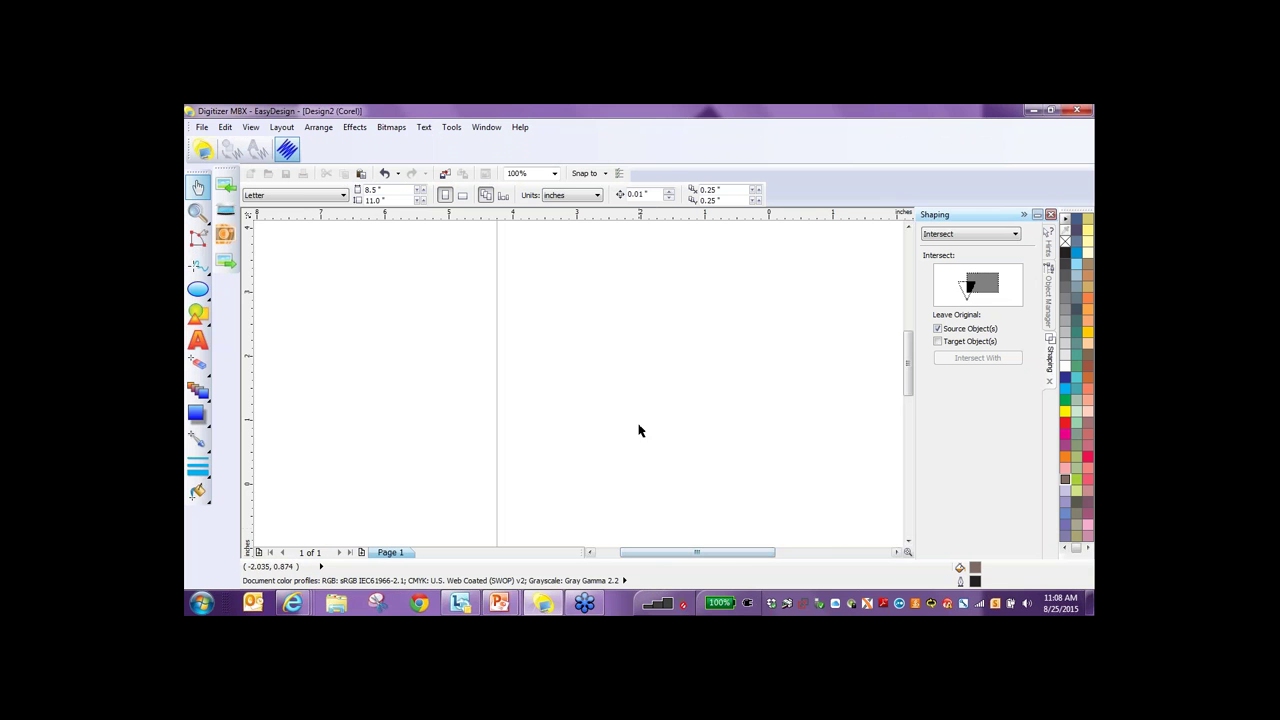
# Draw a perfect-shape heart about 7.15 by 6.46 inches on the page and remove its fill.
pyautogui.scroll(-2, 640, 430)
pyautogui.hscroll(3, 684, 544)
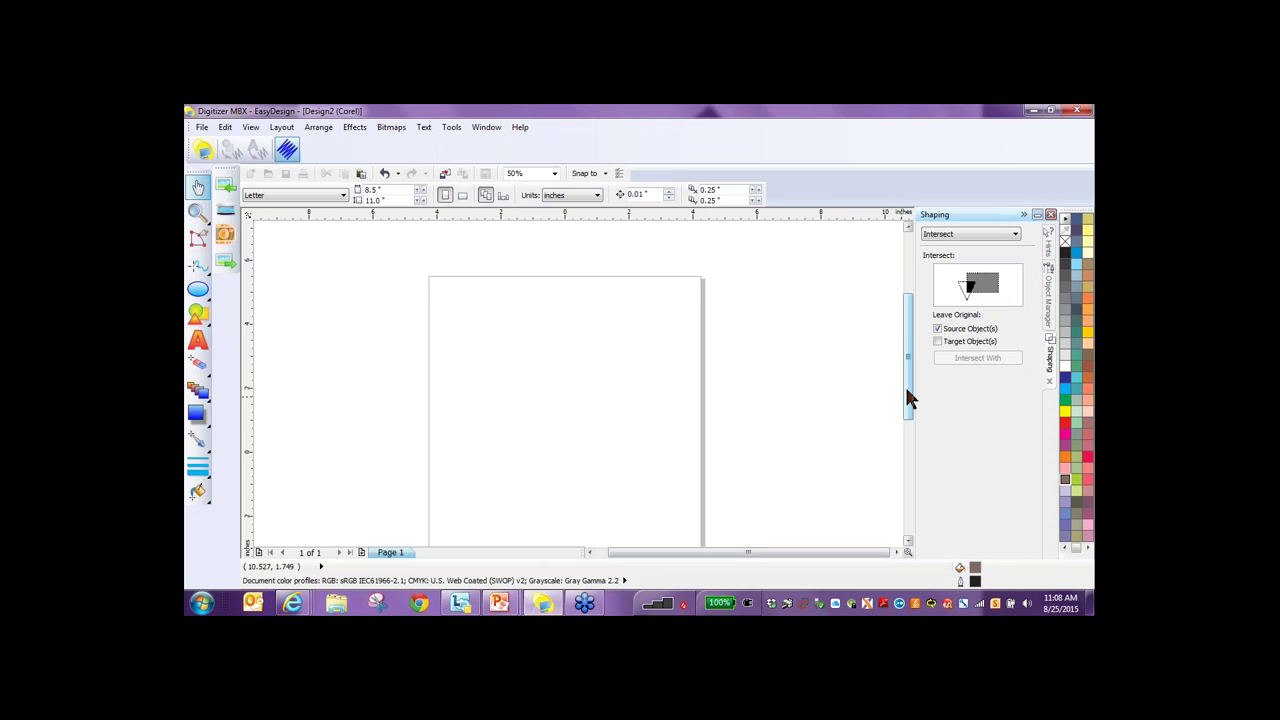
pyautogui.scroll(-3, 908, 398)
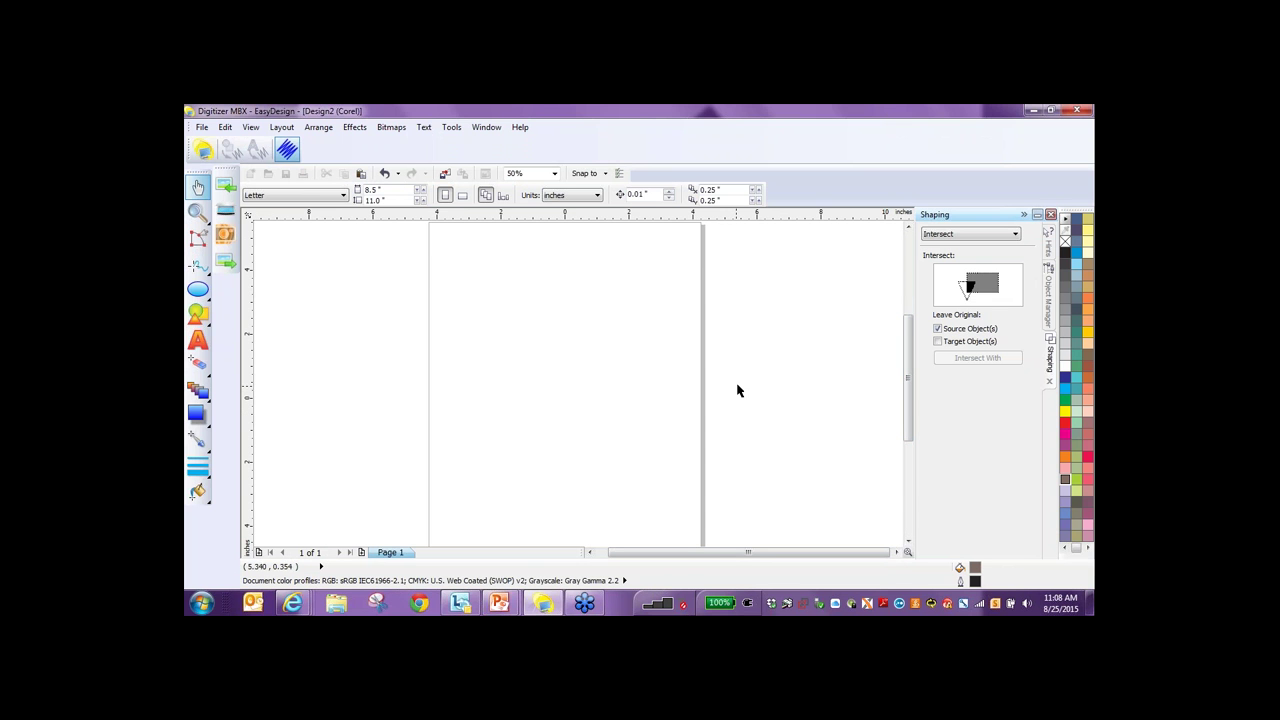
pyautogui.scroll(-1, 649, 363)
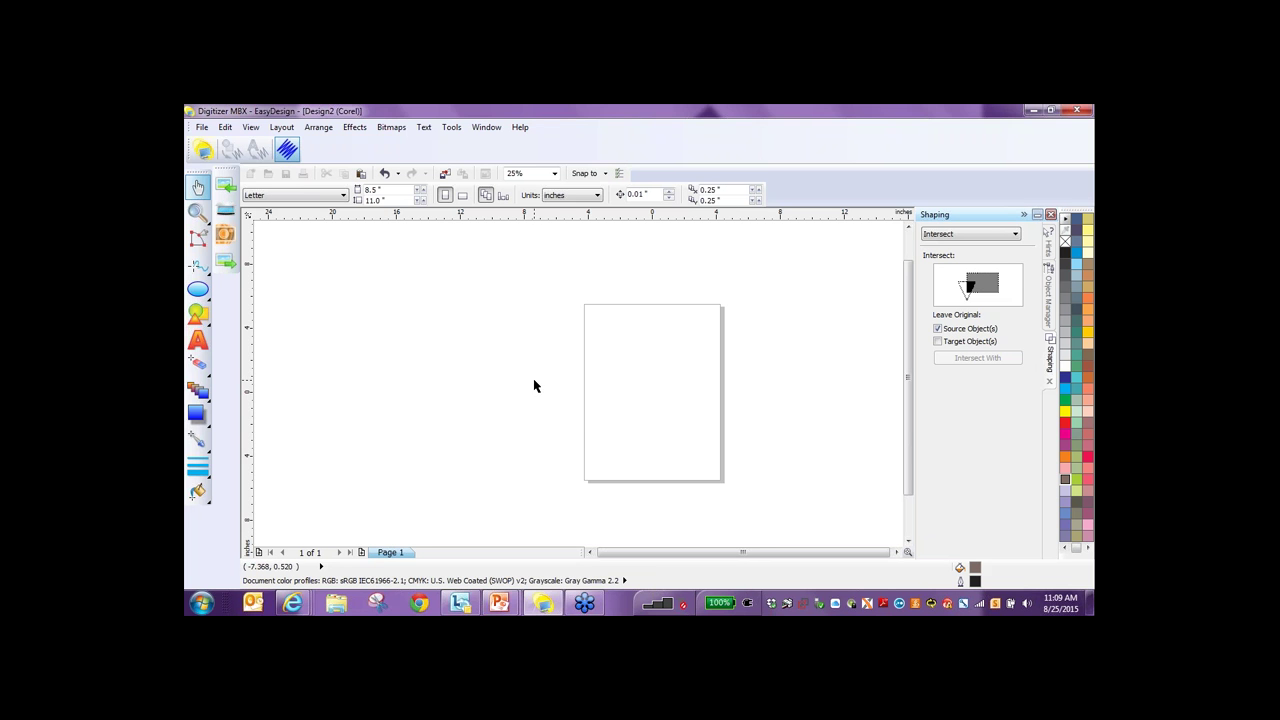
pyautogui.click(199, 316)
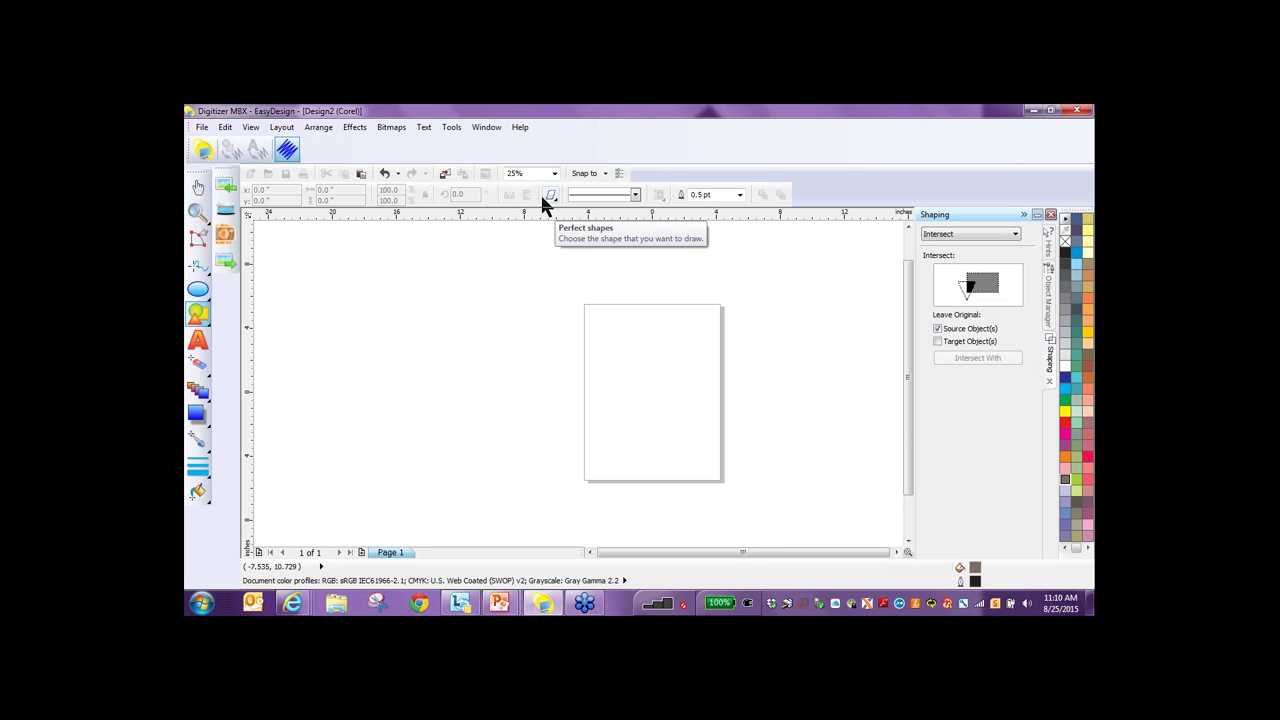
pyautogui.click(550, 197)
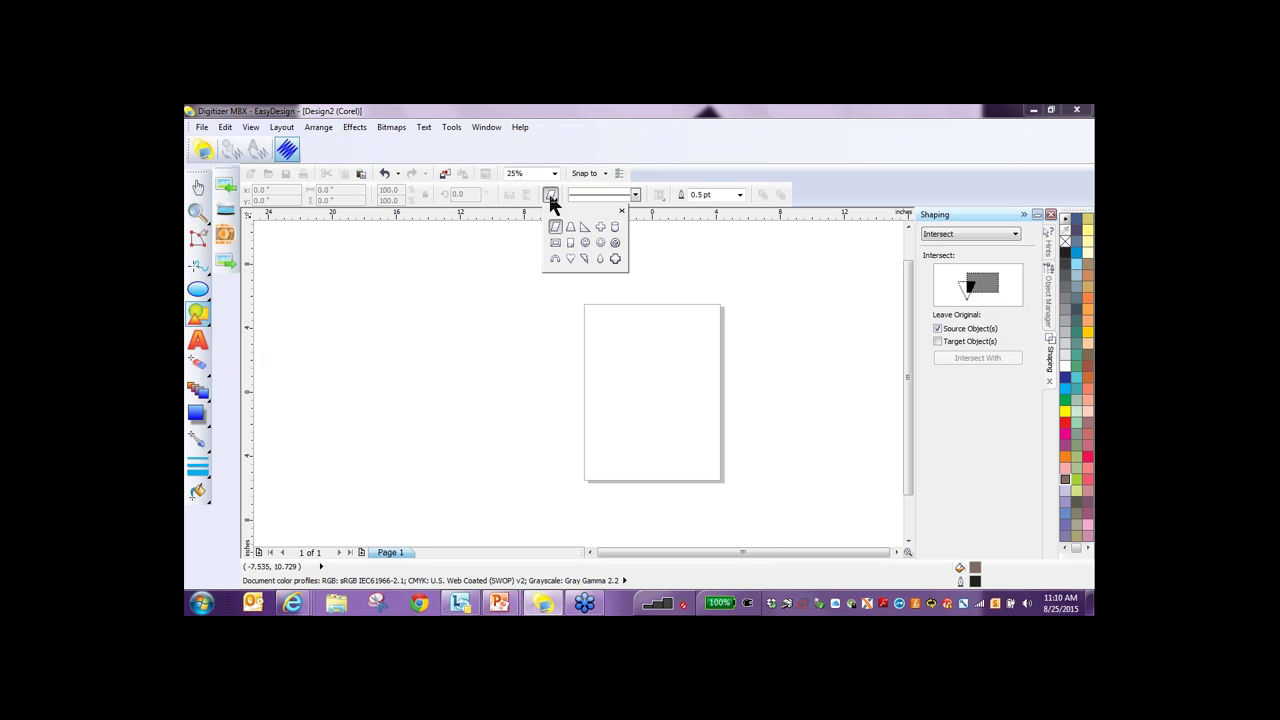
pyautogui.click(570, 259)
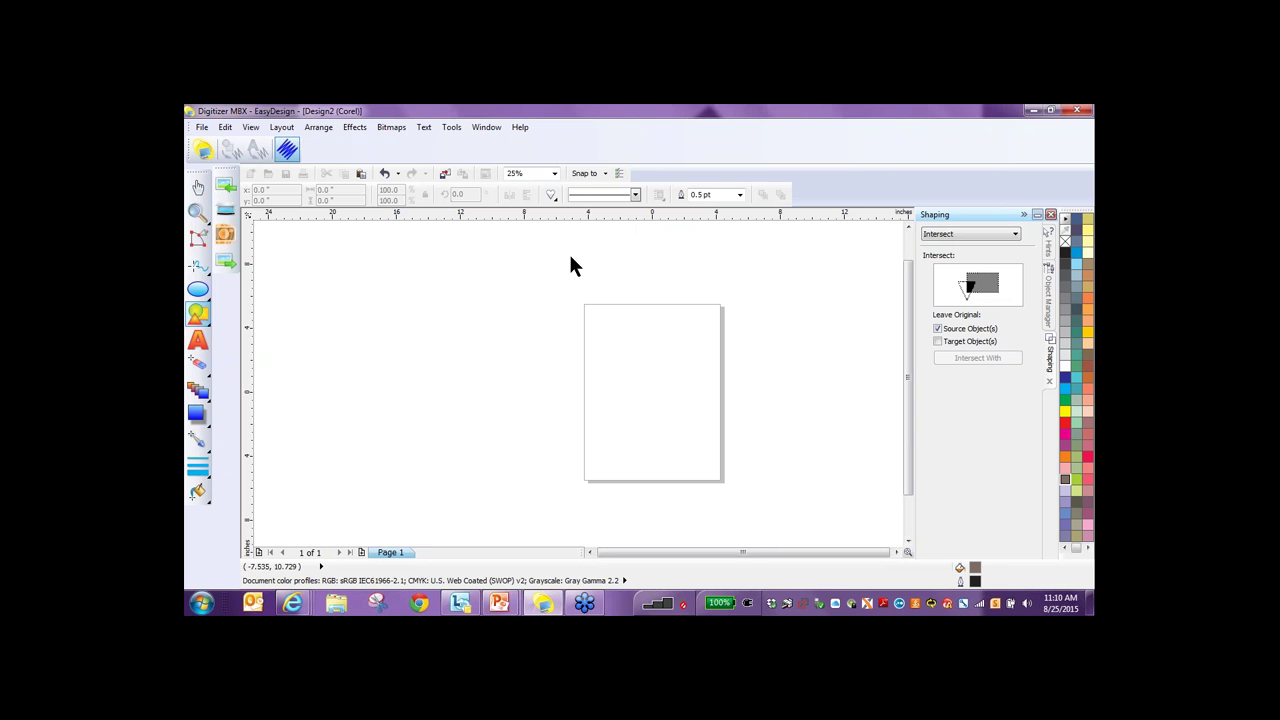
pyautogui.scroll(1, 630, 364)
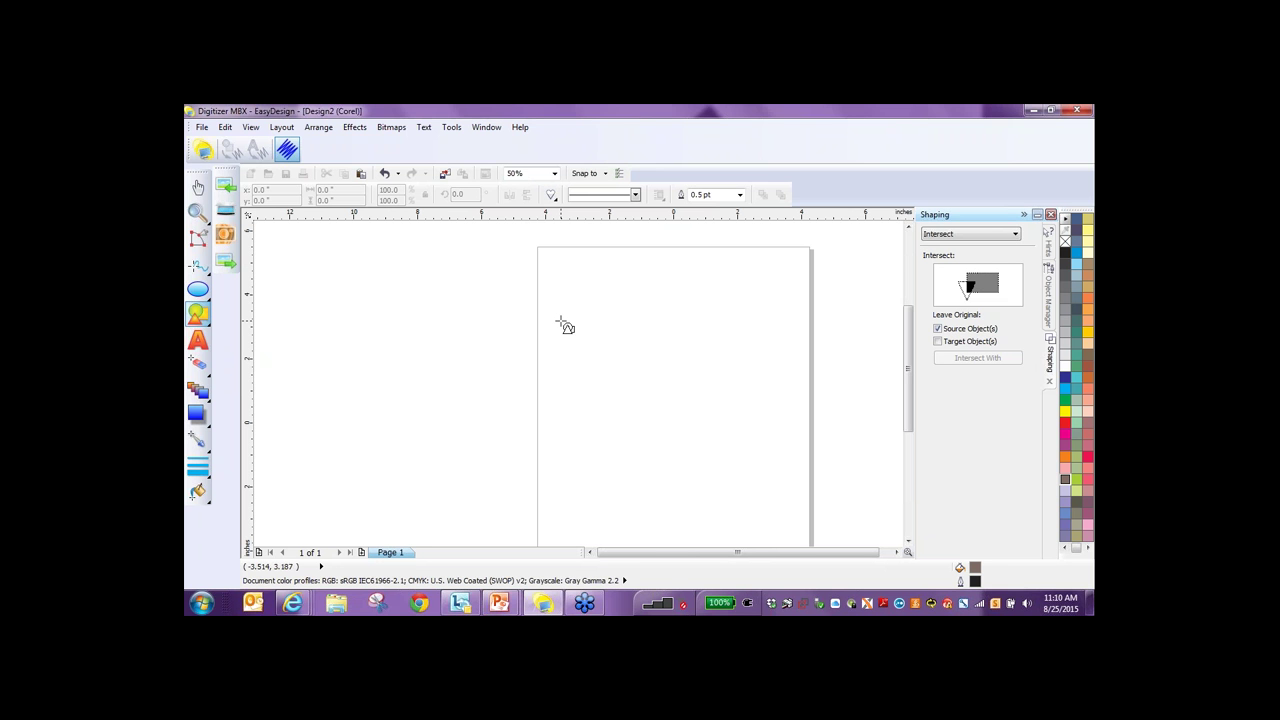
pyautogui.press('x')
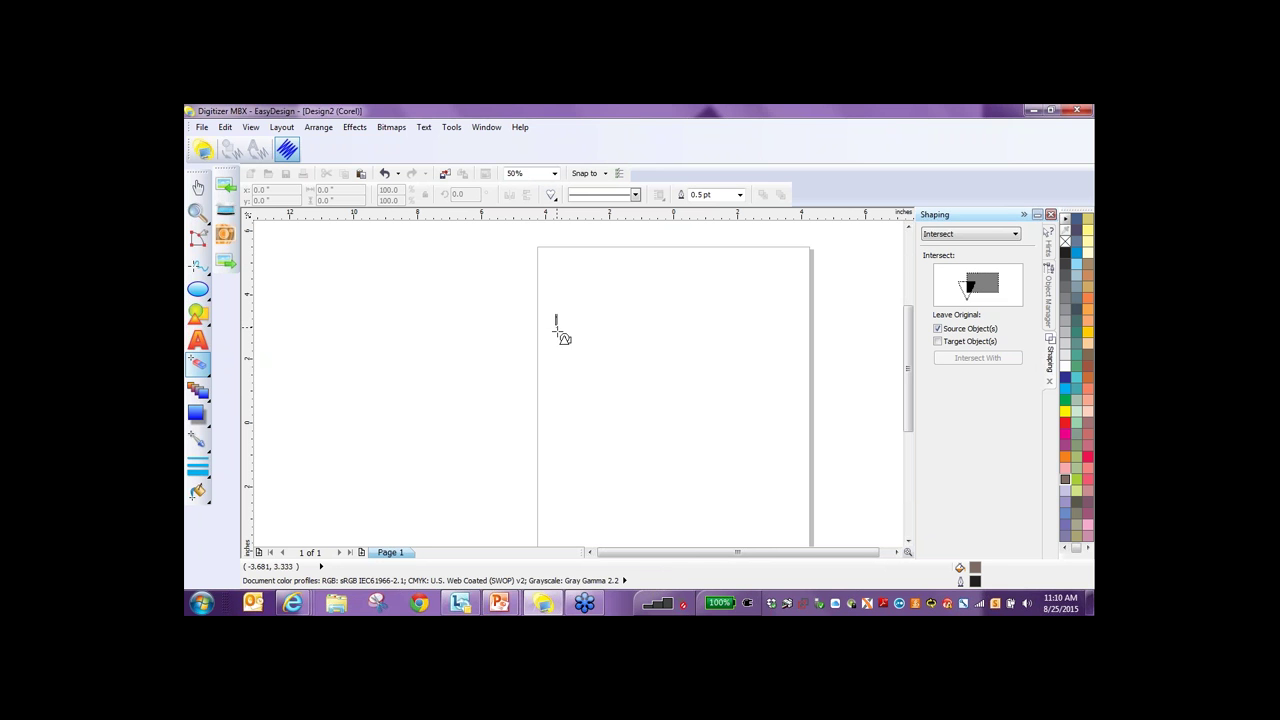
pyautogui.moveTo(556, 330)
pyautogui.mouseDown()
pyautogui.moveTo(600, 466)
pyautogui.moveTo(734, 534)
pyautogui.moveTo(789, 526)
pyautogui.moveTo(780, 520)
pyautogui.mouseUp()
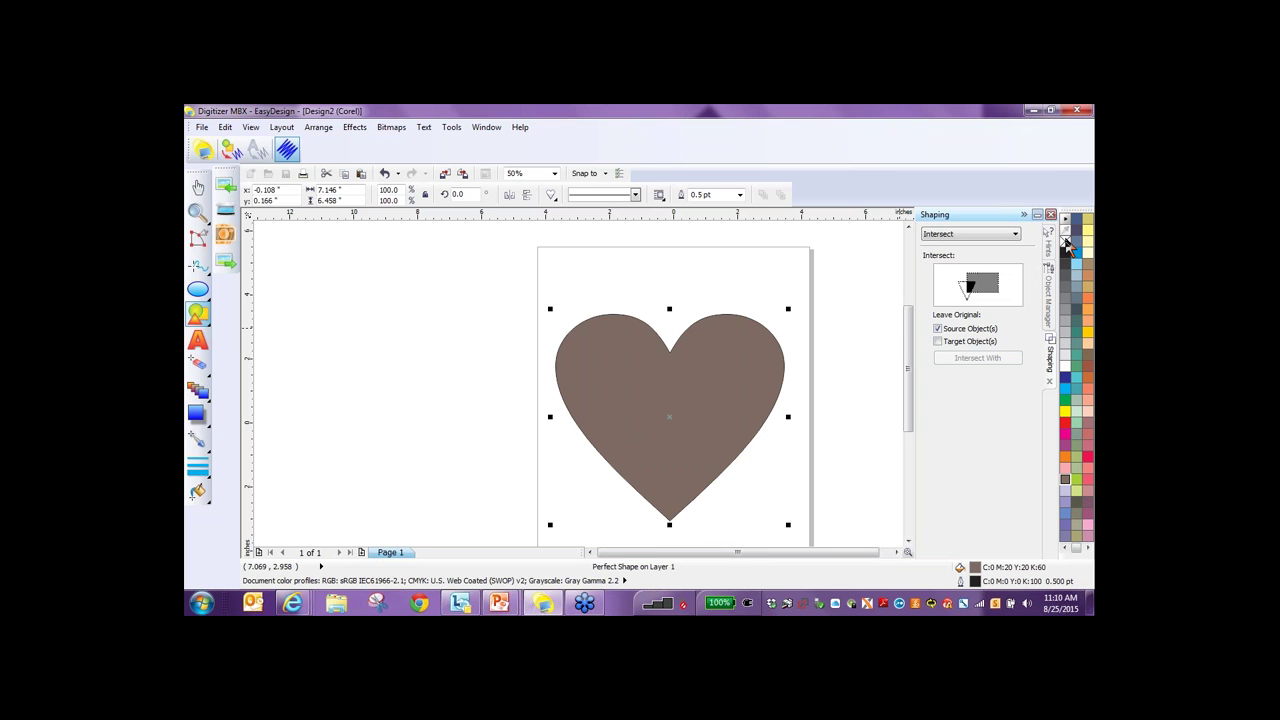
pyautogui.click(1065, 242)
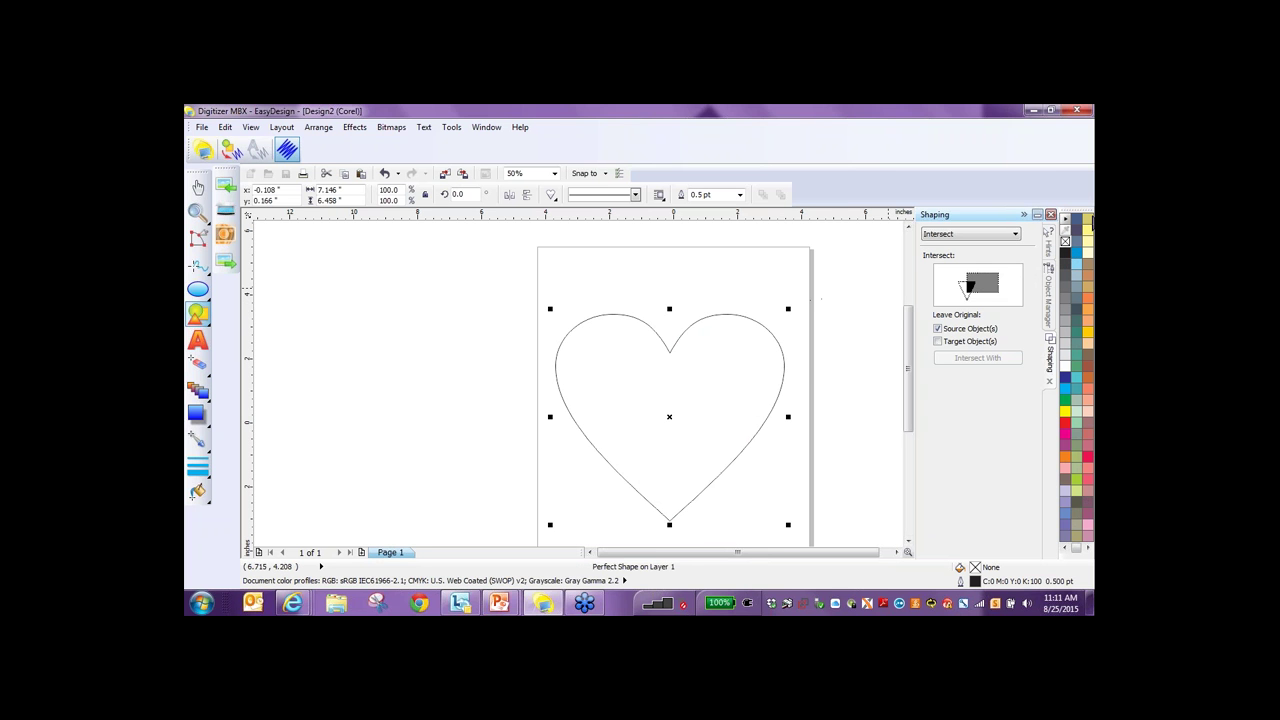
# Close the Shaping docker and set the heart's size to 6 inches wide by 6 inches high.
pyautogui.click(1050, 215)
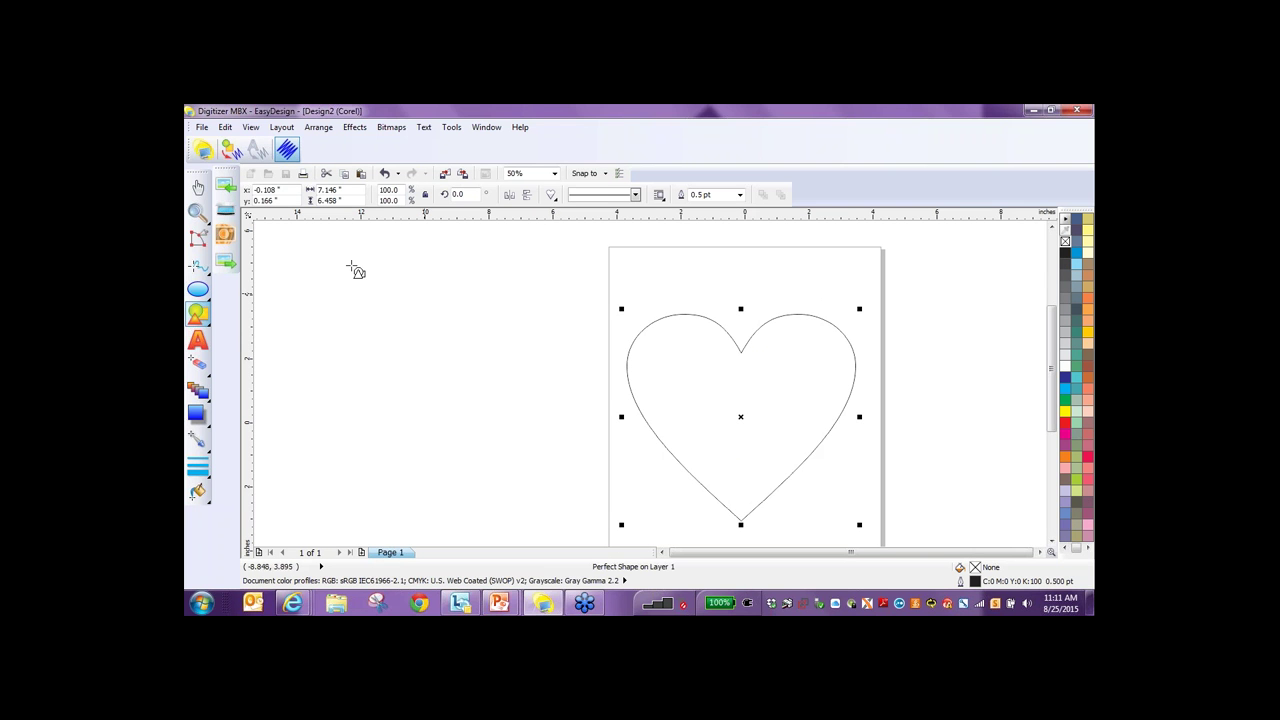
pyautogui.click(196, 189)
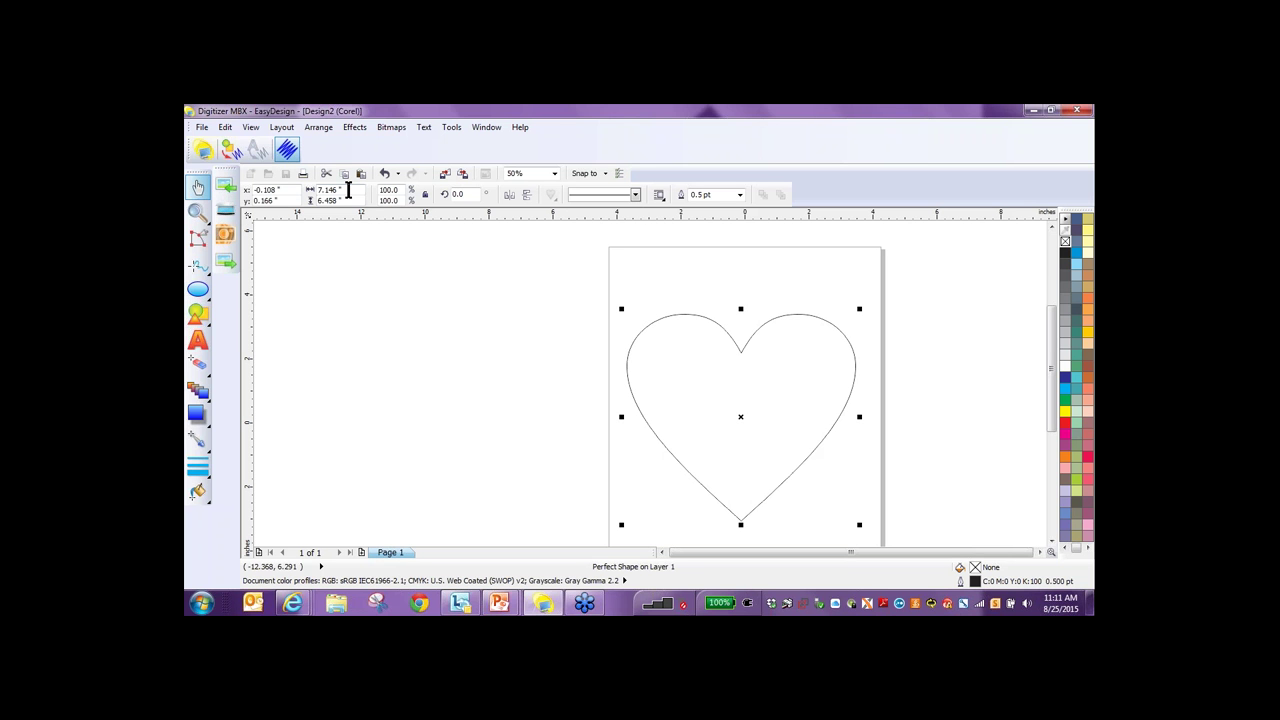
pyautogui.moveTo(341, 197); pyautogui.dragTo(317, 196)
pyautogui.moveTo(347, 200); pyautogui.dragTo(312, 199)
pyautogui.write('6')
pyautogui.press('Return')
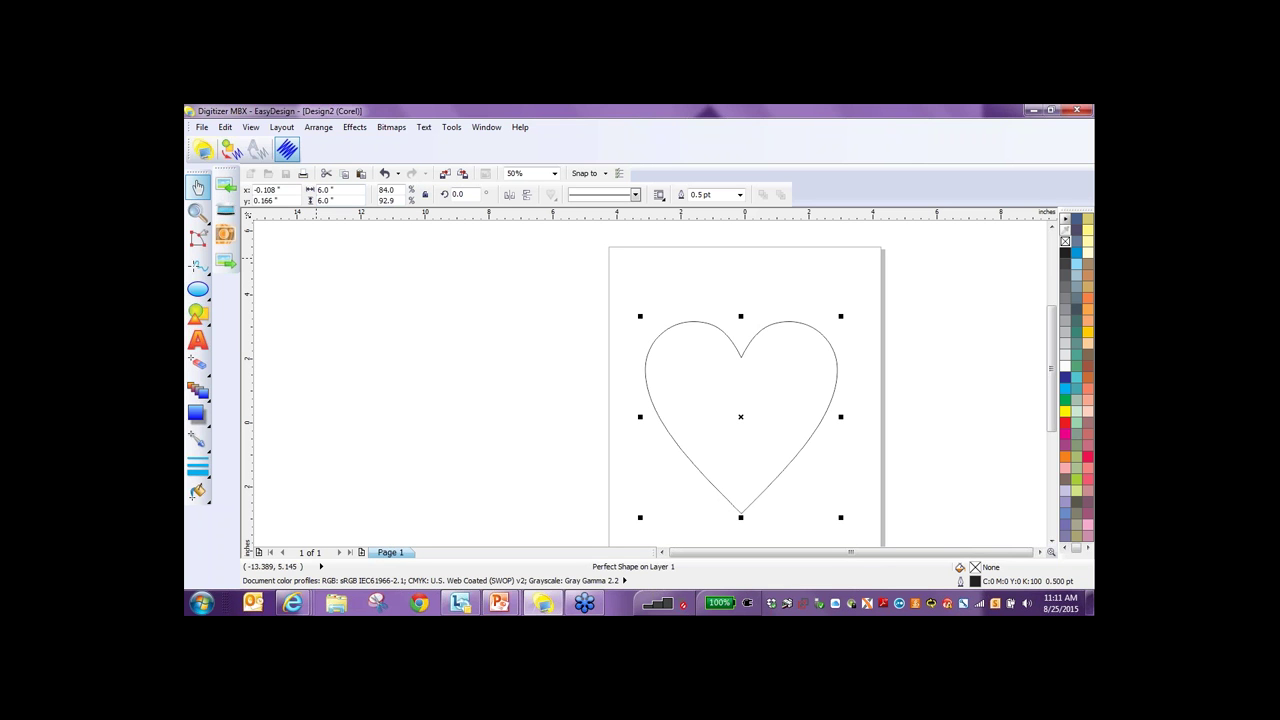
# Set the heart's outline width to 4.0 pt and its outline colour to cyan.
pyautogui.click(681, 195)
pyautogui.click(740, 194)
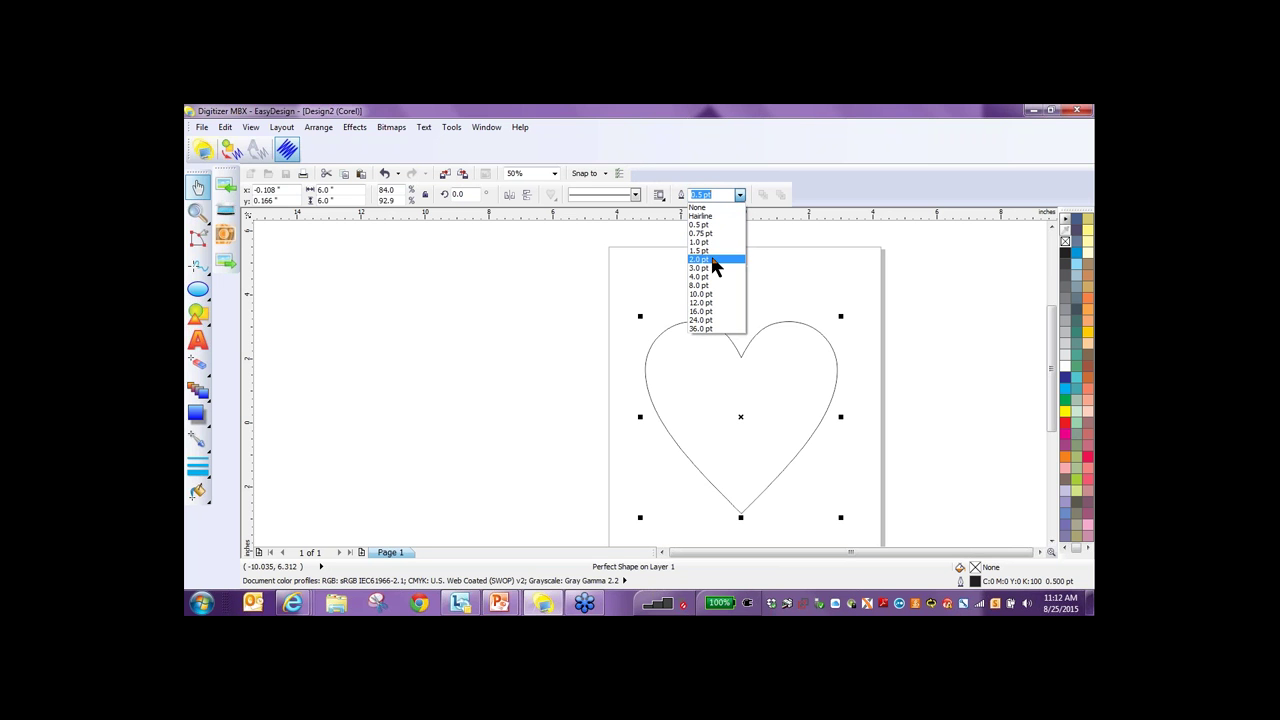
pyautogui.click(705, 277)
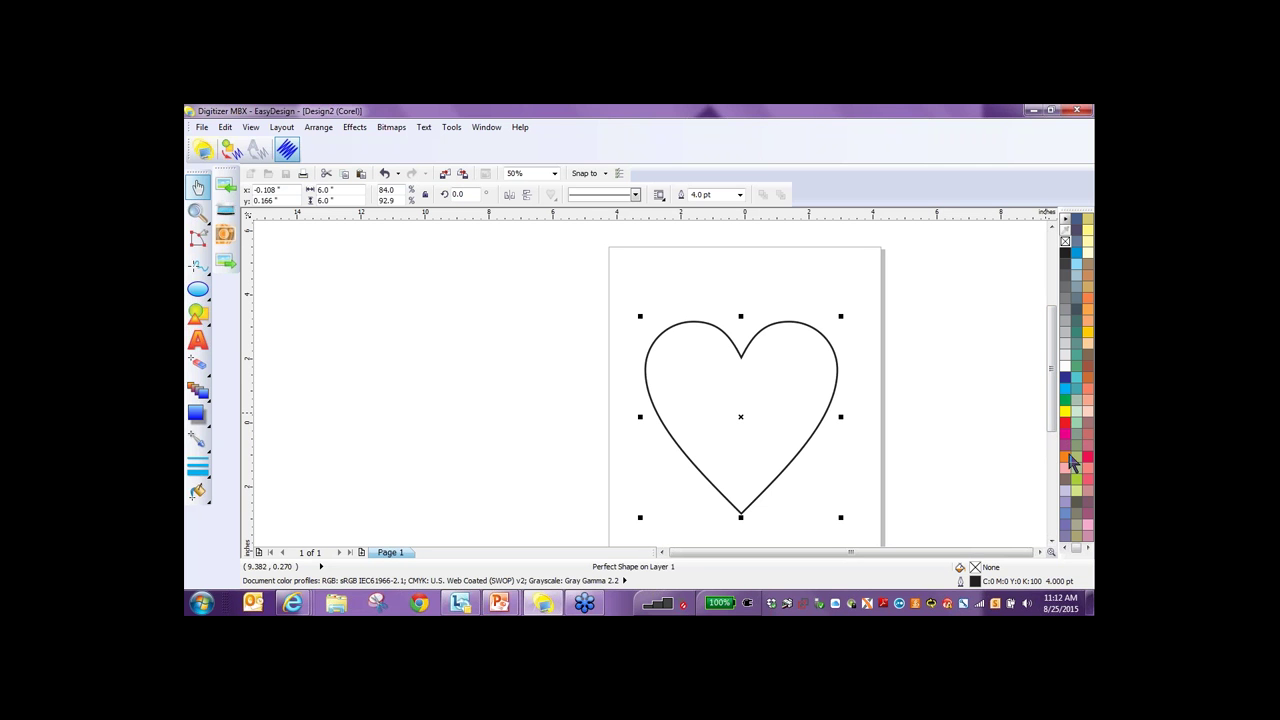
pyautogui.rightClick(1066, 393)
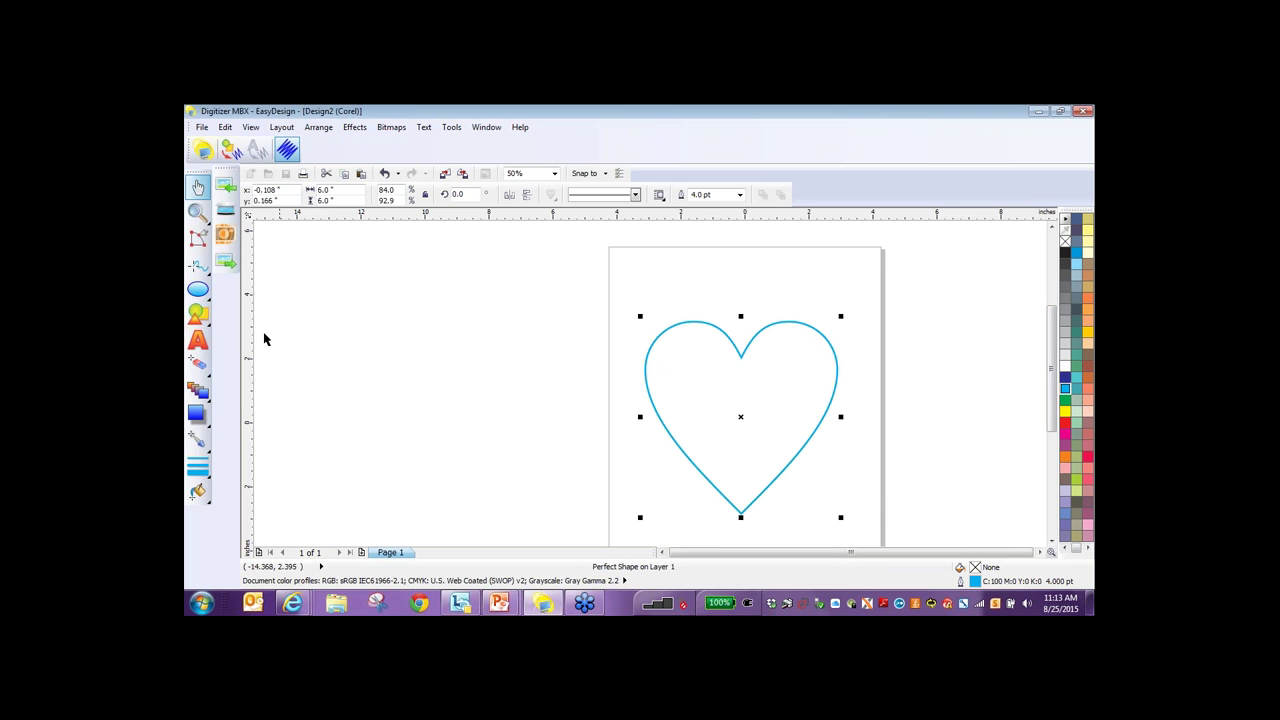
# Draw an ellipse about 4.19 by 2.75 inches beside the heart, across the page's left edge.
pyautogui.click(200, 294)
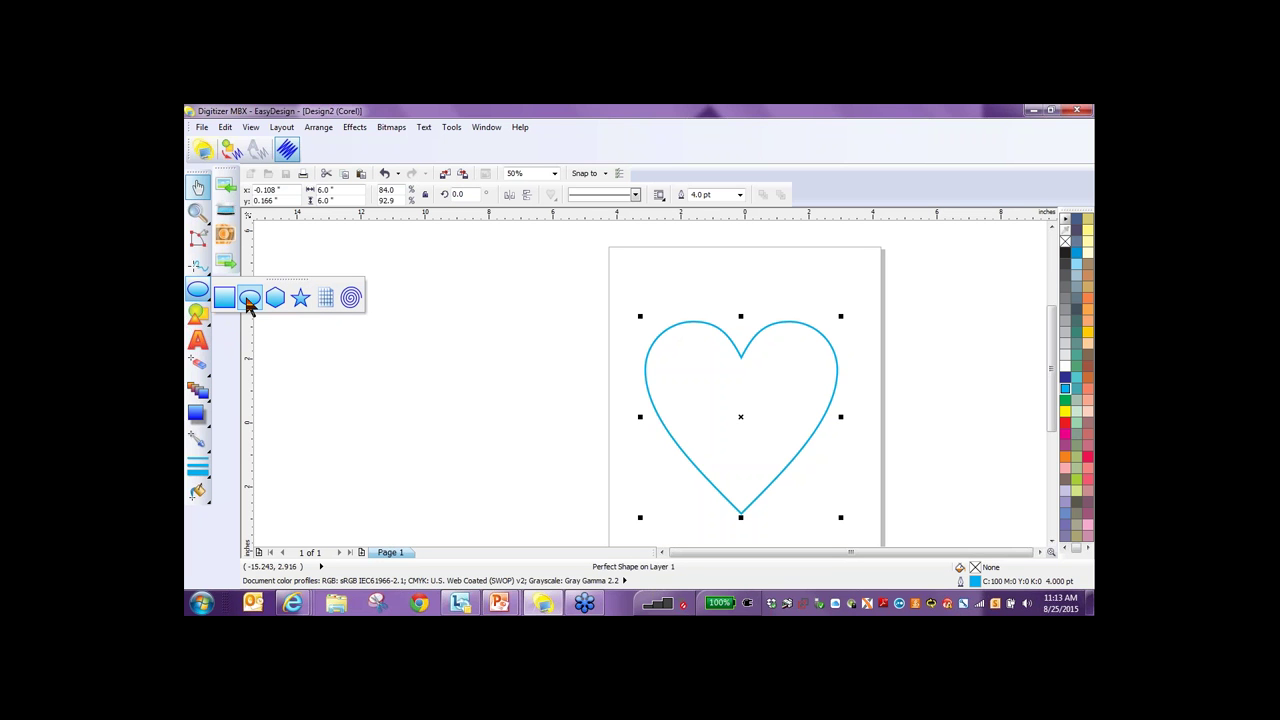
pyautogui.click(249, 299)
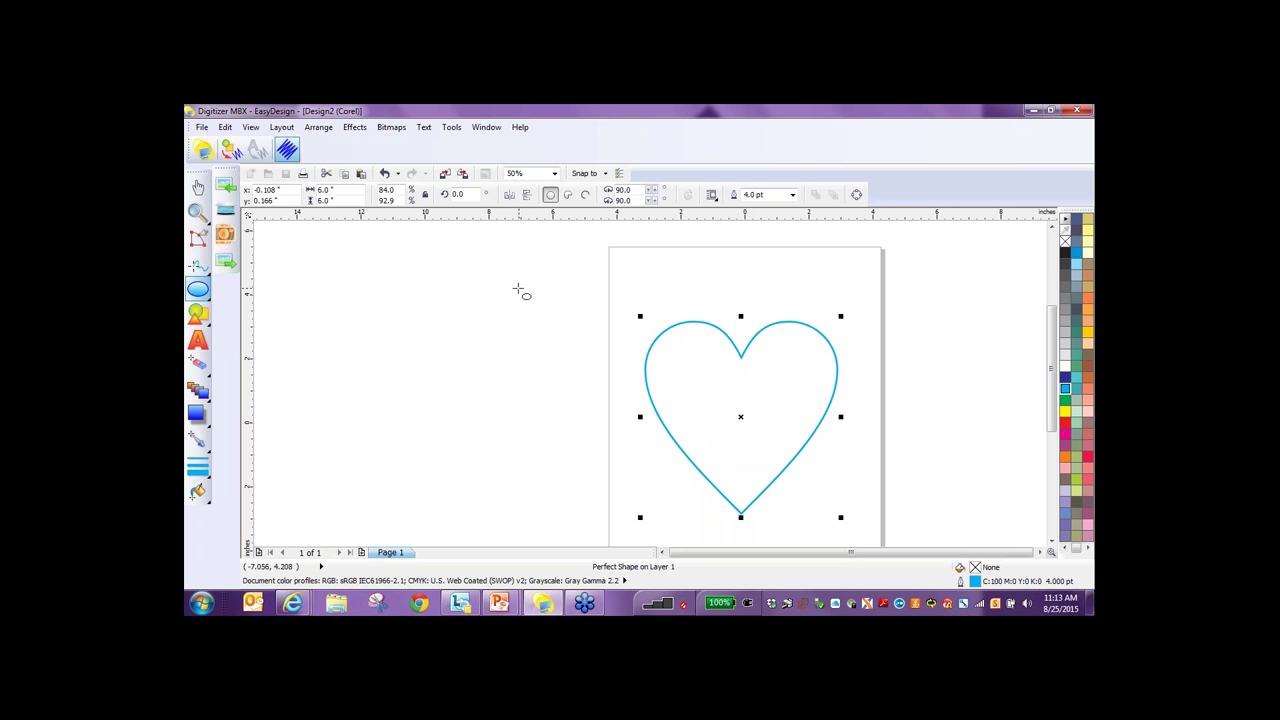
pyautogui.moveTo(492, 286); pyautogui.dragTo(627, 375)
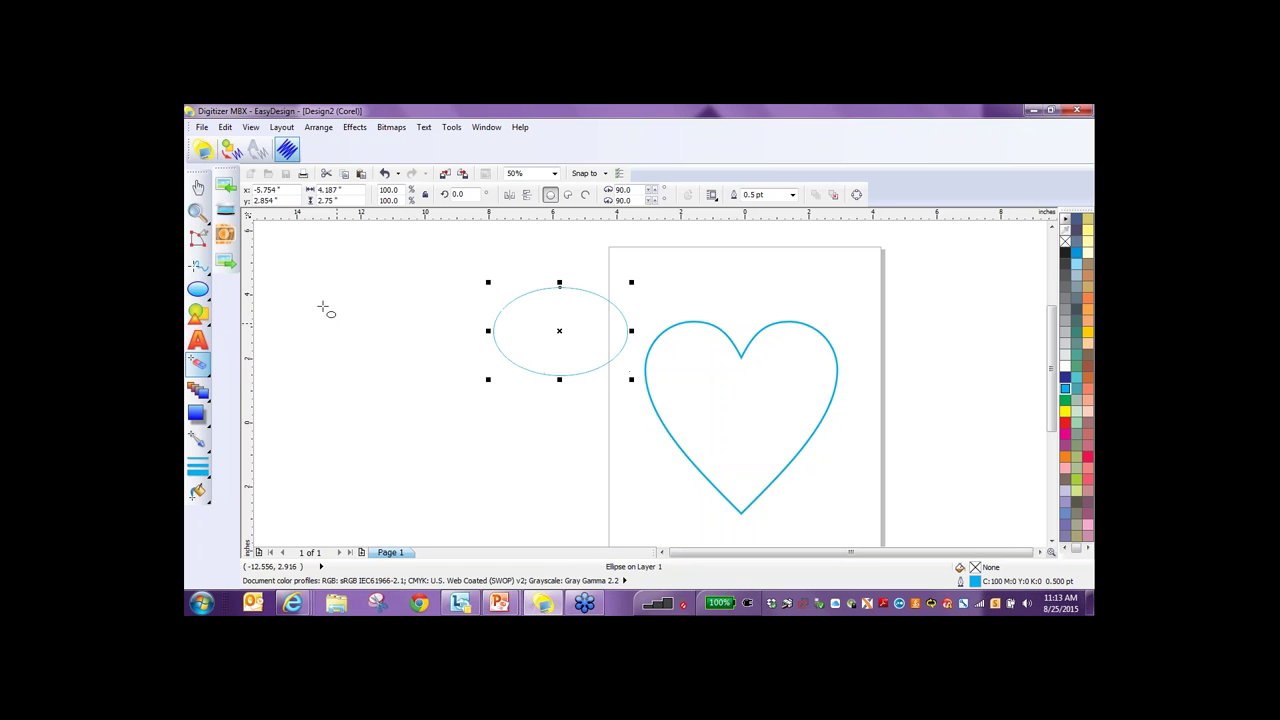
# Set the ellipse's size to 6 inches wide by 4 inches high.
pyautogui.click(198, 187)
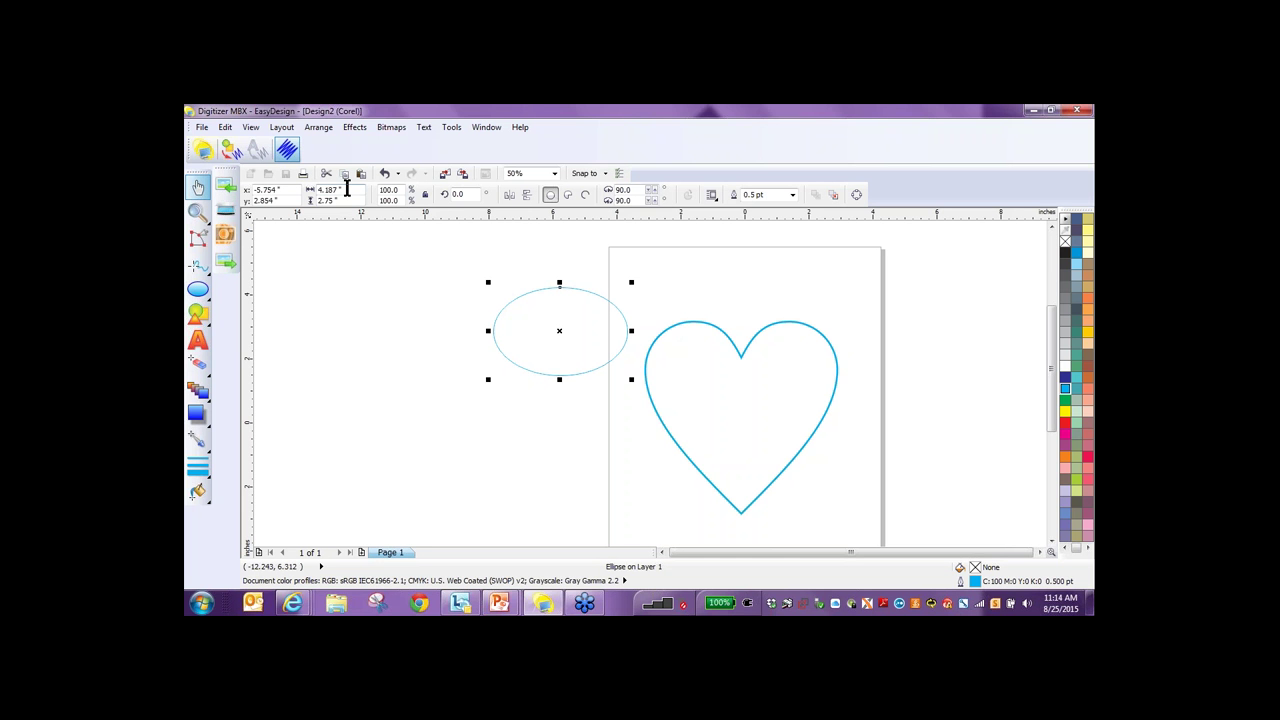
pyautogui.moveTo(347, 190); pyautogui.dragTo(314, 191)
pyautogui.write('6')
pyautogui.moveTo(342, 200); pyautogui.dragTo(312, 203)
pyautogui.press('Return')
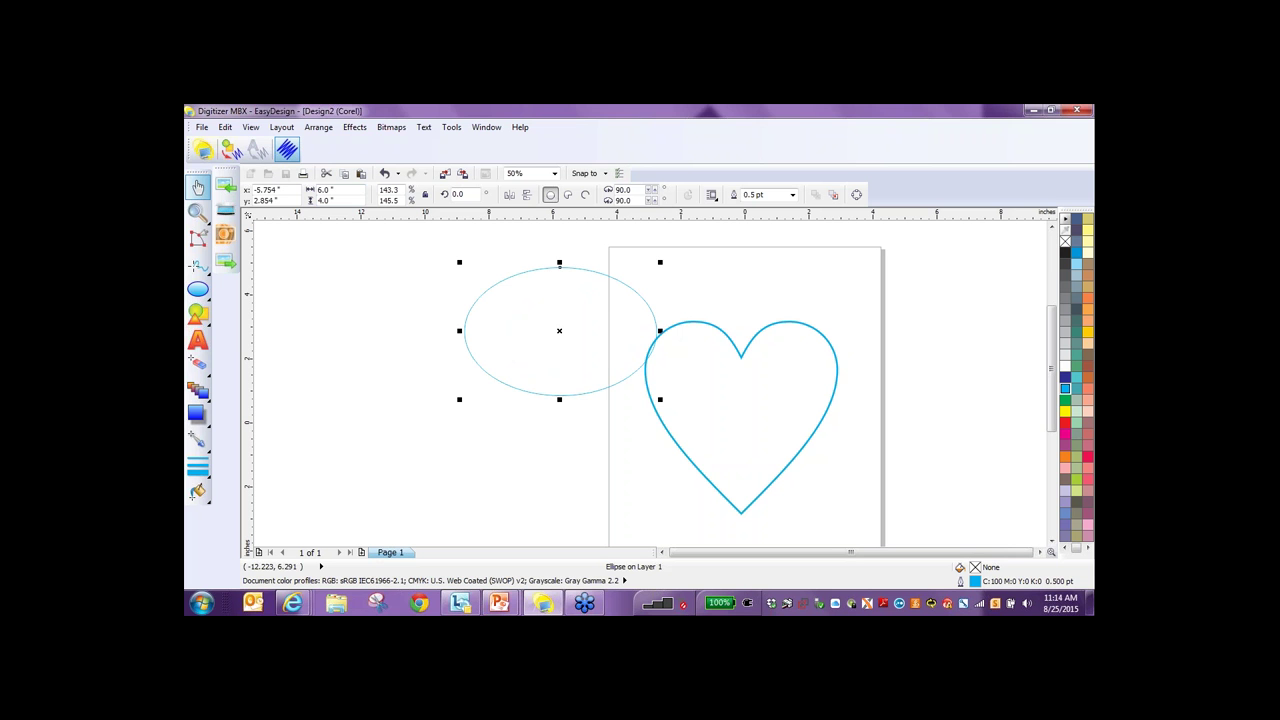
# Give the ellipse no fill and a black outline 4.0 pt wide.
pyautogui.press('x')
pyautogui.click(499, 291)
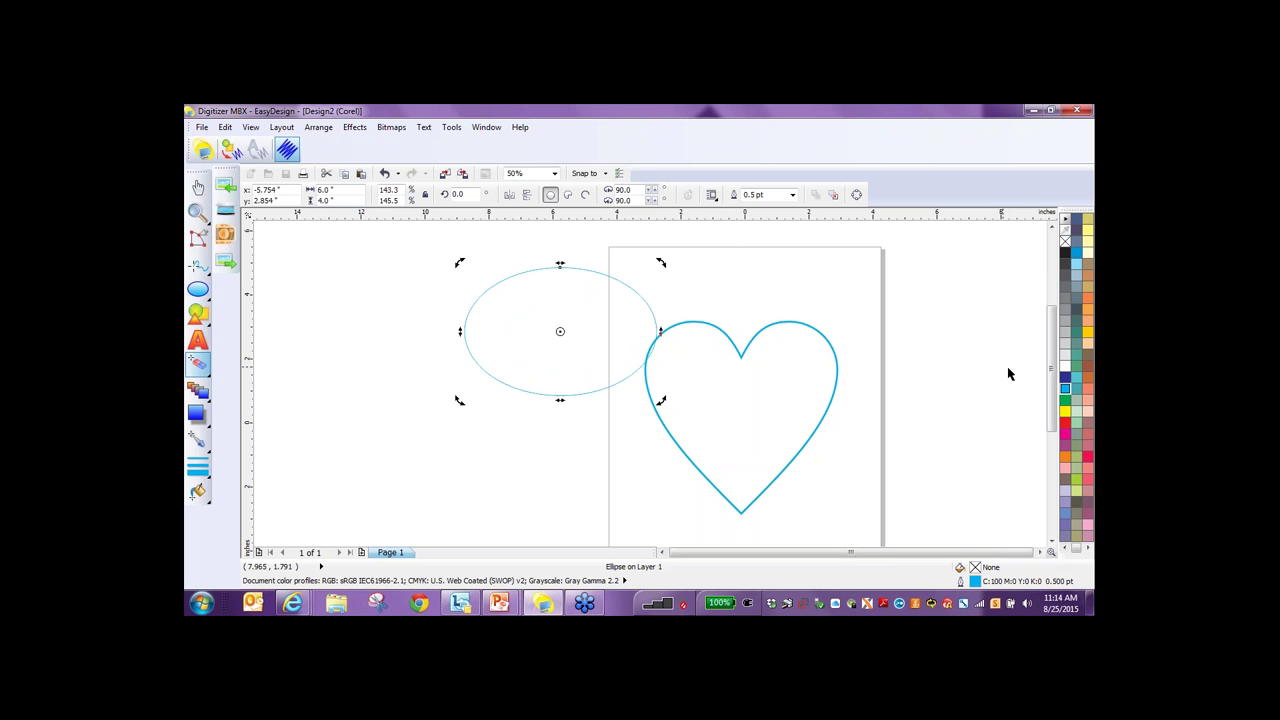
pyautogui.press('space')
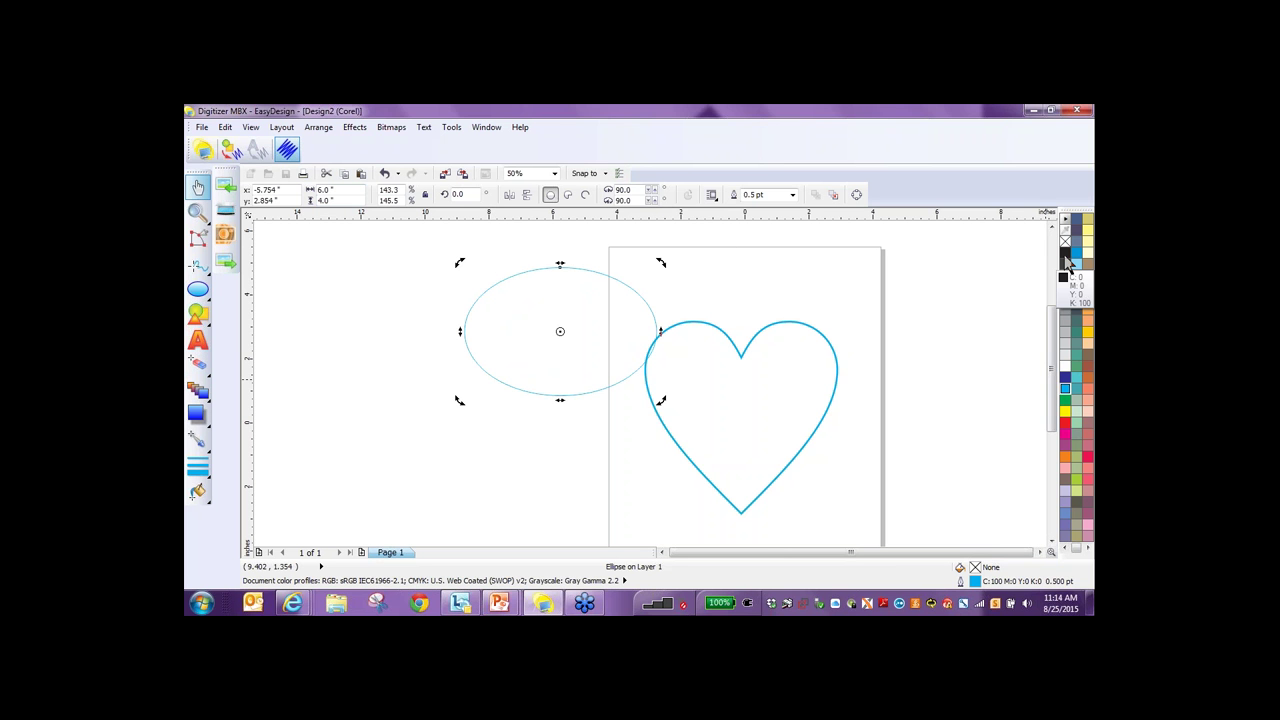
pyautogui.click(1065, 252)
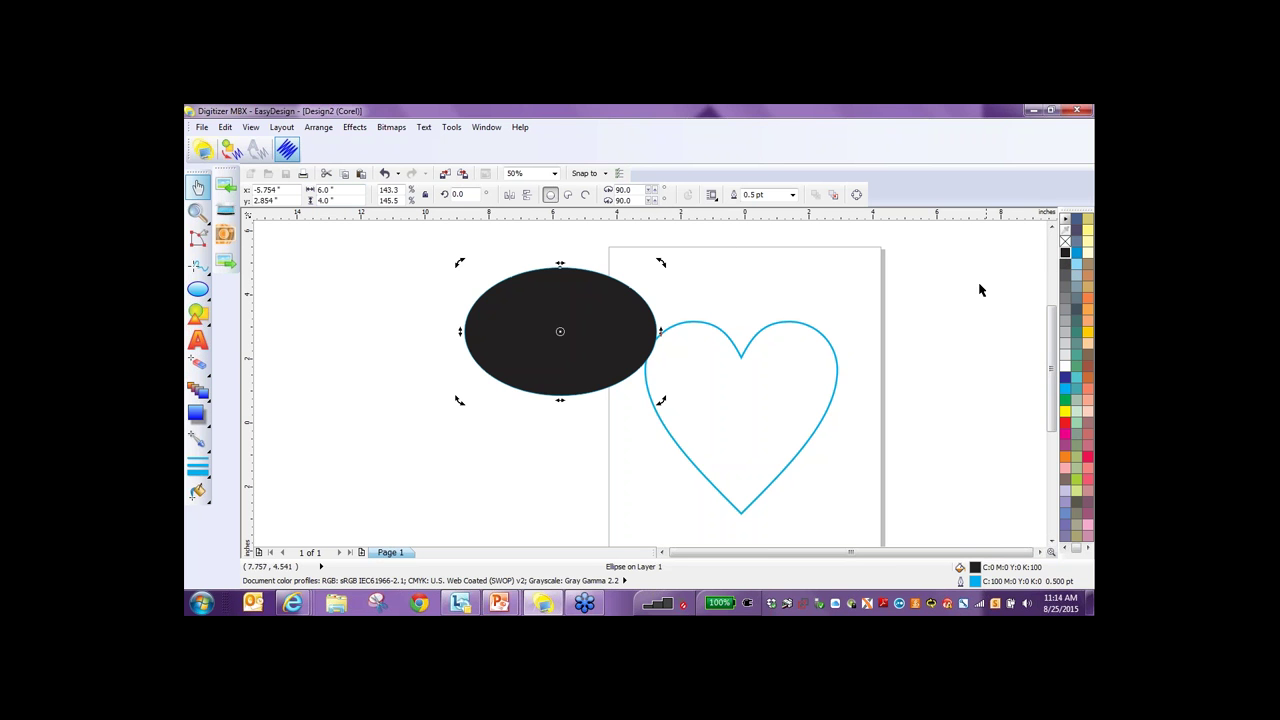
pyautogui.click(1065, 241)
pyautogui.rightClick(1065, 254)
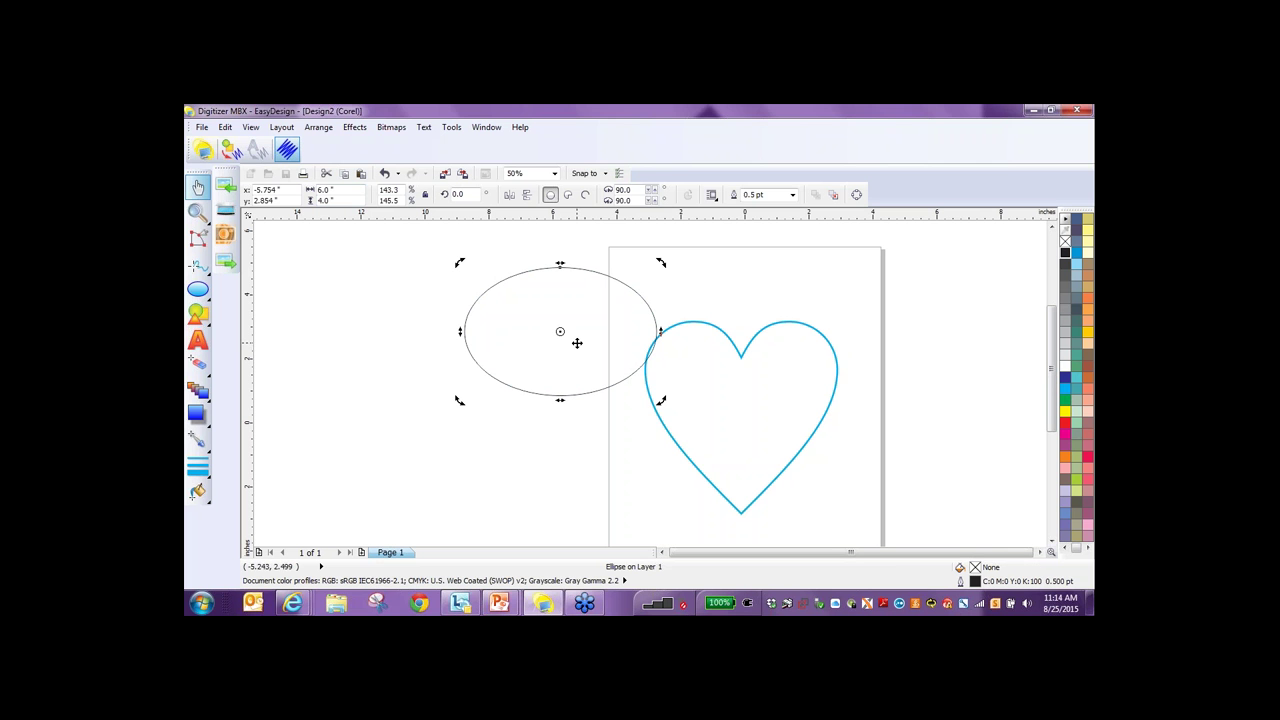
pyautogui.click(792, 194)
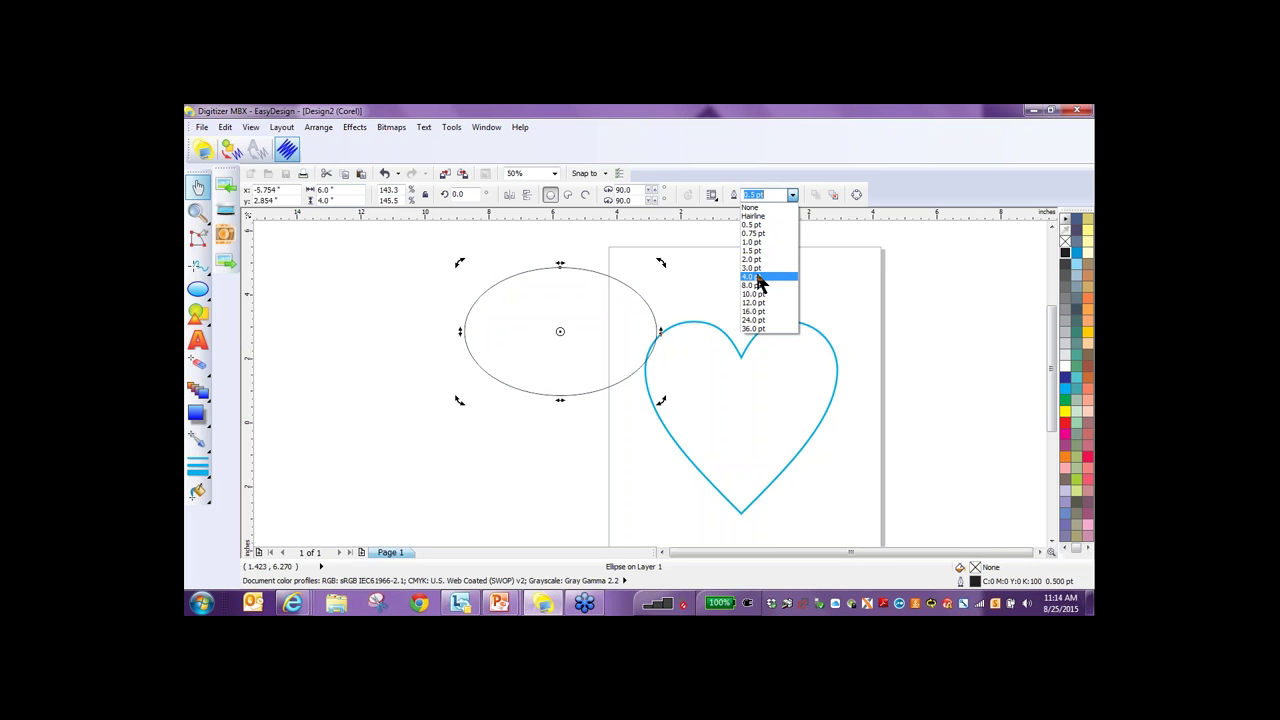
pyautogui.click(760, 276)
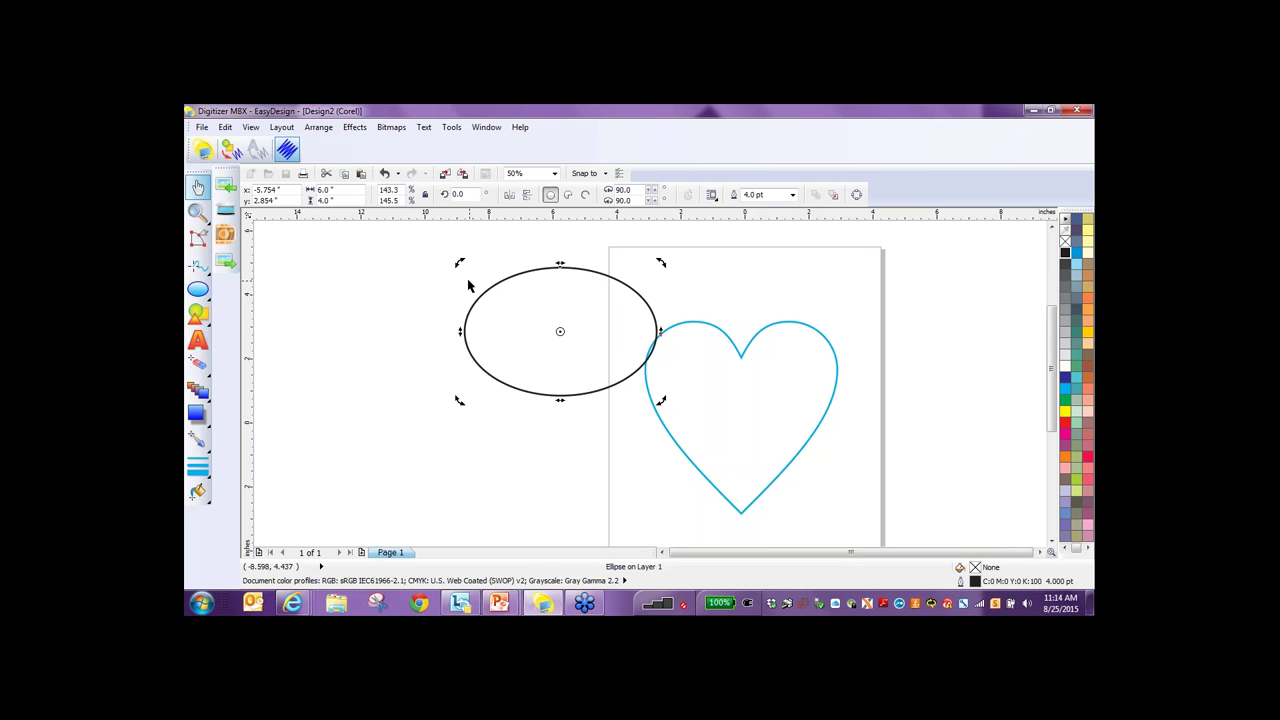
# Rotate the ellipse about 45 degrees counter-clockwise and move it over the left half of the heart.
pyautogui.moveTo(660, 263); pyautogui.dragTo(581, 240)
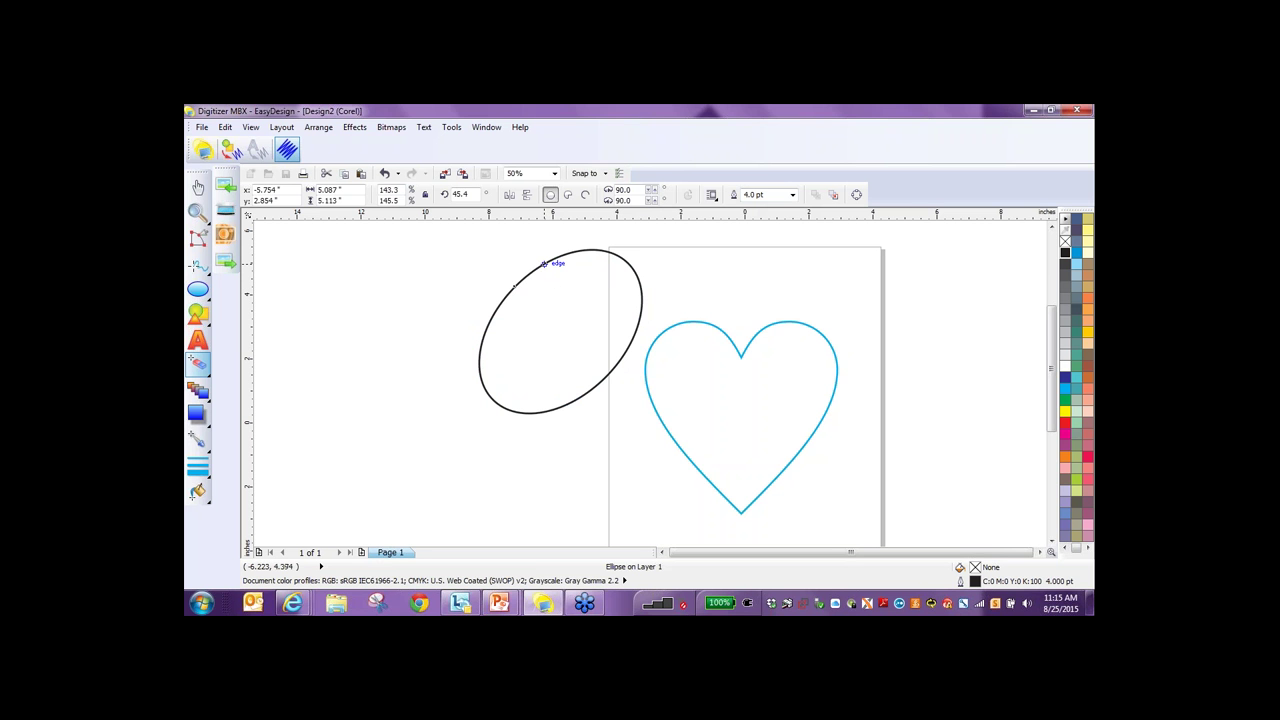
pyautogui.moveTo(543, 264); pyautogui.dragTo(642, 315)
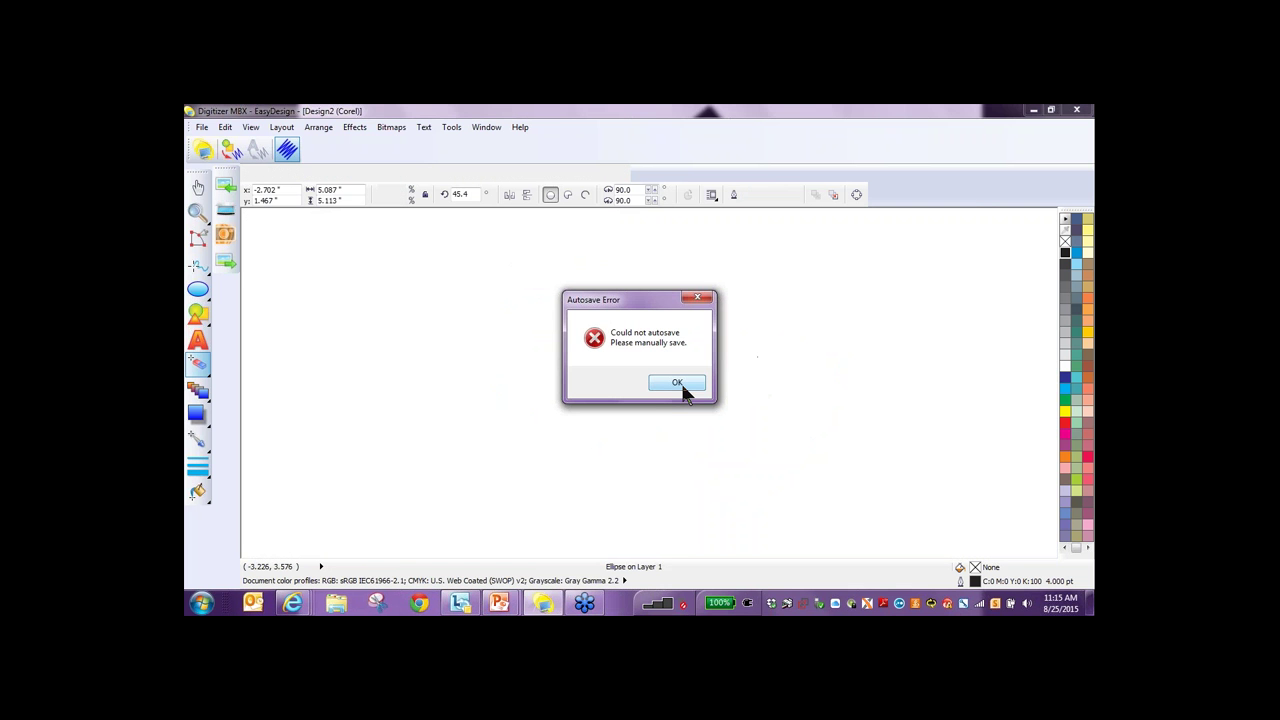
# Dismiss the autosave error and switch from embroidery mode back to graphics mode.
pyautogui.click(678, 384)
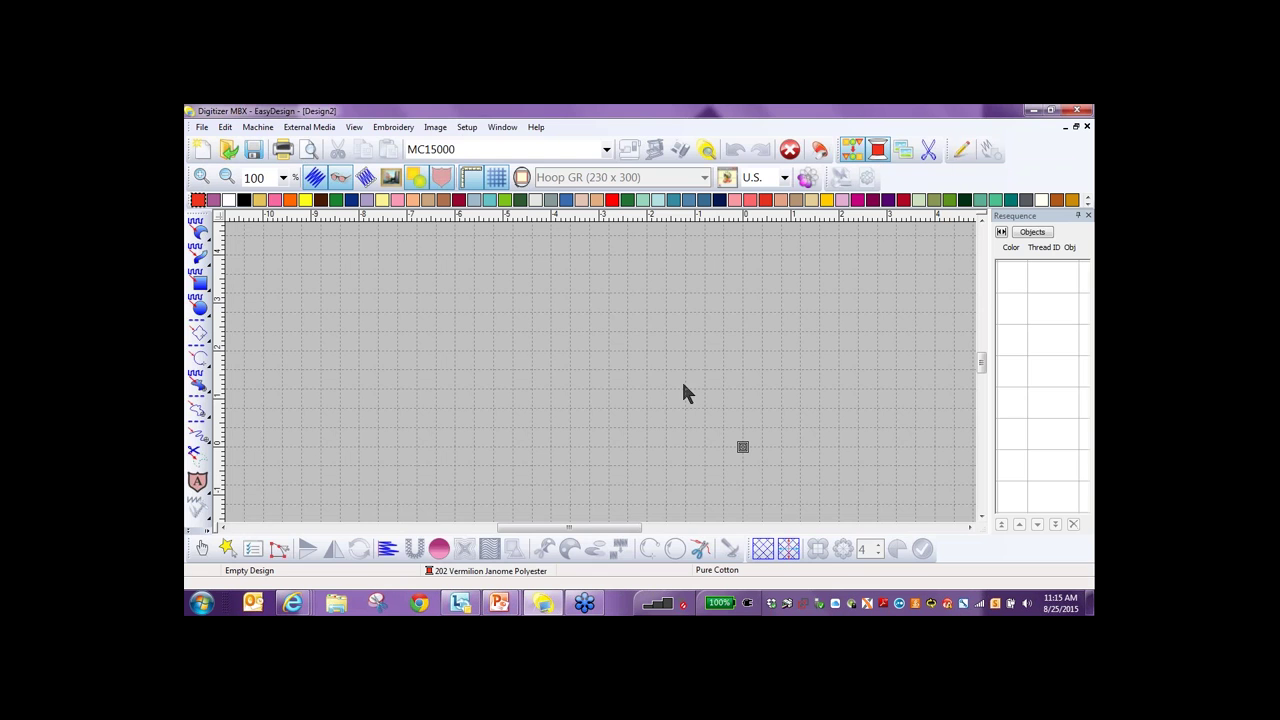
pyautogui.click(960, 149)
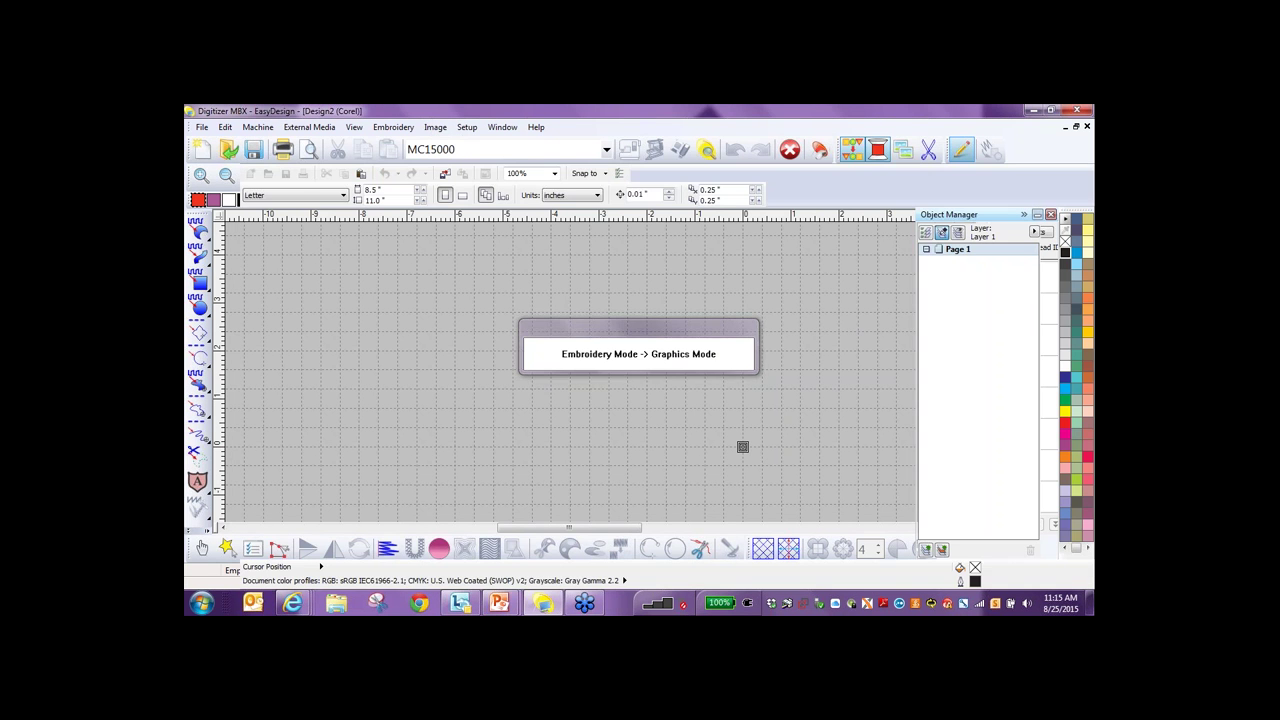
# Draw a heart from the perfect shapes on the page, about 6.04 inches wide and 4.79 inches high.
pyautogui.moveTo(696, 552)
pyautogui.mouseDown()
pyautogui.moveTo(714, 550)
pyautogui.moveTo(687, 558)
pyautogui.moveTo(704, 556)
pyautogui.mouseUp()
pyautogui.scroll(-2, 689, 451)
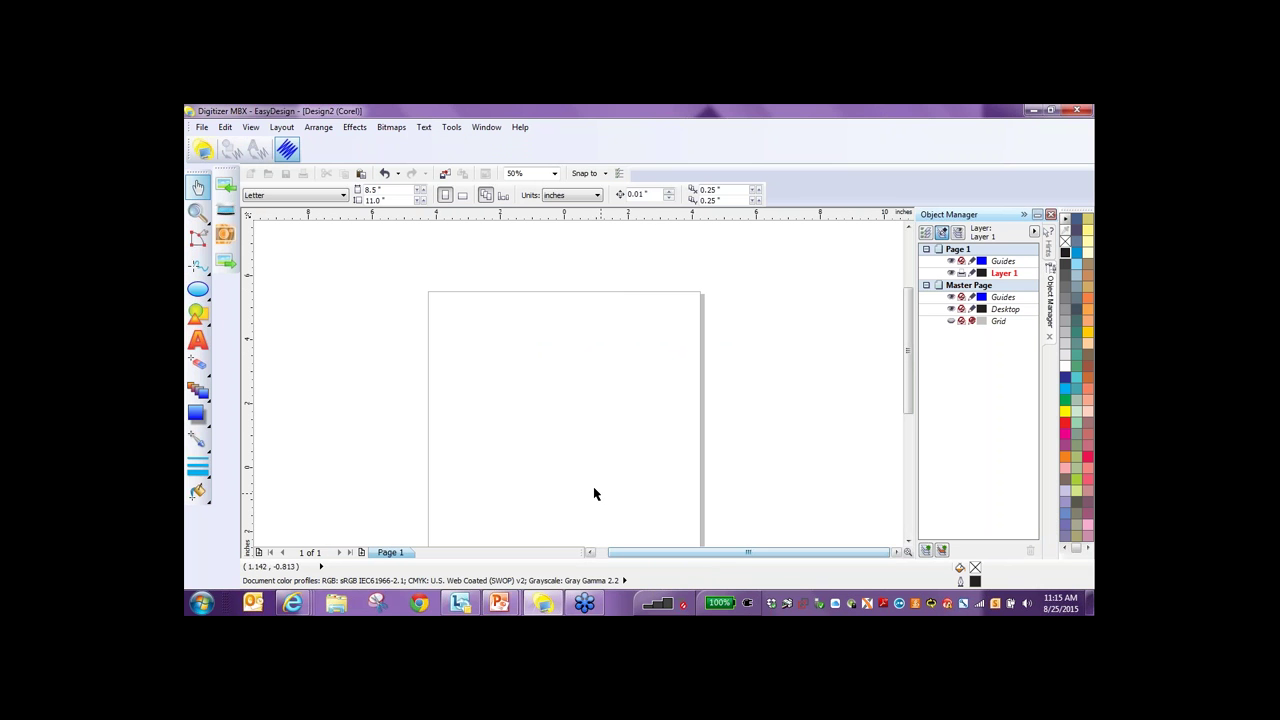
pyautogui.click(196, 314)
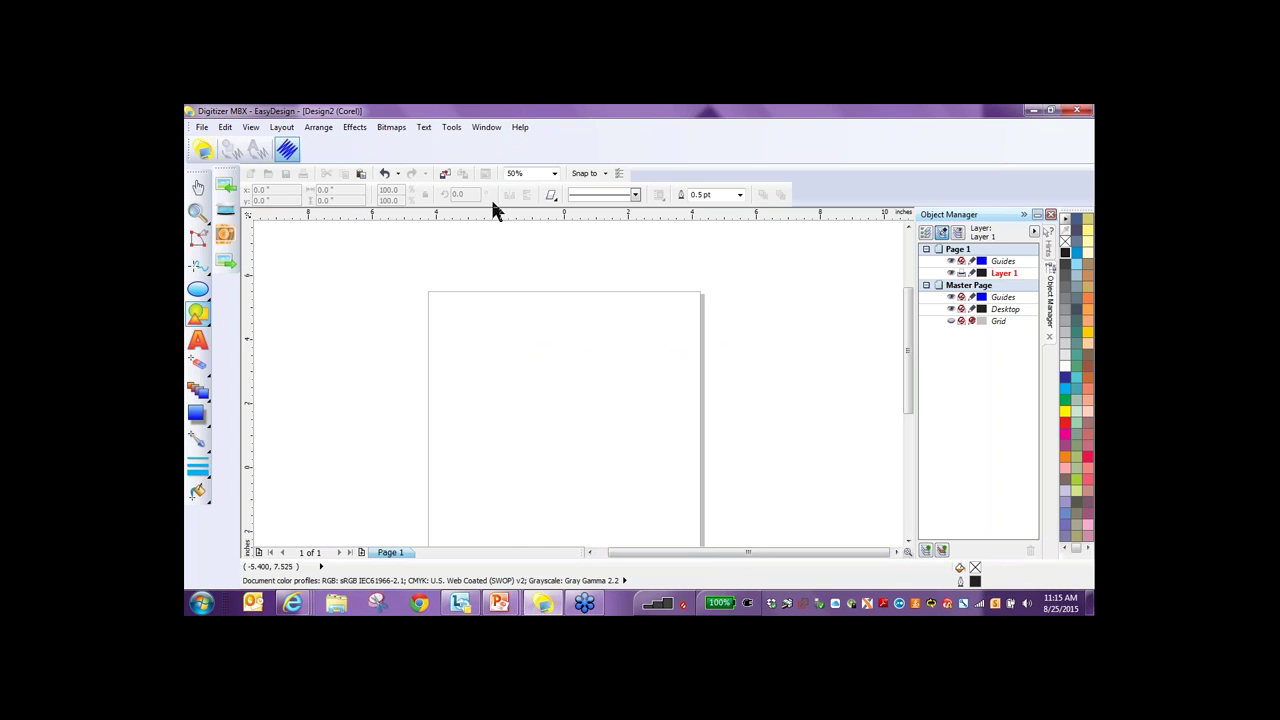
pyautogui.click(550, 194)
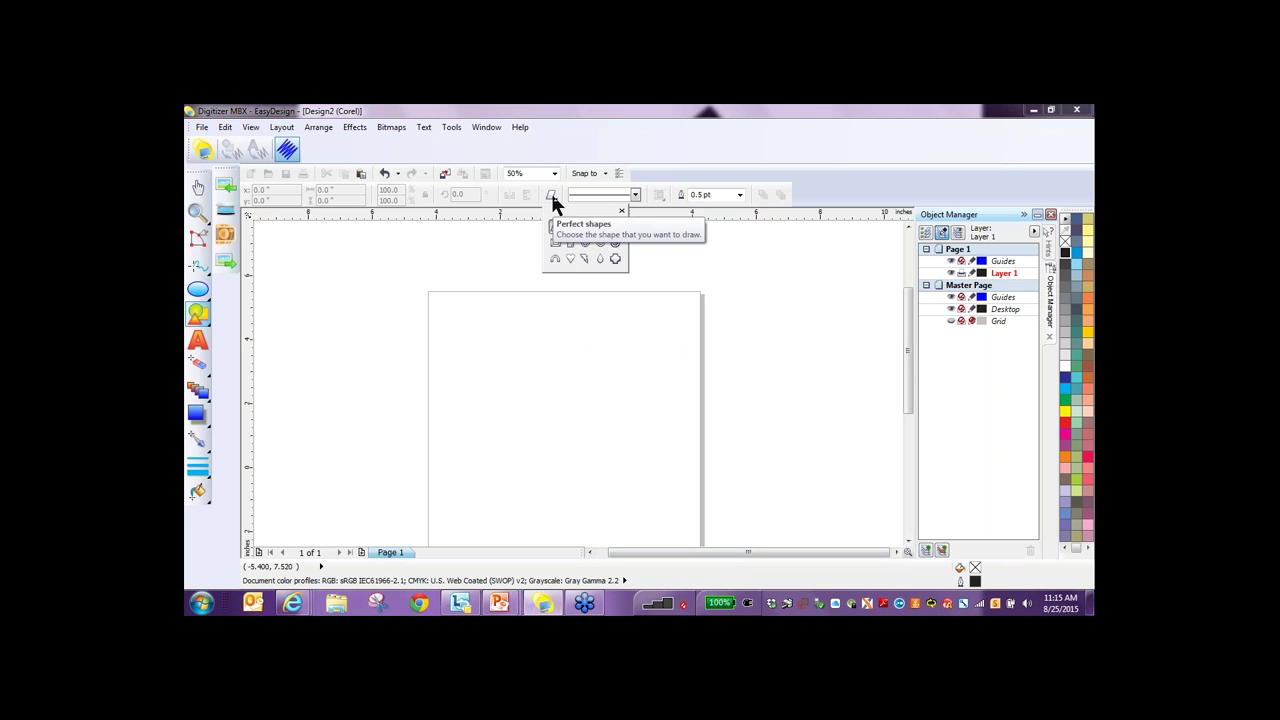
pyautogui.click(571, 258)
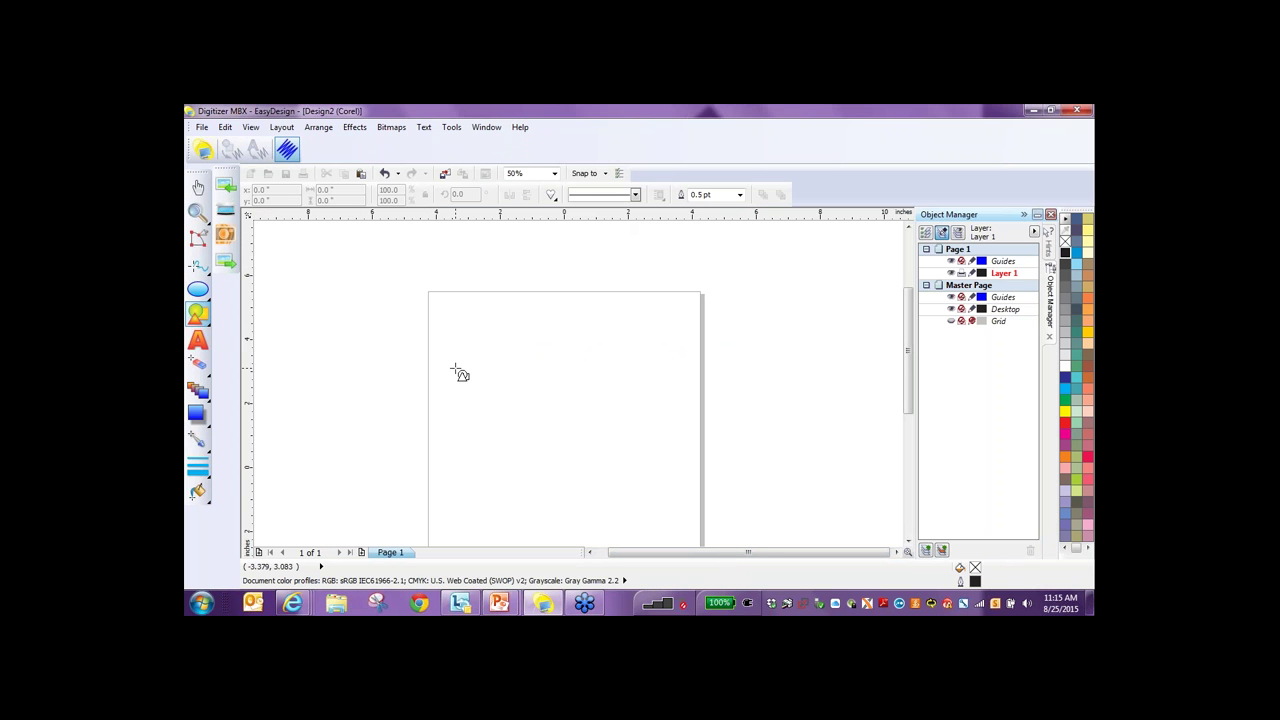
pyautogui.moveTo(456, 369); pyautogui.dragTo(653, 525)
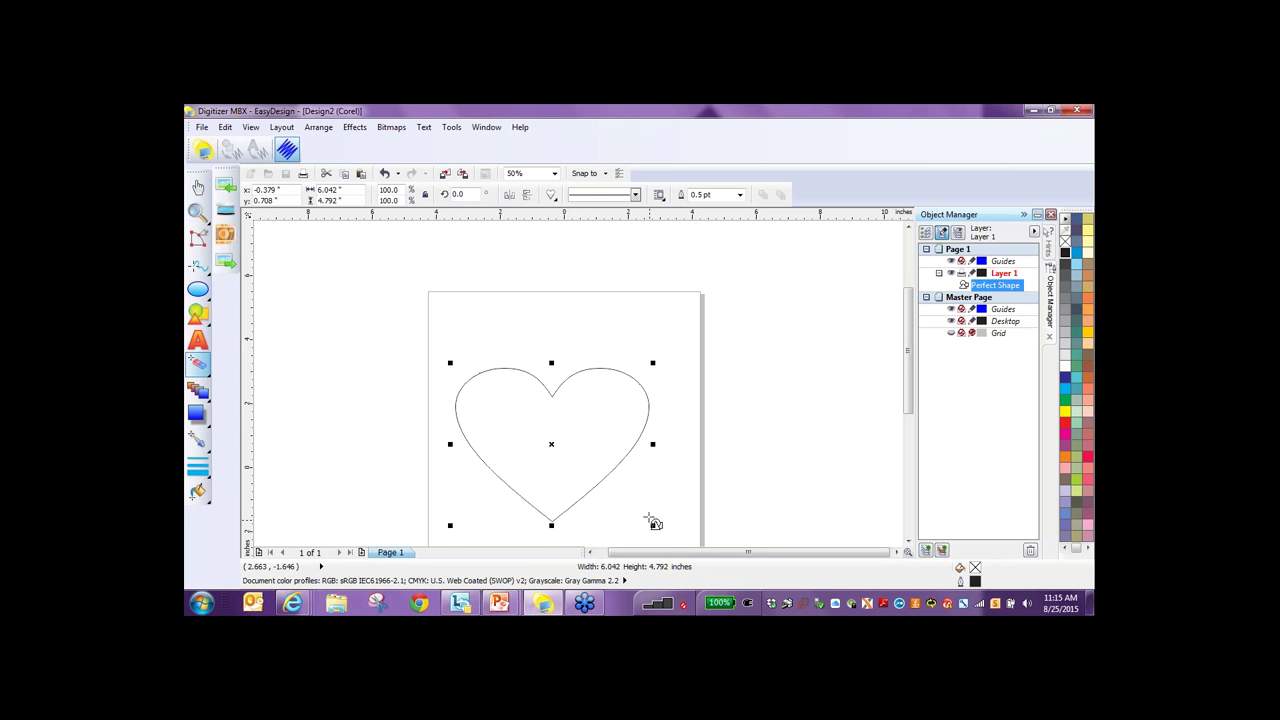
# Set the heart's size to 6 inches wide by 6 inches high.
pyautogui.doubleClick(320, 190)
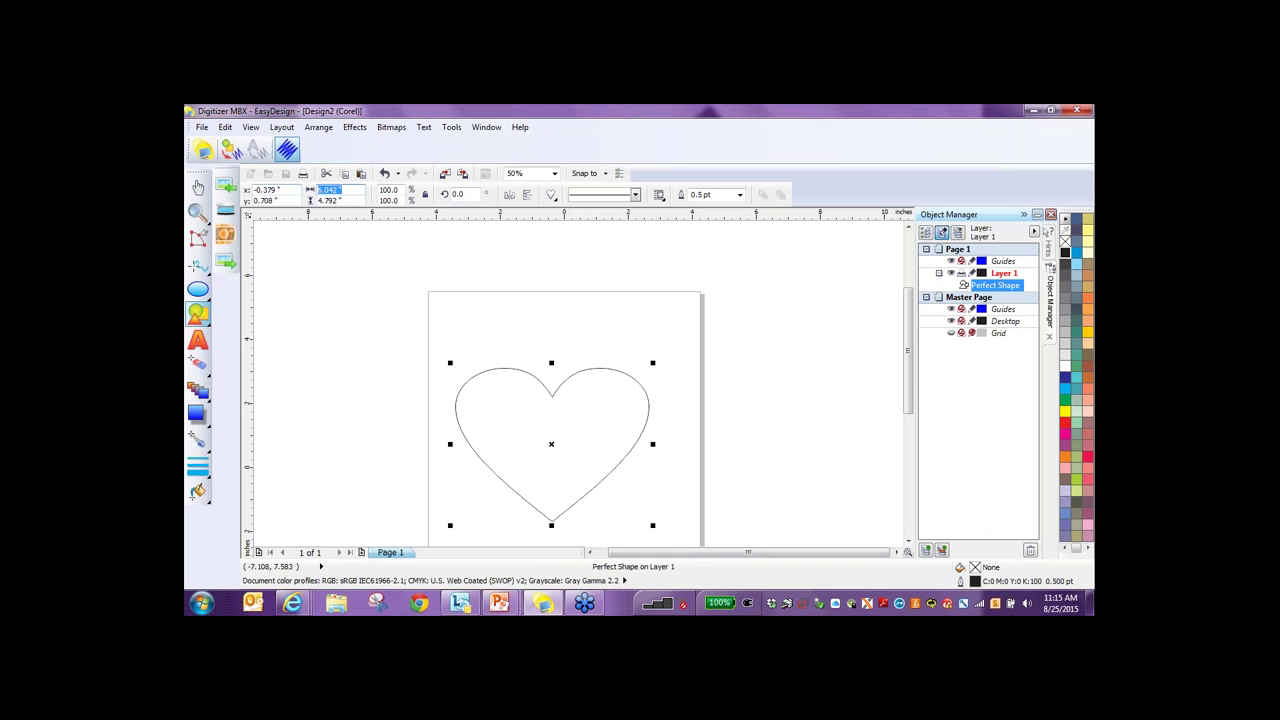
pyautogui.write('6')
pyautogui.press('Tab')
pyautogui.write('6')
pyautogui.press('Return')
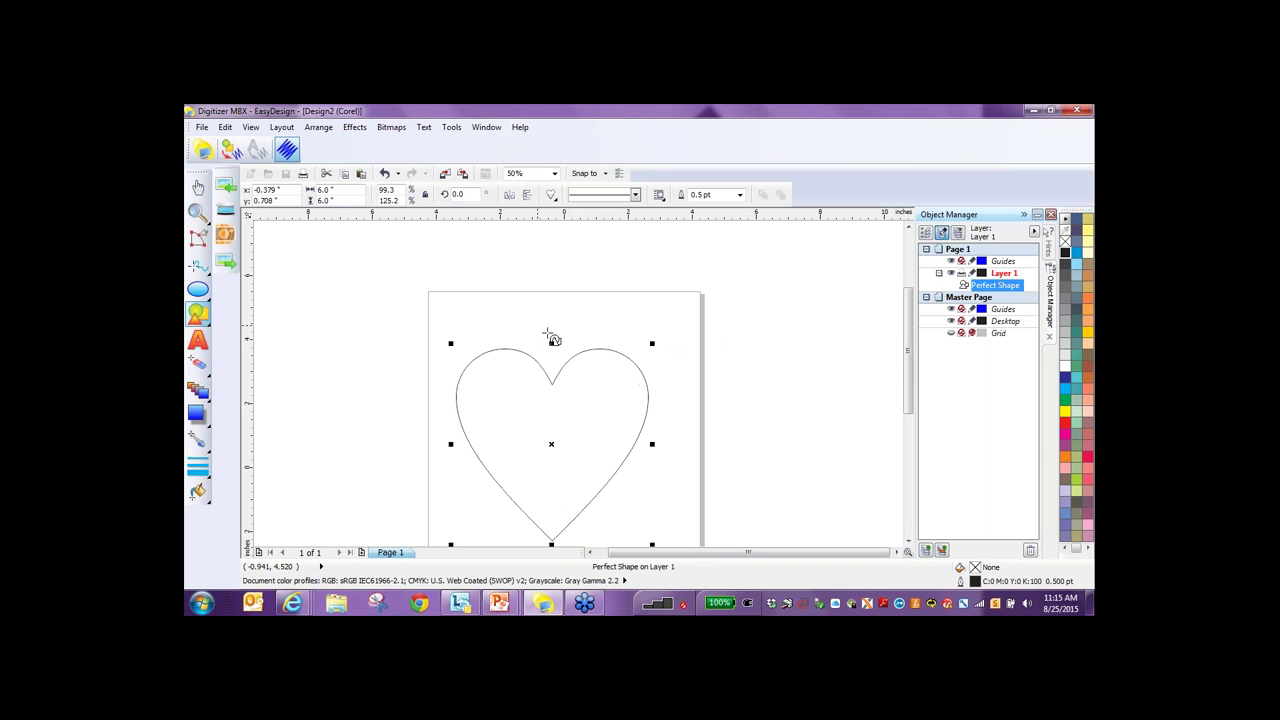
# Give the heart a cyan outline 4.0 pt wide and deselect it.
pyautogui.scroll(-1, 560, 350)
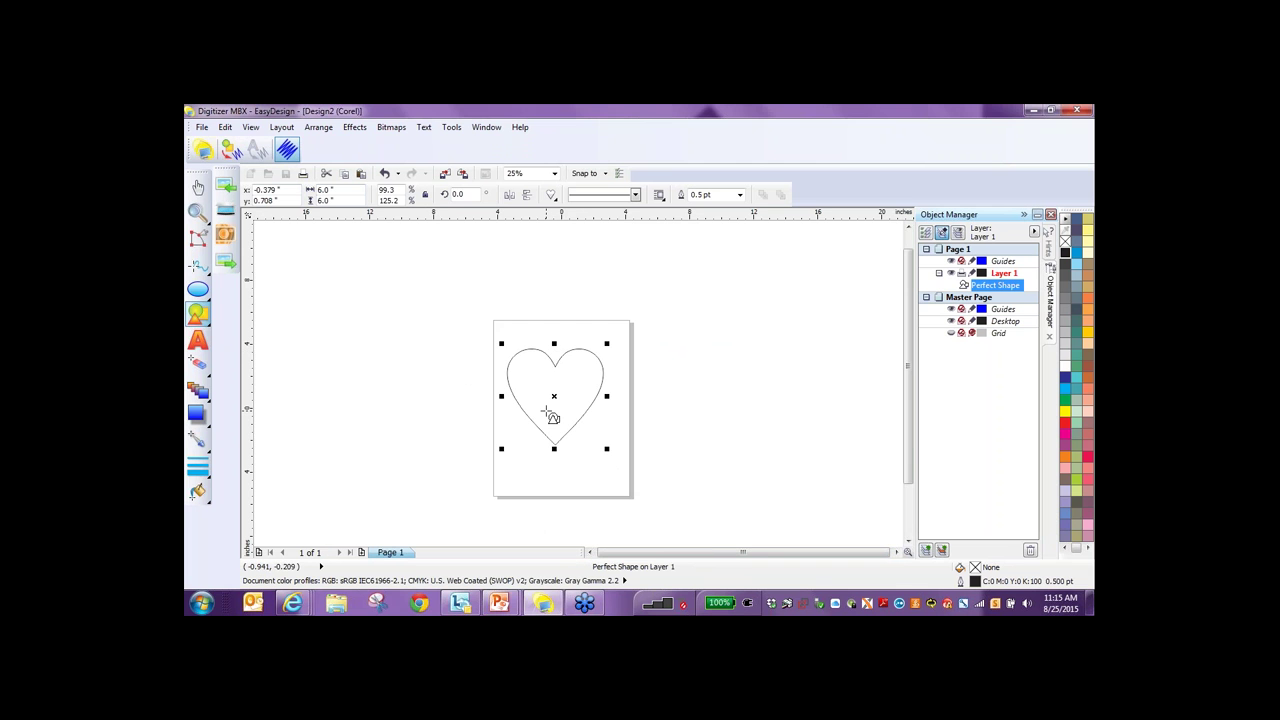
pyautogui.scroll(1, 551, 415)
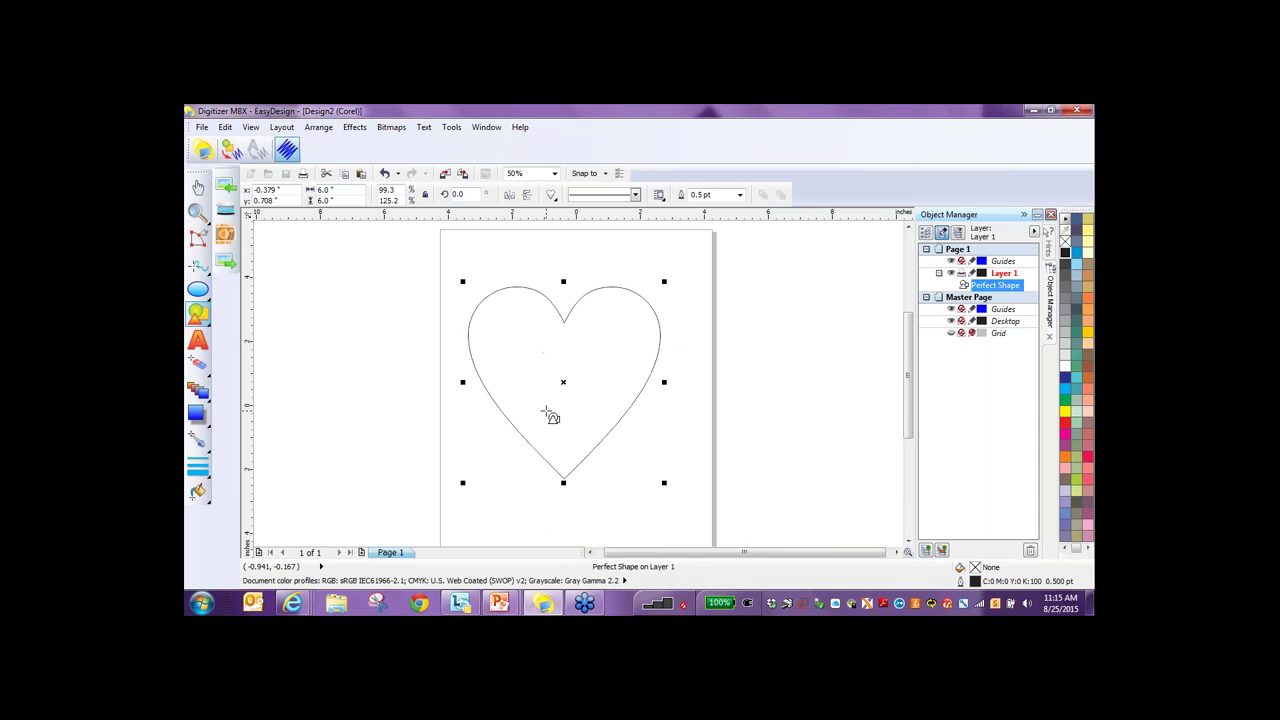
pyautogui.rightClick(1067, 388)
pyautogui.click(740, 195)
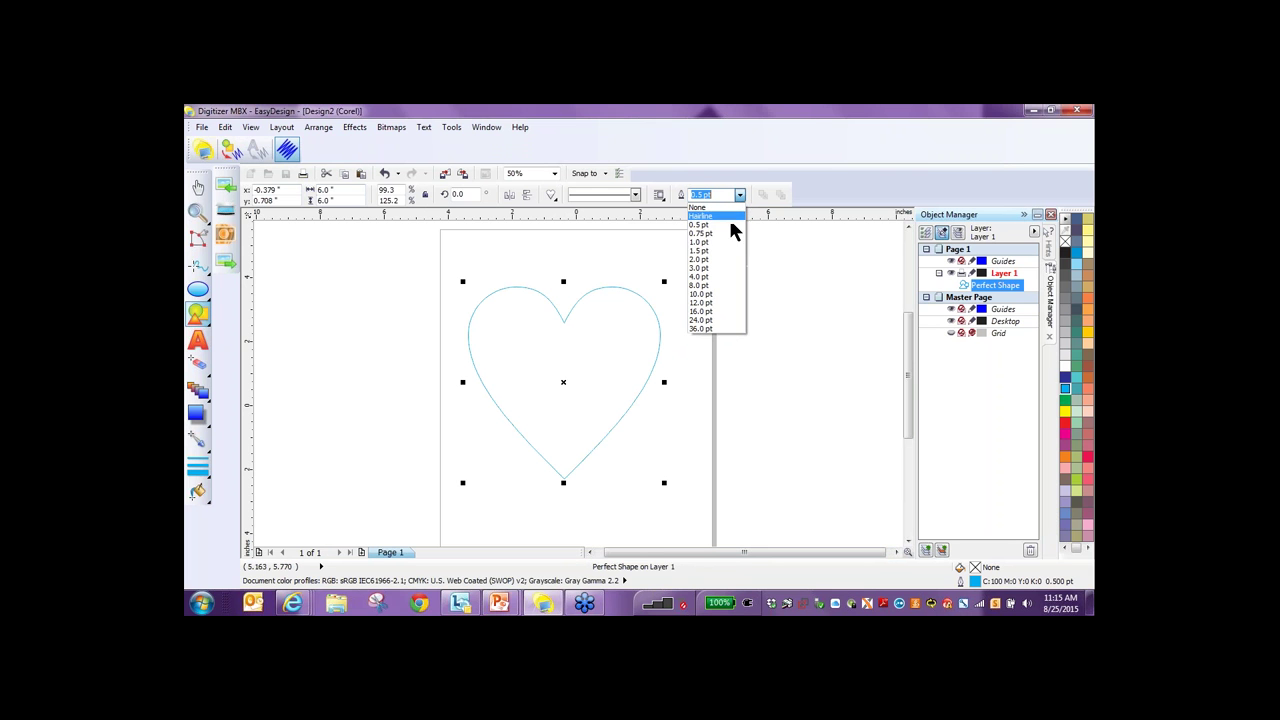
pyautogui.click(717, 276)
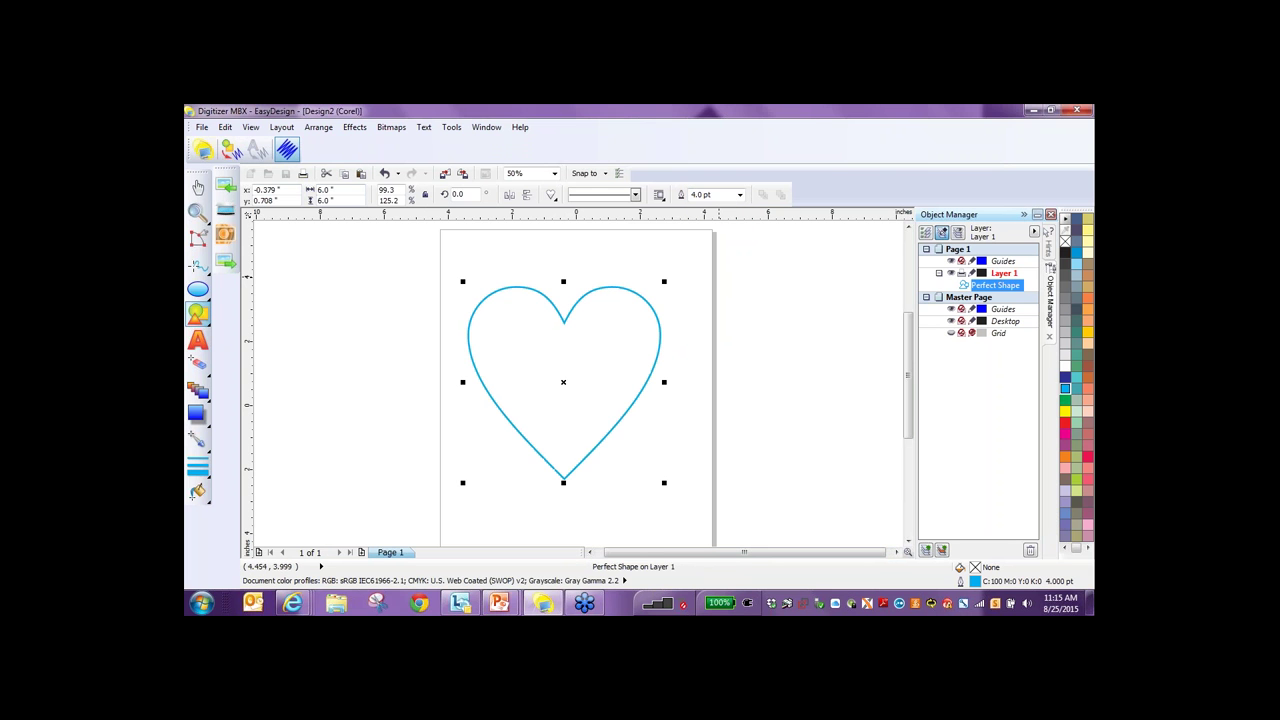
pyautogui.click(414, 286)
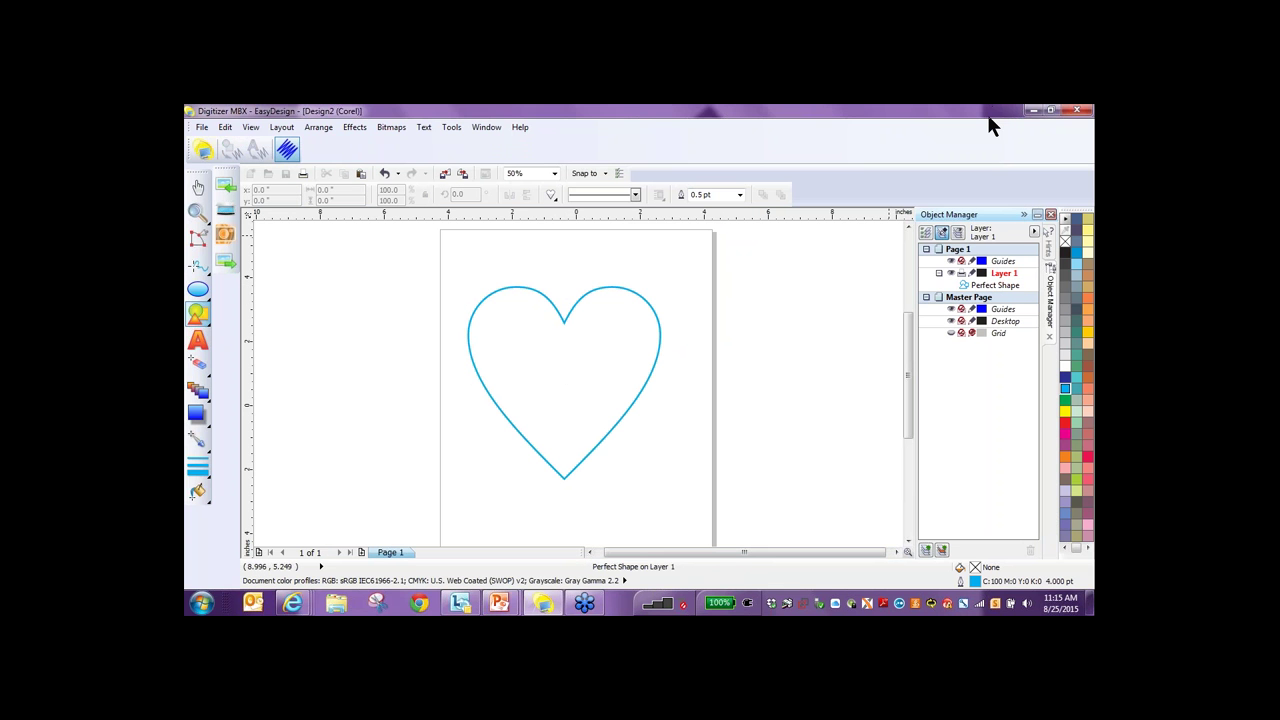
pyautogui.doubleClick(991, 118)
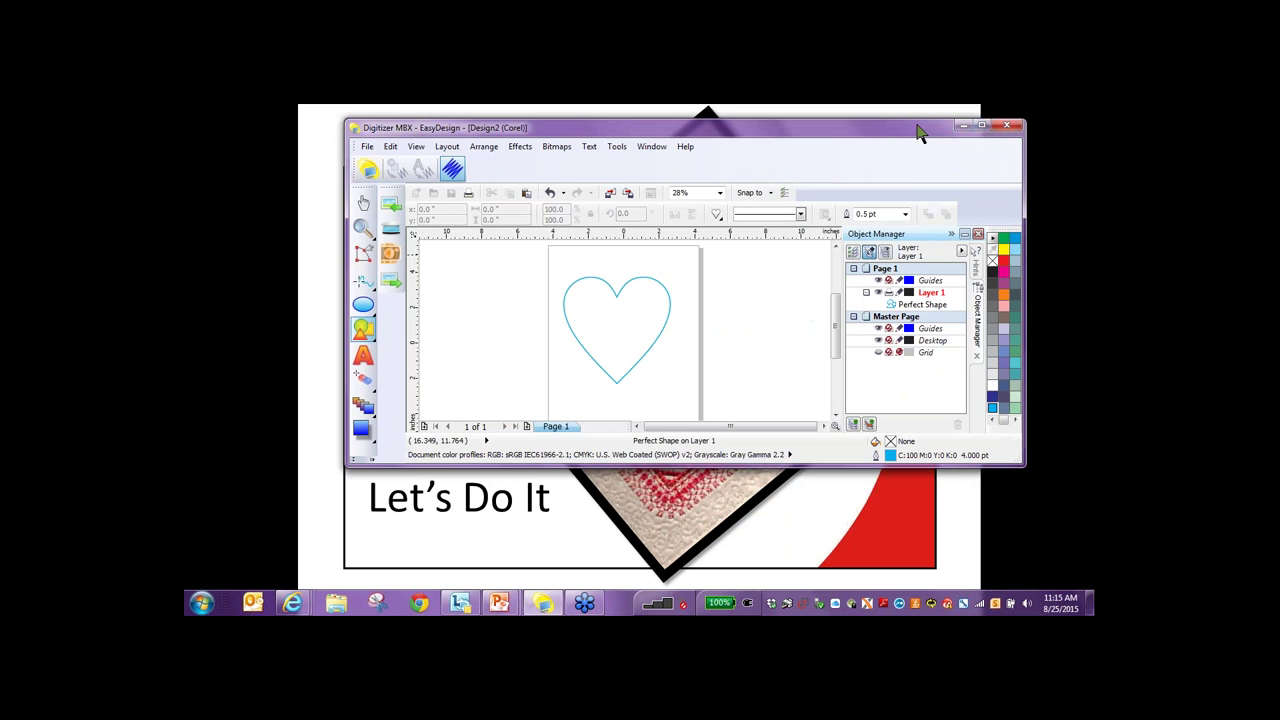
pyautogui.click(982, 127)
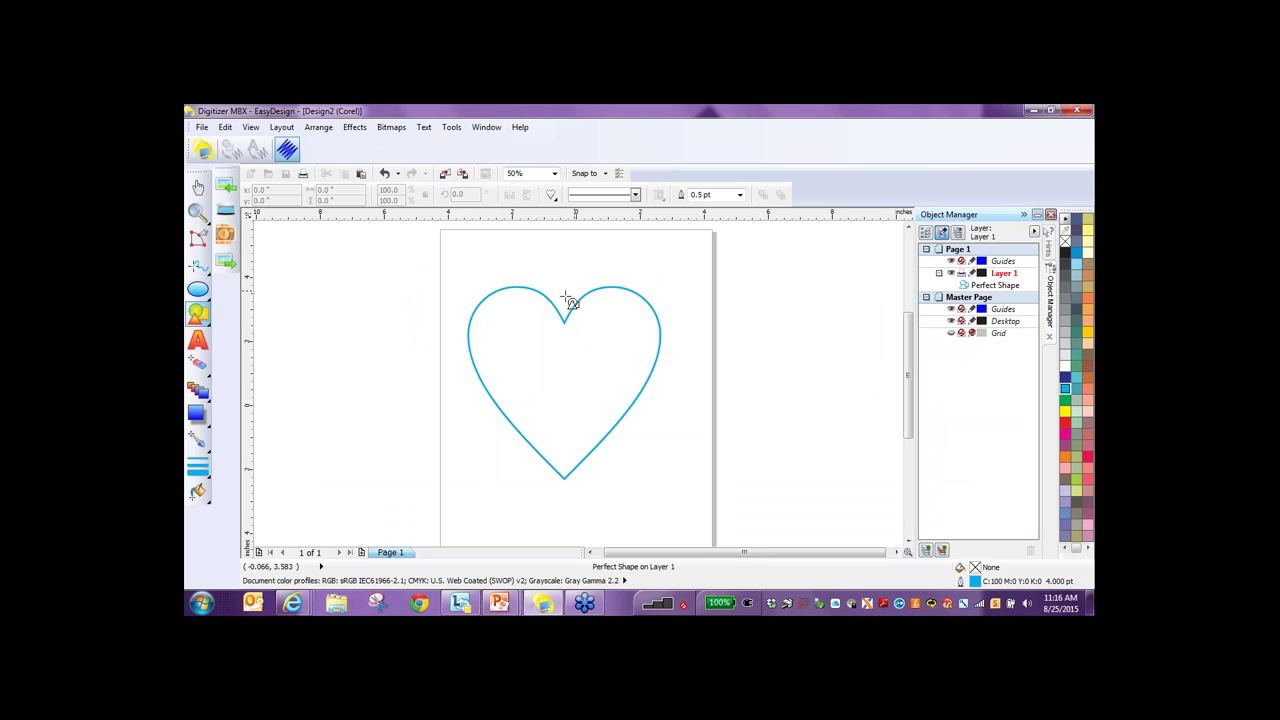
# Draw an ellipse overlapping the heart's upper left and set its size to 6 inches wide by 4 inches high.
pyautogui.click(197, 290)
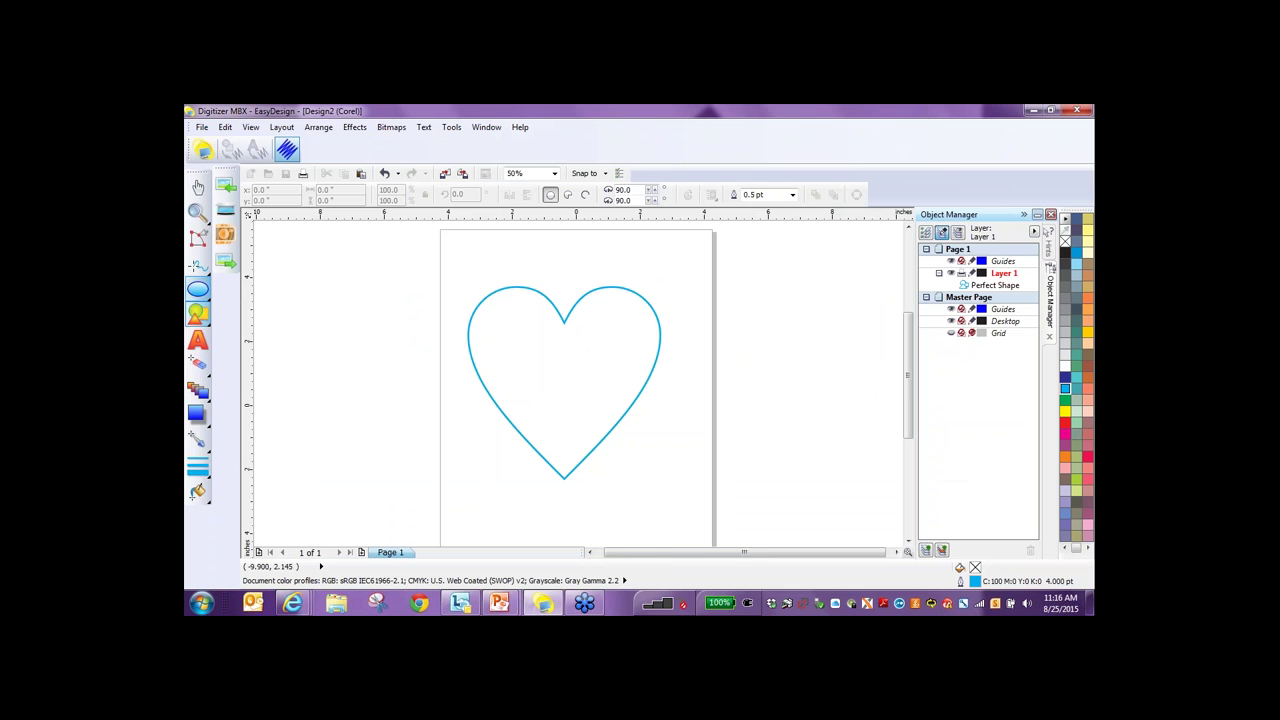
pyautogui.moveTo(349, 266); pyautogui.dragTo(487, 346)
pyautogui.doubleClick(325, 190)
pyautogui.write('6')
pyautogui.press('Tab')
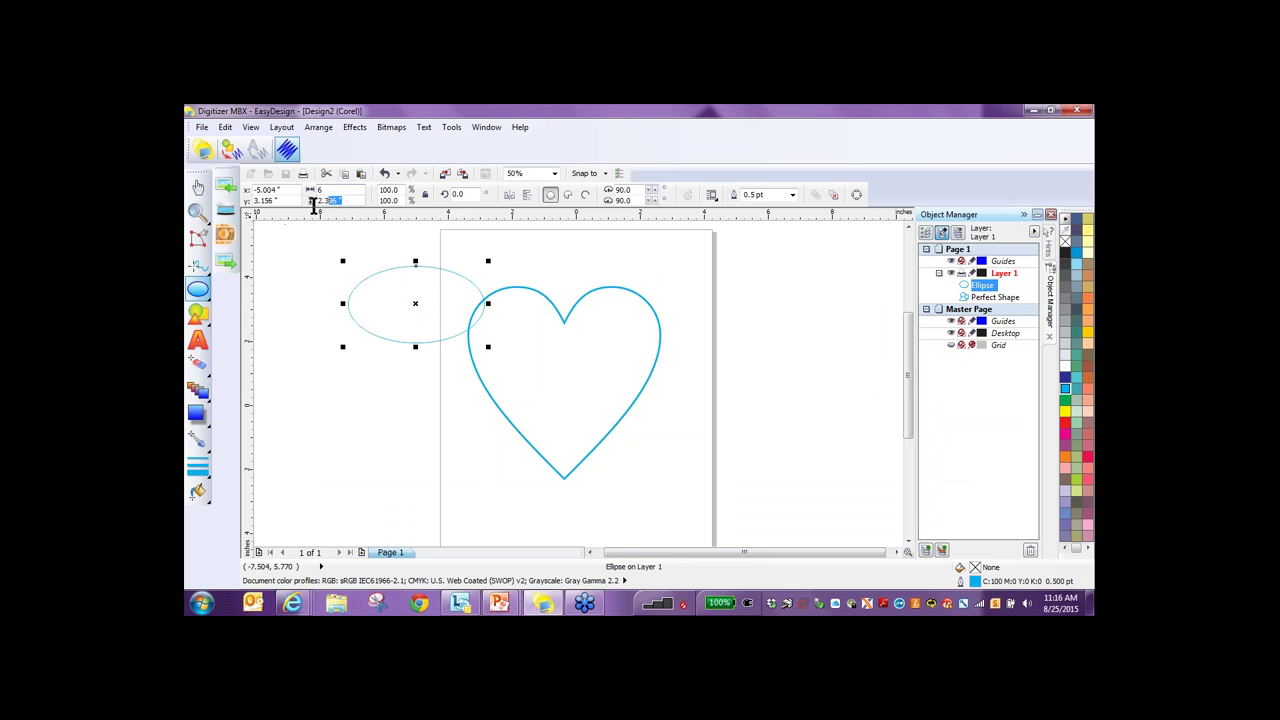
pyautogui.write('6')
pyautogui.press('Return')
pyautogui.write('4')
pyautogui.press('Return')
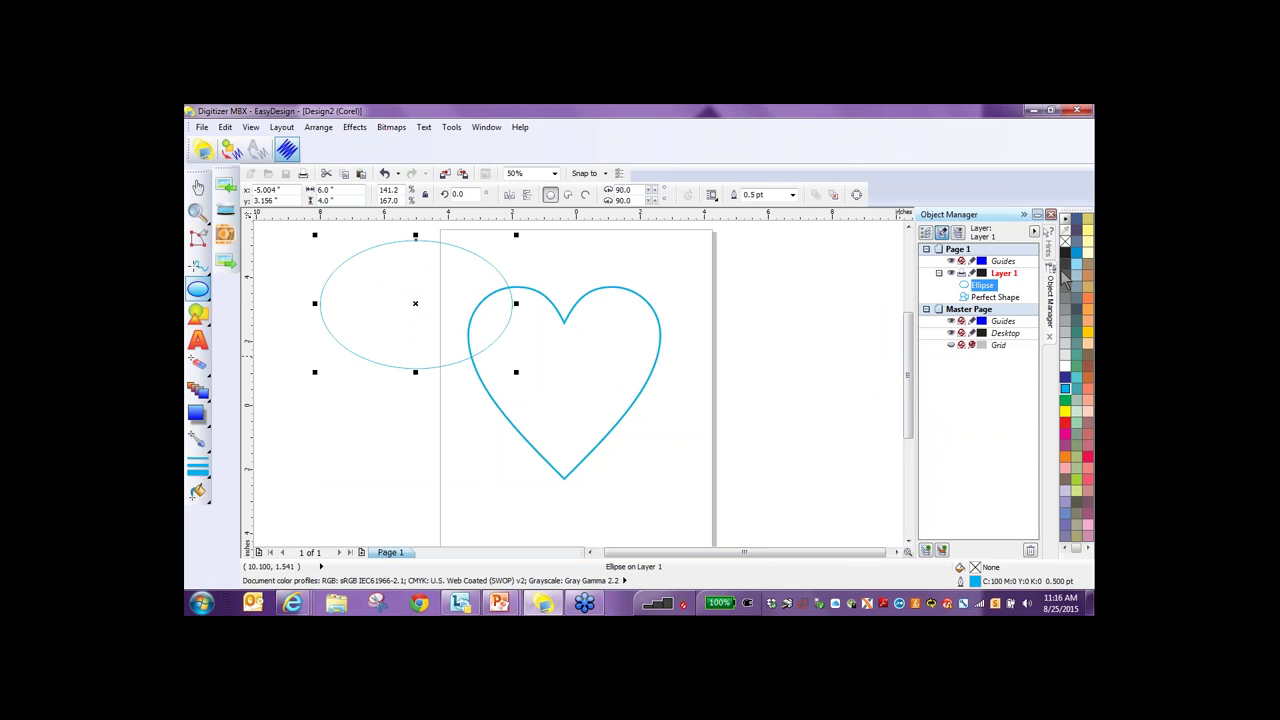
# Give the ellipse a black outline 4.0 pt wide.
pyautogui.rightClick(1065, 252)
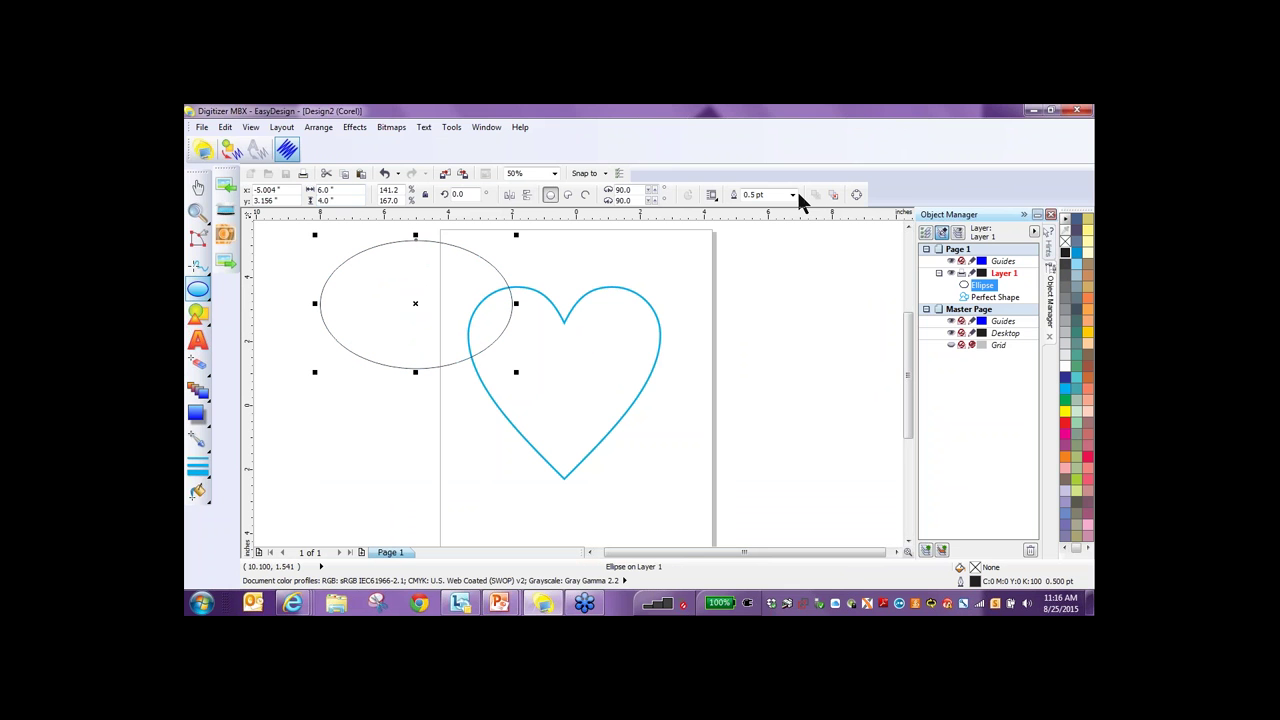
pyautogui.click(795, 195)
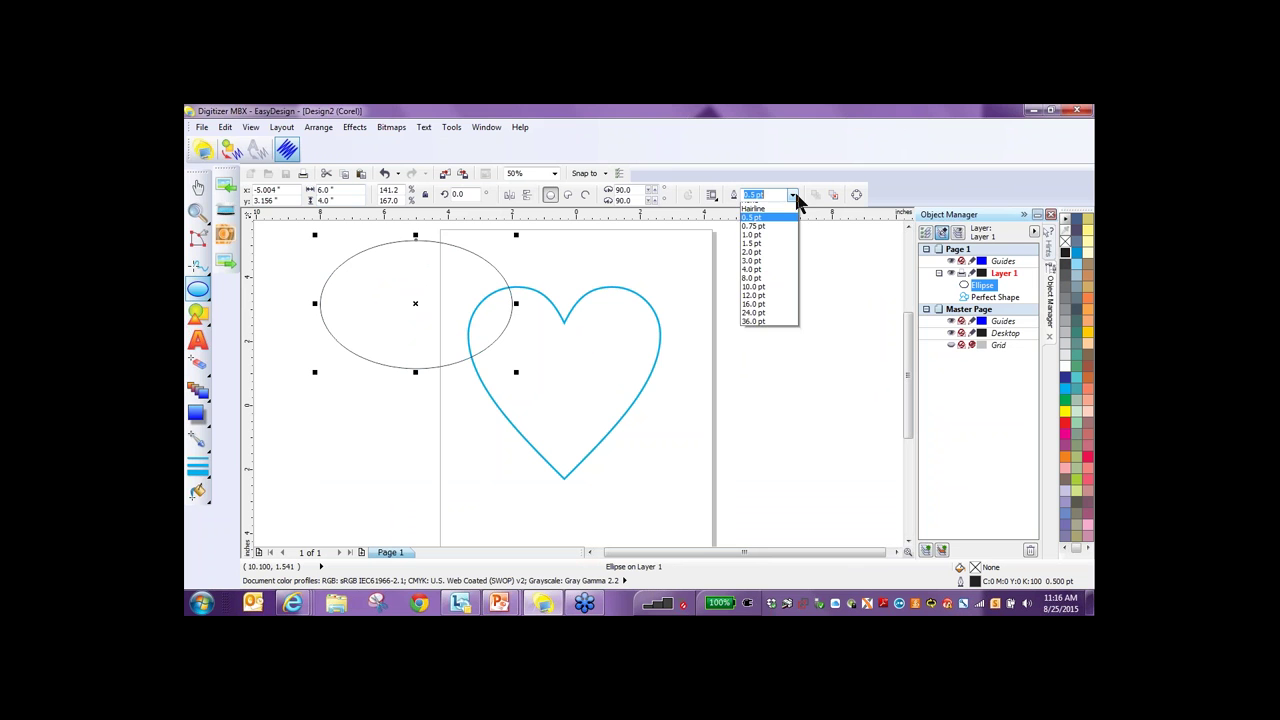
pyautogui.click(766, 275)
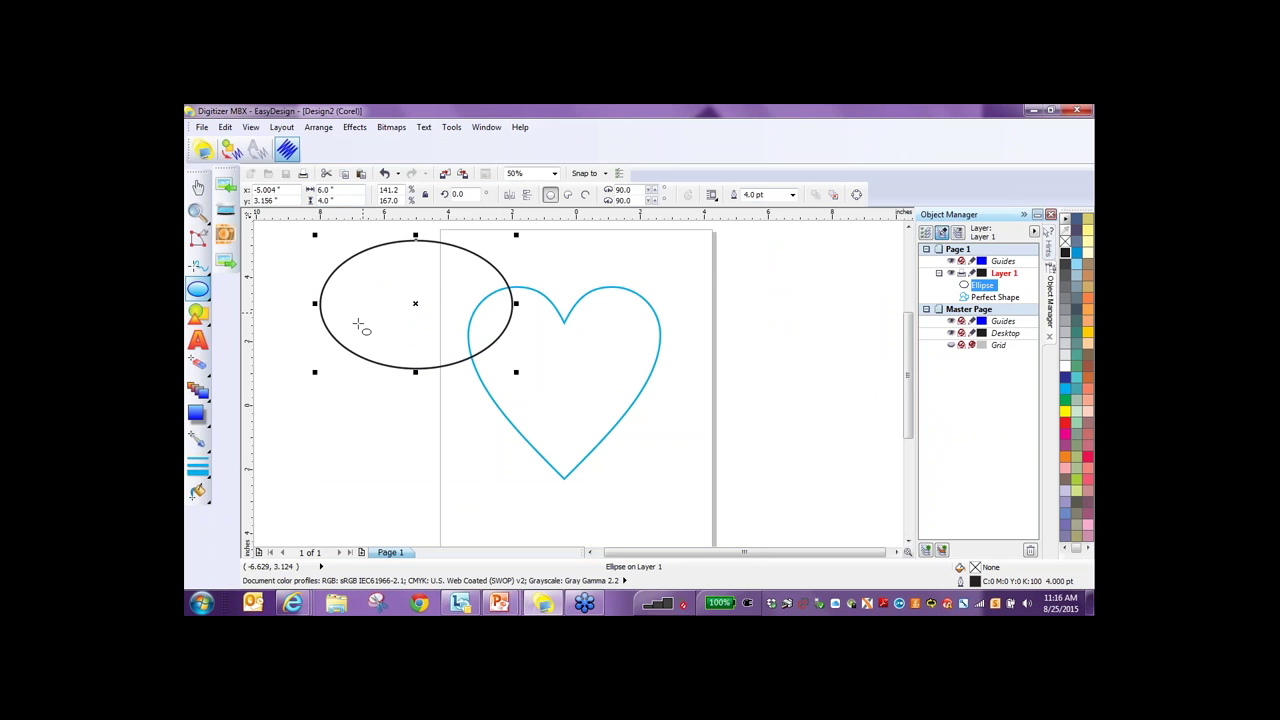
# Rotate the ellipse 36 degrees counter-clockwise and move it over the left half of the heart.
pyautogui.press('x')
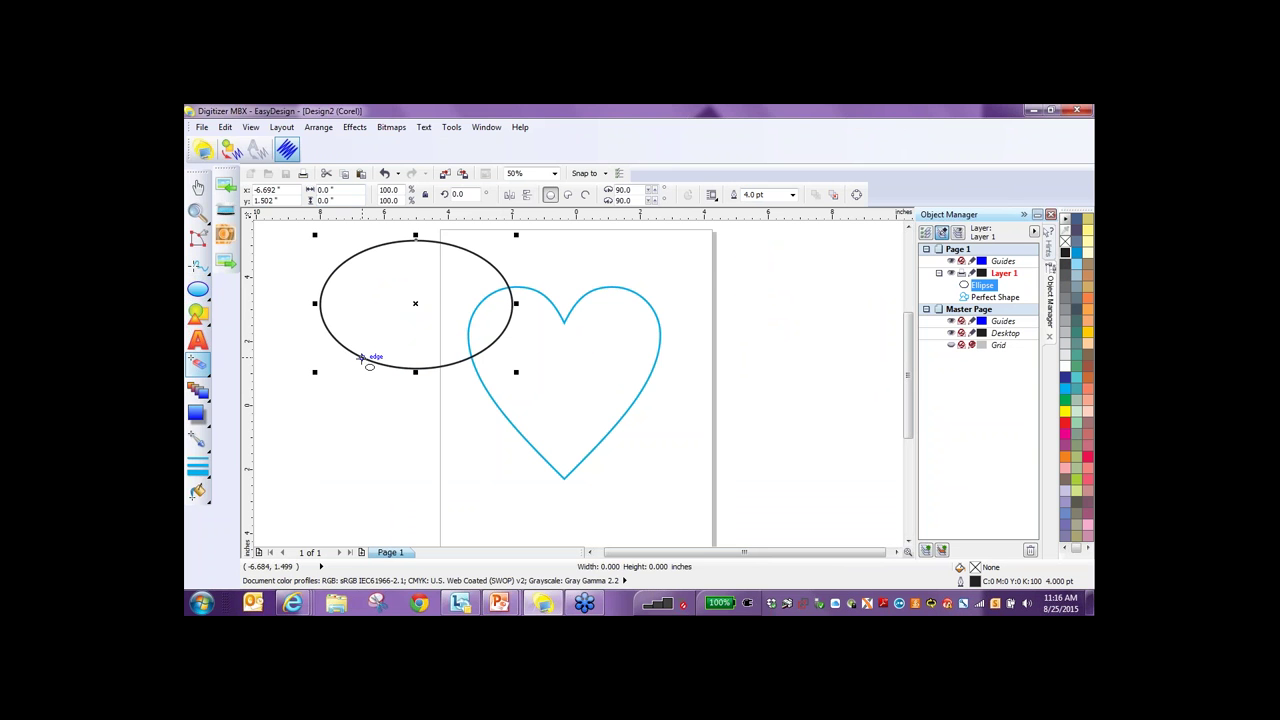
pyautogui.press('space')
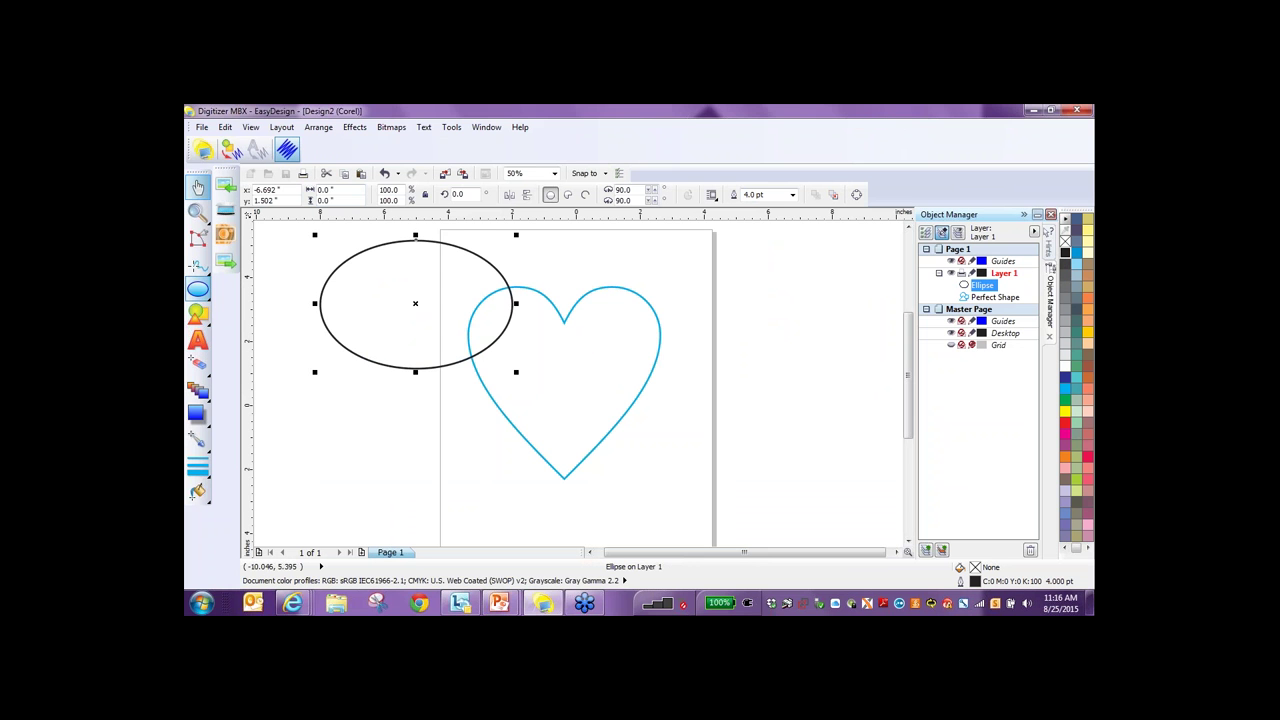
pyautogui.press('x')
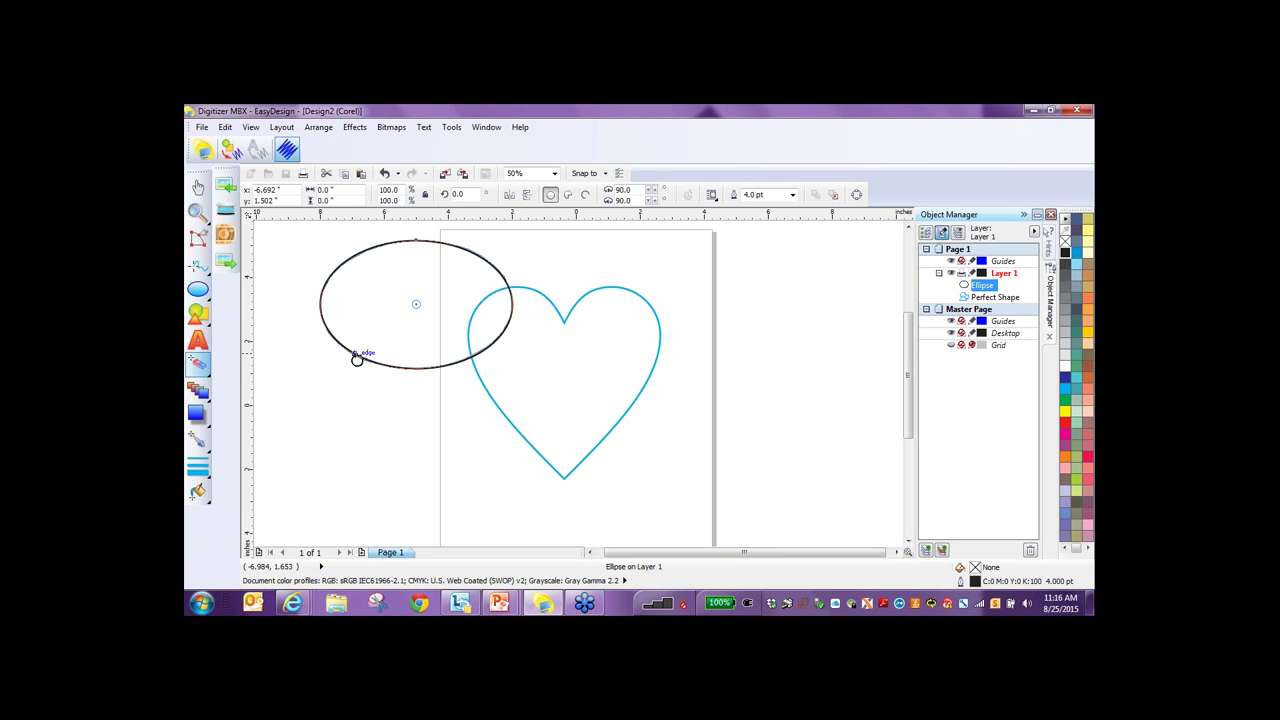
pyautogui.moveTo(371, 370); pyautogui.dragTo(459, 430)
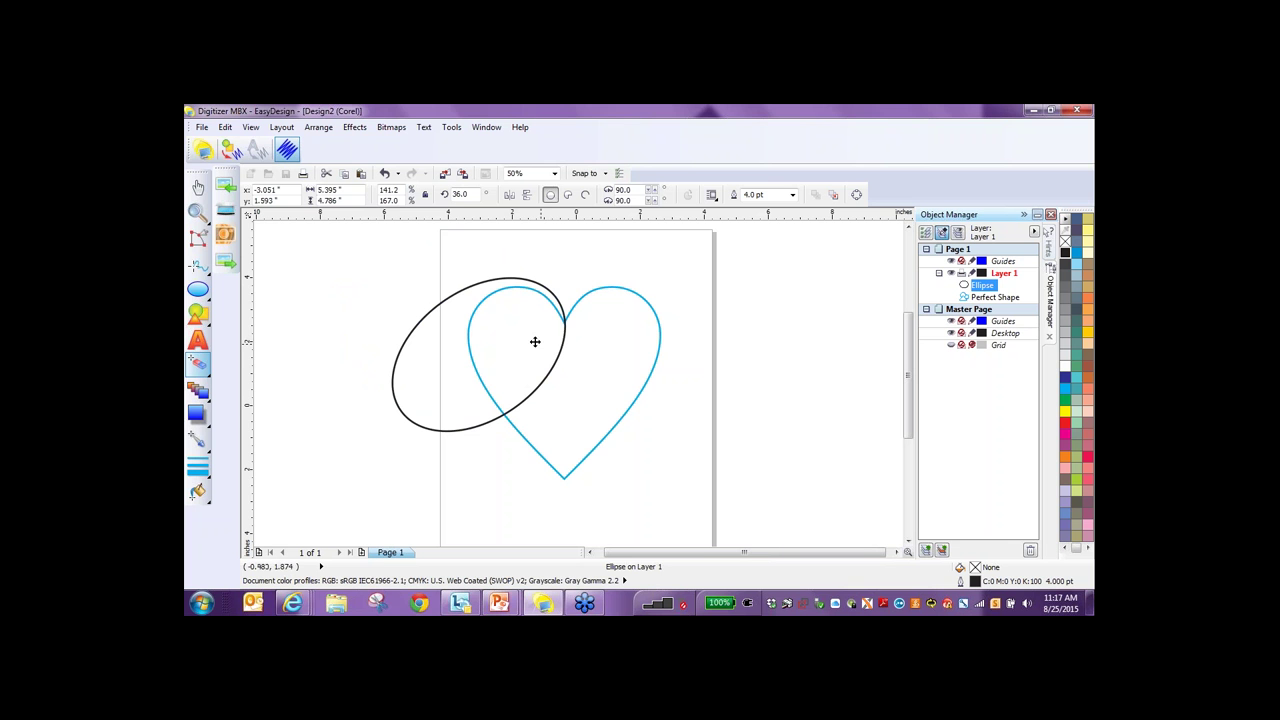
pyautogui.press('space')
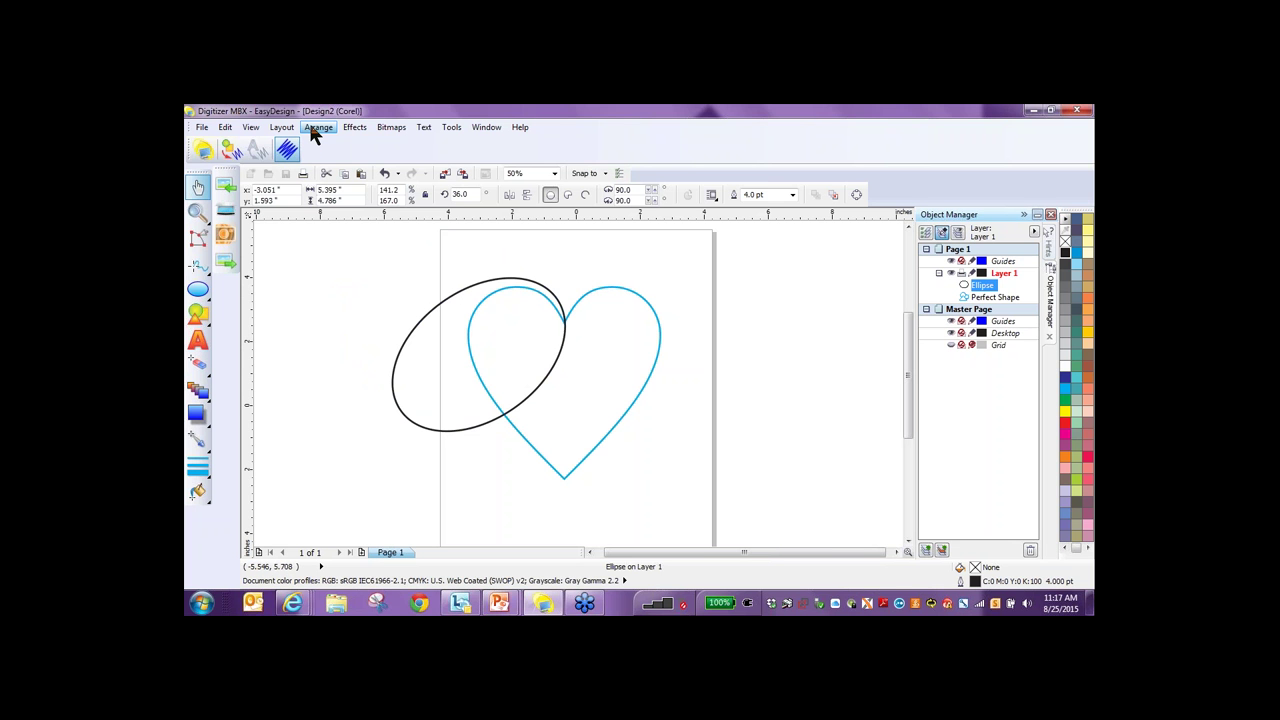
# Open the Shaping options and choose Intersect, leaving both the source and target originals in place.
pyautogui.click(315, 129)
pyautogui.moveTo(357, 330)
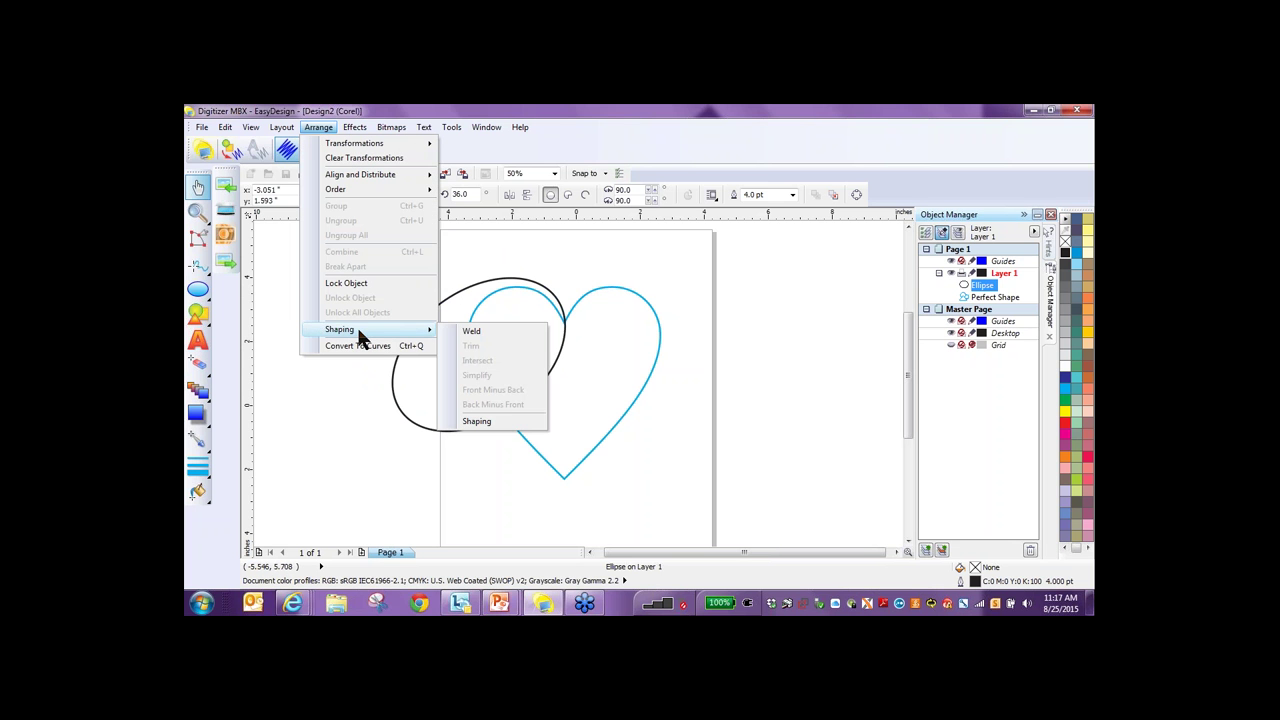
pyautogui.click(488, 421)
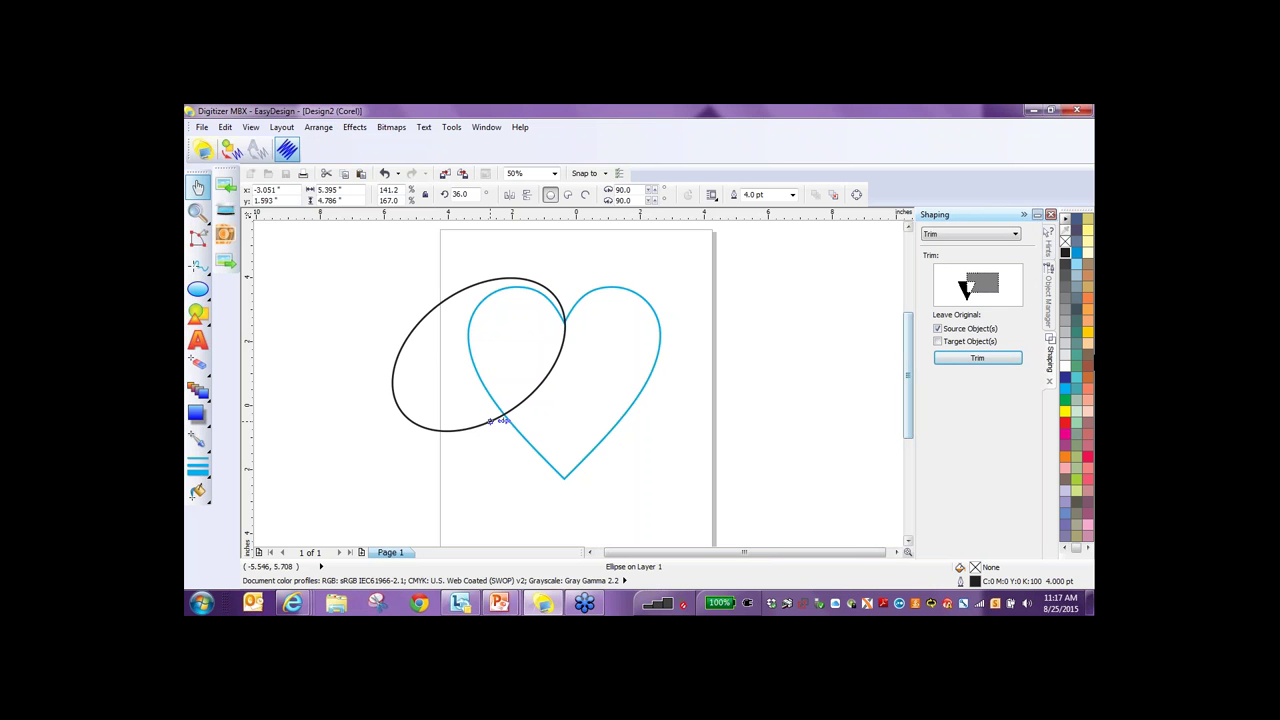
pyautogui.click(1016, 237)
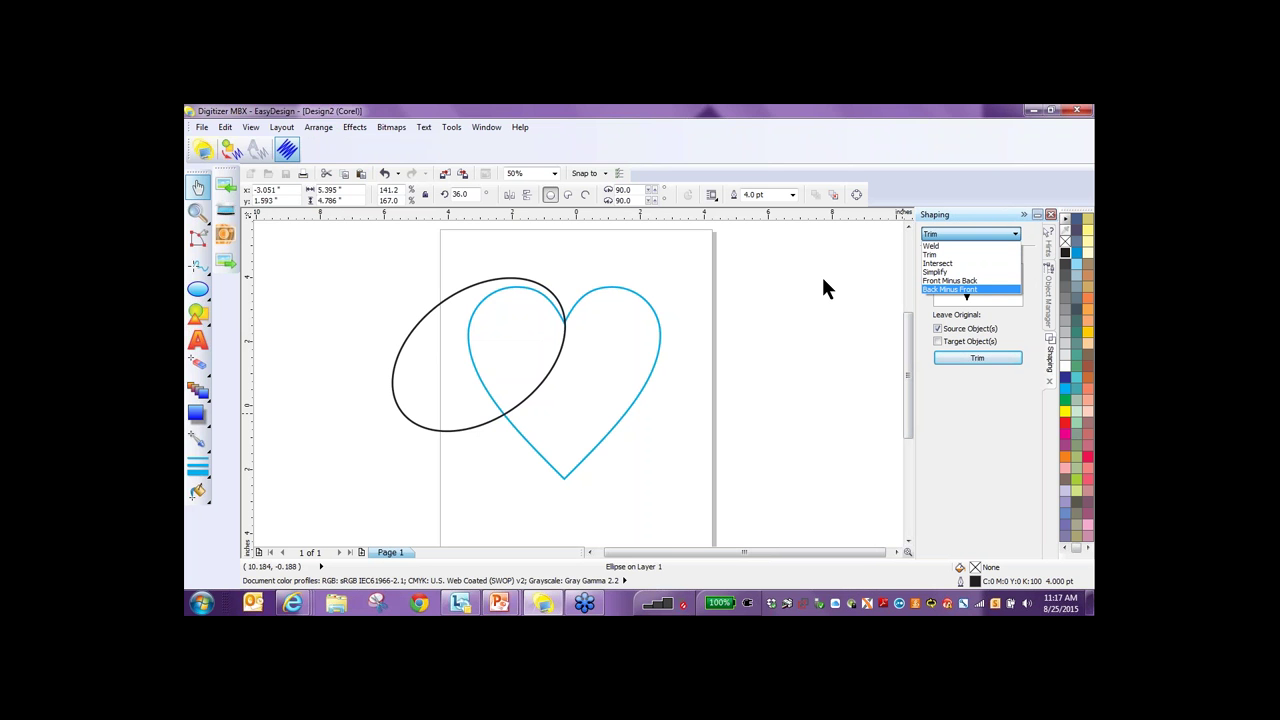
pyautogui.click(932, 263)
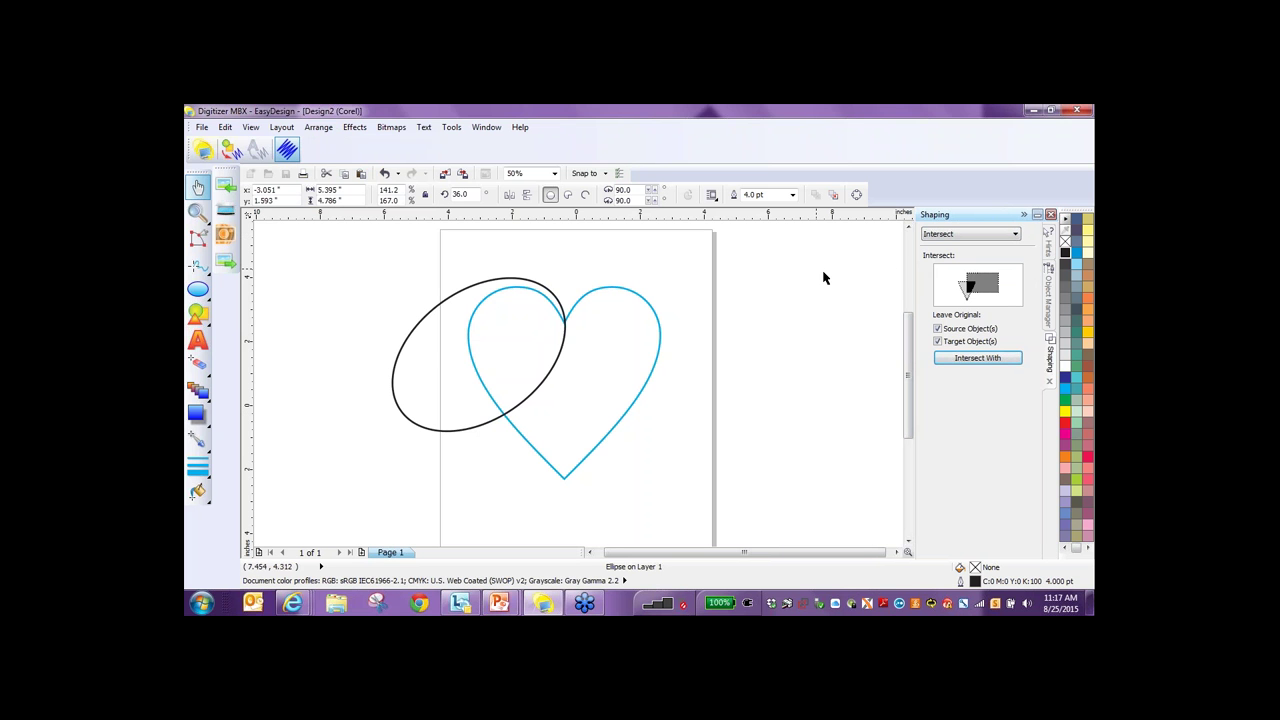
pyautogui.click(938, 341)
# Intersect the ellipse with the heart to create a separate shape from their overlap.
pyautogui.click(423, 326)
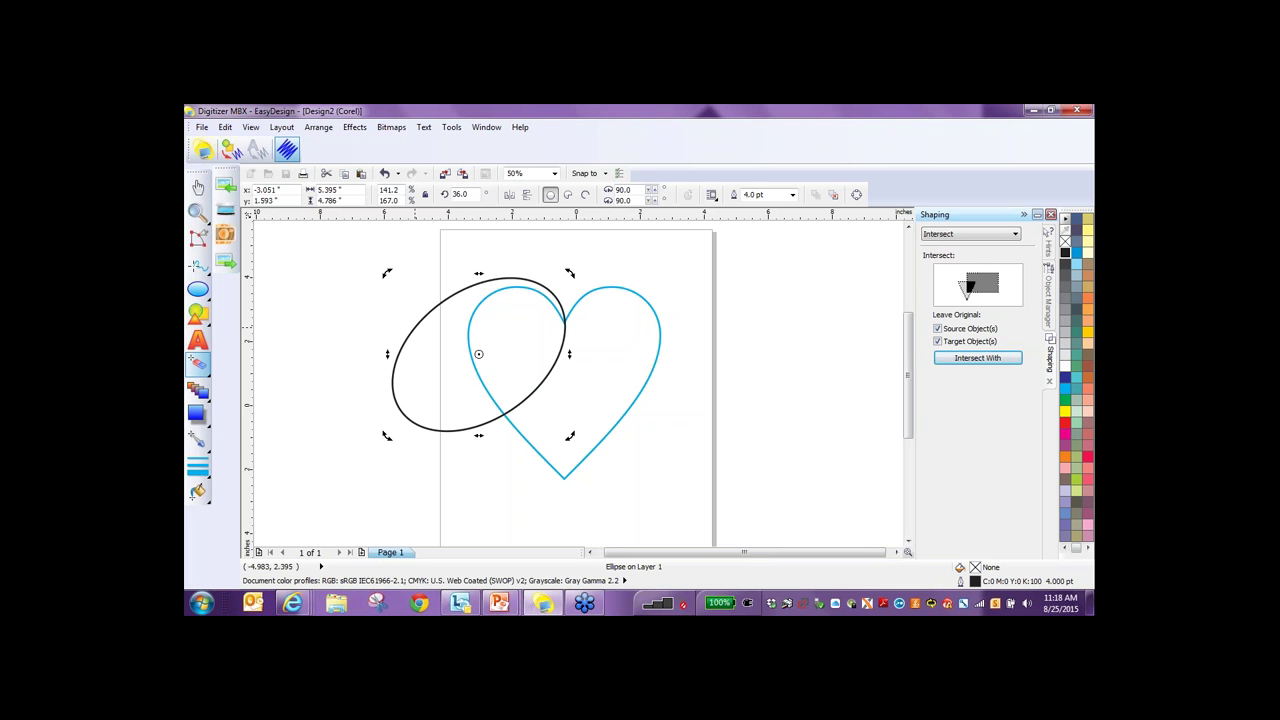
pyautogui.click(421, 327)
pyautogui.press('space')
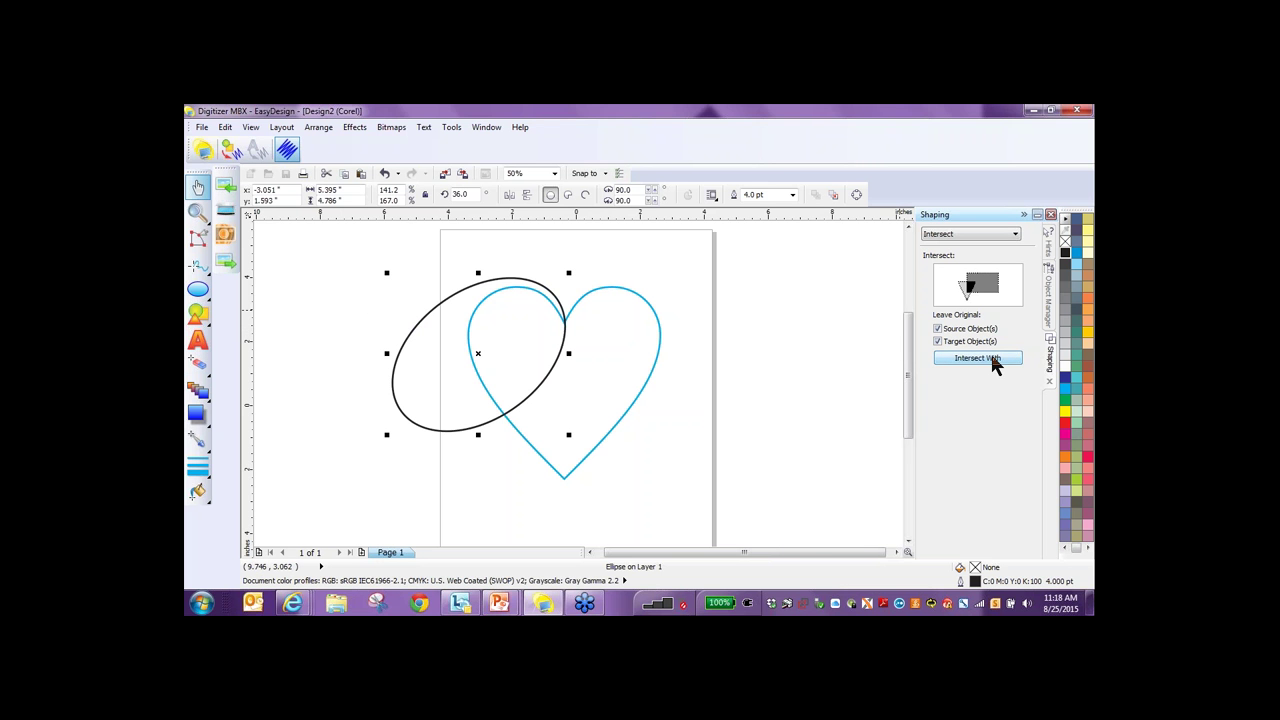
pyautogui.click(990, 360)
pyautogui.press('Escape')
pyautogui.click(941, 360)
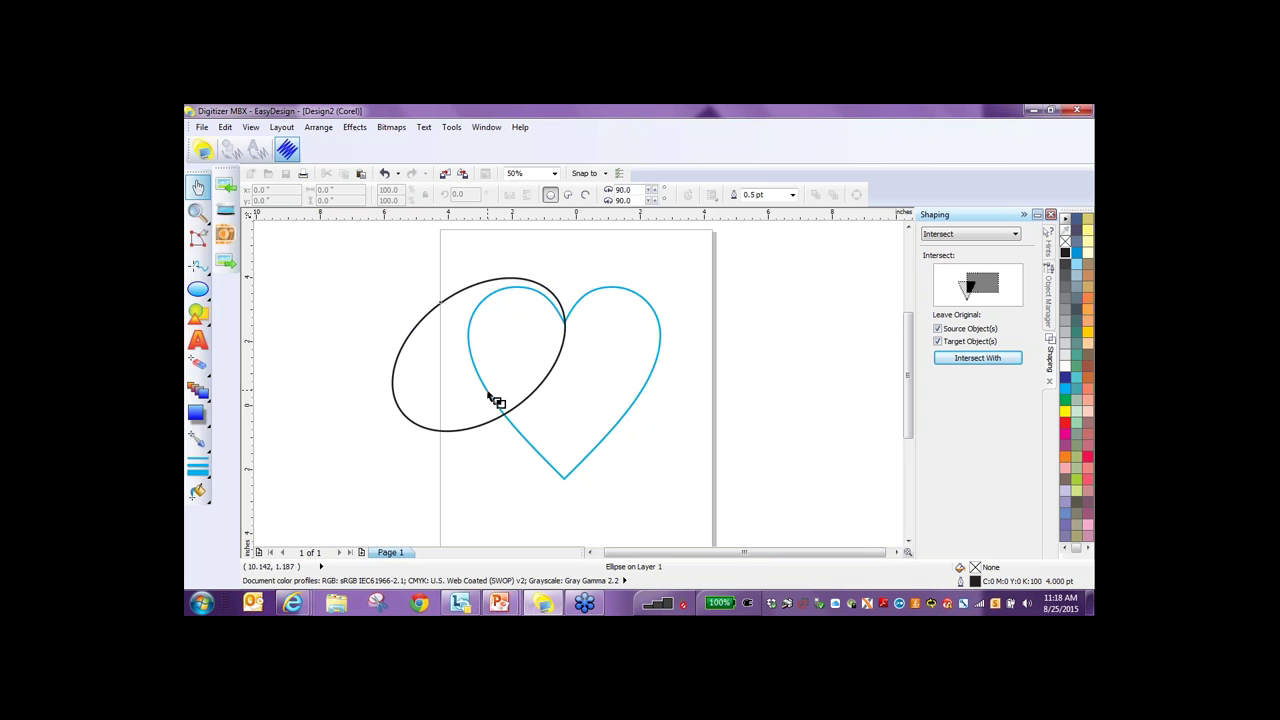
pyautogui.click(489, 396)
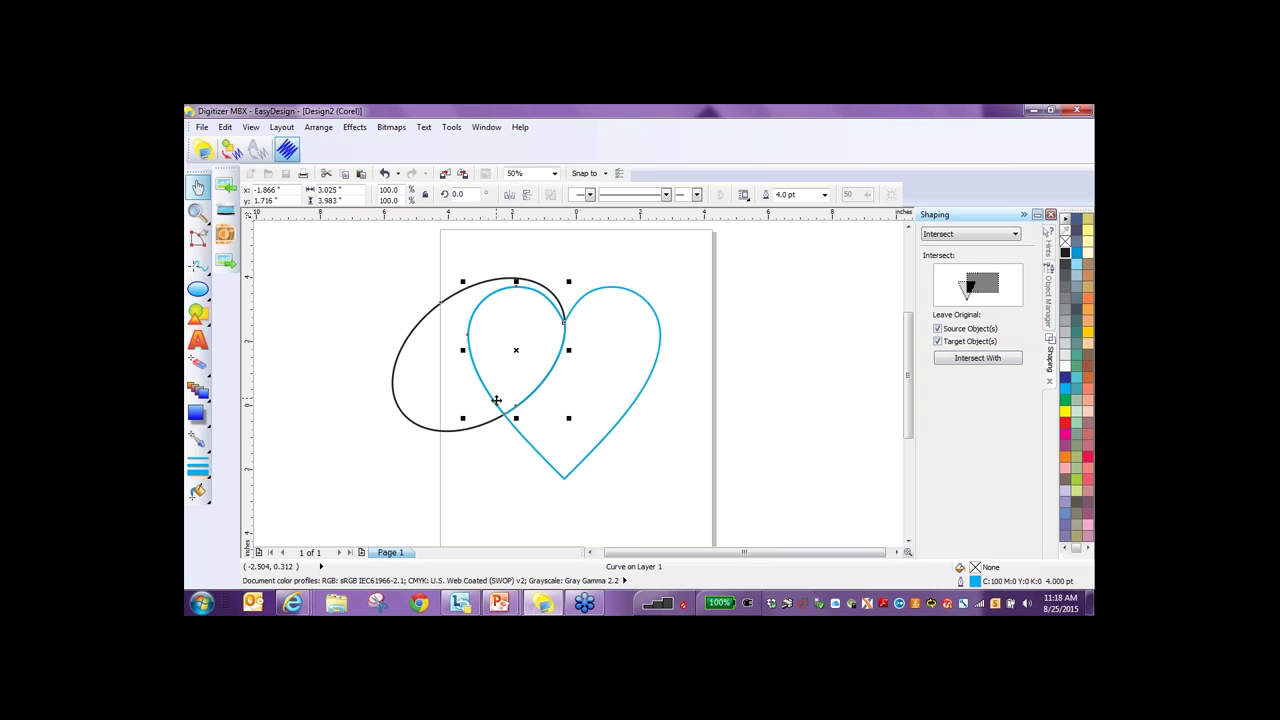
# Fill the overlap shape in the heart's left half with green and deselect it.
pyautogui.click(1065, 399)
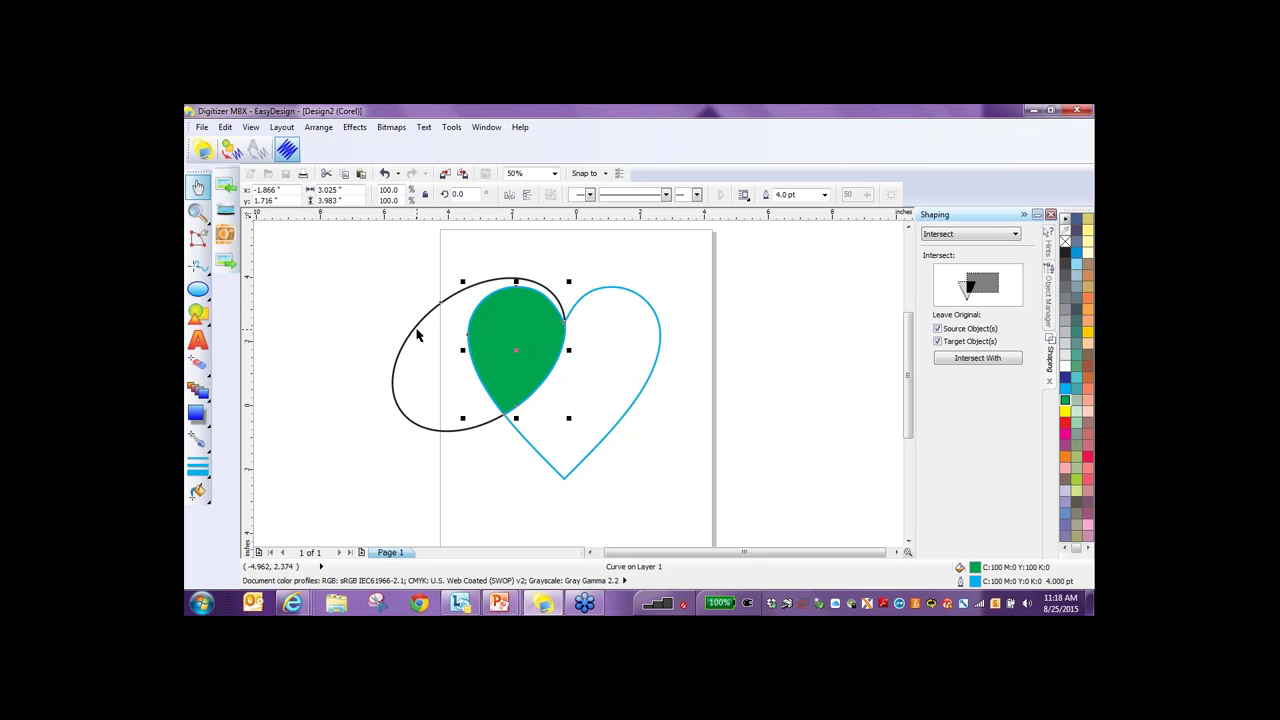
pyautogui.press('Escape')
pyautogui.press('x')
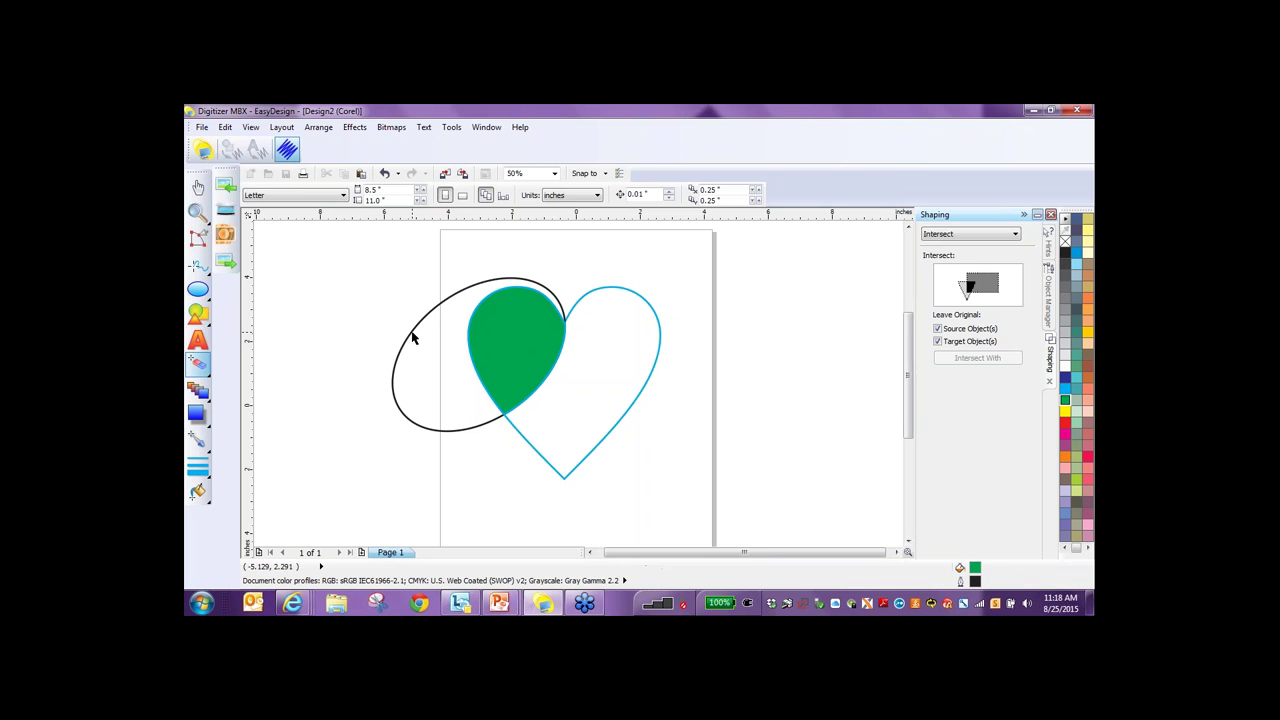
# Move the ellipse over the heart's upper right lobe and rotate it to 3.2 degrees.
pyautogui.click(412, 338)
pyautogui.moveTo(411, 337); pyautogui.dragTo(574, 253)
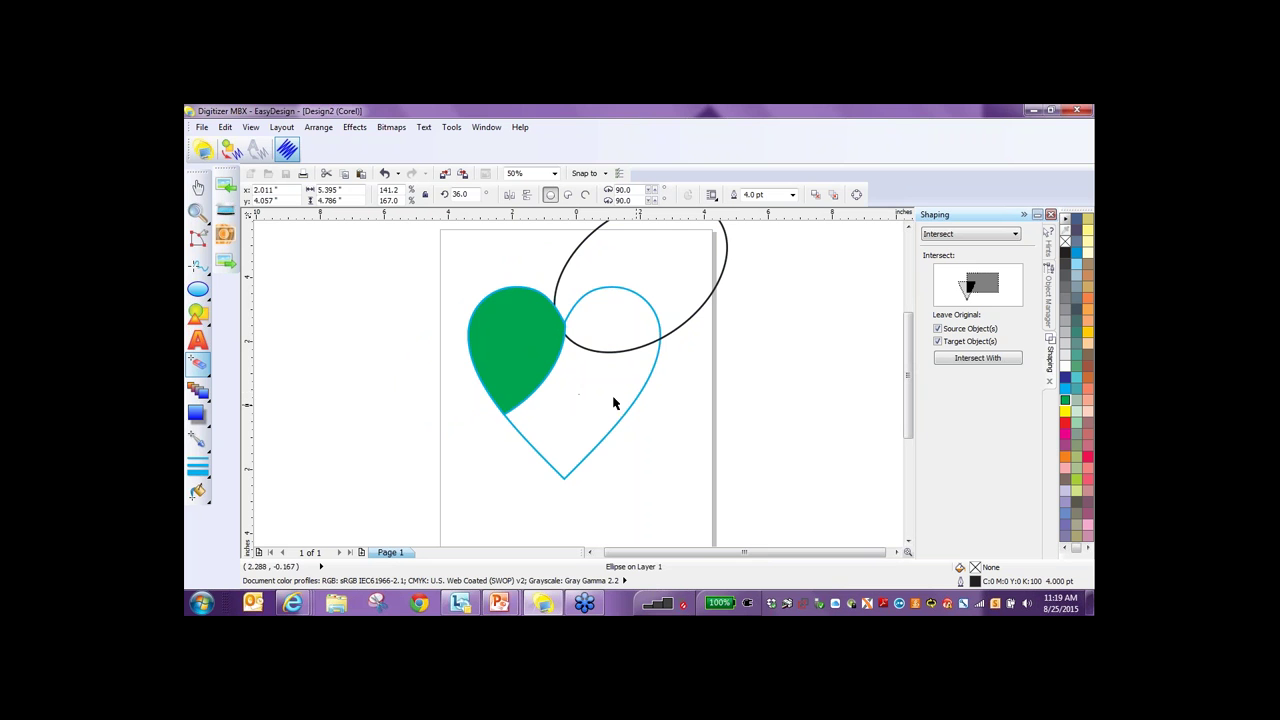
pyautogui.click(722, 275)
pyautogui.moveTo(734, 357); pyautogui.dragTo(726, 314)
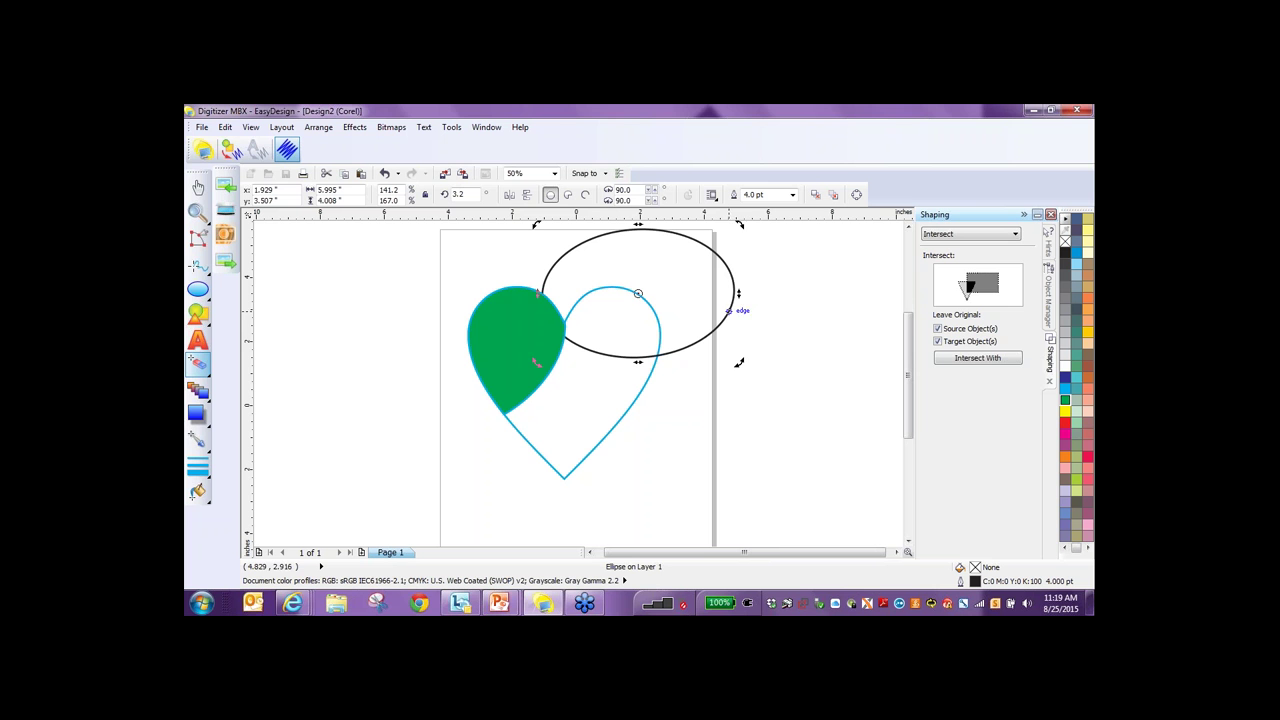
# Intersect the ellipse with the heart and fill the resulting overlap in the upper right lobe with red.
pyautogui.press('space')
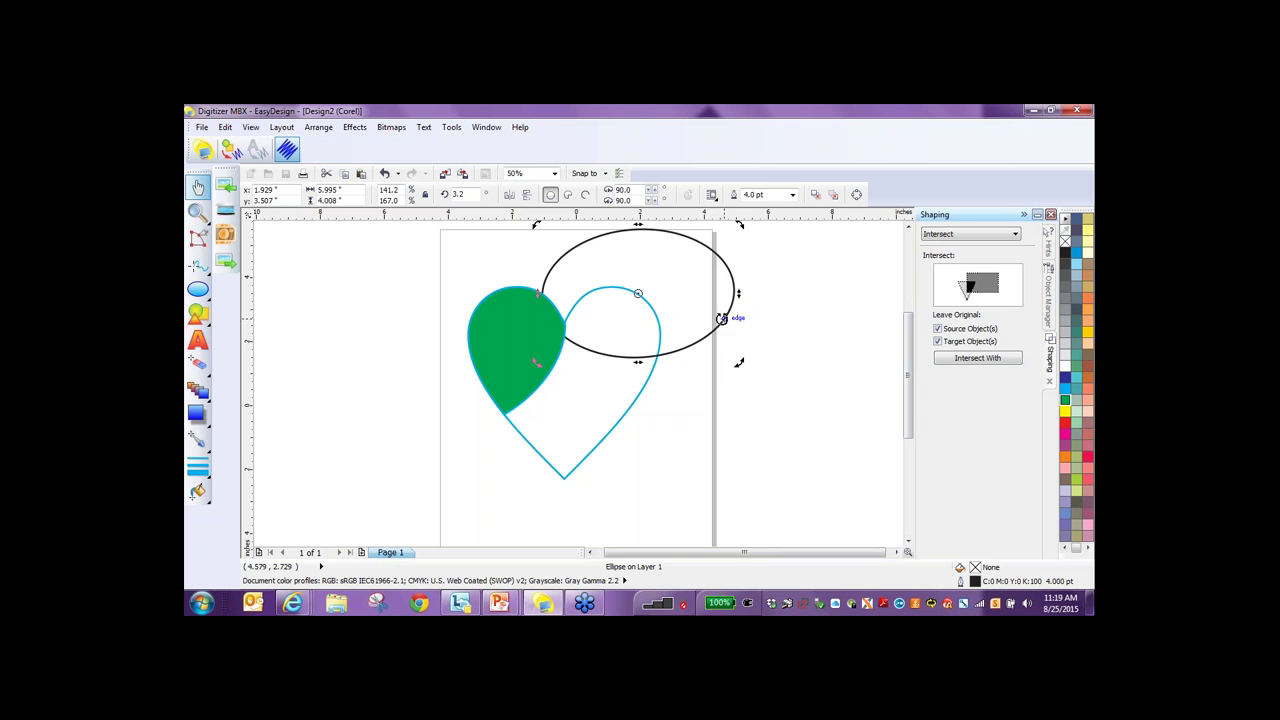
pyautogui.press('space')
pyautogui.press('space')
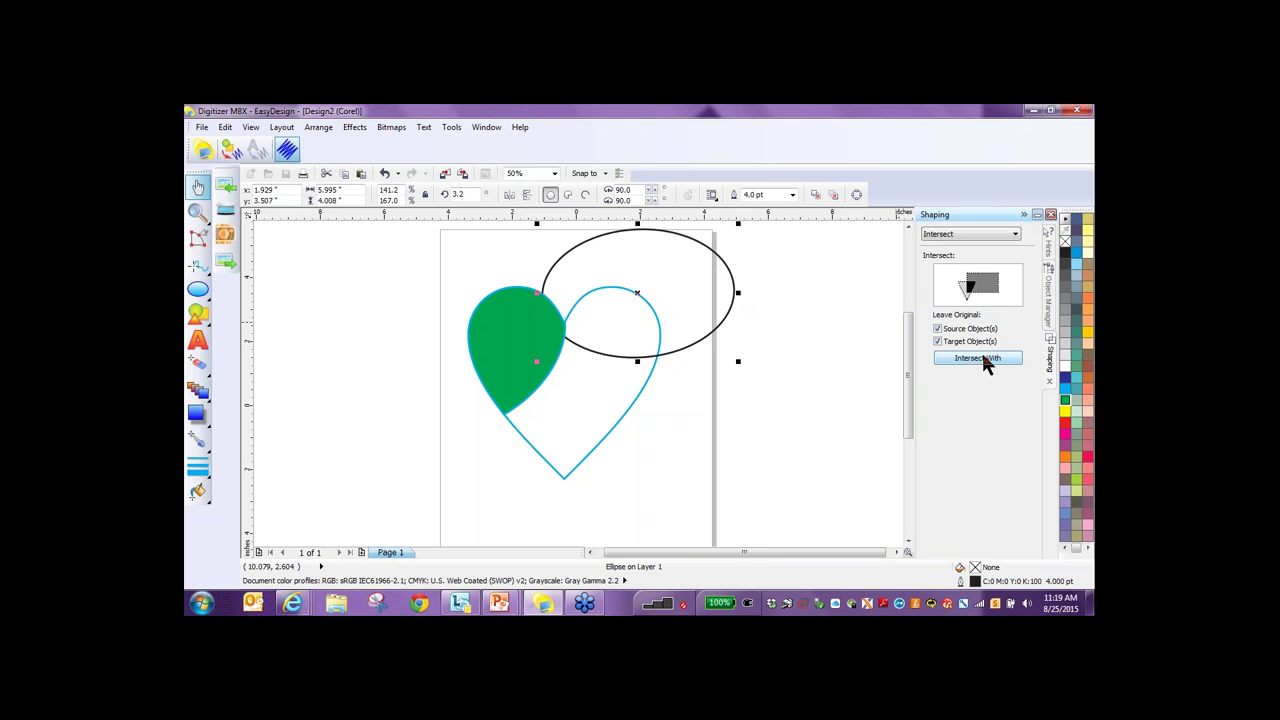
pyautogui.click(983, 356)
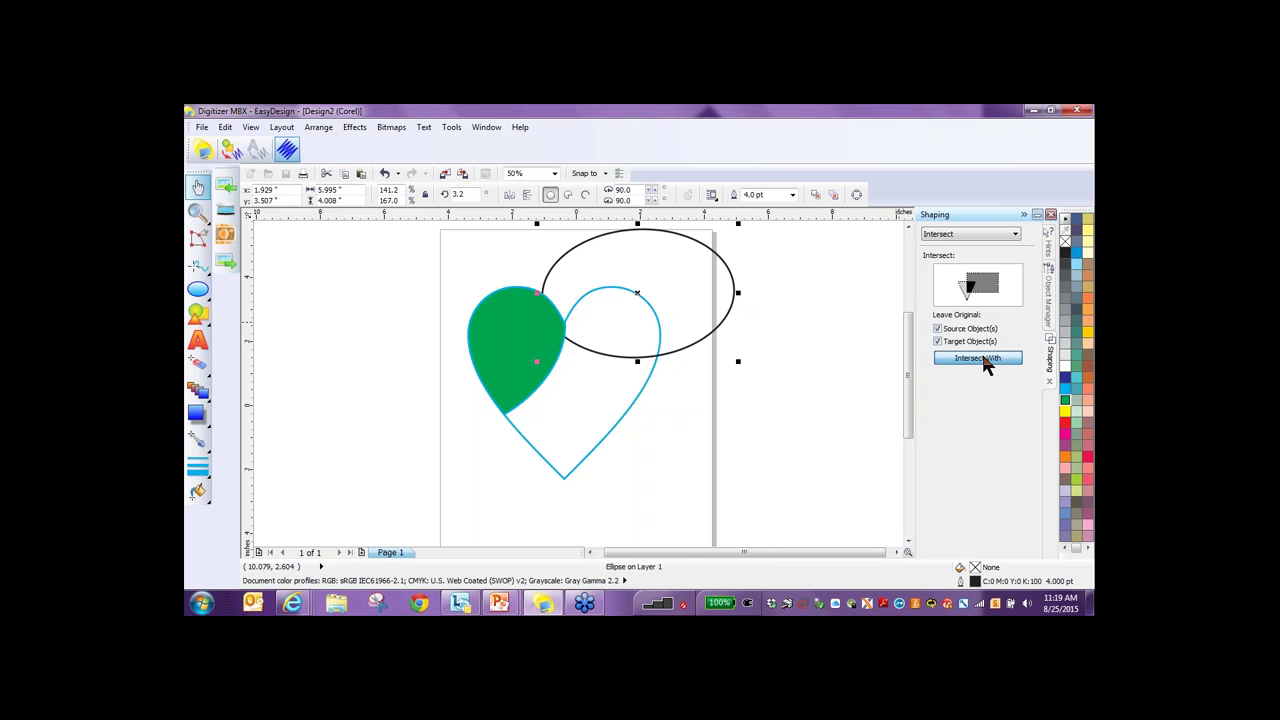
pyautogui.click(662, 344)
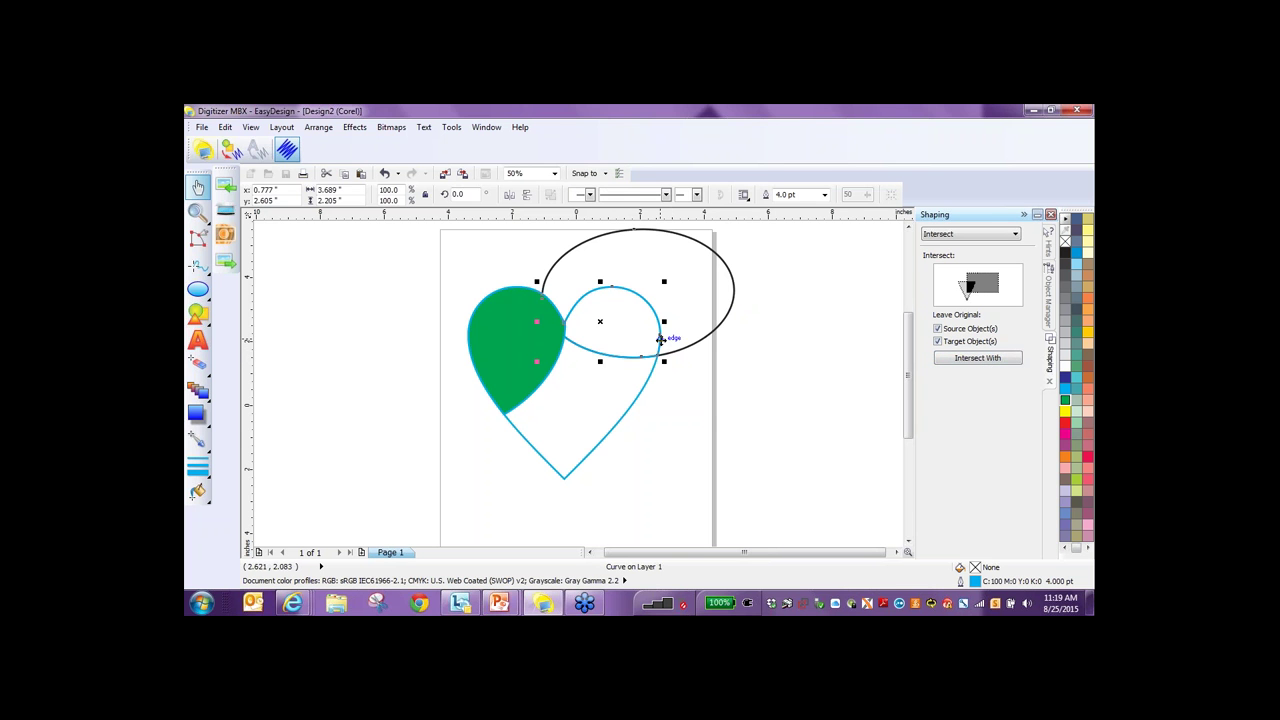
pyautogui.click(1065, 424)
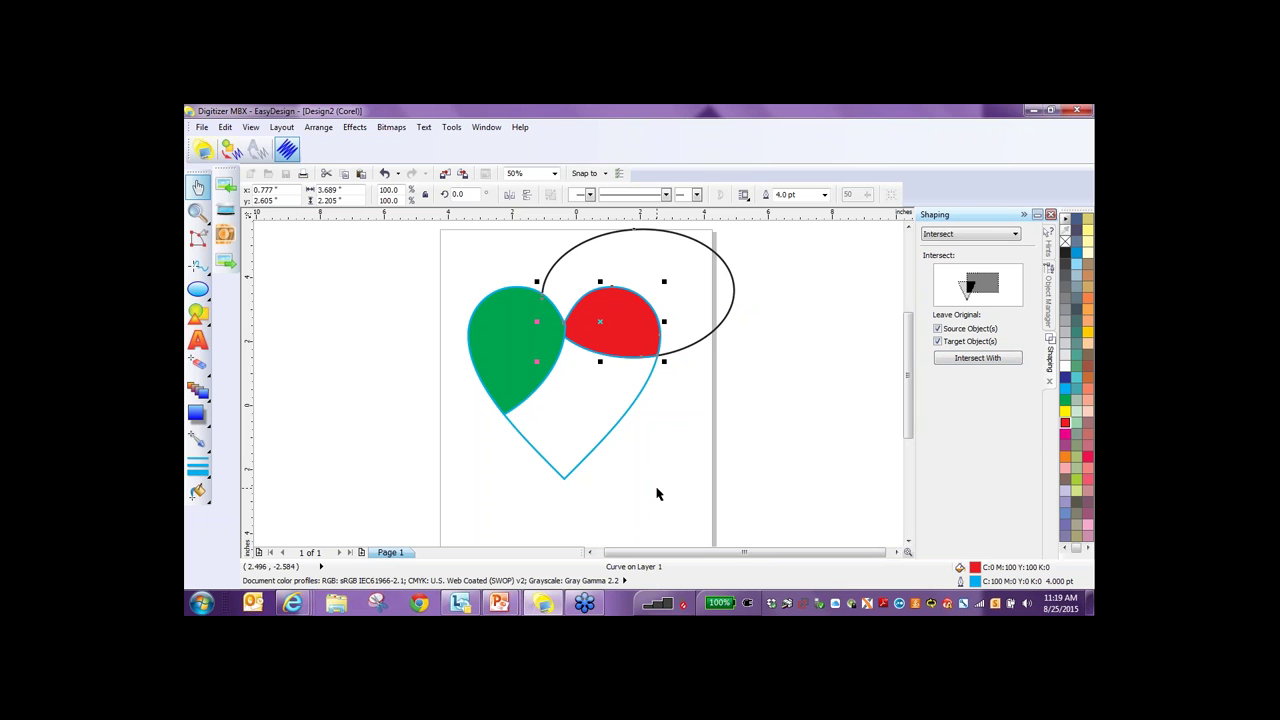
# Move the ellipse down over the heart's right half and rotate it to 321.8 degrees.
pyautogui.click(735, 294)
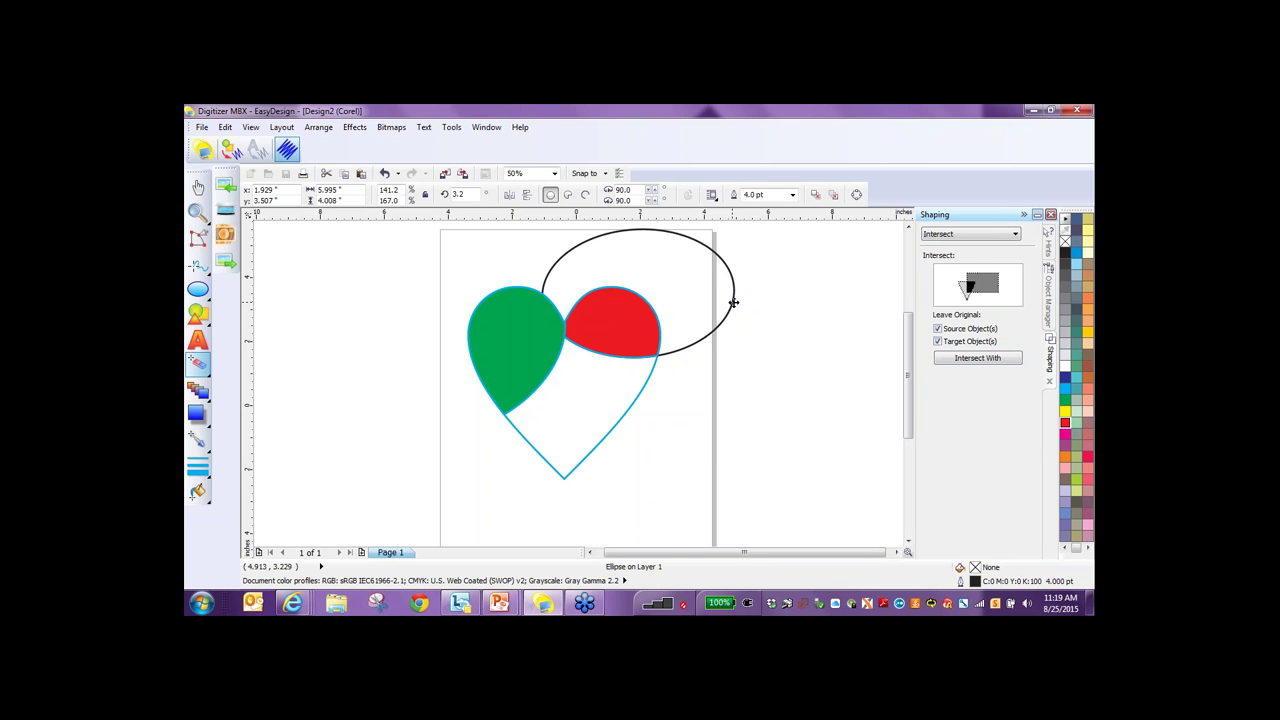
pyautogui.moveTo(734, 302); pyautogui.dragTo(734, 374)
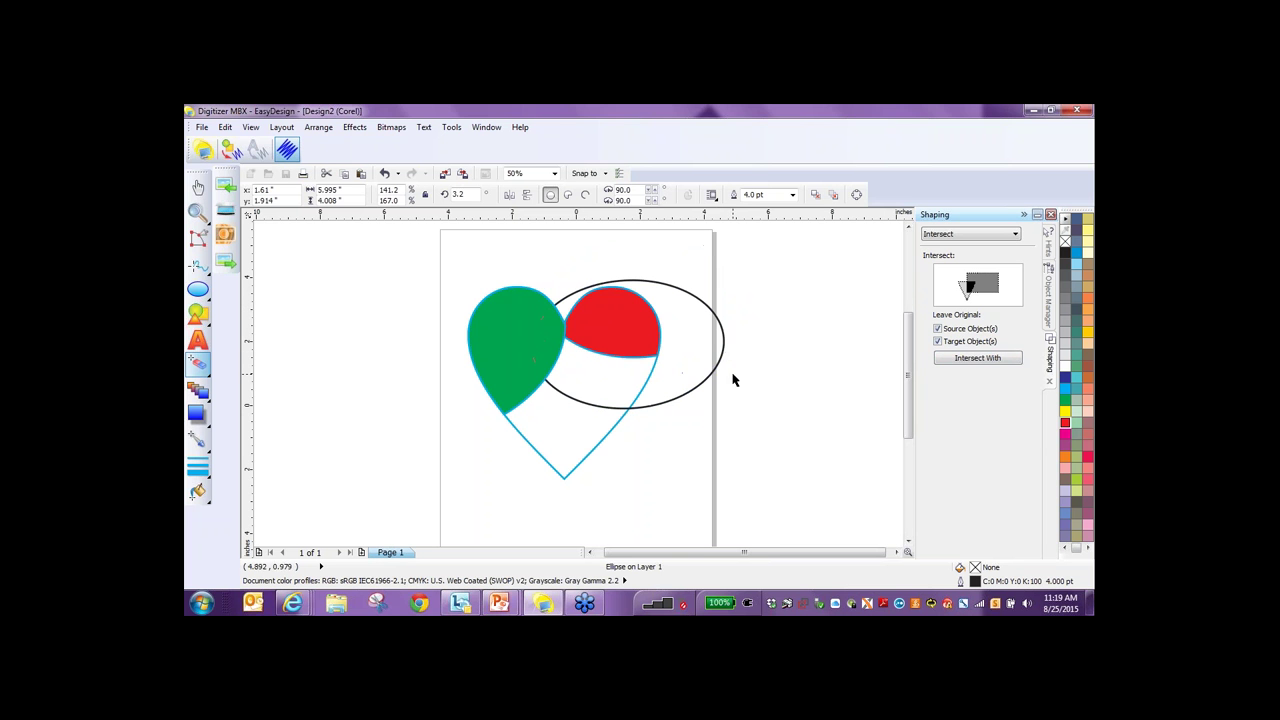
pyautogui.click(700, 387)
pyautogui.moveTo(729, 408); pyautogui.dragTo(666, 432)
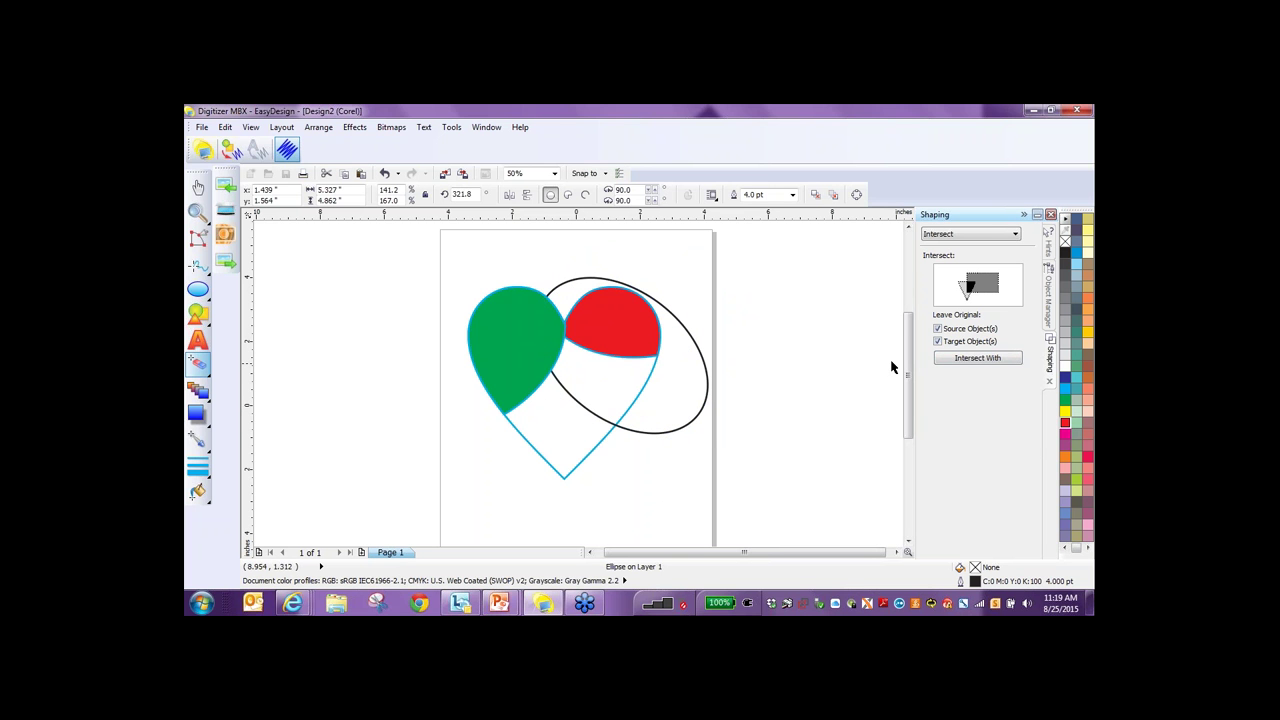
# Intersect the rotated ellipse with the heart and fill the new overlap shape with purple (C:20 M:80 Y:0 K:20).
pyautogui.click(690, 424)
pyautogui.press('space')
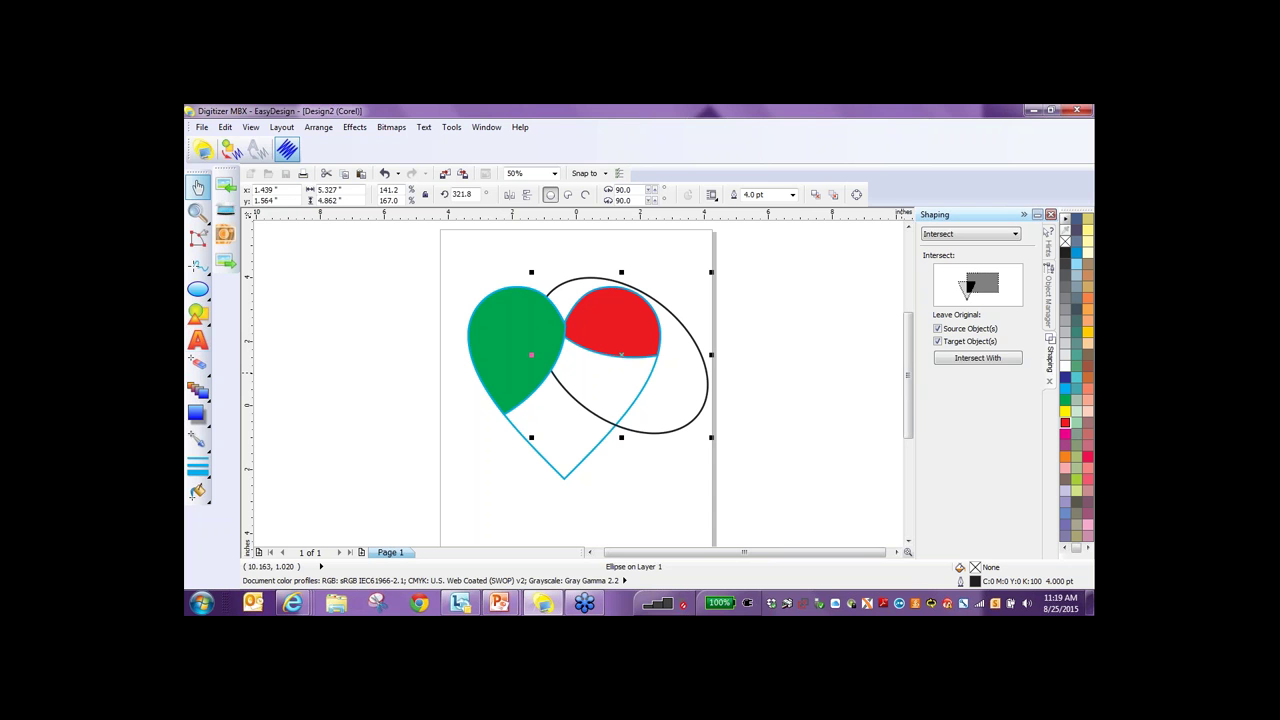
pyautogui.click(962, 360)
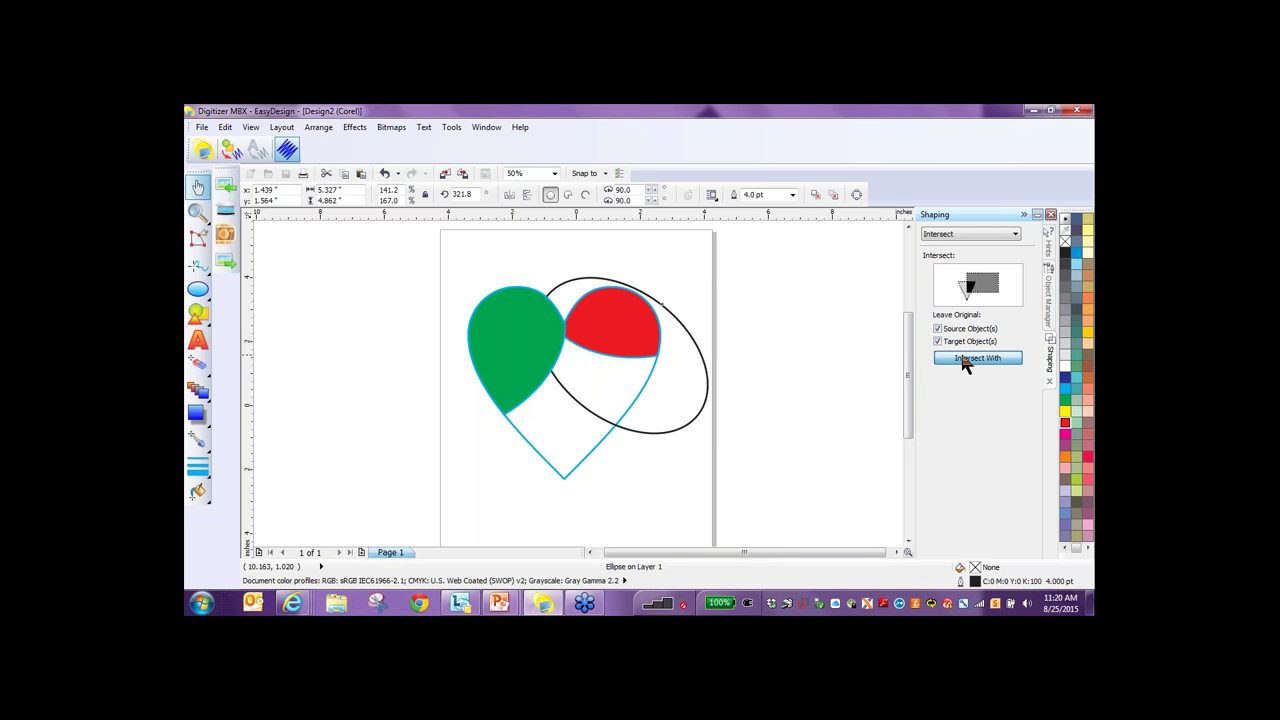
pyautogui.click(636, 407)
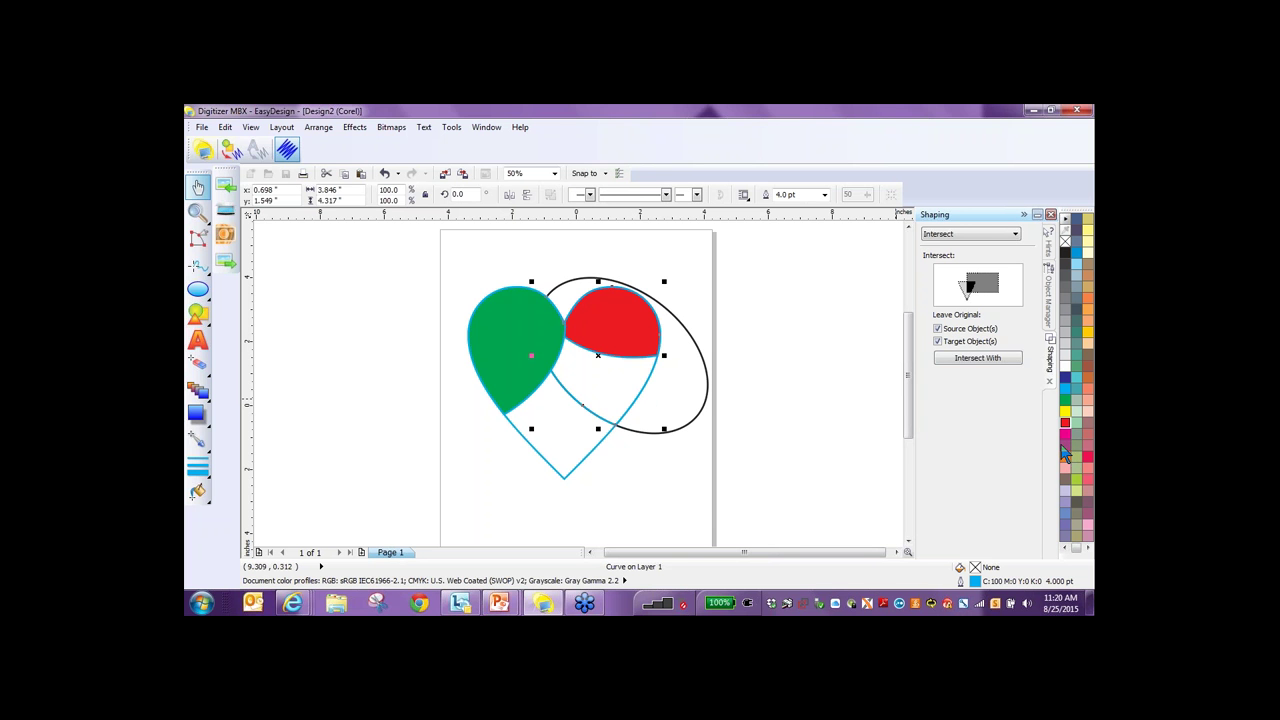
pyautogui.click(1064, 447)
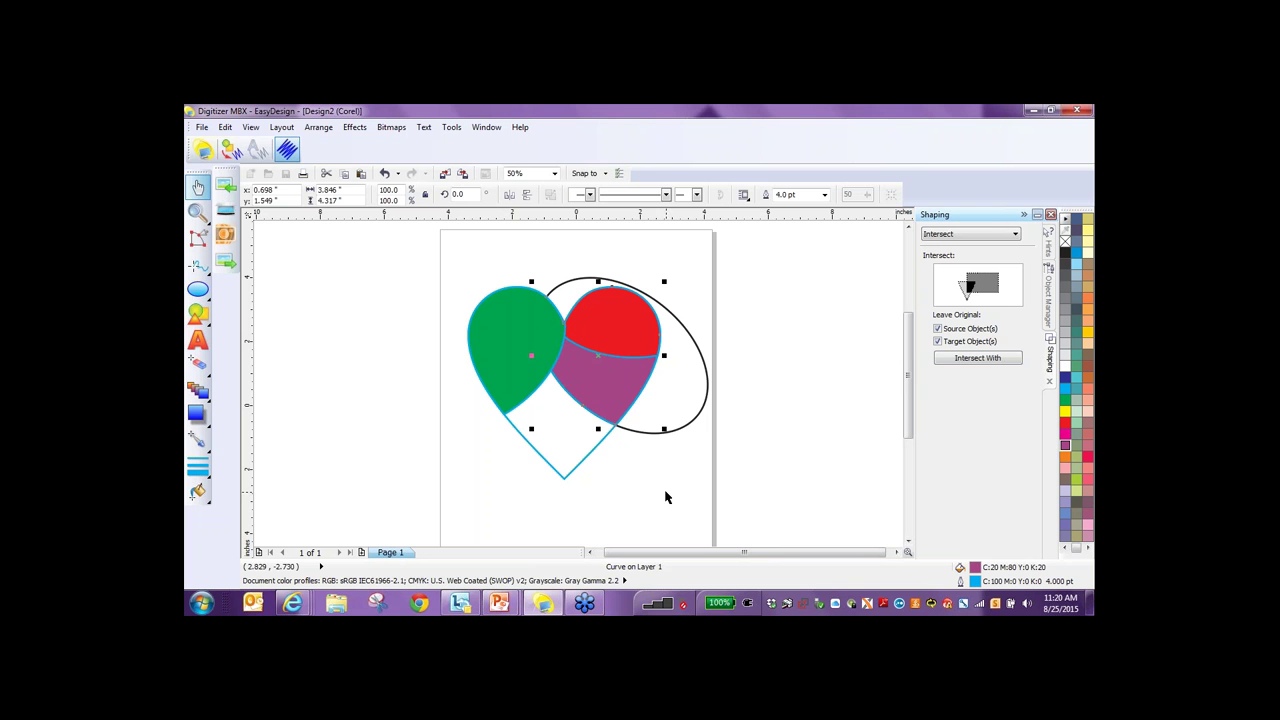
# Delete the ellipse, fill the original heart with pale green (C:40 M:0 Y:40 K:0) and deselect it.
pyautogui.click(694, 425)
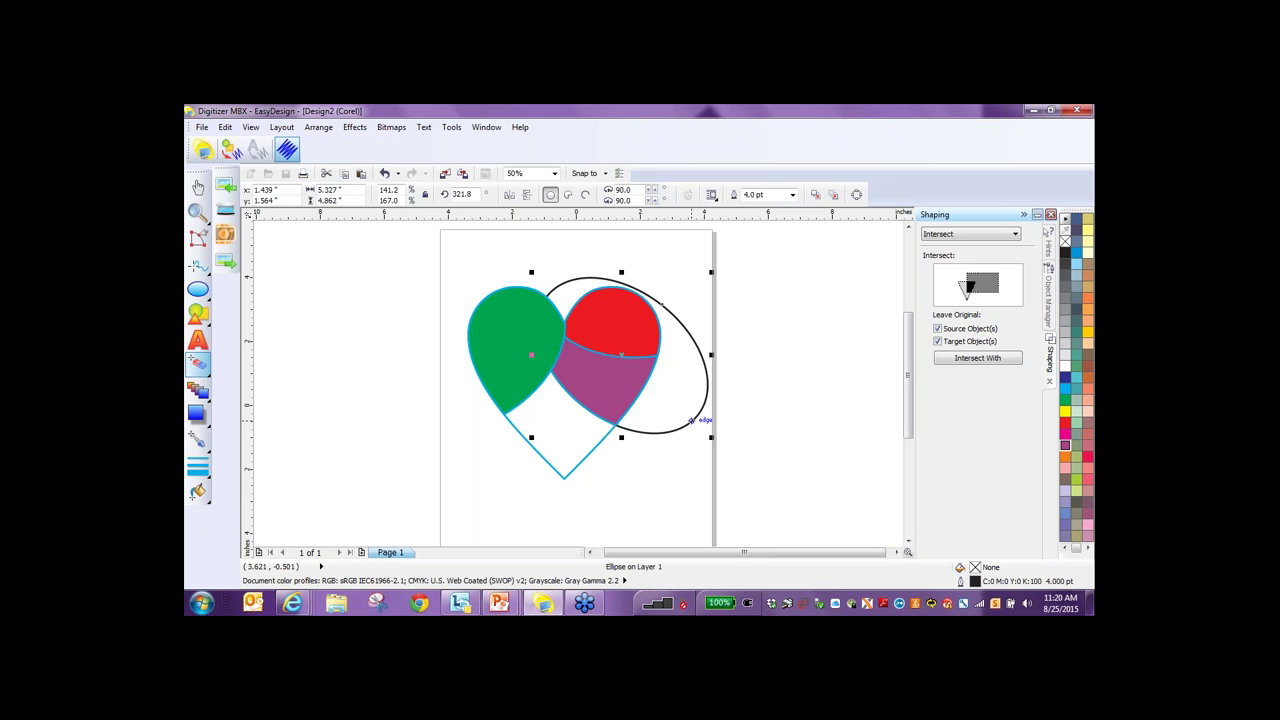
pyautogui.press('Delete')
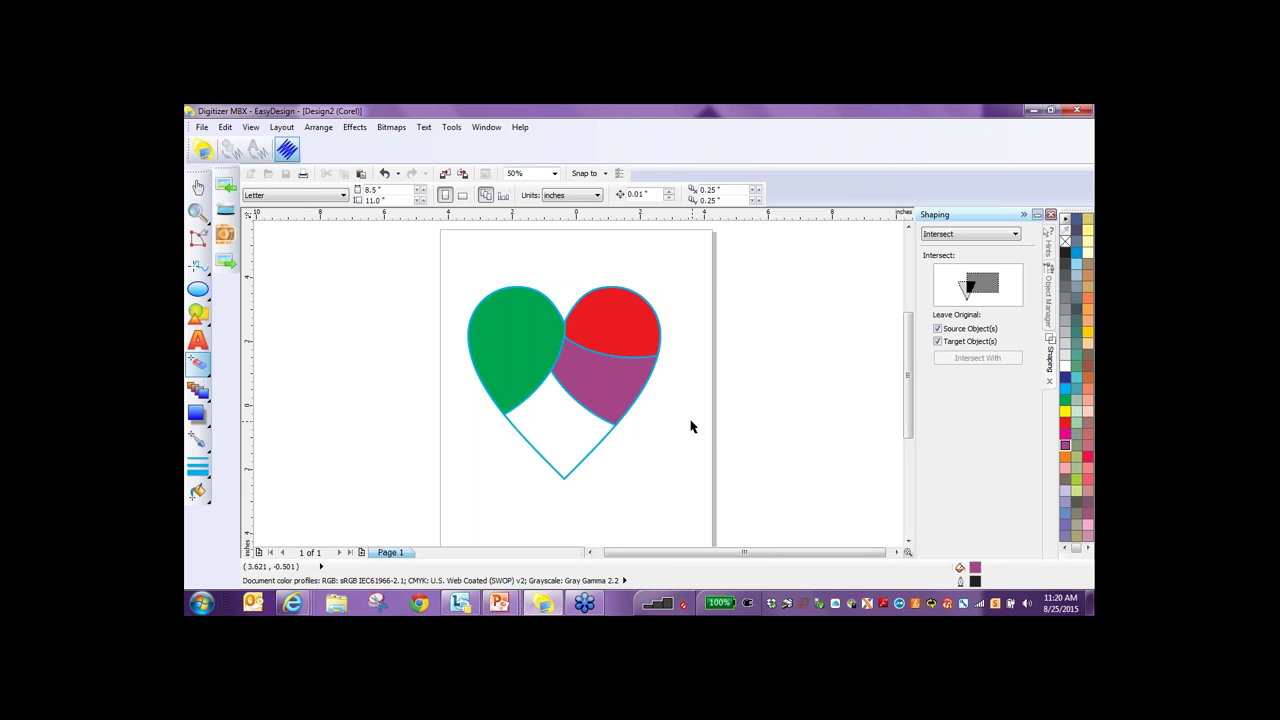
pyautogui.click(574, 434)
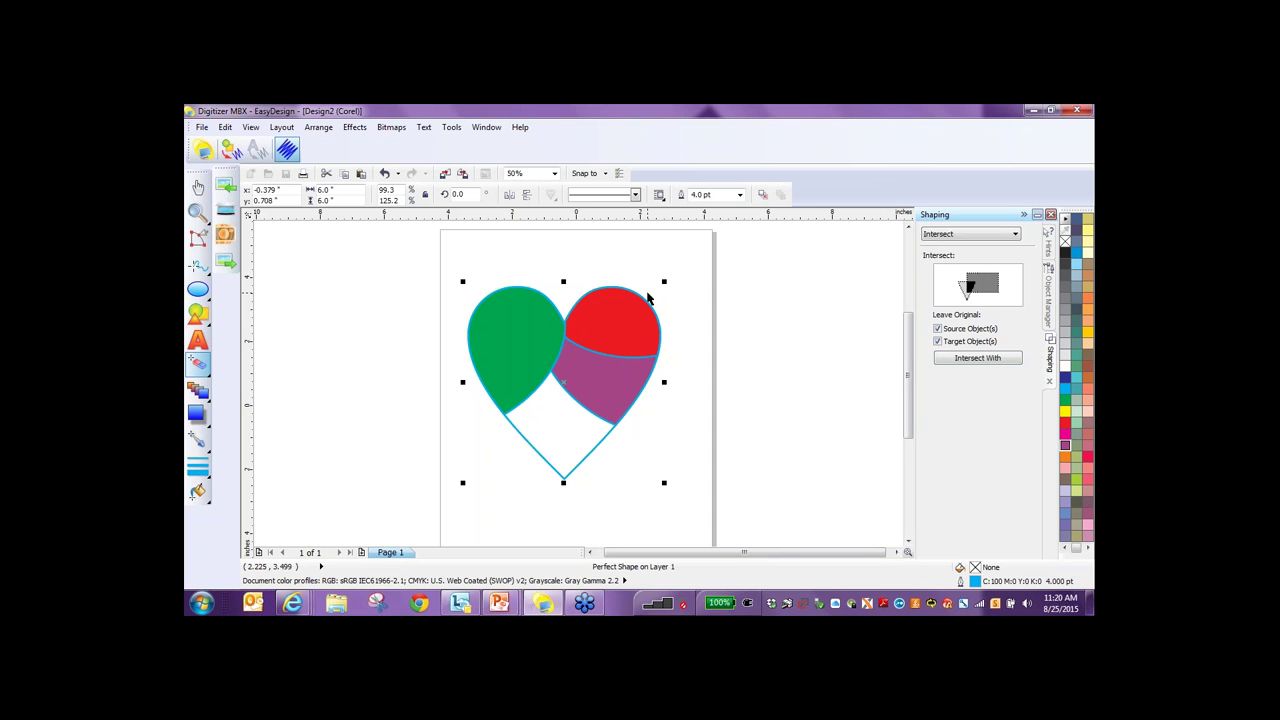
pyautogui.press('space')
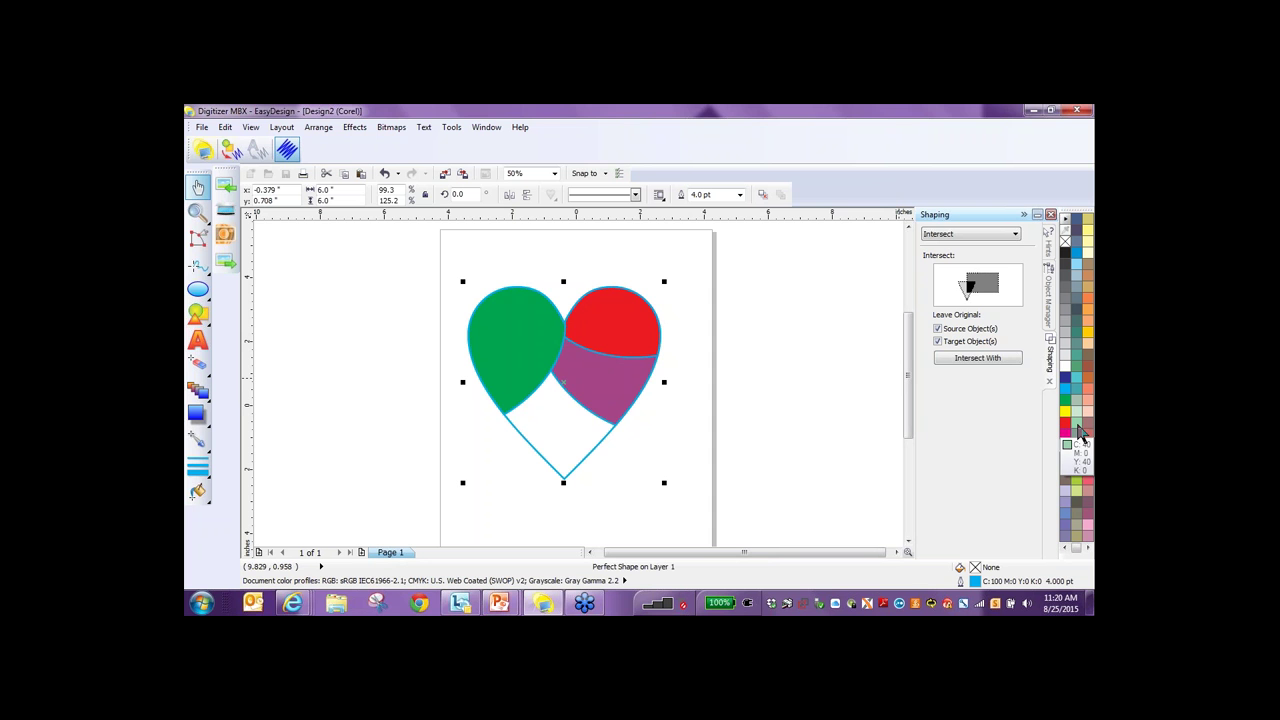
pyautogui.click(1077, 424)
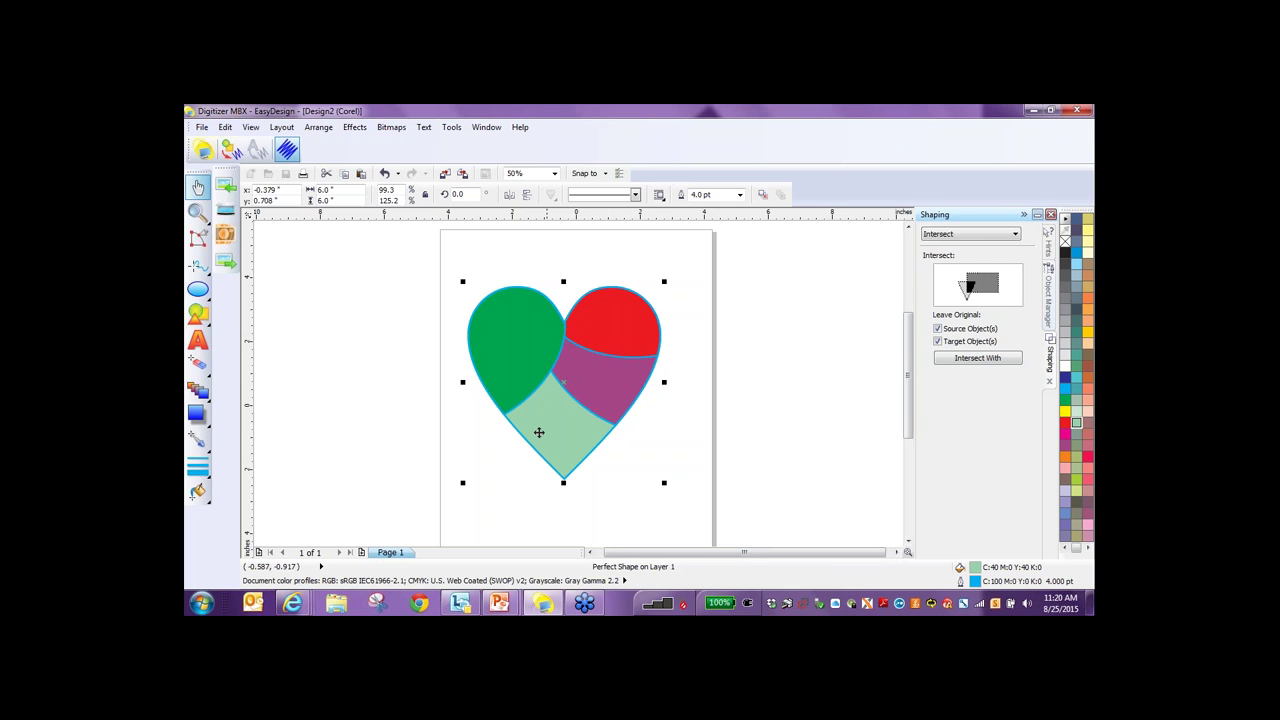
pyautogui.click(390, 379)
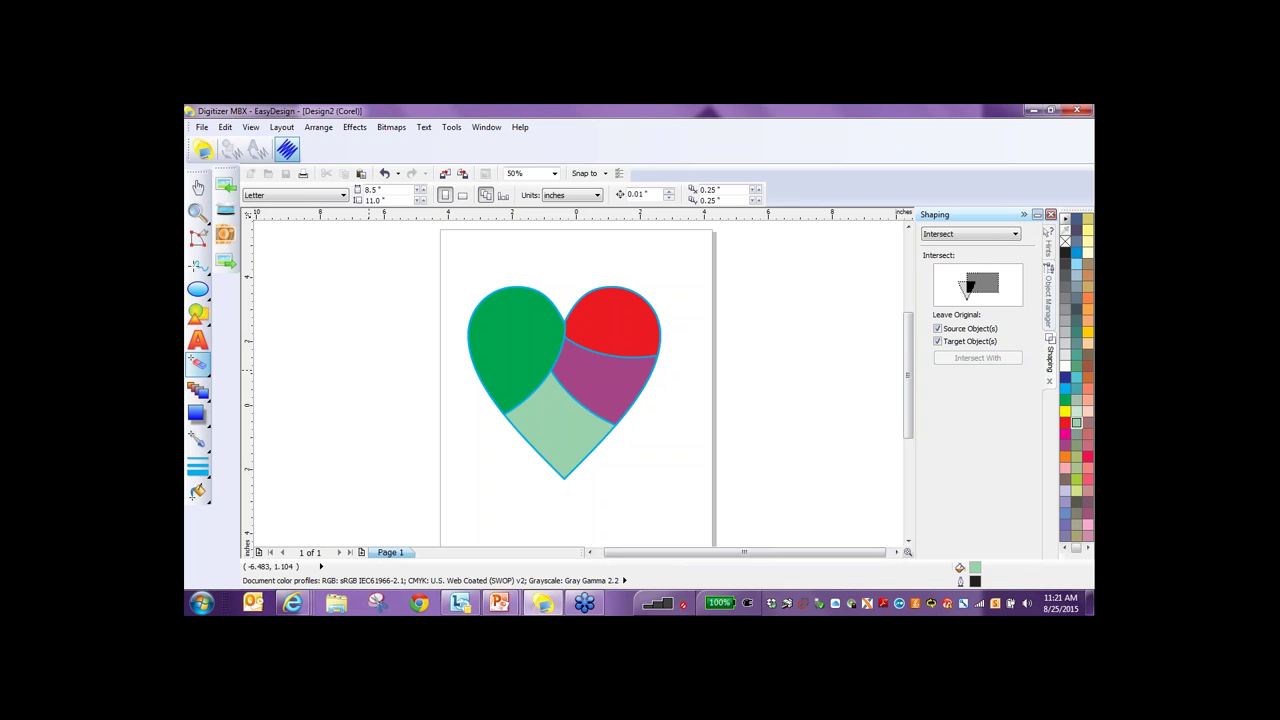
# Select the heart's green left section and open the Fountain Fill settings for it.
pyautogui.click(516, 346)
pyautogui.press('space')
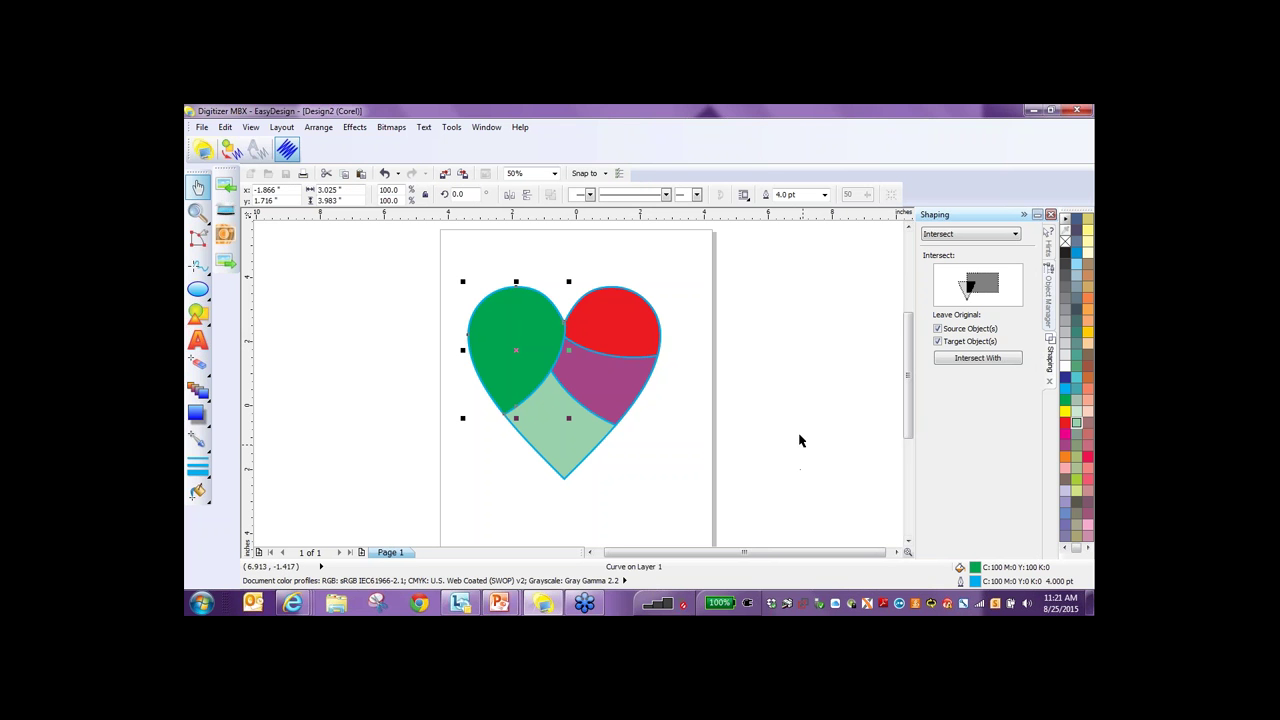
pyautogui.click(198, 500)
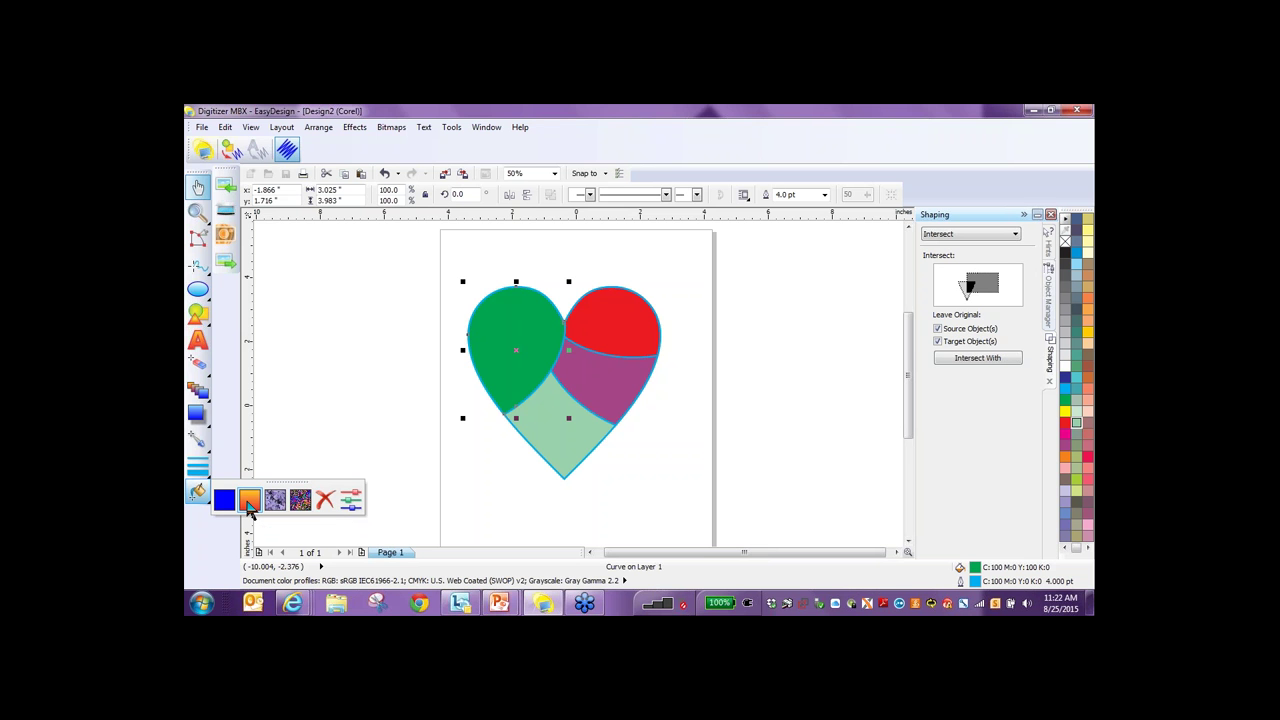
pyautogui.click(250, 500)
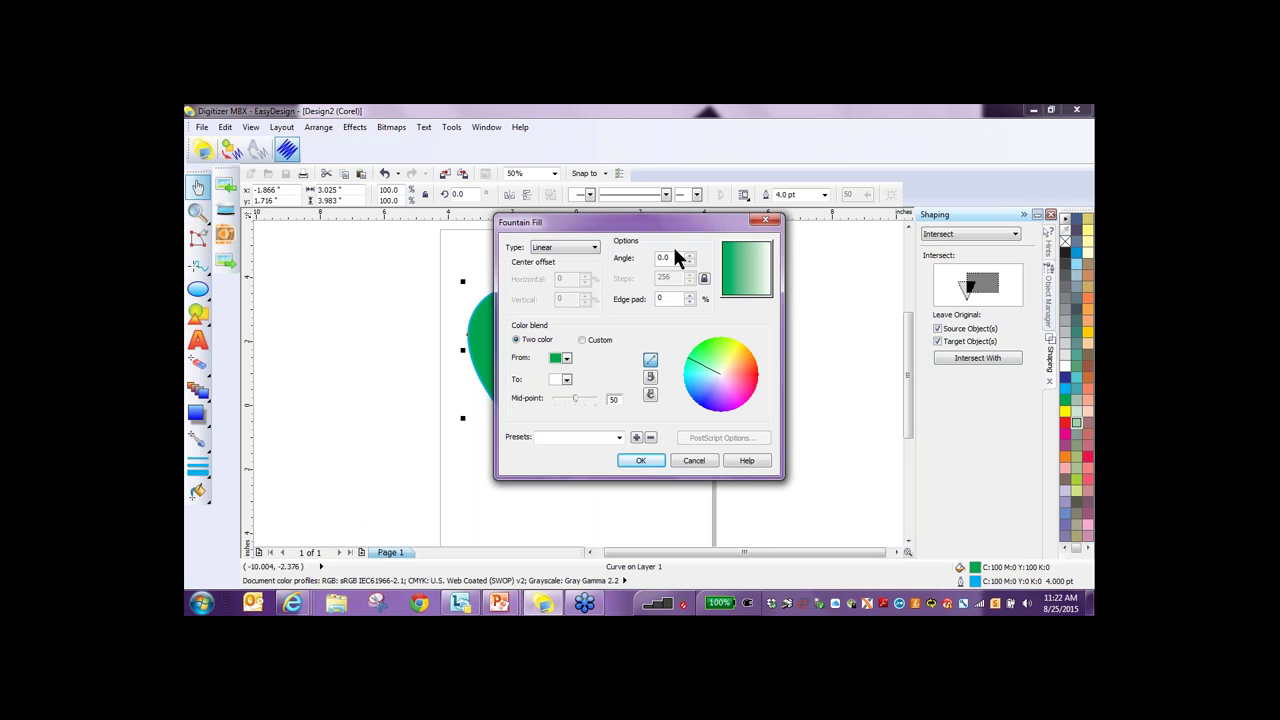
# Preview the Radial, Conical and Square fountain fill types and set the type back to Linear.
pyautogui.click(592, 247)
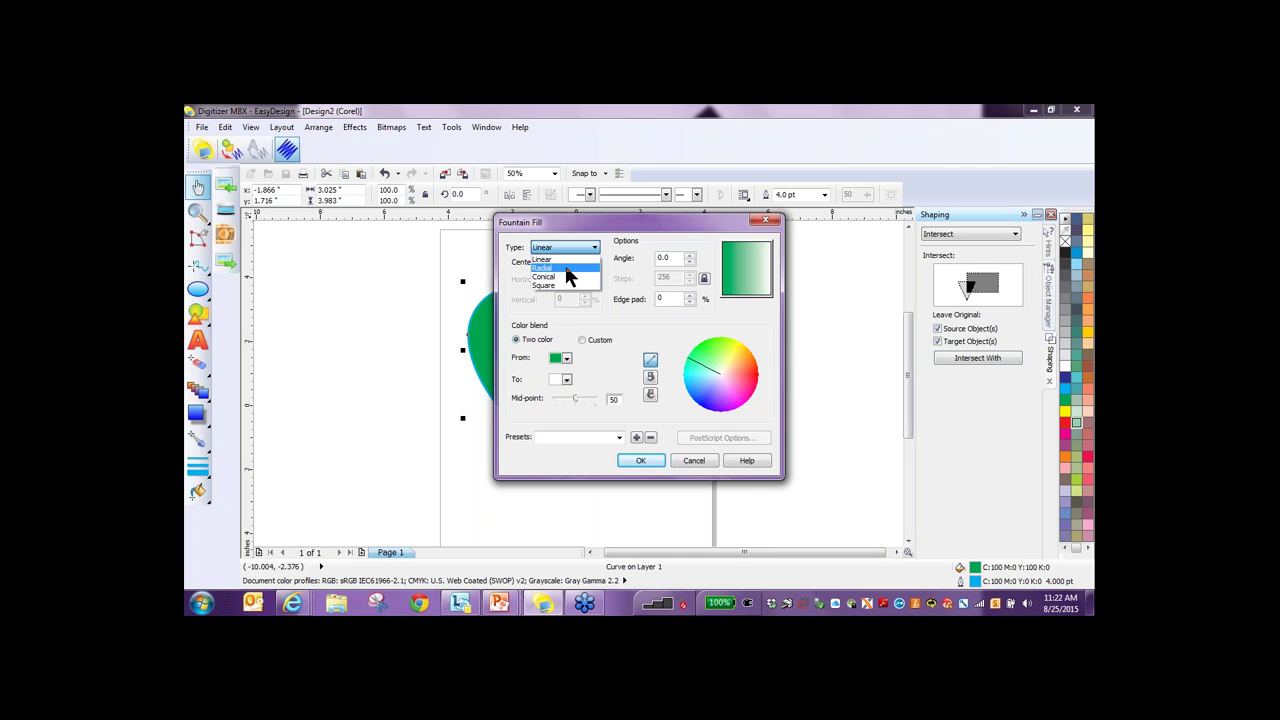
pyautogui.click(563, 268)
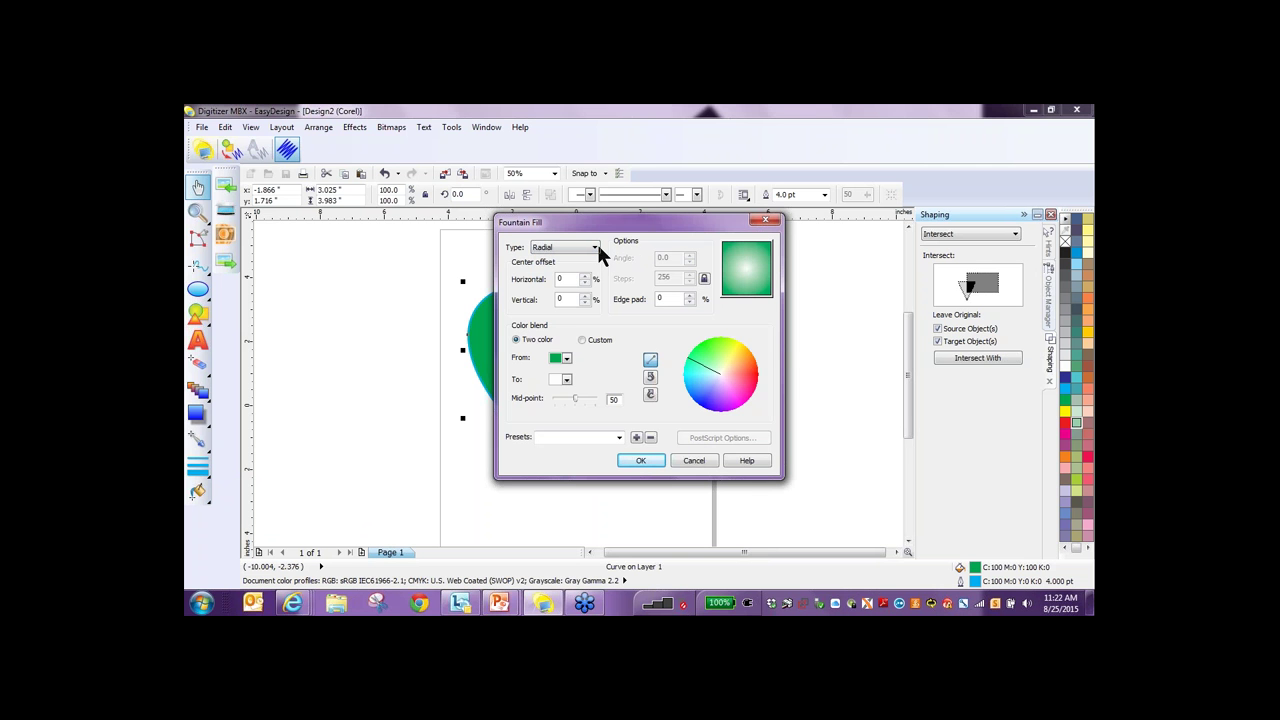
pyautogui.click(595, 247)
pyautogui.click(582, 279)
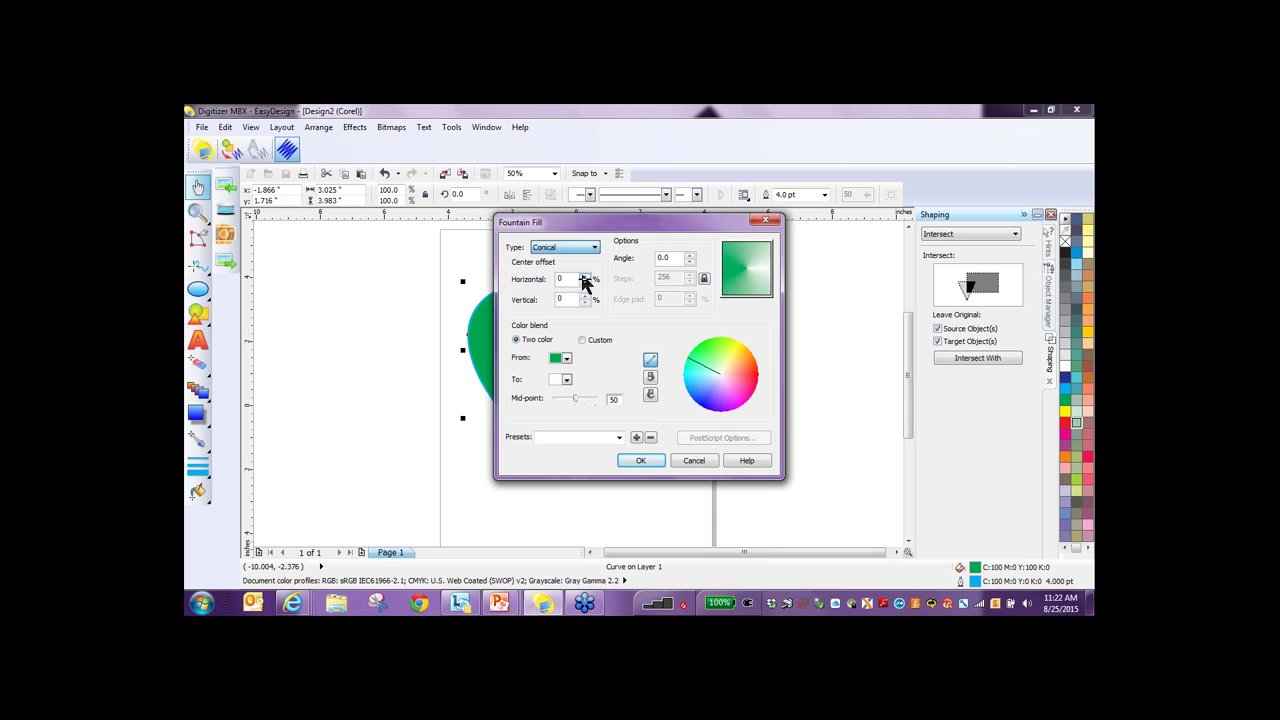
pyautogui.click(594, 248)
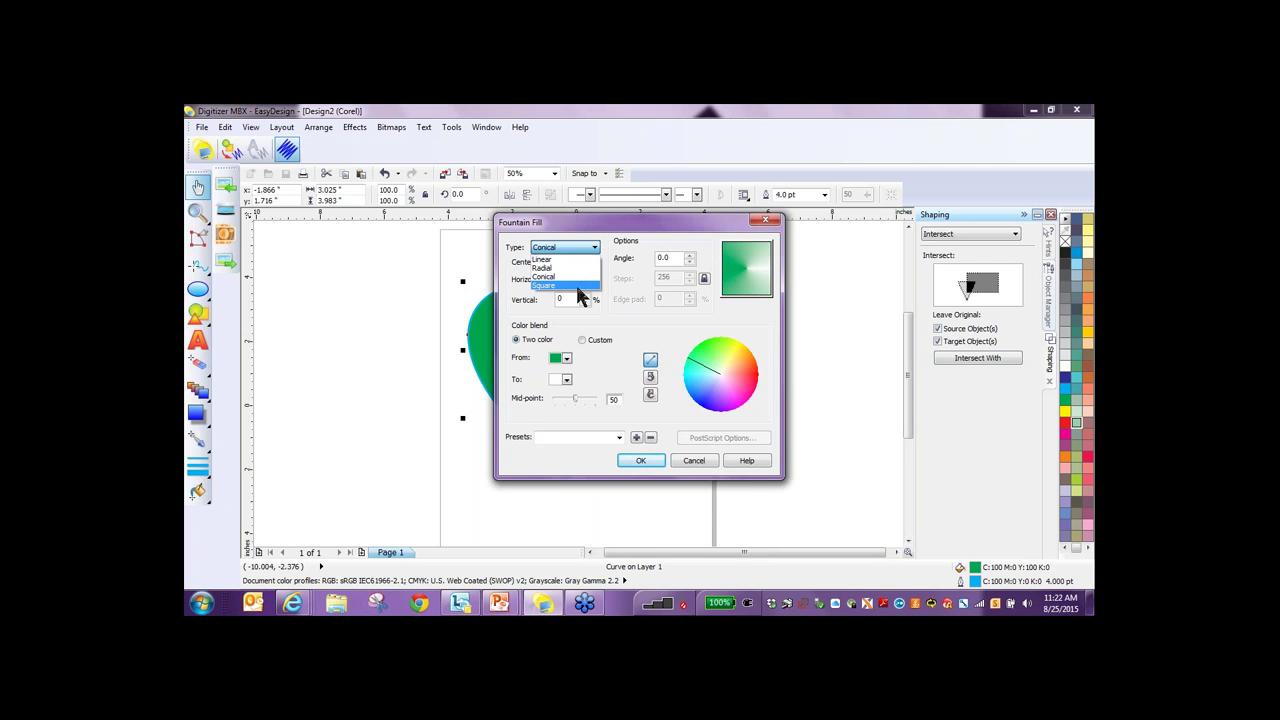
pyautogui.click(578, 287)
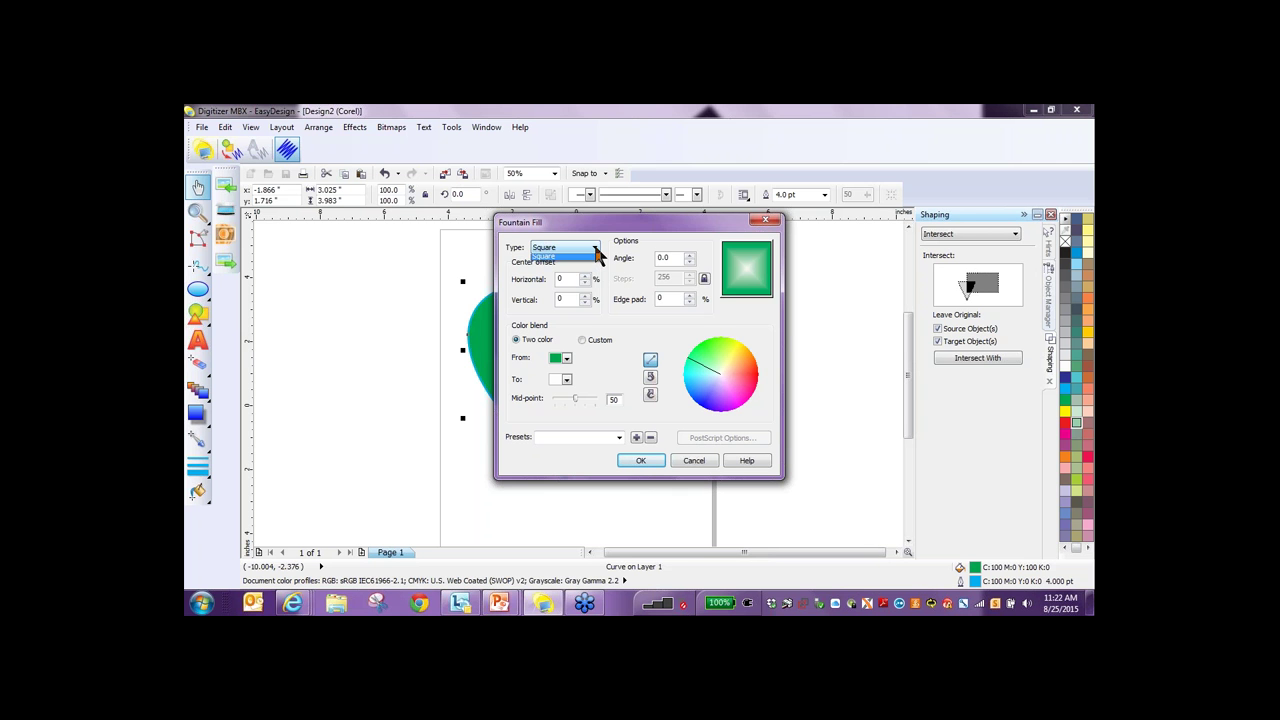
pyautogui.click(594, 250)
pyautogui.click(570, 259)
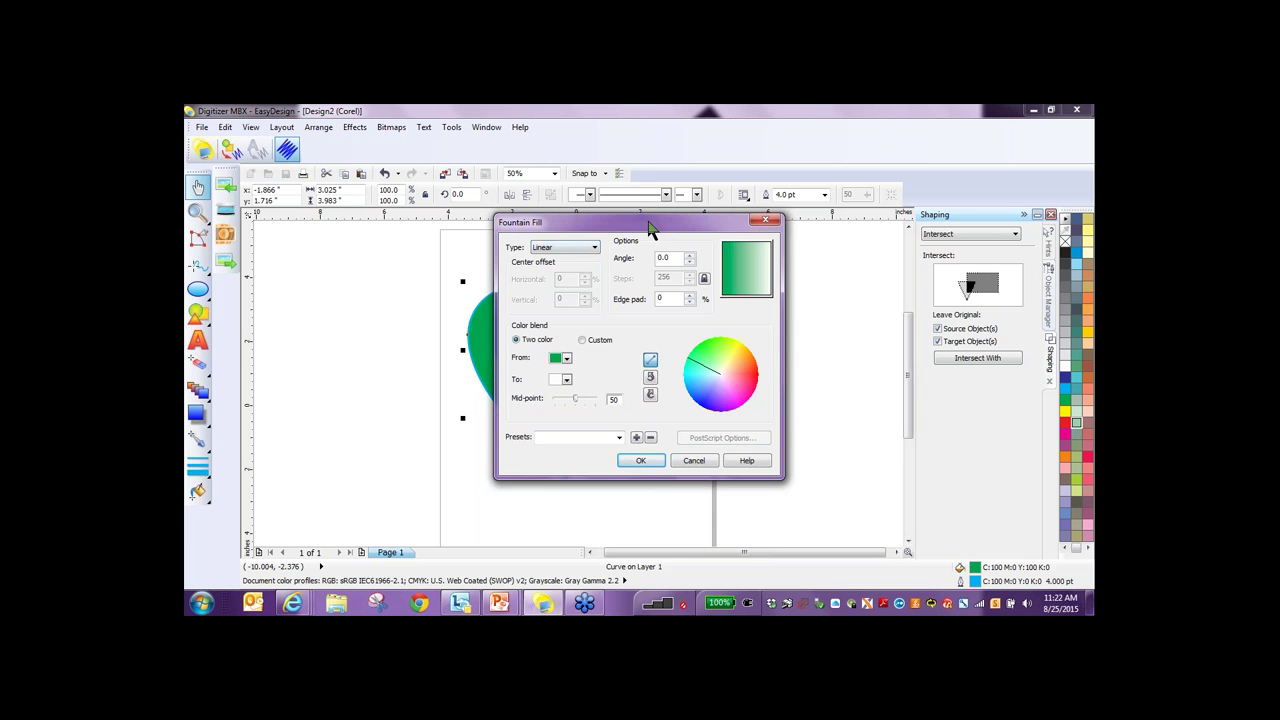
# Move the Fountain Fill dialog off the heart and set the angle to 50, the steps to 5 and the edge pad to 30%.
pyautogui.moveTo(662, 227); pyautogui.dragTo(791, 245)
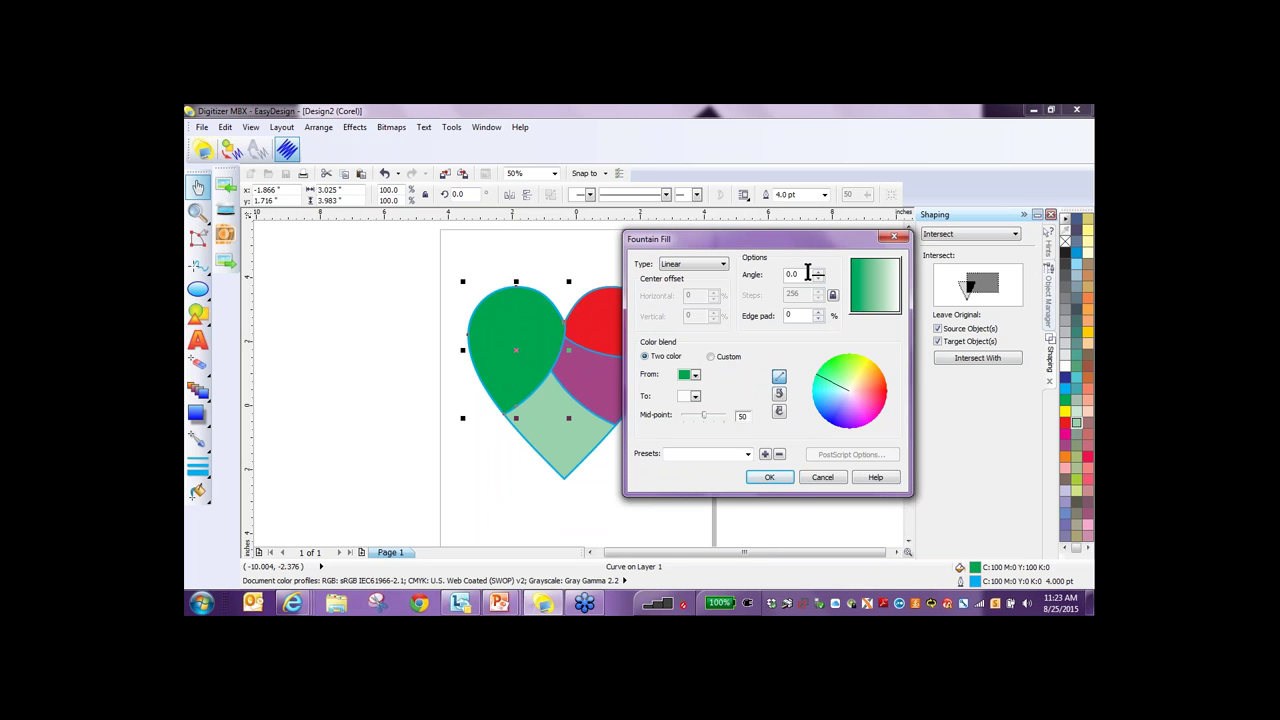
pyautogui.moveTo(806, 277); pyautogui.dragTo(760, 276)
pyautogui.write('50')
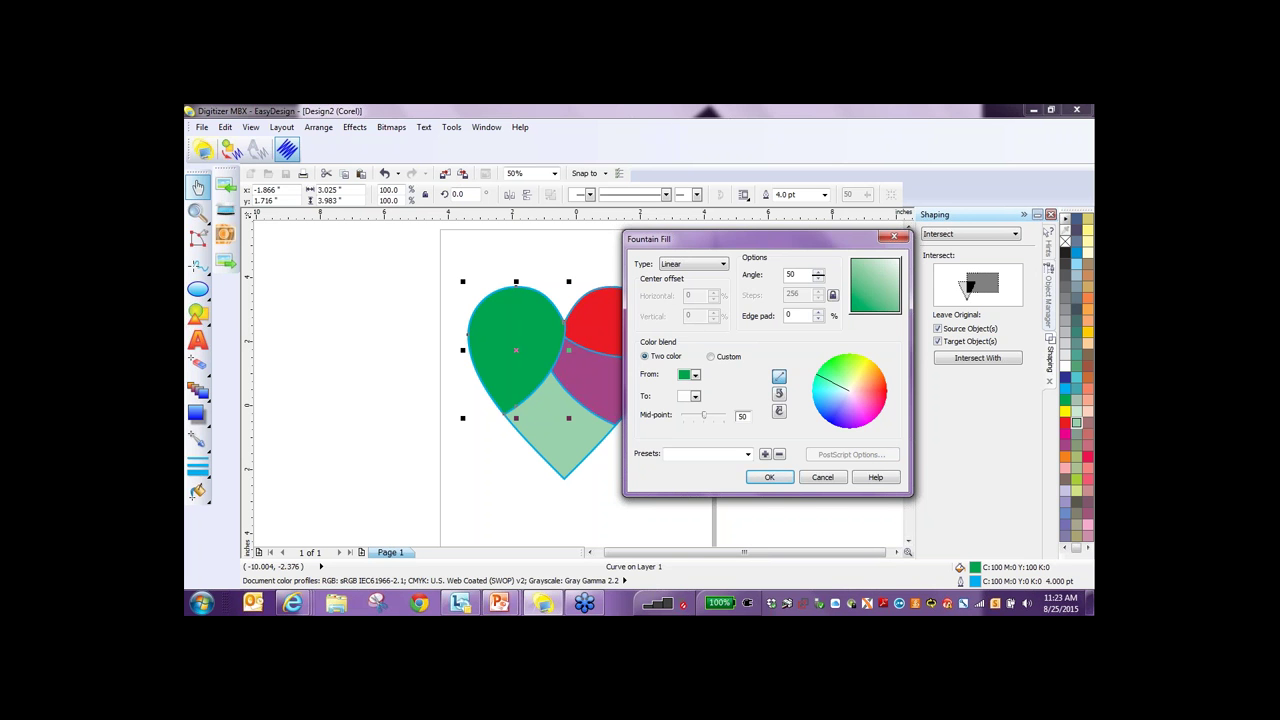
pyautogui.click(832, 295)
pyautogui.doubleClick(802, 294)
pyautogui.write('5')
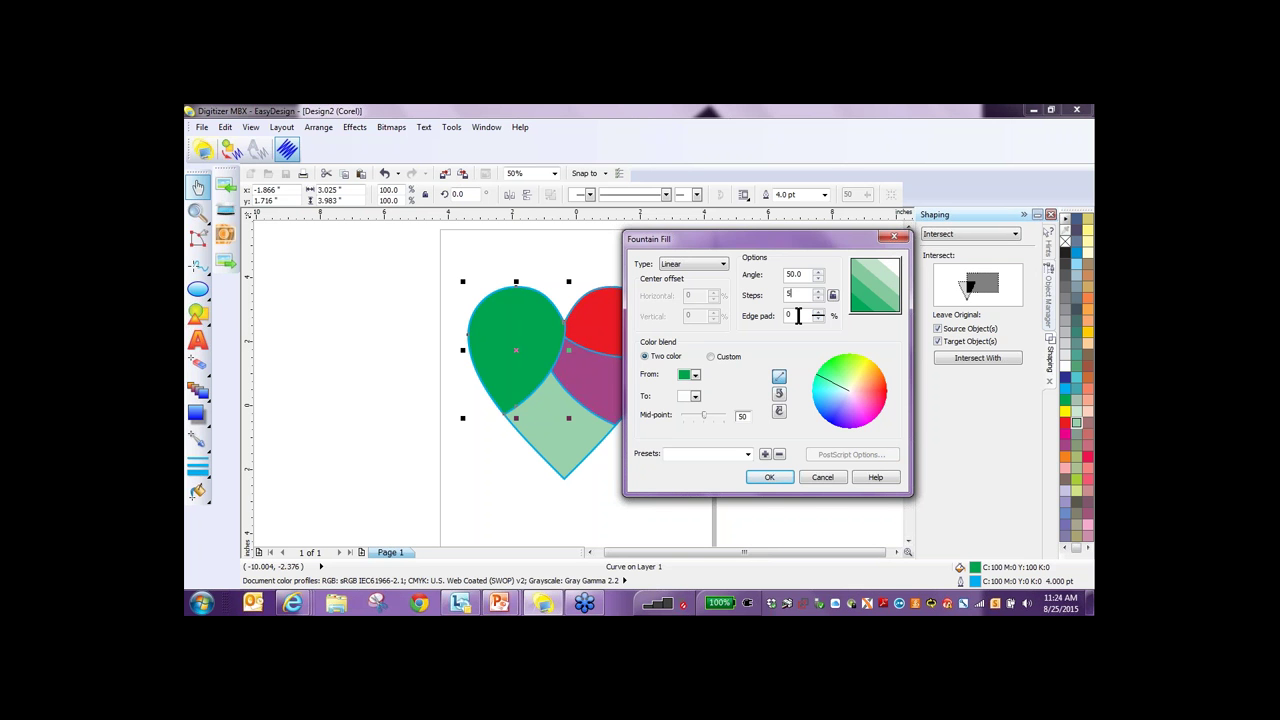
pyautogui.moveTo(801, 315); pyautogui.dragTo(776, 314)
pyautogui.write('30')
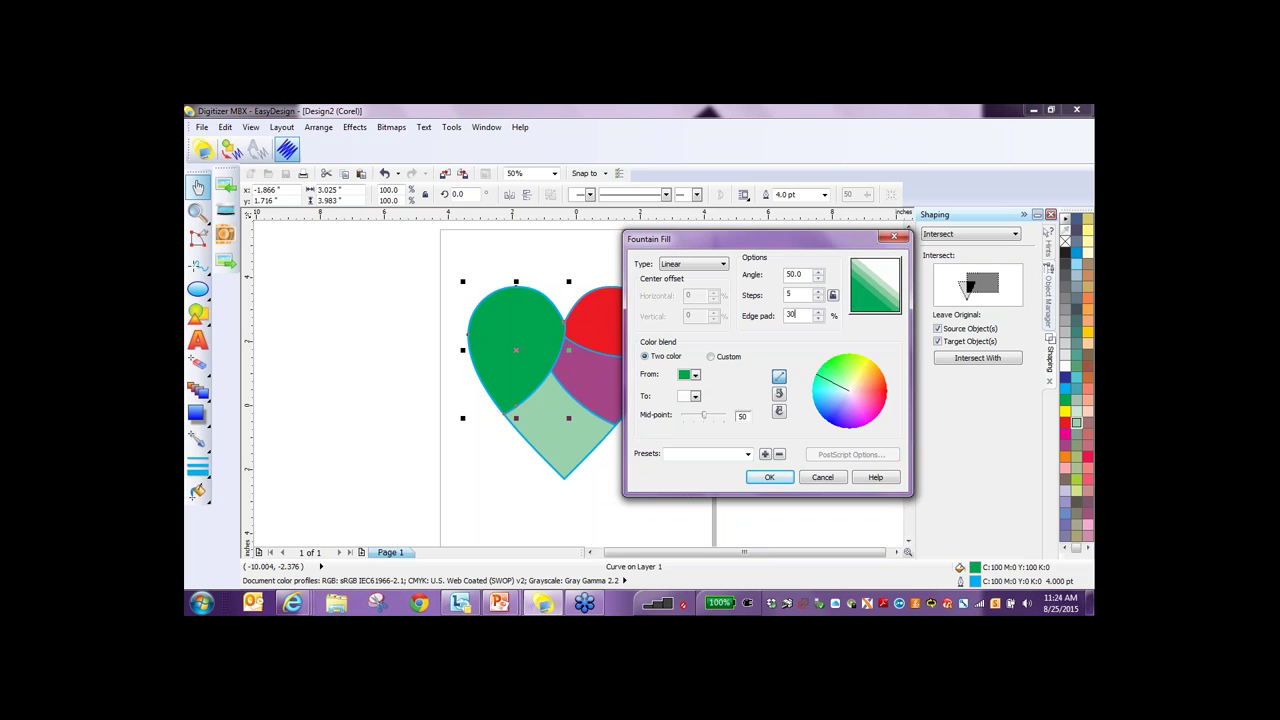
pyautogui.click(817, 319)
pyautogui.click(818, 311)
# Set the starting colour of the two-colour fountain fill to slate blue.
pyautogui.click(696, 375)
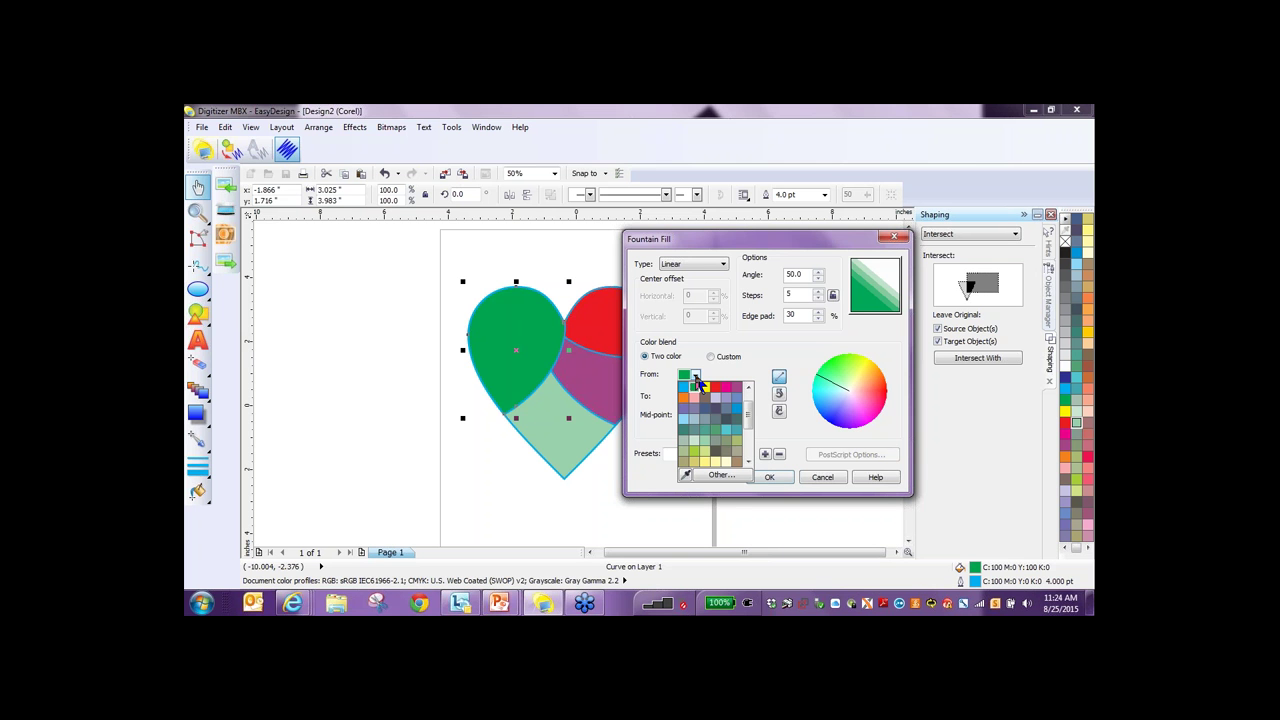
pyautogui.click(706, 409)
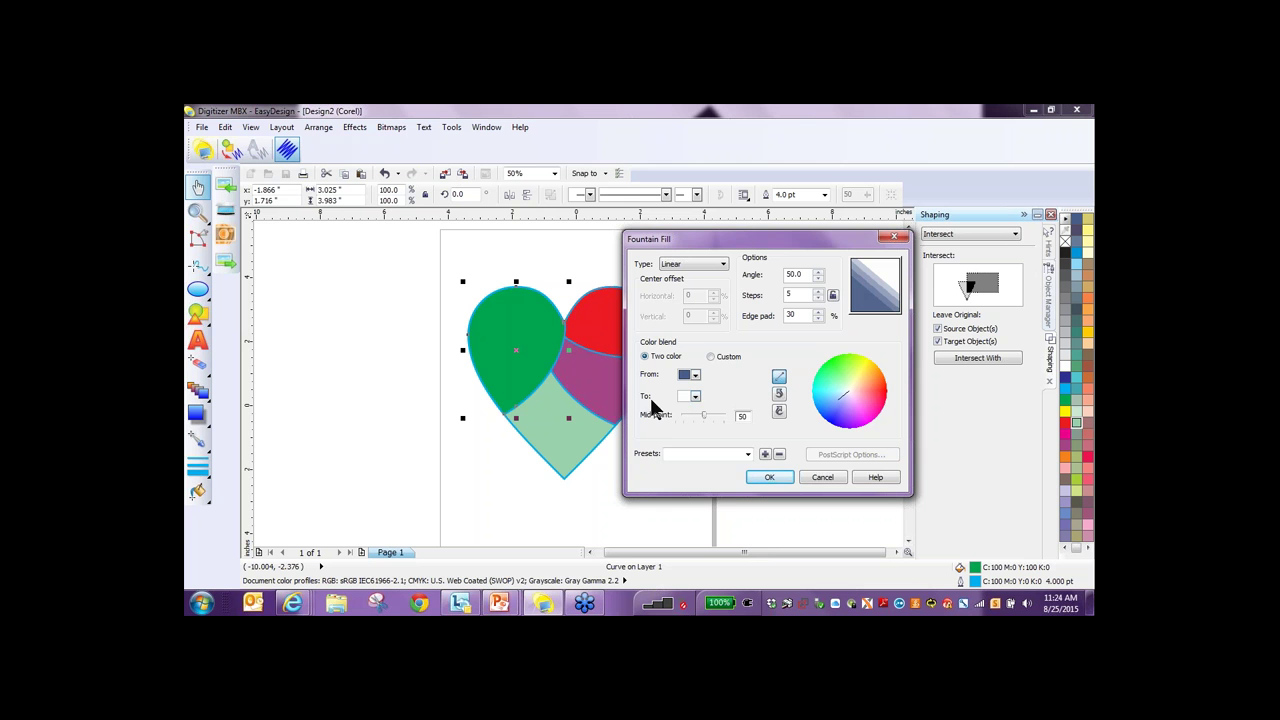
# Set the fountain fill's ending colour to red and route the blend around the colour wheel through green and yellow.
pyautogui.click(696, 396)
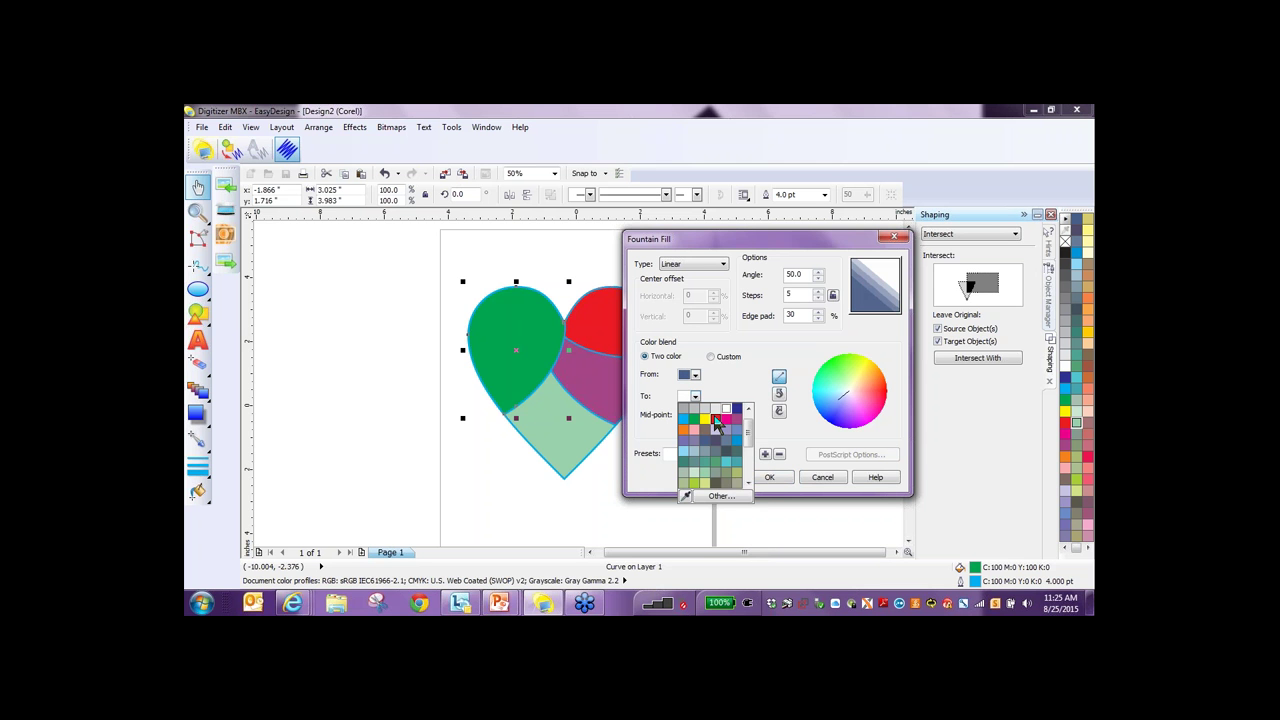
pyautogui.click(715, 421)
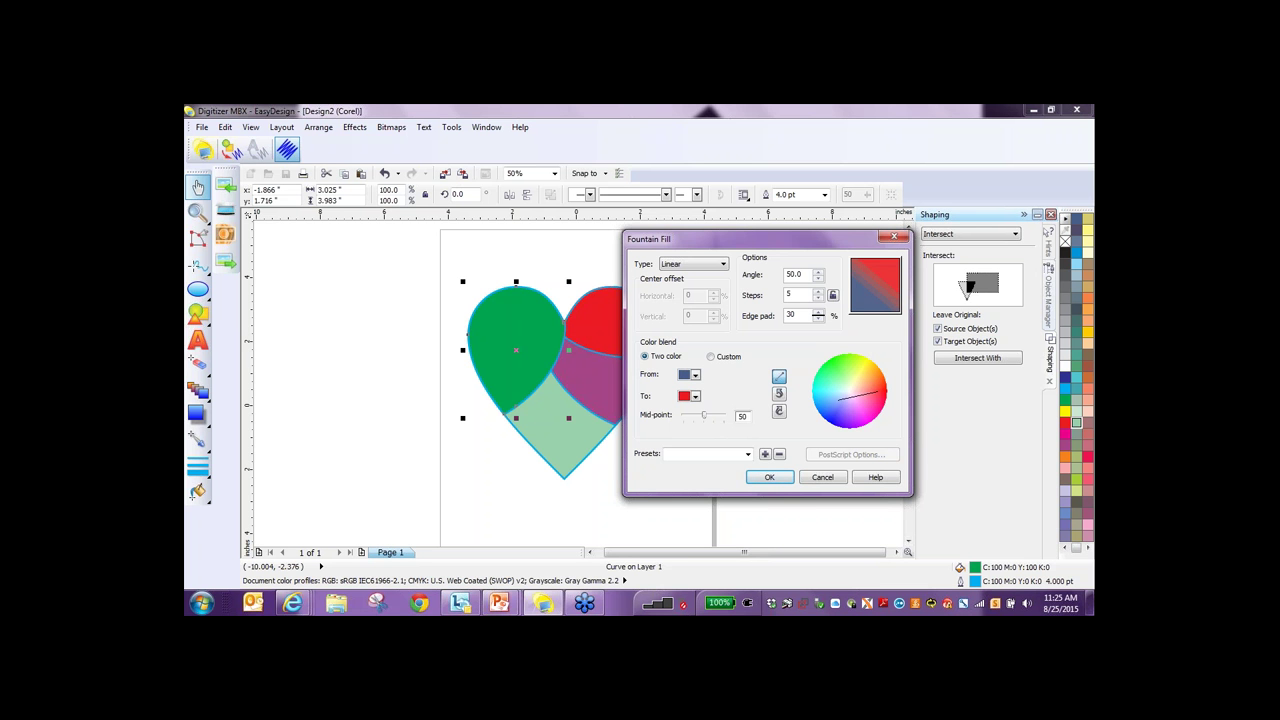
pyautogui.click(779, 396)
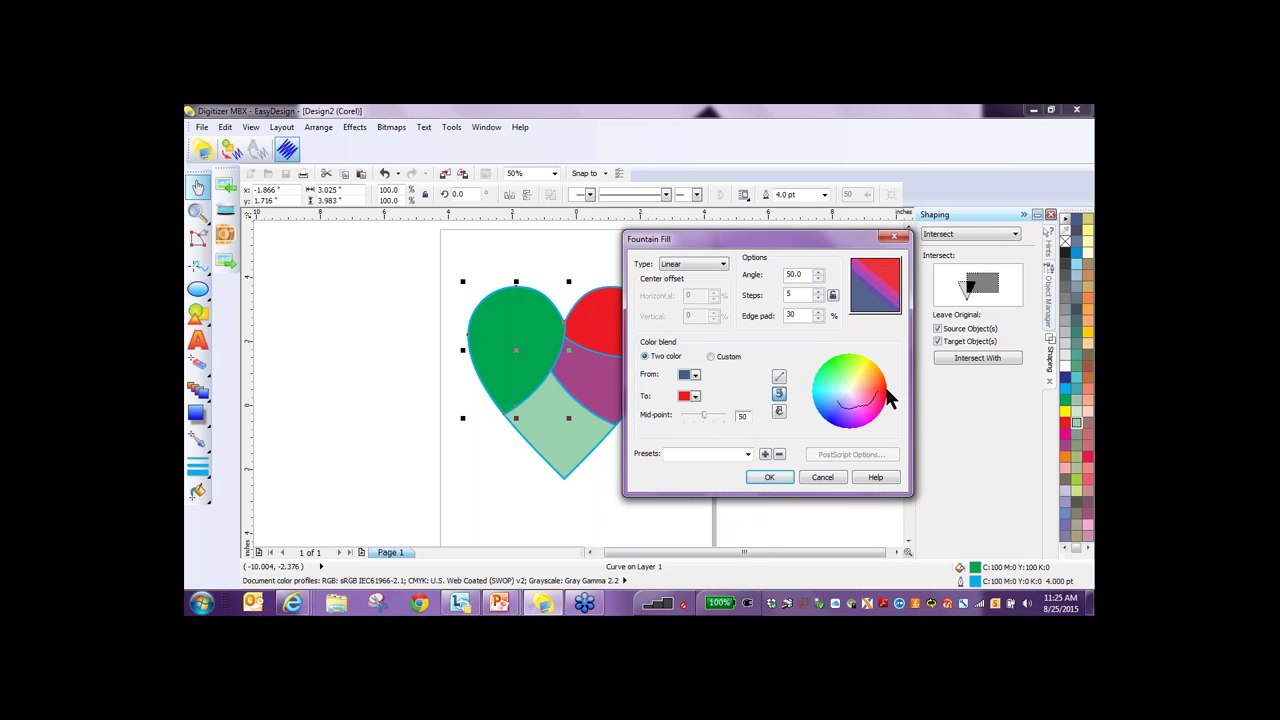
pyautogui.click(779, 412)
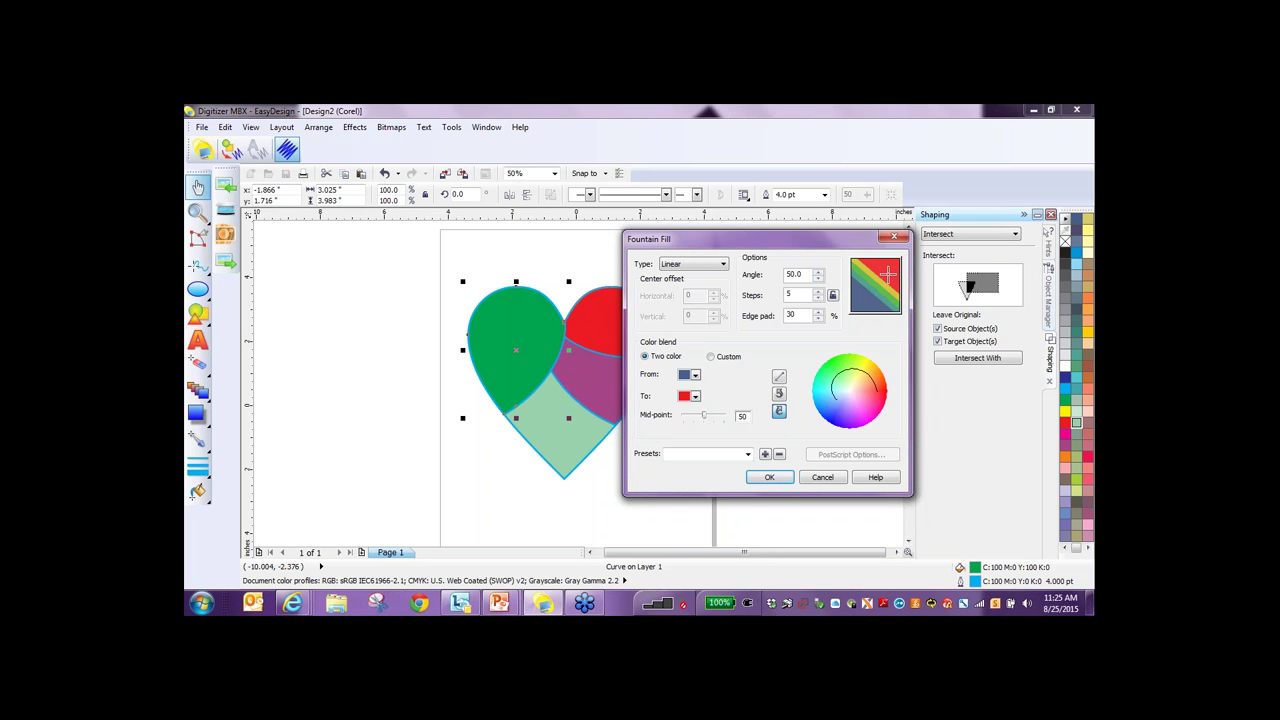
# Look through the fountain fill presets without choosing one and apply the current fill to the heart's left section.
pyautogui.click(745, 454)
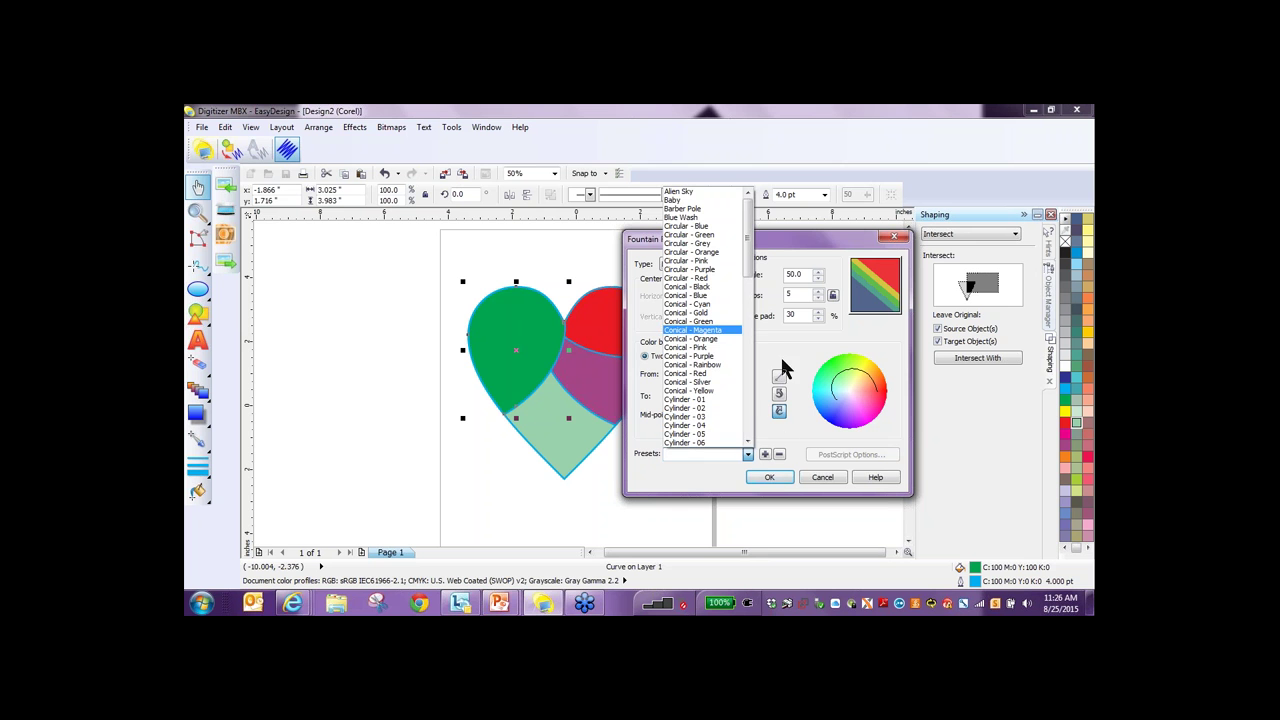
pyautogui.click(688, 485)
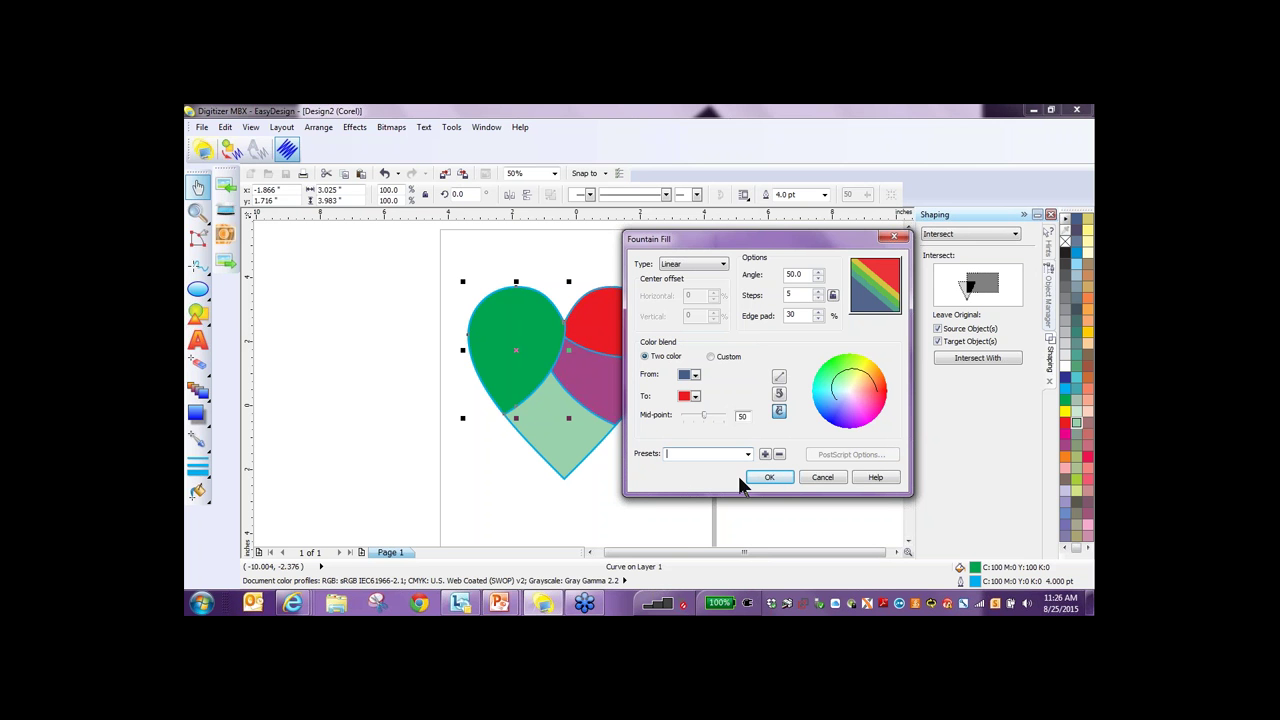
pyautogui.click(772, 478)
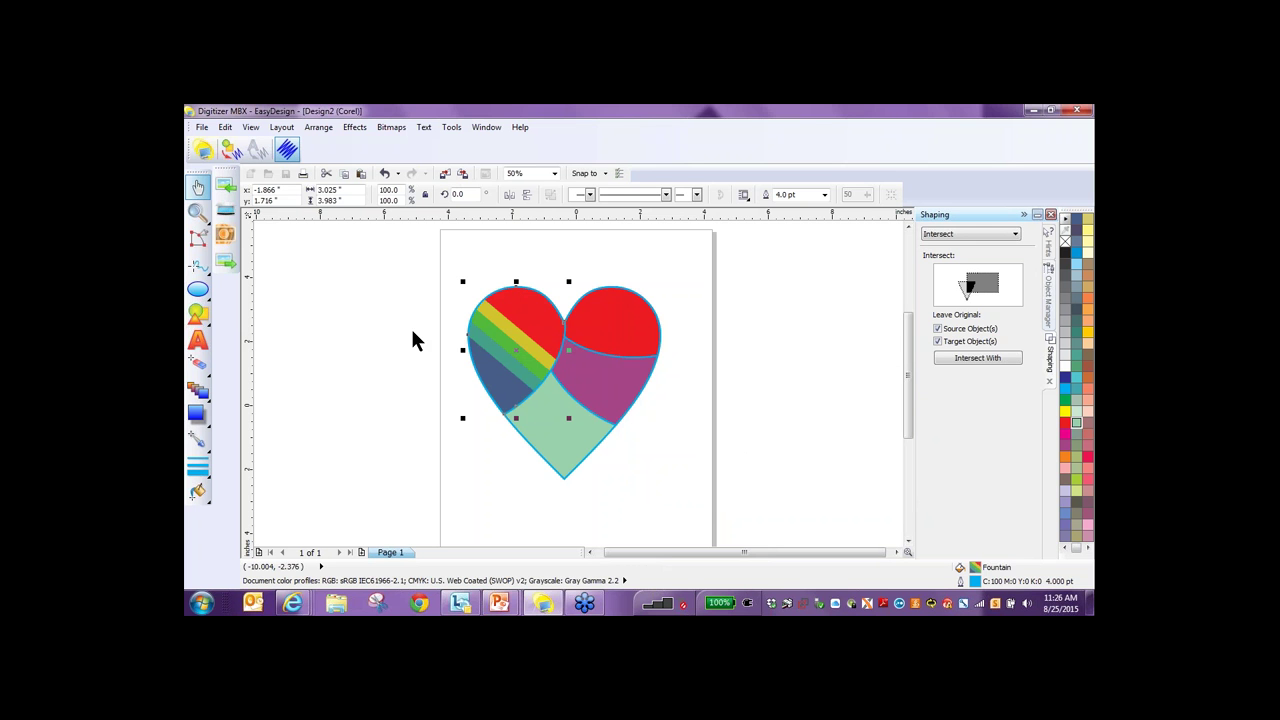
# Select the heart's red upper-right section and open the Pattern Fill settings for it.
pyautogui.press('x')
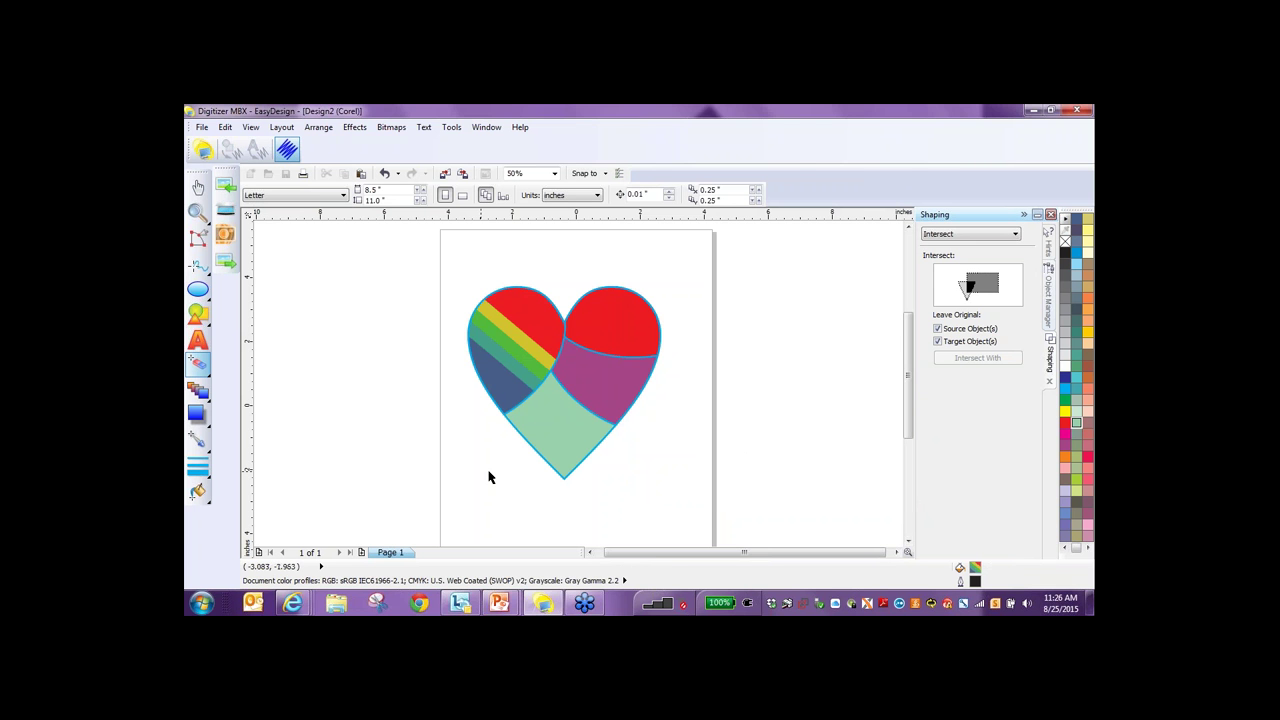
pyautogui.click(616, 306)
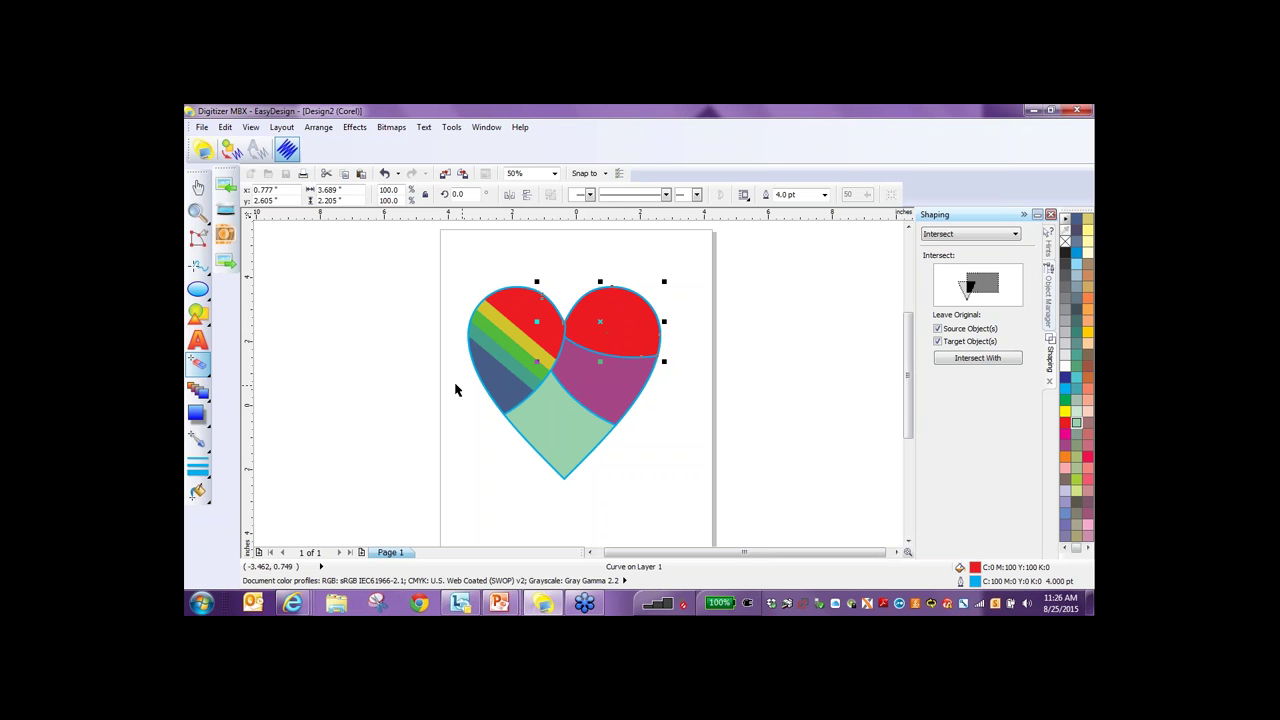
pyautogui.press('space')
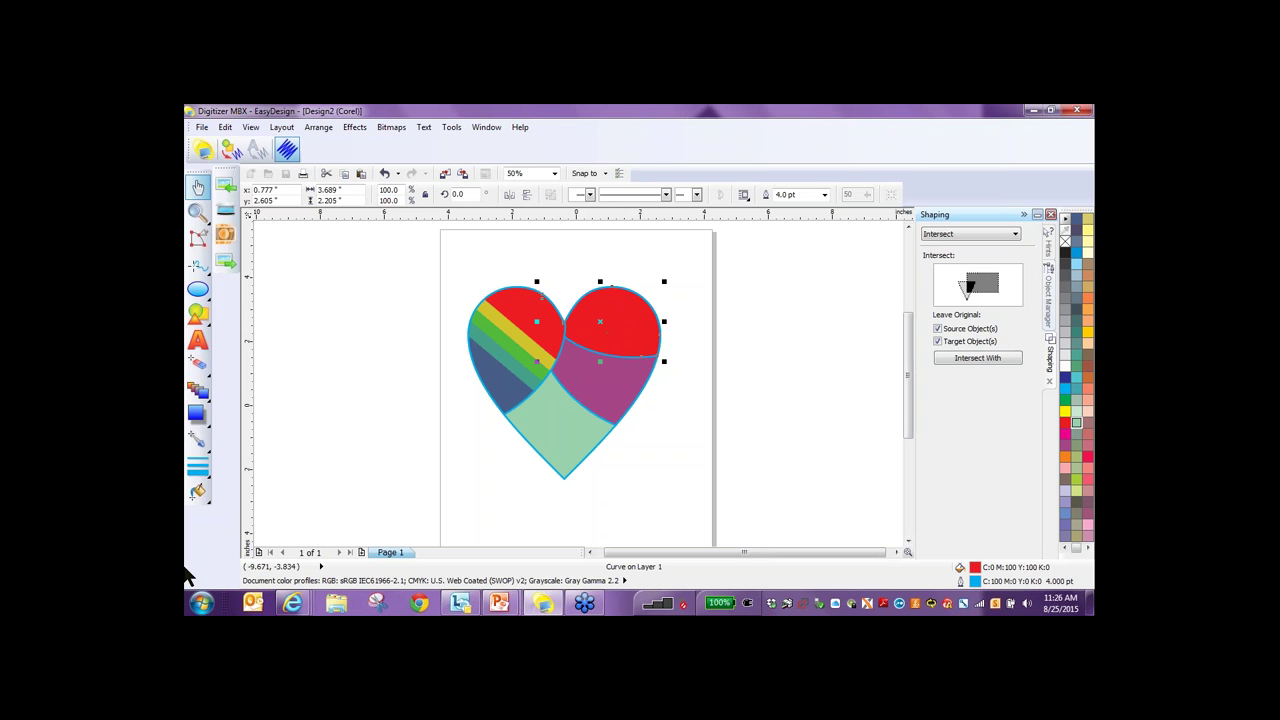
pyautogui.click(199, 493)
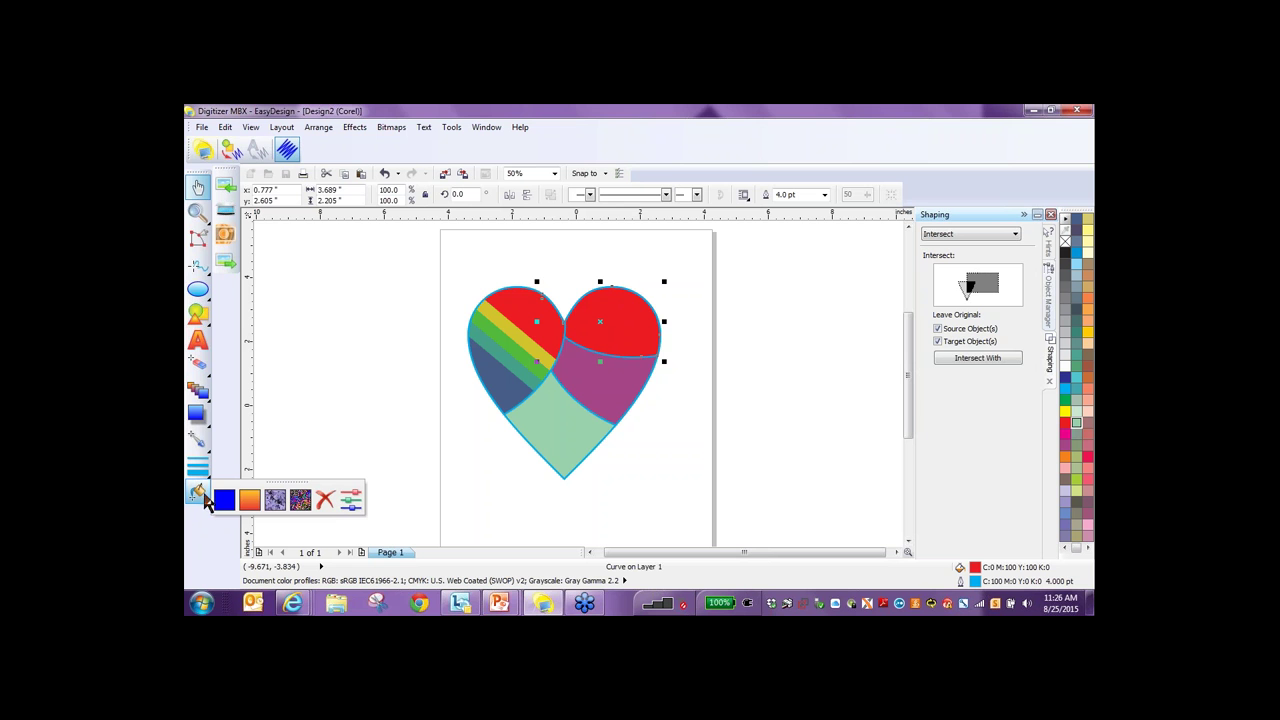
pyautogui.click(273, 505)
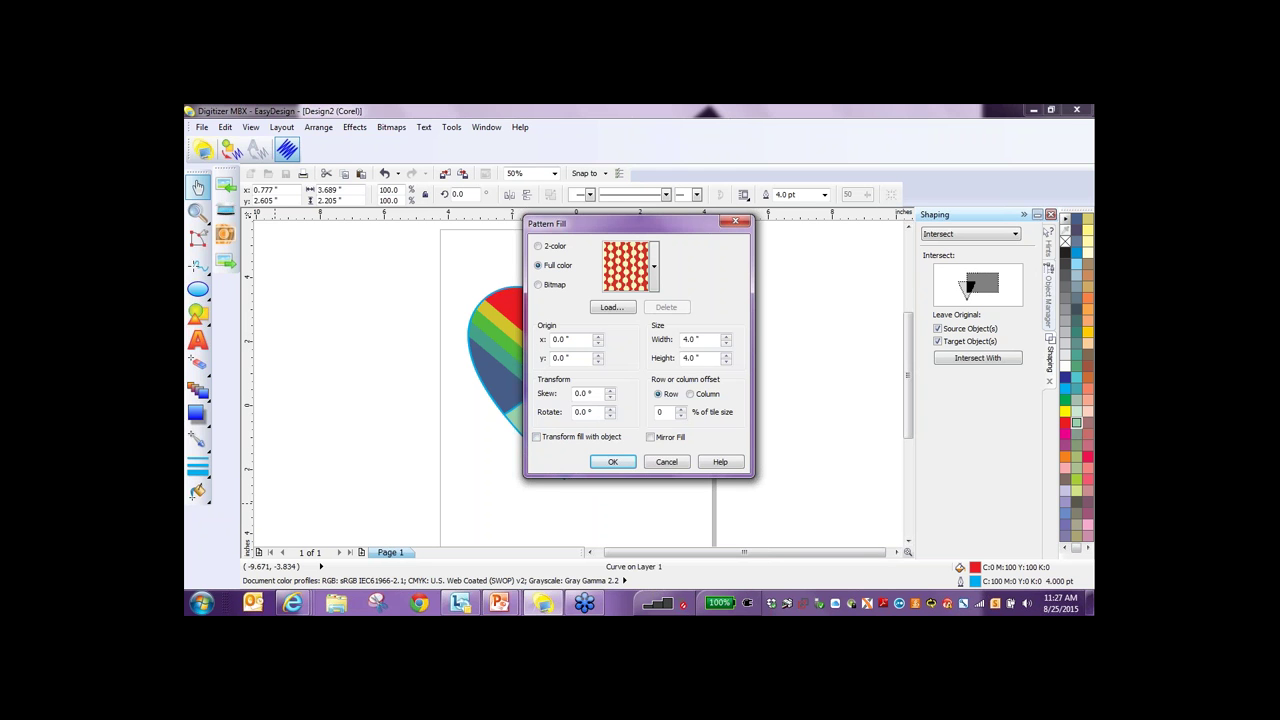
# Switch the pattern fill to 2-color, browse the available patterns and choose the flower pattern.
pyautogui.click(539, 247)
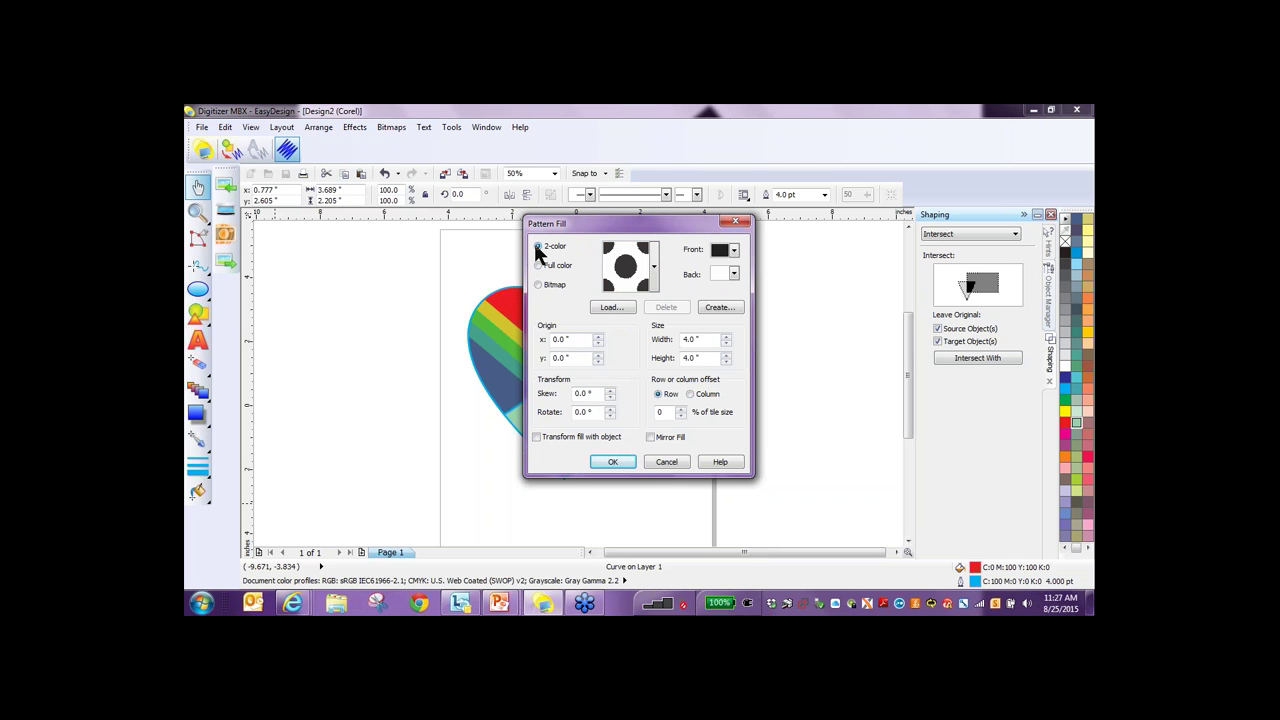
pyautogui.click(655, 272)
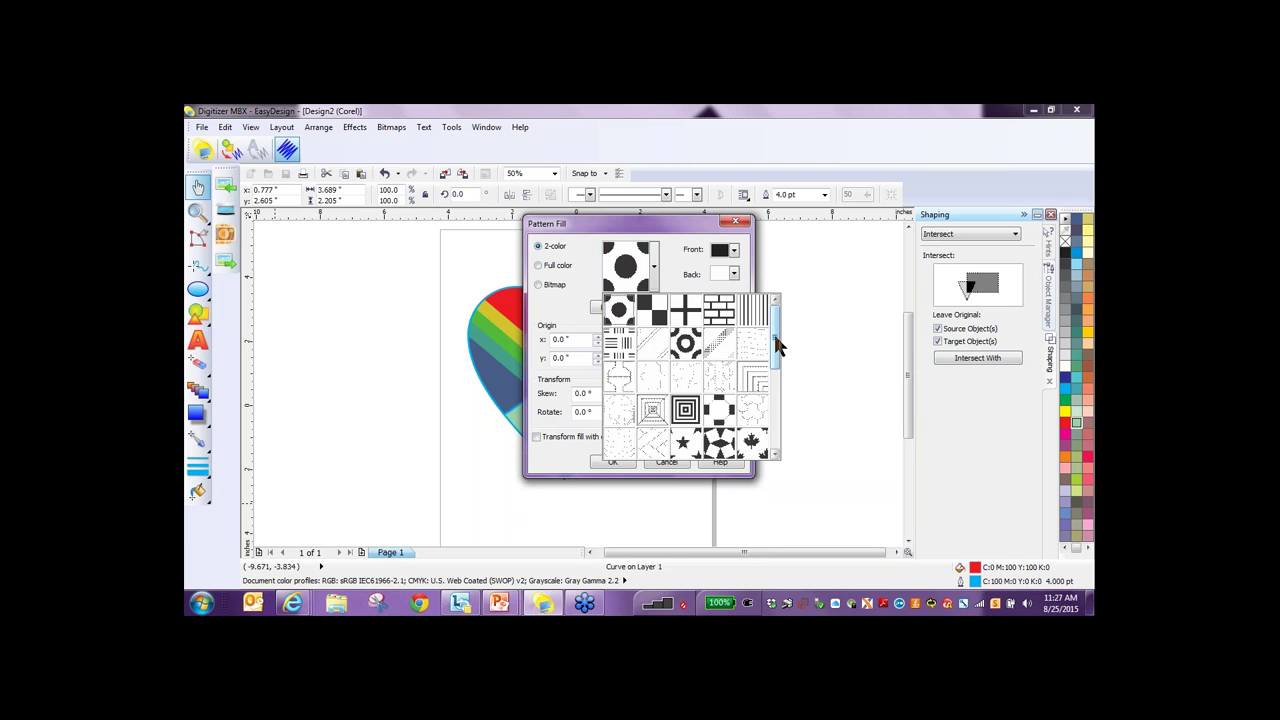
pyautogui.moveTo(774, 336); pyautogui.dragTo(688, 258)
pyautogui.click(664, 232)
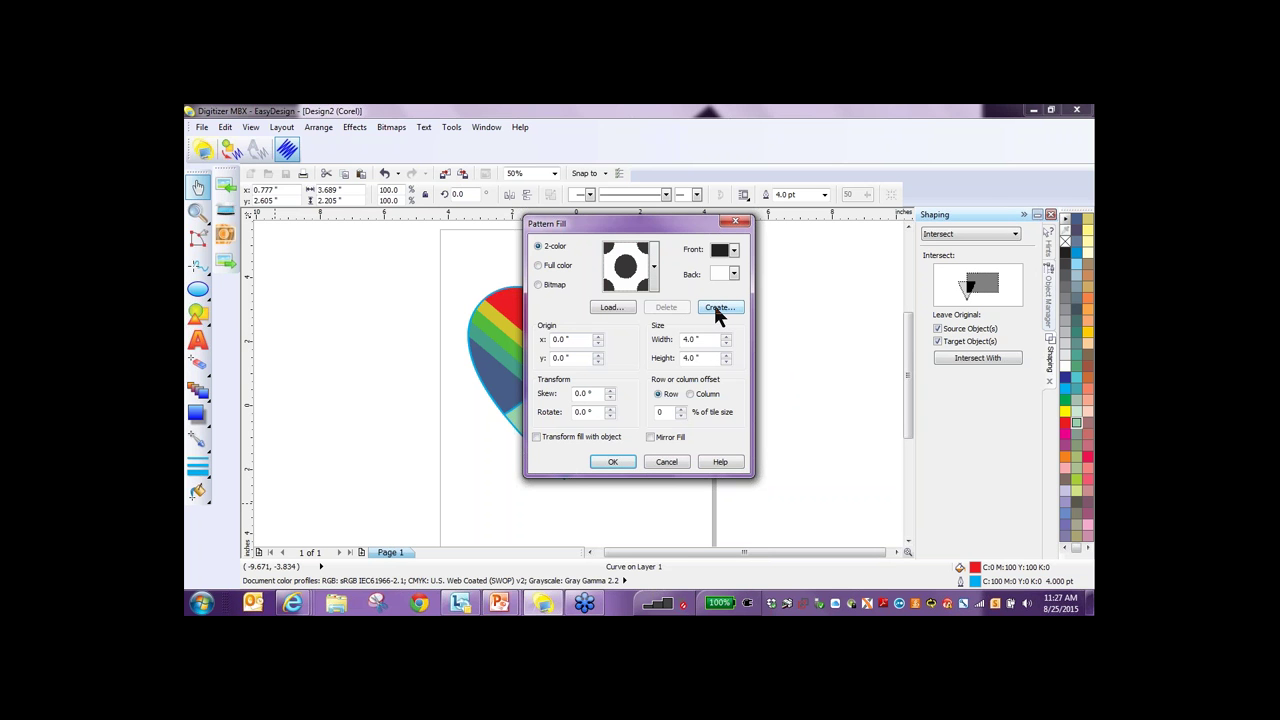
pyautogui.click(655, 267)
pyautogui.moveTo(775, 338); pyautogui.dragTo(775, 445)
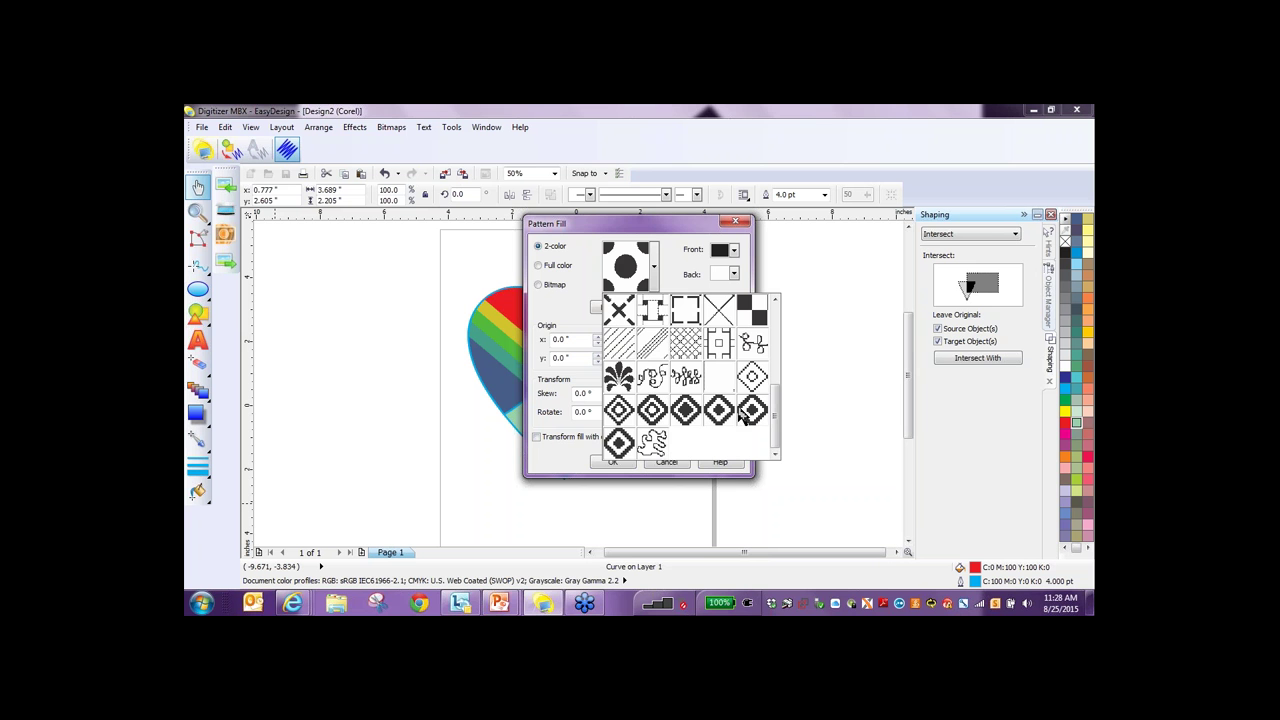
pyautogui.moveTo(777, 421); pyautogui.dragTo(777, 374)
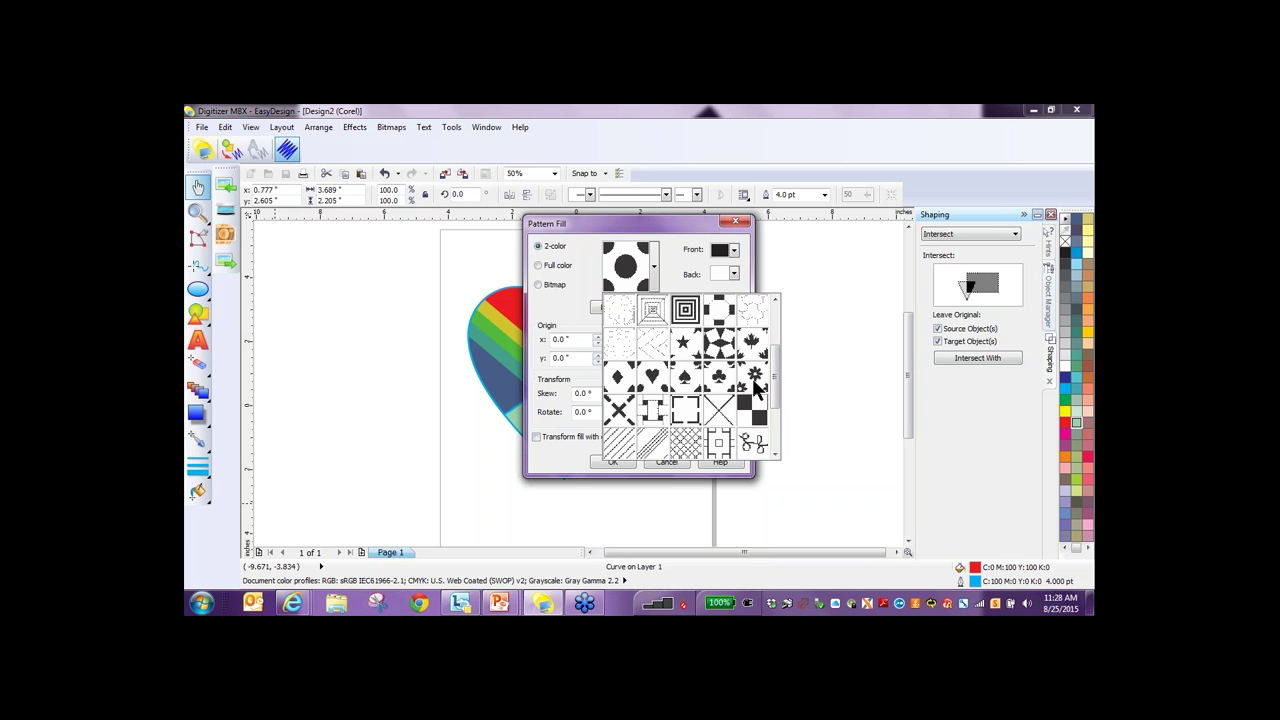
pyautogui.click(752, 376)
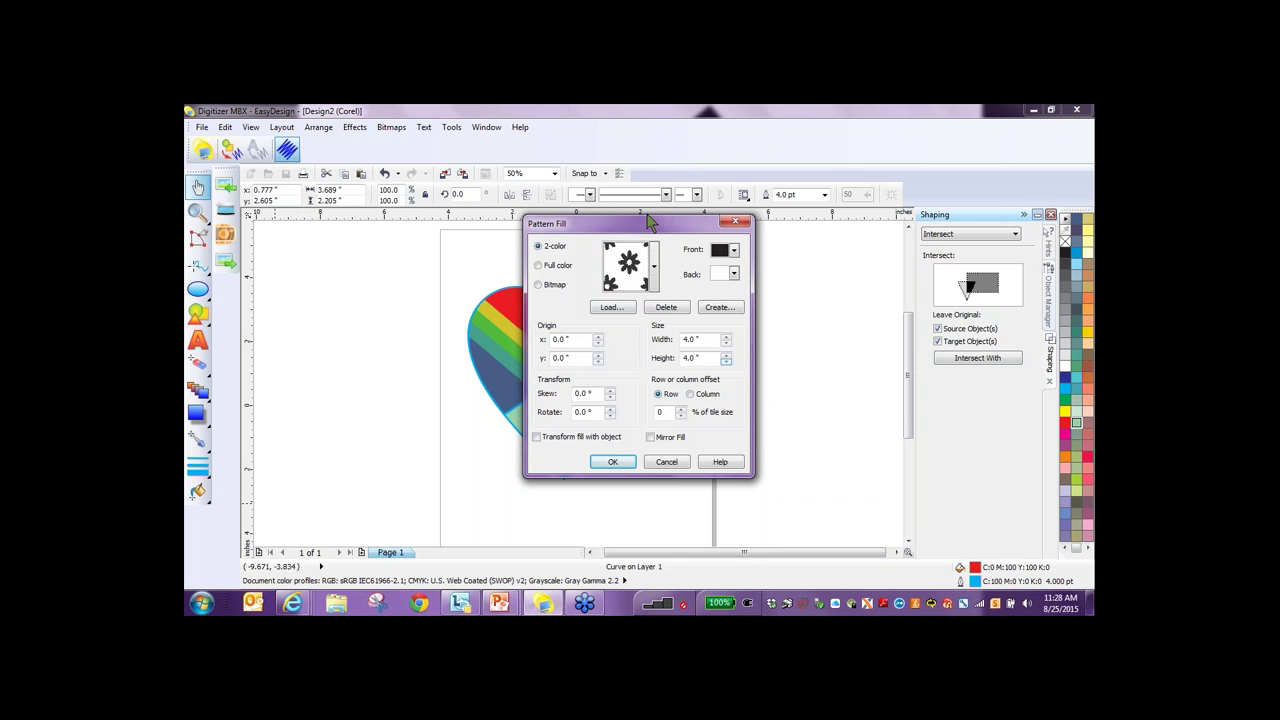
# Keep the flower pattern's front colour black and set its back colour to light grey.
pyautogui.click(734, 252)
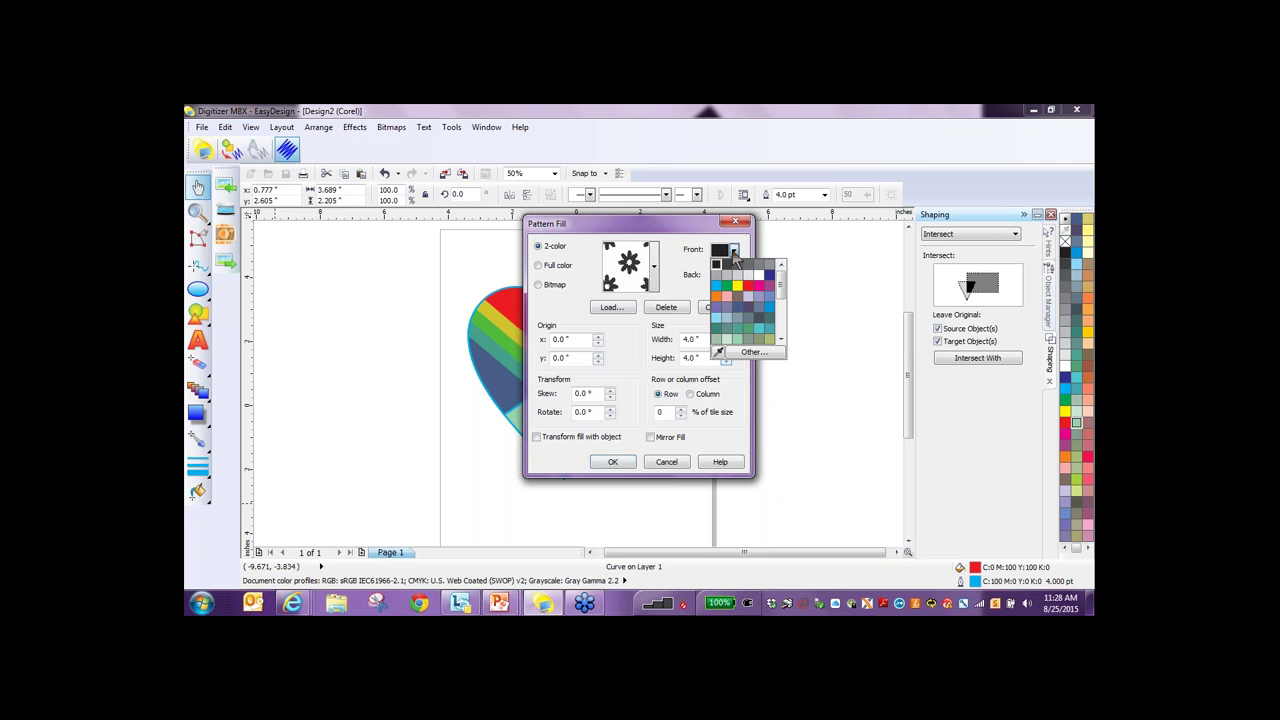
pyautogui.click(671, 255)
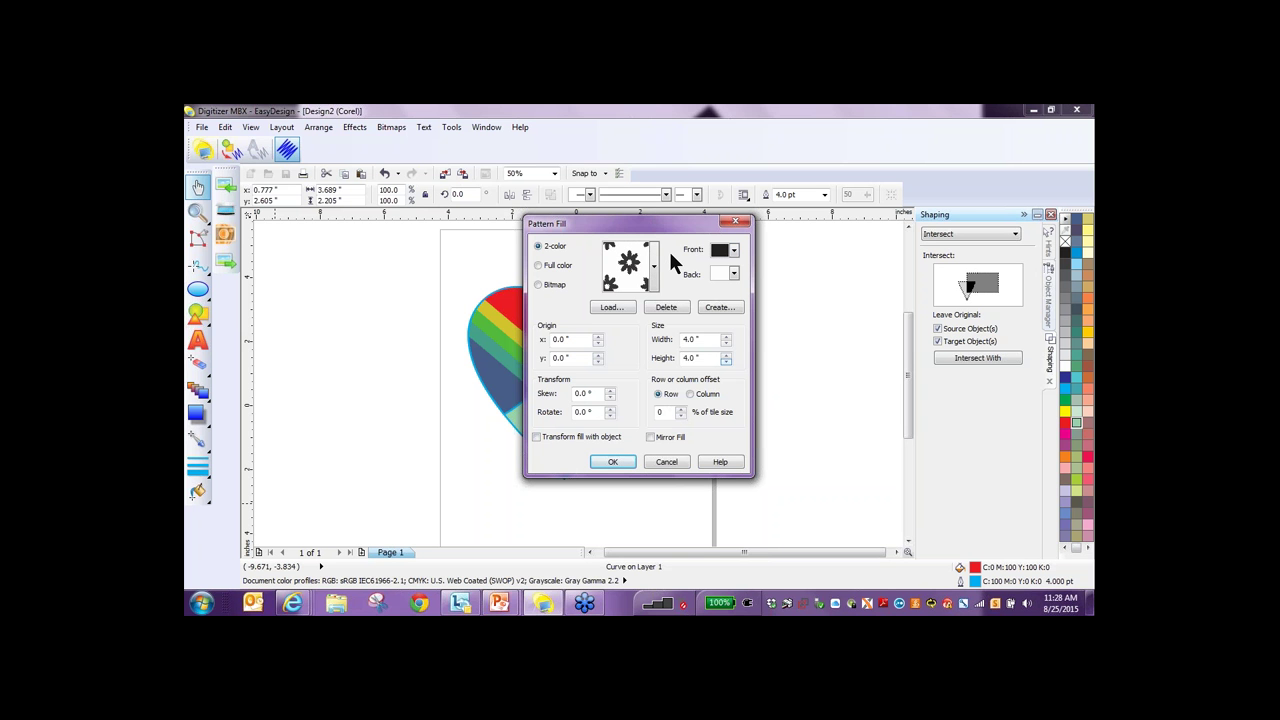
pyautogui.click(735, 274)
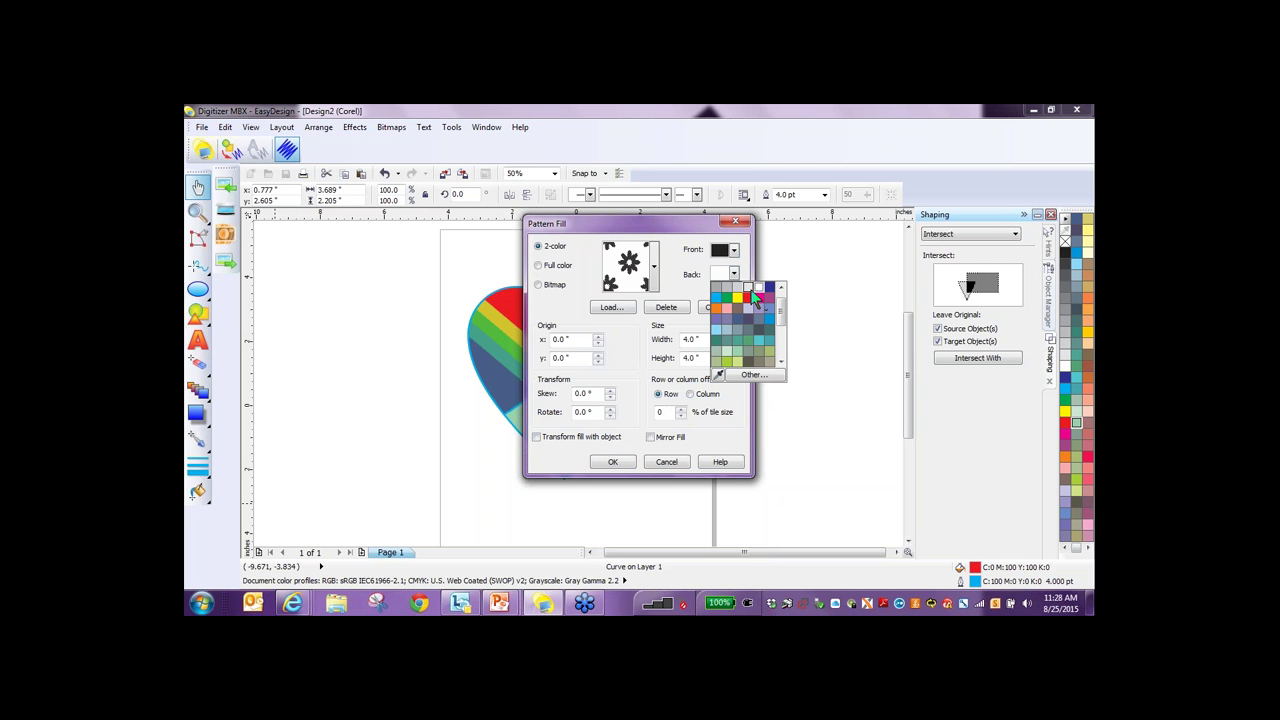
pyautogui.click(750, 291)
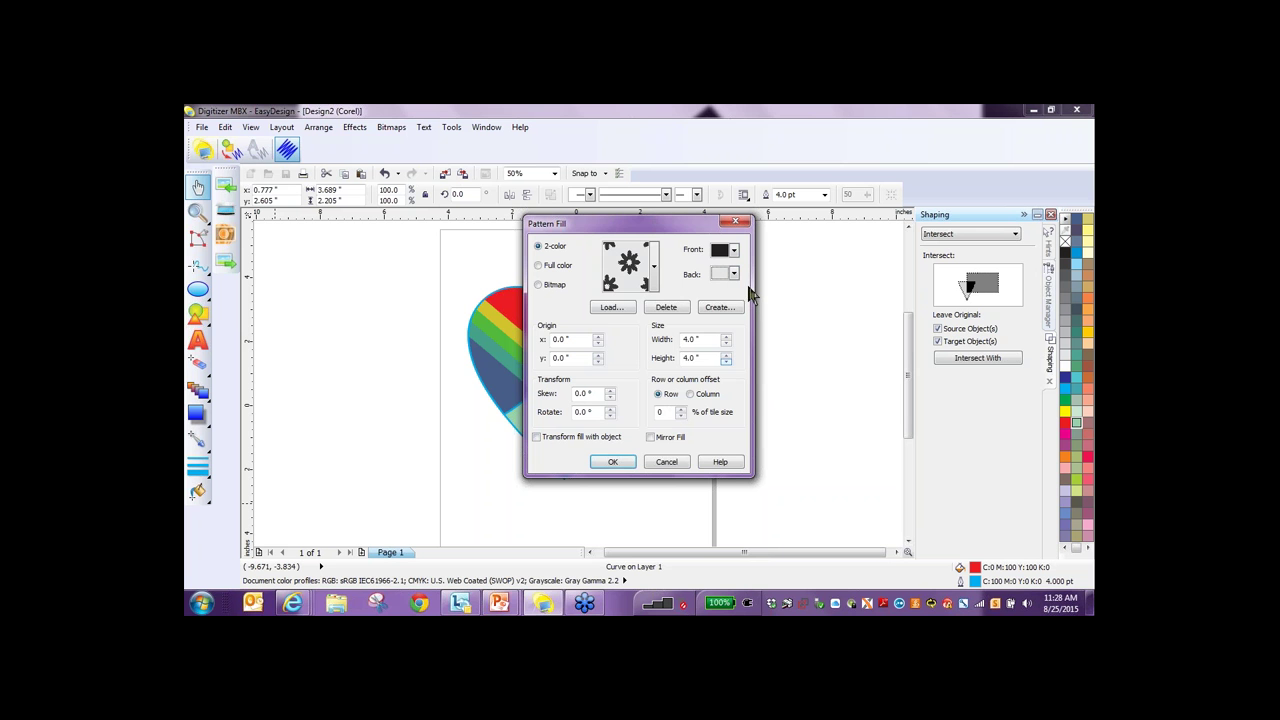
# Set the pattern tile width and height to 1 inch with a row offset and apply the fill.
pyautogui.doubleClick(695, 339)
pyautogui.write('1')
pyautogui.doubleClick(700, 358)
pyautogui.write('1')
pyautogui.click(658, 394)
pyautogui.click(612, 463)
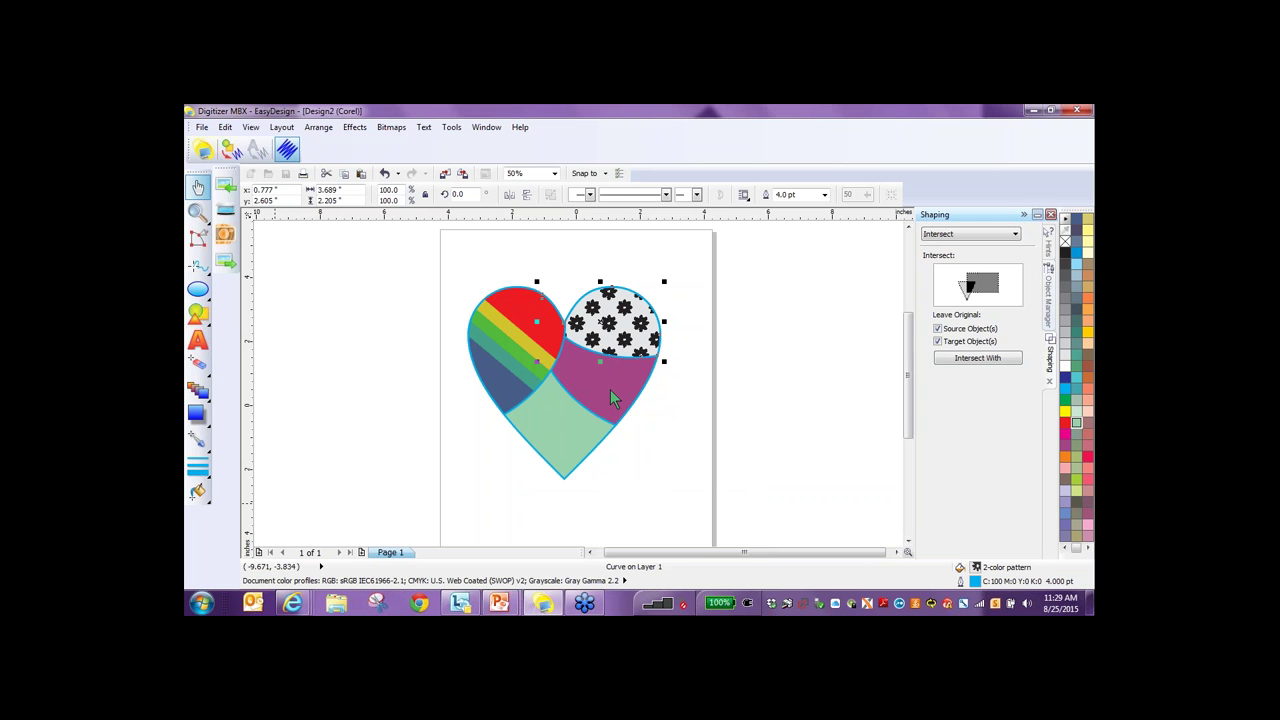
# Select the heart's purple section, open its Pattern Fill settings and switch the fill to the Full color pattern.
pyautogui.press('x')
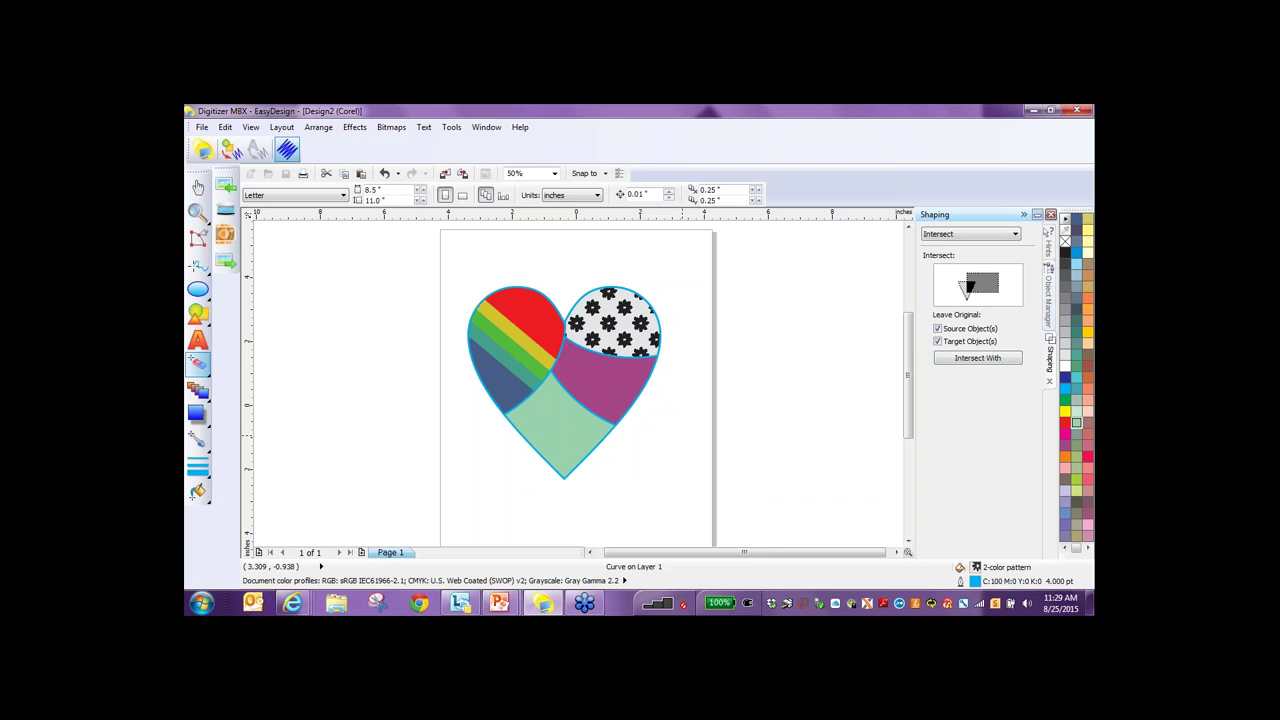
pyautogui.click(614, 402)
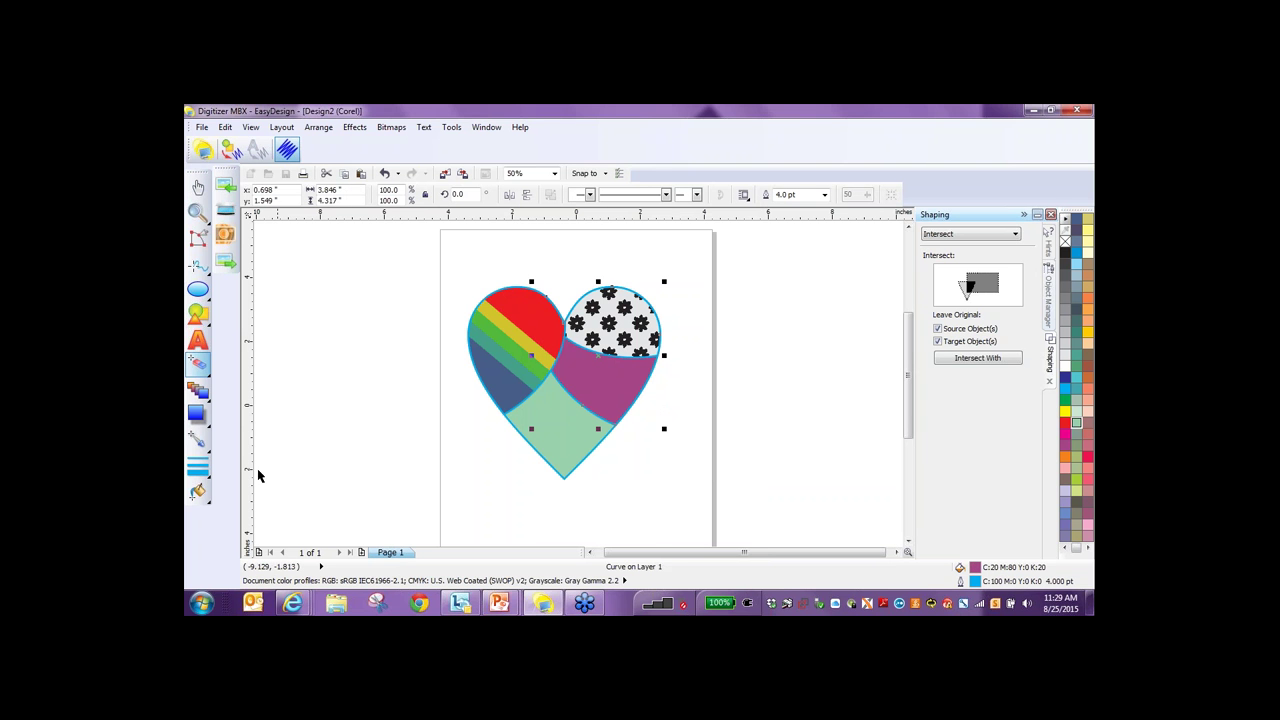
pyautogui.click(198, 494)
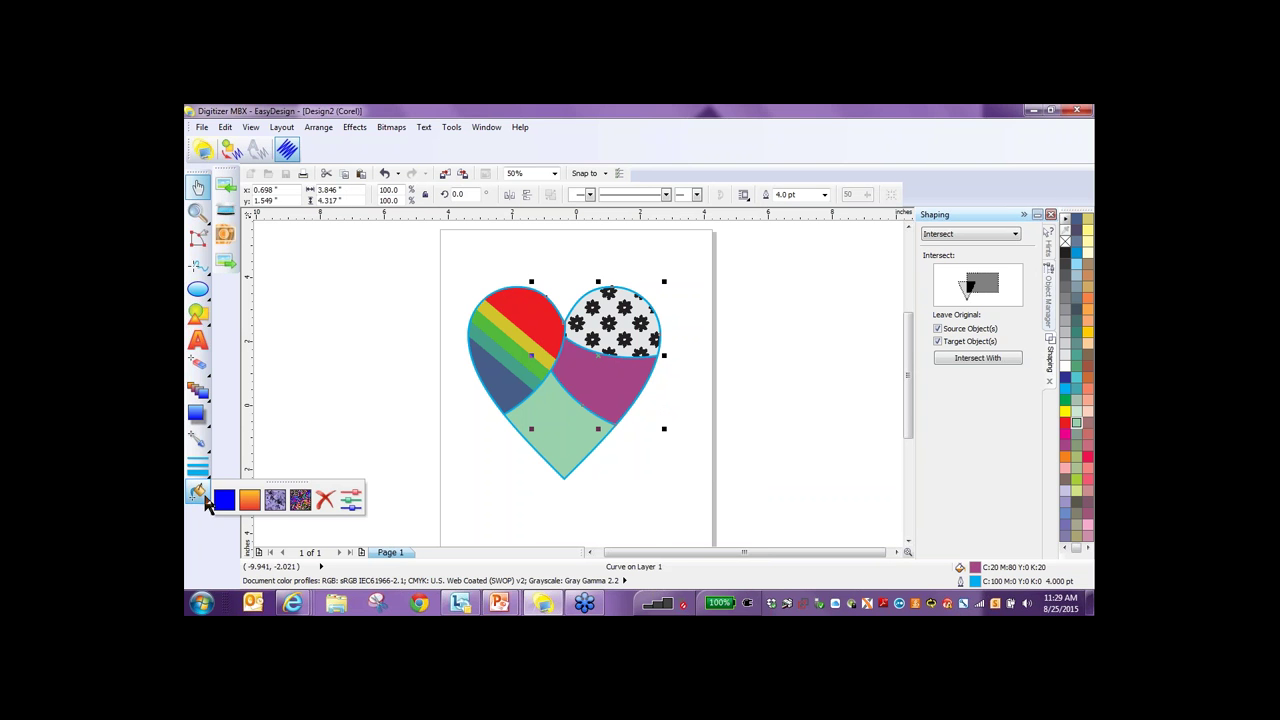
pyautogui.click(273, 508)
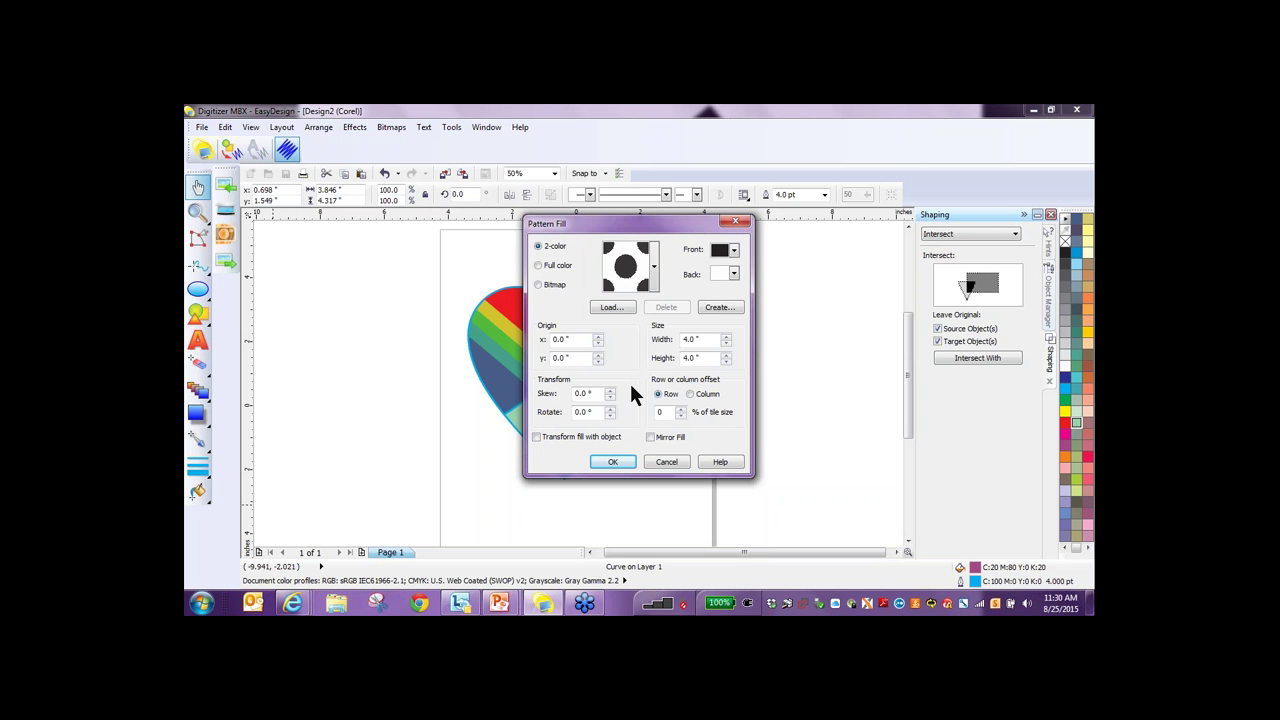
pyautogui.click(538, 265)
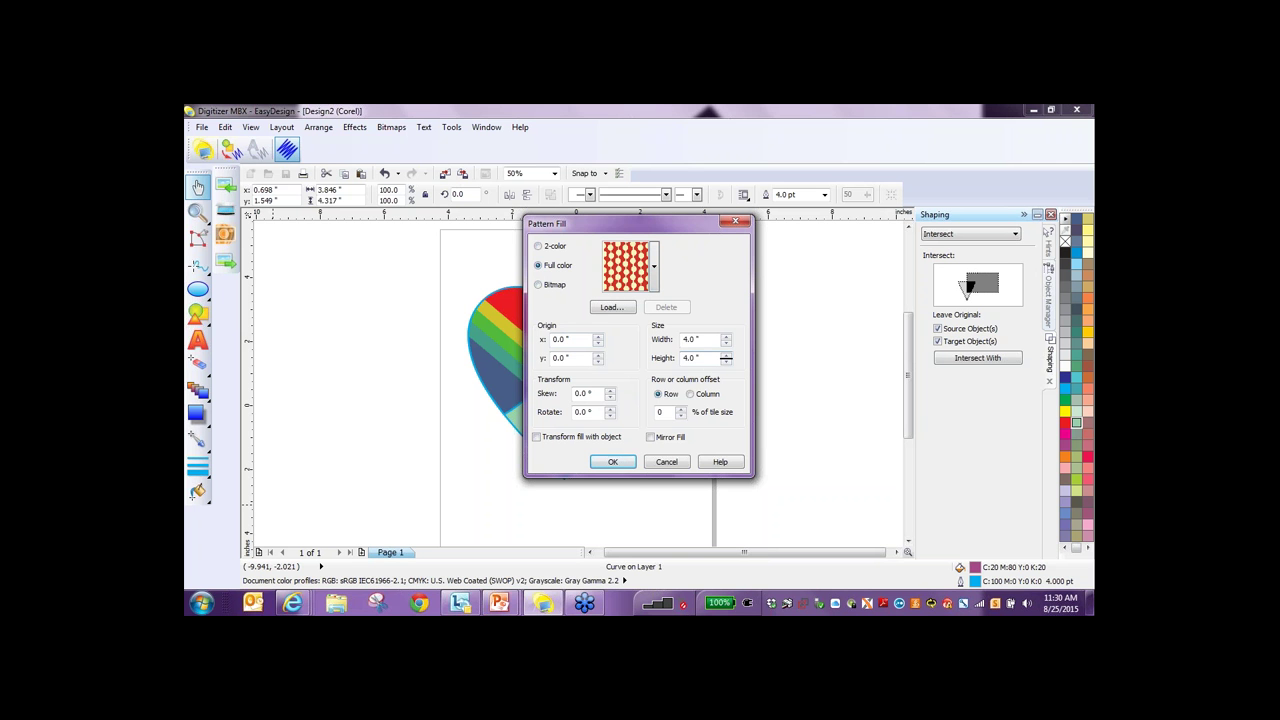
# Set the full-color pattern's width and height to 2 inches and move the dialog off the heart.
pyautogui.doubleClick(690, 339)
pyautogui.write('2')
pyautogui.doubleClick(690, 358)
pyautogui.write('2')
pyautogui.moveTo(669, 224); pyautogui.dragTo(809, 225)
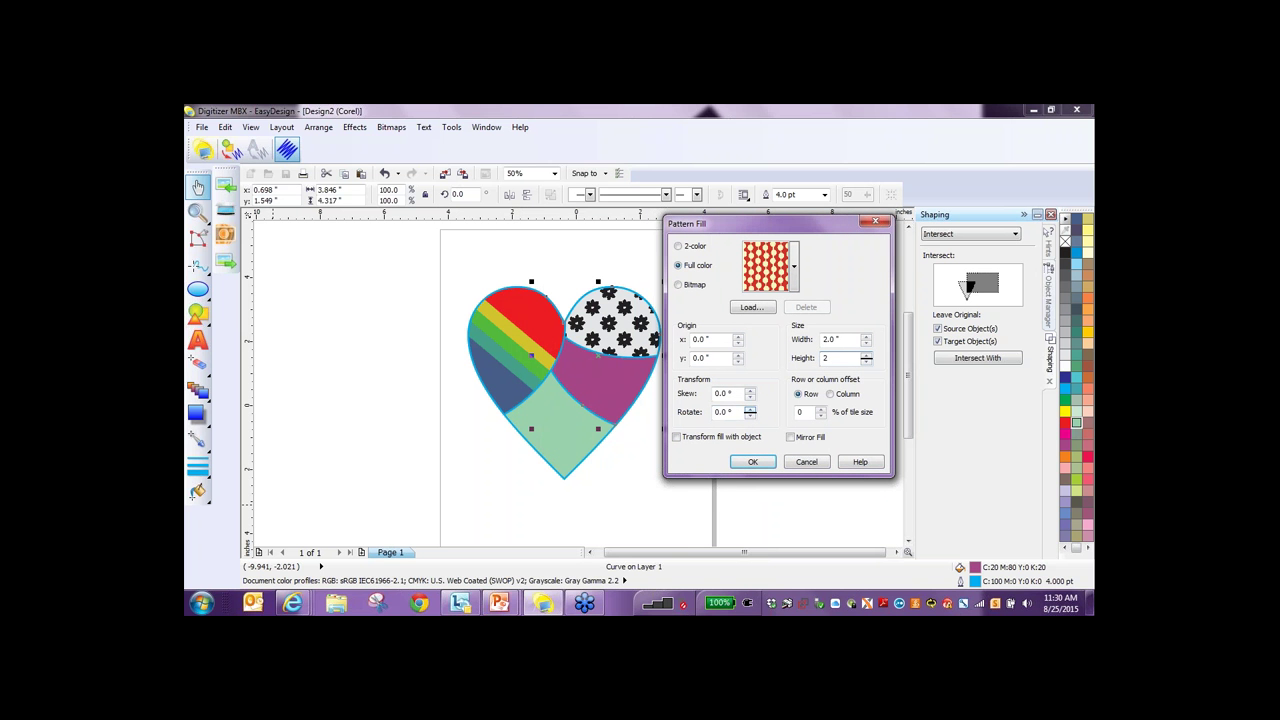
# Rotate the full-color pattern, apply it to the purple section and undo that fill.
pyautogui.click(750, 409)
pyautogui.click(750, 409)
pyautogui.click(750, 409)
pyautogui.click(750, 409)
pyautogui.click(750, 409)
pyautogui.click(750, 409)
pyautogui.click(750, 415)
pyautogui.click(750, 409)
pyautogui.click(750, 409)
pyautogui.click(750, 409)
pyautogui.click(750, 409)
pyautogui.click(750, 409)
pyautogui.click(750, 409)
pyautogui.click(750, 409)
pyautogui.click(750, 409)
pyautogui.click(750, 409)
pyautogui.click(750, 409)
pyautogui.click(750, 409)
pyautogui.click(750, 409)
pyautogui.click(750, 409)
pyautogui.click(750, 409)
pyautogui.click(750, 409)
pyautogui.click(750, 409)
pyautogui.click(750, 409)
pyautogui.click(750, 409)
pyautogui.click(750, 409)
pyautogui.click(745, 462)
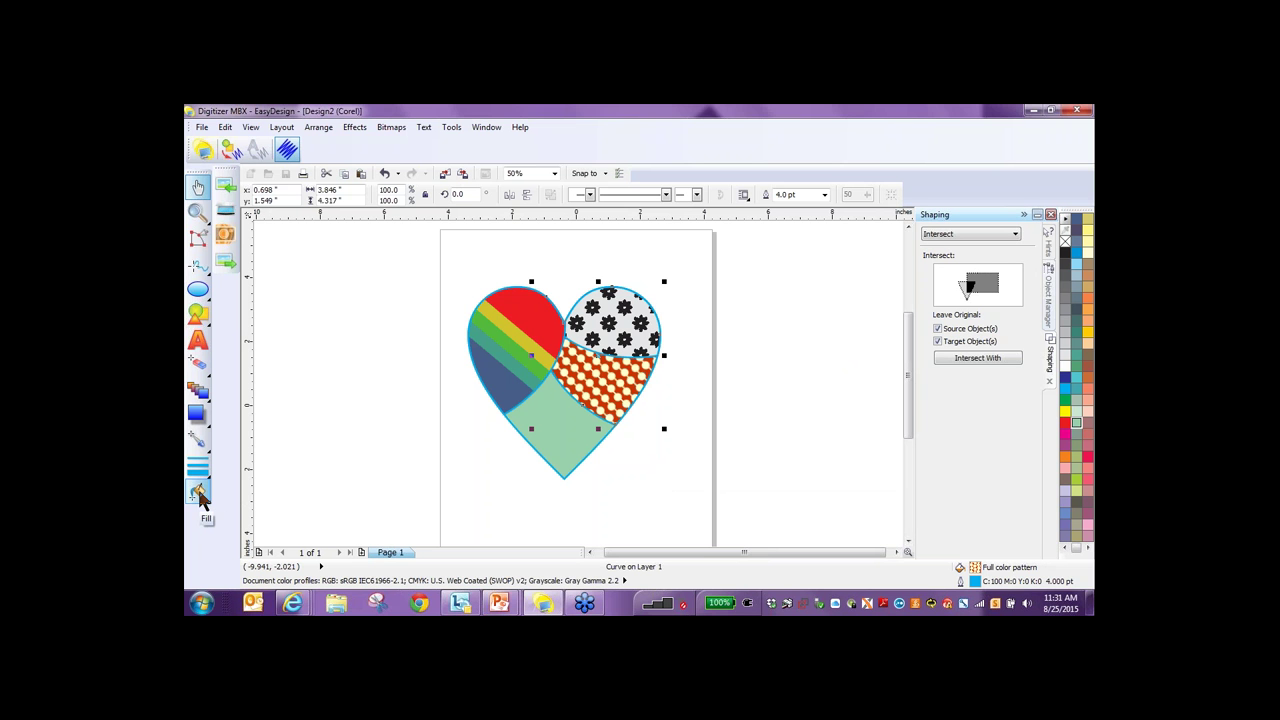
pyautogui.click(384, 174)
# Apply the full-color pattern to the purple section at the default 4-inch width and height, without rotation.
pyautogui.click(200, 491)
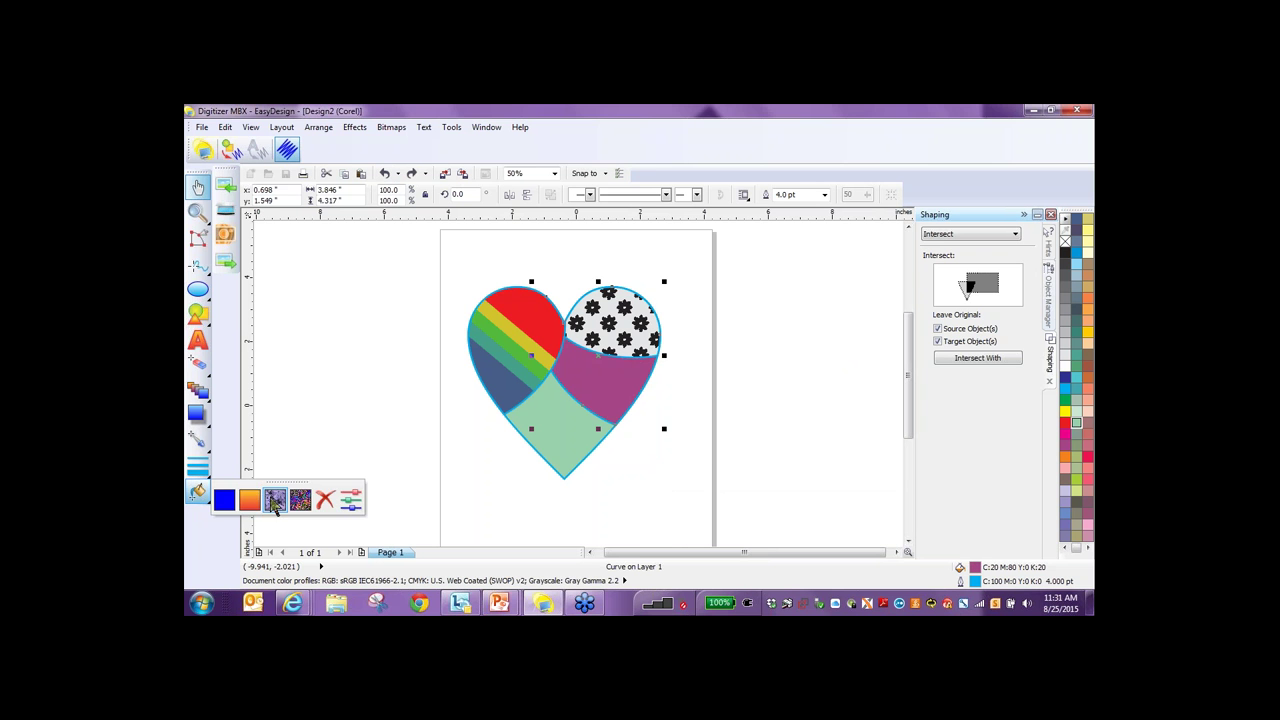
pyautogui.click(277, 497)
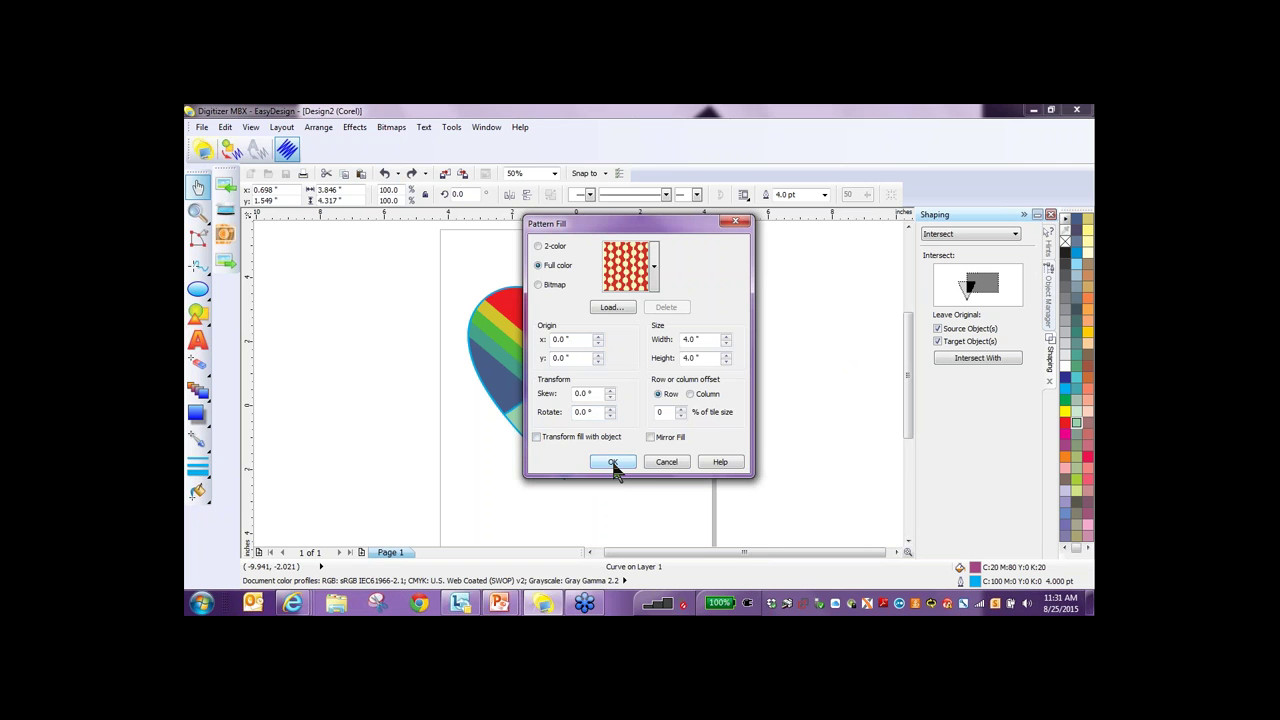
pyautogui.click(613, 463)
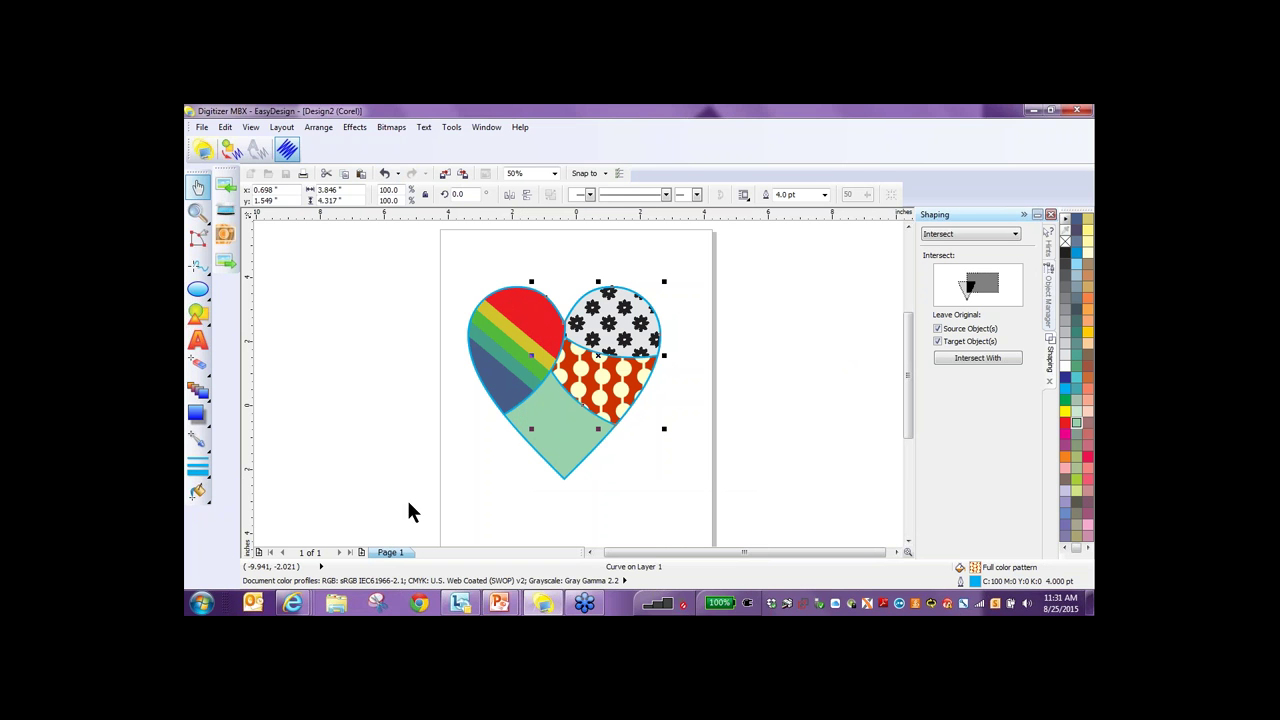
# Set the full-color pattern's width and height to 2 inches and apply it to the heart's red dotted section.
pyautogui.click(199, 491)
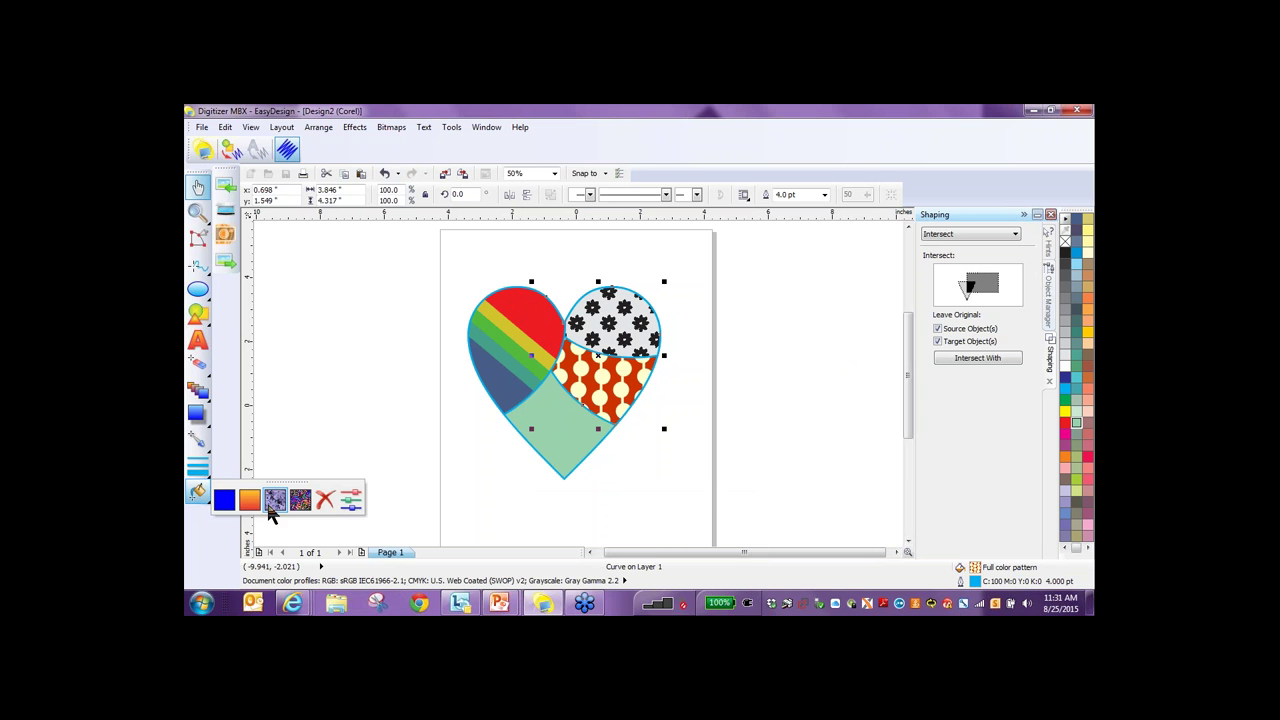
pyautogui.click(275, 504)
pyautogui.moveTo(709, 339); pyautogui.dragTo(649, 346)
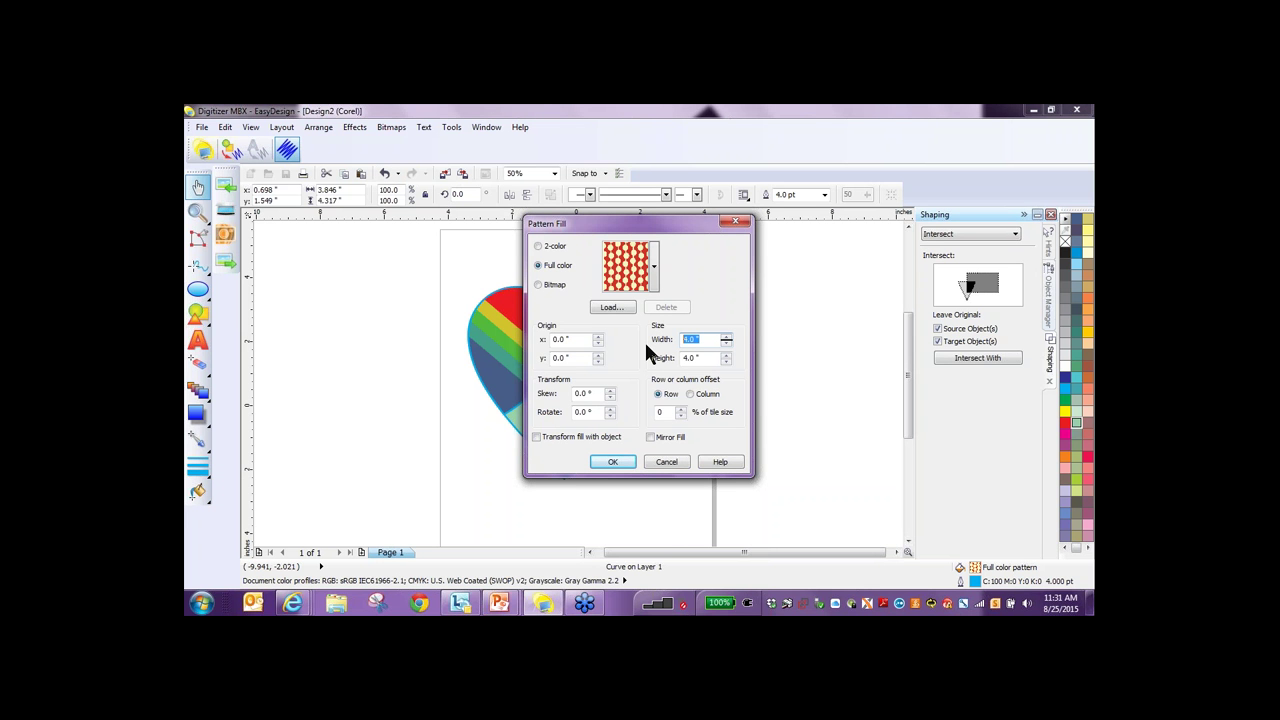
pyautogui.write('2')
pyautogui.moveTo(714, 358); pyautogui.dragTo(684, 358)
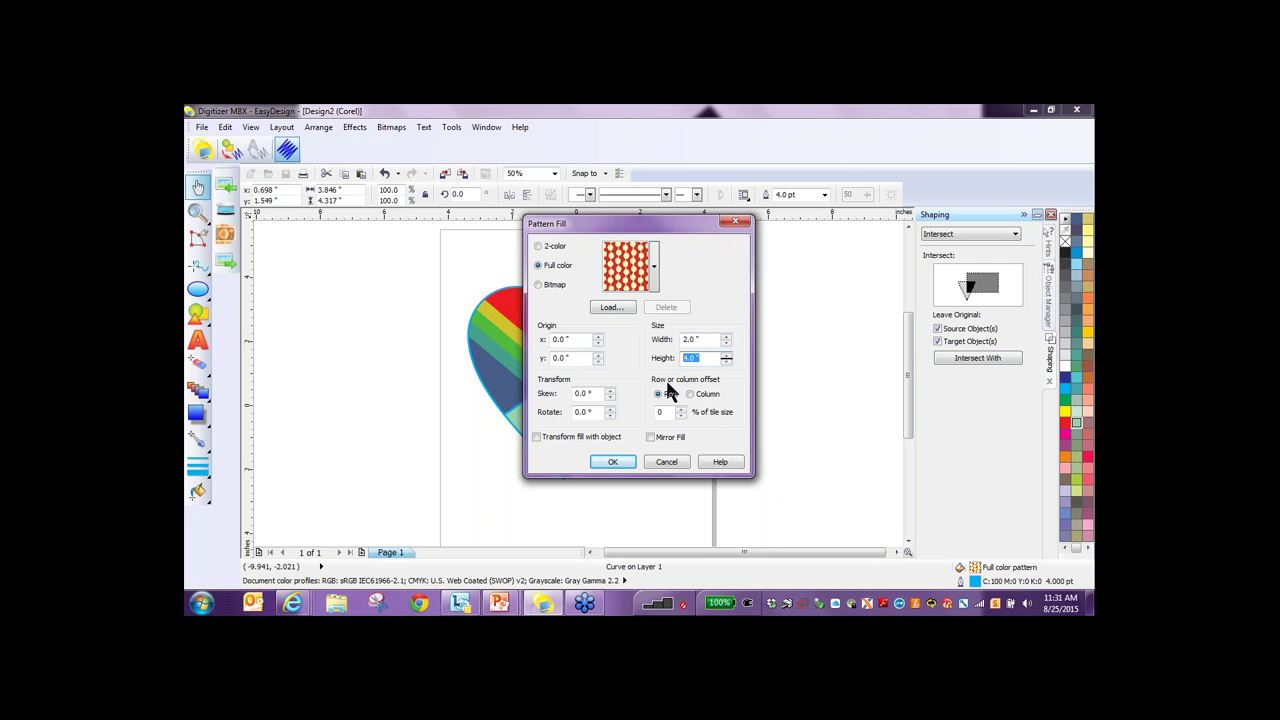
pyautogui.write('2')
pyautogui.click(613, 463)
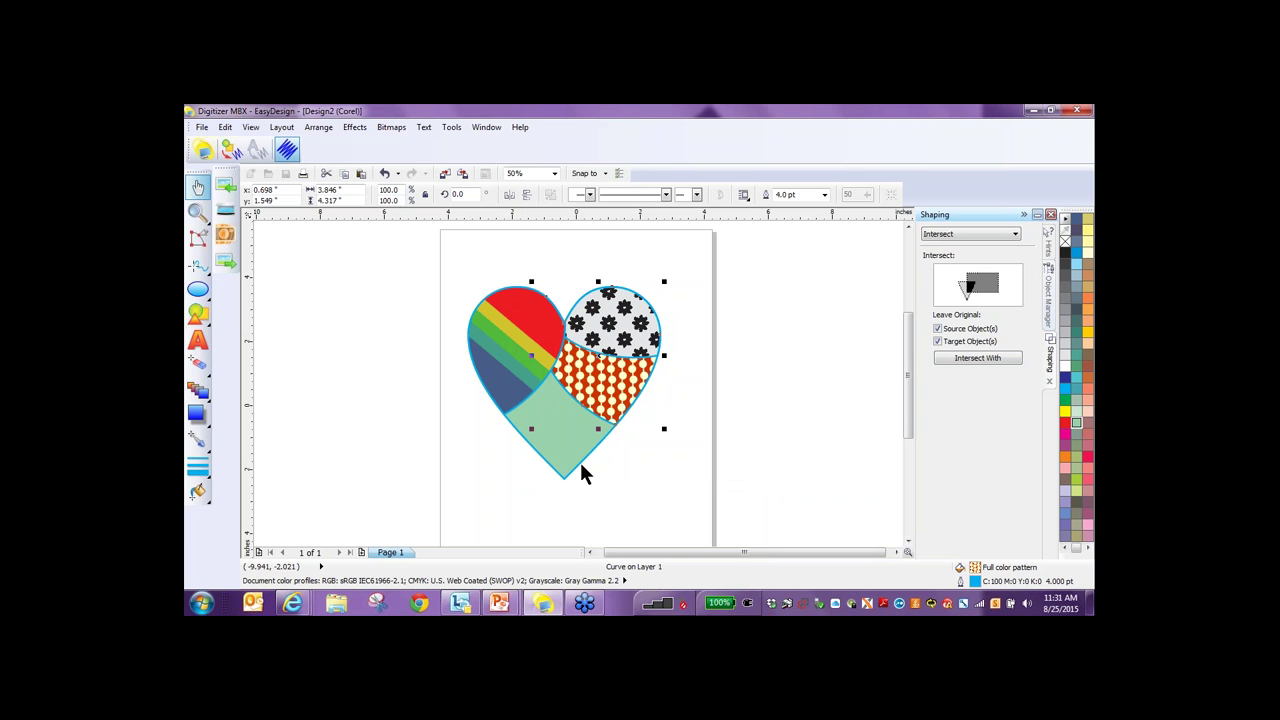
# Open the Pattern Fill settings for the heart's light green bottom section and browse the Bitmap patterns.
pyautogui.press('x')
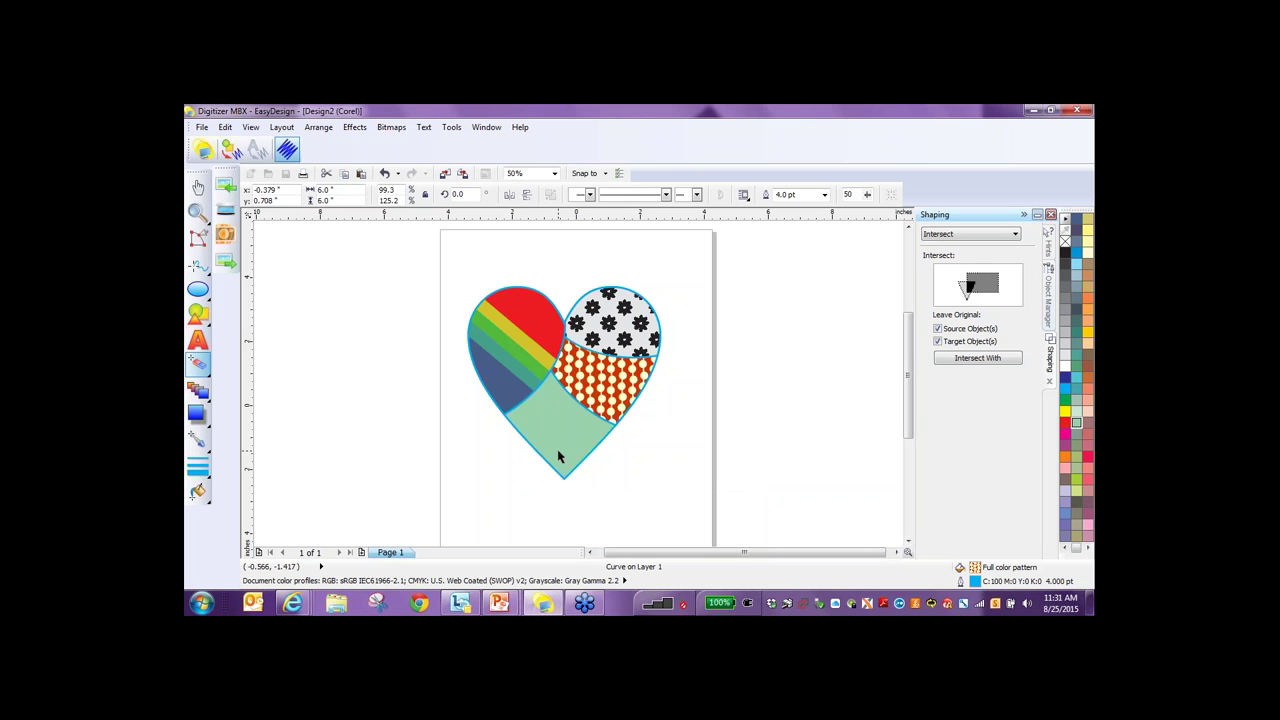
pyautogui.click(197, 491)
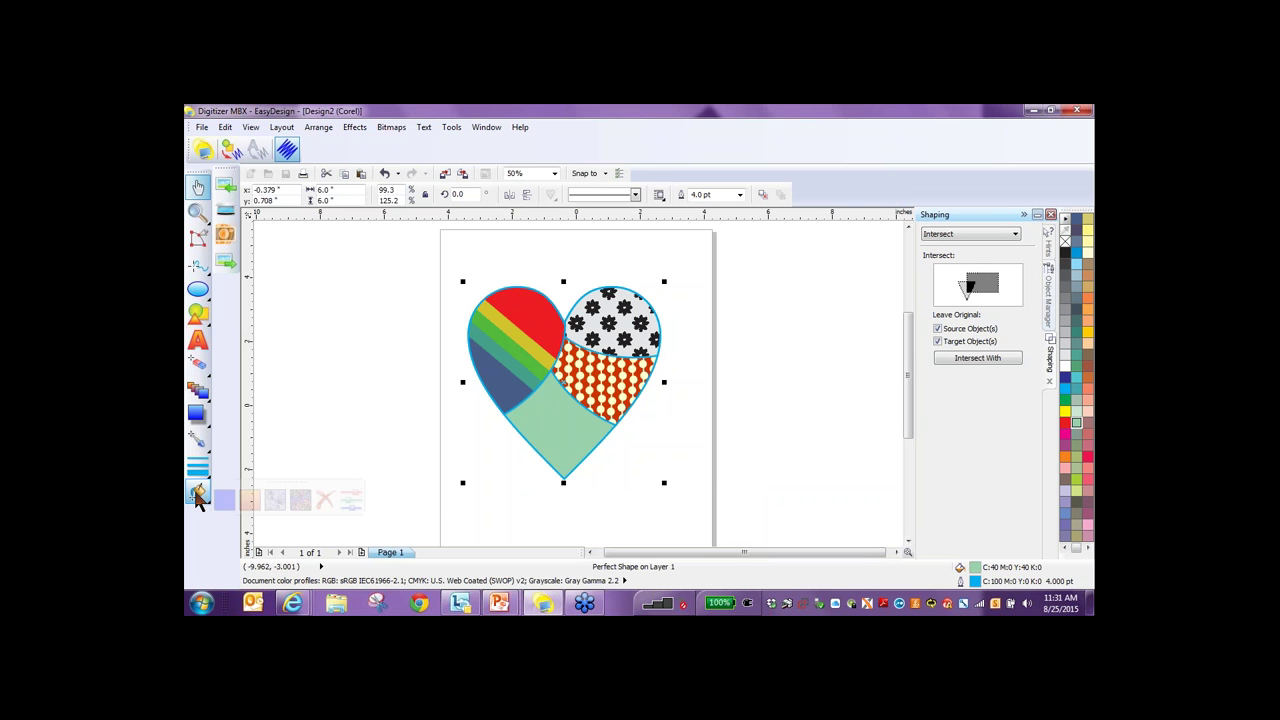
pyautogui.click(275, 500)
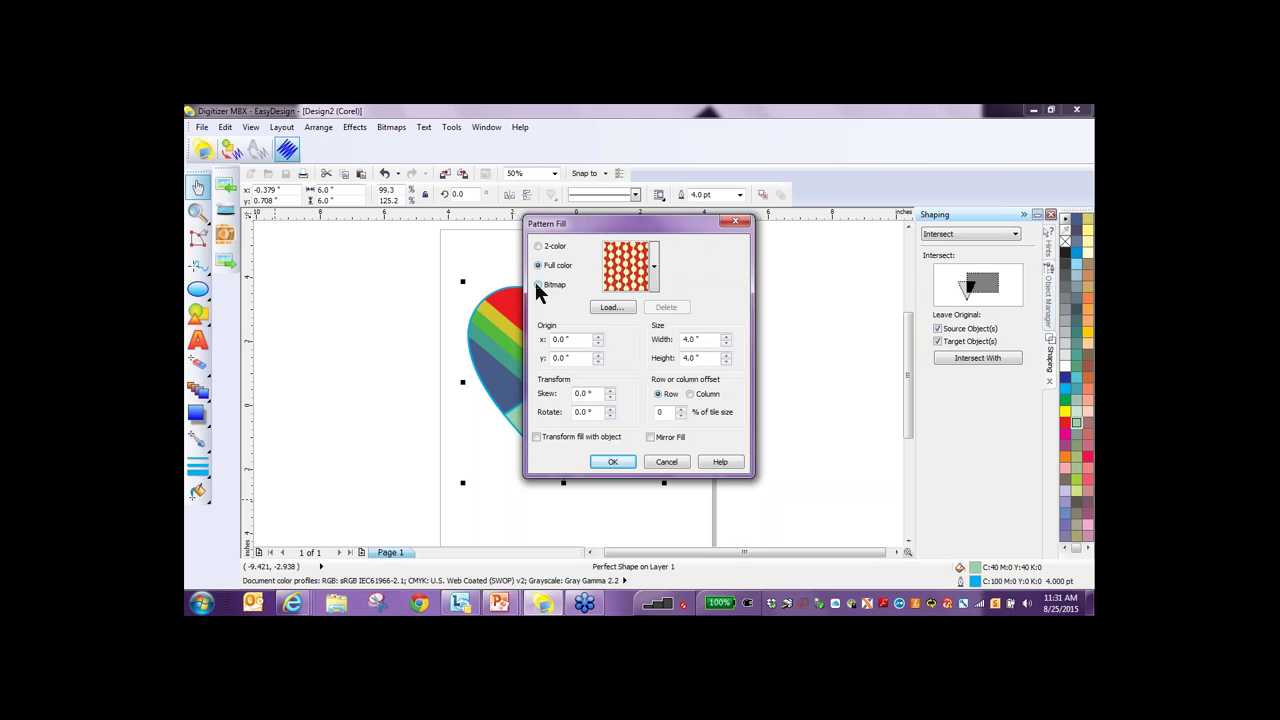
pyautogui.click(538, 285)
pyautogui.click(655, 270)
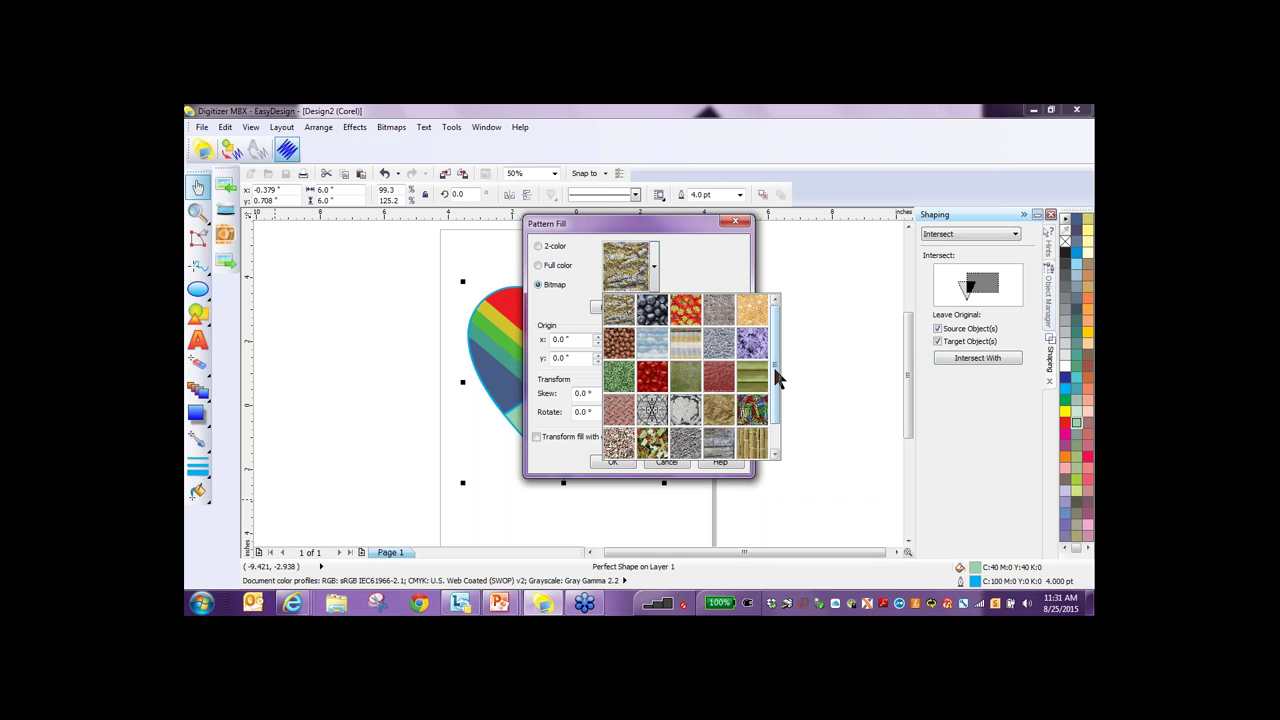
pyautogui.moveTo(778, 388); pyautogui.dragTo(780, 426)
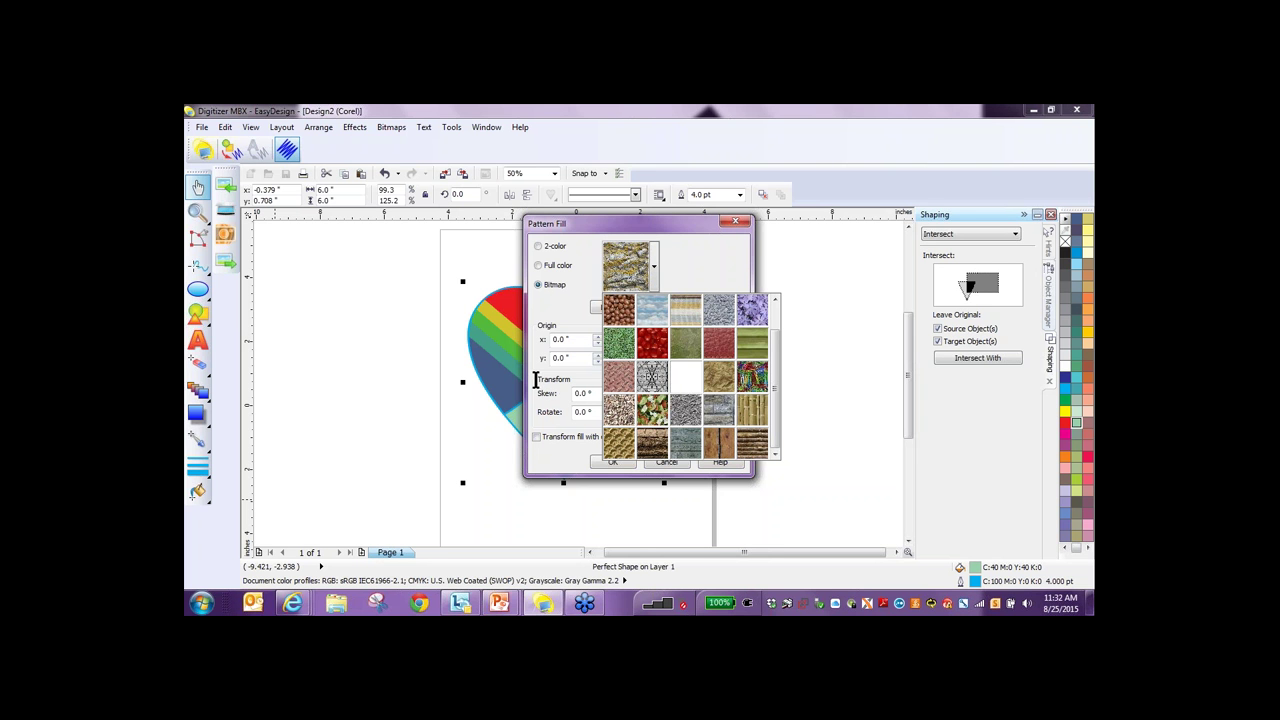
# Switch the fill to a 2-color pattern of concentric squares with green as the front color.
pyautogui.click(540, 252)
pyautogui.click(538, 246)
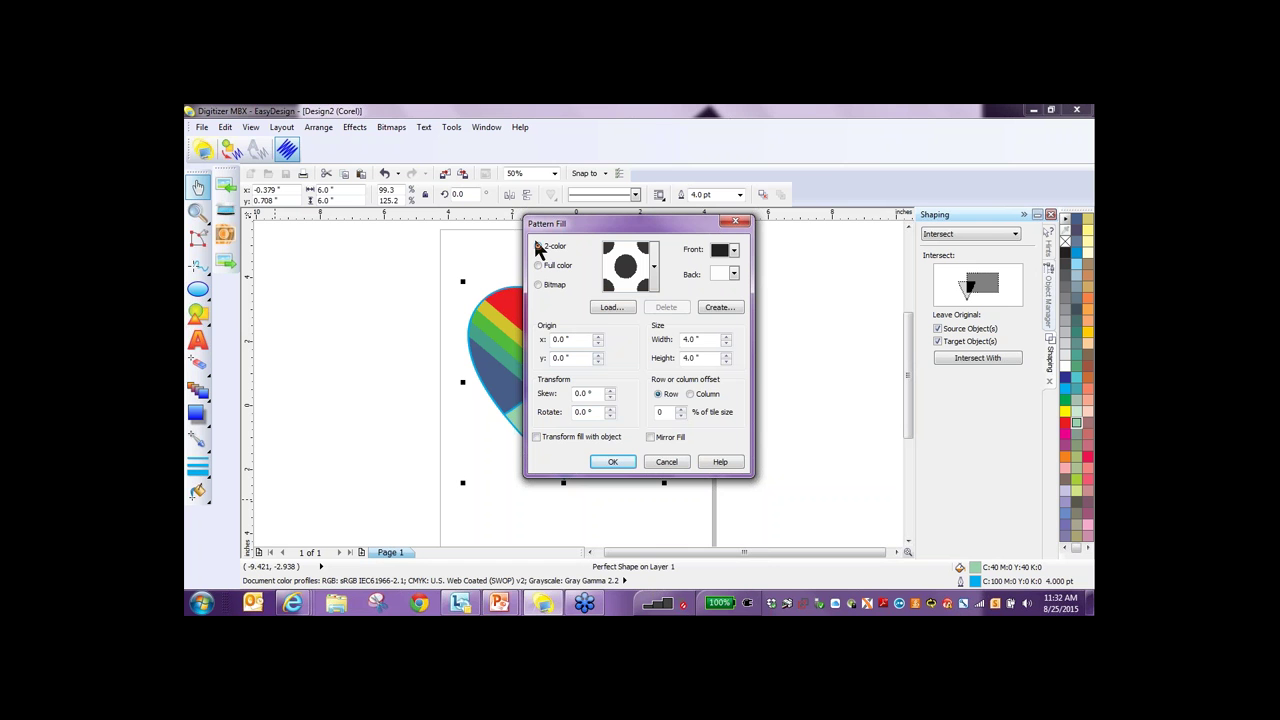
pyautogui.click(654, 268)
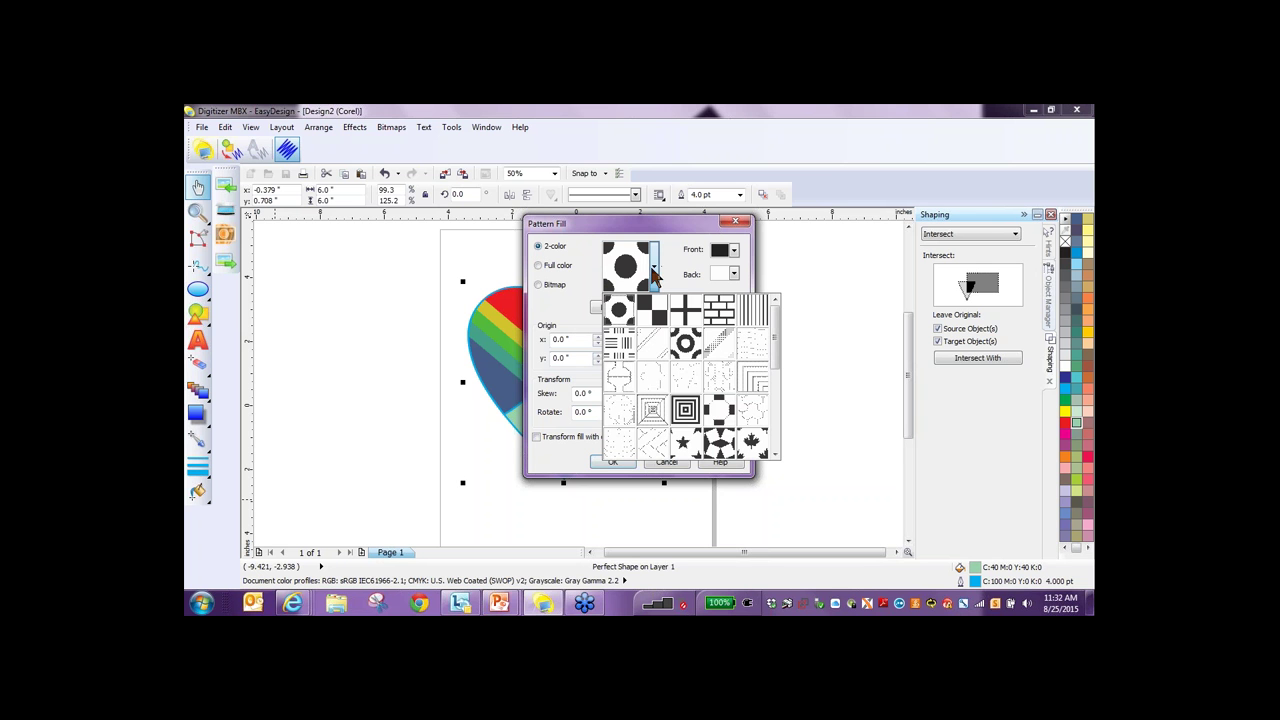
pyautogui.click(686, 416)
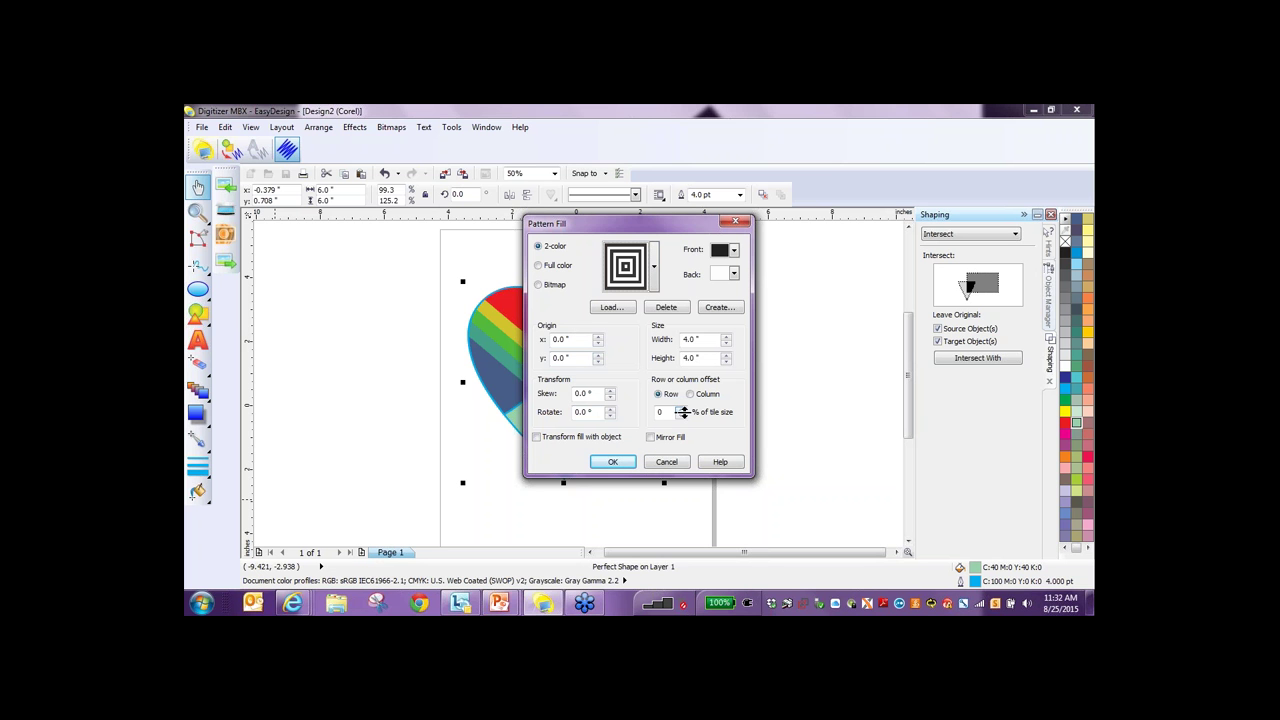
pyautogui.click(734, 254)
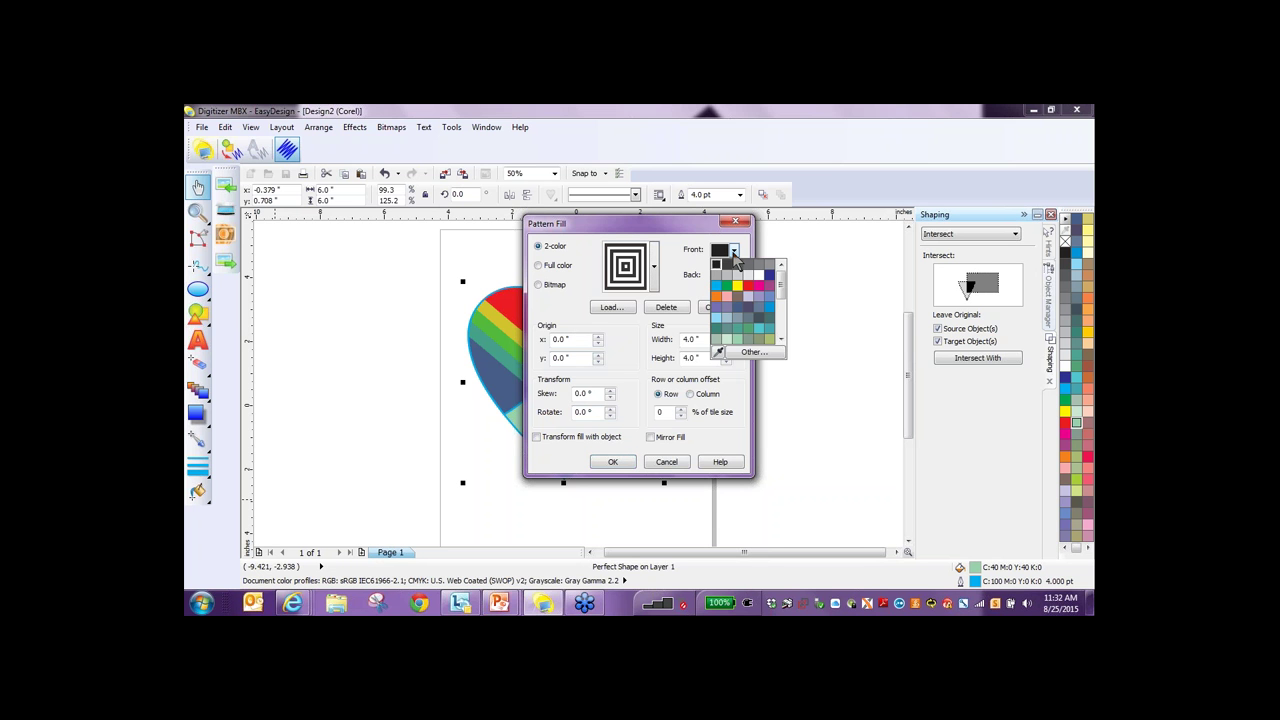
pyautogui.click(729, 311)
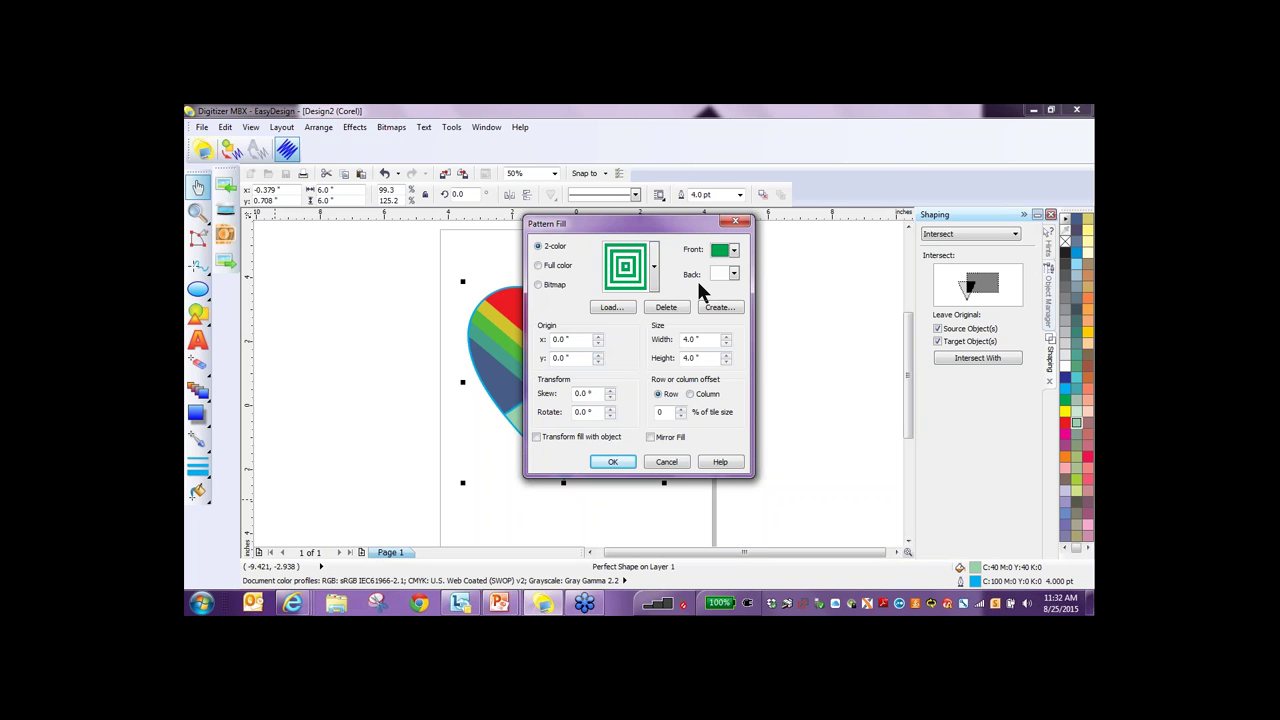
# Set the concentric-square pattern to 1.5 inches wide and high with a 50% row offset and apply it to the bottom section.
pyautogui.doubleClick(692, 339)
pyautogui.moveTo(630, 228); pyautogui.dragTo(802, 235)
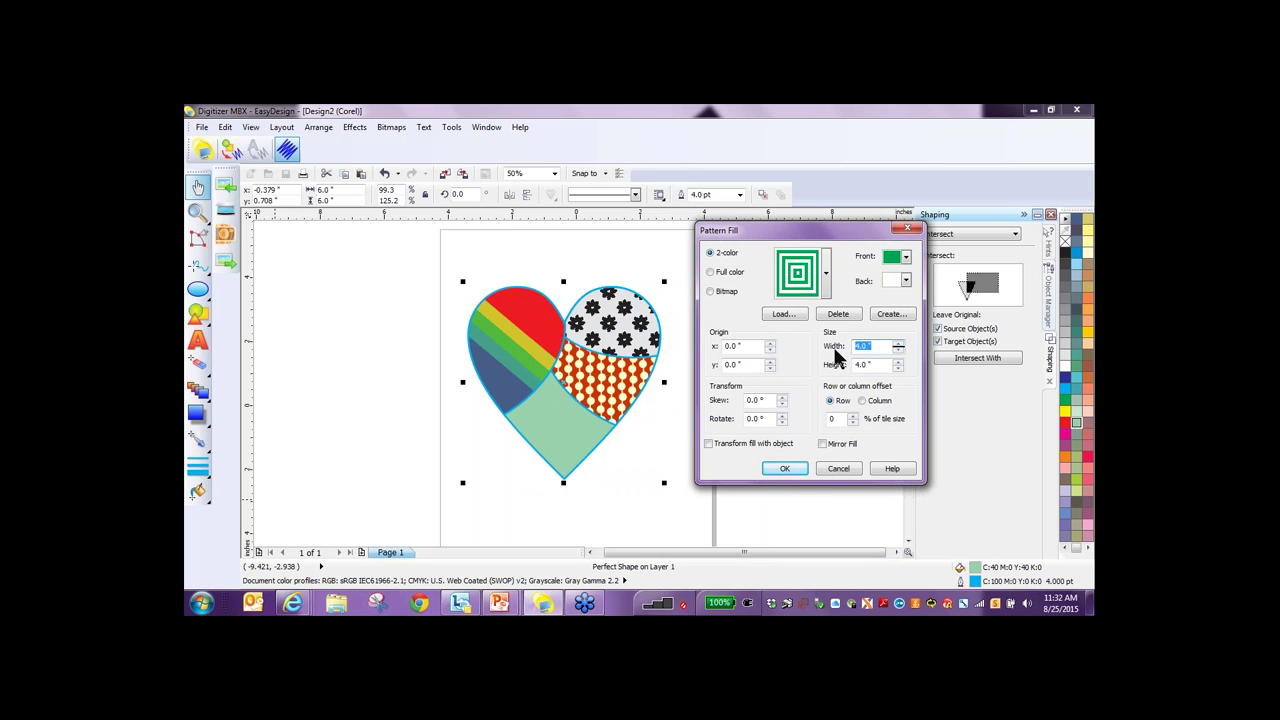
pyautogui.write('1.5')
pyautogui.press('Tab')
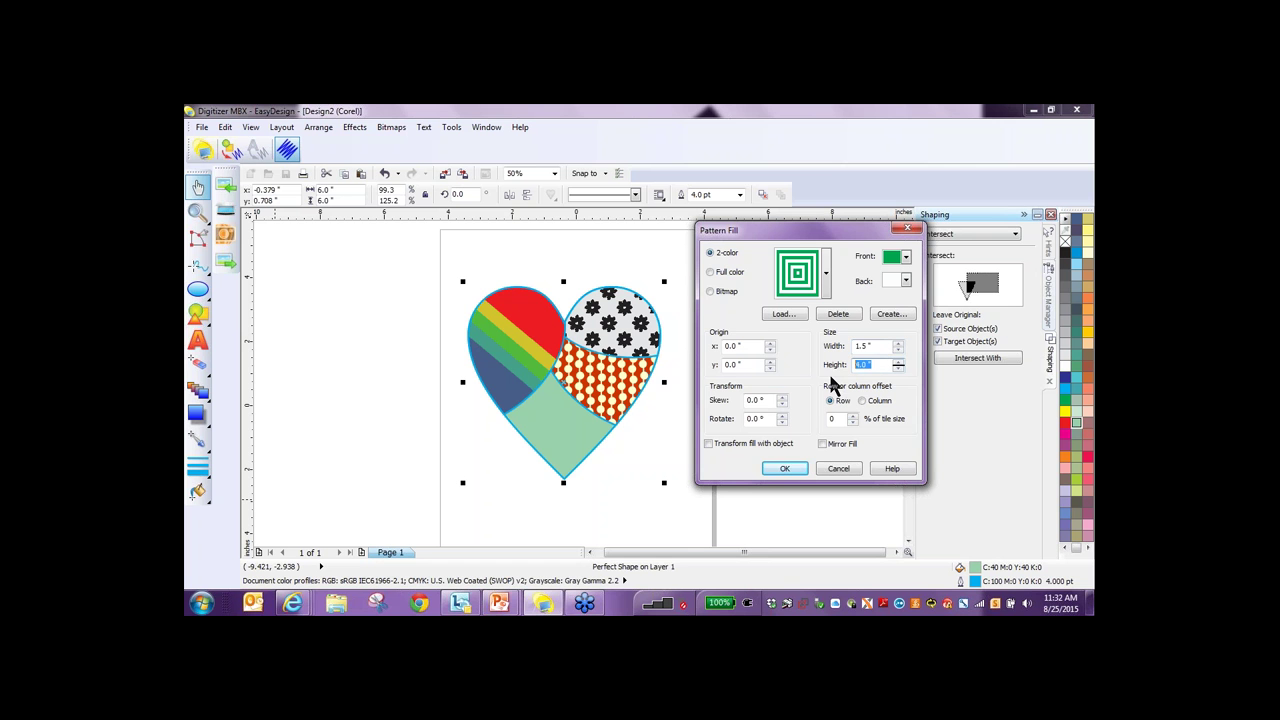
pyautogui.write('1.5')
pyautogui.doubleClick(843, 420)
pyautogui.write('50')
pyautogui.click(783, 469)
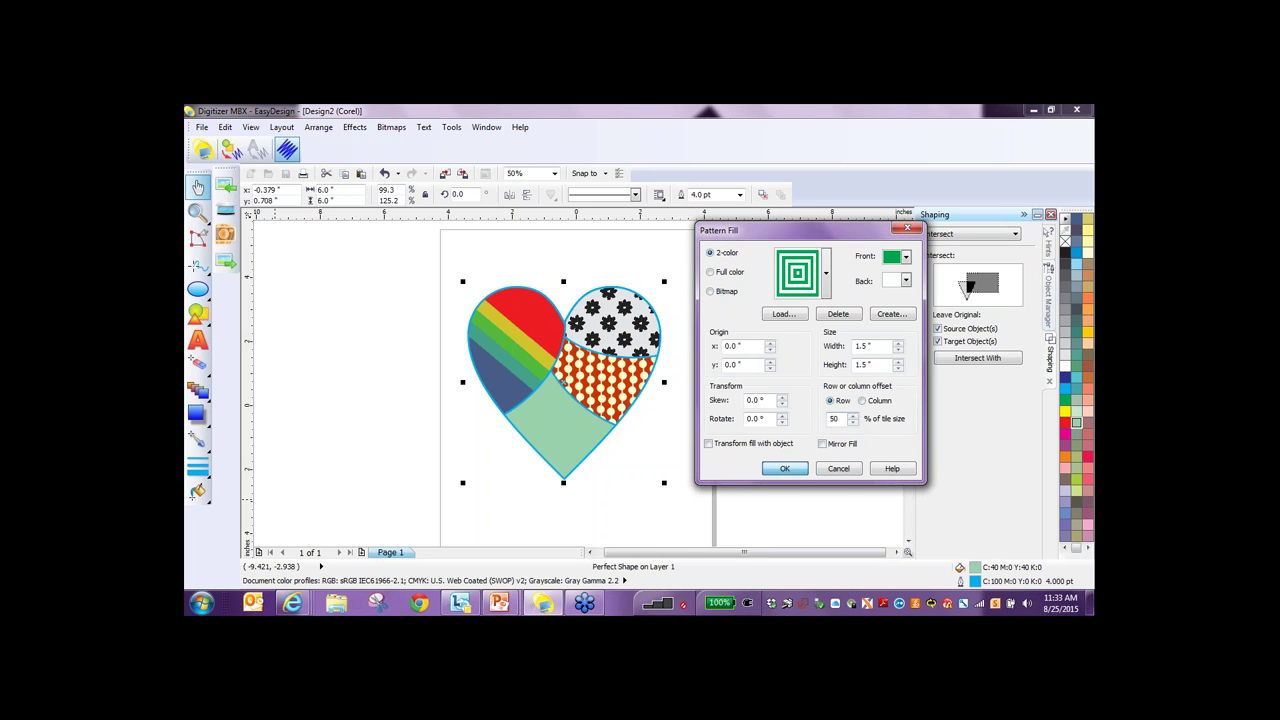
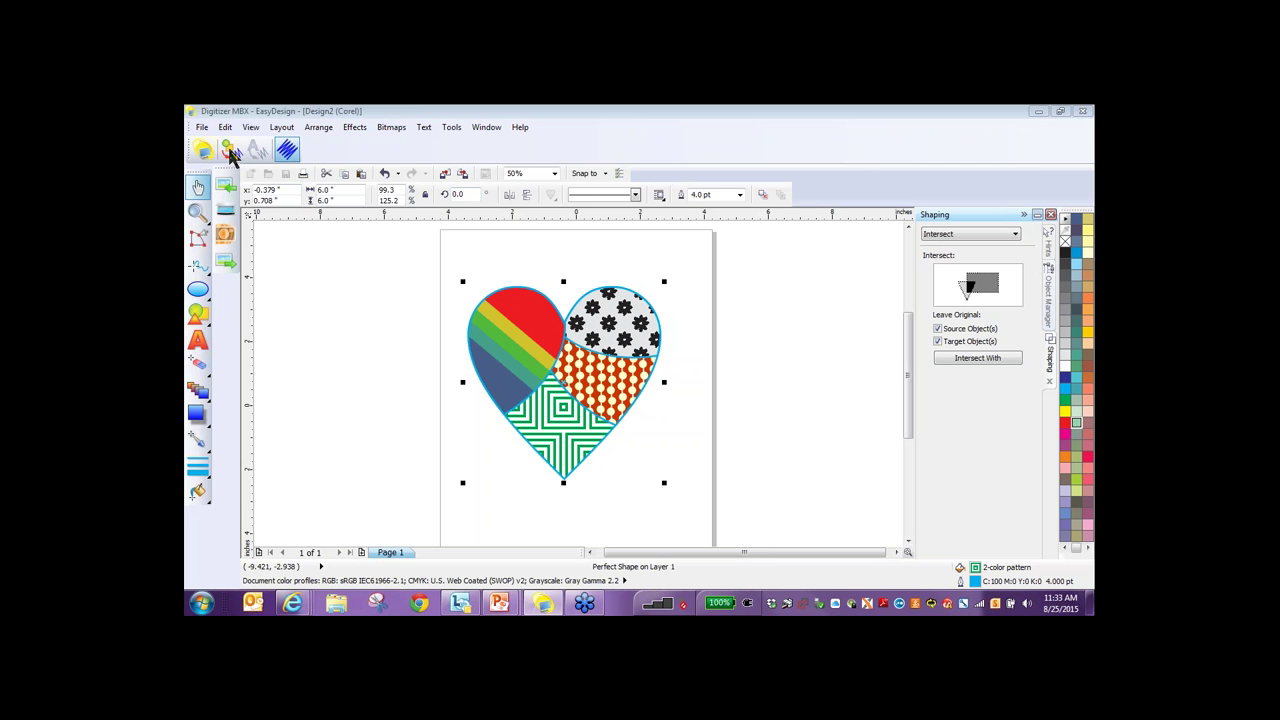
# Select all four heart sections and convert them to a 300 dpi CMYK Color (32-bit) bitmap with anti-aliasing and a transparent background.
pyautogui.click(329, 329)
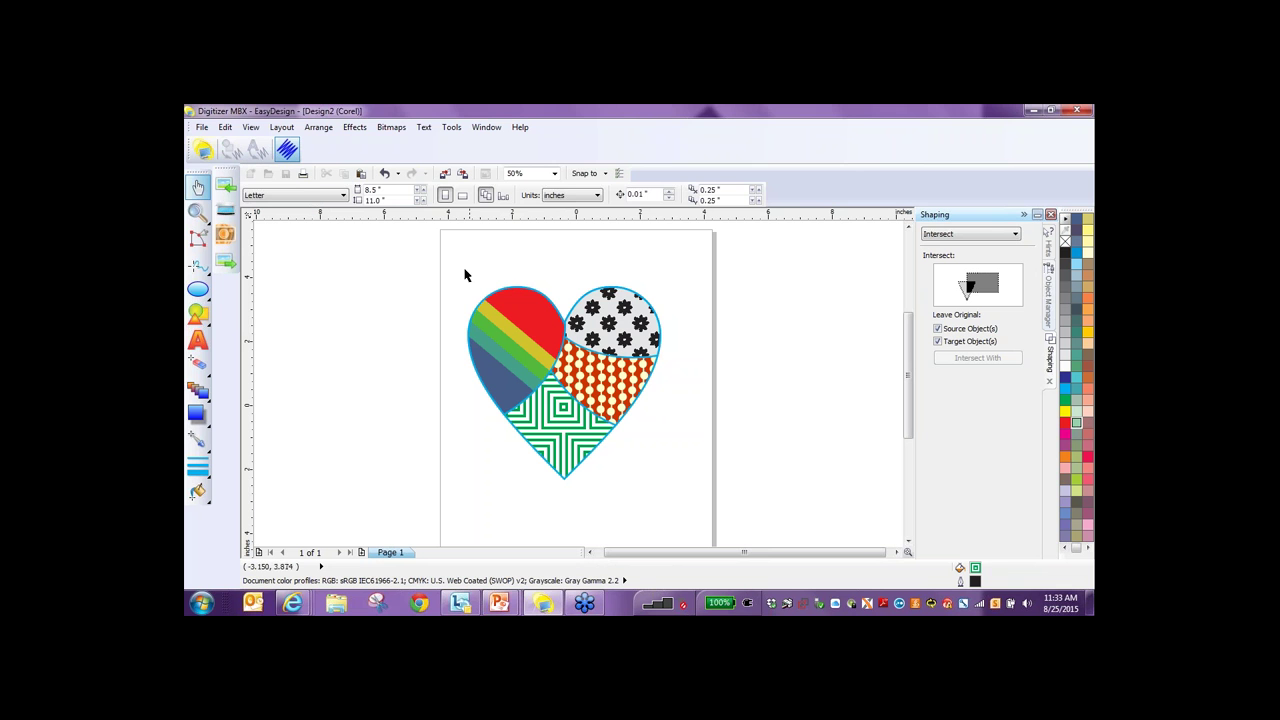
pyautogui.press('x')
pyautogui.moveTo(442, 254)
pyautogui.mouseDown()
pyautogui.moveTo(563, 286)
pyautogui.moveTo(681, 421)
pyautogui.mouseUp()
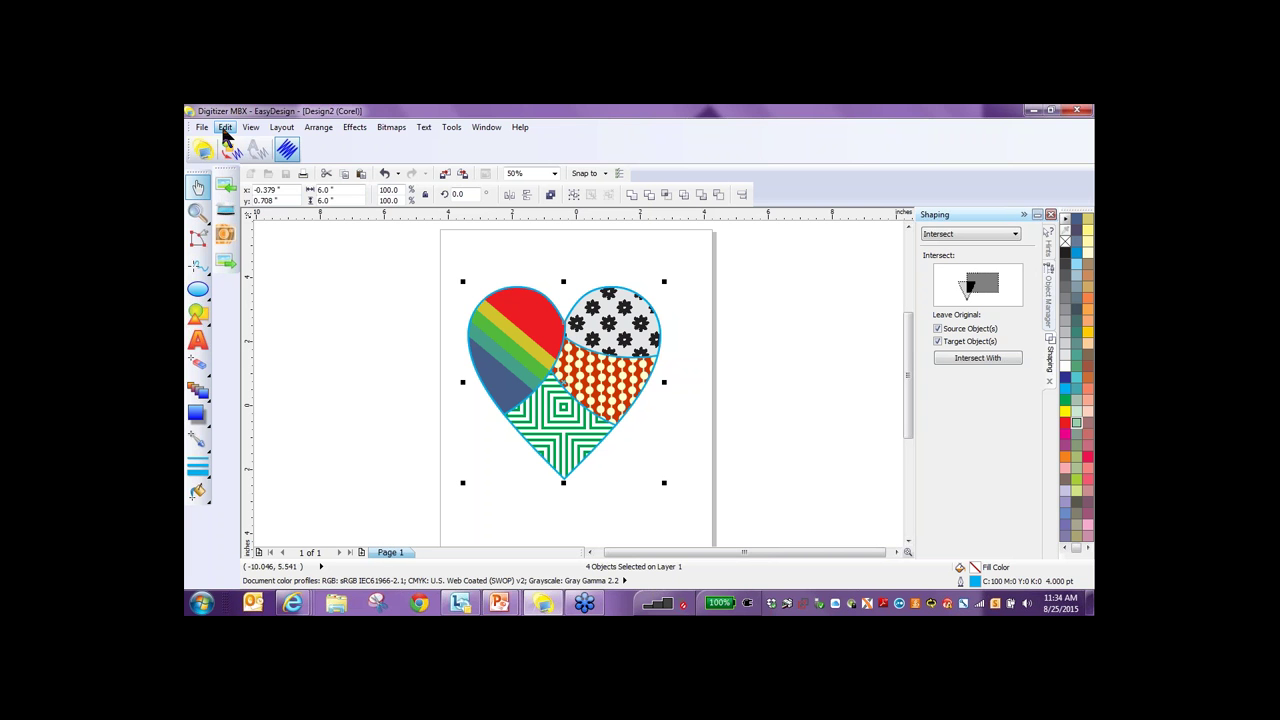
pyautogui.click(398, 136)
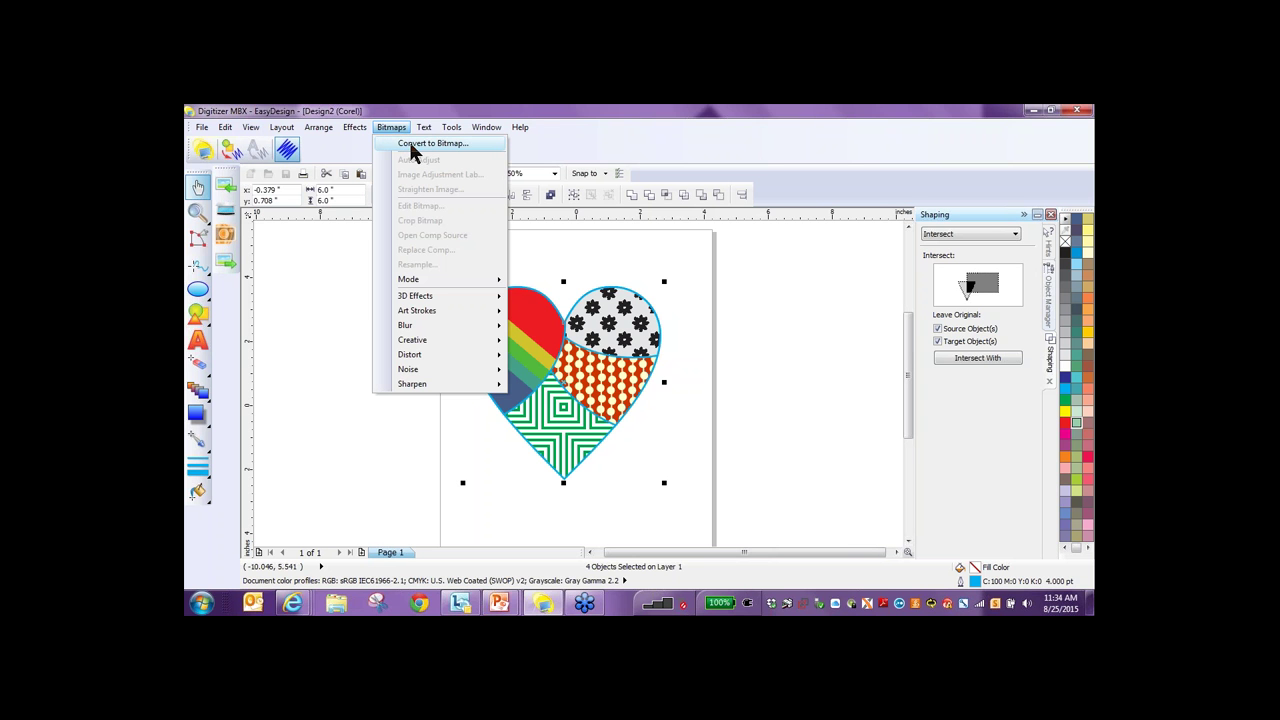
pyautogui.click(410, 143)
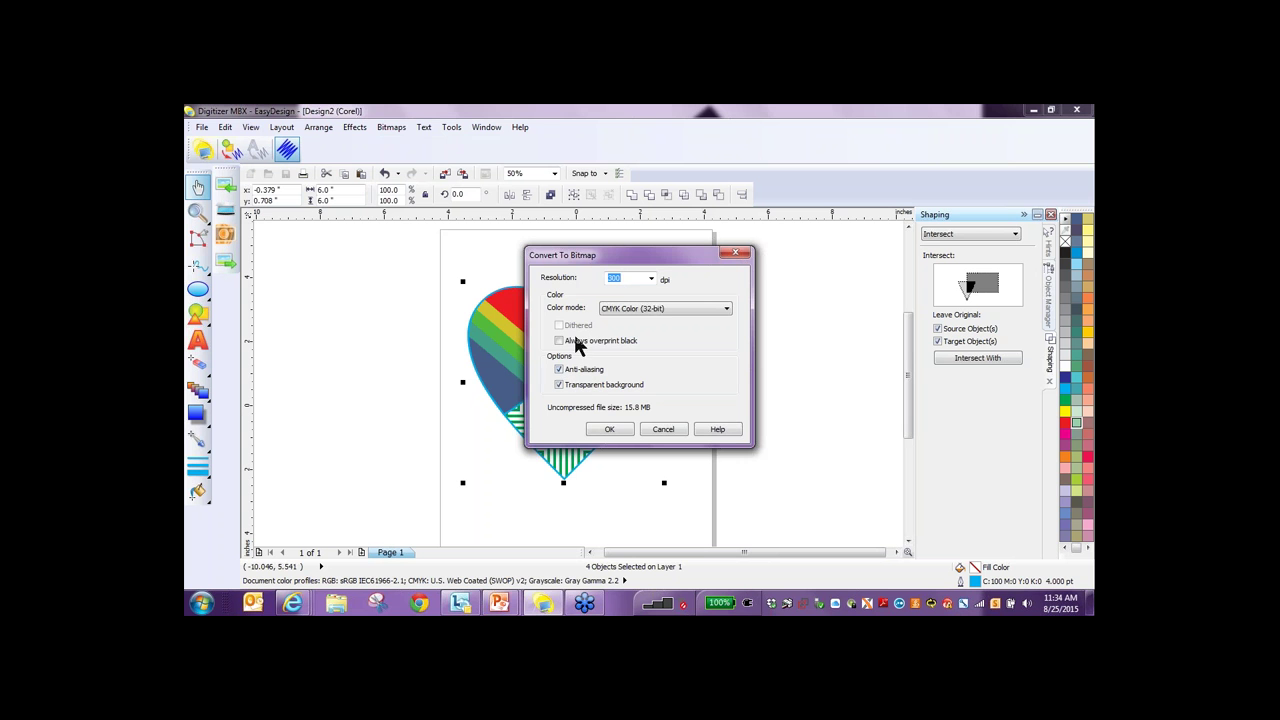
pyautogui.moveTo(632, 258); pyautogui.dragTo(780, 251)
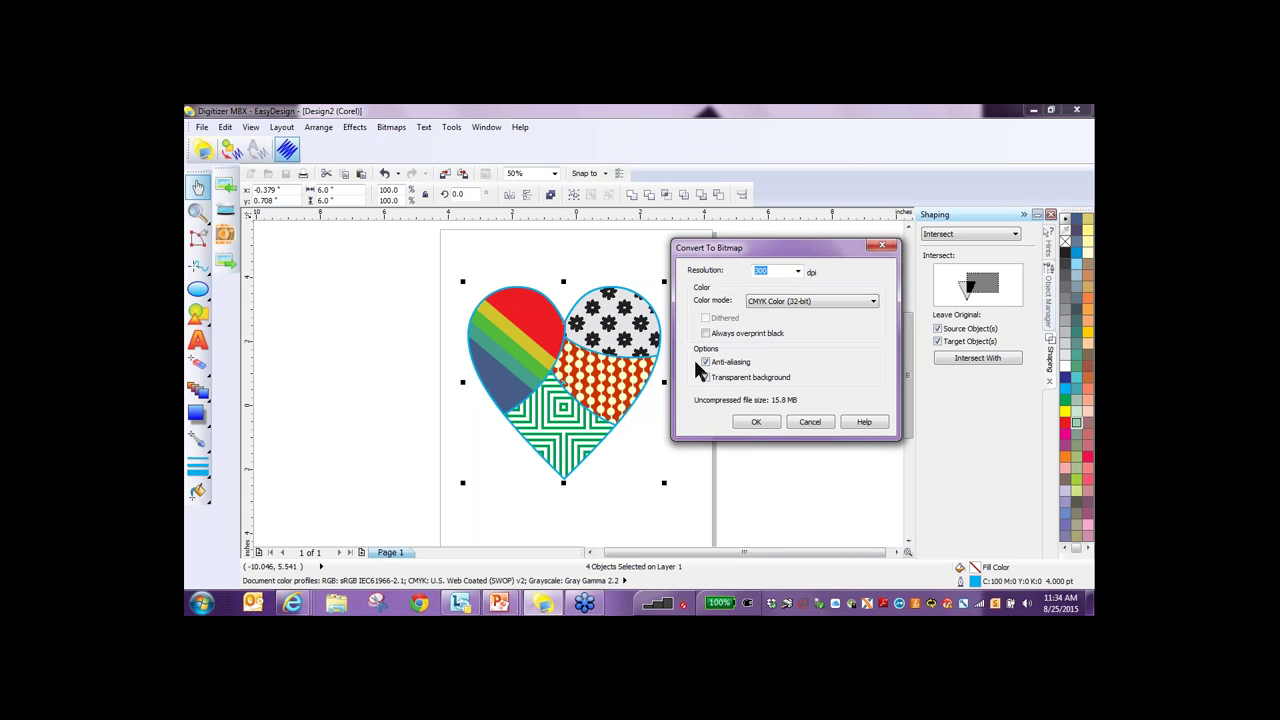
pyautogui.click(758, 421)
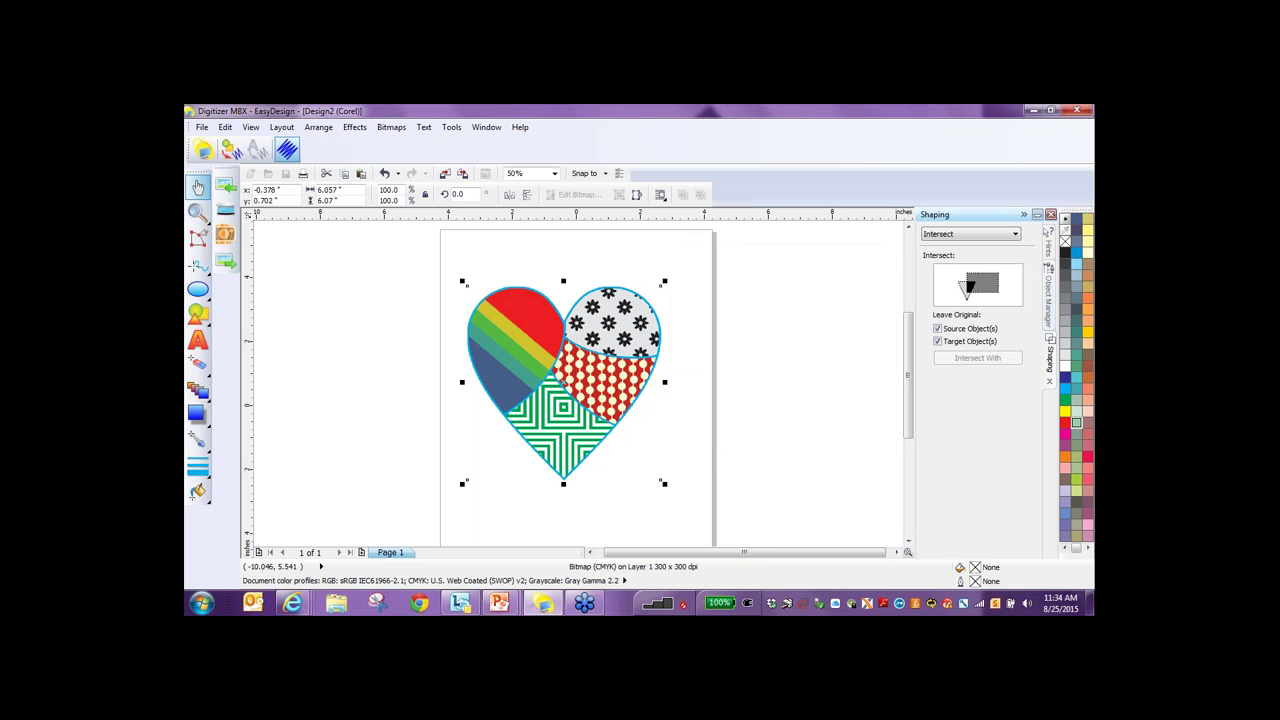
# Examine the bitmap's edge pixels up close where the blue outline separates the green and red sections.
pyautogui.scroll(10, 587, 410)
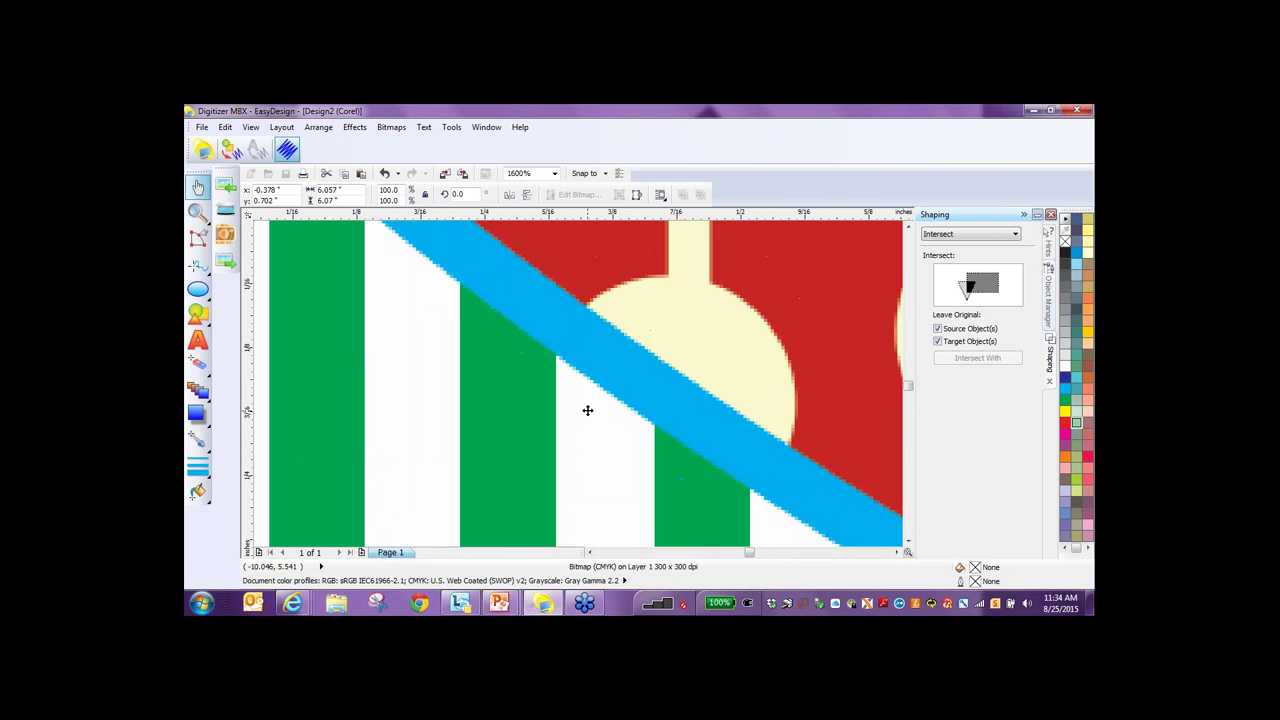
pyautogui.scroll(2, 587, 410)
pyautogui.scroll(1, 677, 297)
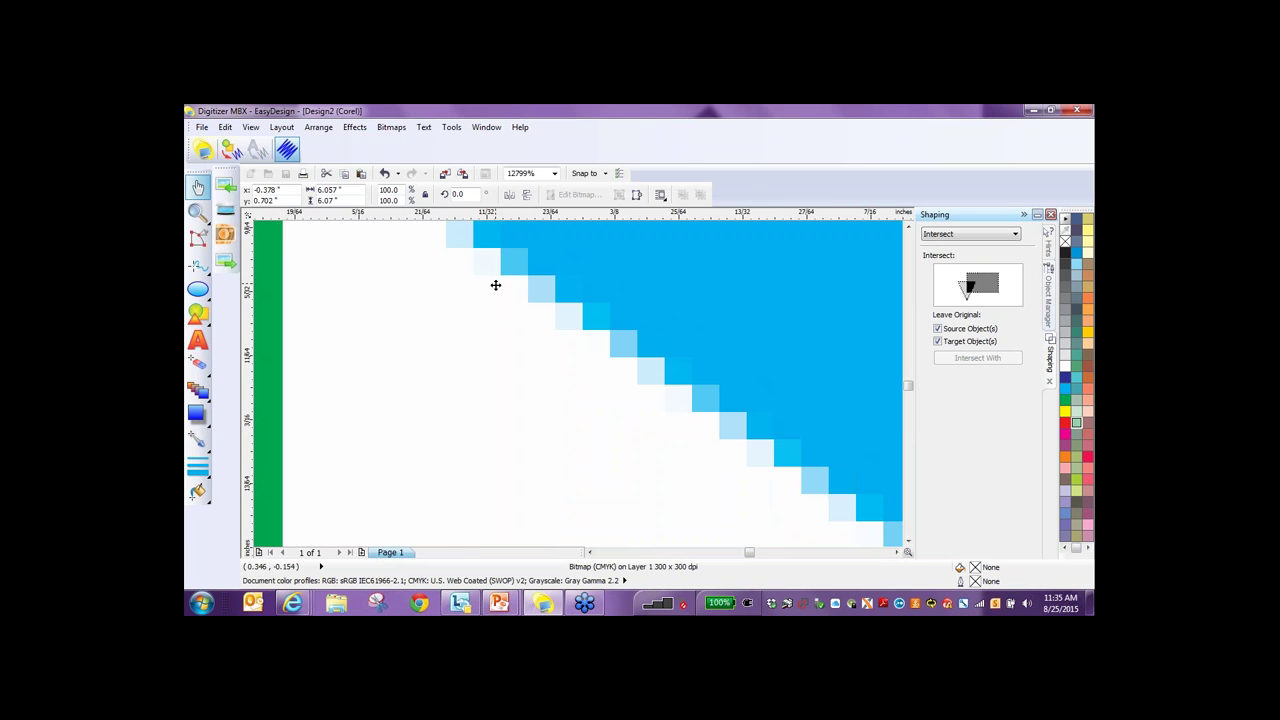
pyautogui.scroll(-3, 495, 285)
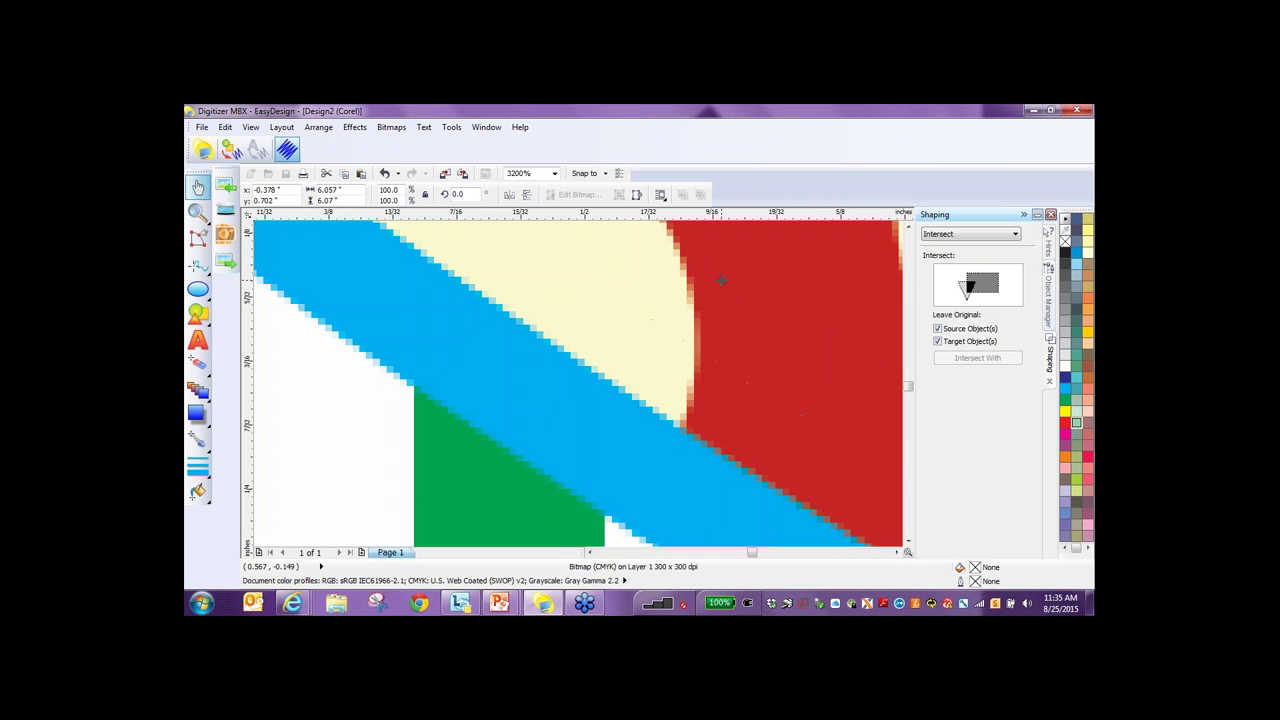
pyautogui.scroll(2, 720, 281)
pyautogui.scroll(-2, 659, 286)
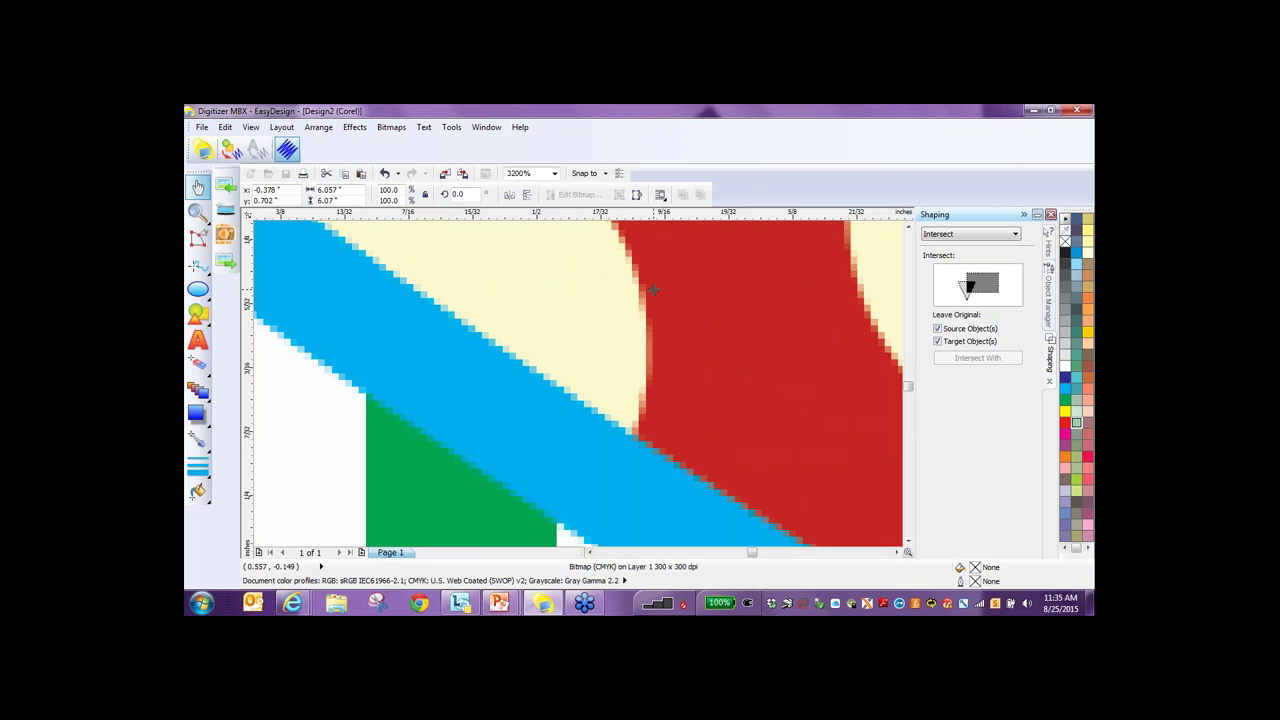
pyautogui.scroll(-5, 653, 290)
# Undo the bitmap conversion and examine the same blue outline's edges up close in the vector artwork.
pyautogui.hotkey('ctrl', 'a')
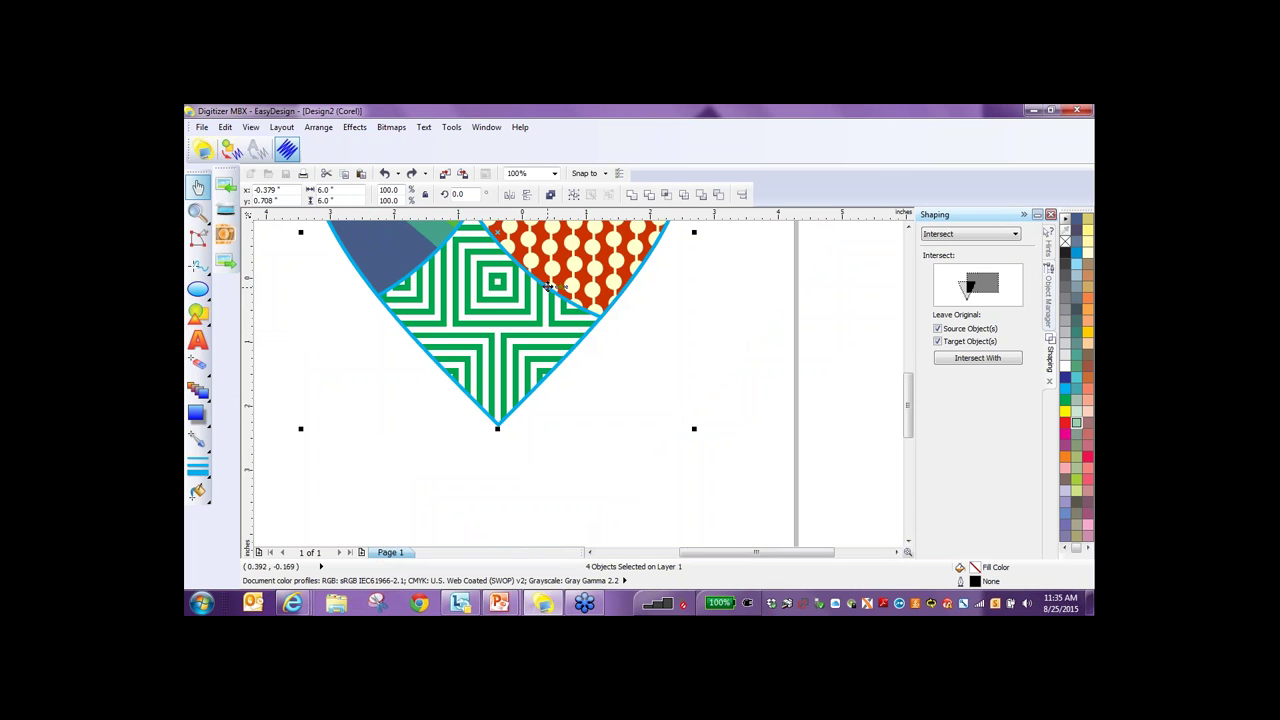
pyautogui.scroll(6, 547, 285)
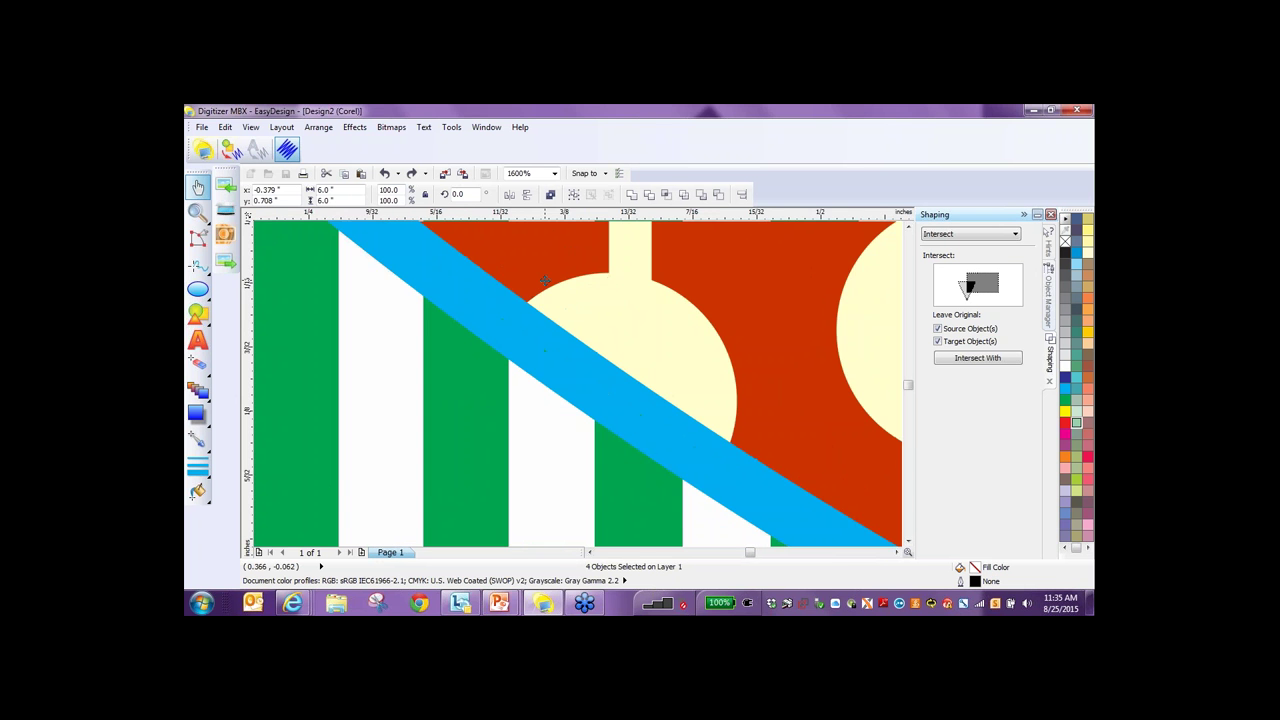
pyautogui.scroll(-1, 431, 347)
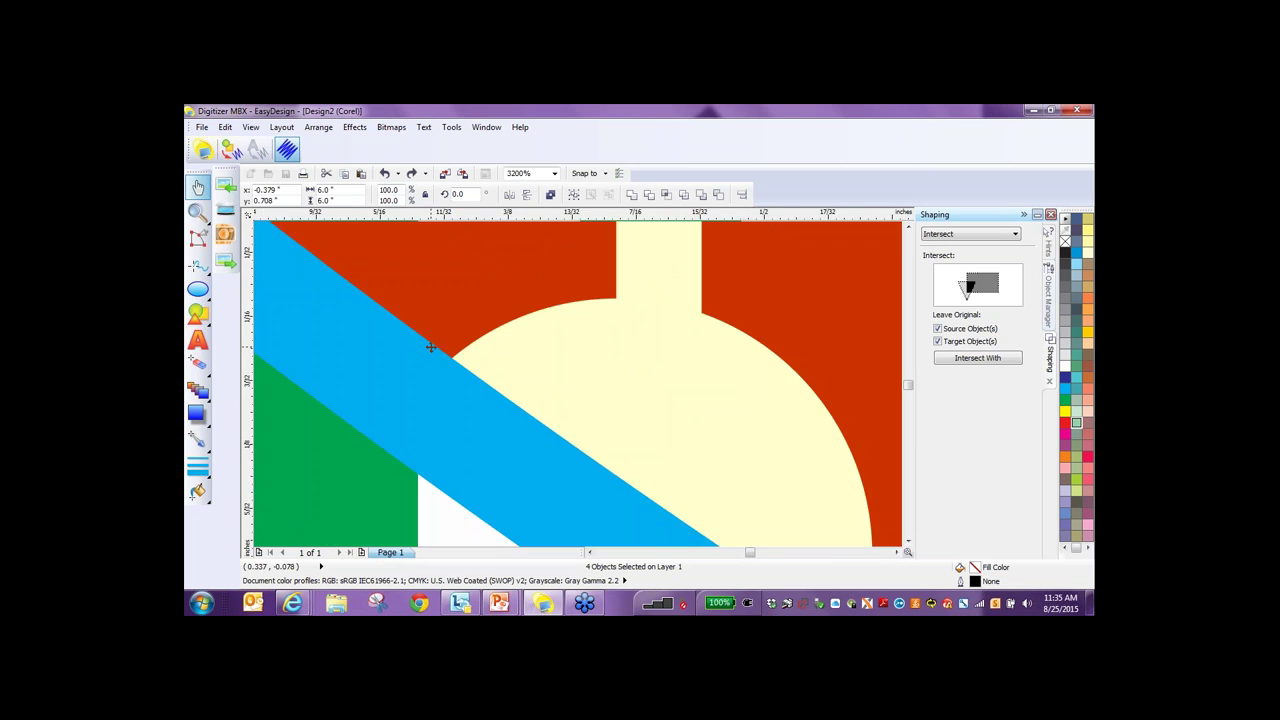
pyautogui.scroll(-4, 431, 347)
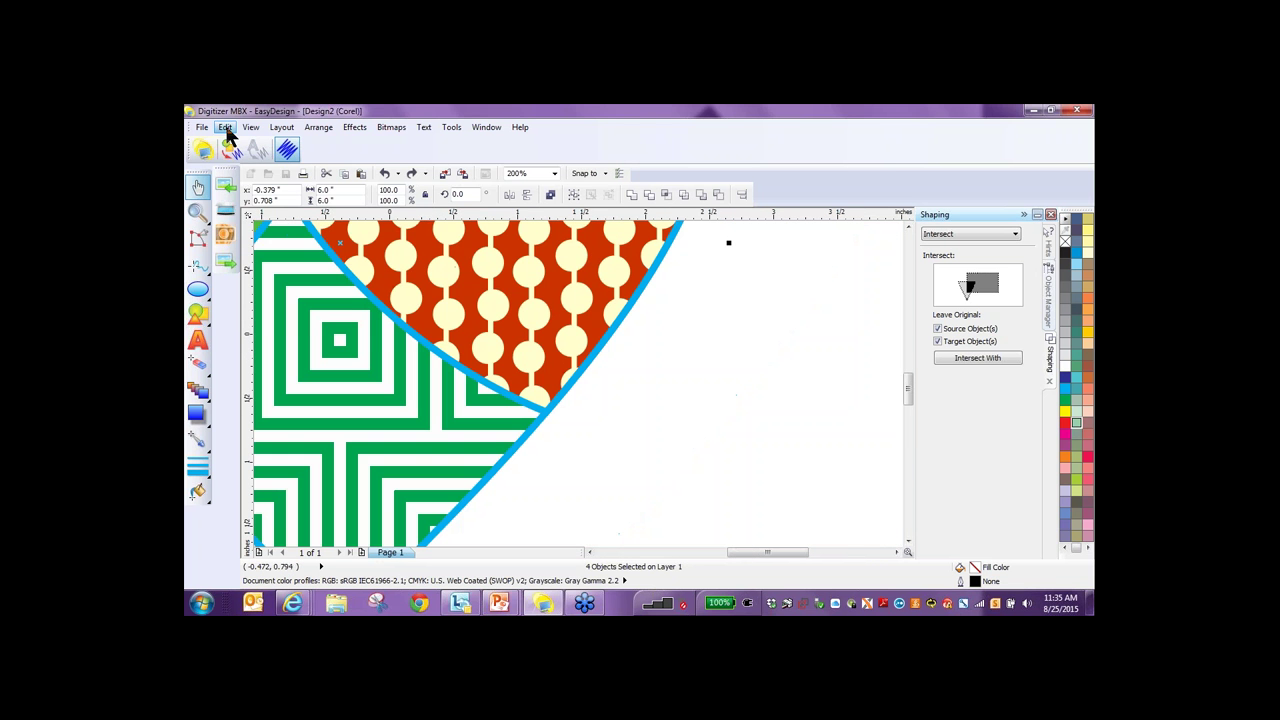
# Convert the four heart sections to a 300 dpi CMYK Color (32-bit) bitmap with a transparent background and without anti-aliasing.
pyautogui.click(226, 129)
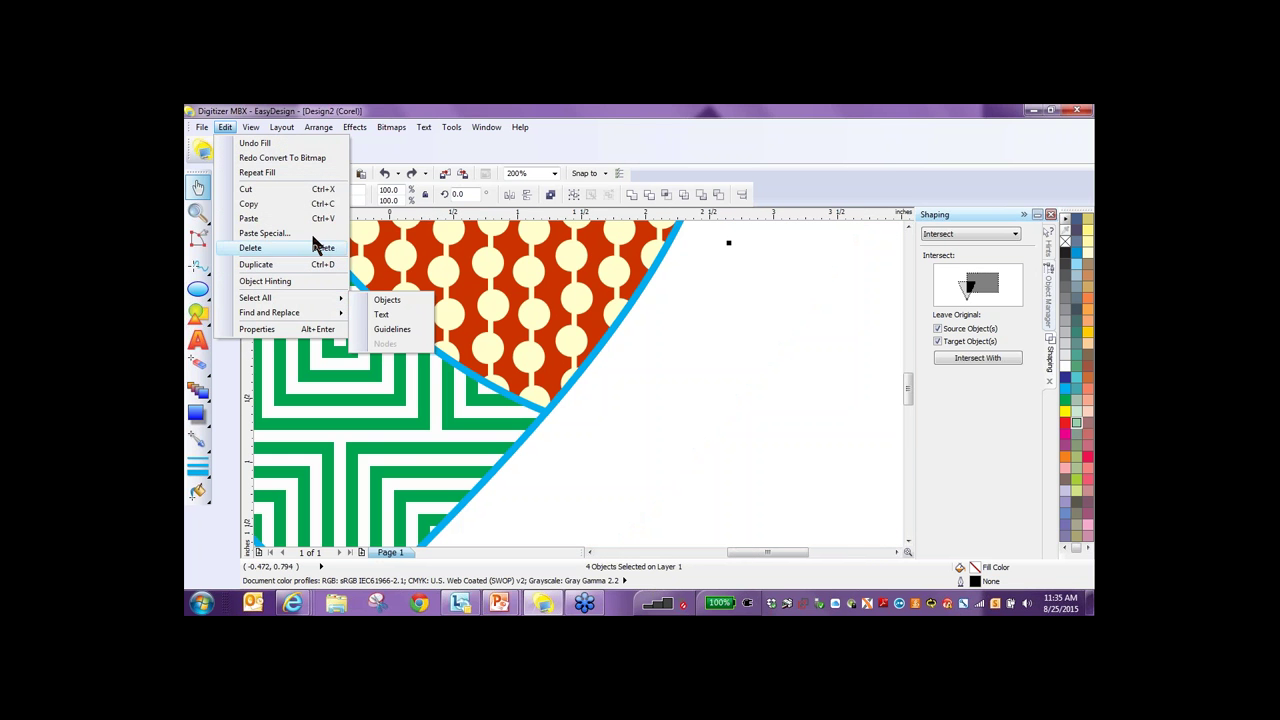
pyautogui.moveTo(391, 127)
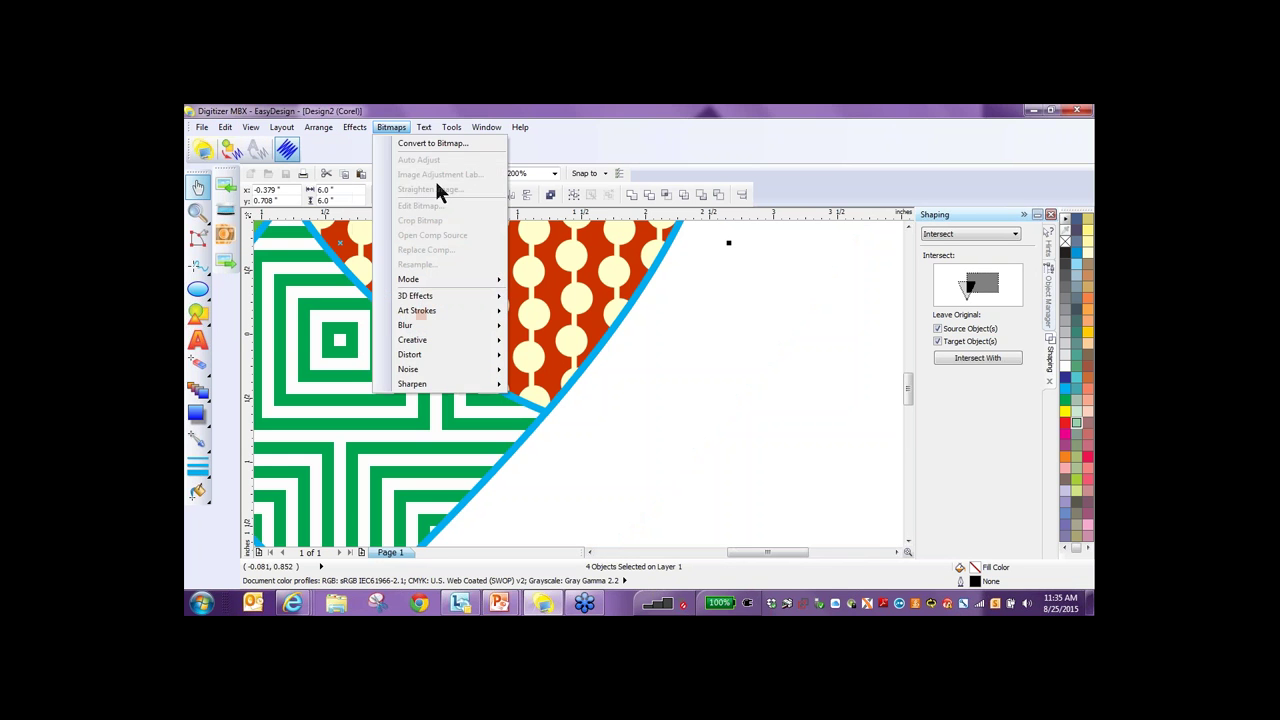
pyautogui.click(443, 141)
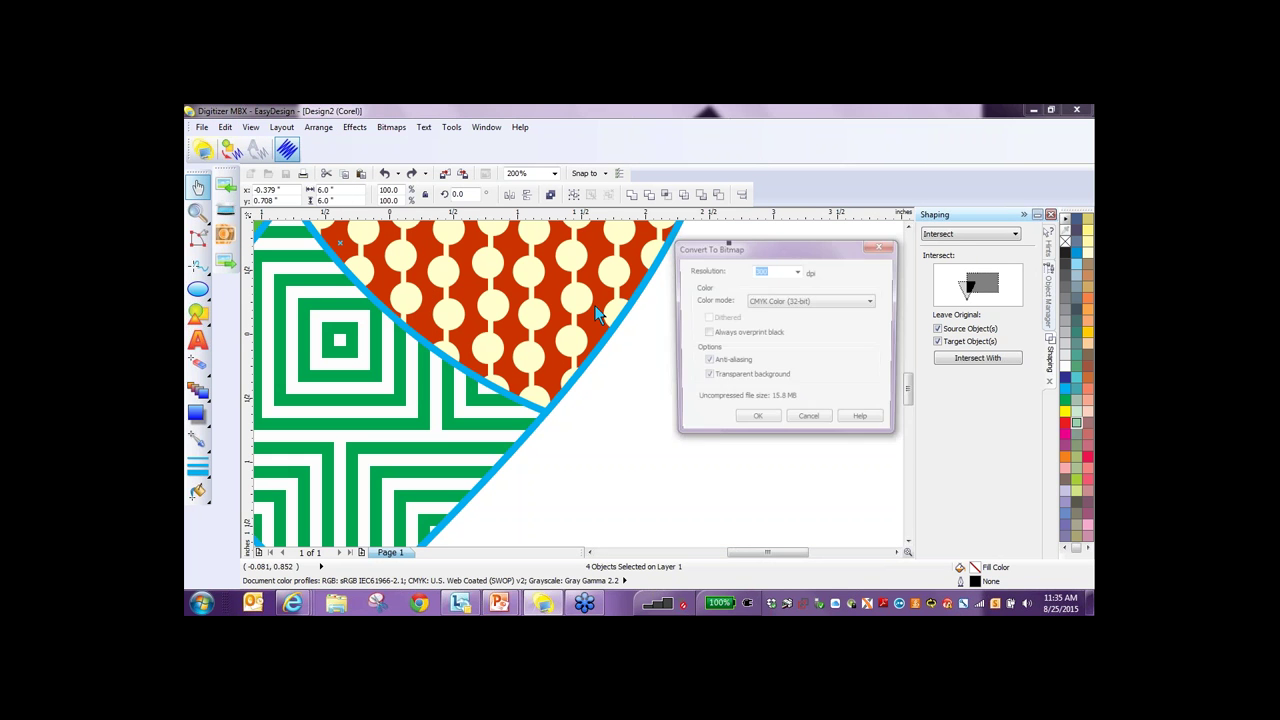
pyautogui.click(705, 362)
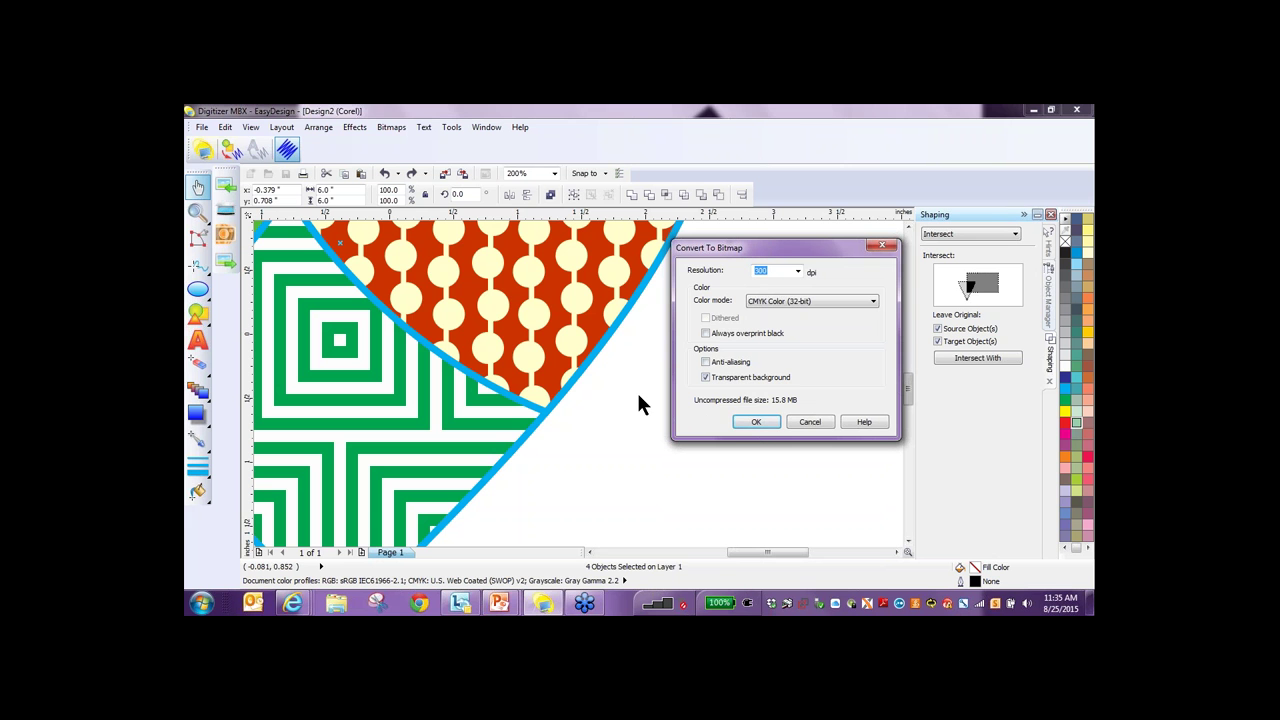
pyautogui.click(757, 423)
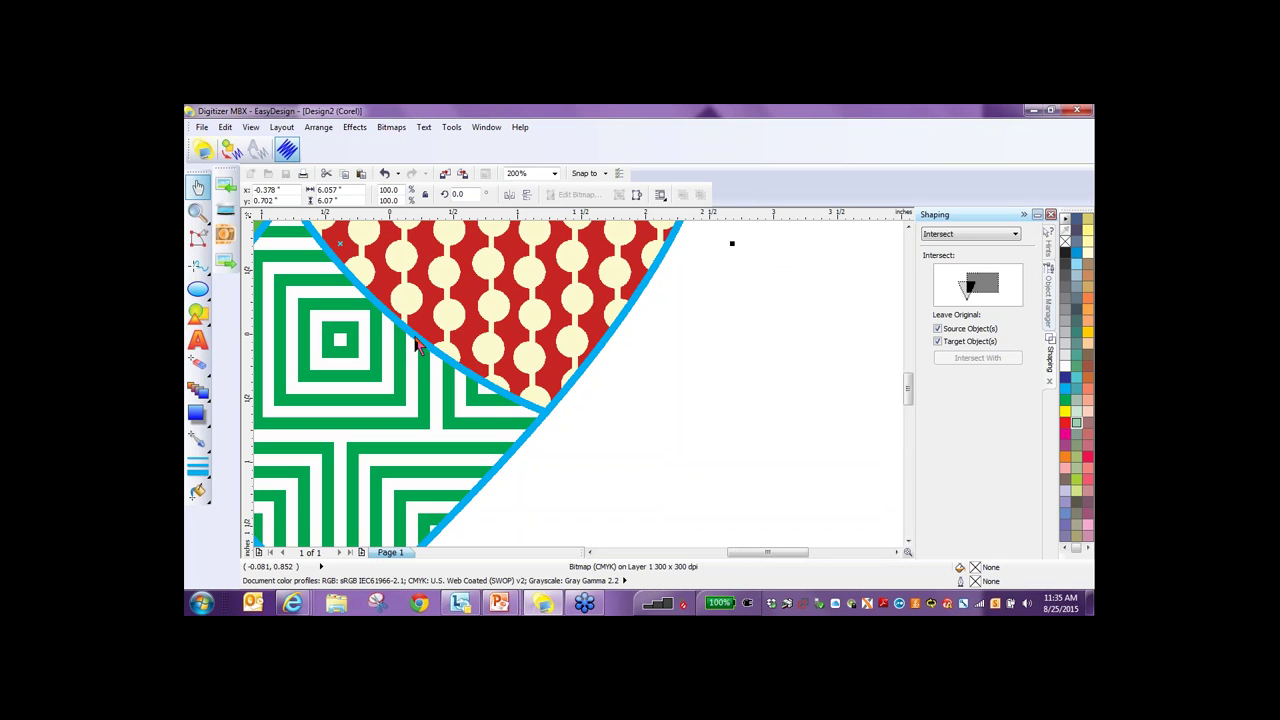
# Examine the new bitmap's pixel edges up close where the blue outline borders the red section.
pyautogui.scroll(1, 418, 345)
pyautogui.scroll(5, 430, 340)
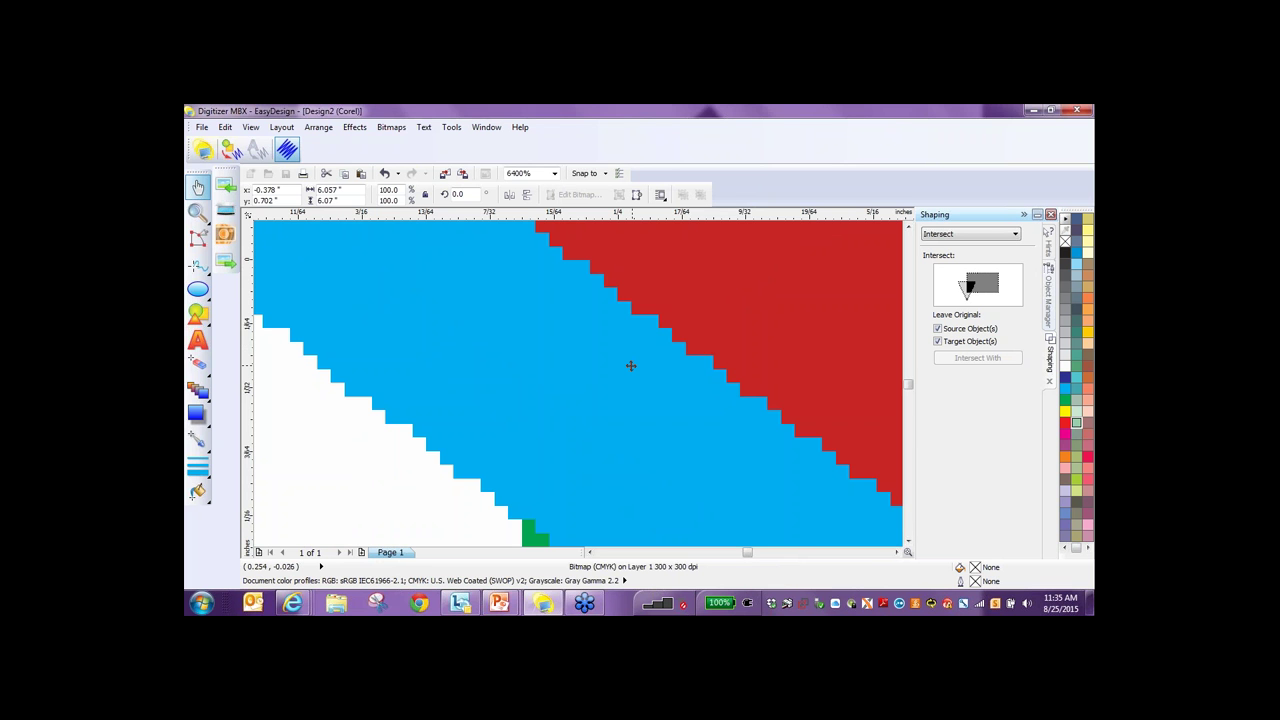
pyautogui.scroll(-3, 626, 362)
pyautogui.scroll(-3, 624, 358)
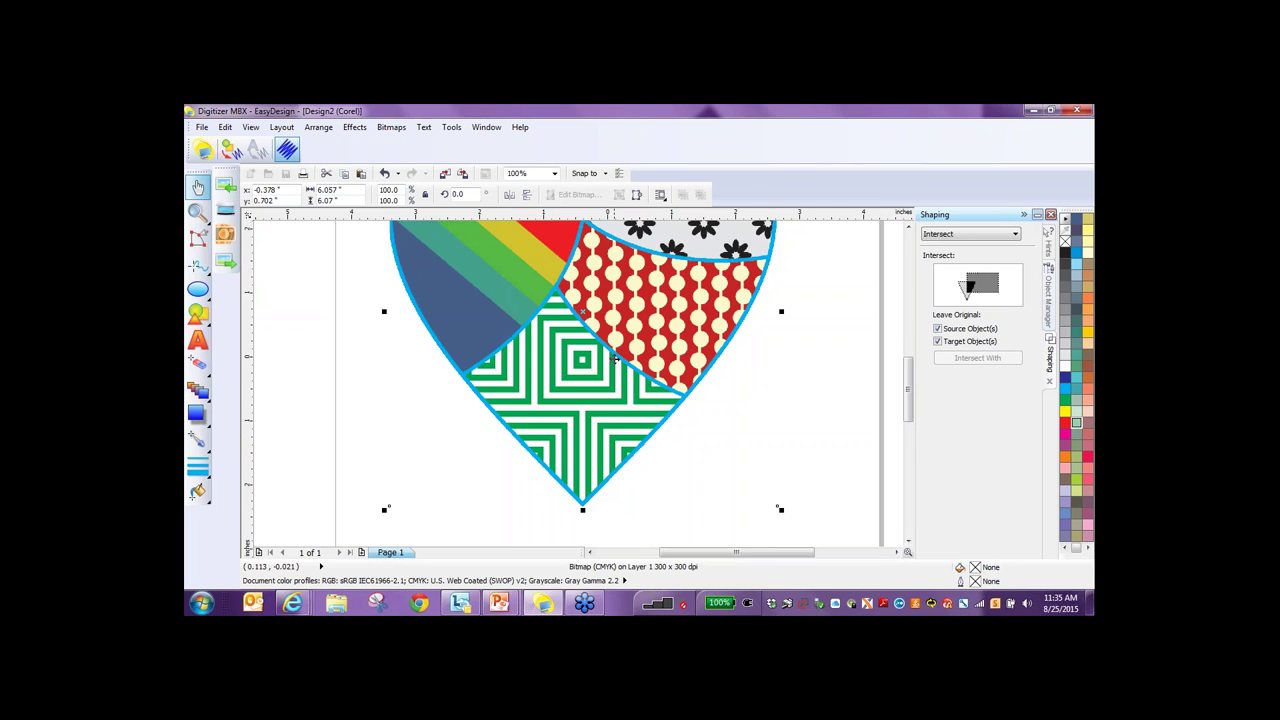
pyautogui.scroll(-1, 615, 359)
# Deselect the heart bitmap, switch to Embroidery Mode and display the image there.
pyautogui.click(198, 365)
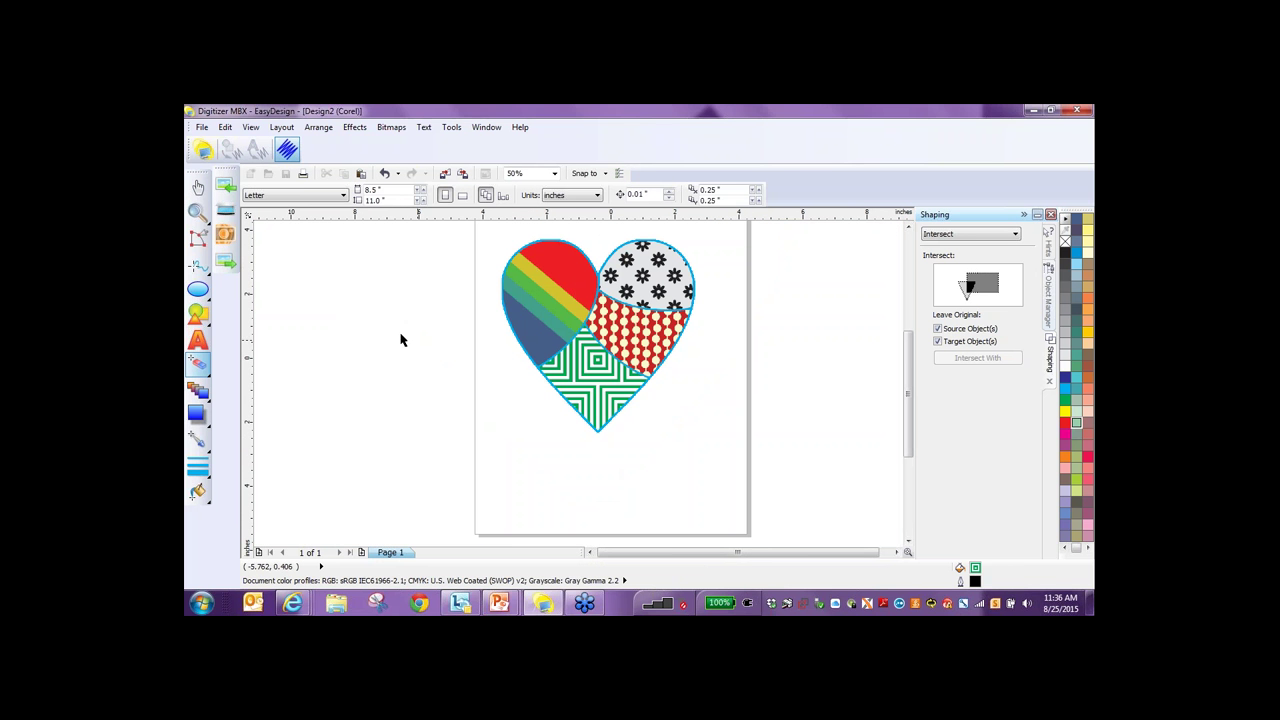
pyautogui.click(198, 187)
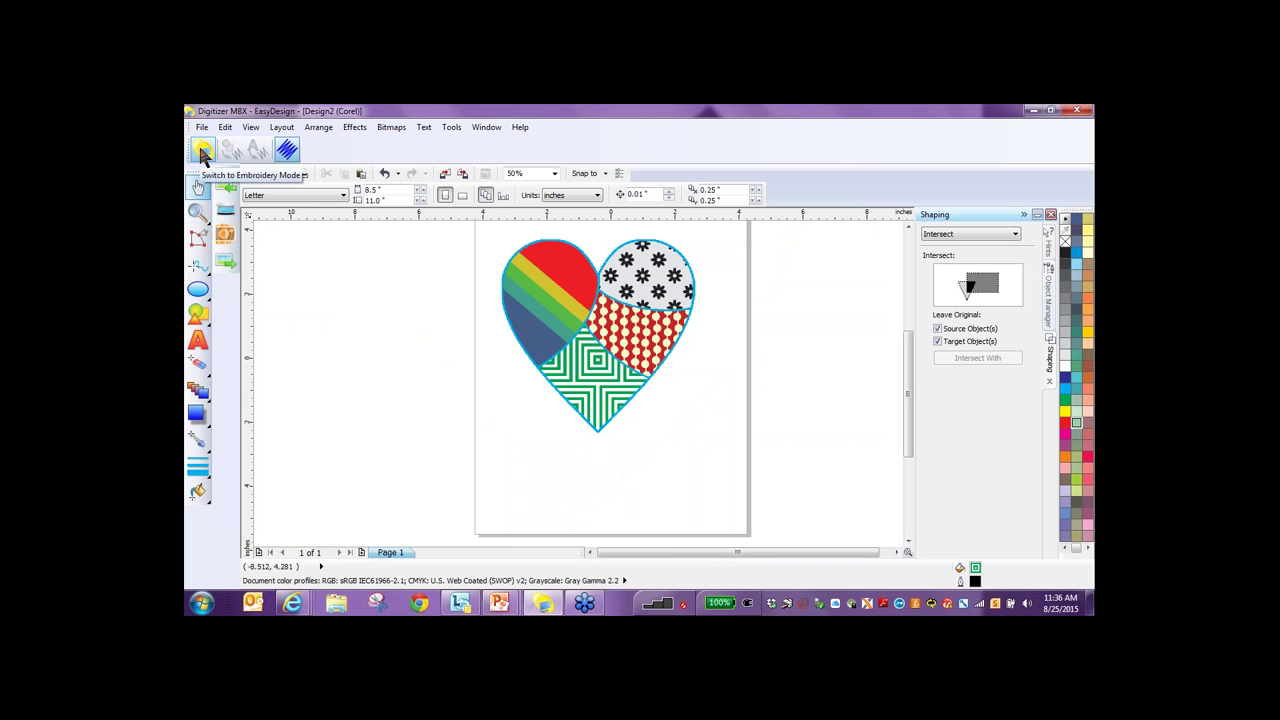
pyautogui.click(200, 149)
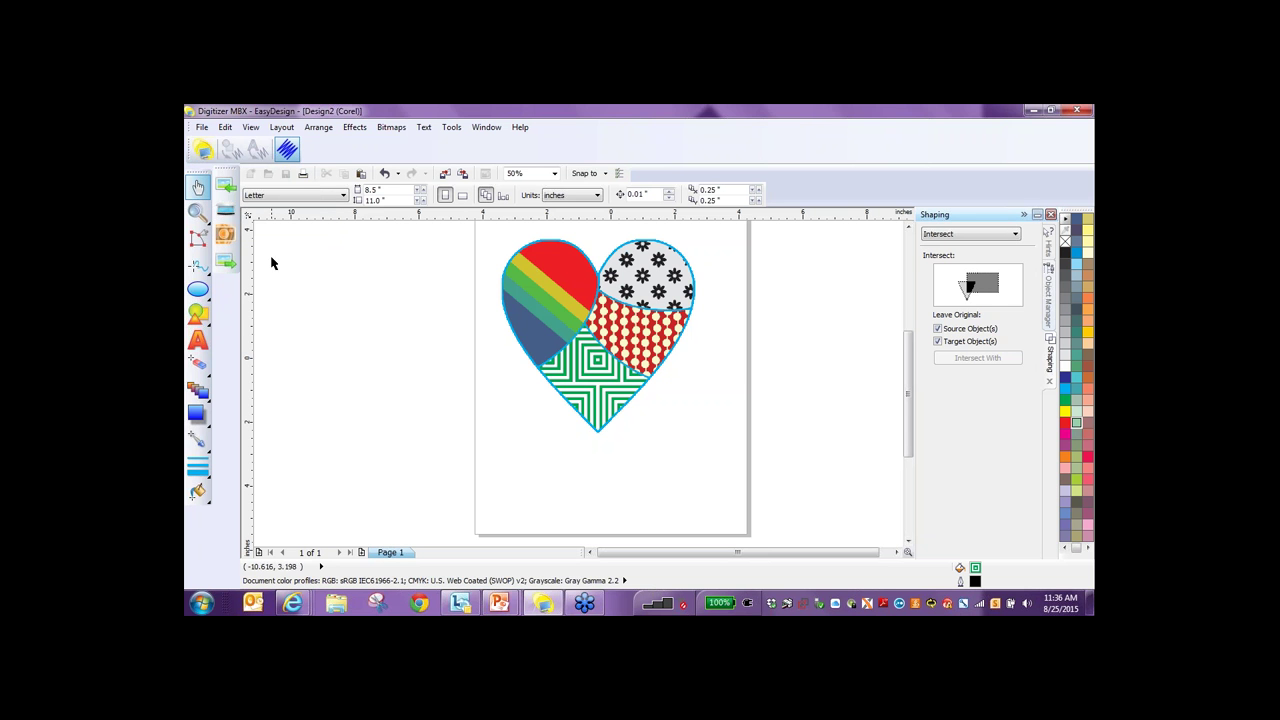
pyautogui.click(201, 150)
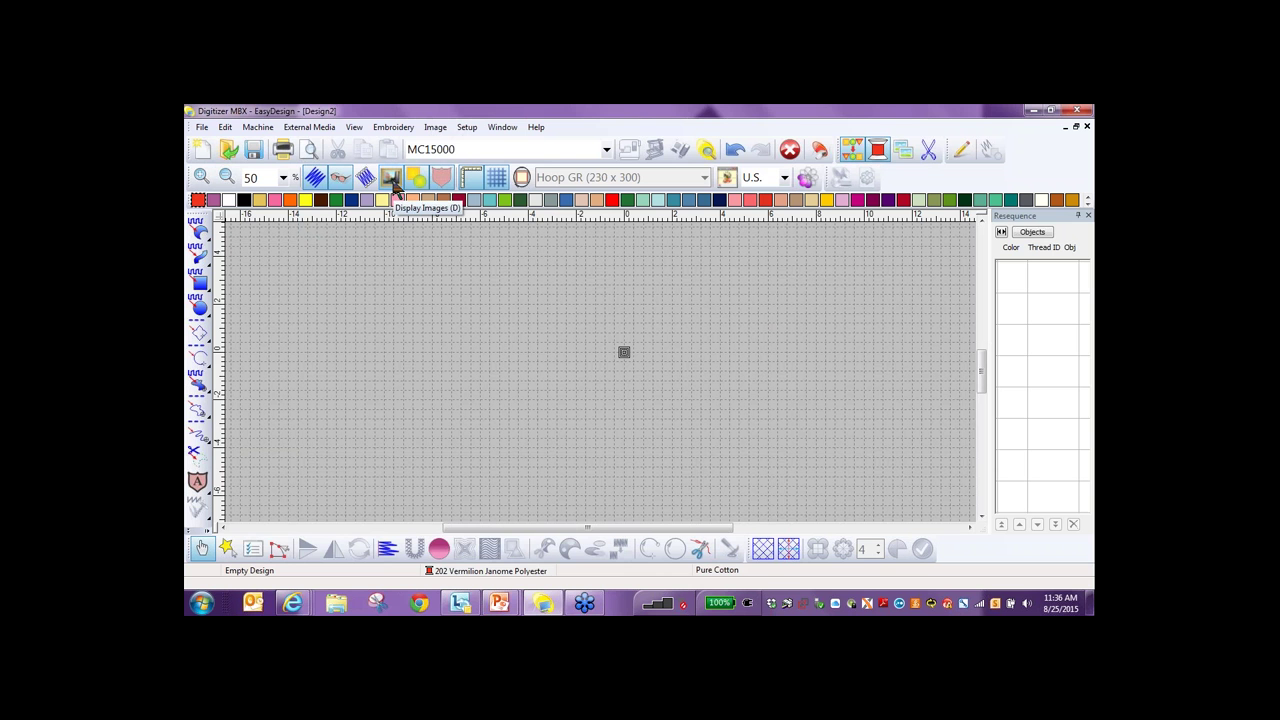
pyautogui.click(391, 181)
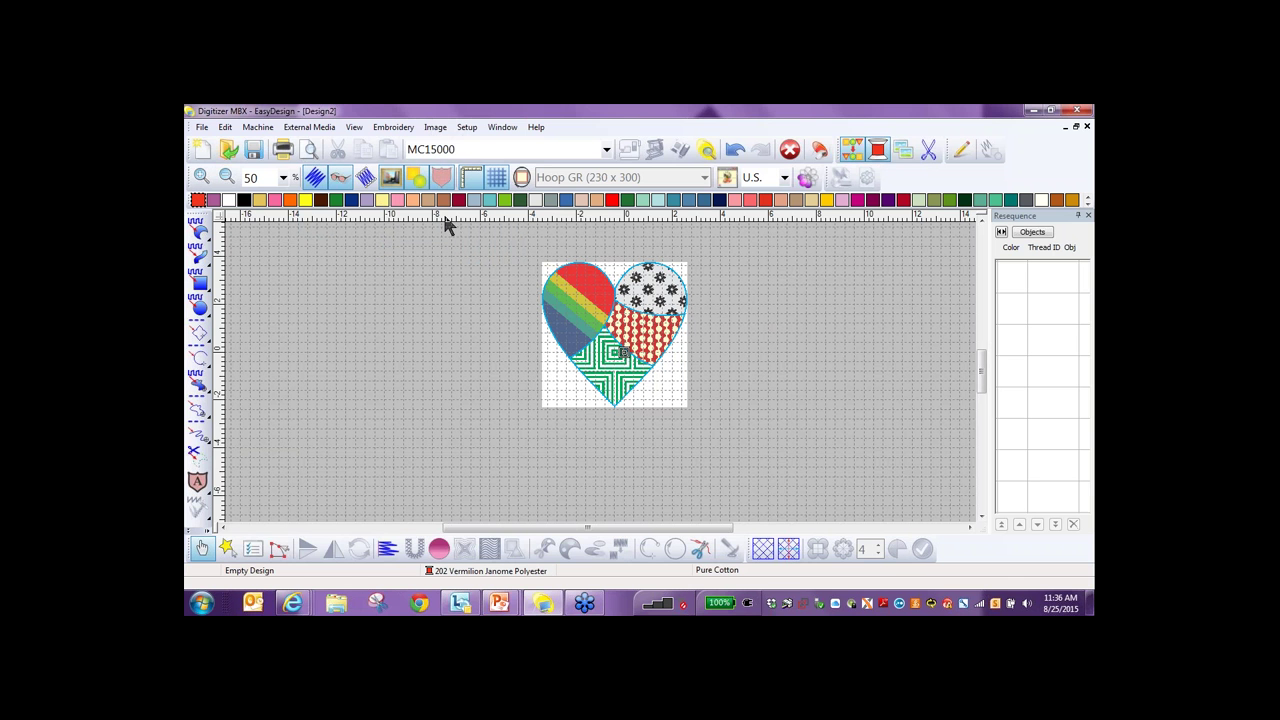
# Select the heart image and reduce it to 8 colors with Auto Color Reduction.
pyautogui.scroll(4, 672, 300)
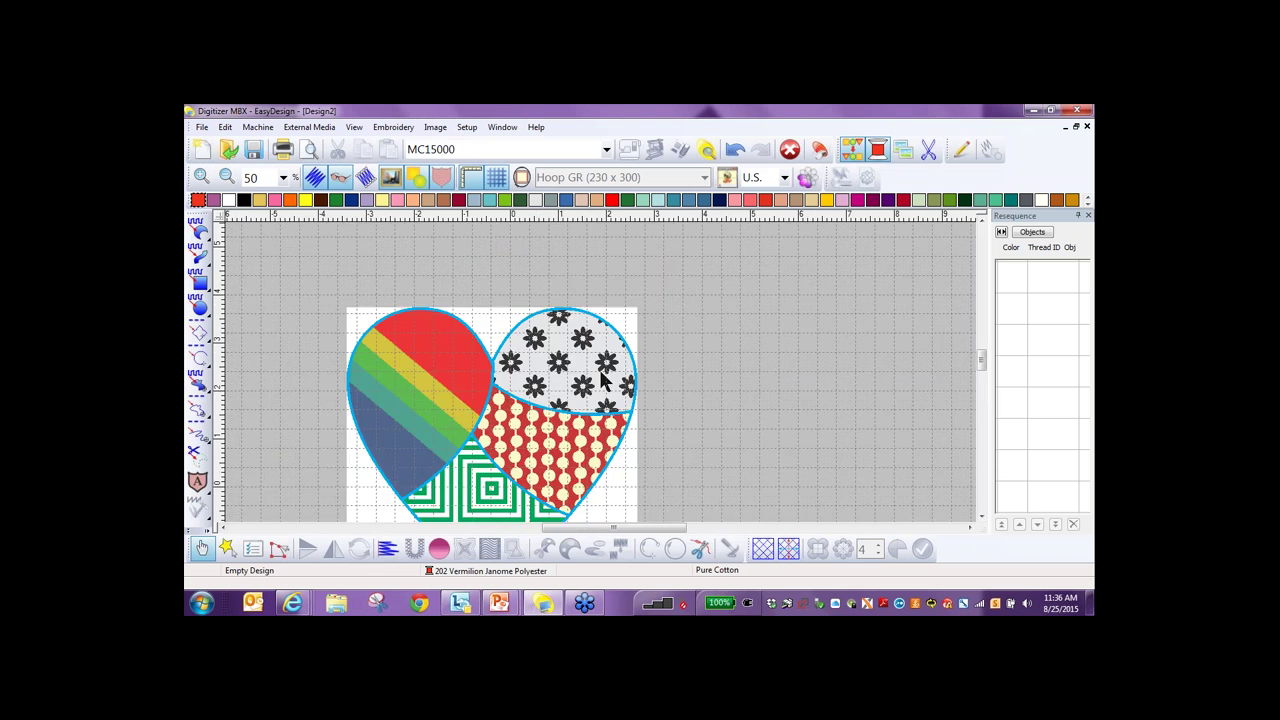
pyautogui.scroll(-2, 349, 323)
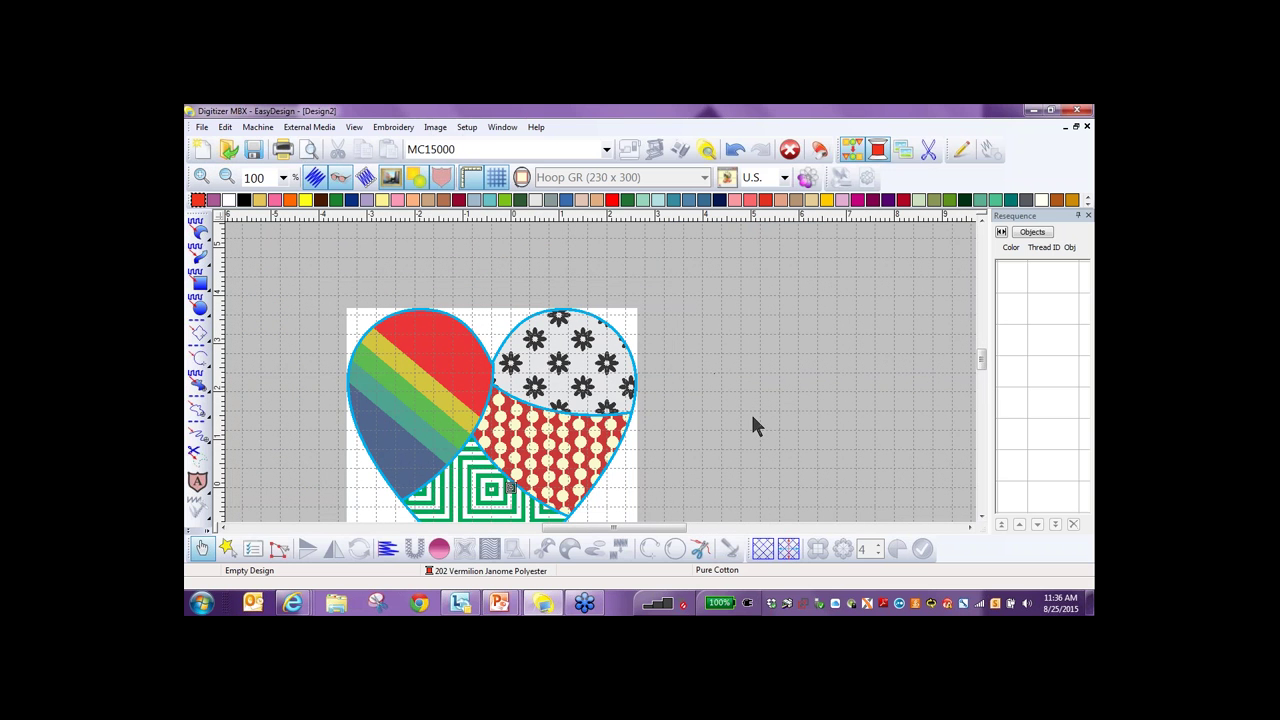
pyautogui.scroll(-1, 710, 420)
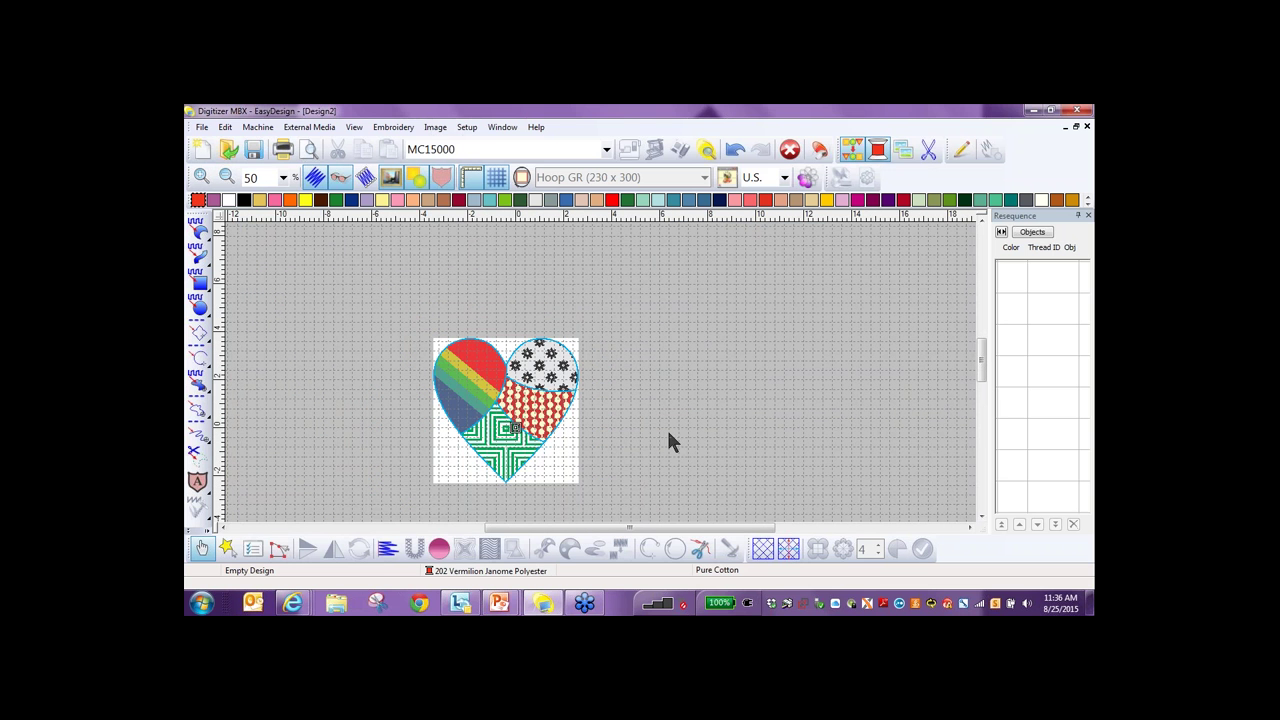
pyautogui.scroll(1, 492, 418)
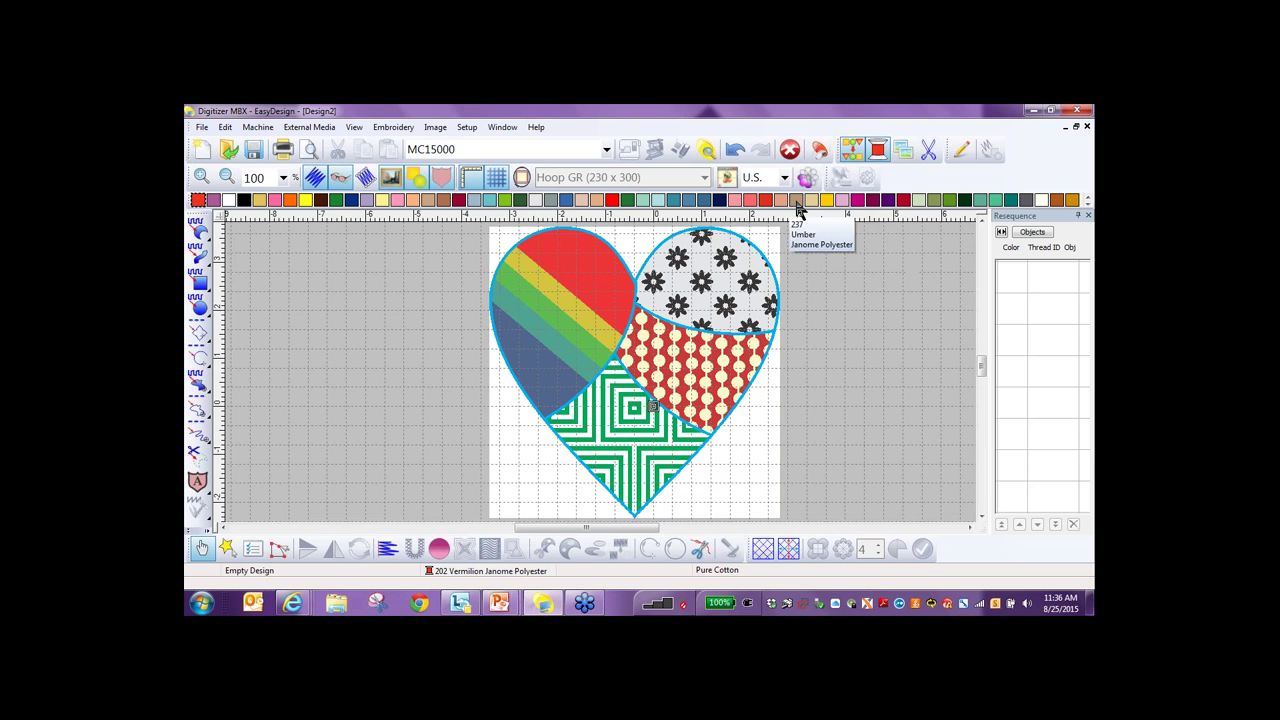
pyautogui.click(742, 315)
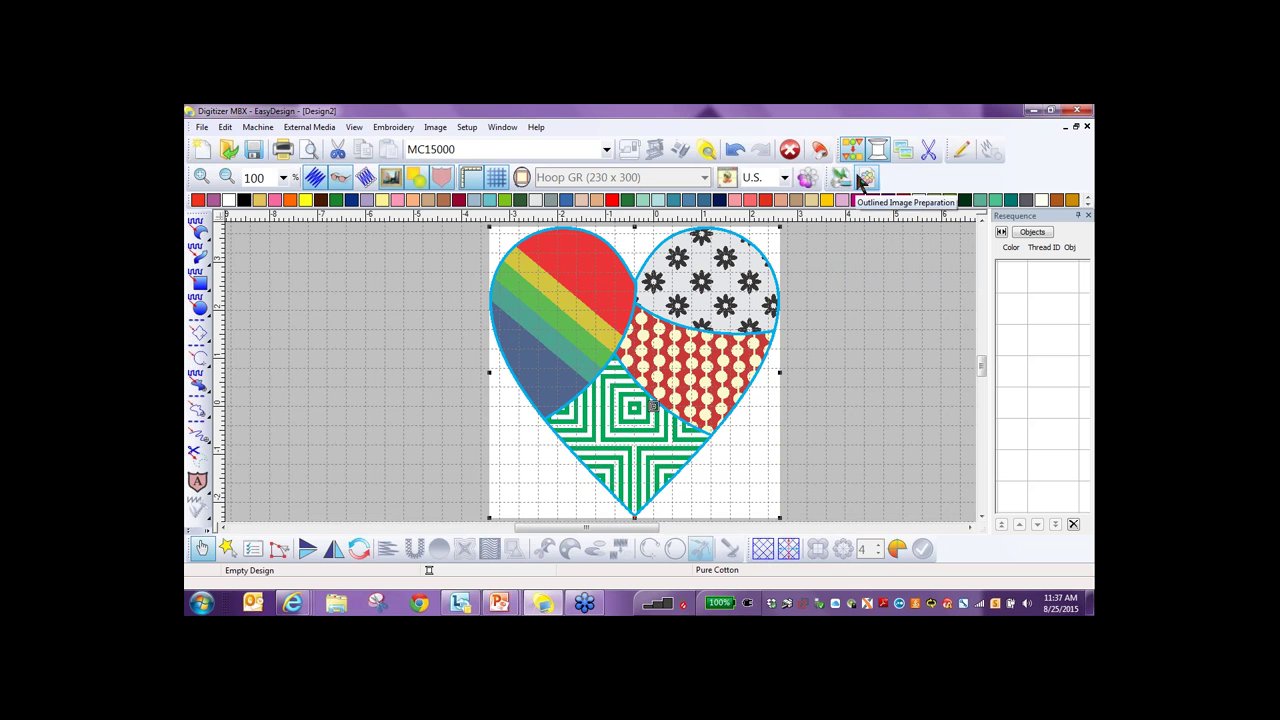
pyautogui.click(841, 178)
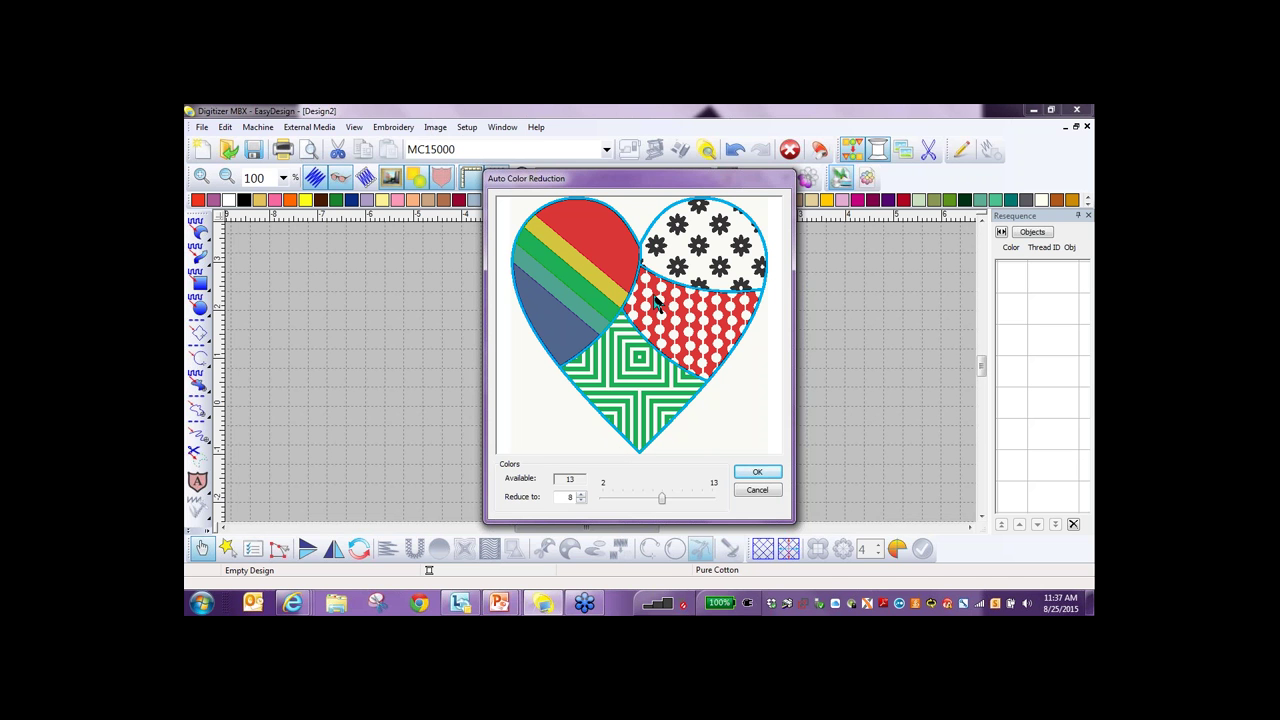
pyautogui.click(580, 501)
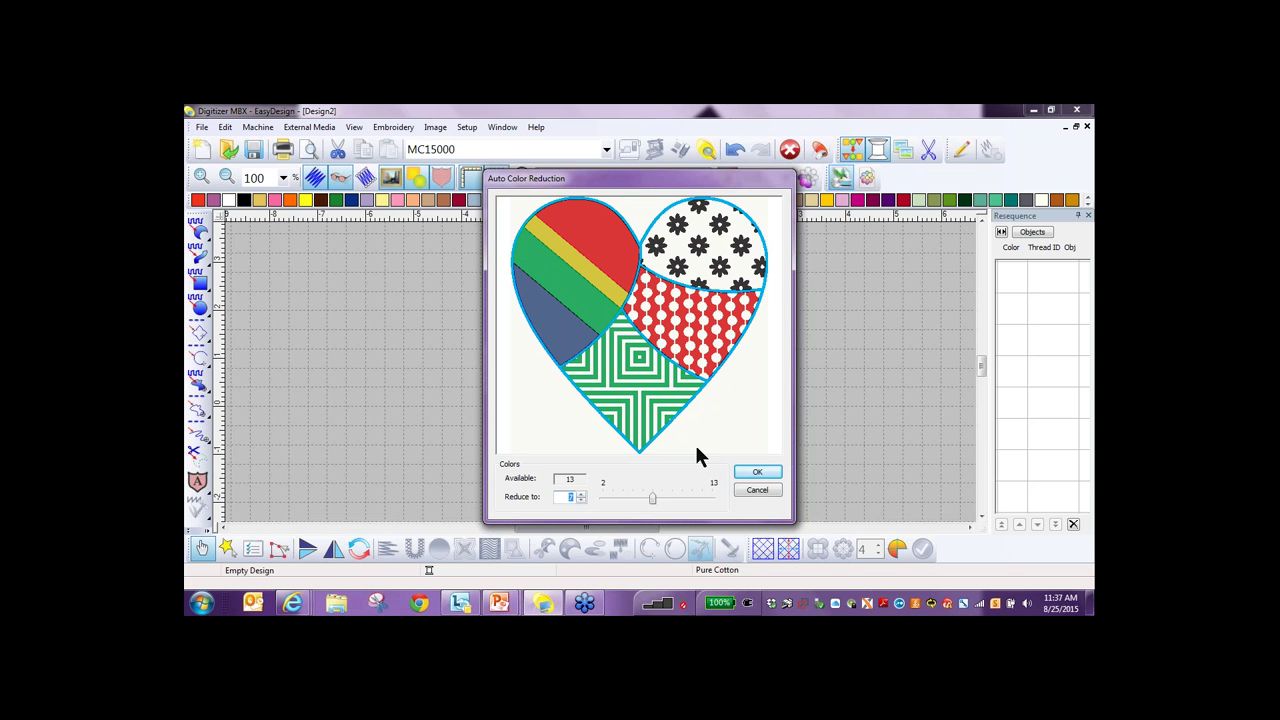
pyautogui.click(579, 494)
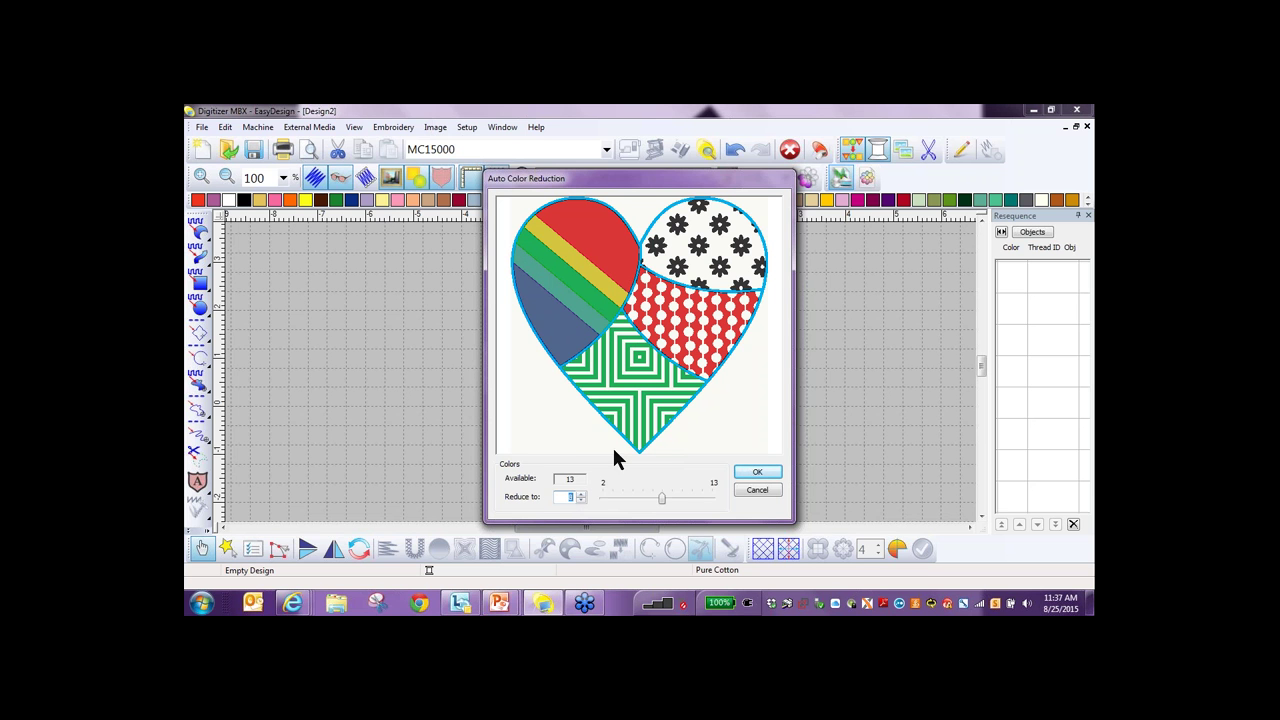
pyautogui.click(758, 474)
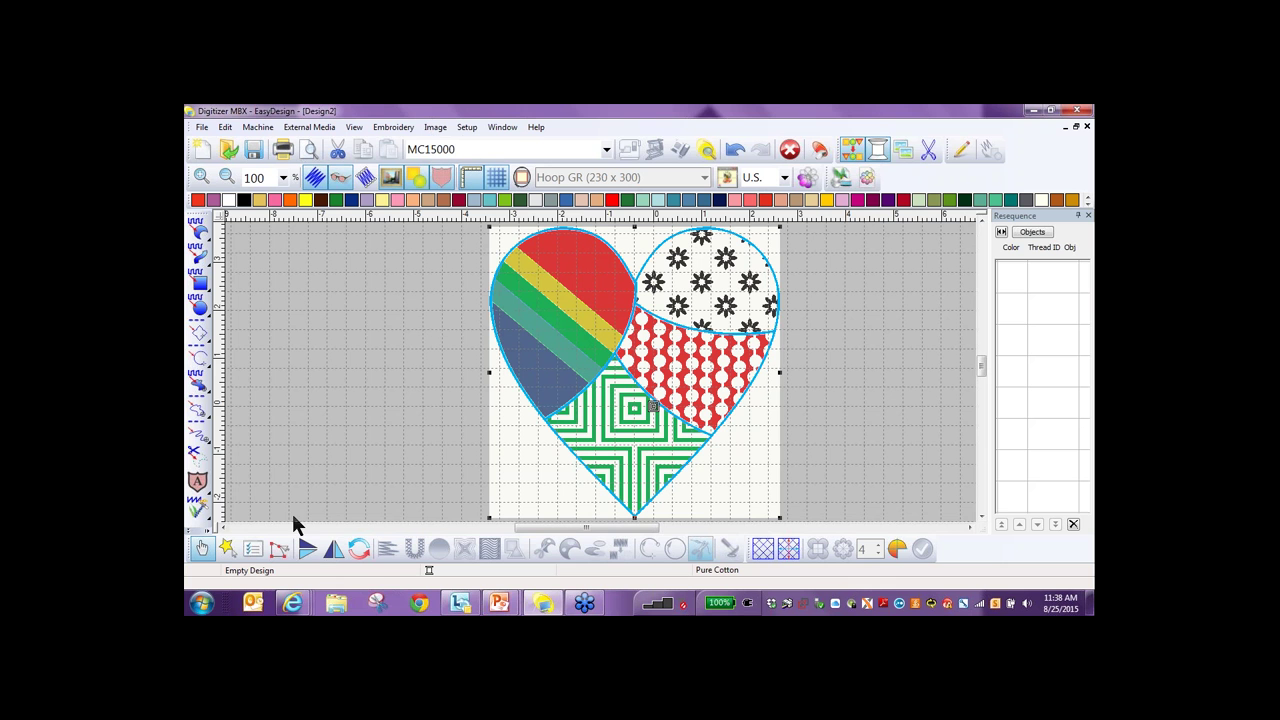
# Detach the Click-to-Stitch tools and place them on the empty workspace beside the heart.
pyautogui.click(198, 515)
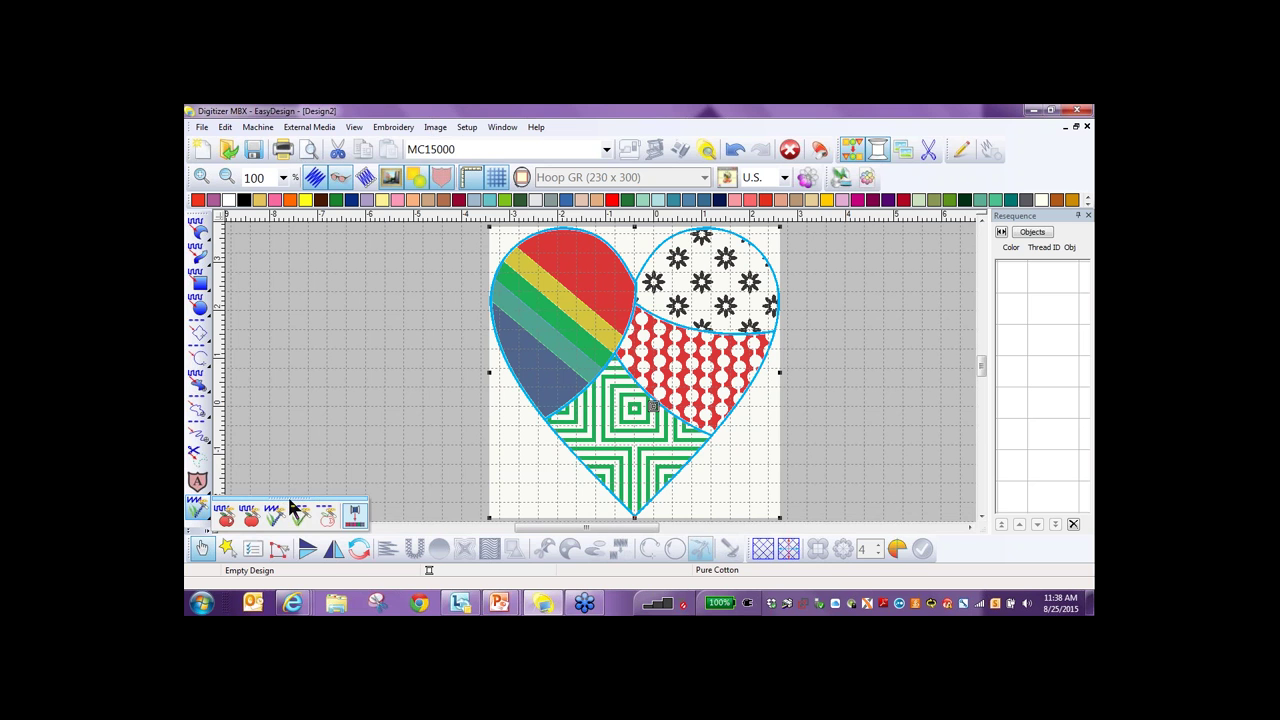
pyautogui.moveTo(291, 506); pyautogui.dragTo(342, 259)
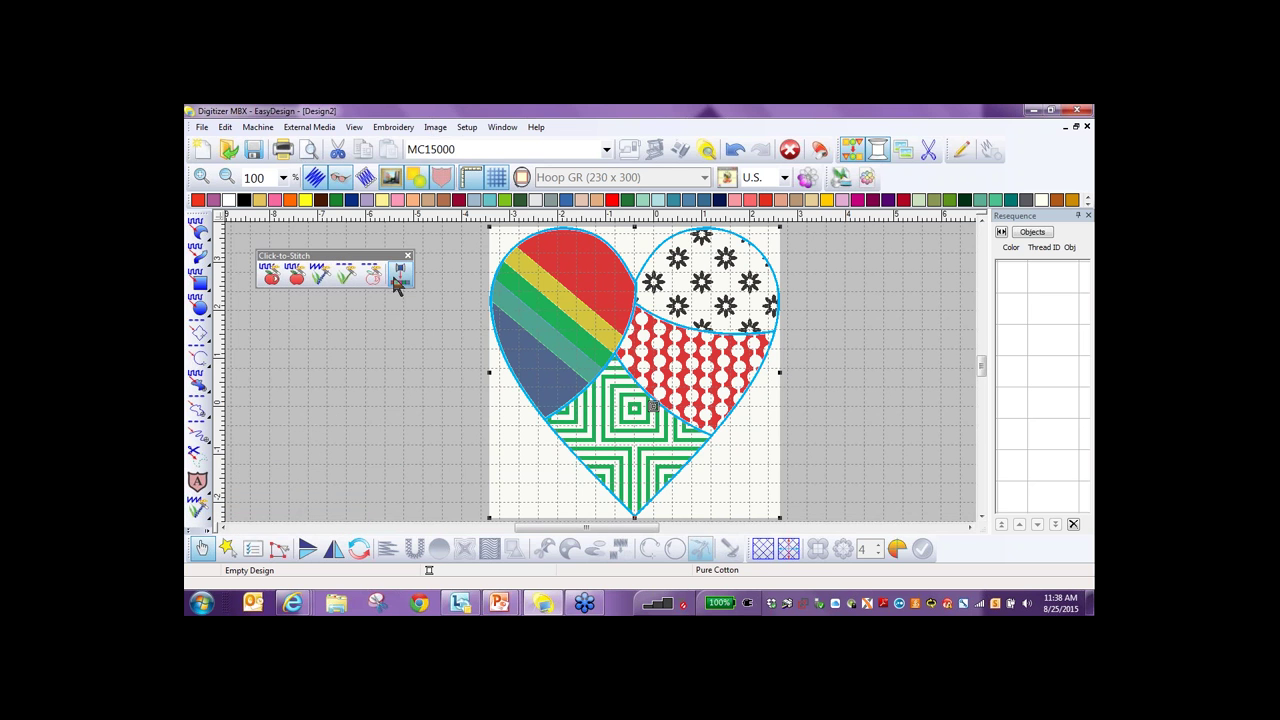
pyautogui.click(409, 266)
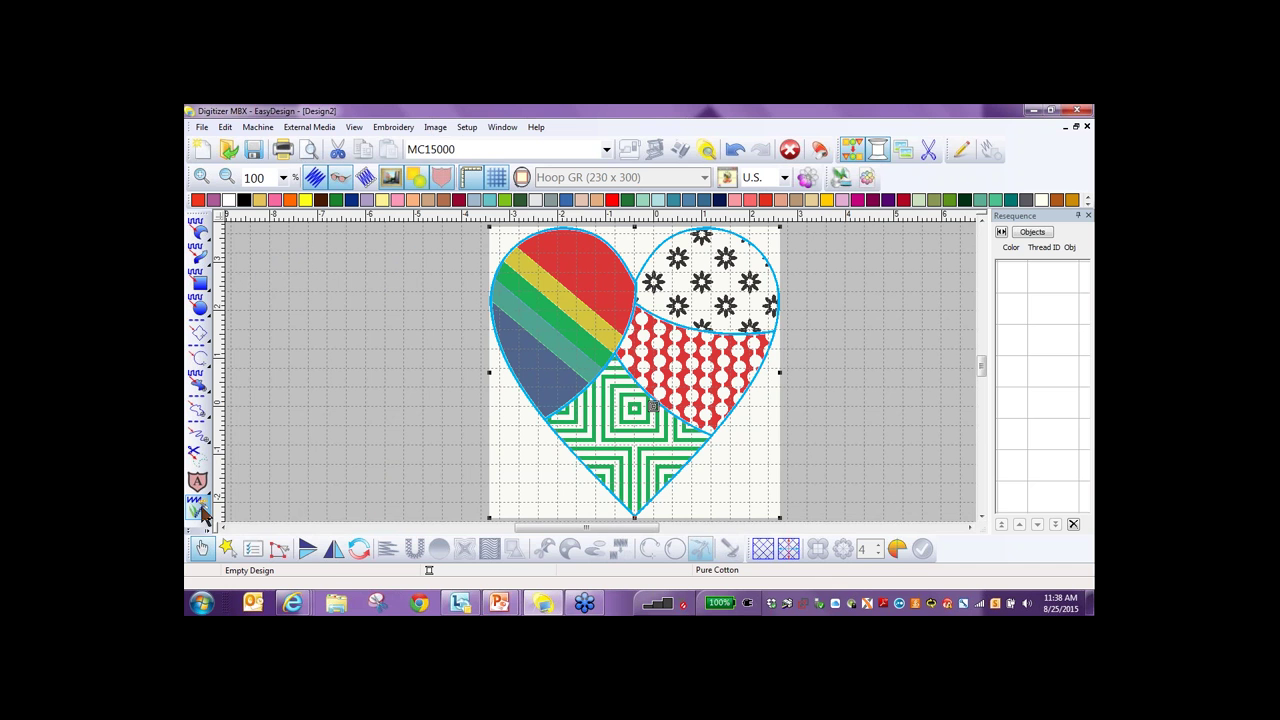
pyautogui.moveTo(238, 512)
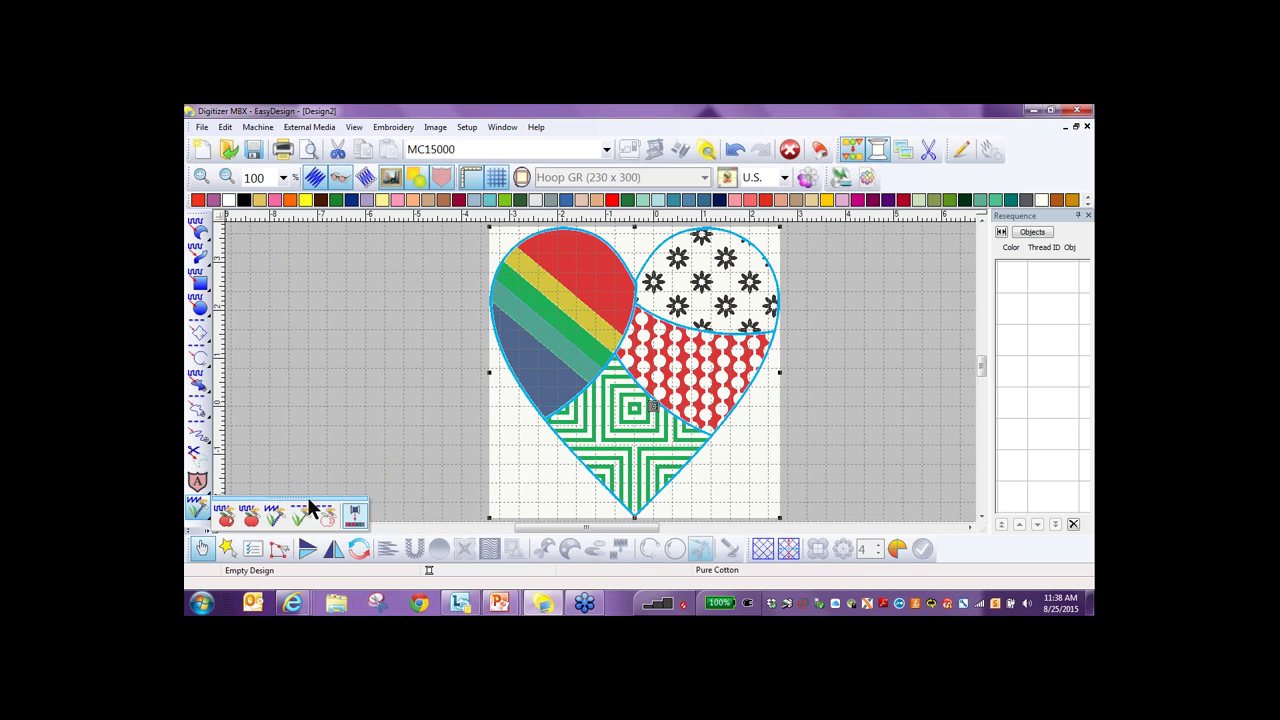
pyautogui.moveTo(317, 483); pyautogui.dragTo(323, 417)
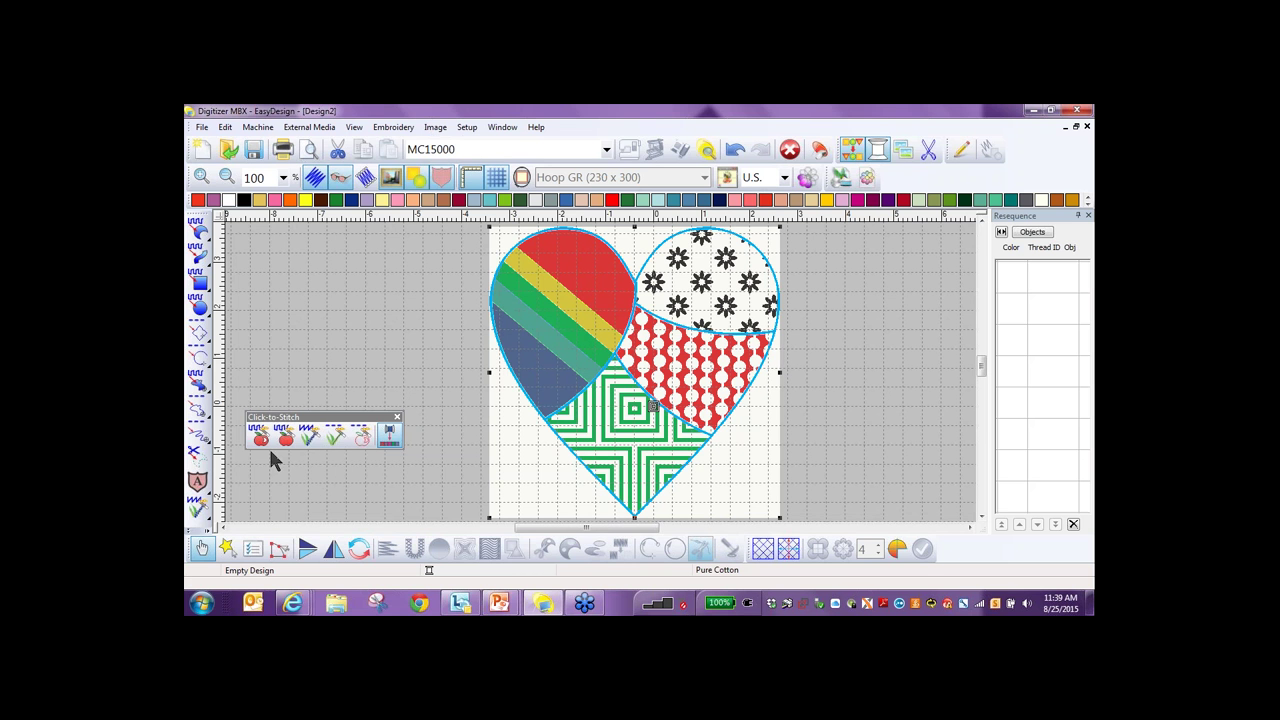
# Digitize the heart's five rainbow bands as separate Click-to-Stitch fills in order: blue, teal, green, yellow and red.
pyautogui.click(285, 435)
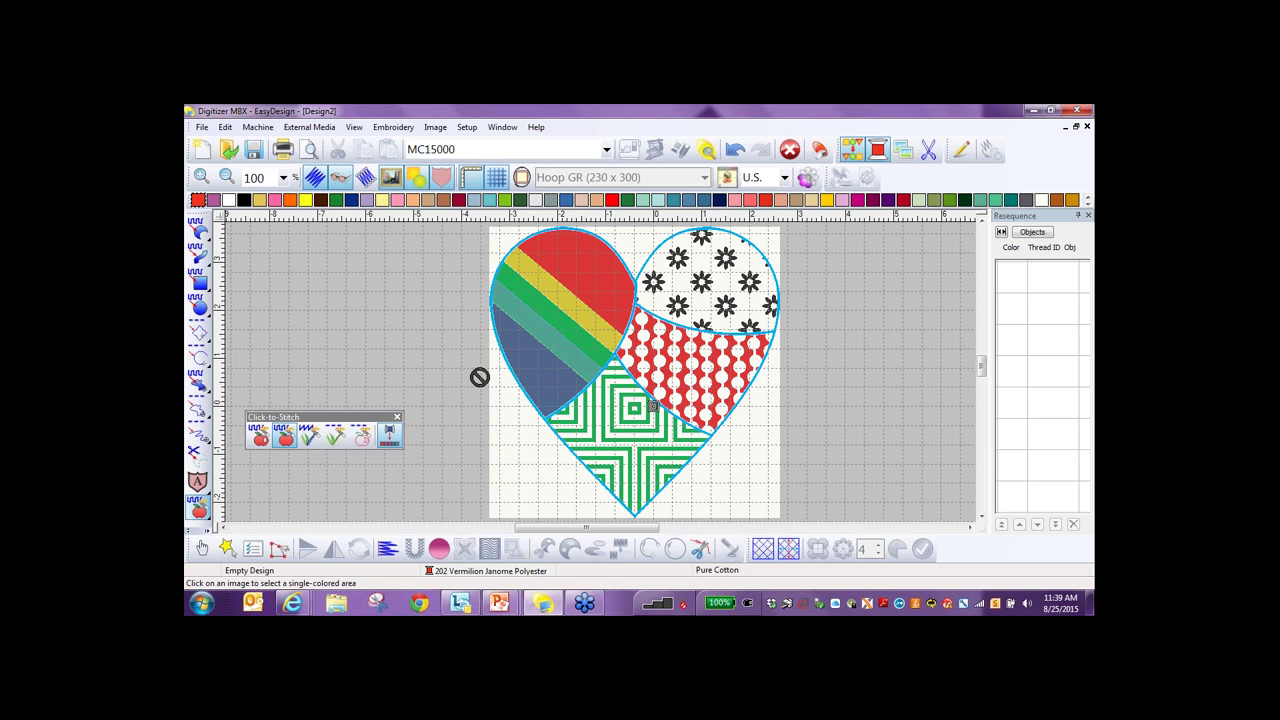
pyautogui.click(572, 343)
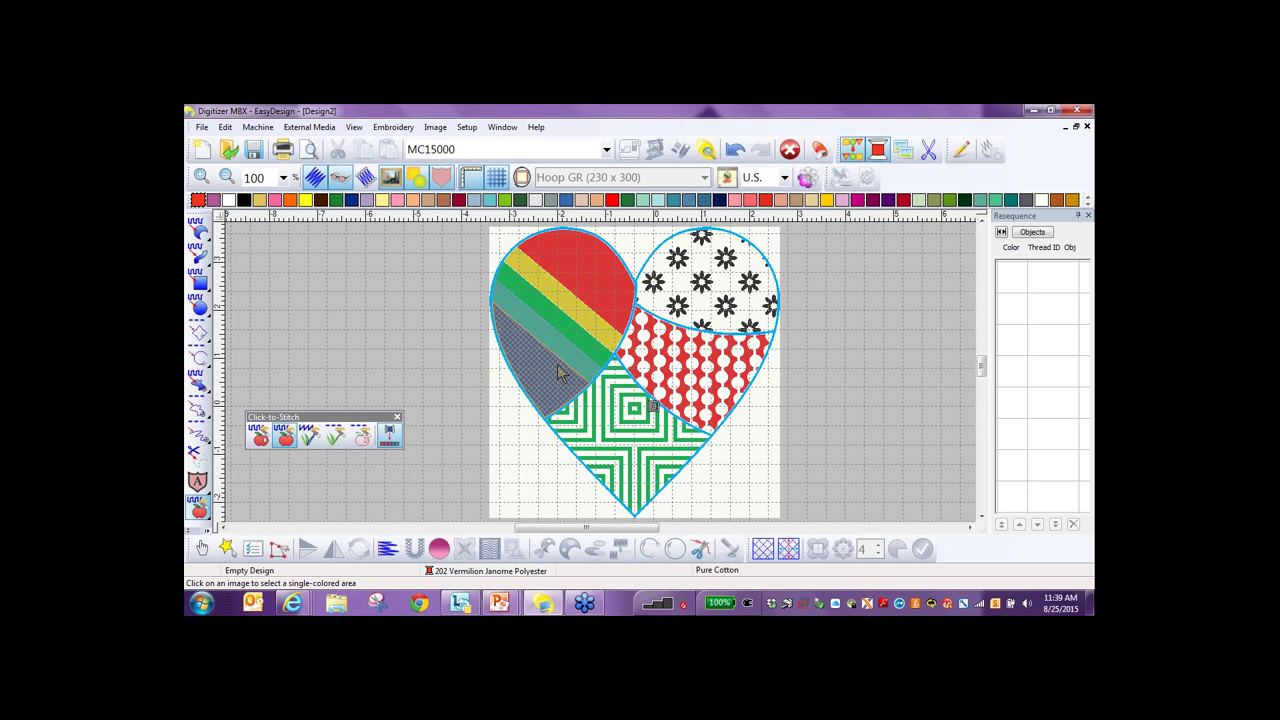
pyautogui.scroll(2, 557, 370)
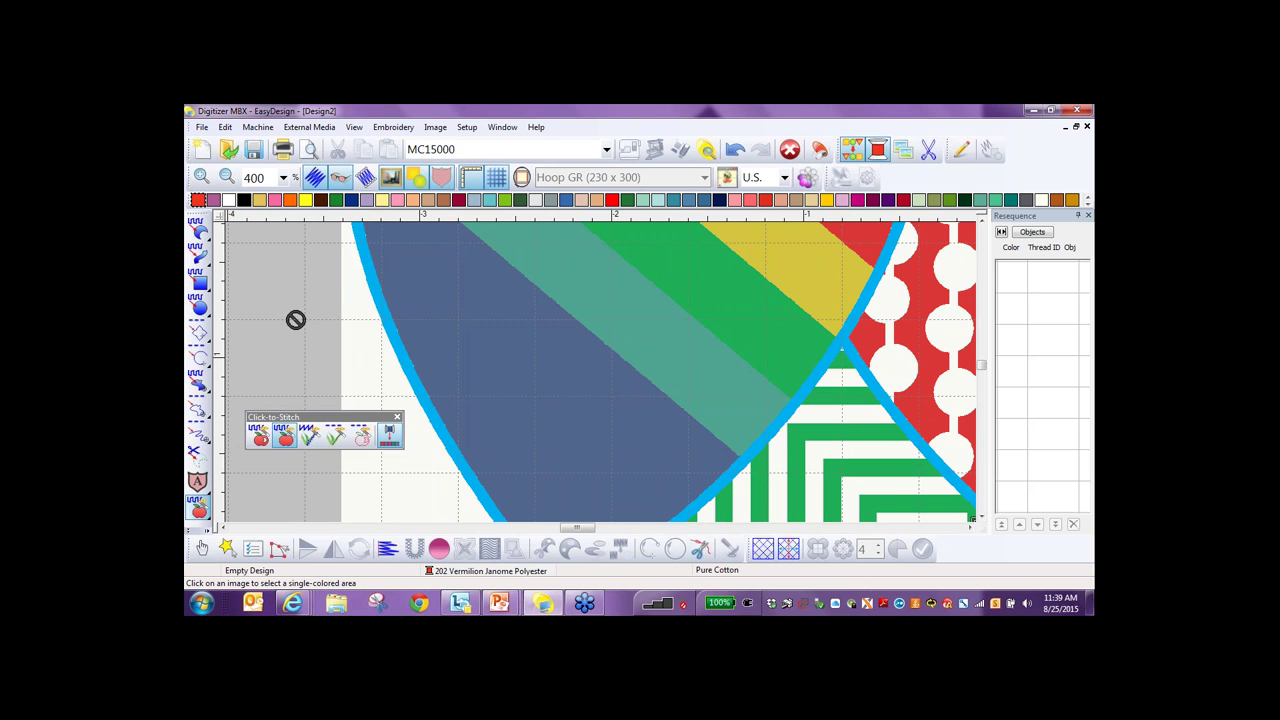
pyautogui.scroll(-1, 295, 319)
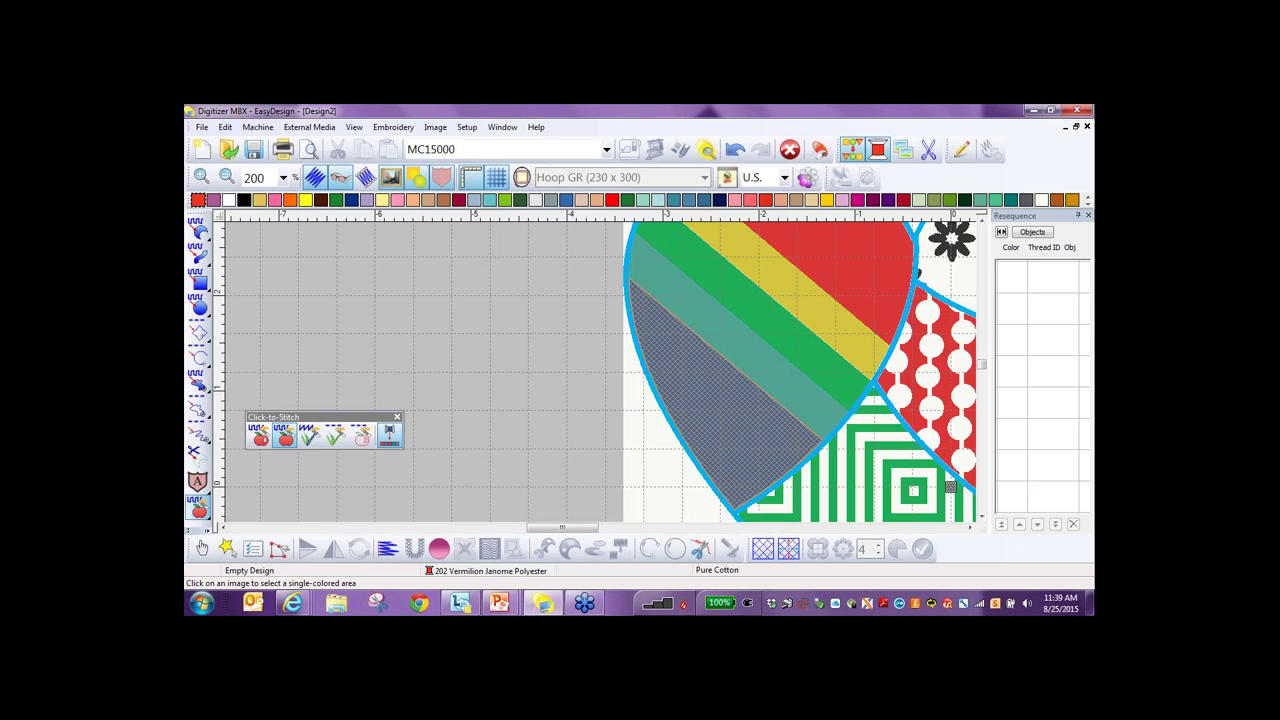
pyautogui.click(693, 460)
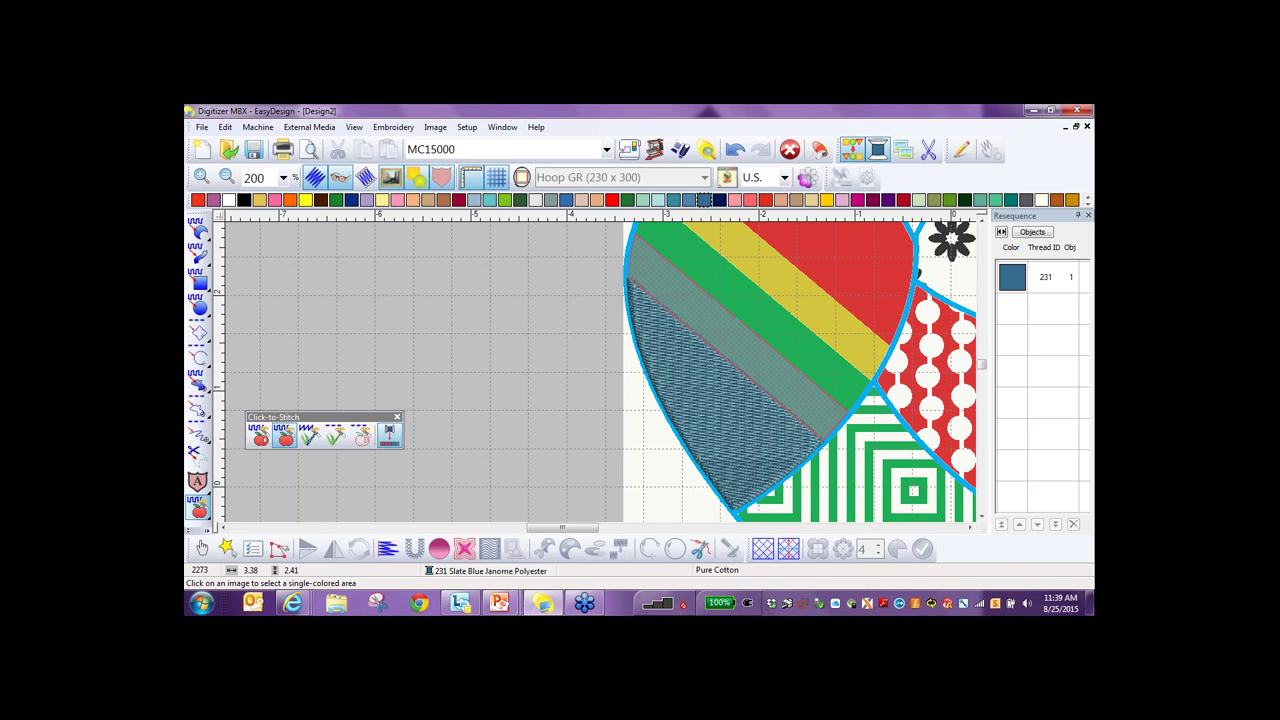
pyautogui.click(733, 318)
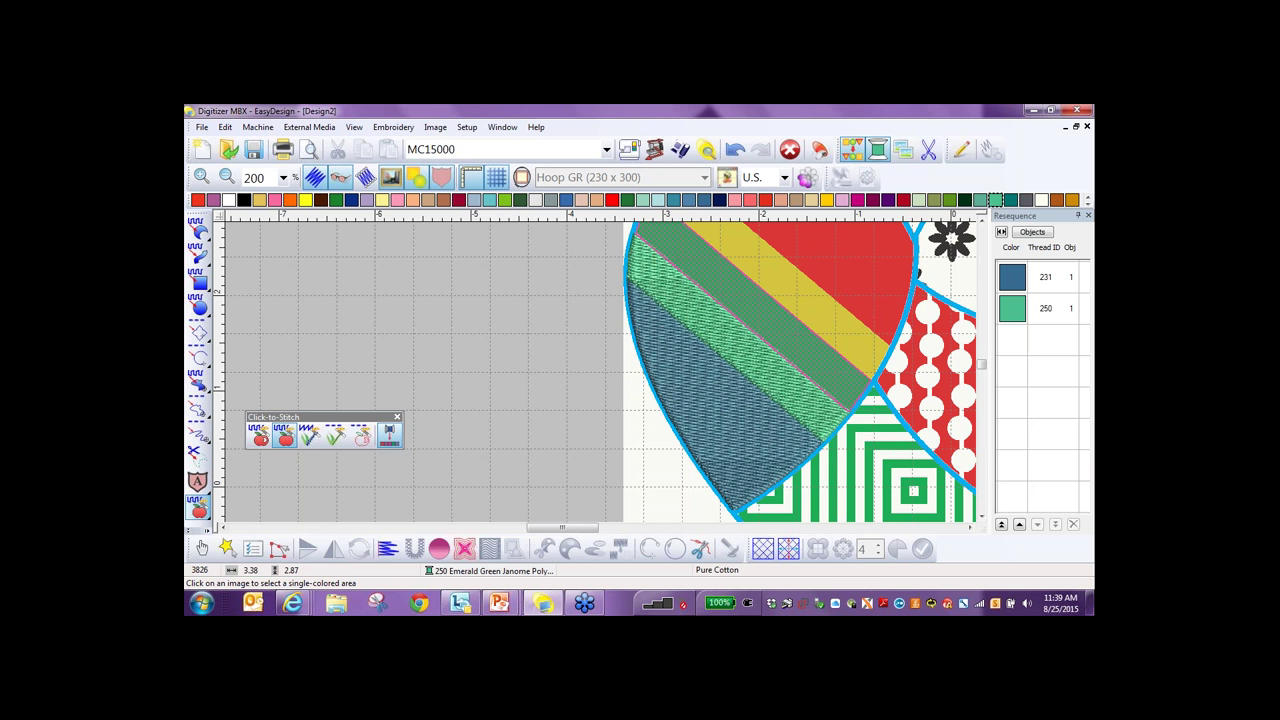
pyautogui.click(872, 381)
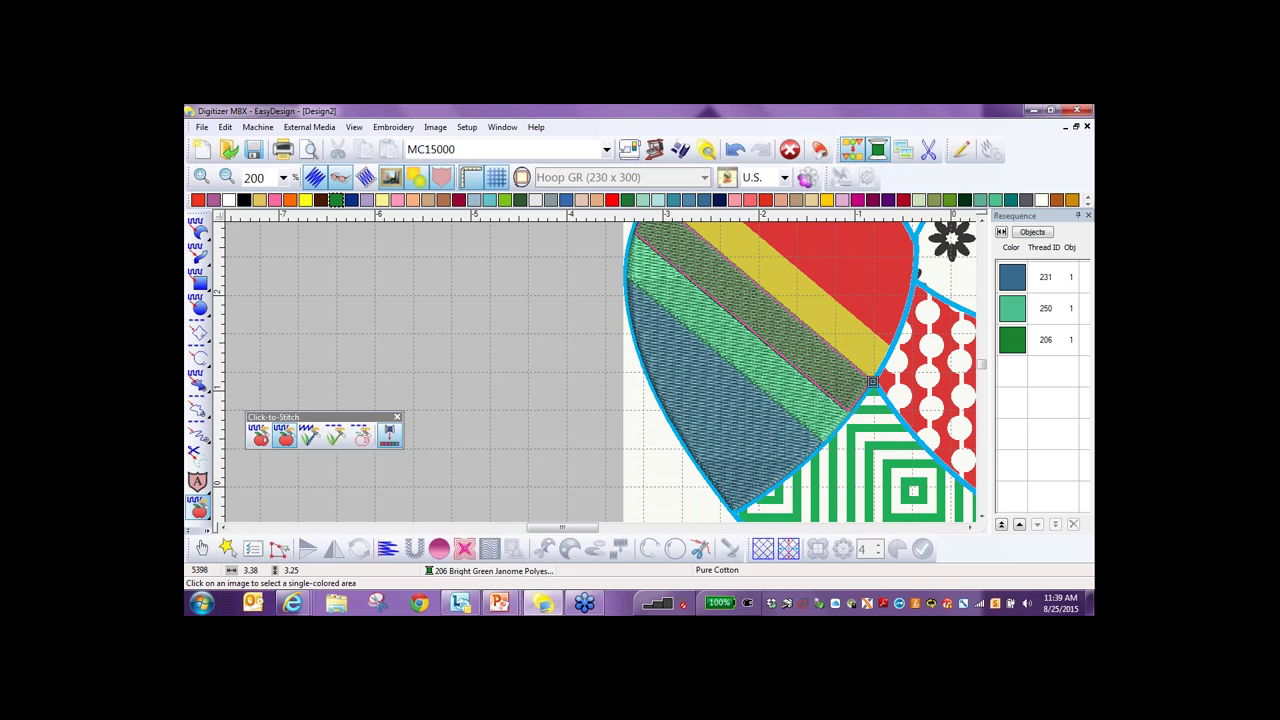
pyautogui.click(800, 290)
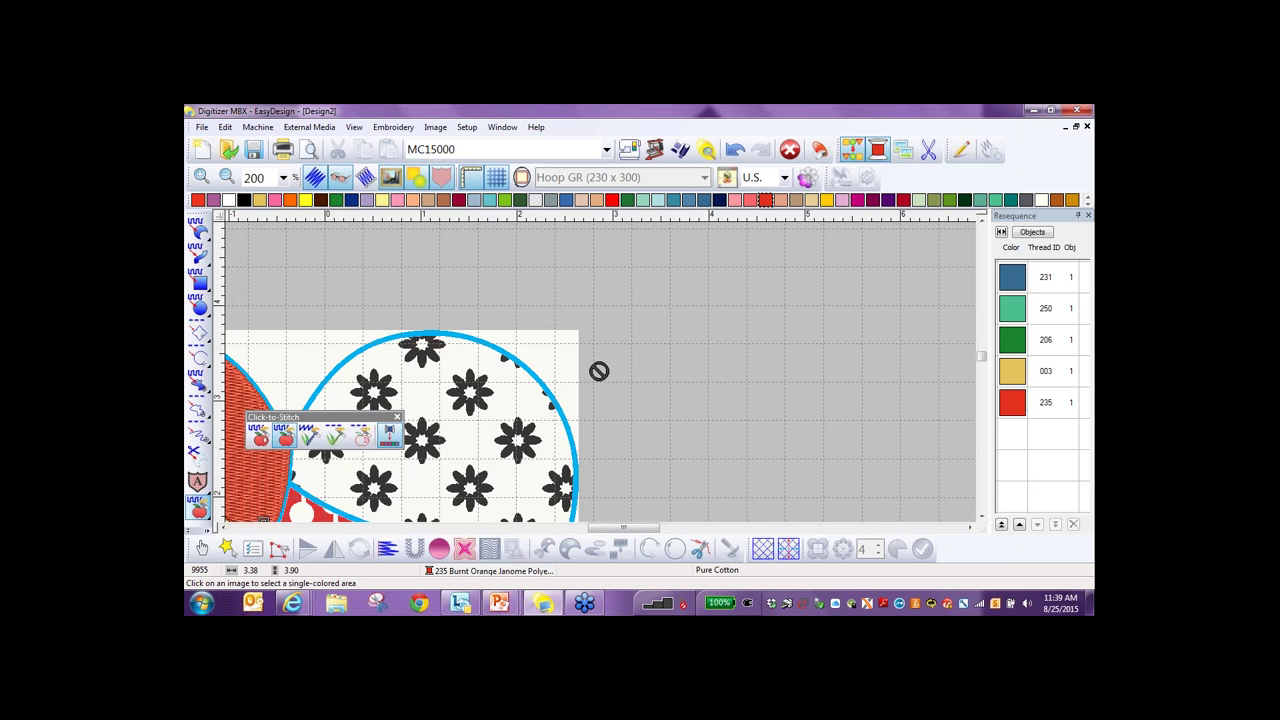
pyautogui.scroll(-1, 449, 413)
pyautogui.click(449, 413)
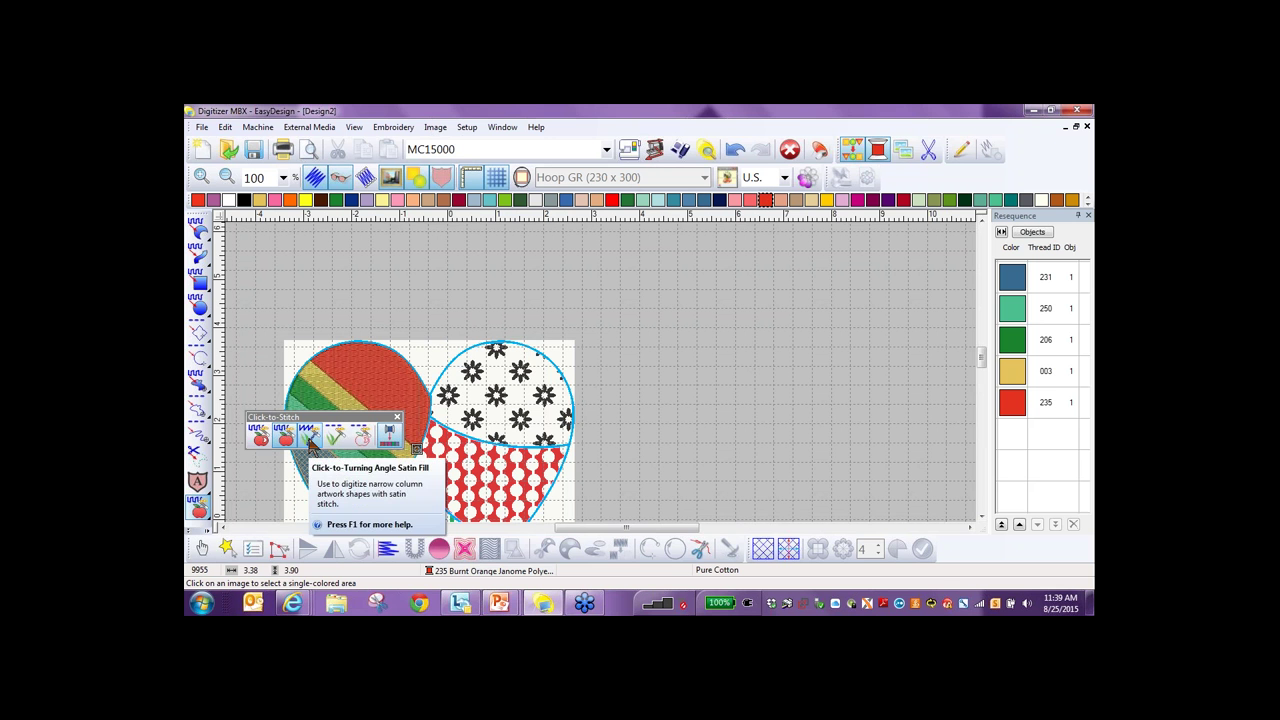
# Digitize the four uppermost large flowers in the heart's floral section with Click-to-Turning Angle Satin Fill.
pyautogui.click(311, 436)
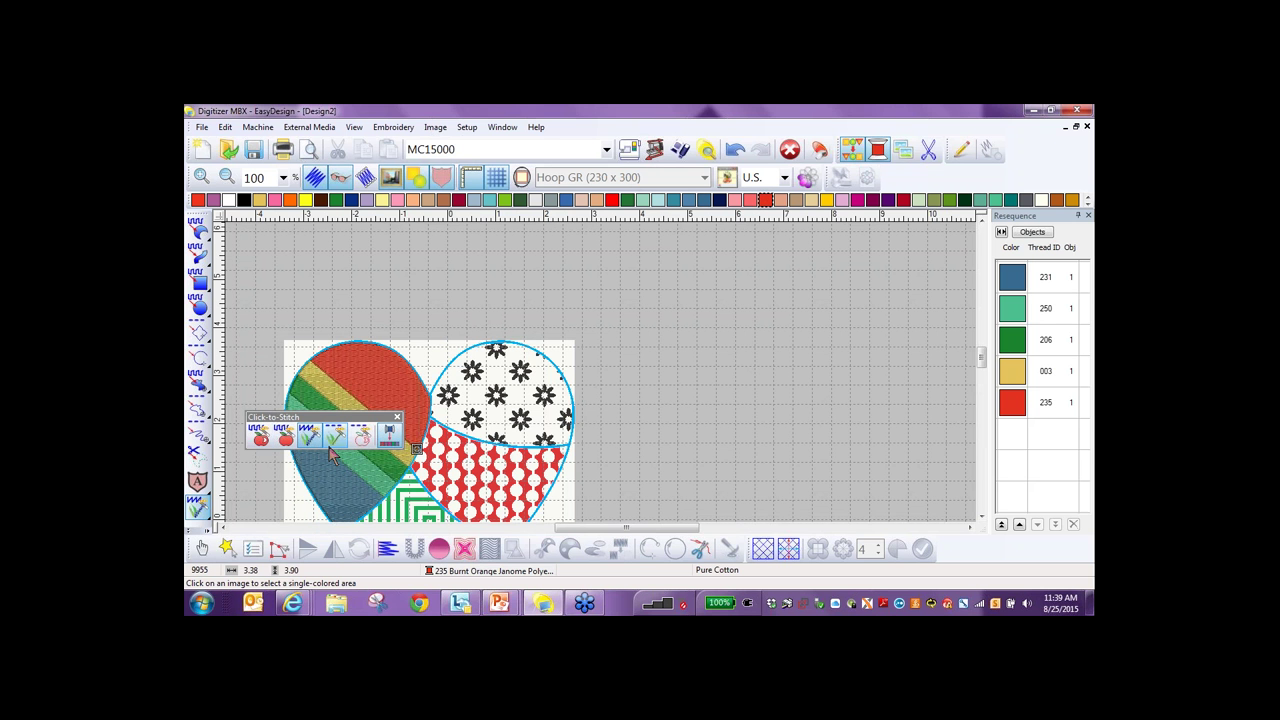
pyautogui.scroll(3, 598, 366)
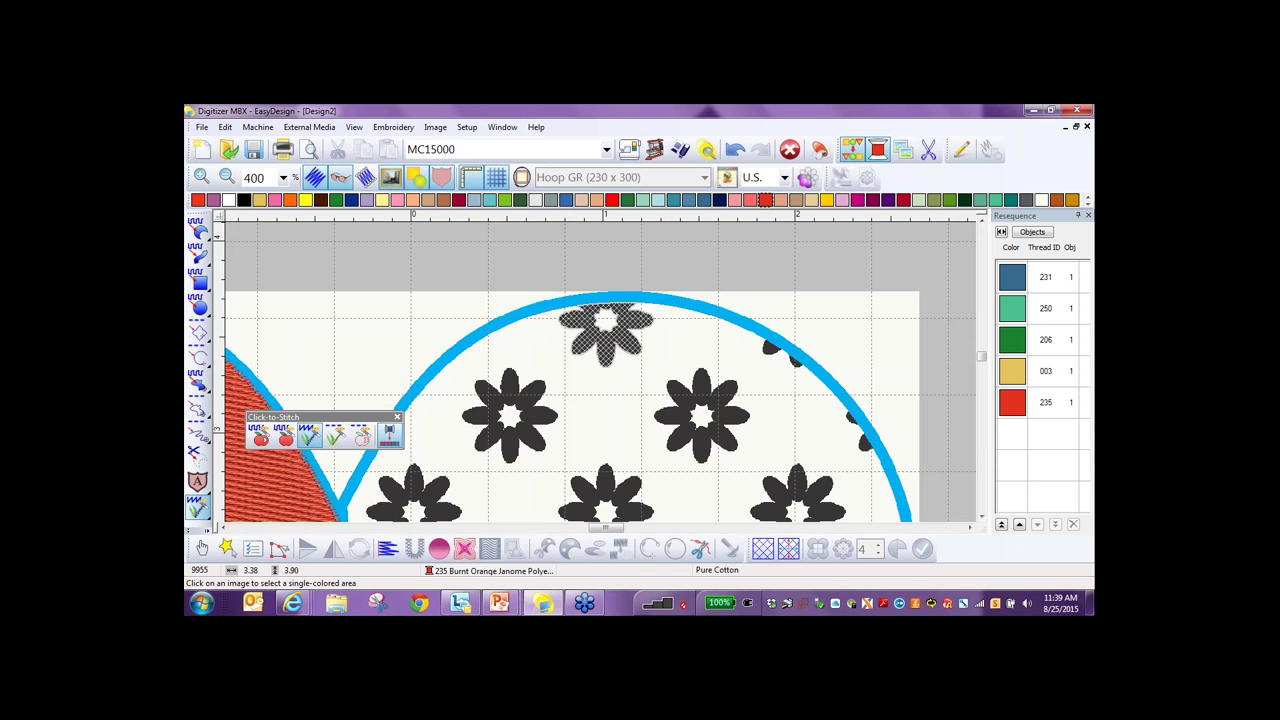
pyautogui.click(605, 340)
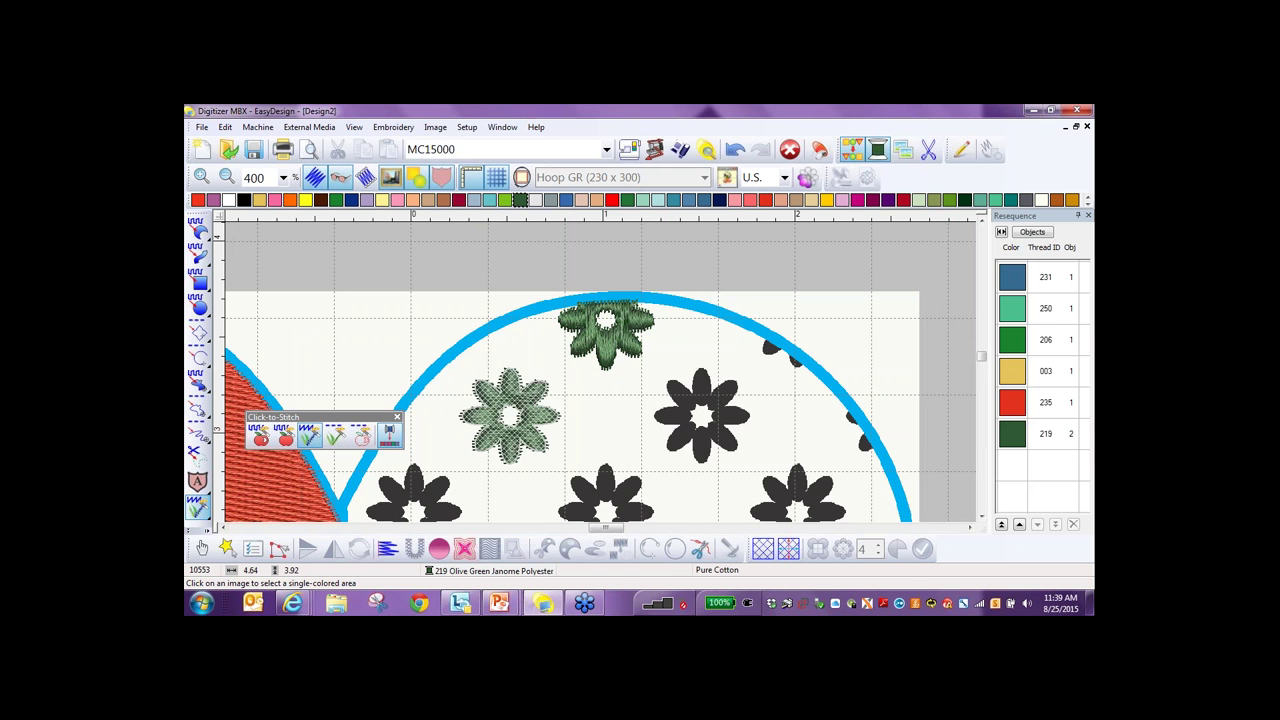
pyautogui.click(508, 425)
pyautogui.click(432, 500)
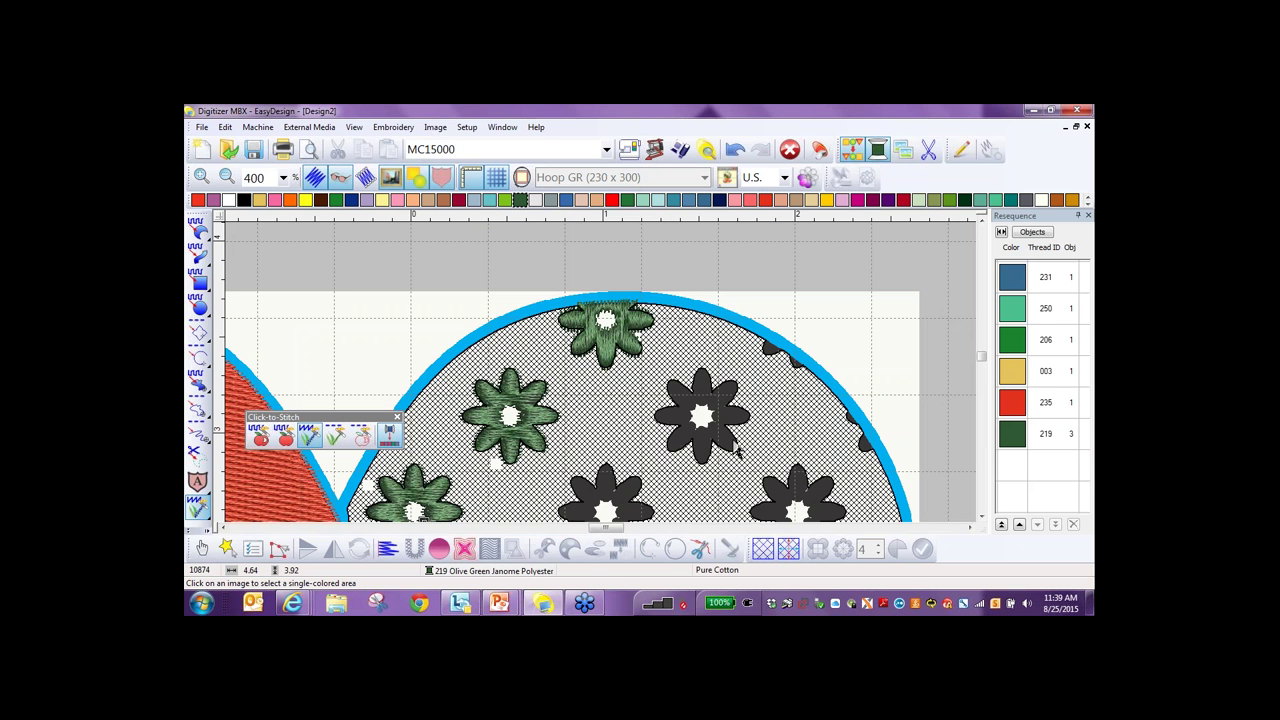
pyautogui.click(728, 445)
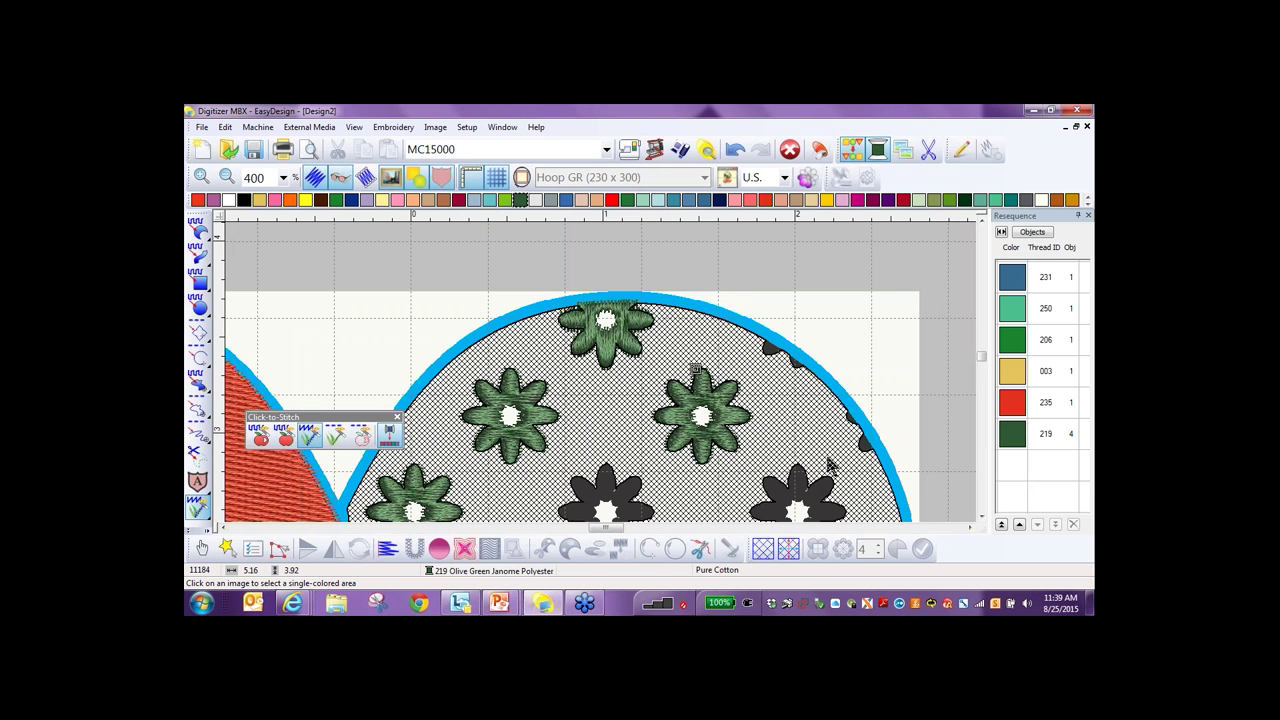
# Digitize the seven remaining large flowers in the middle and lower rows of the floral section as turning angle satin.
pyautogui.scroll(-1, 603, 378)
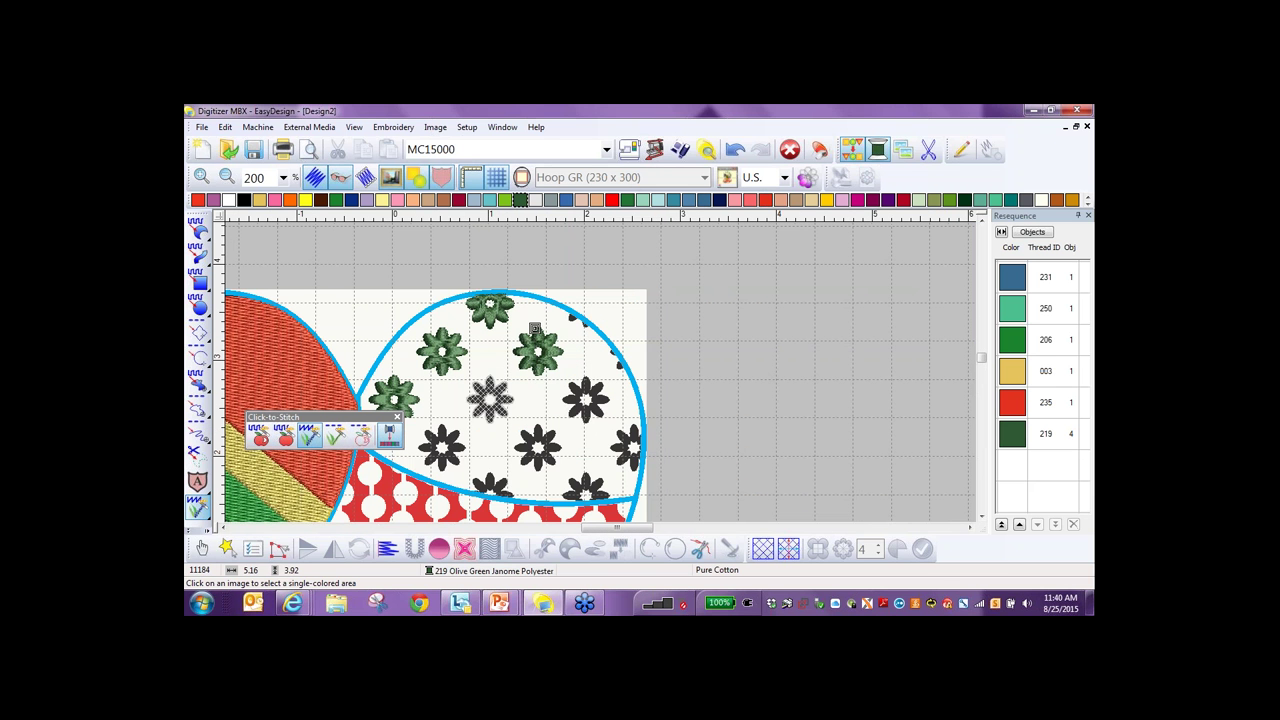
pyautogui.click(490, 400)
pyautogui.click(587, 418)
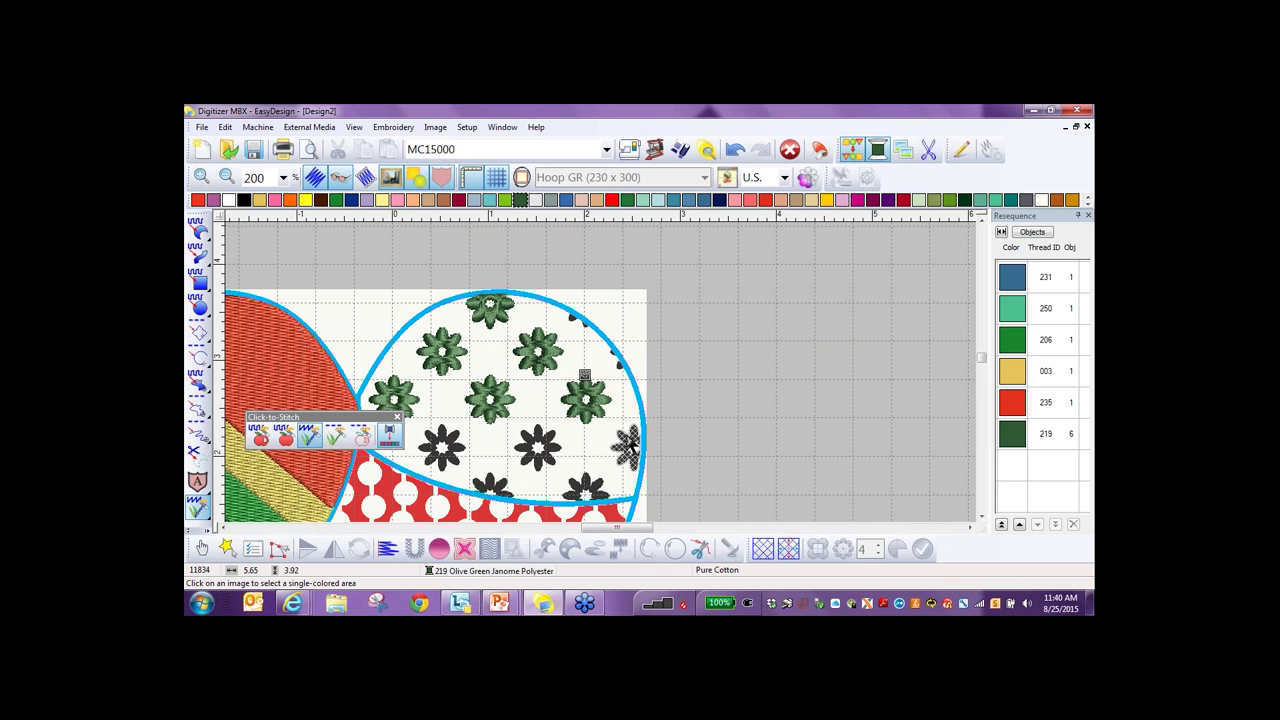
pyautogui.click(627, 448)
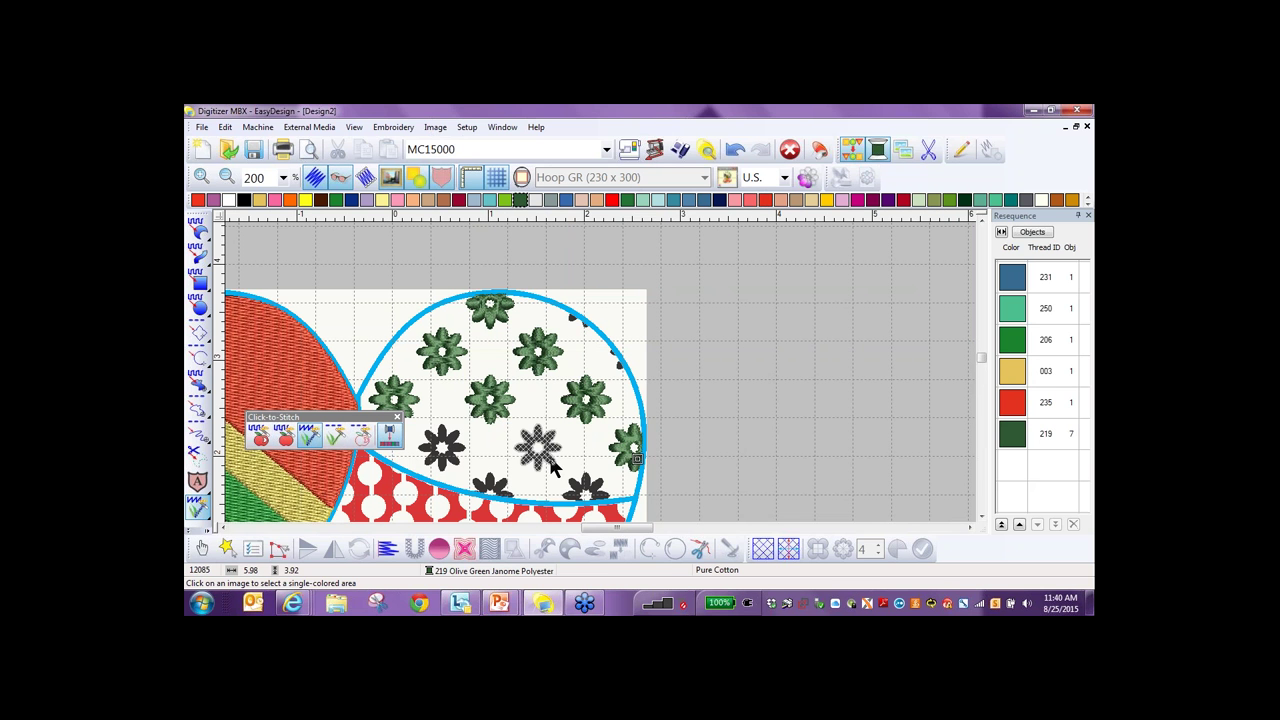
pyautogui.click(547, 460)
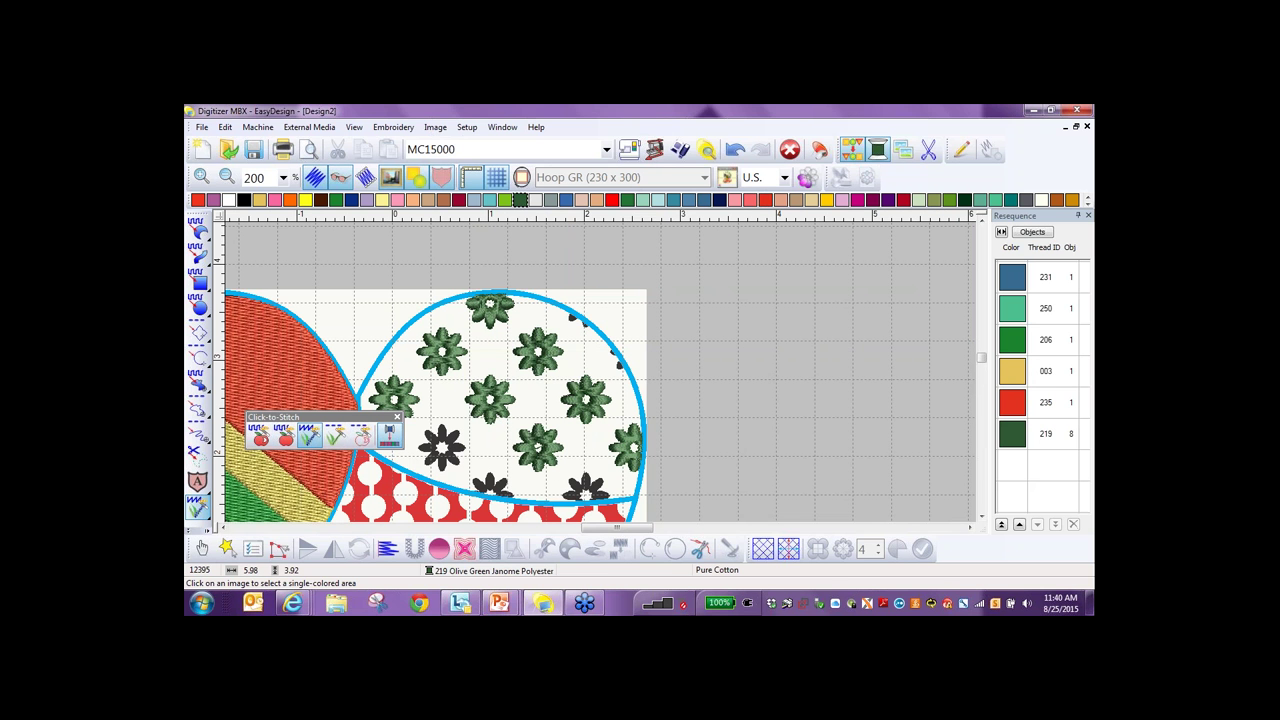
pyautogui.click(582, 488)
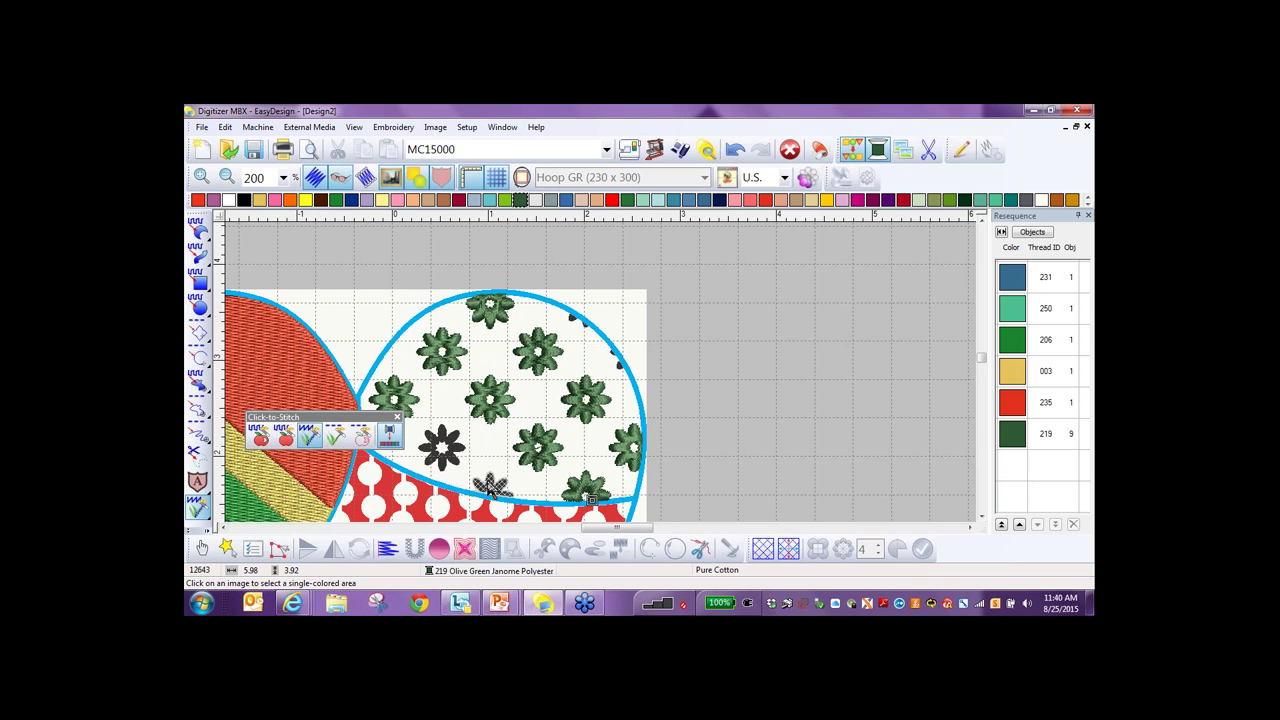
pyautogui.click(490, 487)
pyautogui.click(443, 445)
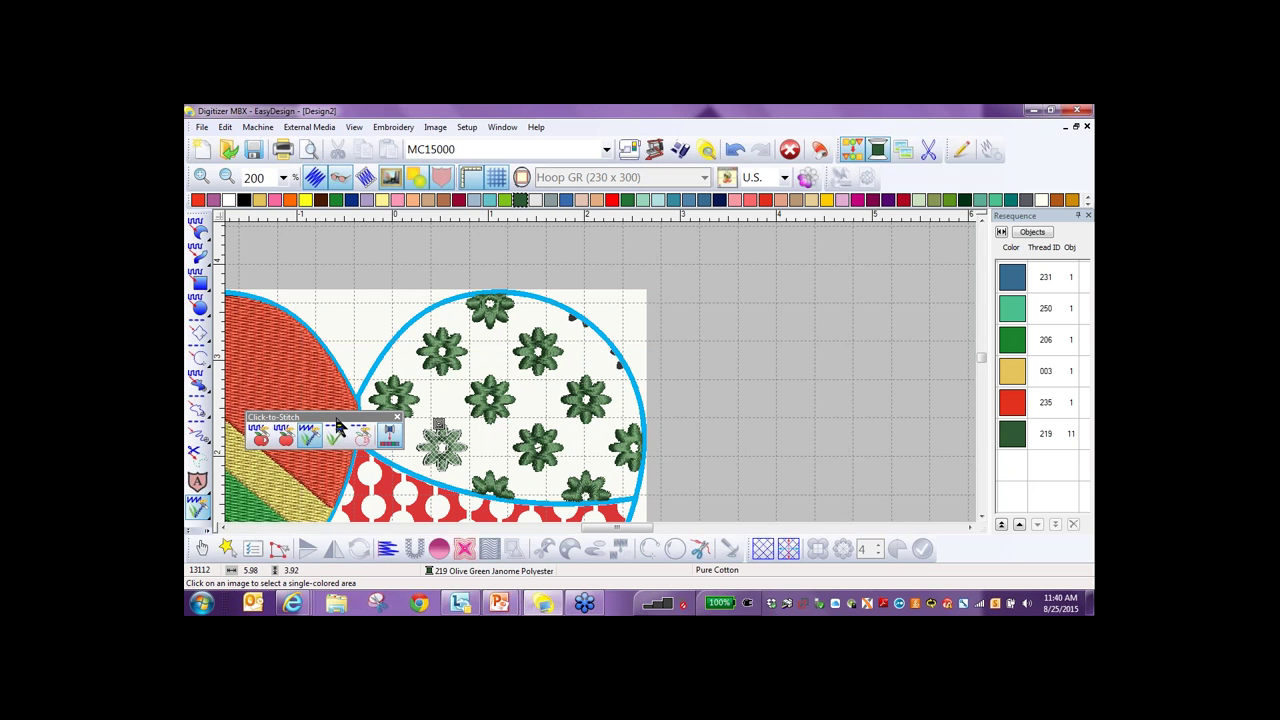
# Move the Click-to-Stitch tools off the heart and digitize the red section's first four white bead strings from its left edge as turning angle satin.
pyautogui.moveTo(337, 421); pyautogui.dragTo(770, 243)
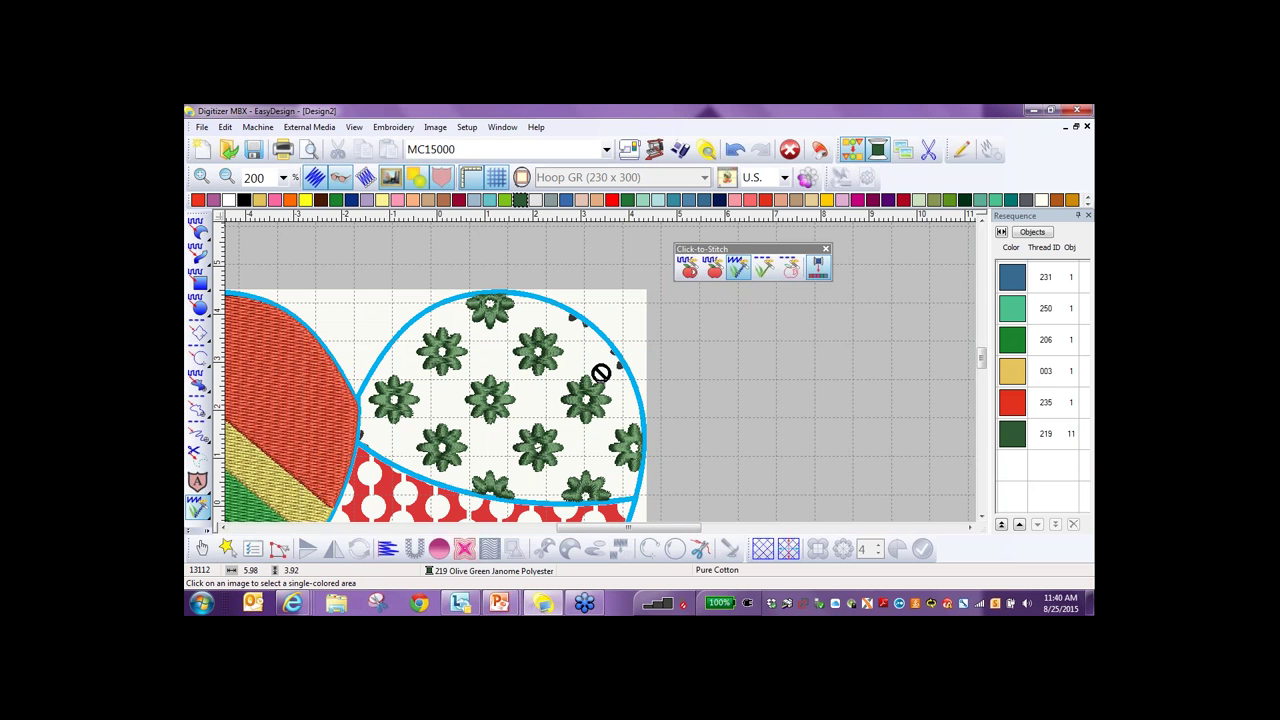
pyautogui.scroll(-1, 600, 372)
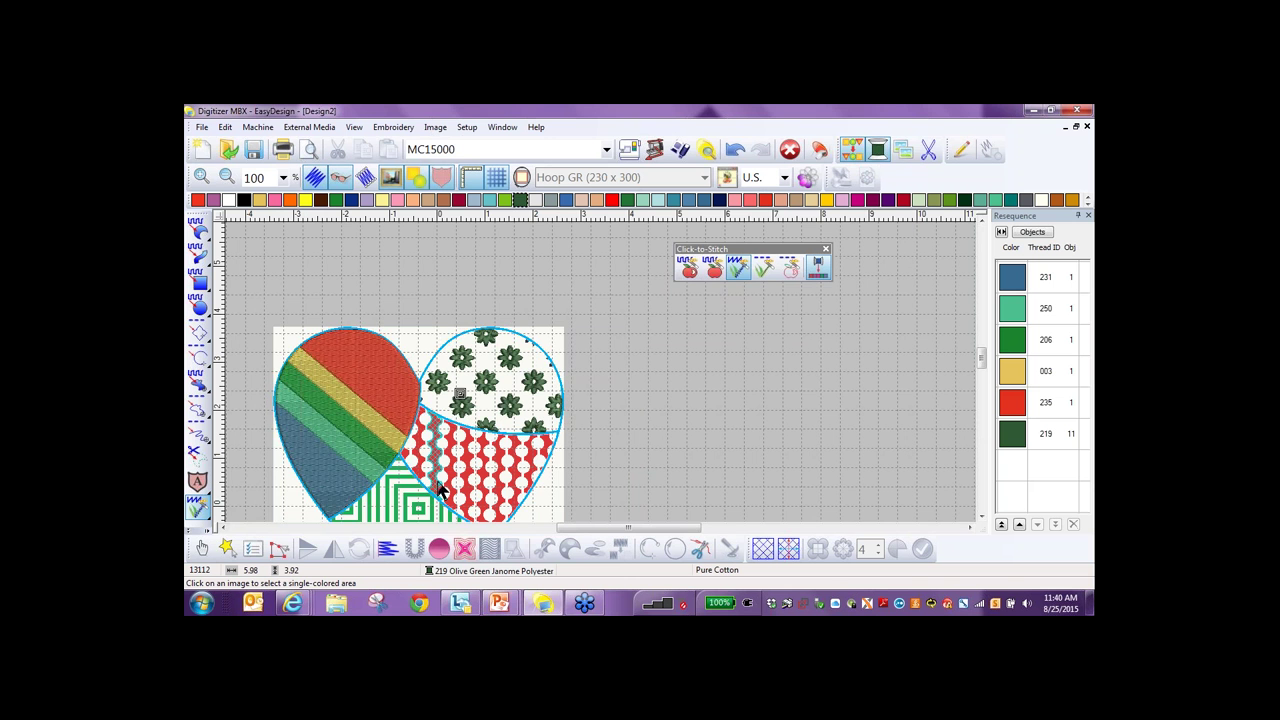
pyautogui.scroll(1, 400, 462)
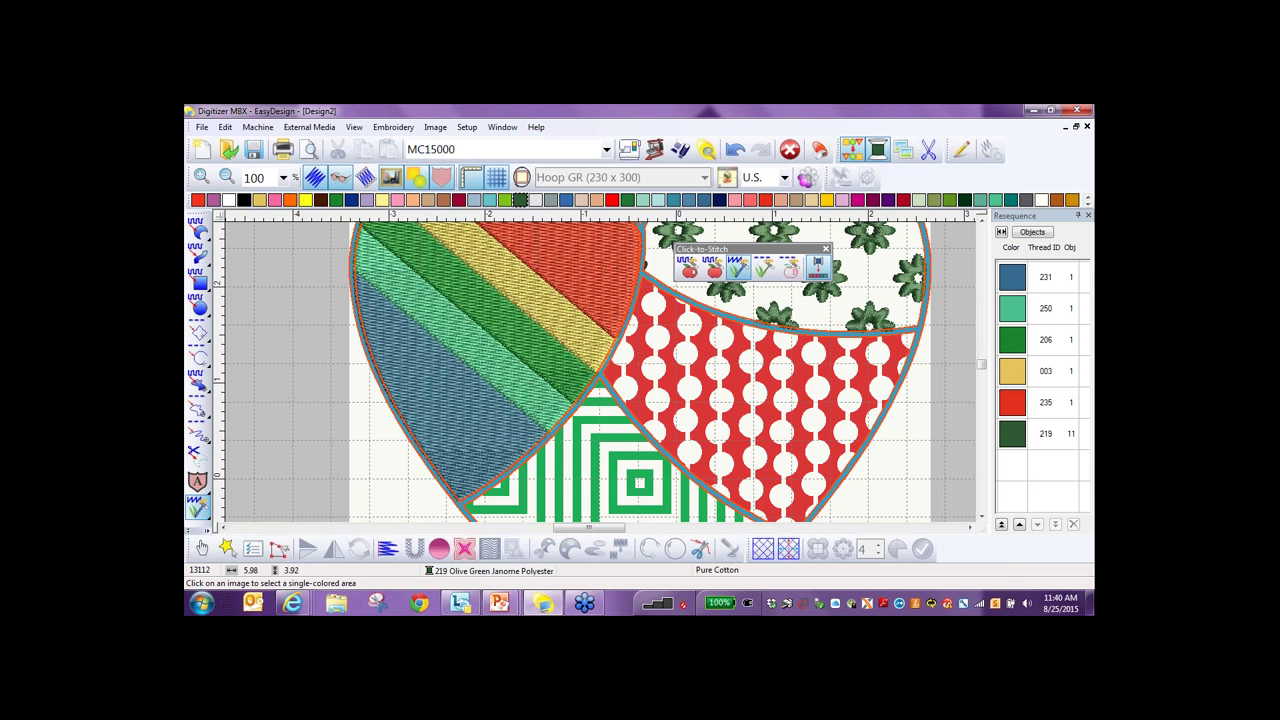
pyautogui.click(627, 385)
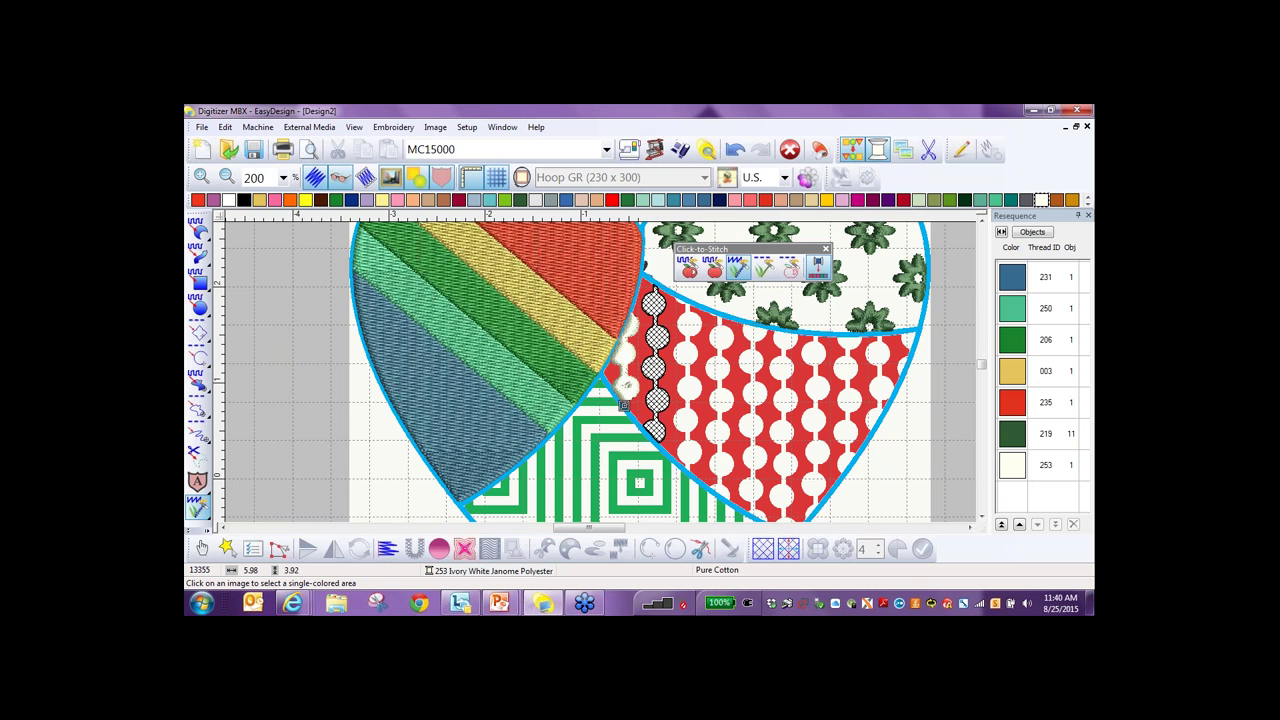
pyautogui.click(660, 405)
pyautogui.click(692, 400)
pyautogui.click(713, 313)
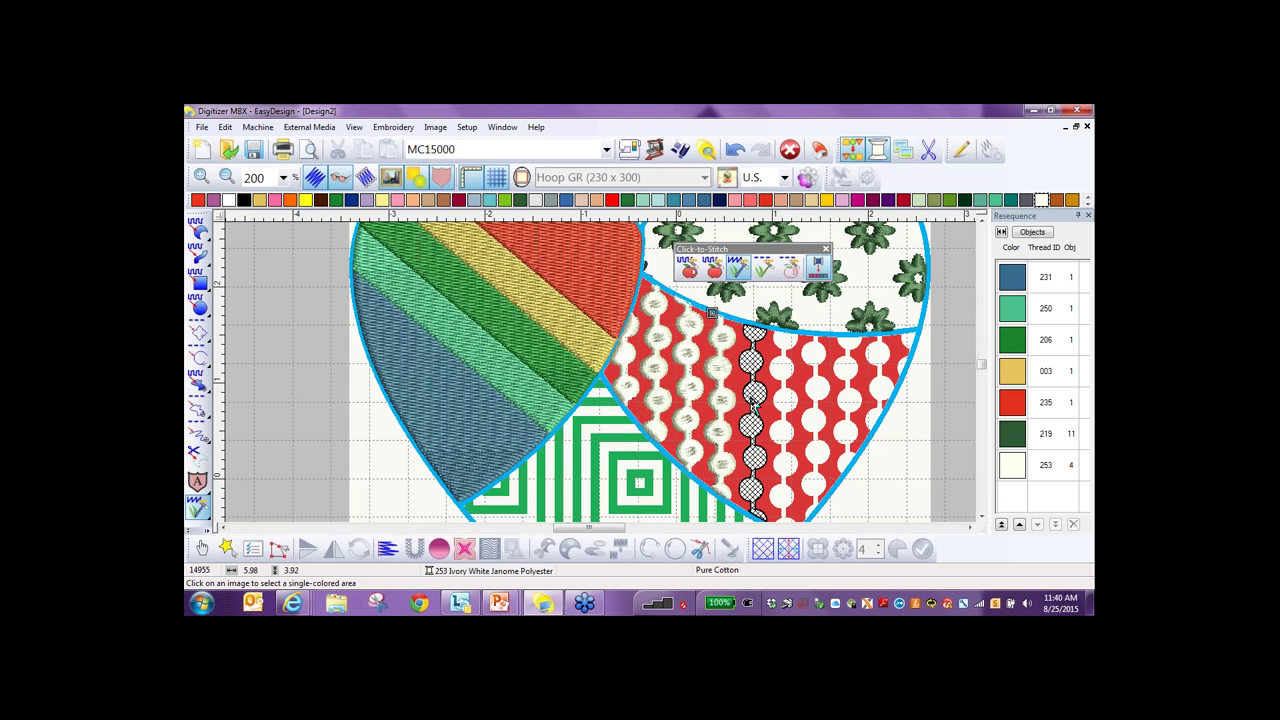
# Digitize the remaining white bead strings and edge pieces, from the middle to the right edge of the red section, as turning angle satin.
pyautogui.click(755, 406)
pyautogui.click(784, 400)
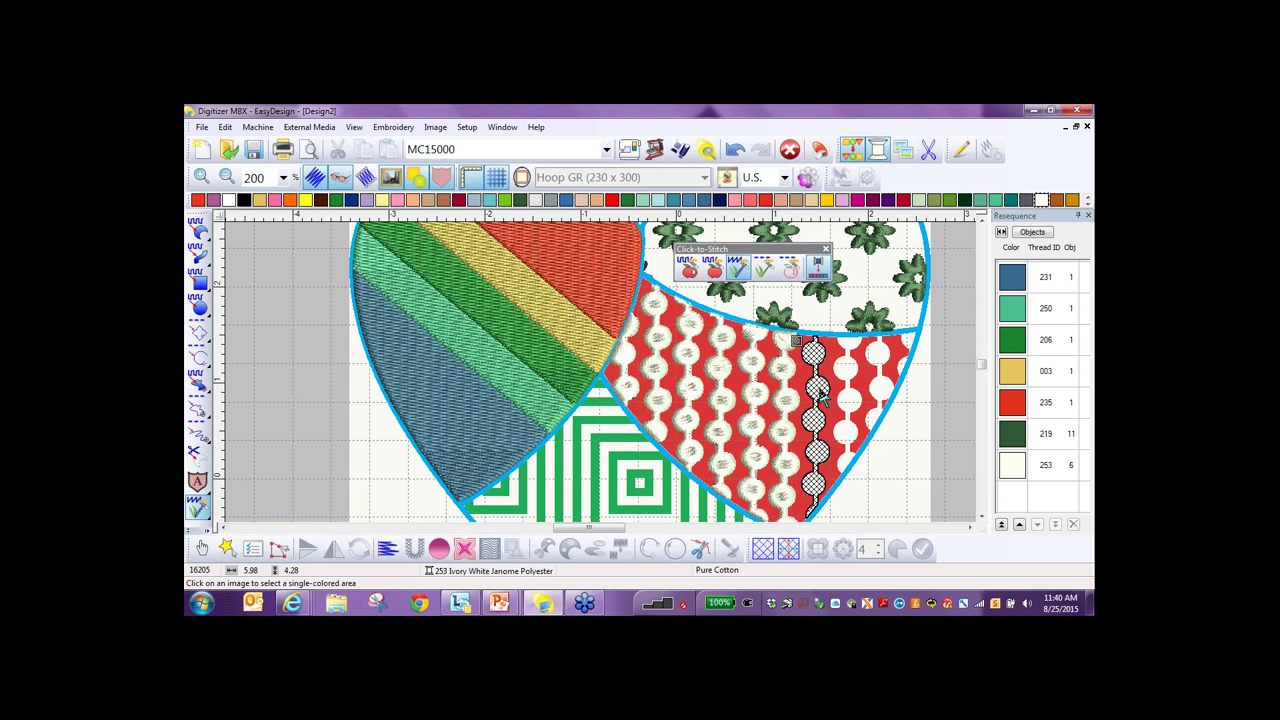
pyautogui.click(818, 398)
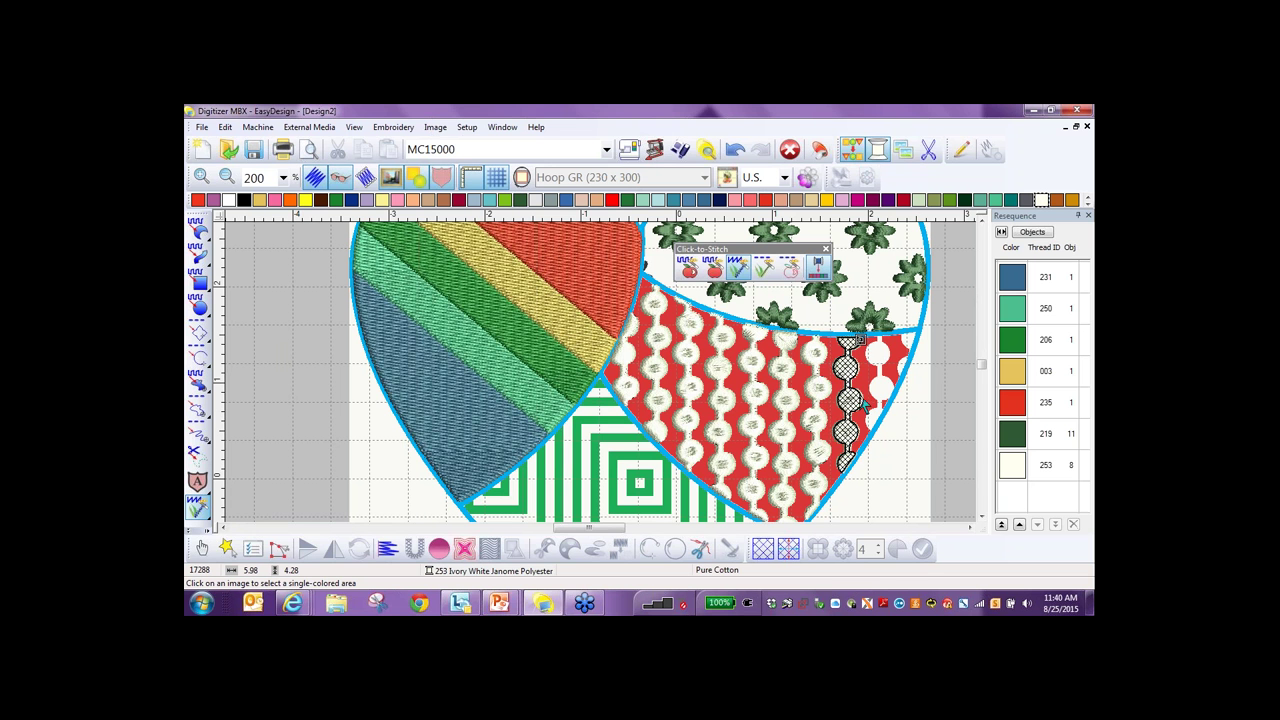
pyautogui.click(852, 400)
pyautogui.click(881, 398)
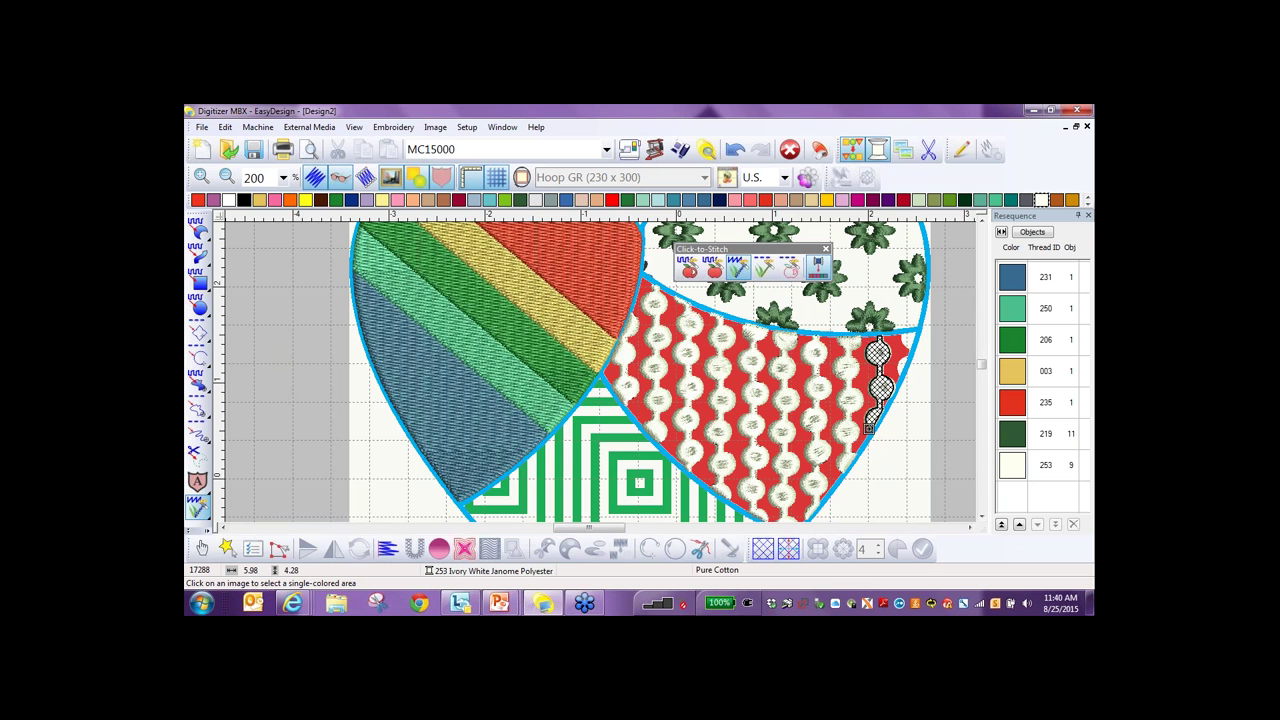
pyautogui.click(908, 340)
pyautogui.click(897, 374)
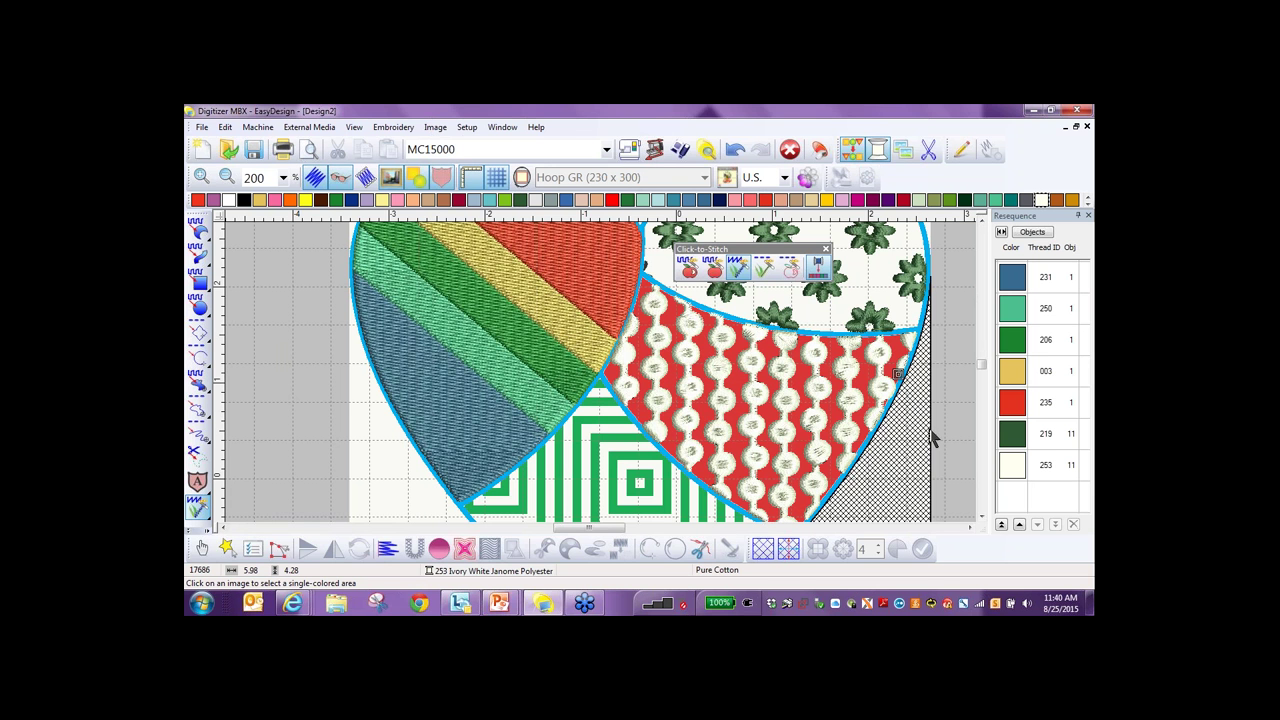
# Move the Click-to-Stitch tools off the green pattern and digitize its top piece and central concentric squares as turning angle satin.
pyautogui.click(981, 514)
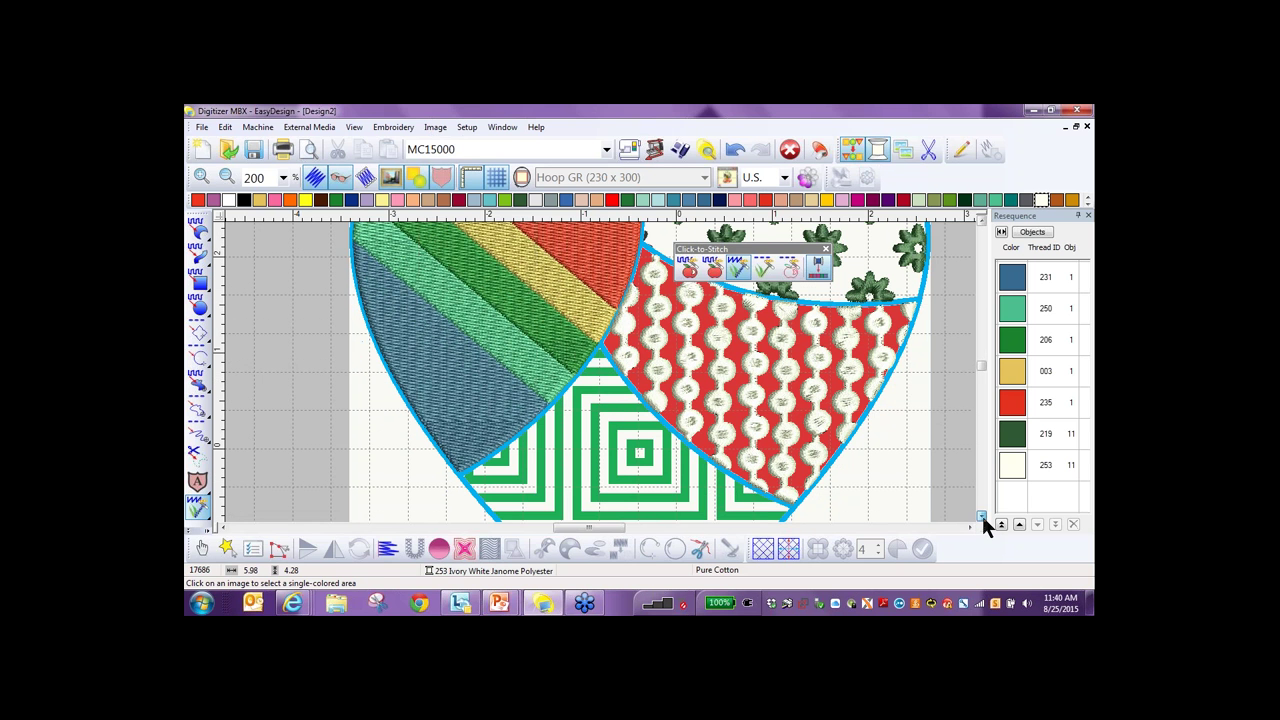
pyautogui.click(981, 514)
pyautogui.click(981, 516)
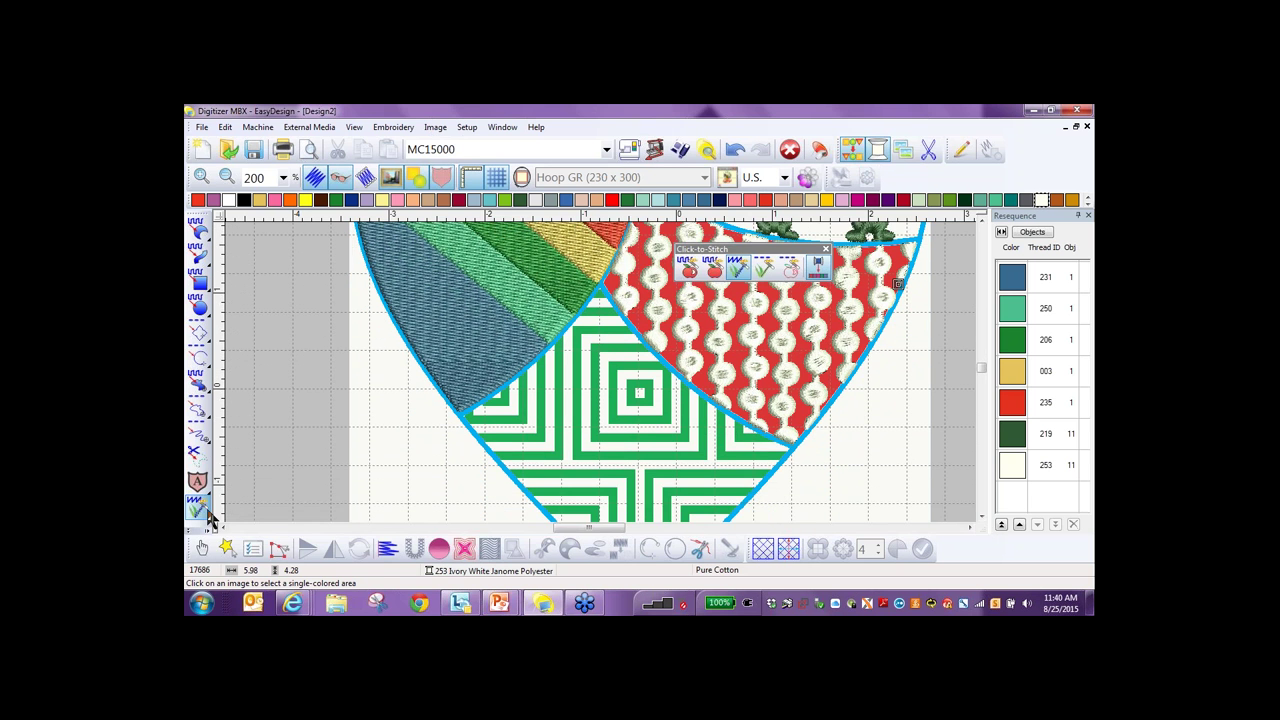
pyautogui.click(197, 511)
pyautogui.moveTo(736, 249); pyautogui.dragTo(315, 308)
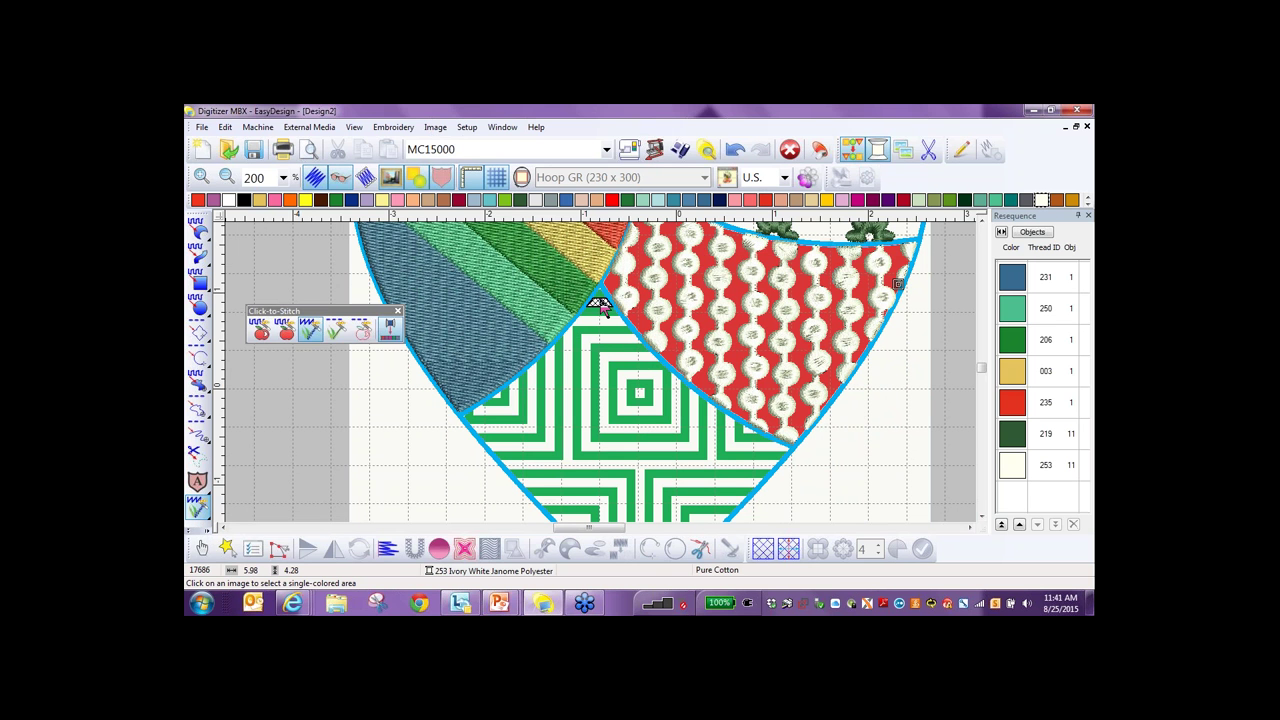
pyautogui.click(594, 296)
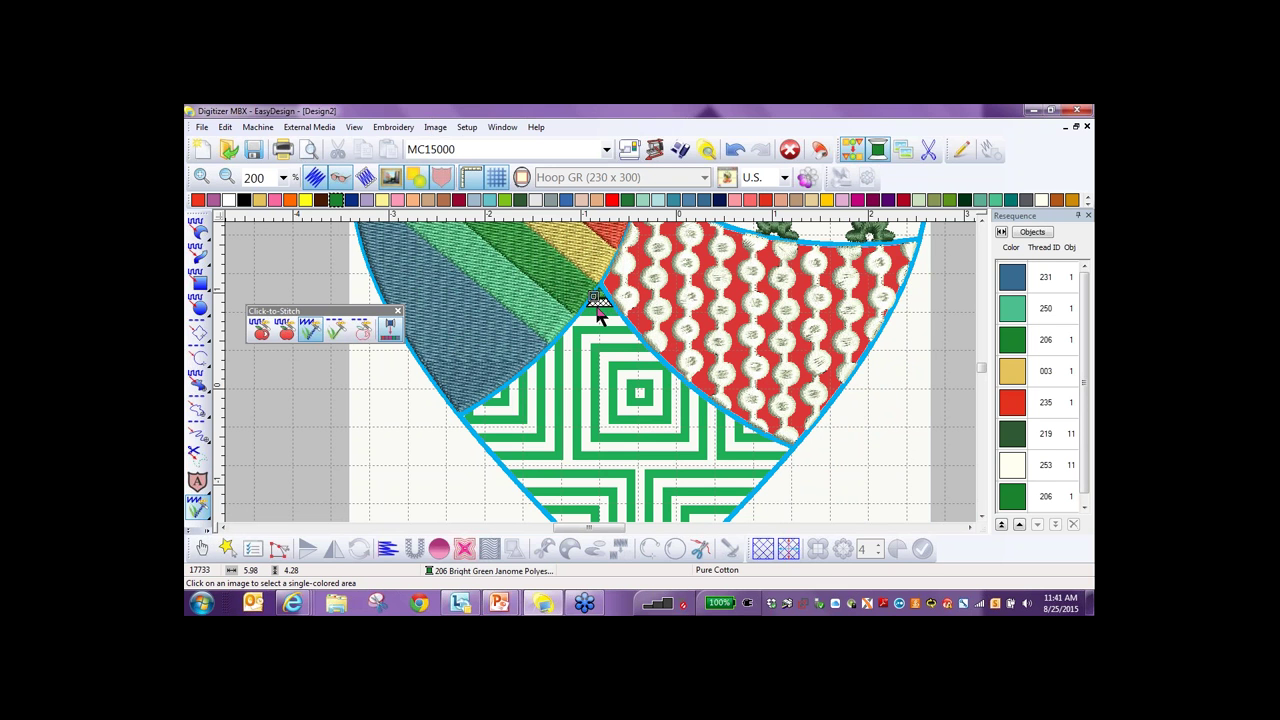
pyautogui.click(699, 394)
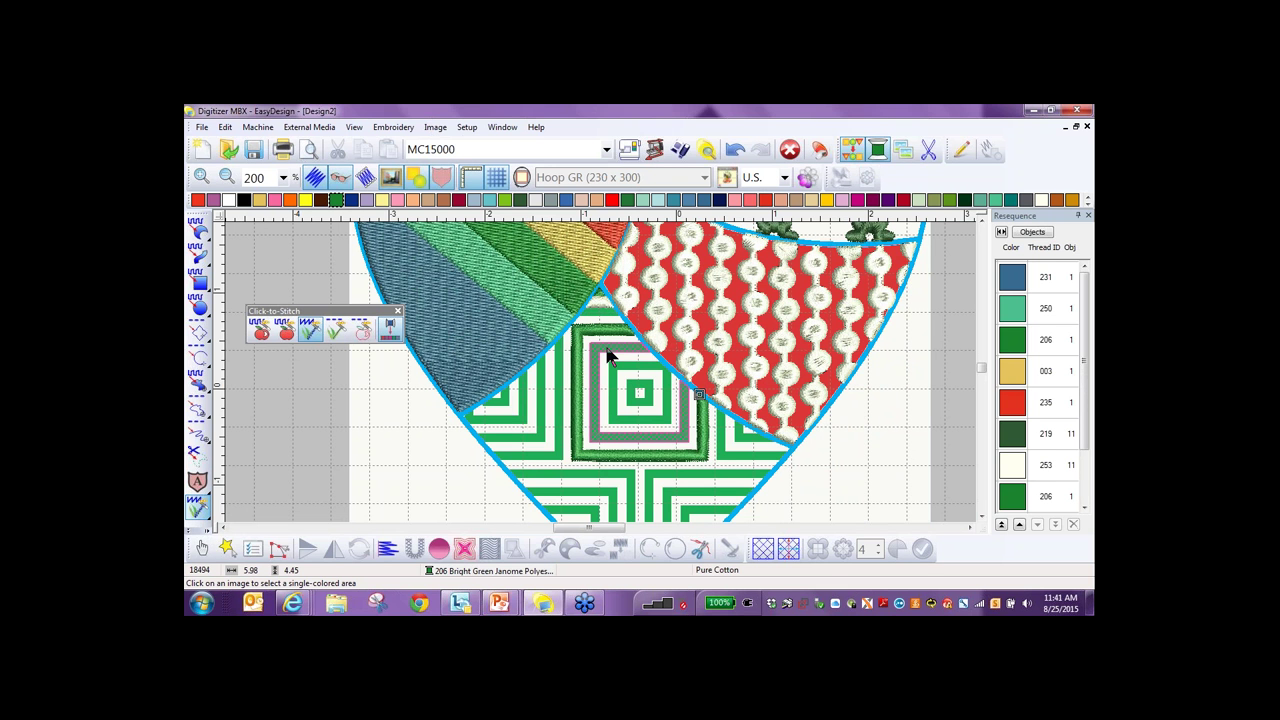
pyautogui.click(609, 355)
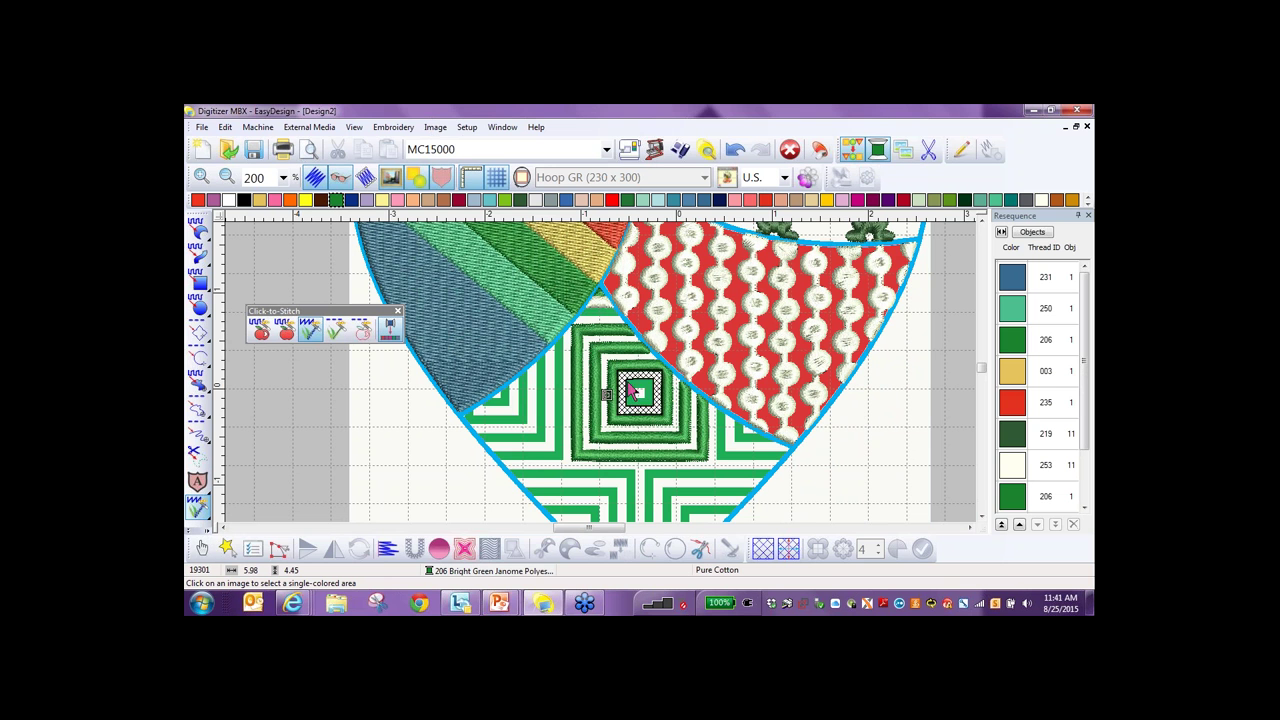
pyautogui.click(640, 392)
pyautogui.click(640, 392)
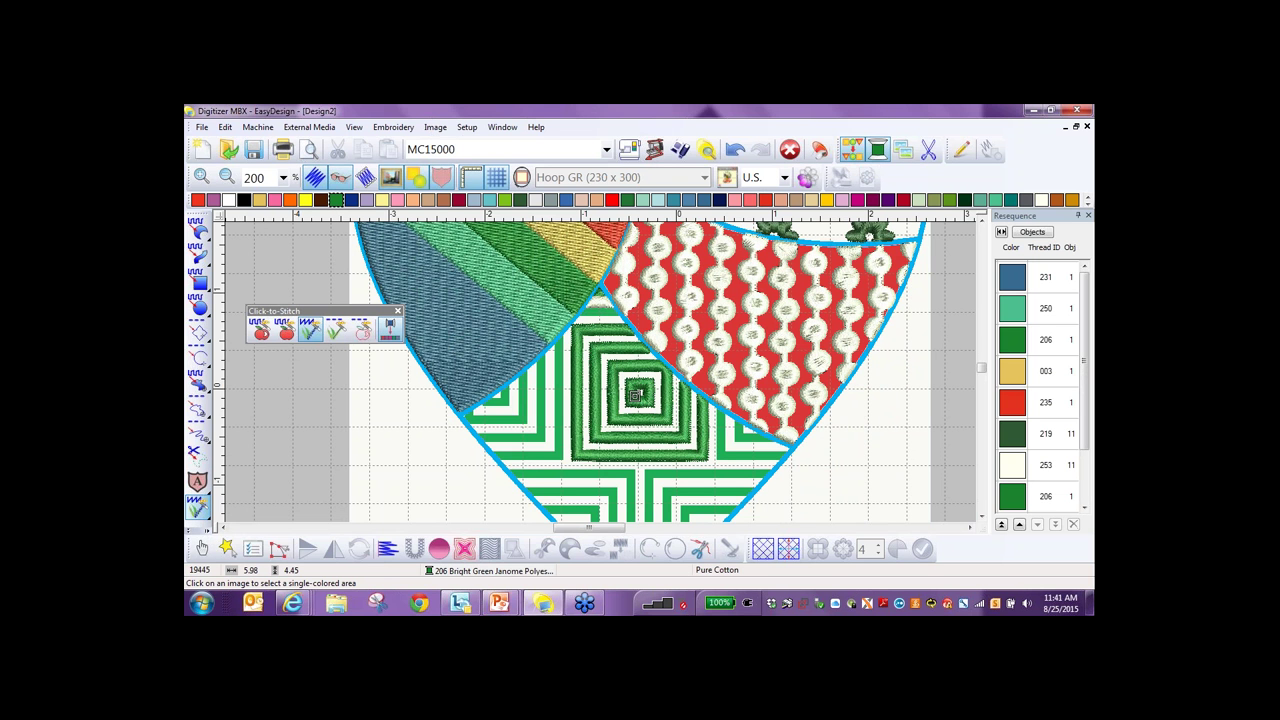
# Digitize the angled green bands to the left, right and below the central squares as turning angle satin.
pyautogui.click(562, 402)
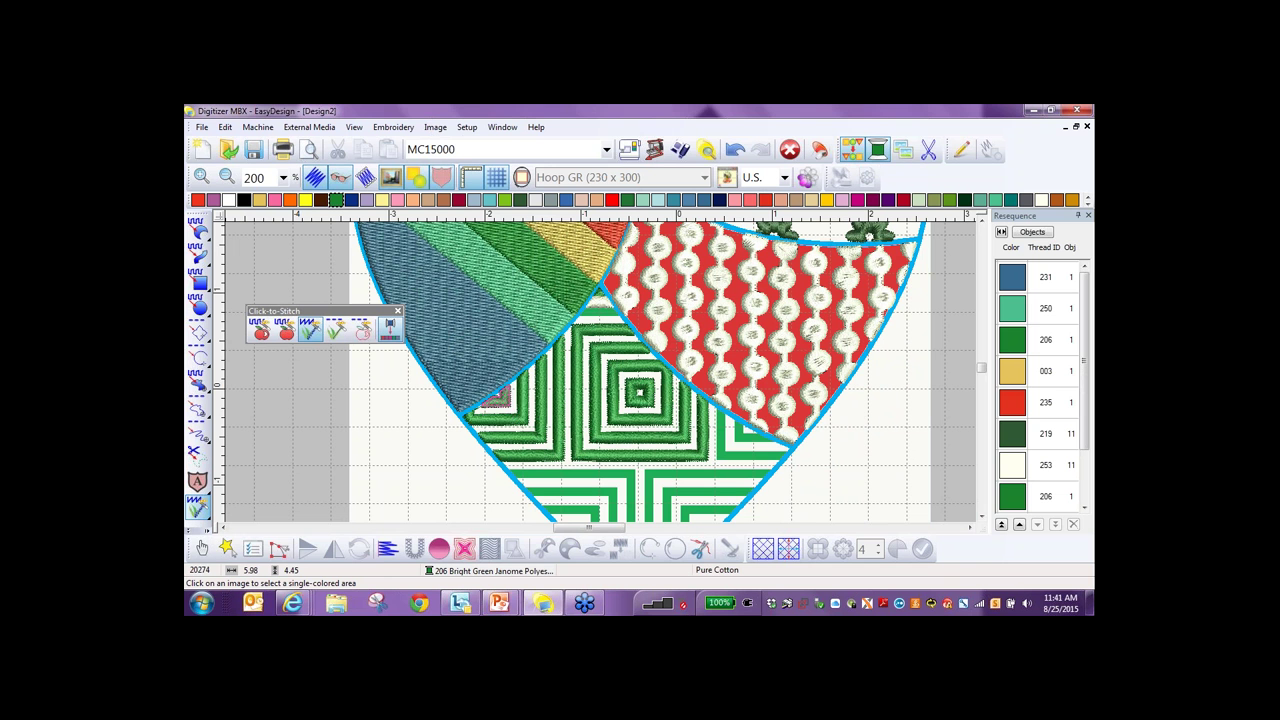
pyautogui.click(572, 483)
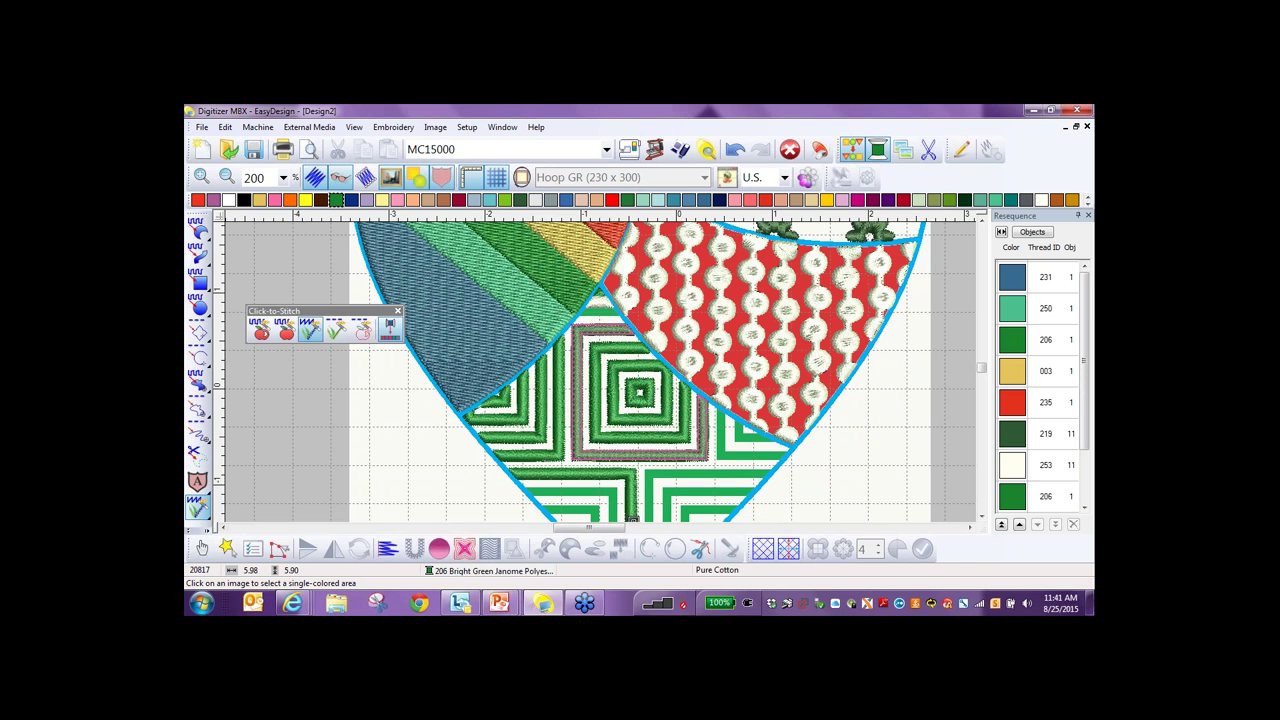
pyautogui.click(730, 452)
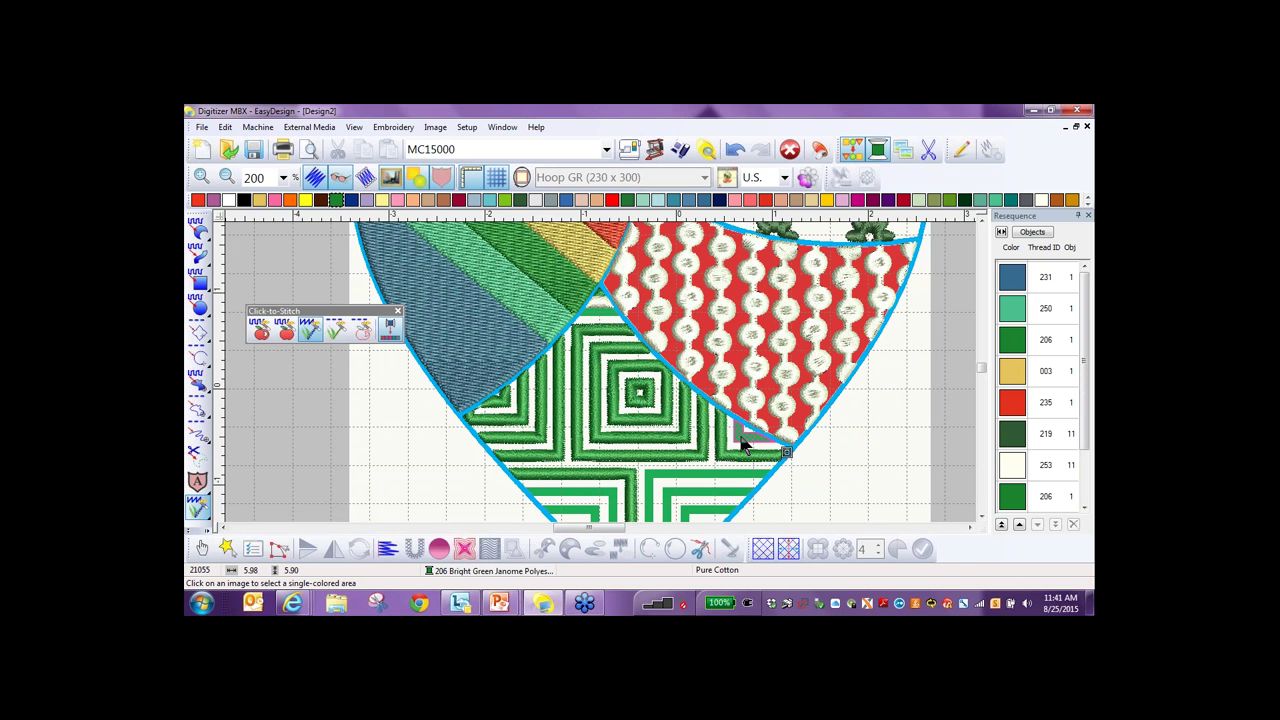
pyautogui.click(641, 513)
pyautogui.click(676, 510)
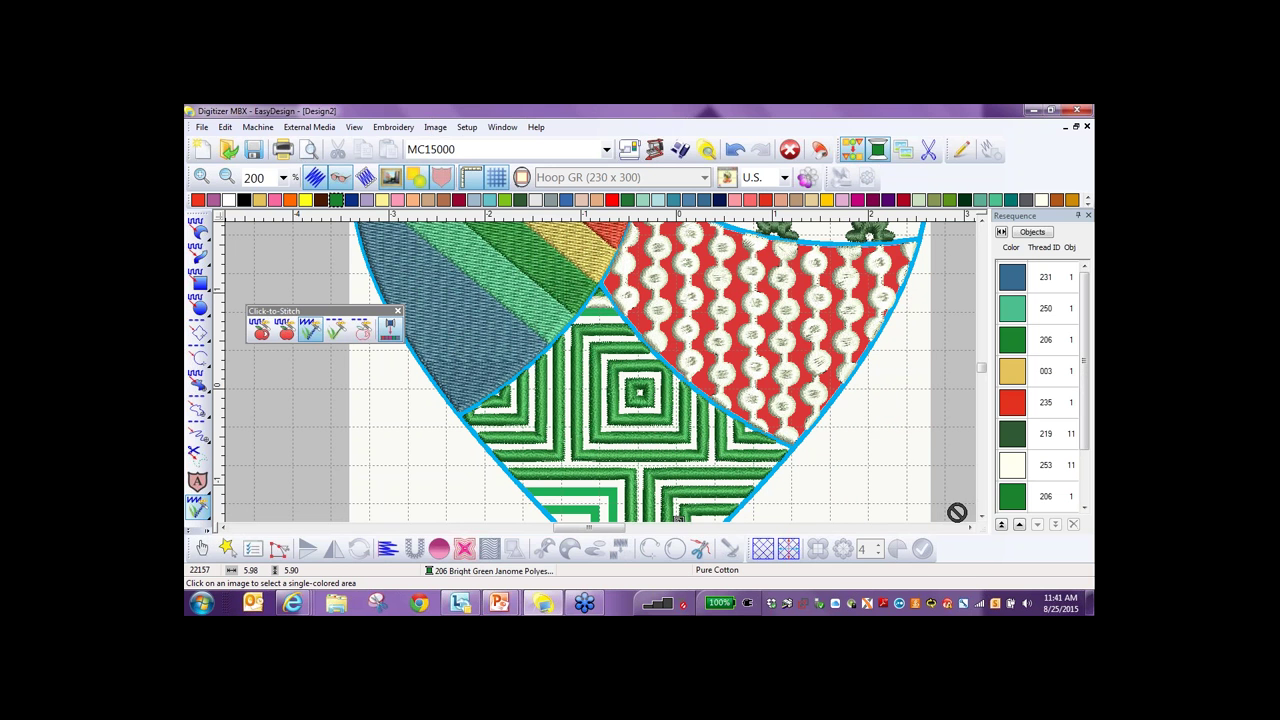
# Digitize the remaining angled green bands near the heart's bottom tip as turning angle satin.
pyautogui.click(980, 516)
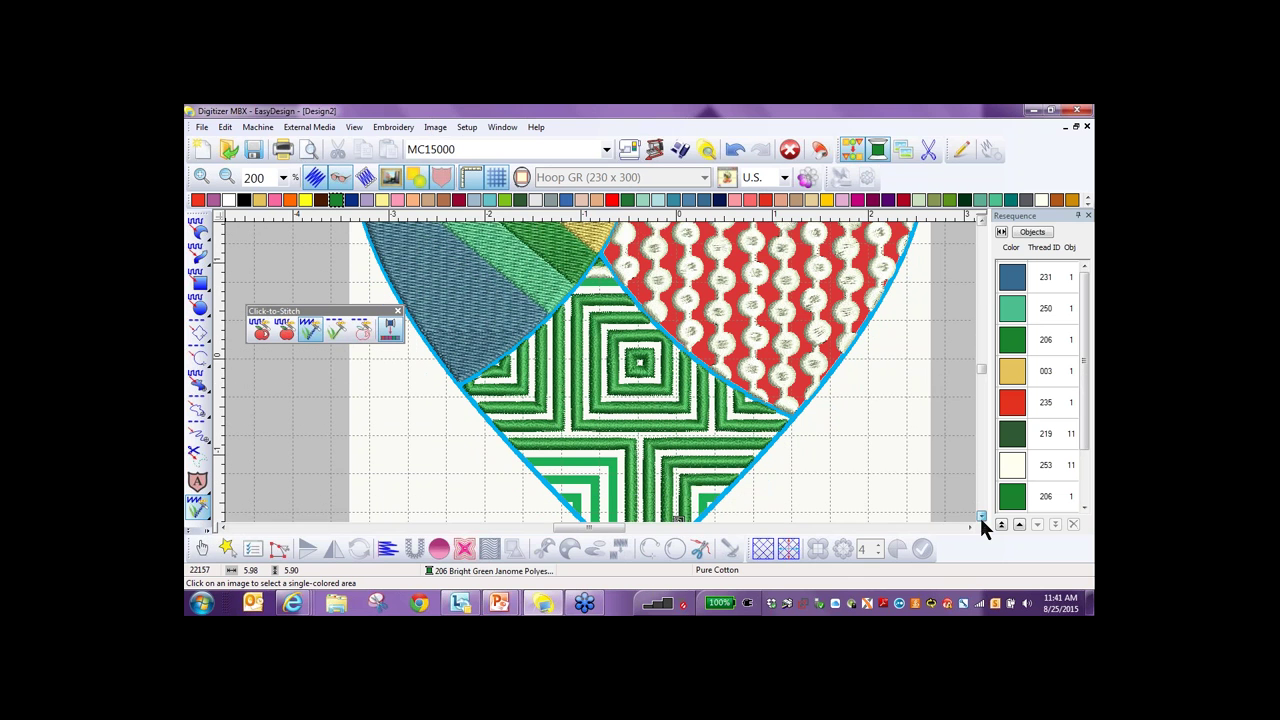
pyautogui.click(980, 517)
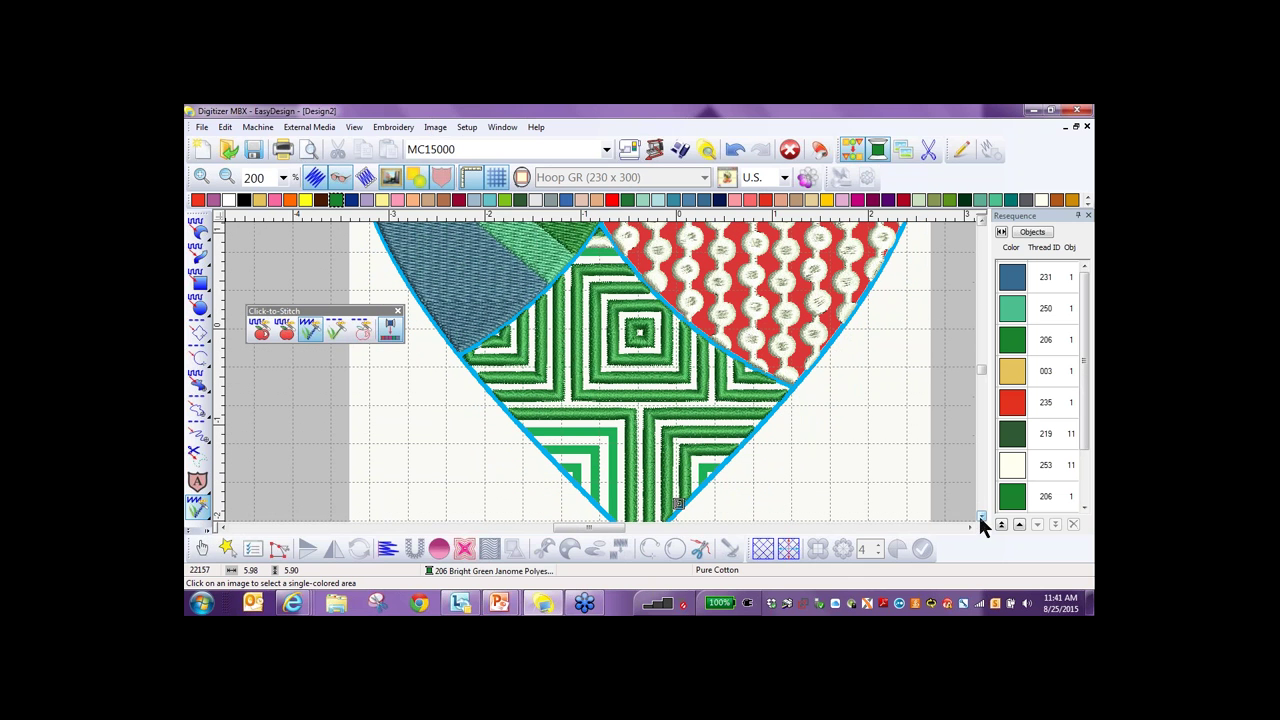
pyautogui.click(584, 434)
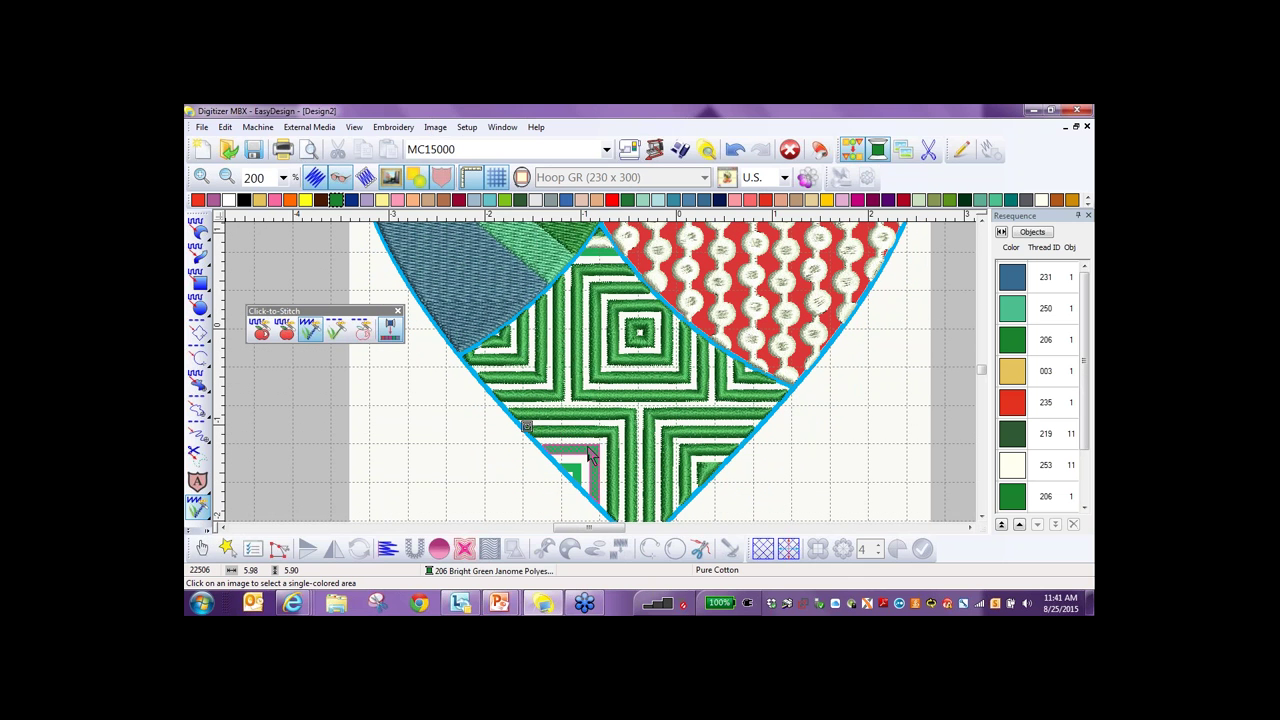
pyautogui.click(582, 466)
pyautogui.click(447, 466)
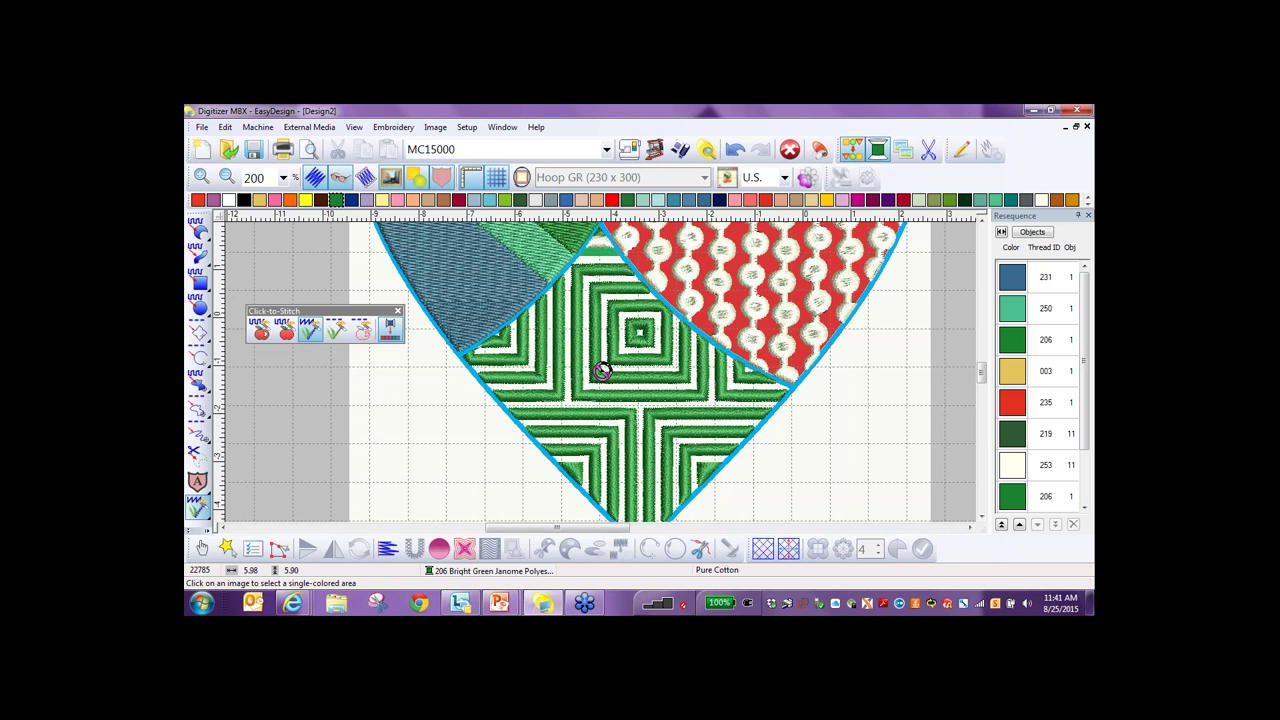
# Hide the bitmap image to examine the whole heart's digitized stitching on its own, and show the image again.
pyautogui.hotkey('shift', 'z')
pyautogui.moveTo(598, 531); pyautogui.dragTo(656, 528)
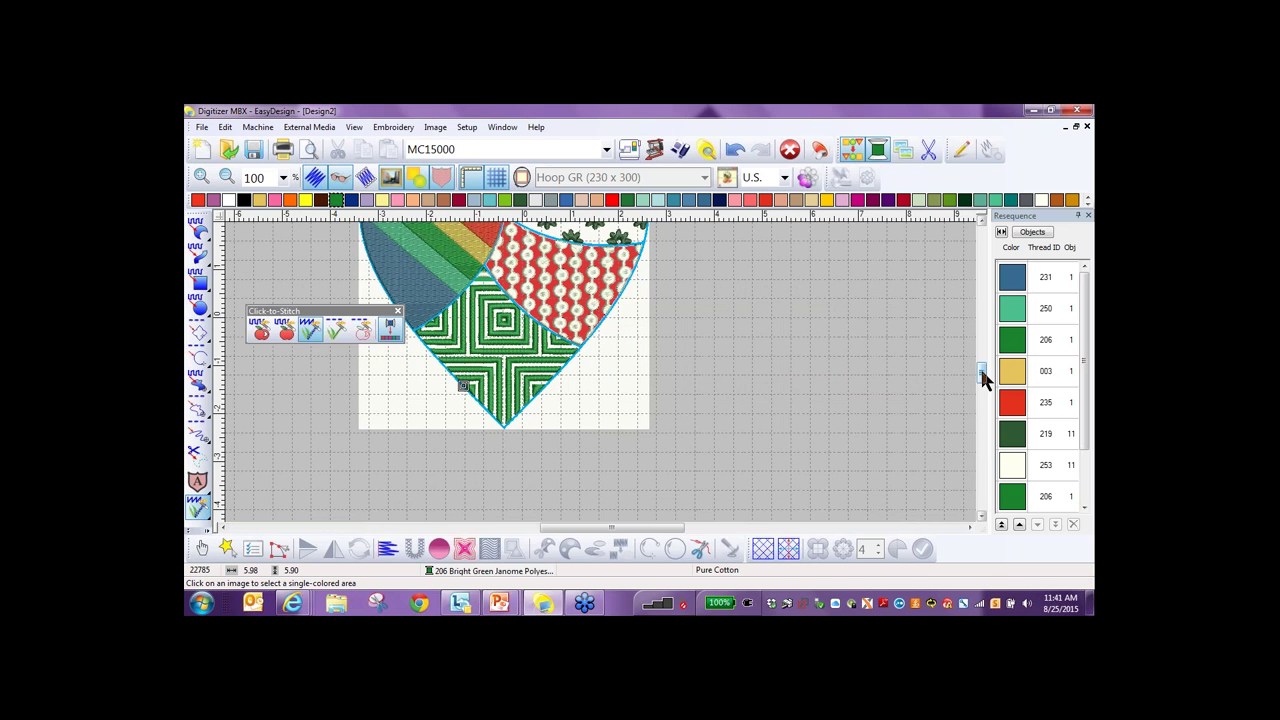
pyautogui.moveTo(980, 372); pyautogui.dragTo(977, 362)
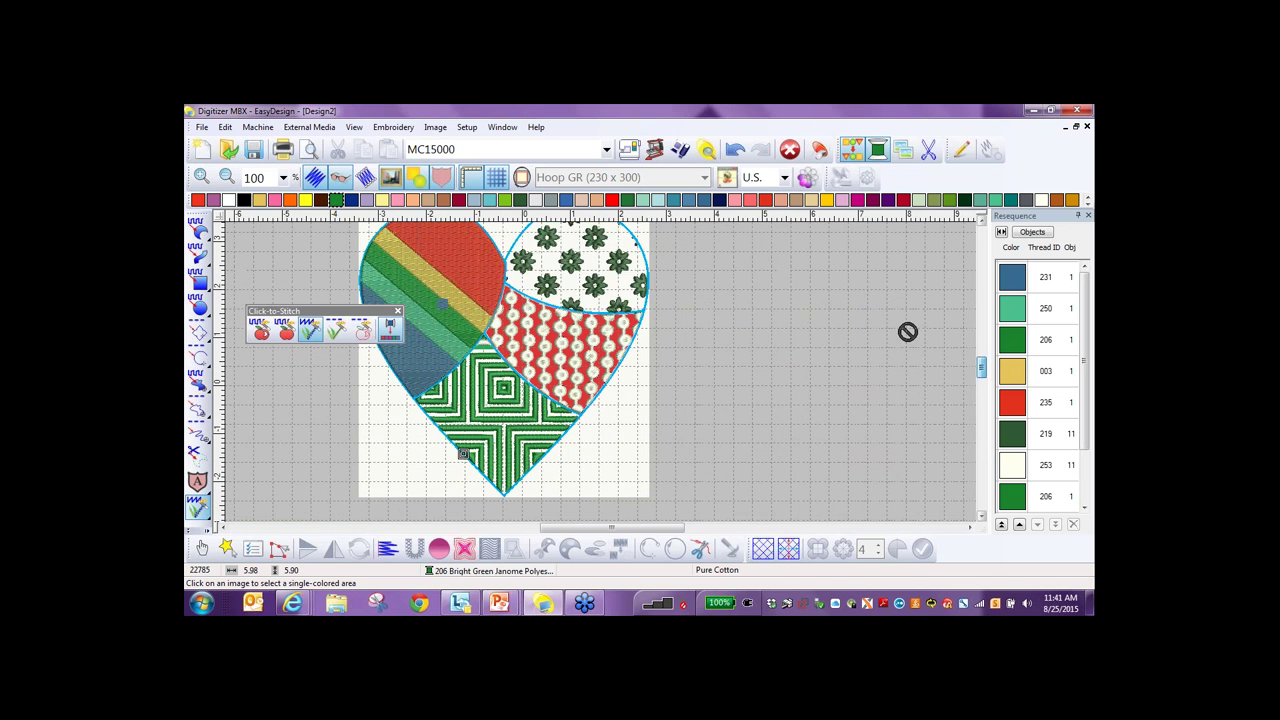
pyautogui.click(390, 177)
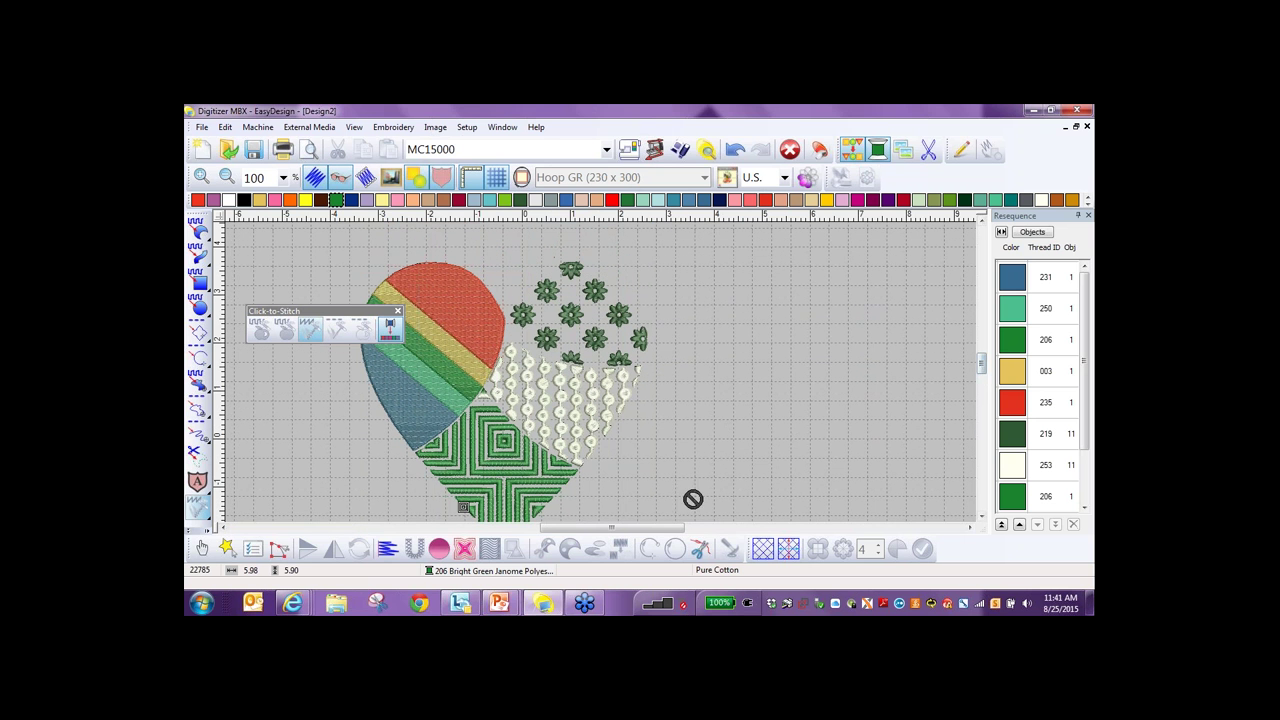
pyautogui.moveTo(680, 533); pyautogui.dragTo(651, 528)
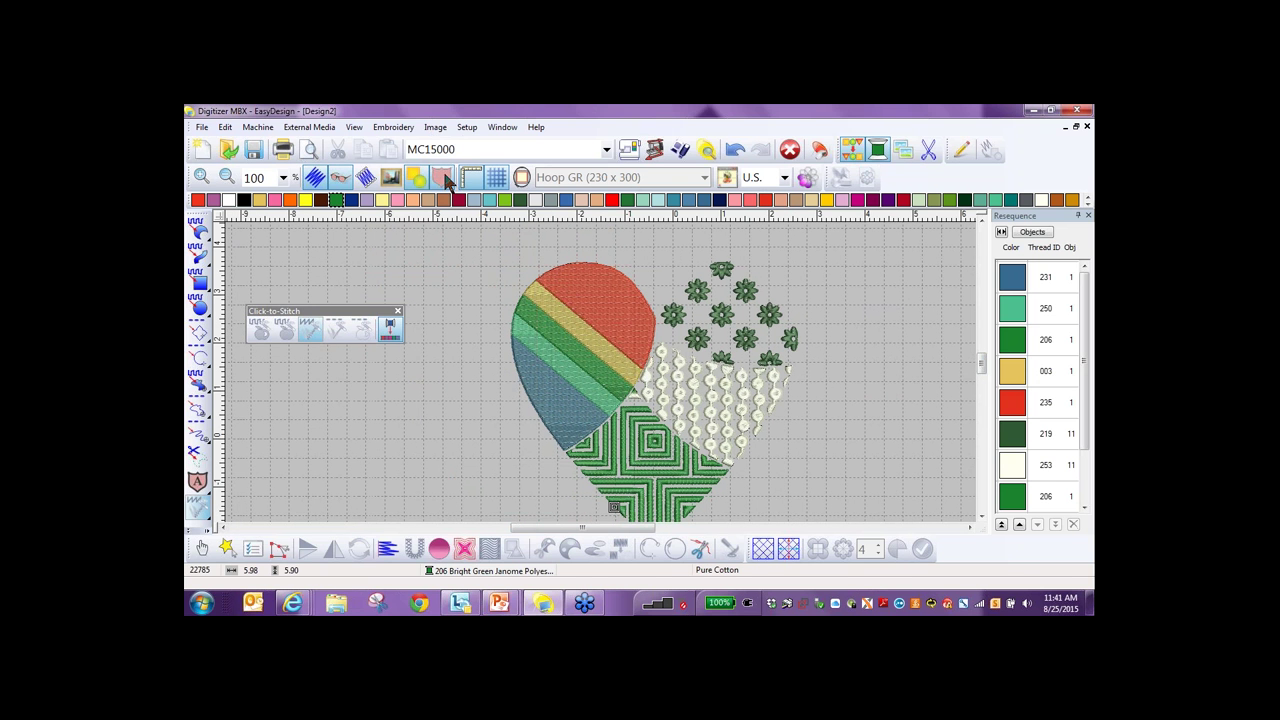
pyautogui.click(391, 178)
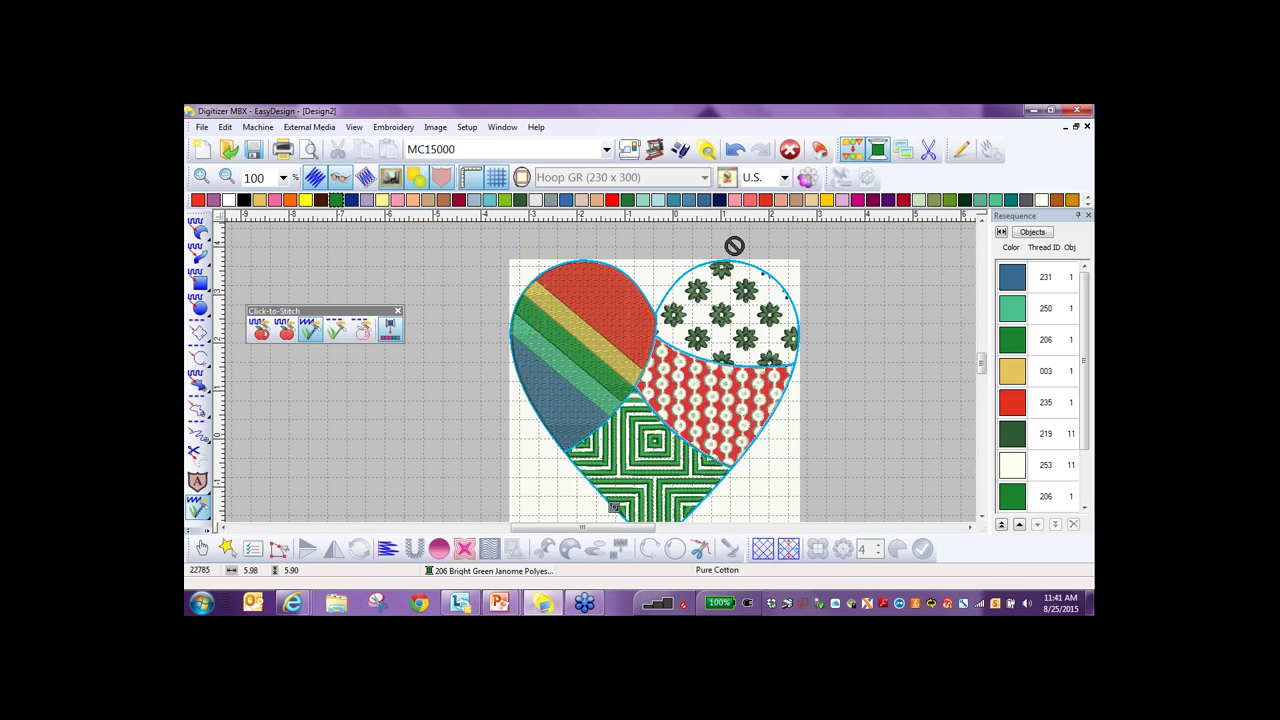
# Start digitizing the heart's blue outline along the outer edge of the red section with the Click-to-Stitch line tool.
pyautogui.click(333, 331)
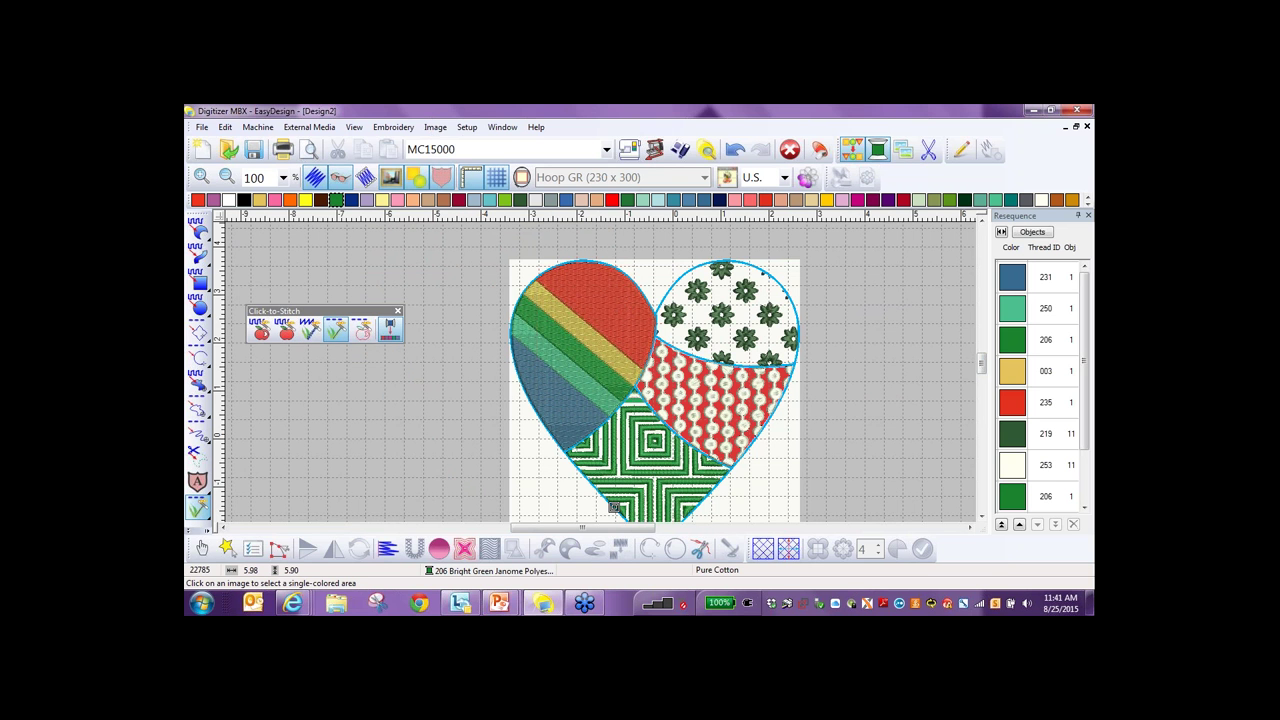
pyautogui.scroll(3, 600, 371)
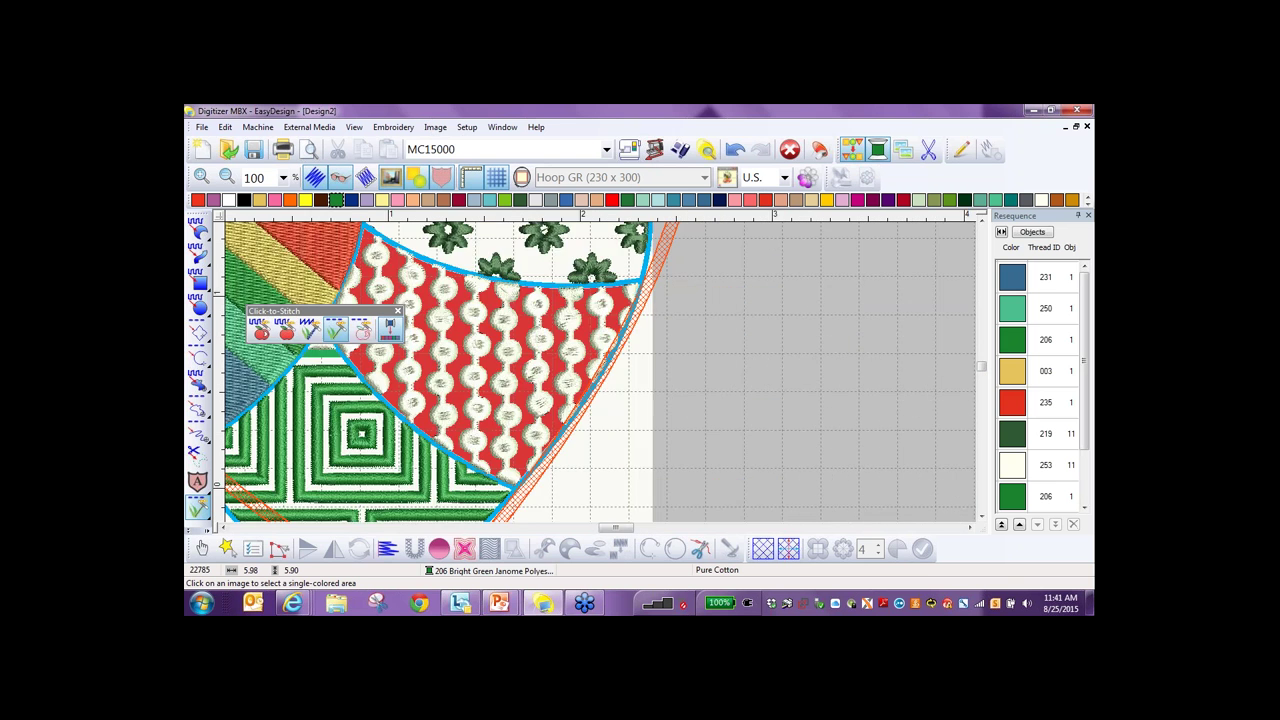
pyautogui.scroll(4, 601, 395)
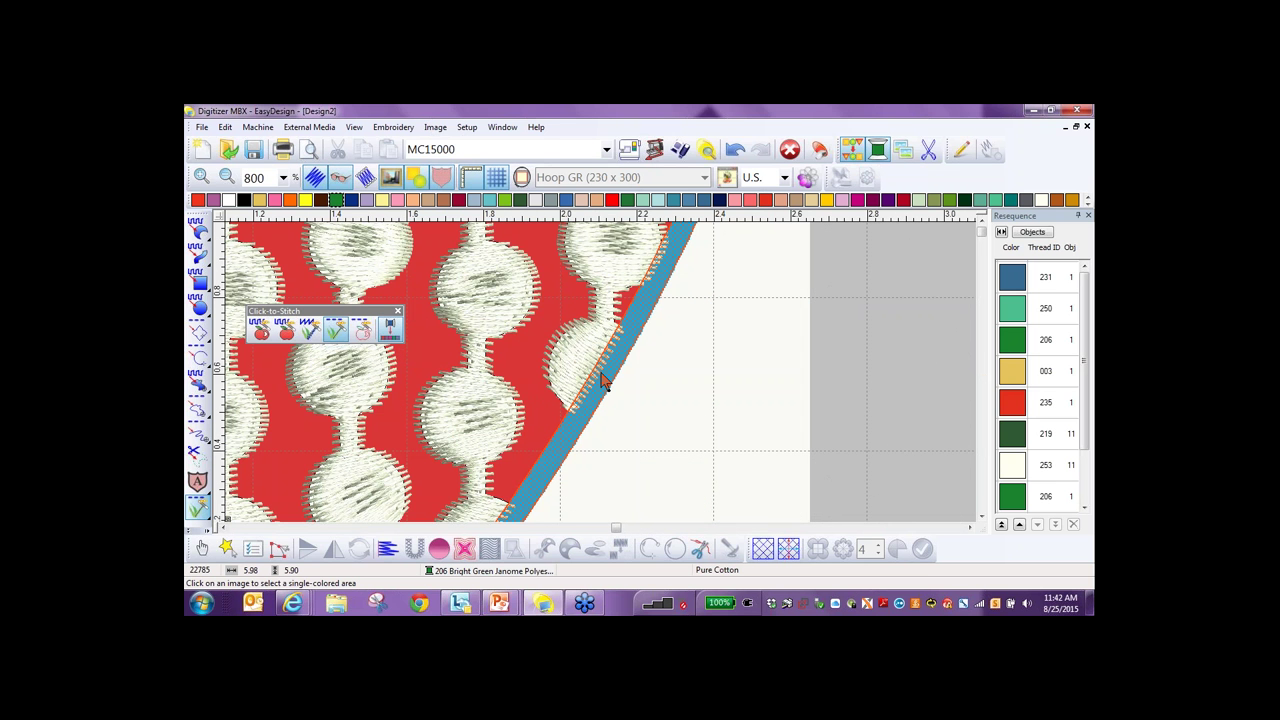
# Generate line stitching along the heart artwork's connected blue outlines with the active Click-to-Stitch tool.
pyautogui.scroll(1, 604, 378)
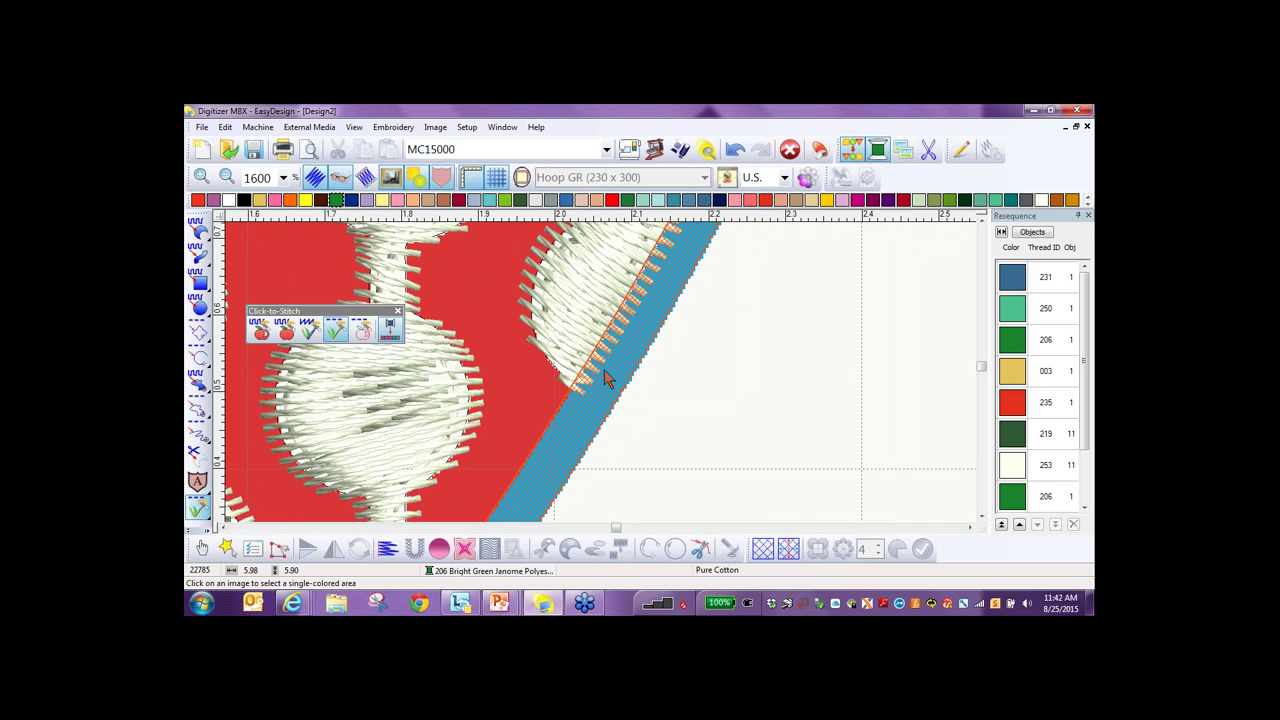
pyautogui.click(600, 380)
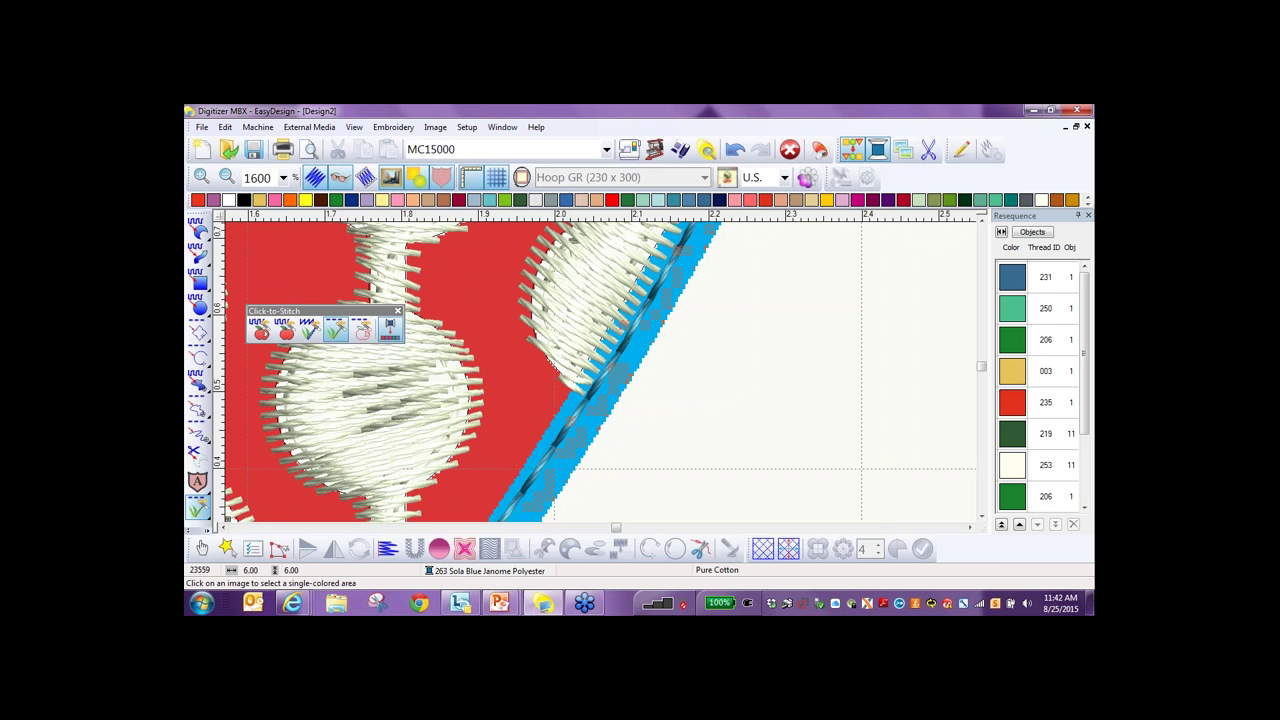
pyautogui.scroll(-1, 603, 380)
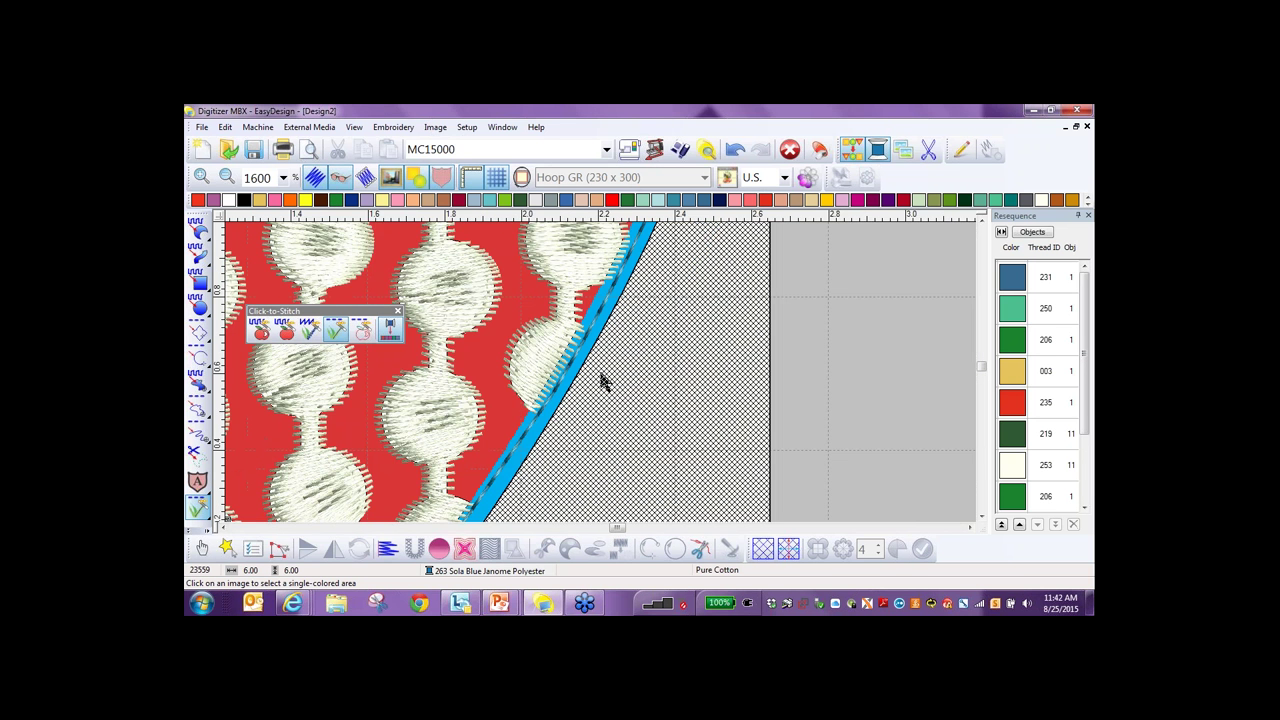
pyautogui.scroll(-1, 603, 380)
pyautogui.scroll(-2, 603, 385)
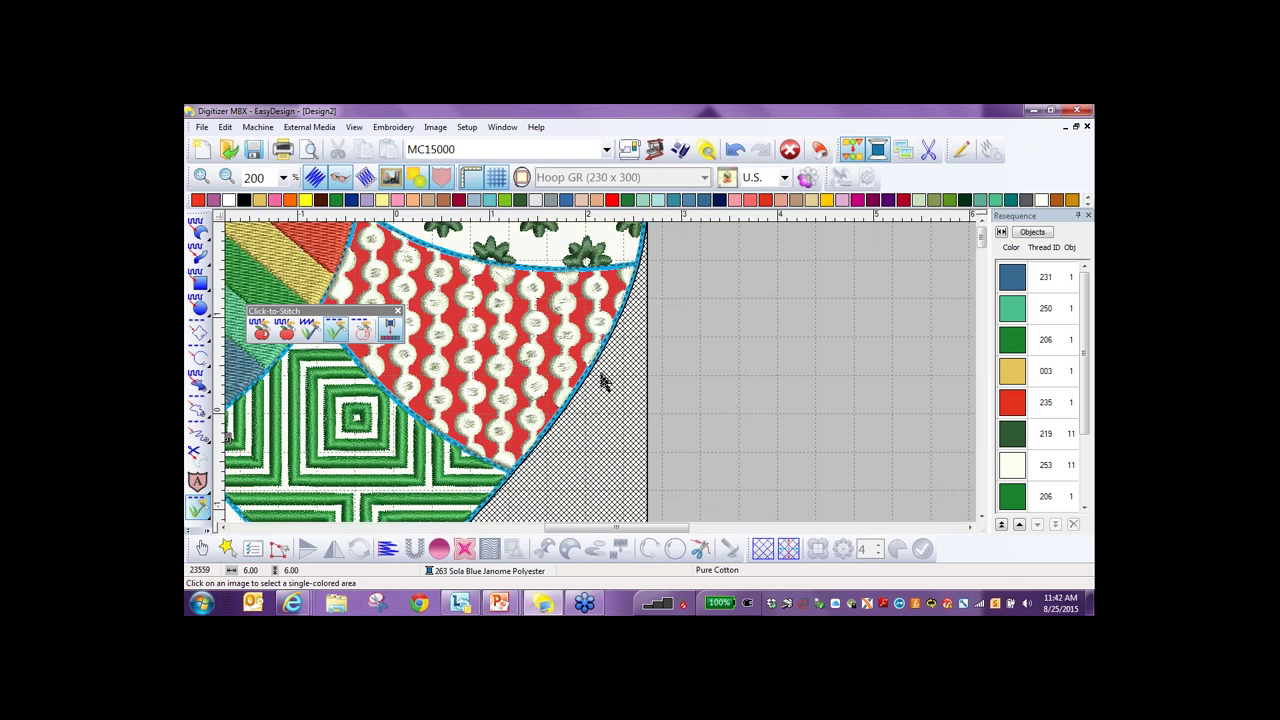
# Examine how the blue outline stitching meets at the heart's right edge, between the red beaded and green geometric sections.
pyautogui.scroll(-1, 603, 381)
pyautogui.scroll(1, 603, 381)
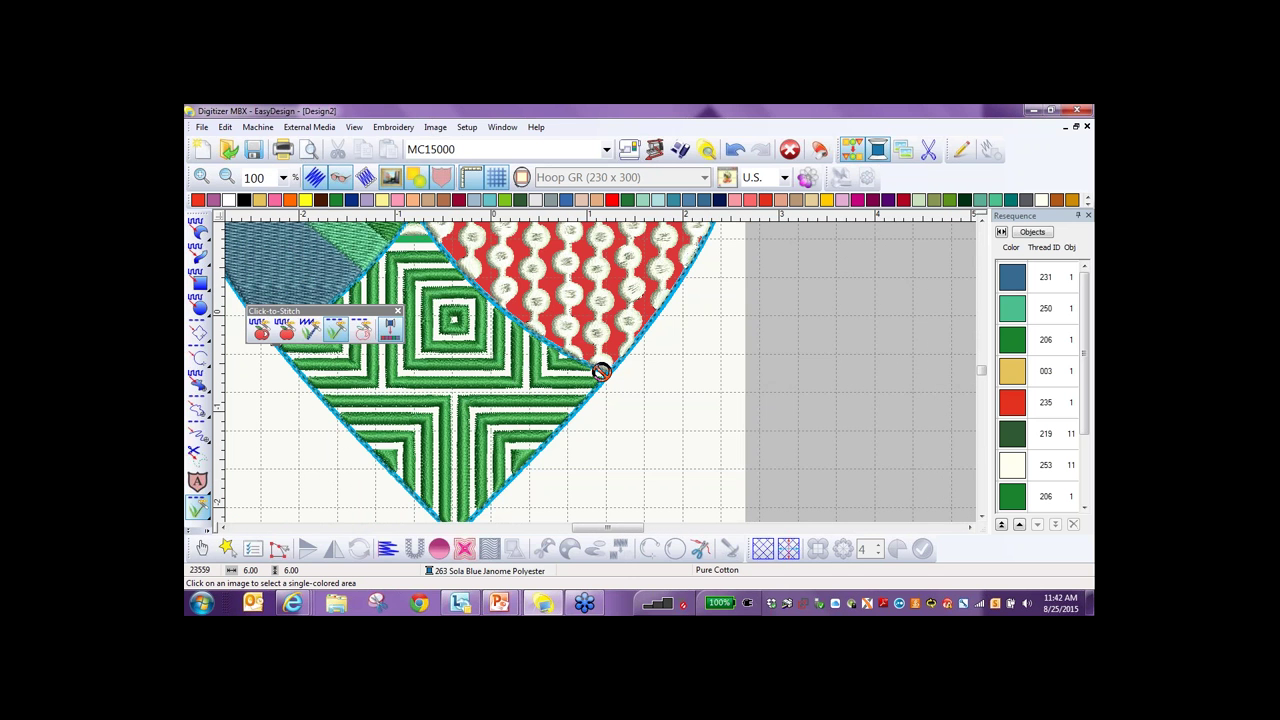
pyautogui.scroll(4, 600, 370)
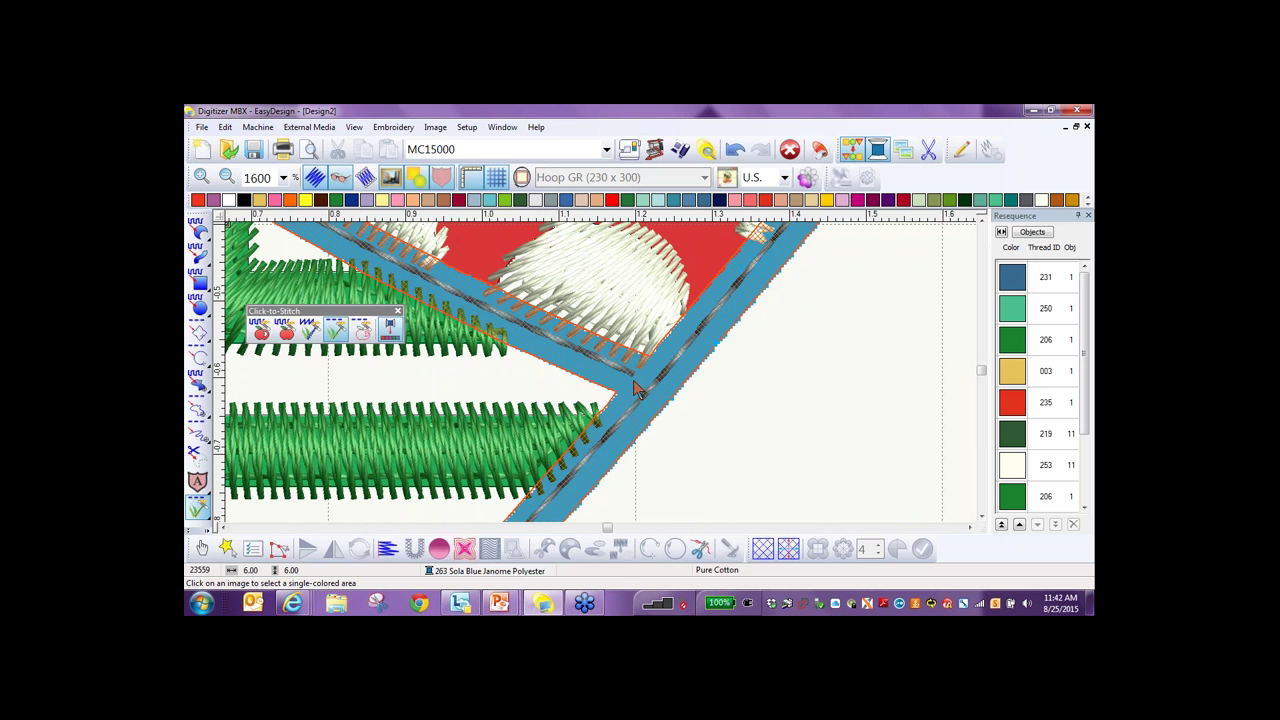
pyautogui.click(697, 405)
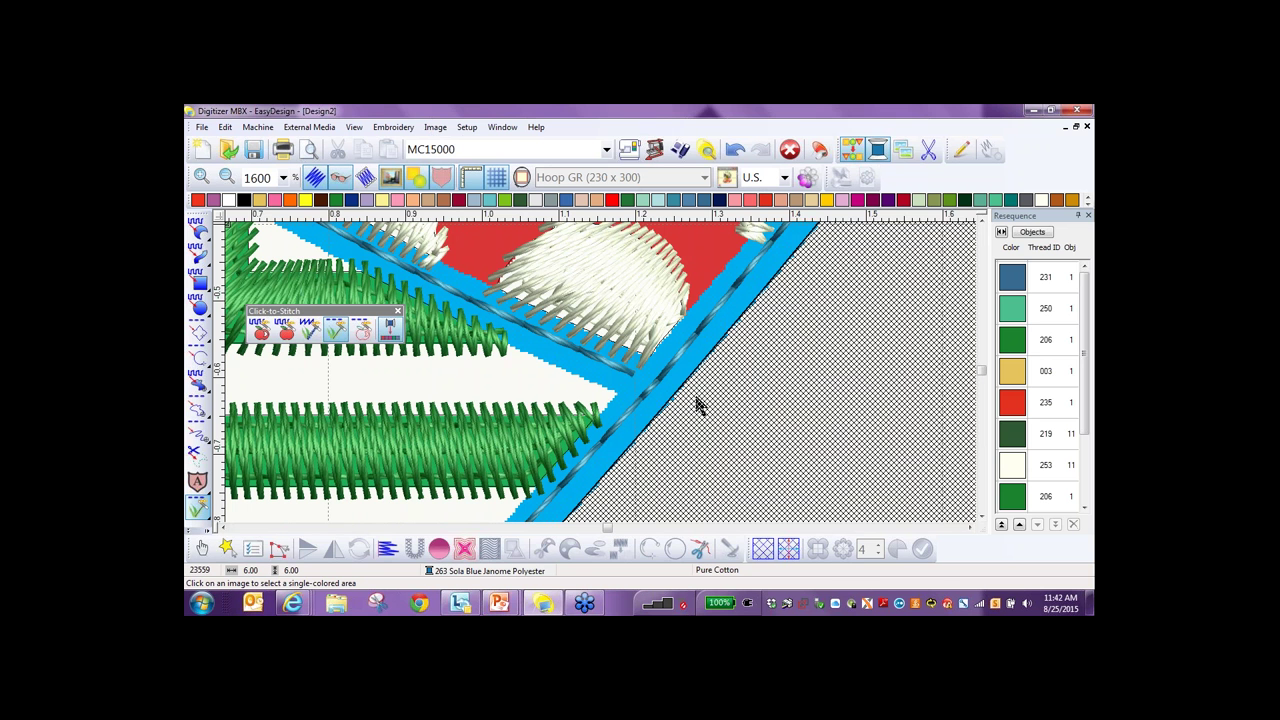
pyautogui.click(677, 403)
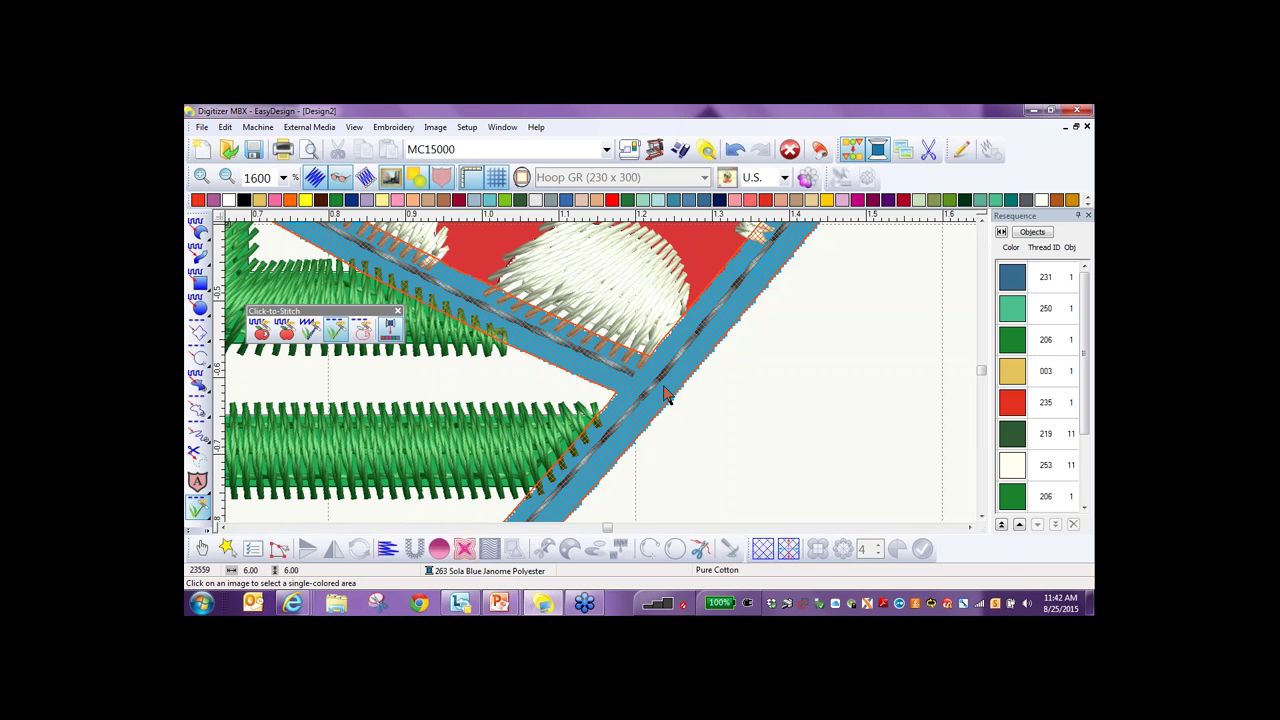
pyautogui.scroll(-1, 600, 371)
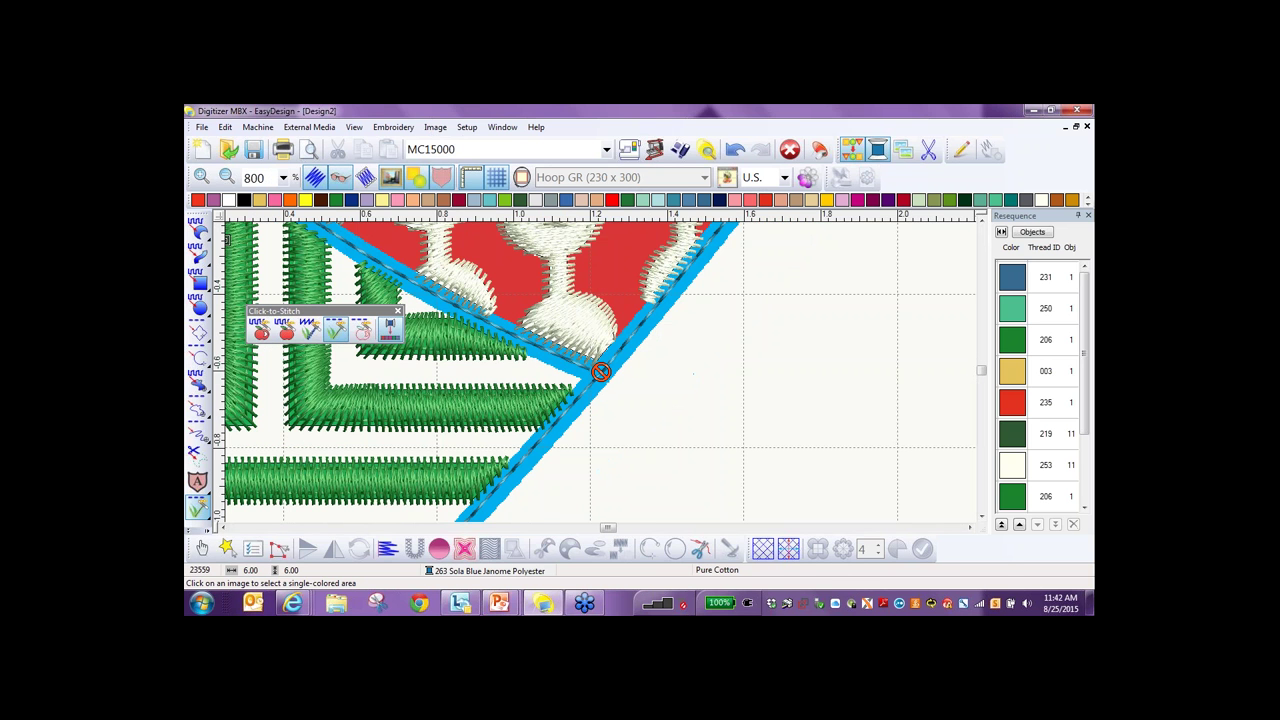
pyautogui.scroll(-1, 600, 371)
pyautogui.scroll(-1, 600, 371)
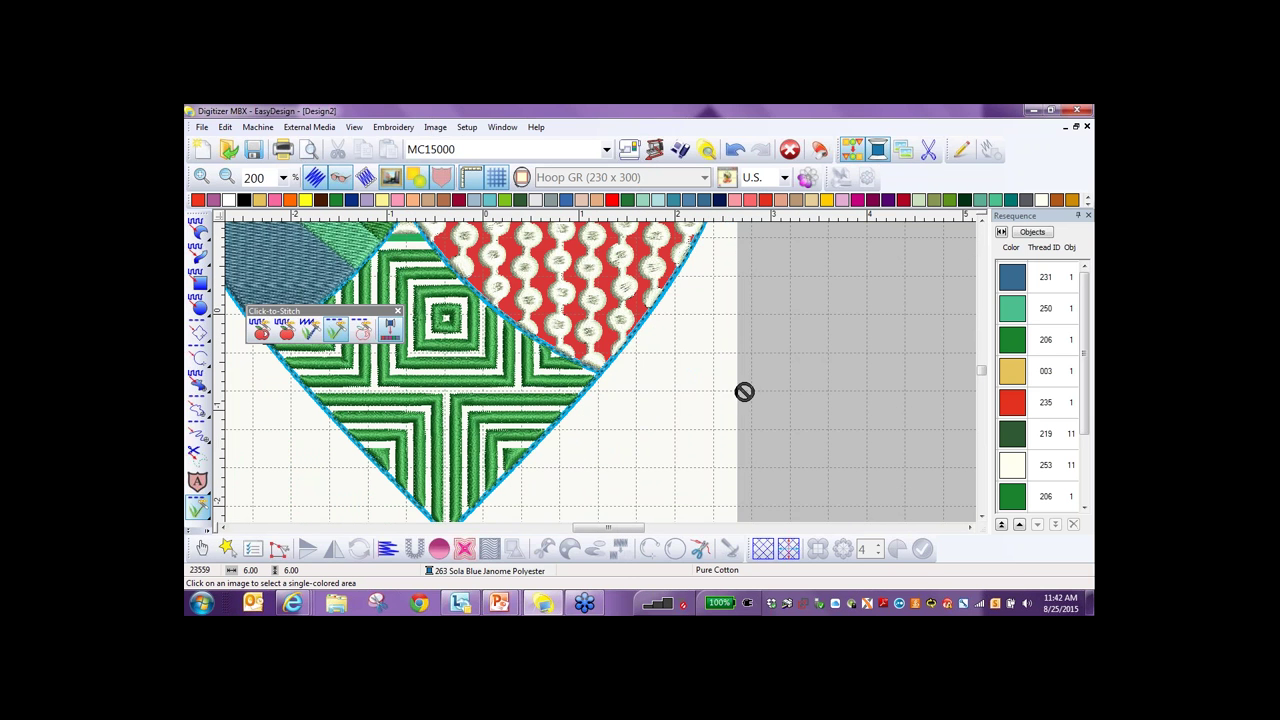
# Close the Click-to-Stitch toolbar and select the blue outline stitching of the heart.
pyautogui.click(398, 316)
pyautogui.click(338, 306)
pyautogui.click(268, 339)
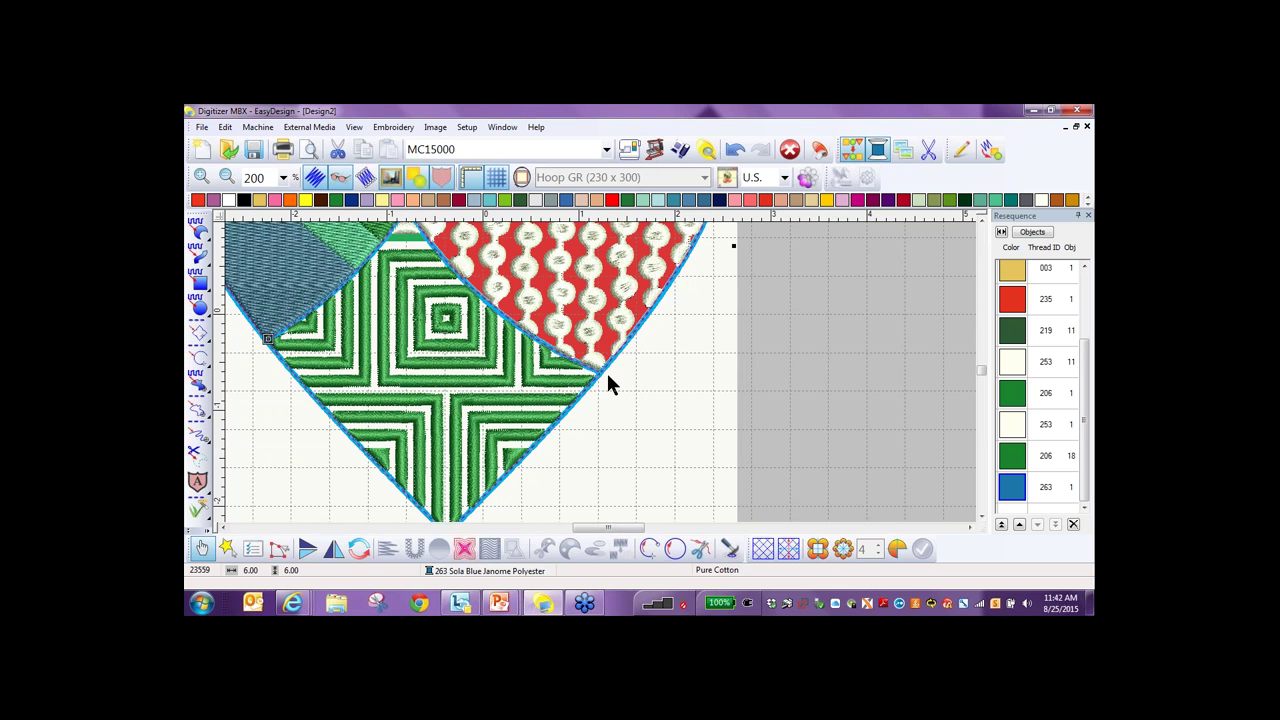
# Reshape the blue outline so the divider between the beaded and green geometric sections joins the heart's right outer line.
pyautogui.scroll(1, 600, 378)
pyautogui.scroll(2, 593, 367)
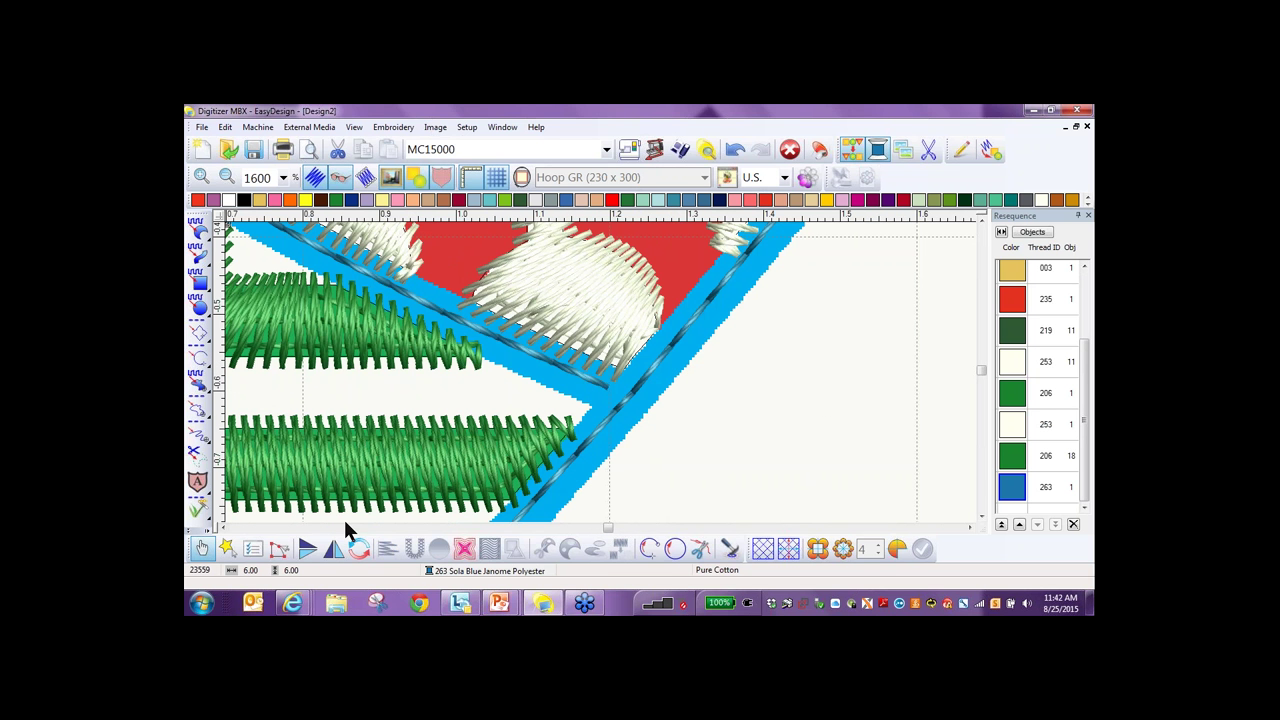
pyautogui.click(1013, 488)
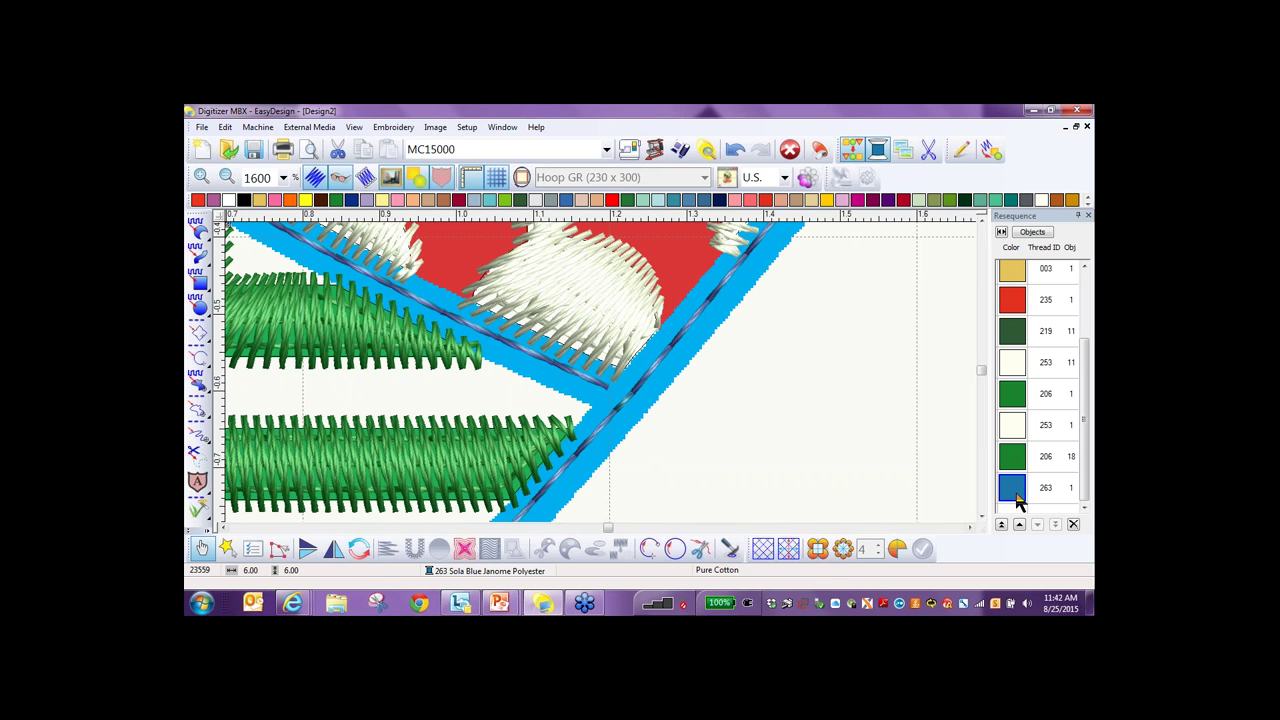
pyautogui.click(280, 556)
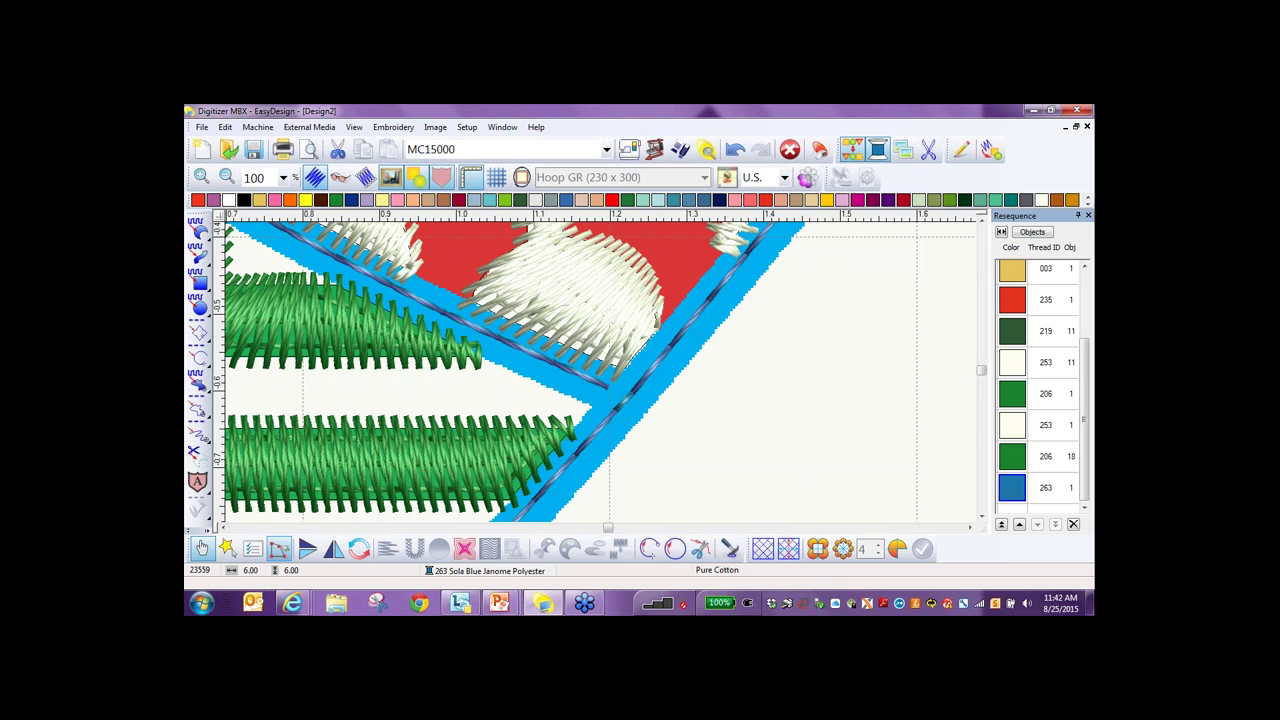
pyautogui.click(624, 398)
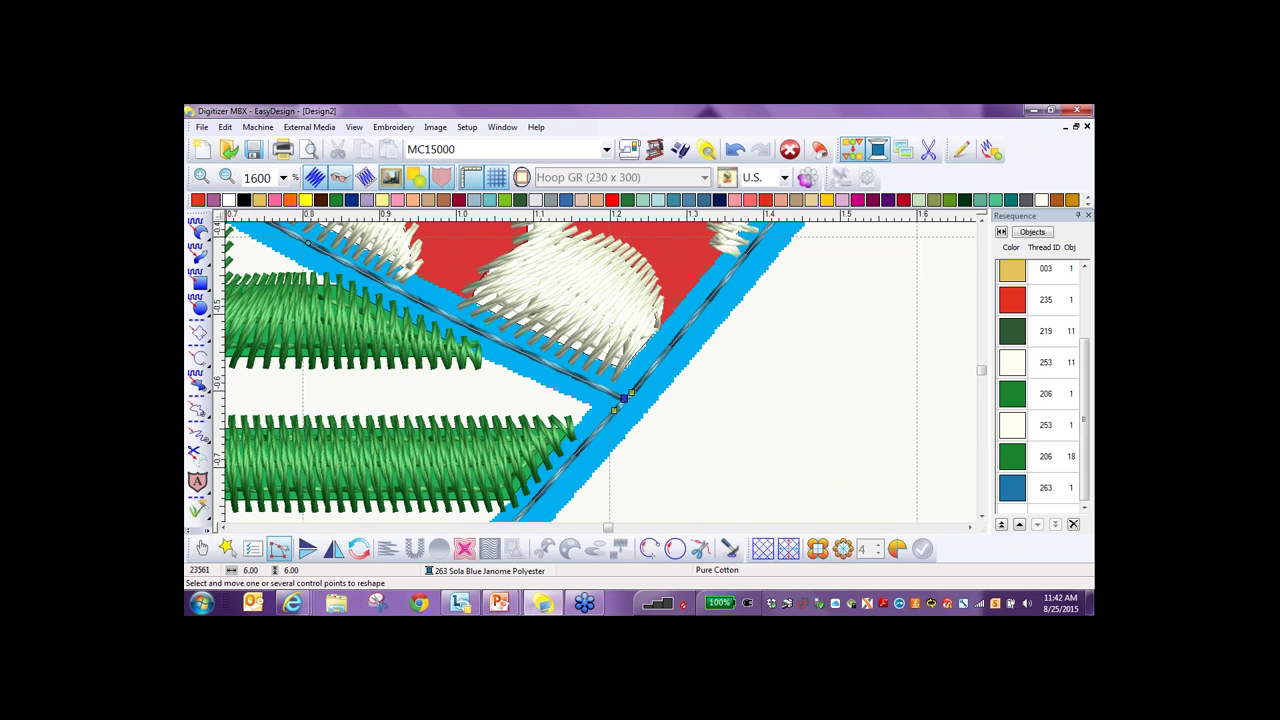
# Move the outline's control points together where the lower tip of the striped section meets the heart's left outer edge.
pyautogui.scroll(-2, 593, 376)
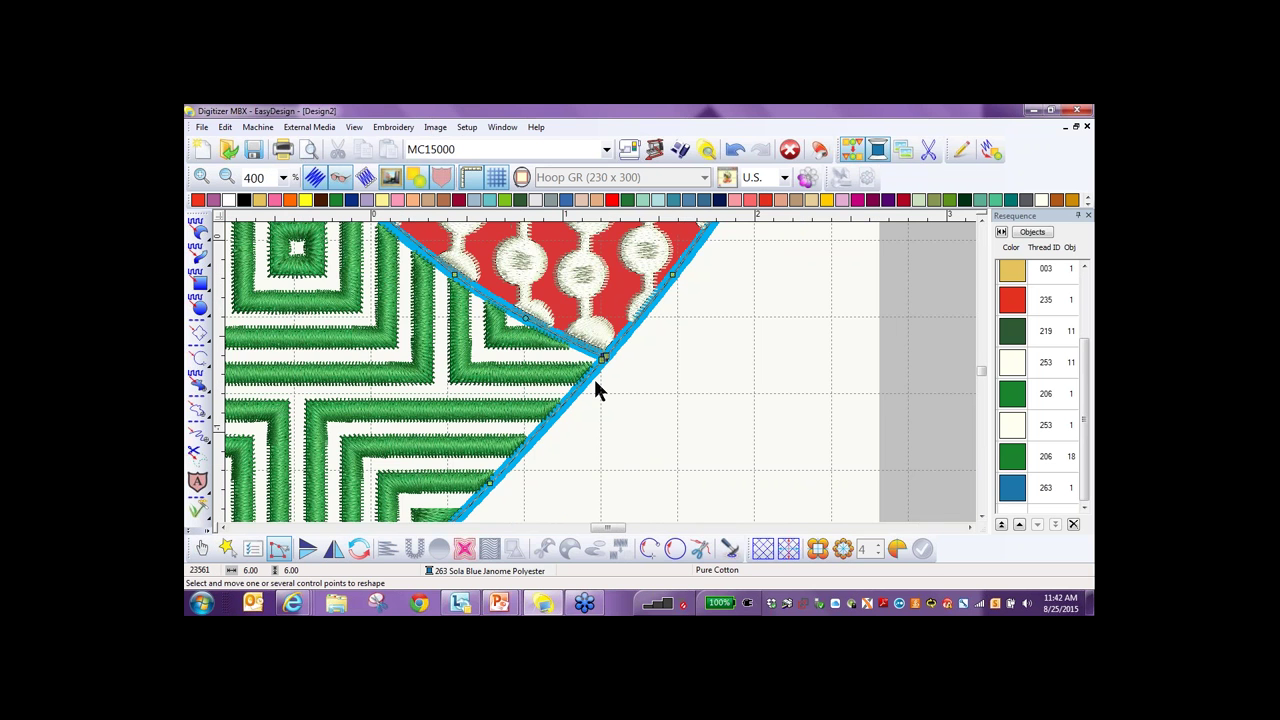
pyautogui.scroll(-2, 593, 376)
pyautogui.scroll(3, 434, 345)
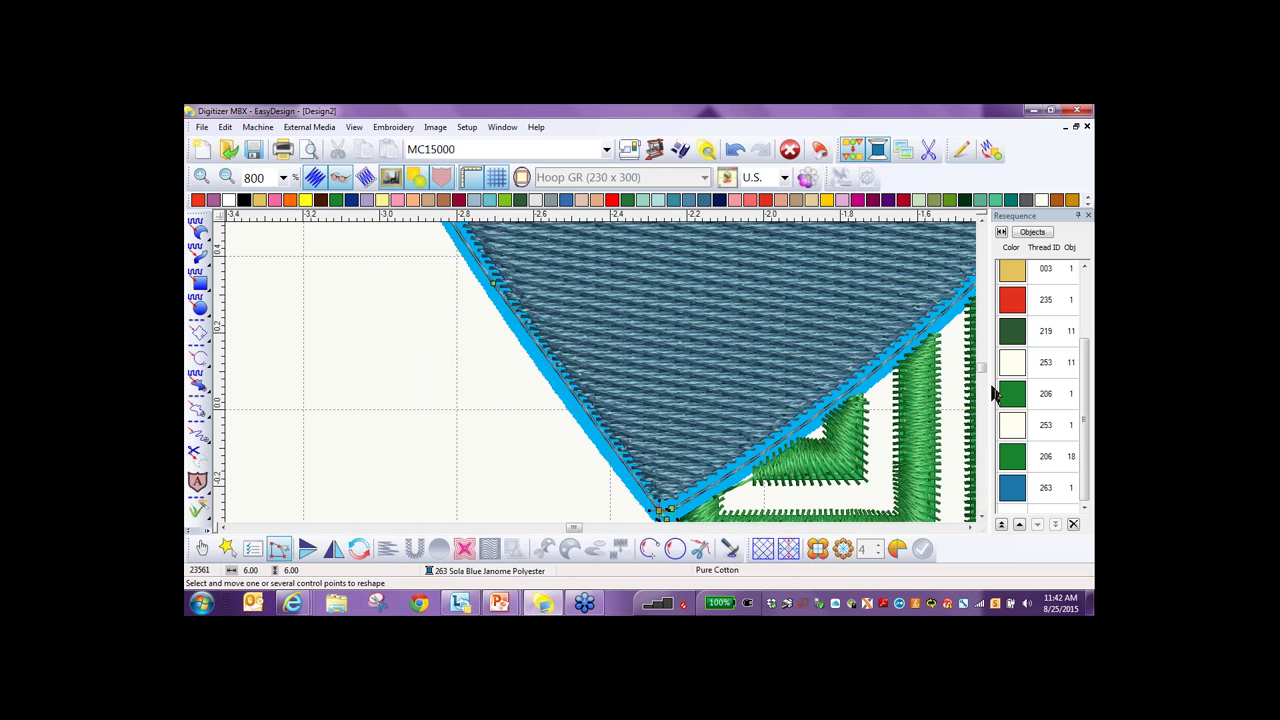
pyautogui.scroll(-1, 978, 365)
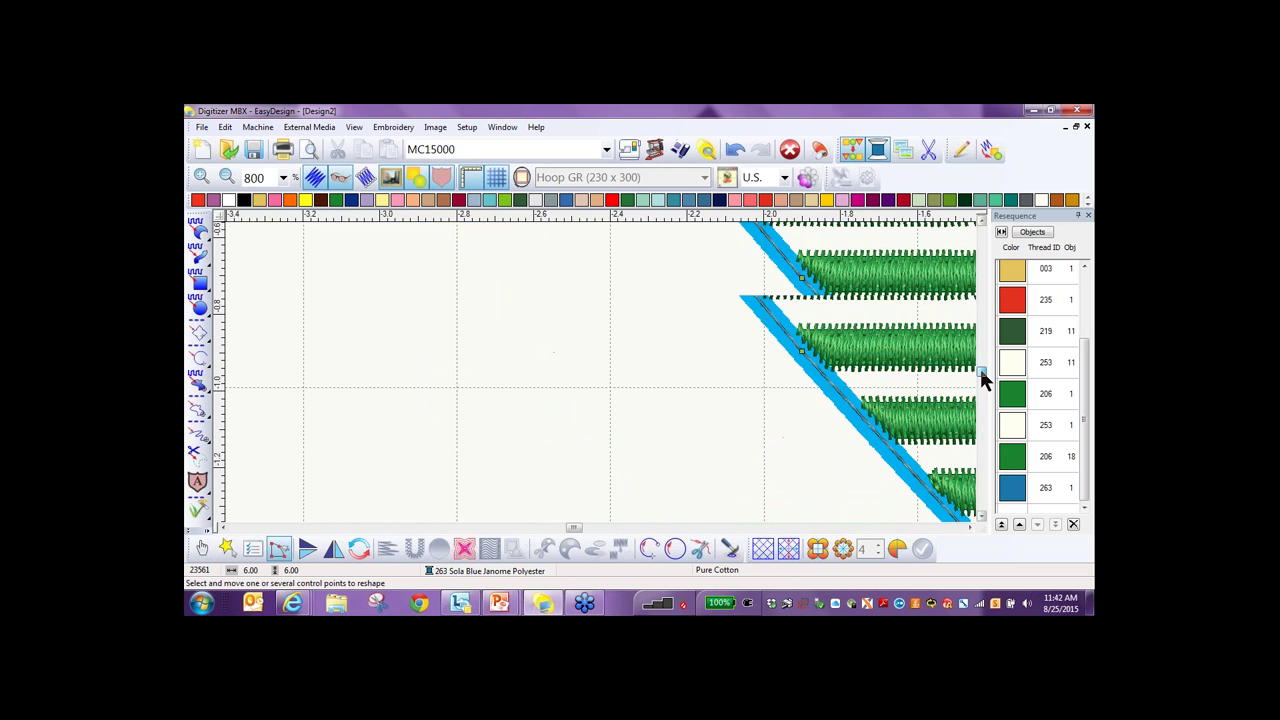
pyautogui.scroll(1, 660, 483)
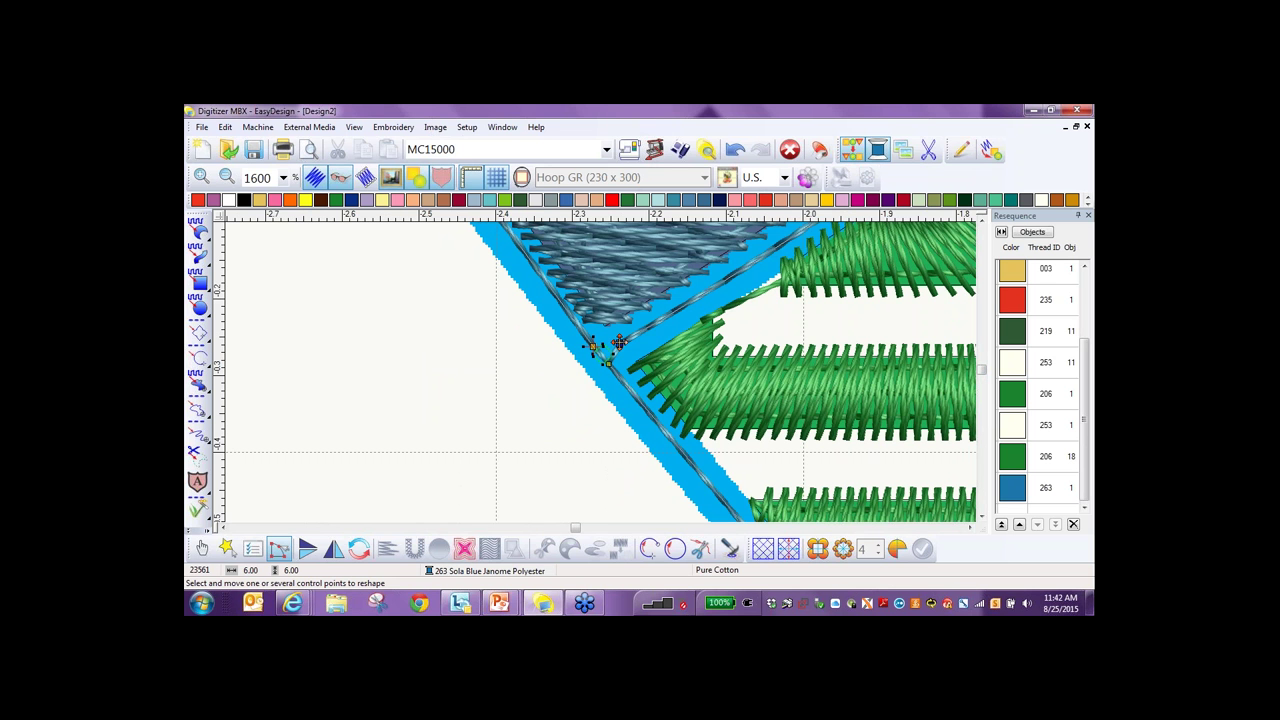
pyautogui.moveTo(617, 342); pyautogui.dragTo(597, 349)
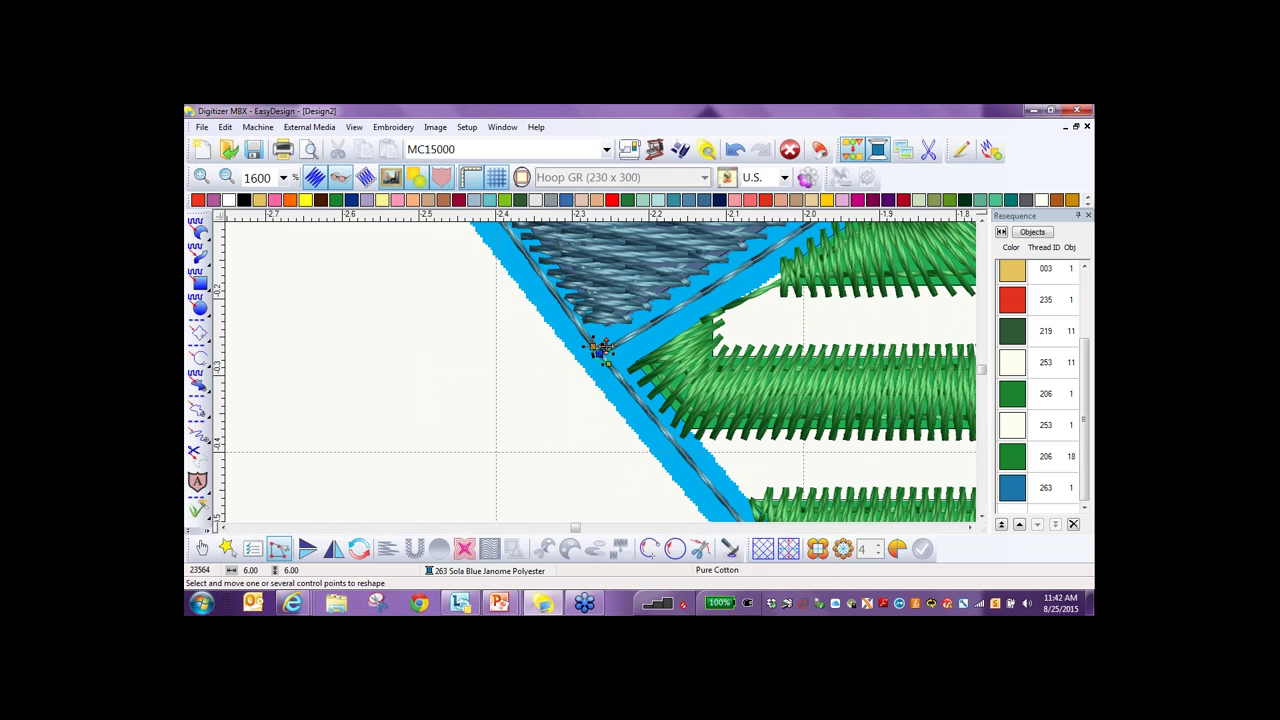
pyautogui.click(601, 374)
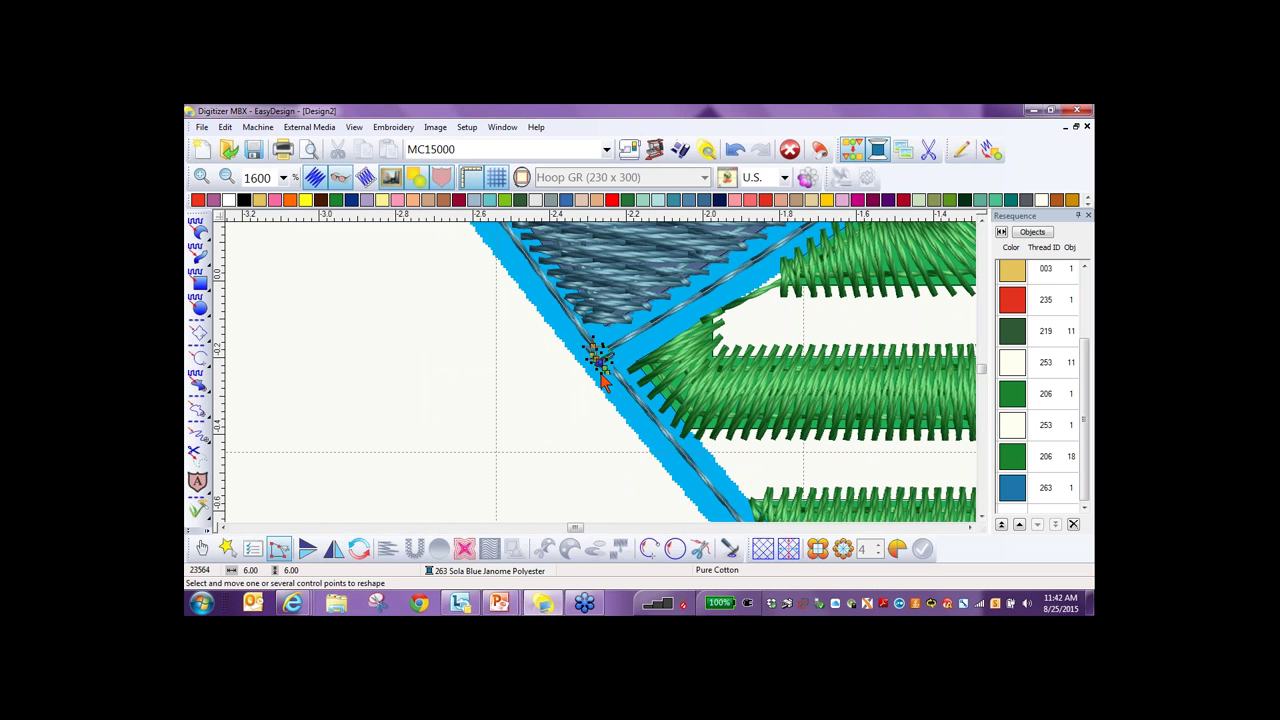
# Join the outline ends at the central point where the striped, beaded and green geometric sections meet.
pyautogui.scroll(-2, 601, 374)
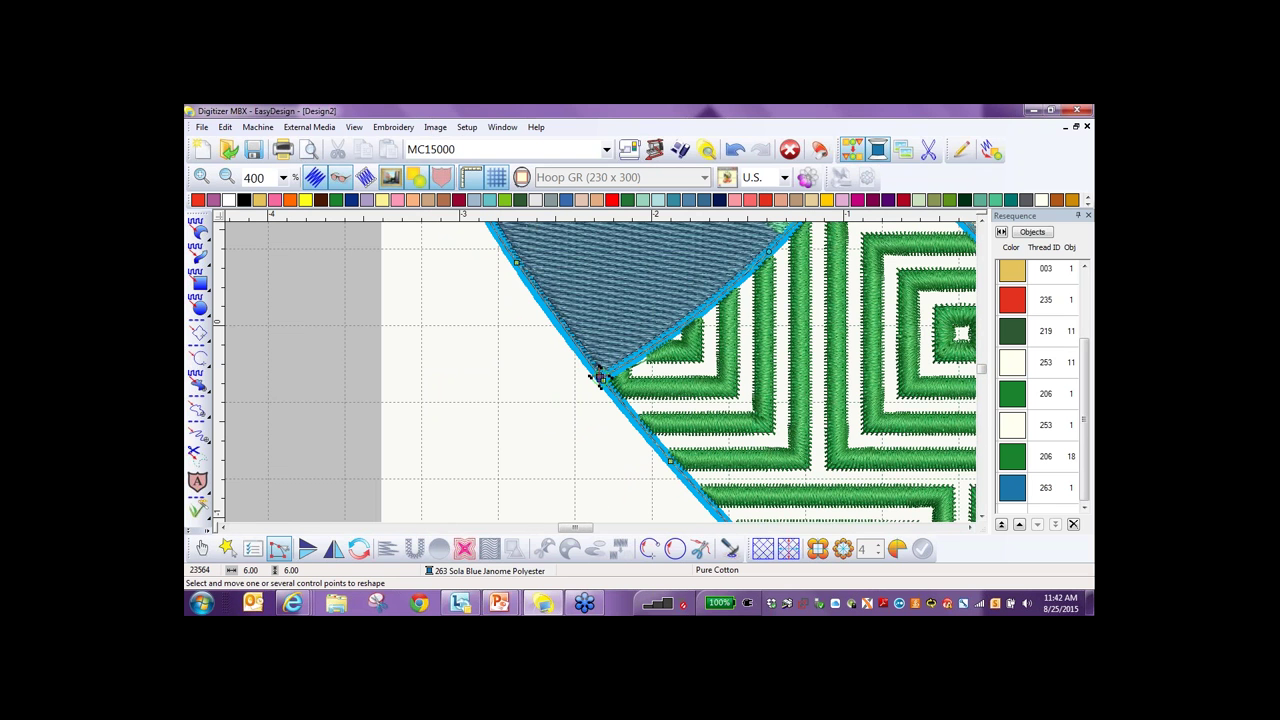
pyautogui.hscroll(3, 600, 378)
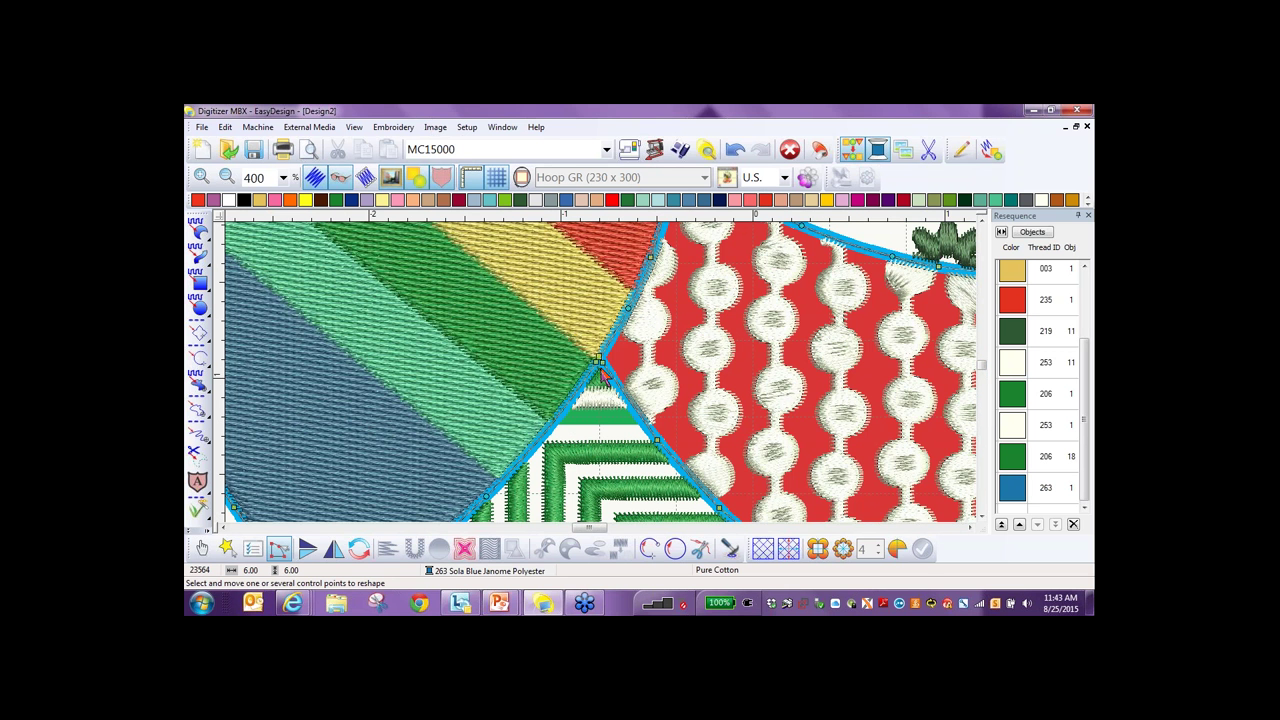
pyautogui.scroll(1, 601, 372)
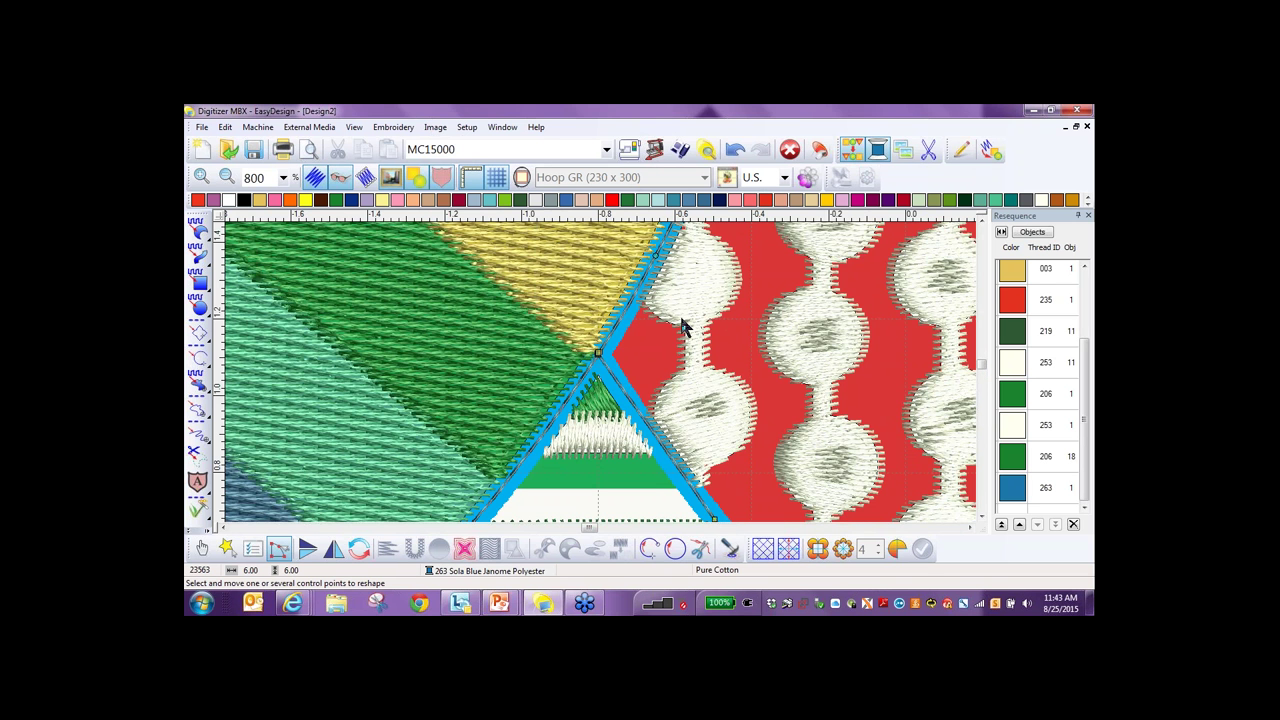
# Connect the divider between the flower and beaded sections to the outline along the striped section's right edge.
pyautogui.scroll(-1, 605, 379)
pyautogui.scroll(-1, 605, 379)
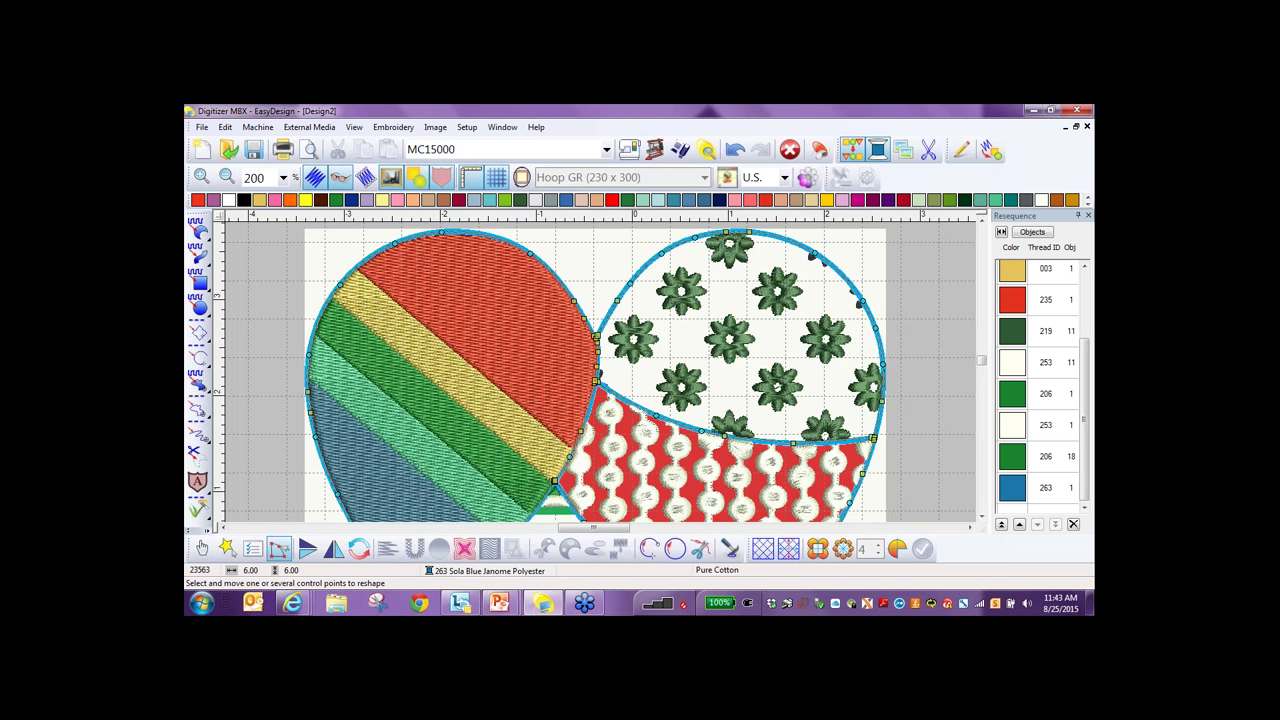
pyautogui.scroll(3, 590, 340)
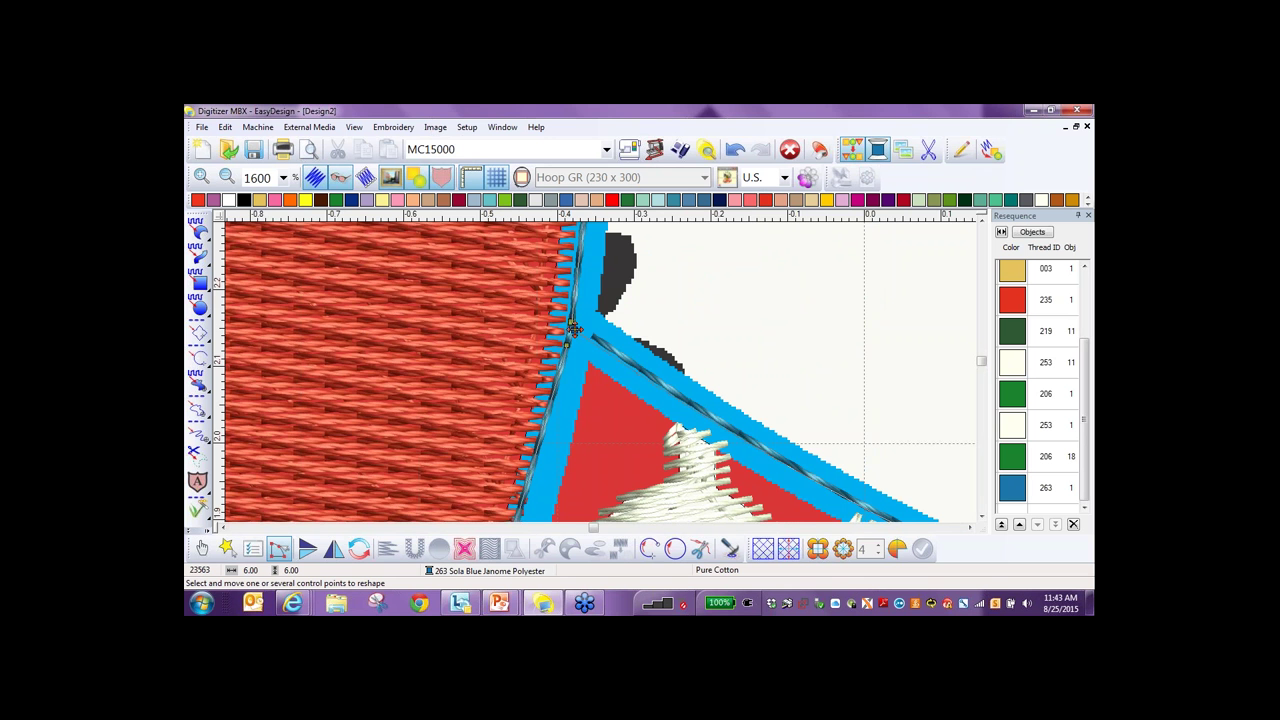
pyautogui.click(602, 383)
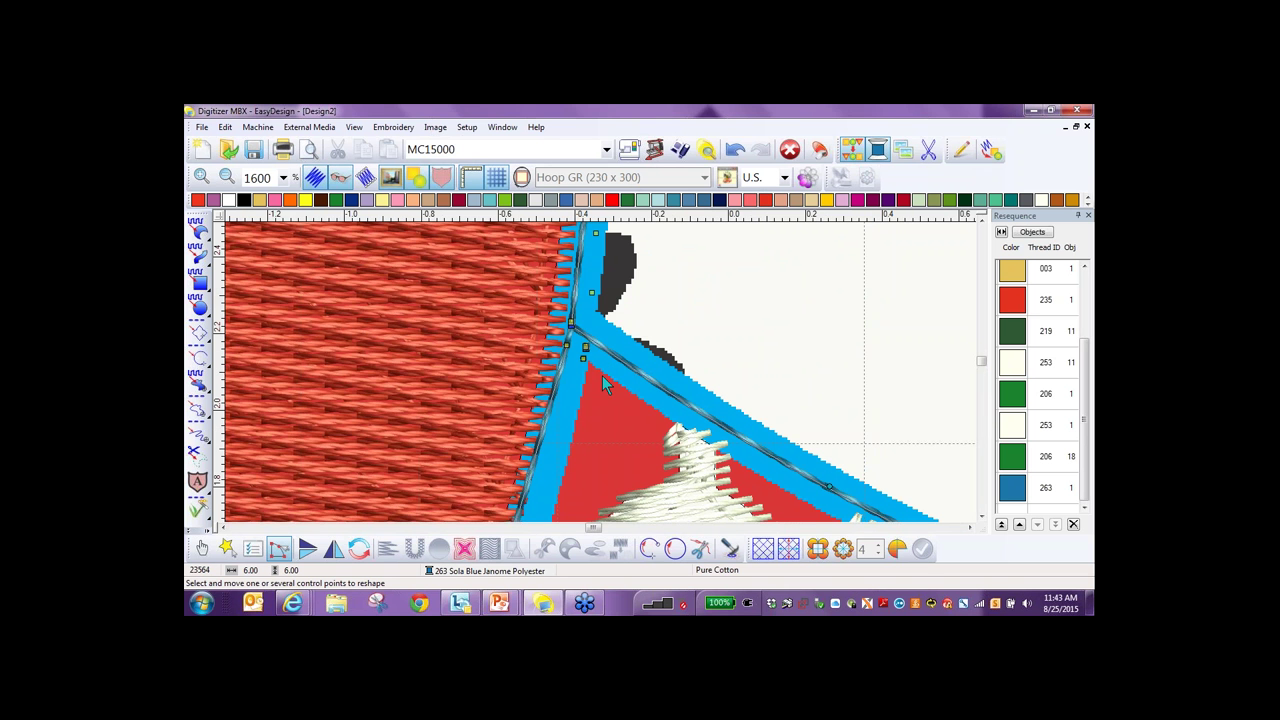
# Join the outline ends where the divider between the flower and beaded sections reaches the heart's right outer edge.
pyautogui.scroll(-1, 602, 375)
pyautogui.scroll(-2, 604, 376)
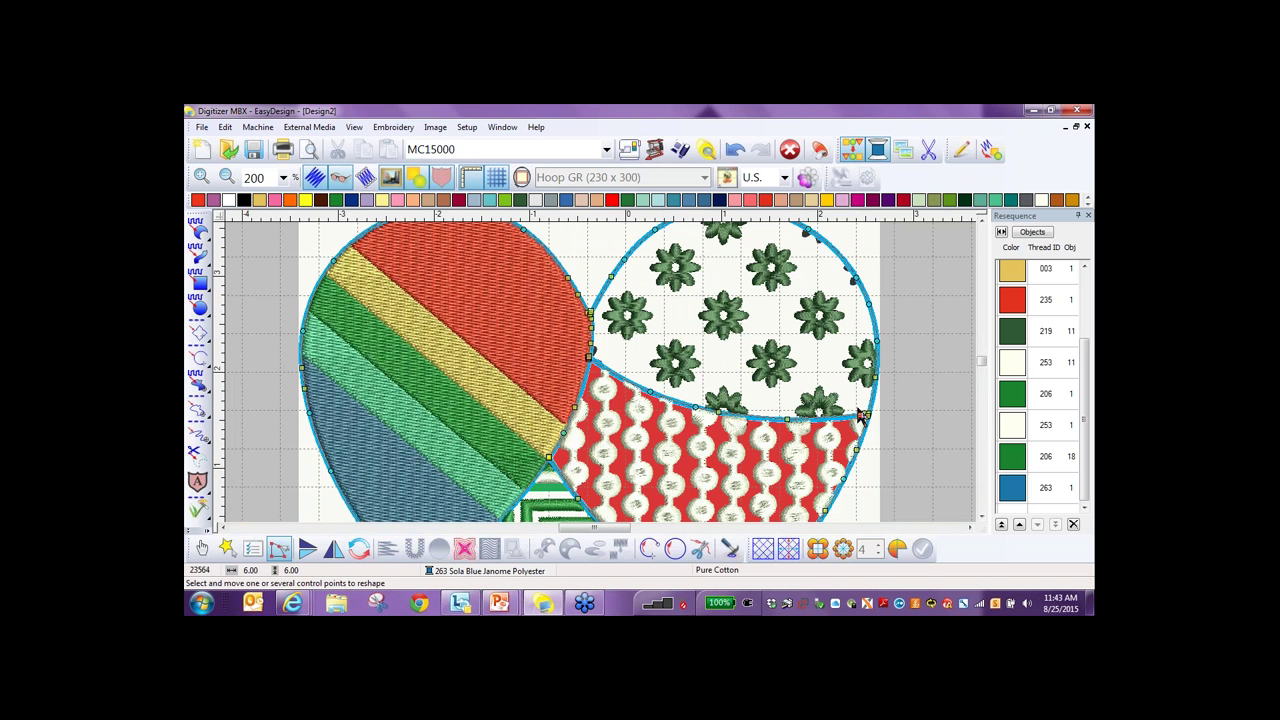
pyautogui.scroll(3, 600, 377)
pyautogui.moveTo(550, 352); pyautogui.dragTo(561, 351)
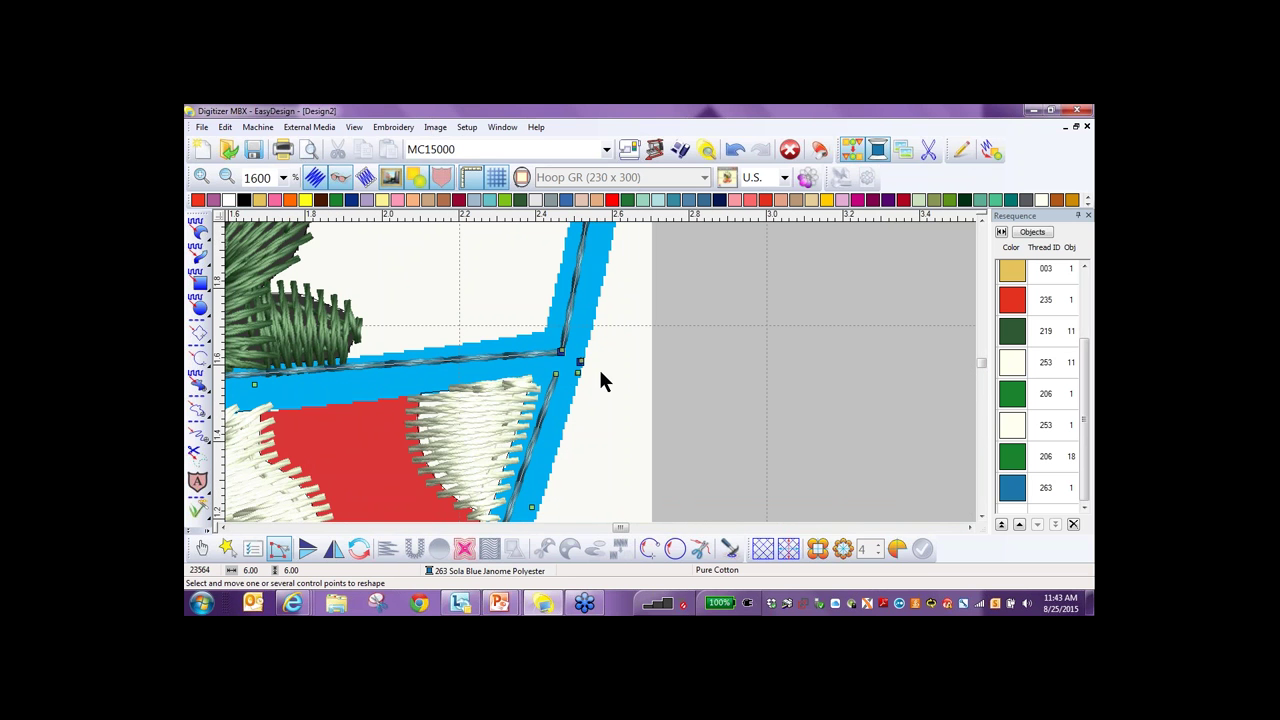
pyautogui.scroll(-1, 598, 366)
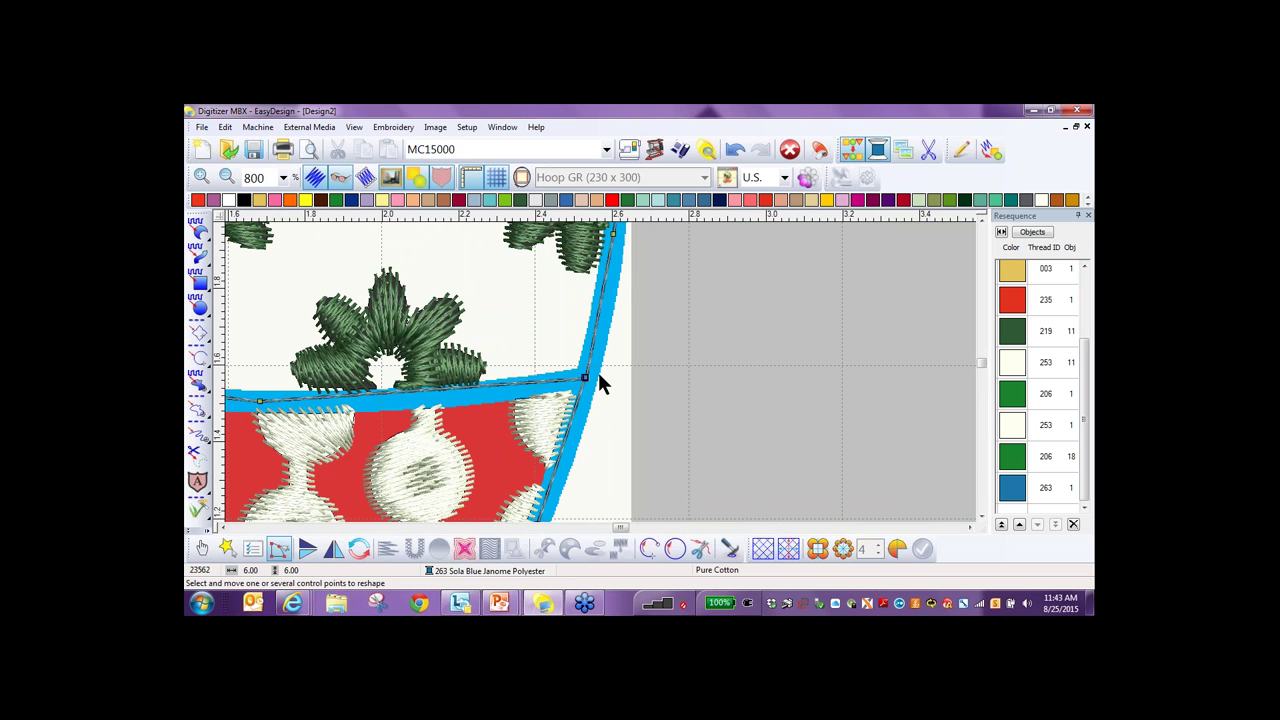
# Move the outline's control points together at the heart's upper cleft, so the striped and flower section outlines join.
pyautogui.scroll(-1, 599, 370)
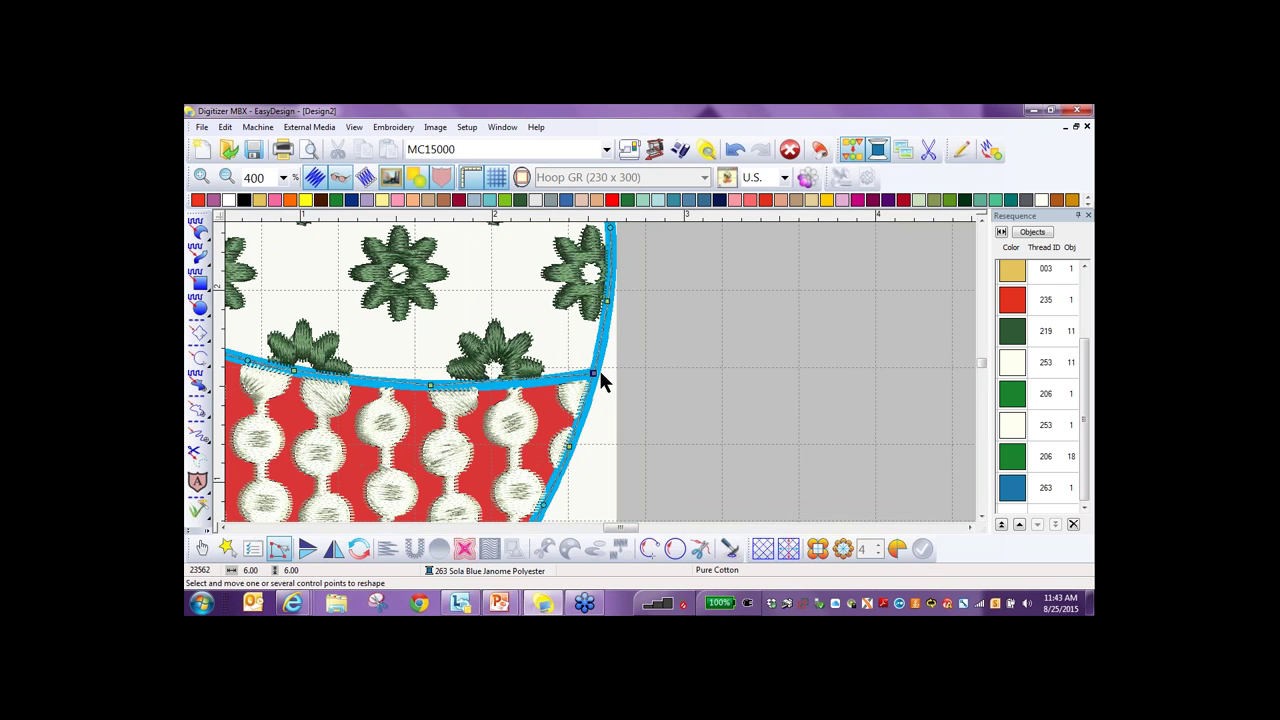
pyautogui.scroll(-1, 599, 370)
pyautogui.scroll(-1, 598, 370)
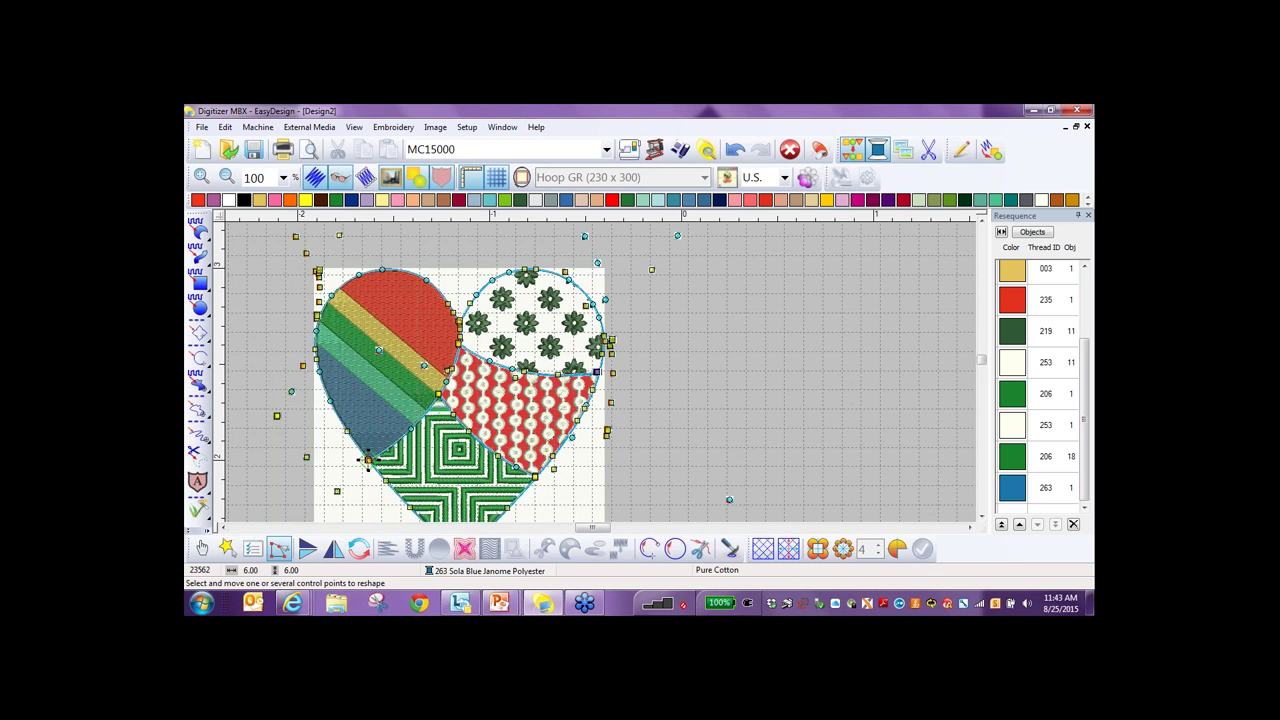
pyautogui.scroll(4, 598, 371)
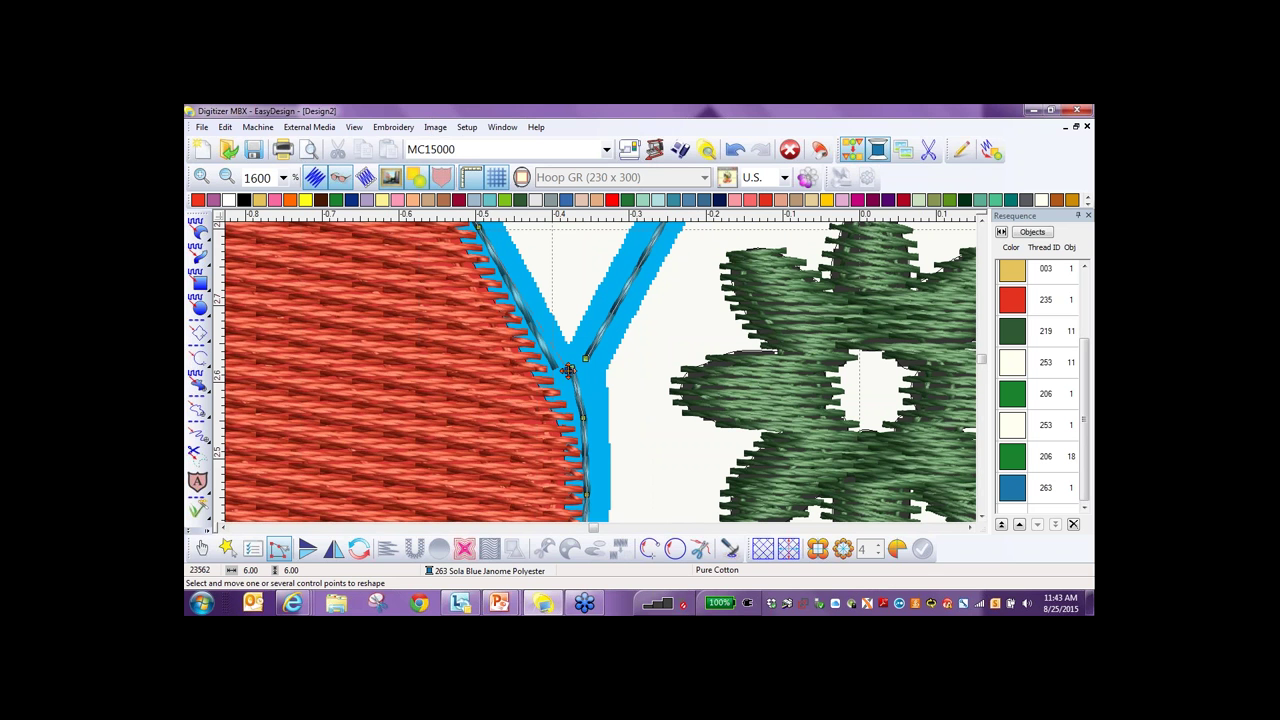
pyautogui.moveTo(577, 372); pyautogui.dragTo(572, 370)
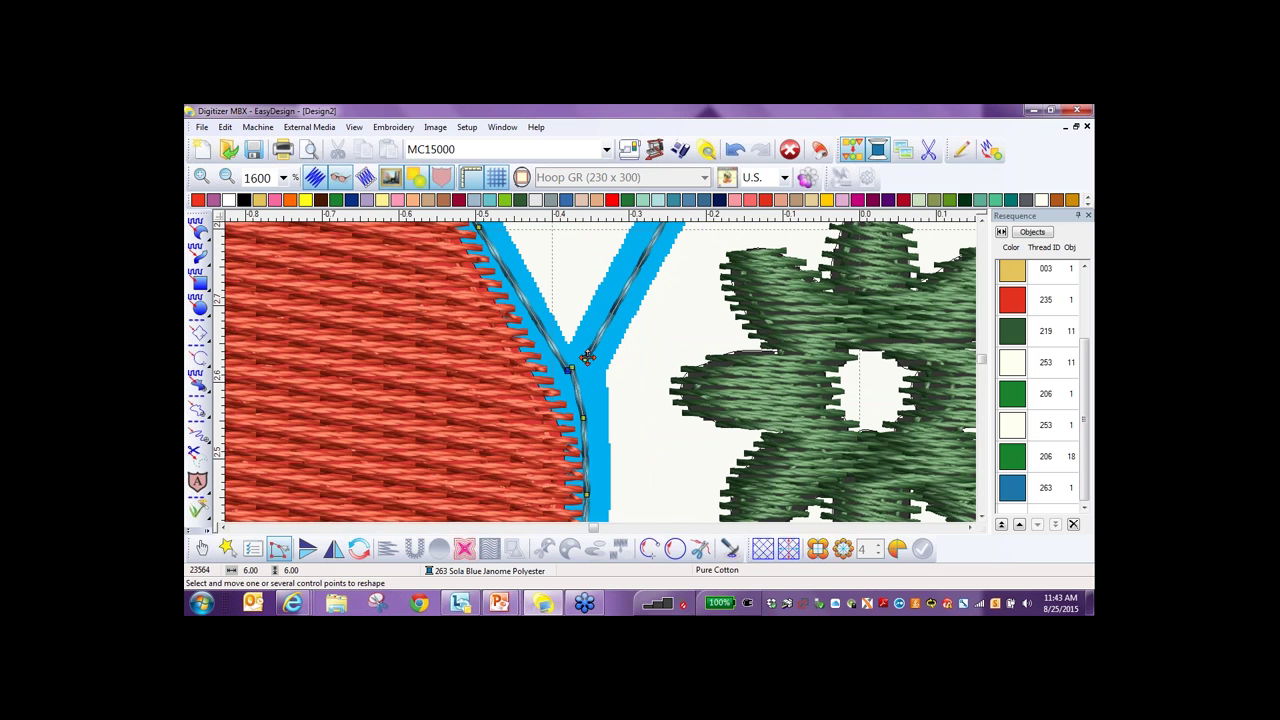
pyautogui.click(591, 405)
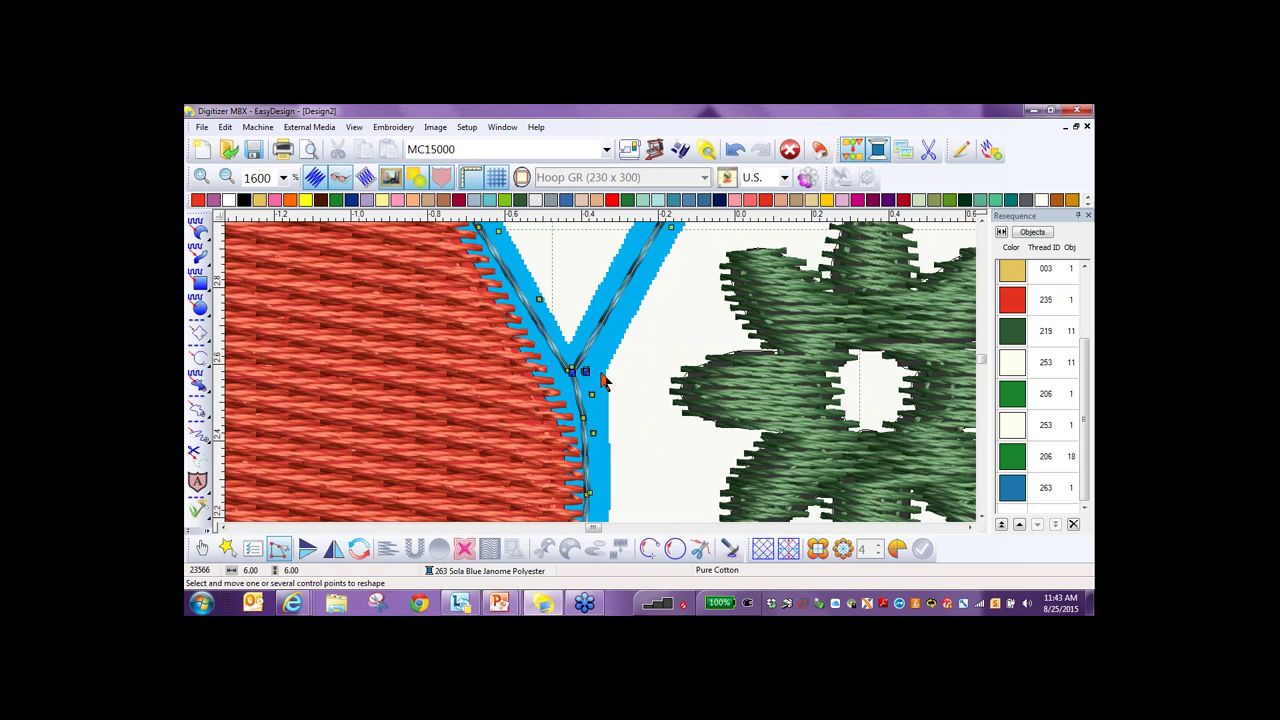
# Finish reshaping the outline and hide the background picture behind the heart's stitches.
pyautogui.press('0')
pyautogui.press('Escape')
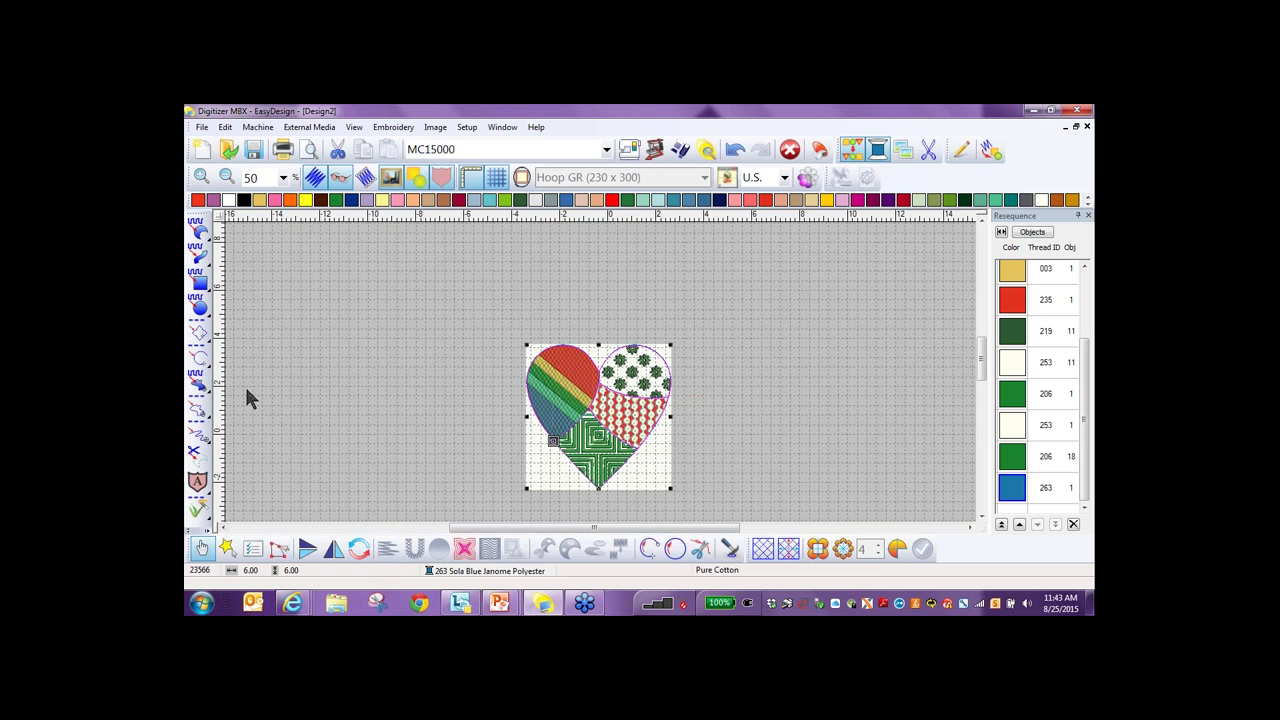
pyautogui.click(390, 181)
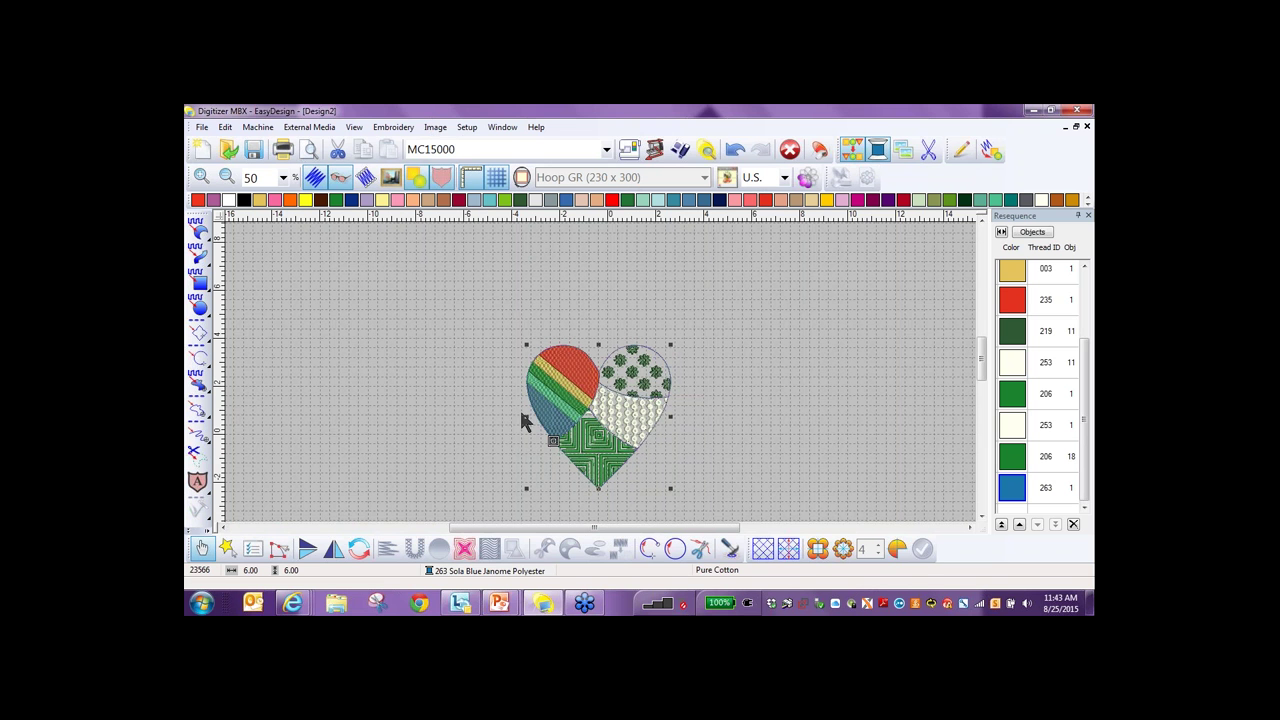
# Recolor the heart's slate blue section, bright green stripe and burnt orange section to 202 Vermilion.
pyautogui.scroll(1, 572, 411)
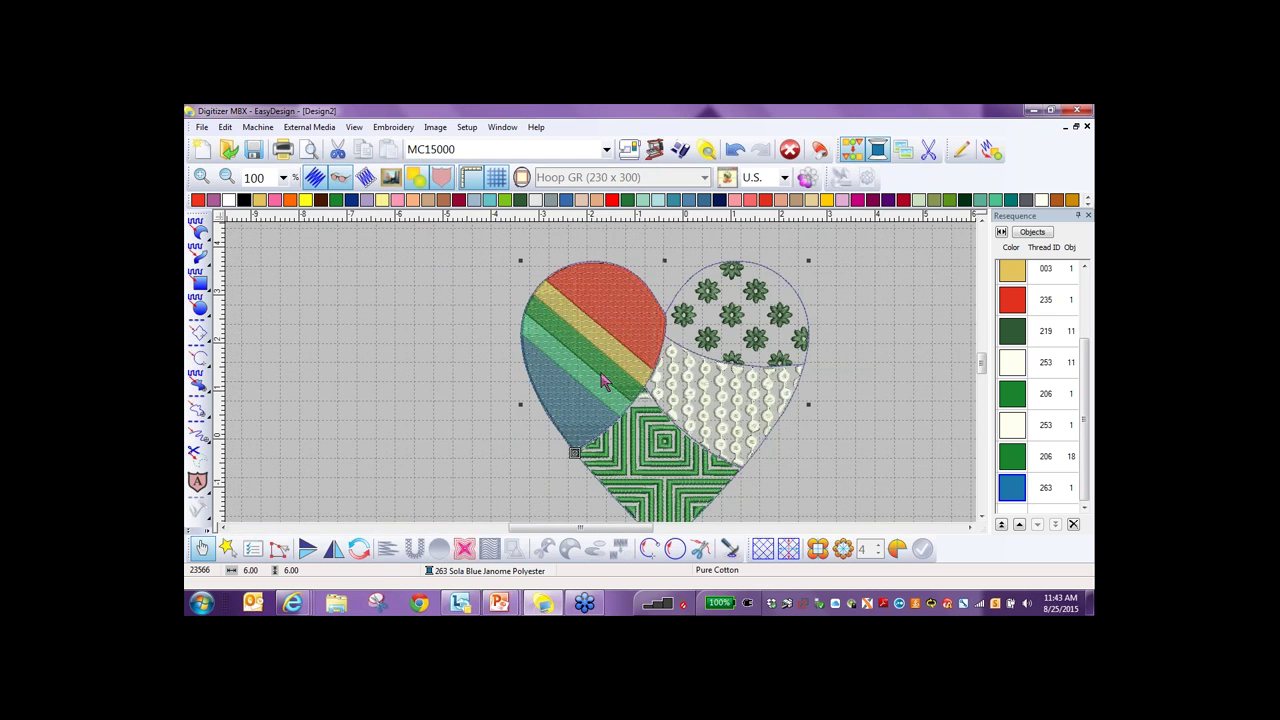
pyautogui.scroll(1, 603, 380)
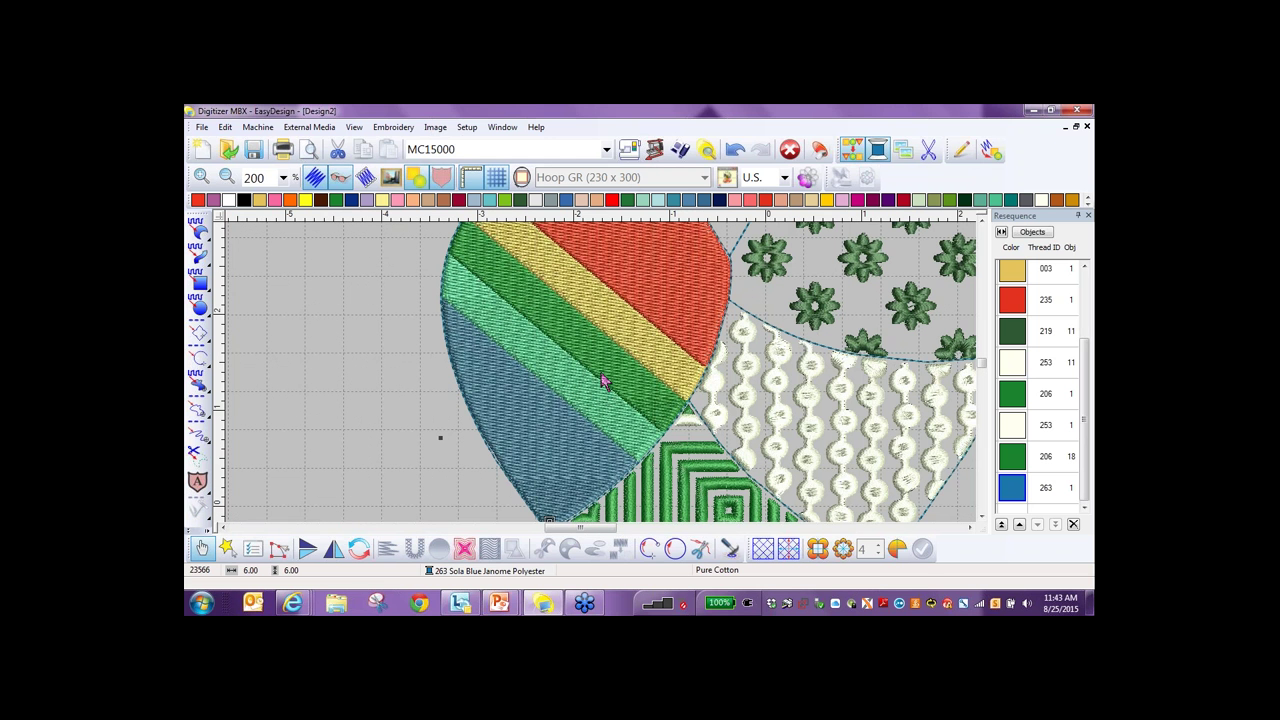
pyautogui.click(530, 428)
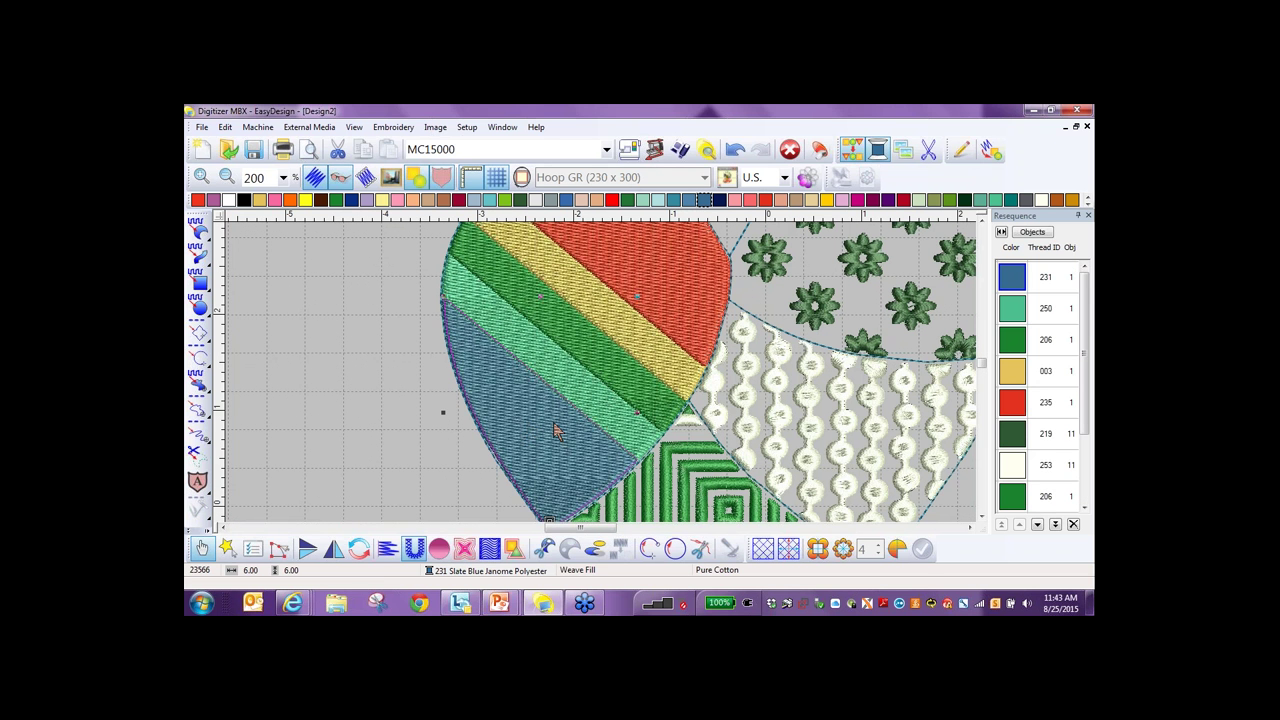
pyautogui.click(197, 200)
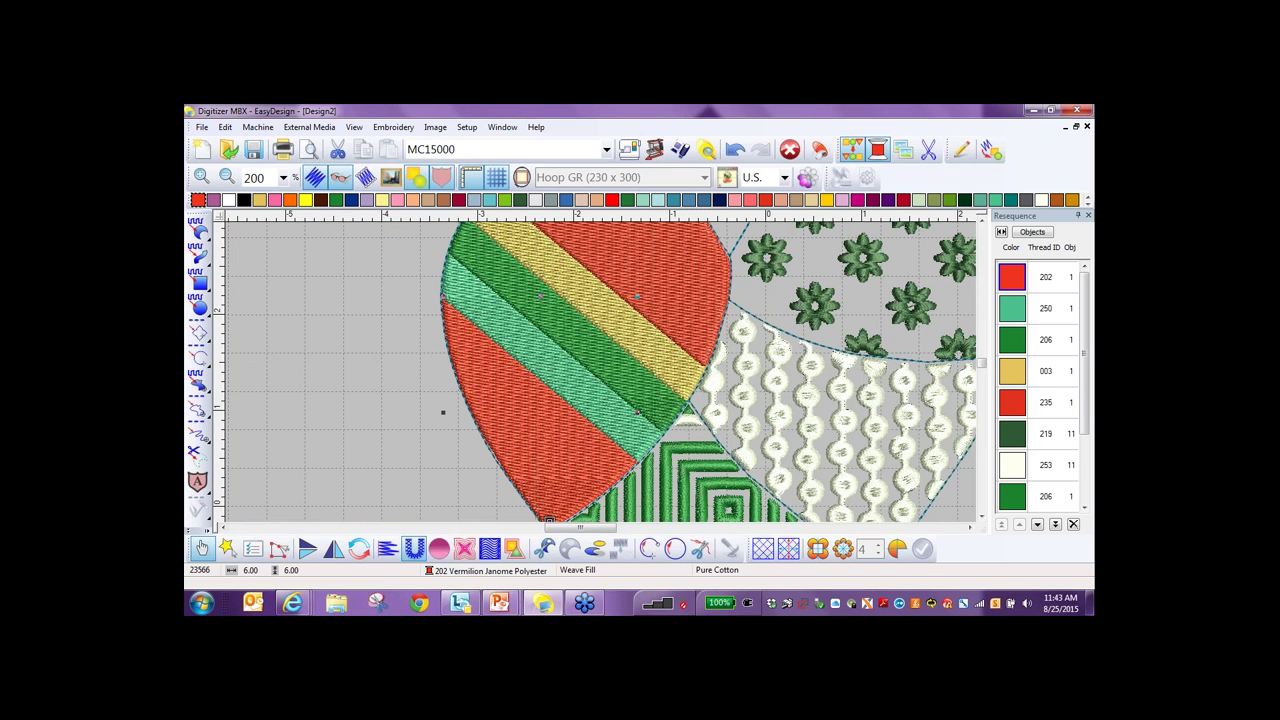
pyautogui.click(545, 311)
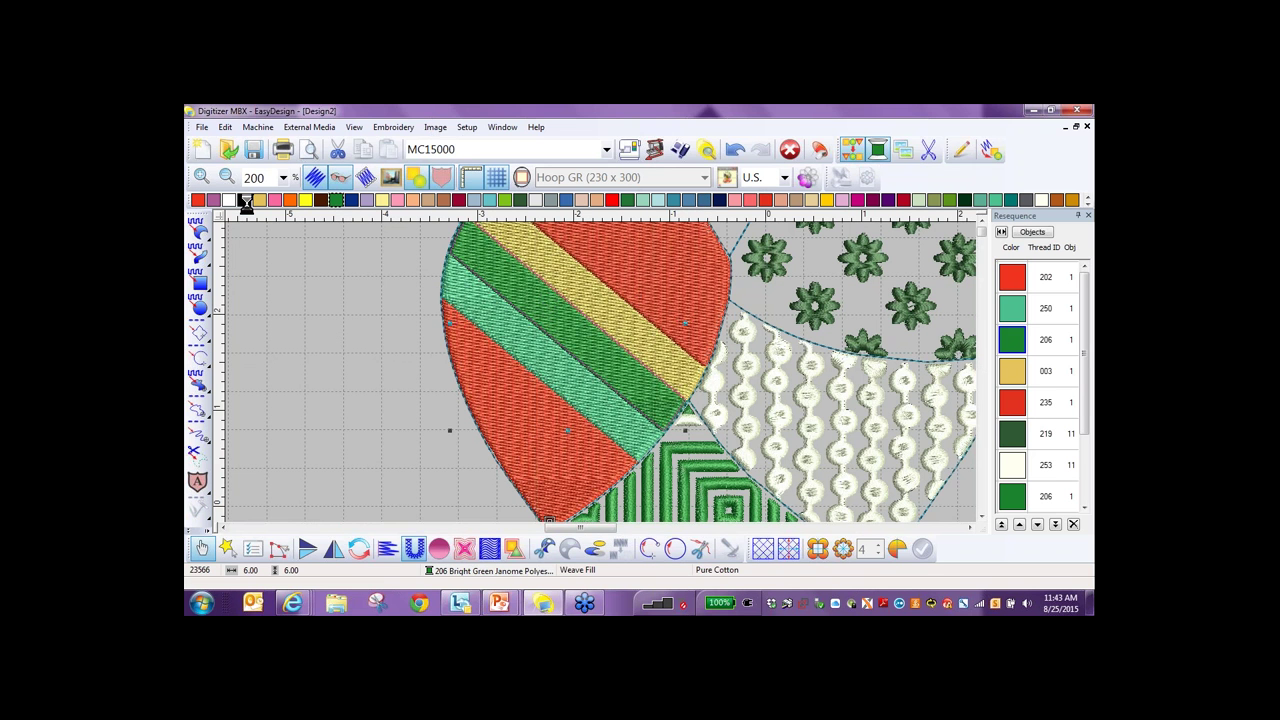
pyautogui.click(197, 200)
pyautogui.click(635, 268)
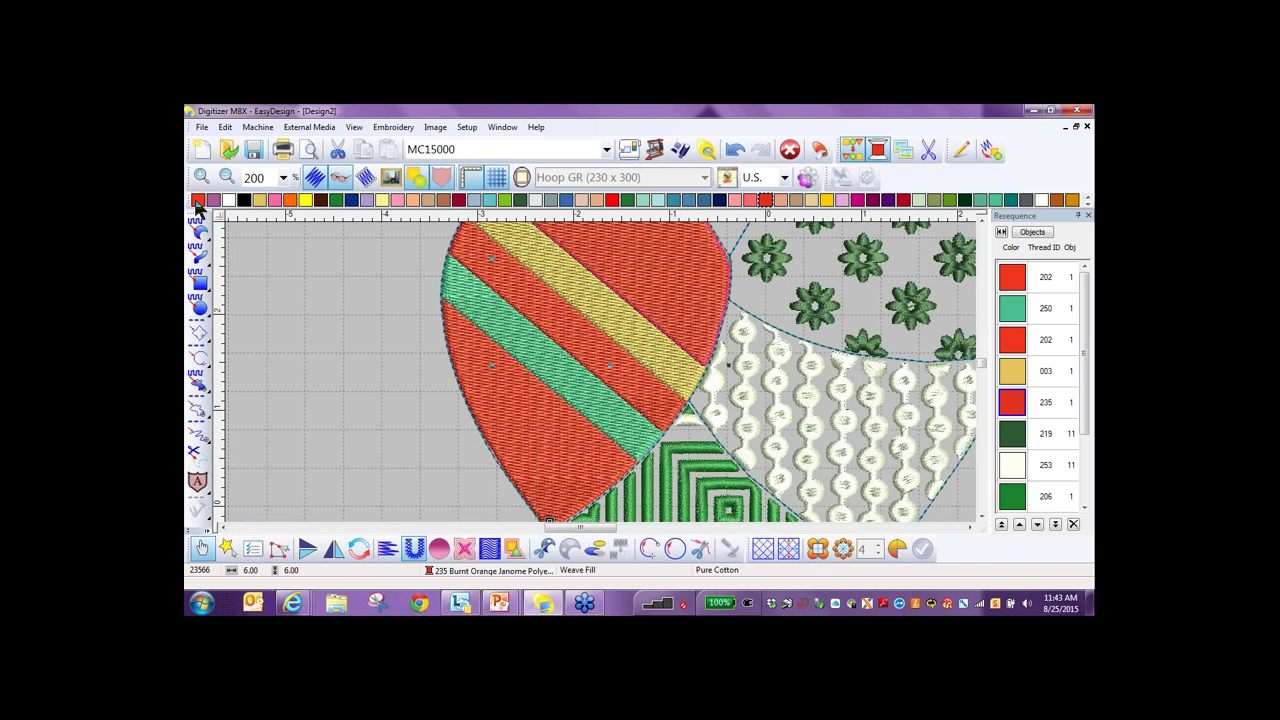
pyautogui.click(197, 201)
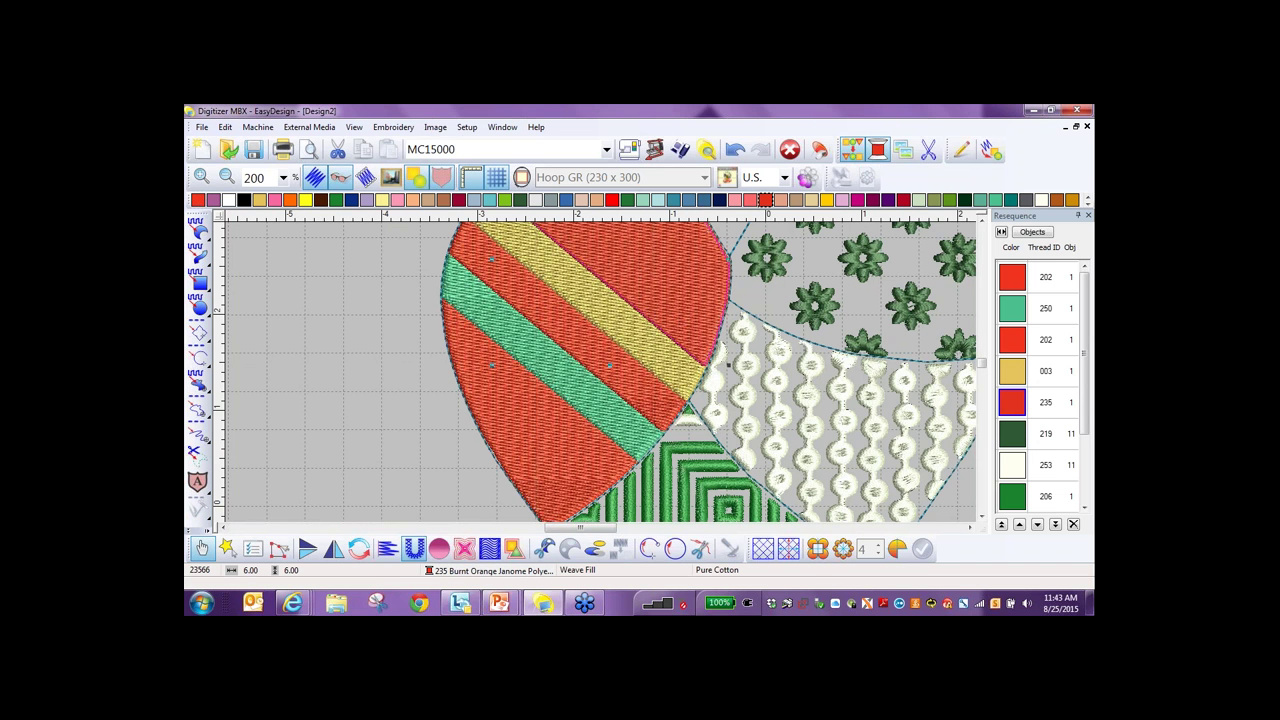
# Recolor the light green and gold stripes to 201 Pink.
pyautogui.click(490, 318)
pyautogui.click(275, 200)
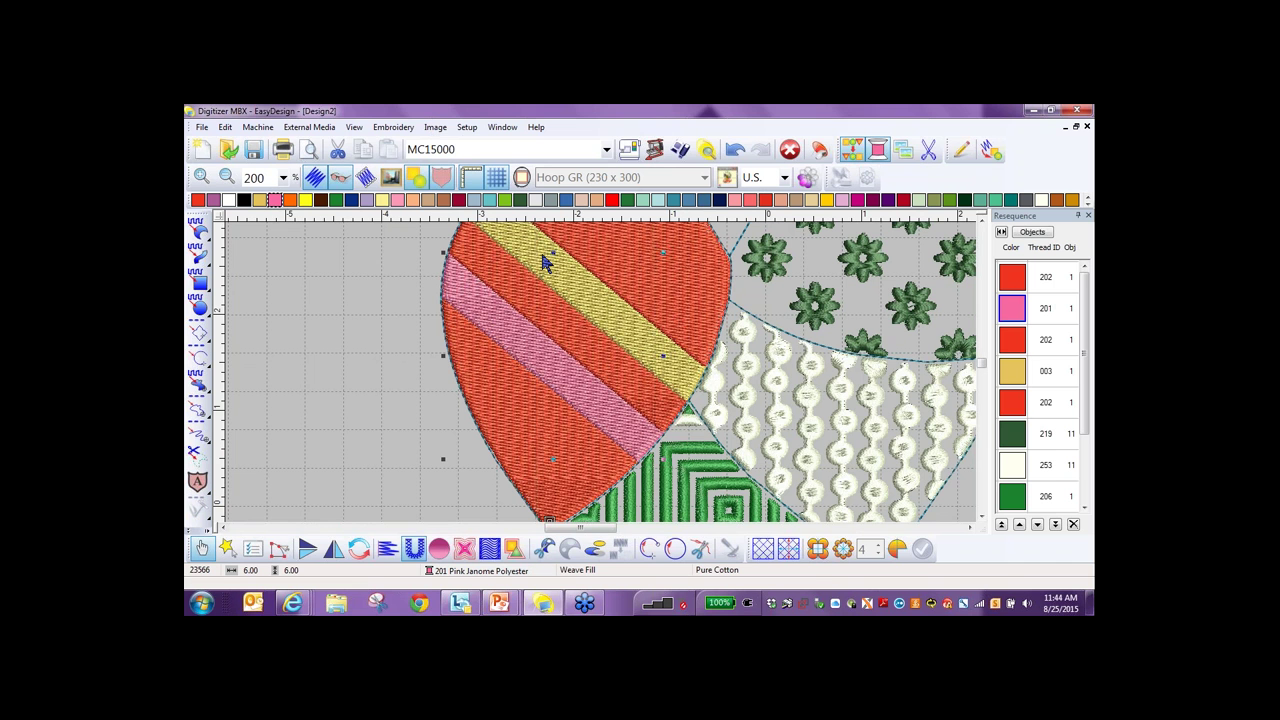
pyautogui.click(542, 262)
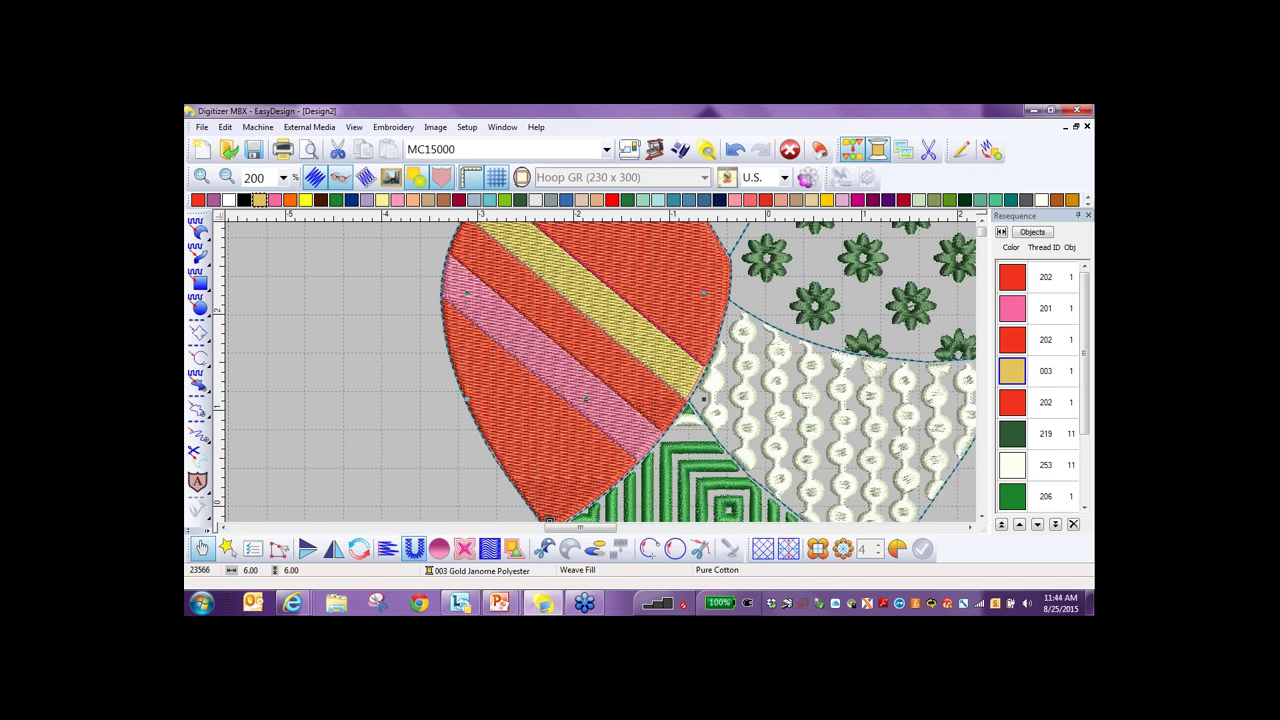
pyautogui.click(275, 200)
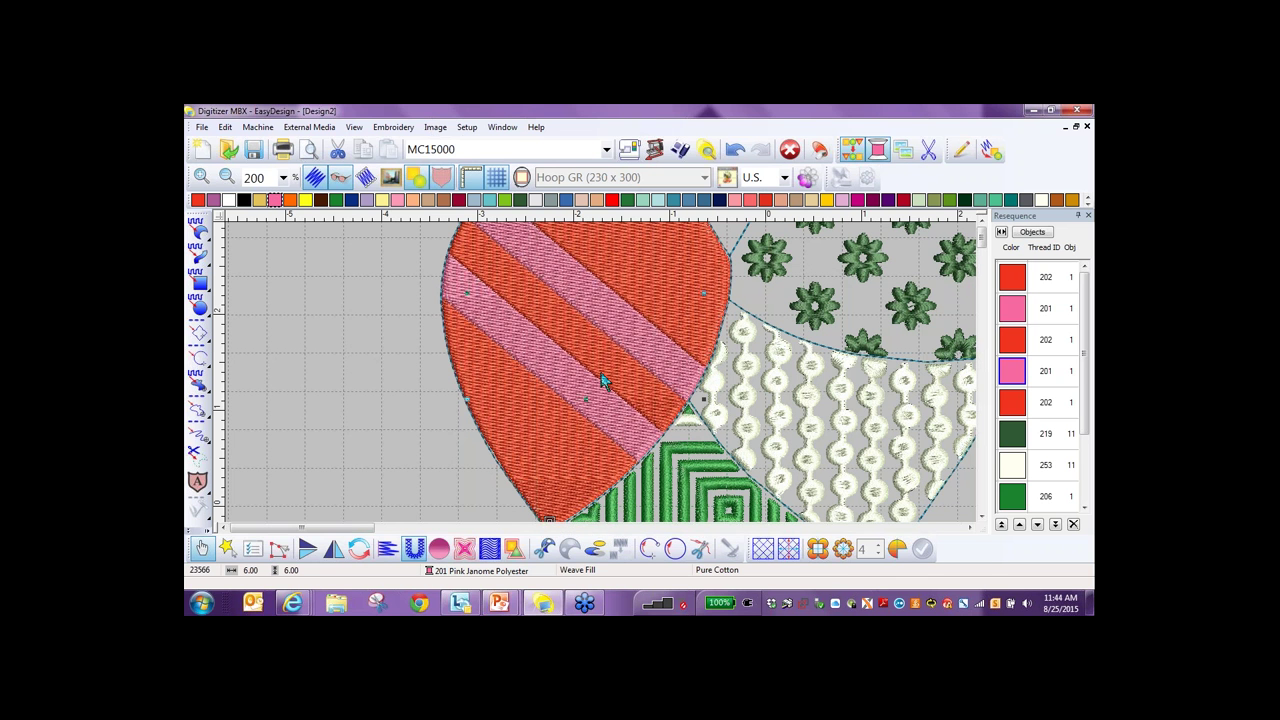
# Set the weave fill of the striped area's lowest red section to 0.100 in stitch spacing with Travel On Edge enabled.
pyautogui.scroll(-1, 601, 381)
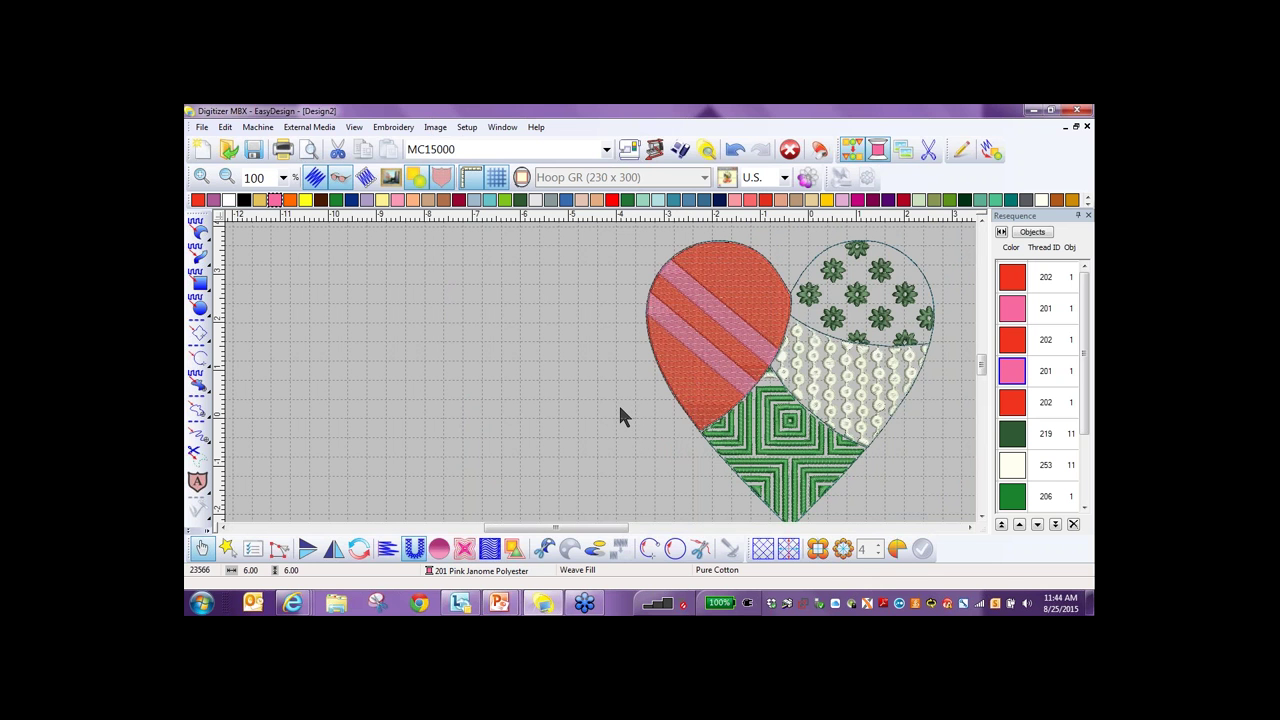
pyautogui.click(622, 408)
pyautogui.click(662, 408)
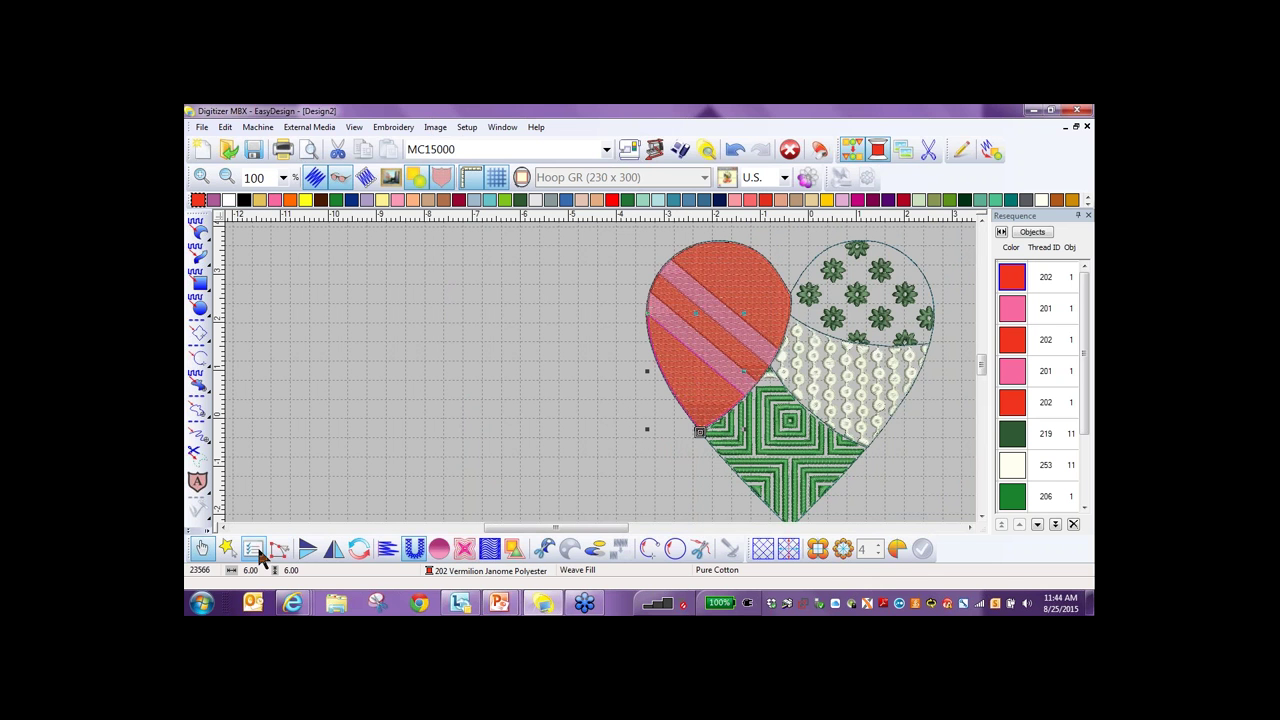
pyautogui.doubleClick(700, 432)
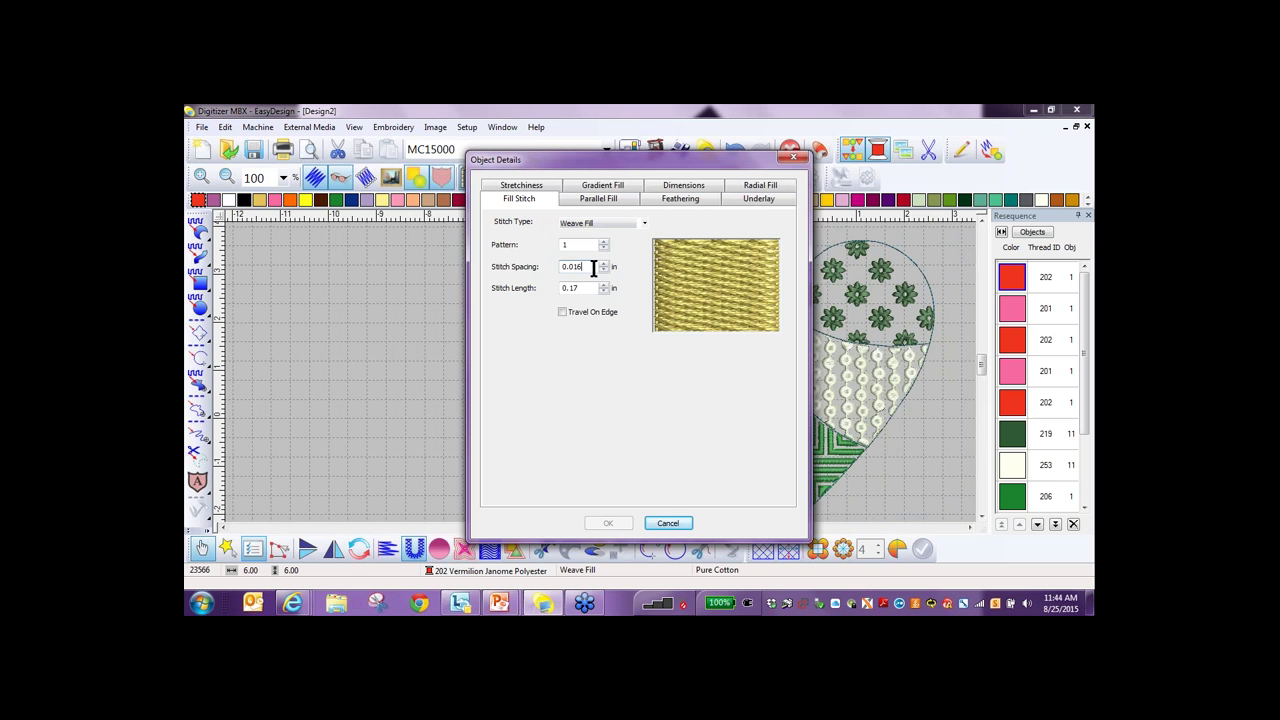
pyautogui.press('BackSpace')
pyautogui.press('BackSpace')
pyautogui.press('BackSpace')
pyautogui.write('1')
pyautogui.press('Tab')
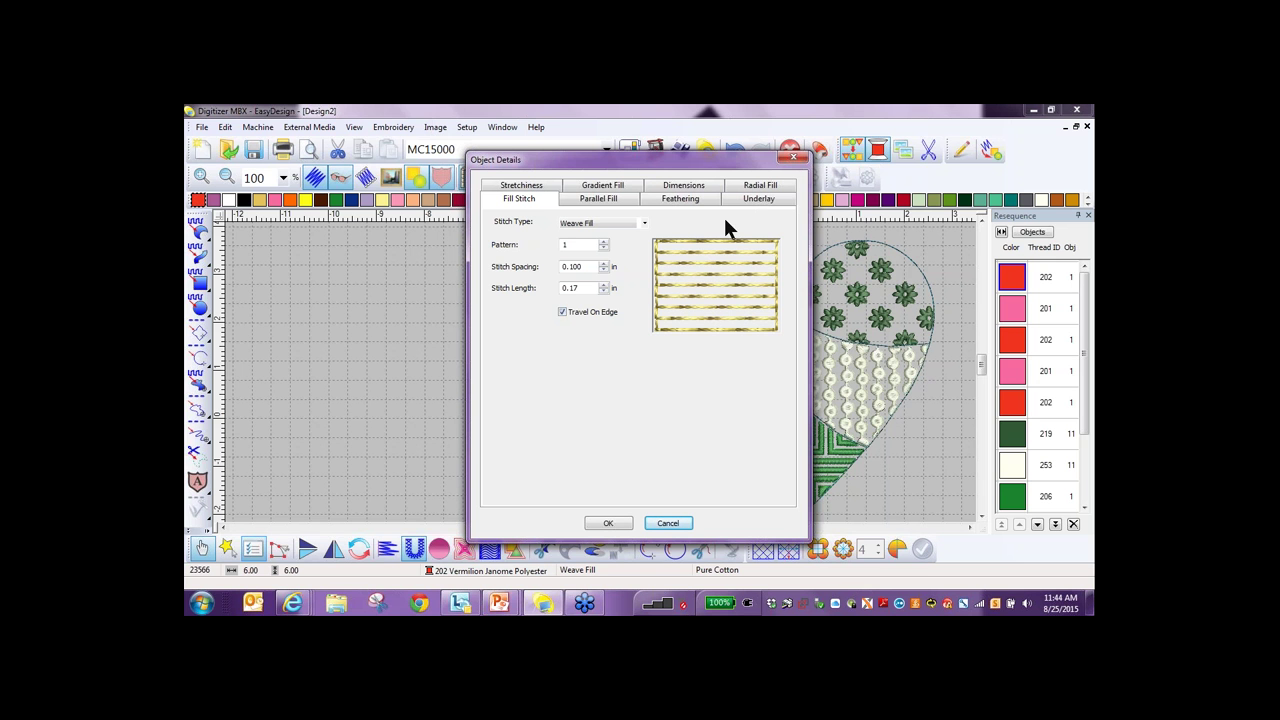
# Turn off the underlay for the lowest red section and apply the object details.
pyautogui.click(741, 194)
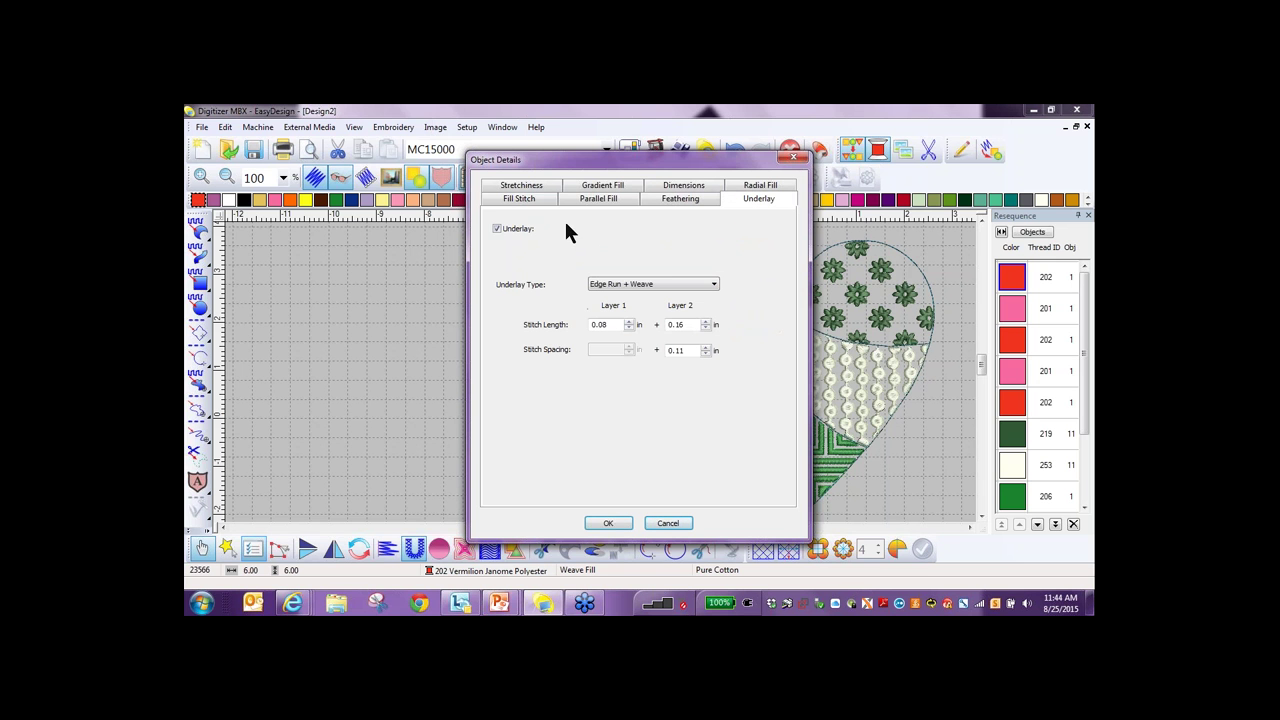
pyautogui.click(502, 228)
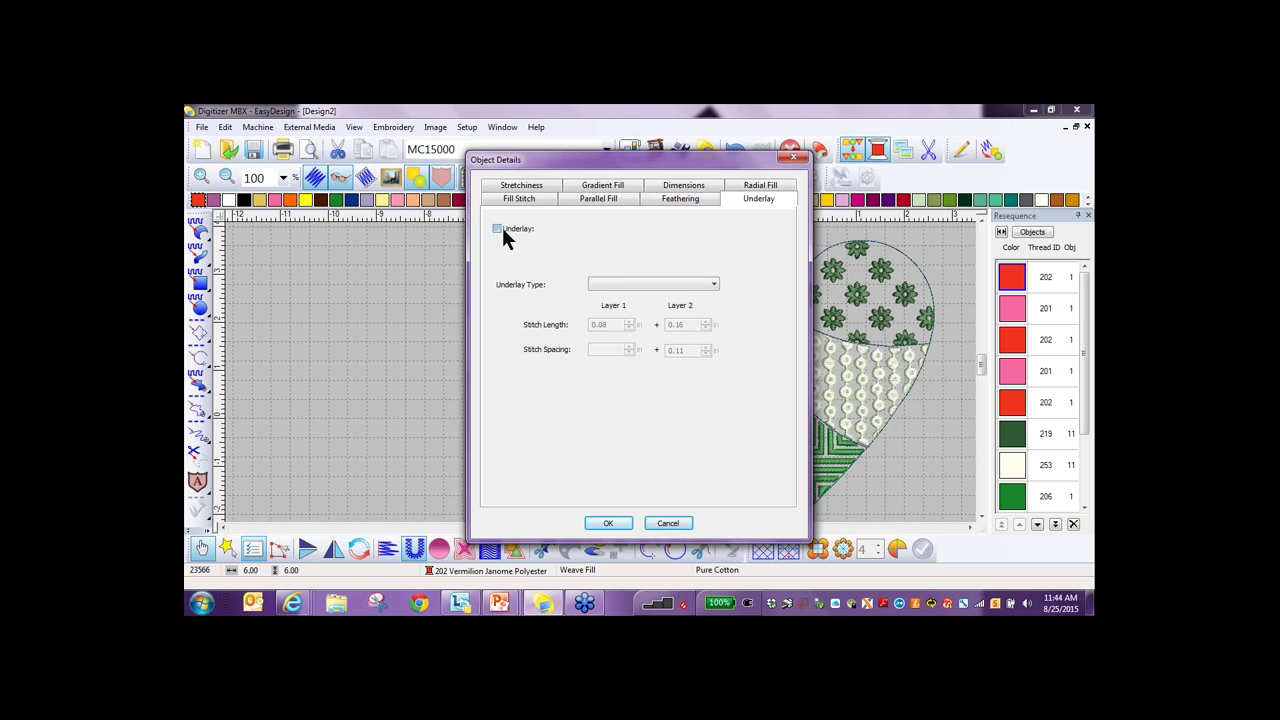
pyautogui.click(600, 526)
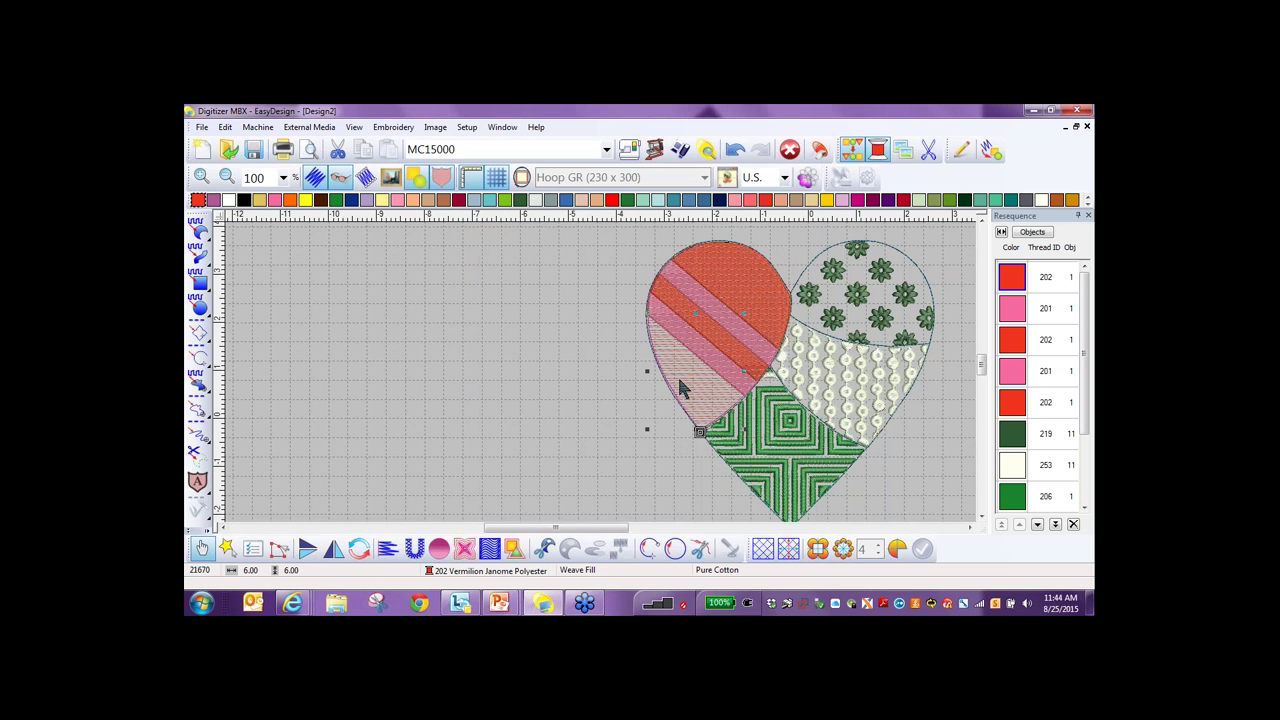
# Apply the curved fill effect to the open stitching of the lowest red section.
pyautogui.scroll(3, 680, 388)
pyautogui.scroll(-3, 620, 380)
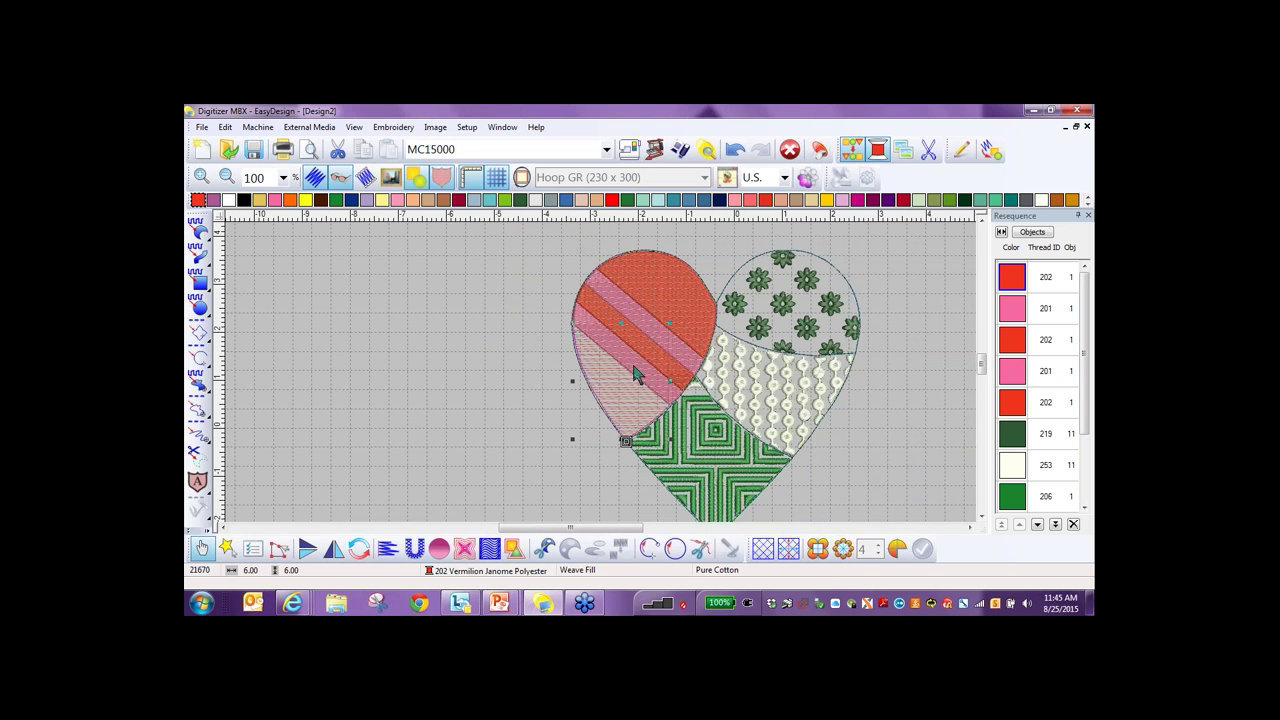
pyautogui.click(490, 550)
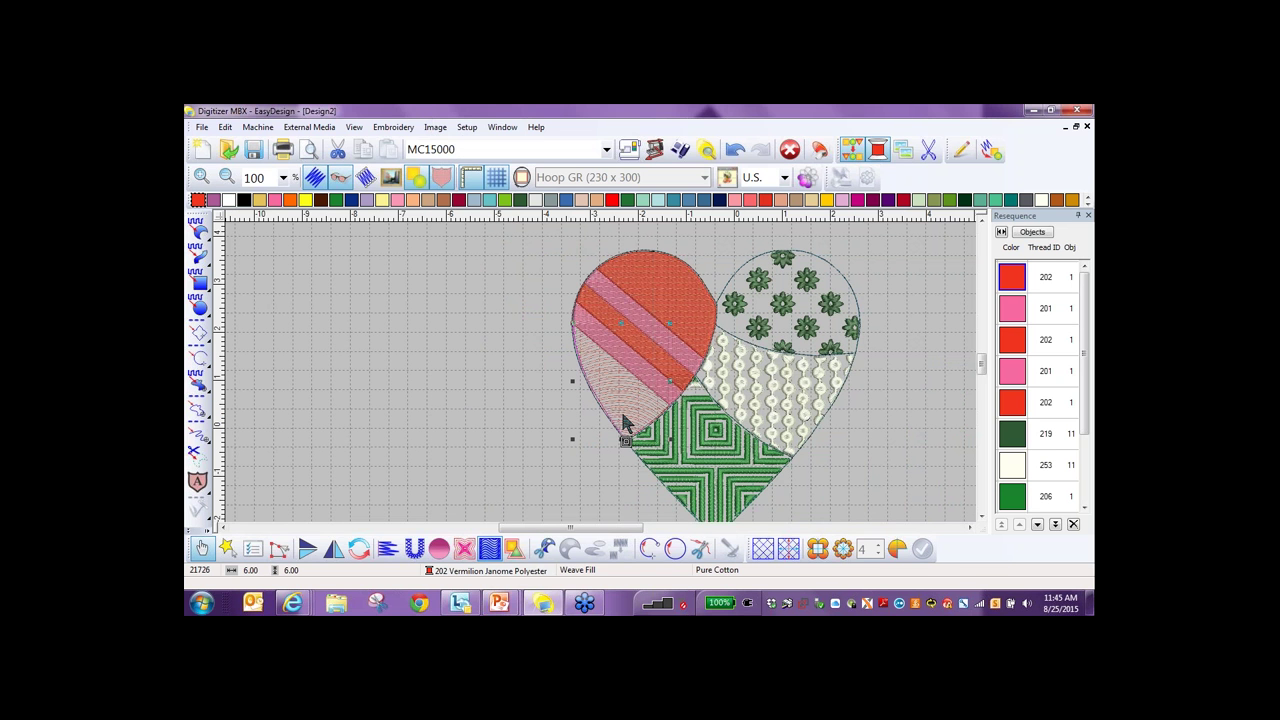
# Reshape the lowest red section's stitch guide line, moving its ends inward and adjusting its middle so the rows curve strongly.
pyautogui.scroll(2, 600, 372)
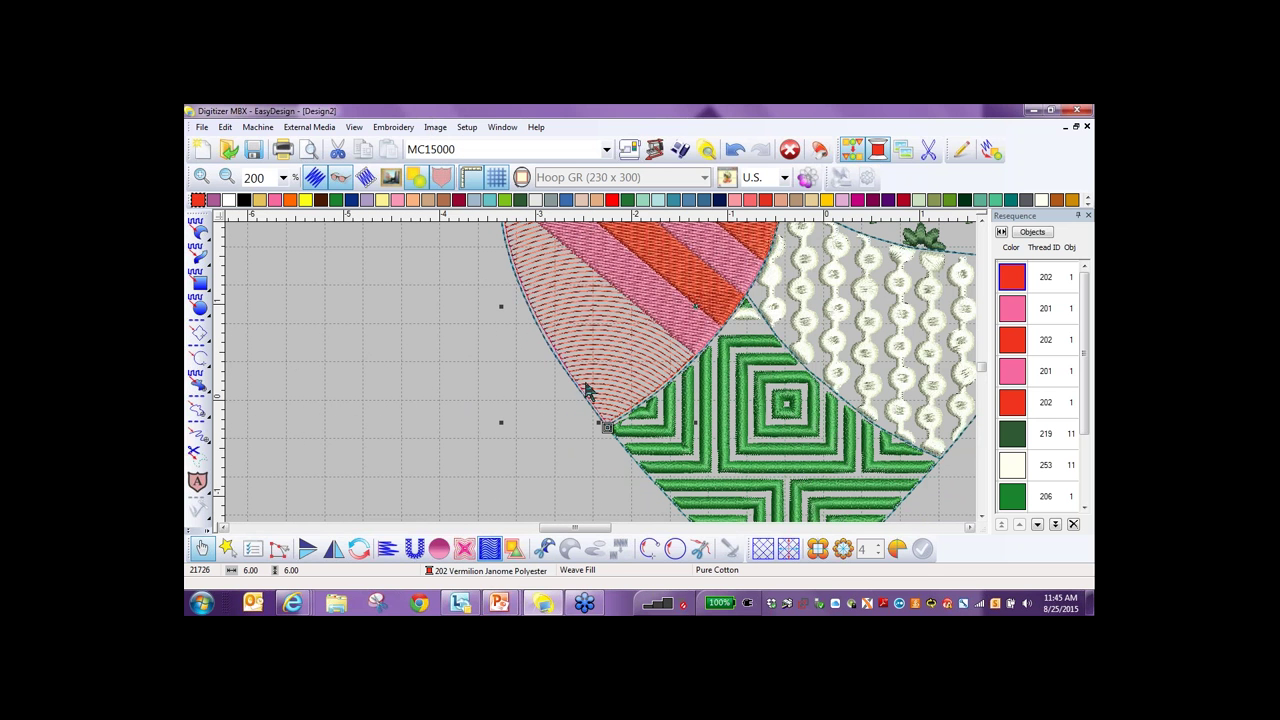
pyautogui.click(279, 548)
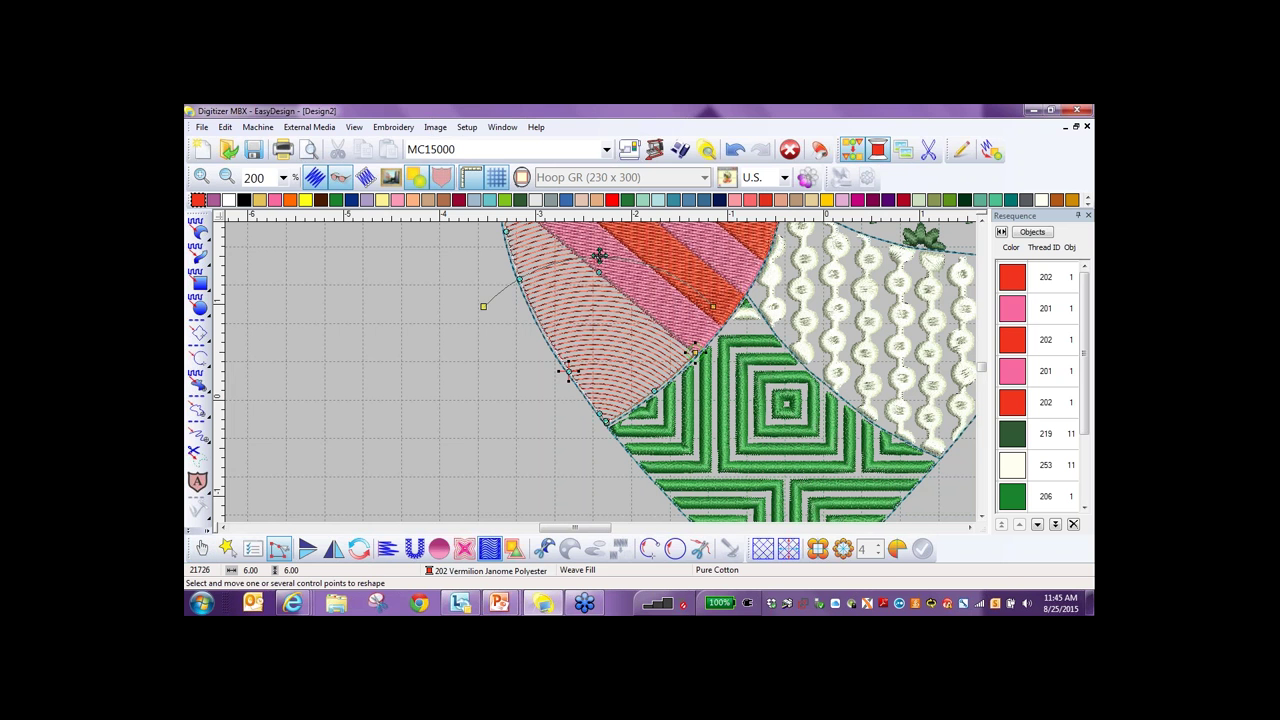
pyautogui.moveTo(599, 256); pyautogui.dragTo(596, 270)
pyautogui.moveTo(580, 328); pyautogui.dragTo(580, 330)
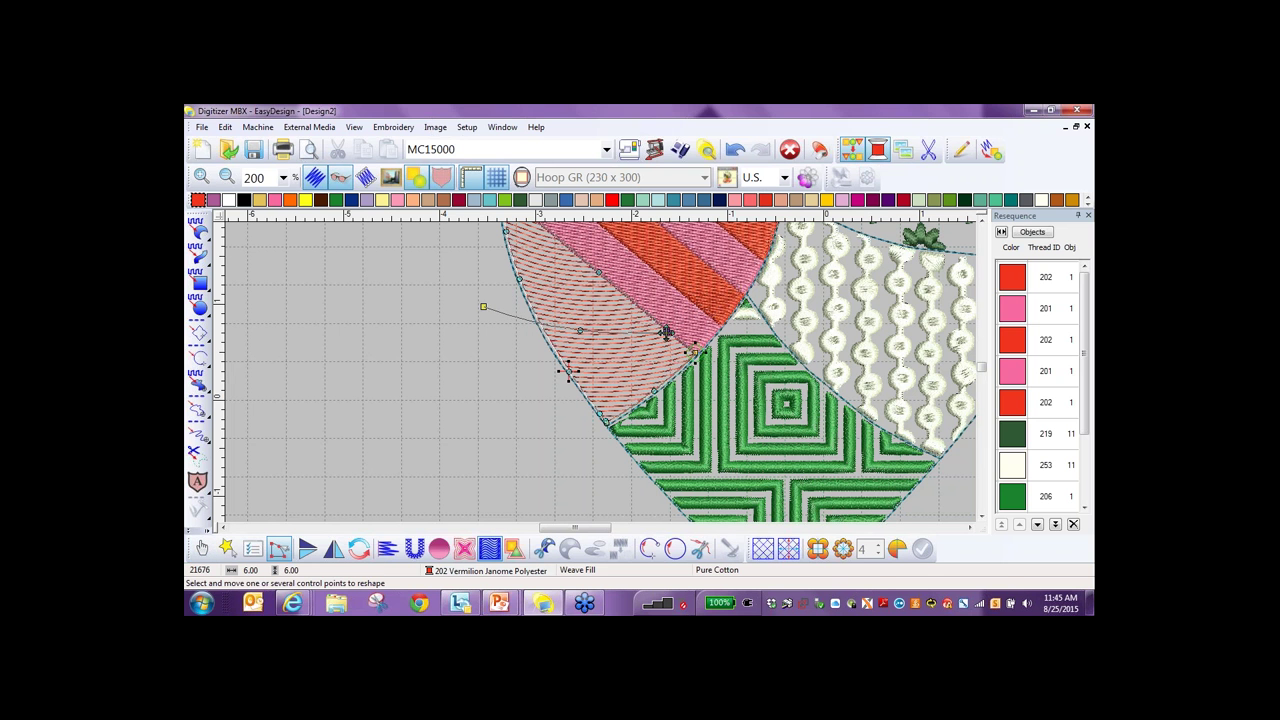
pyautogui.moveTo(485, 307); pyautogui.dragTo(575, 305)
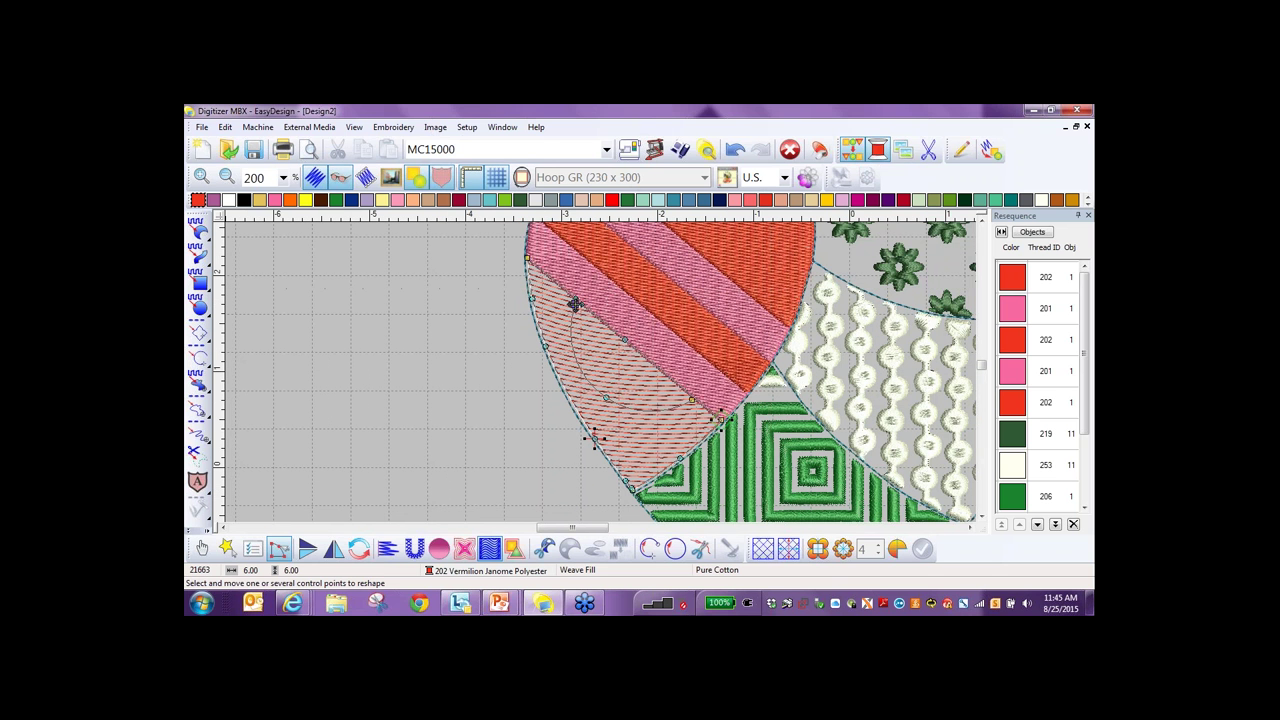
pyautogui.click(683, 393)
pyautogui.moveTo(607, 396); pyautogui.dragTo(600, 383)
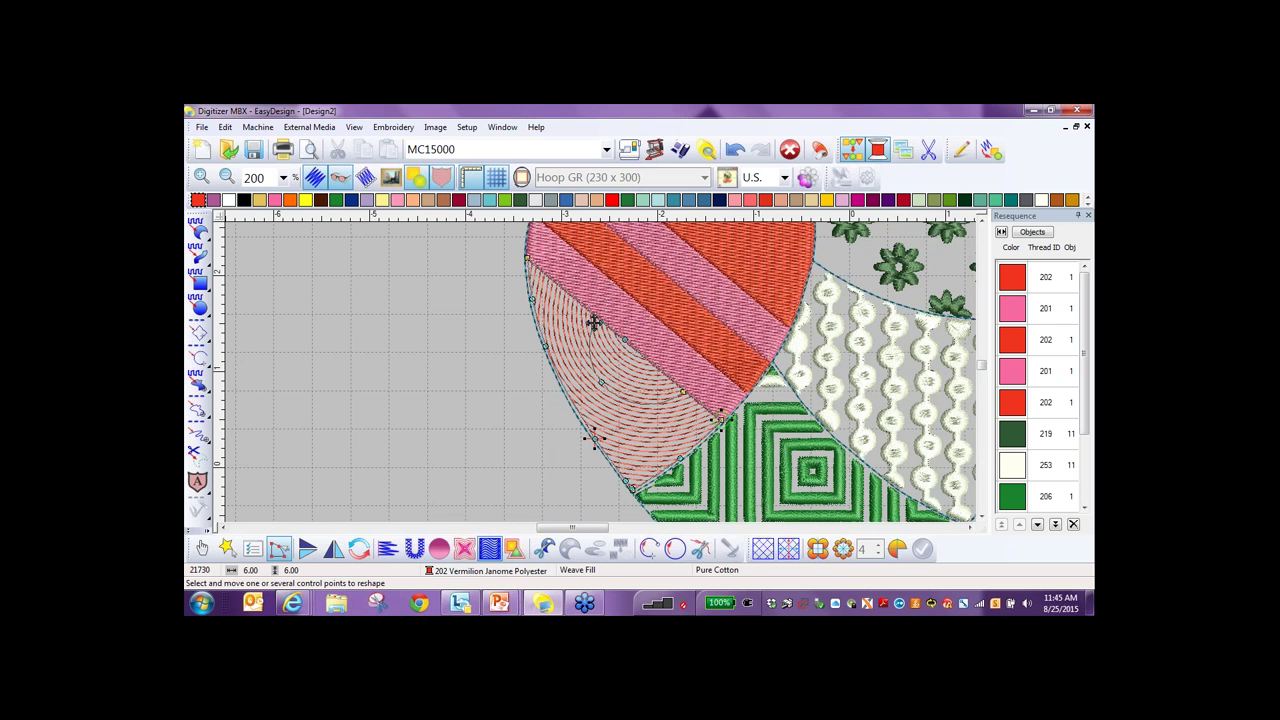
# Fine-tune the guide line's ends along the pink stripe's edge and its middle point to smooth the curved rows, and finish reshaping.
pyautogui.click(591, 320)
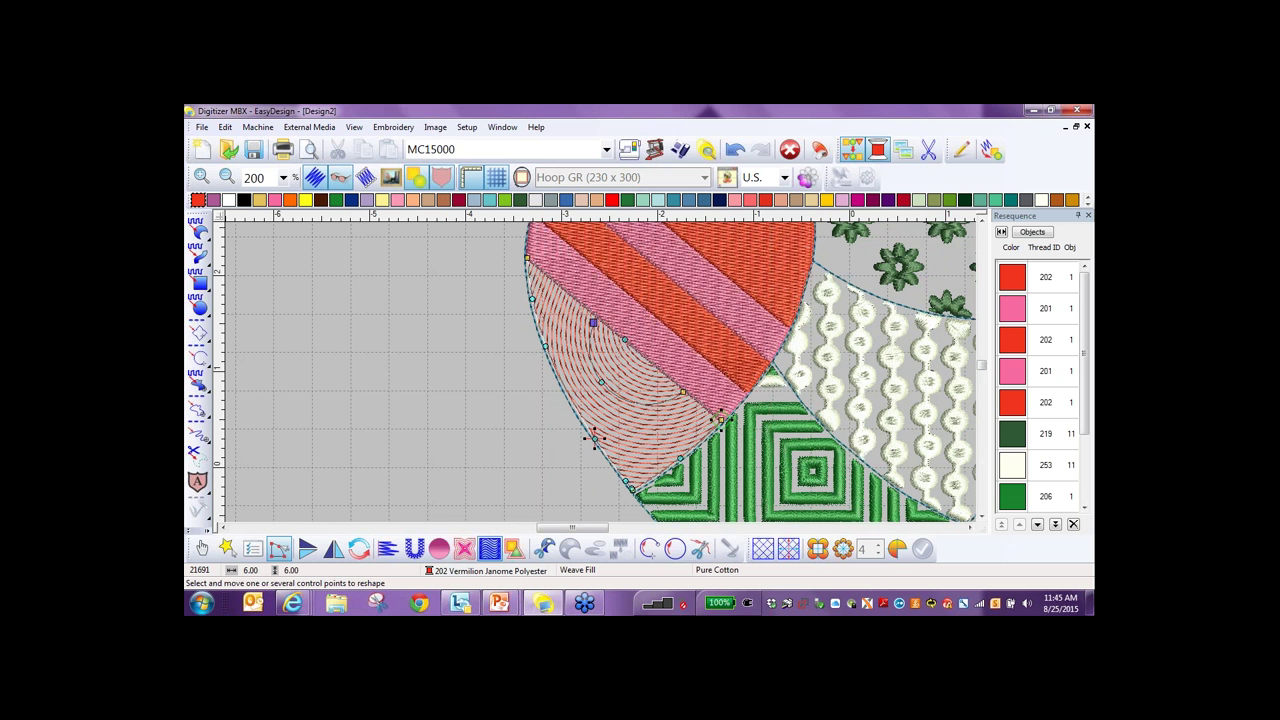
pyautogui.press('Escape')
pyautogui.click(669, 382)
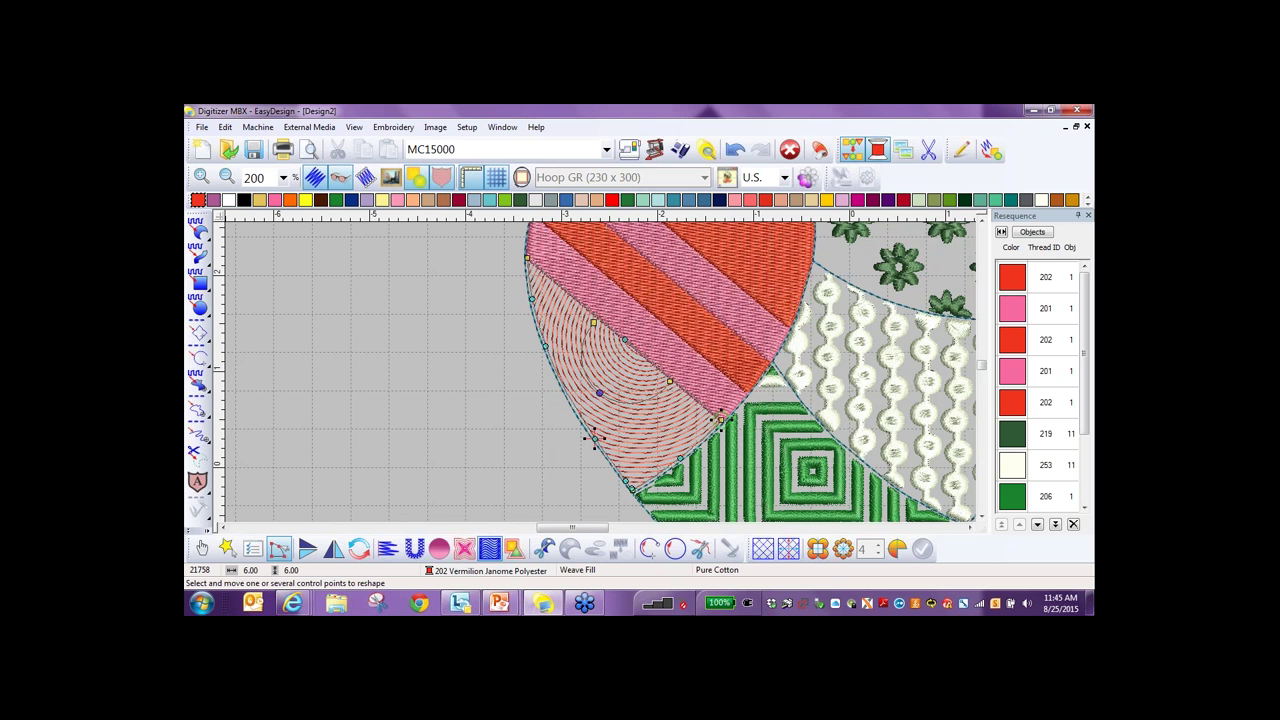
pyautogui.moveTo(600, 393); pyautogui.dragTo(603, 391)
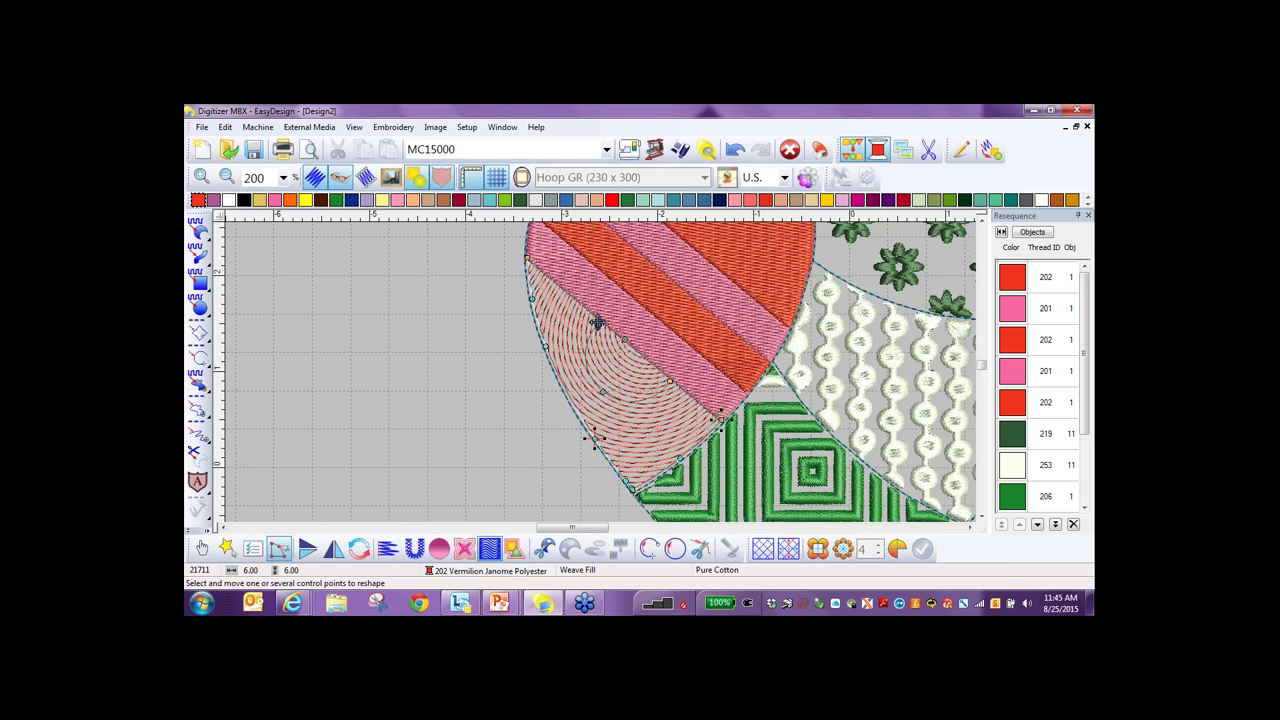
pyautogui.click(597, 321)
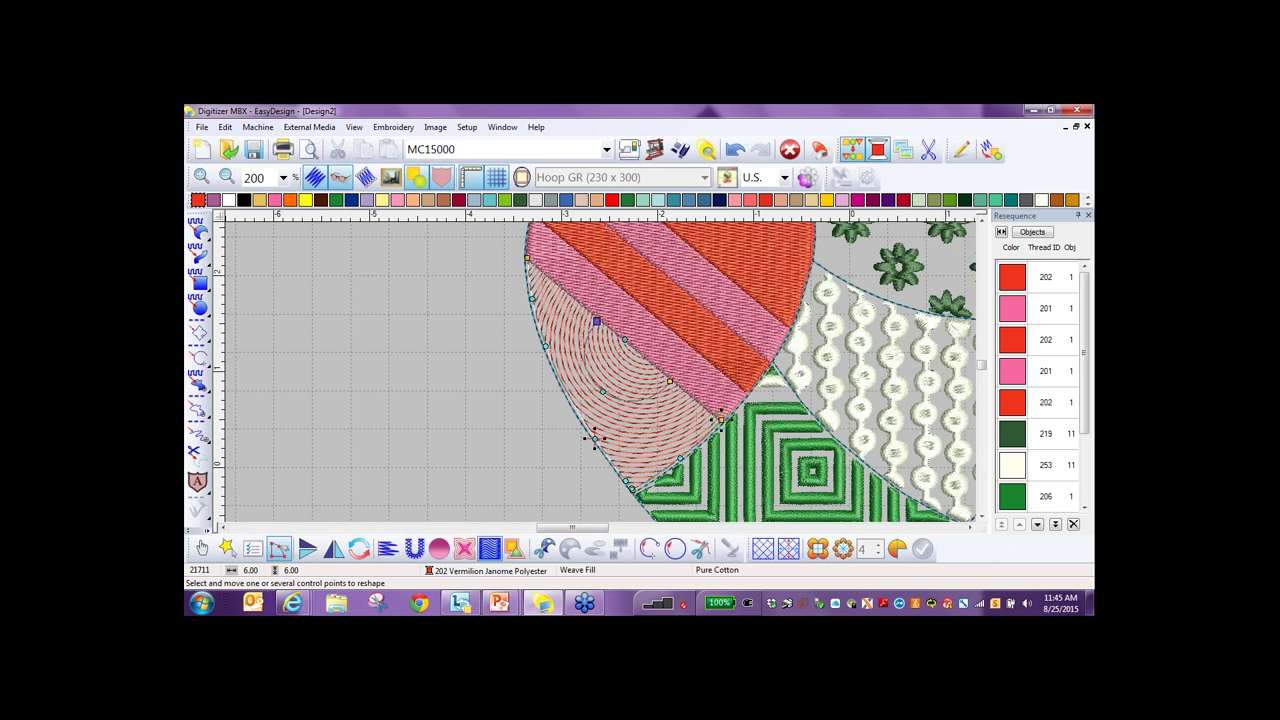
pyautogui.click(602, 380)
pyautogui.scroll(-2, 604, 383)
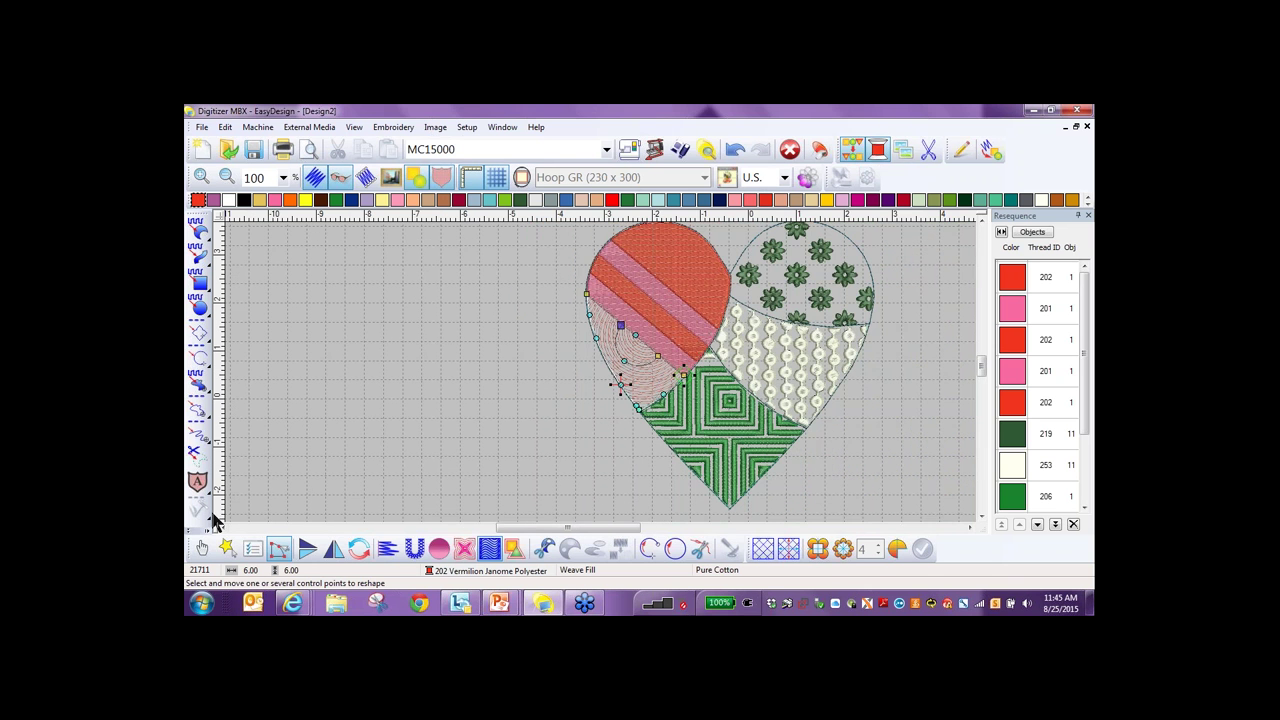
pyautogui.click(201, 546)
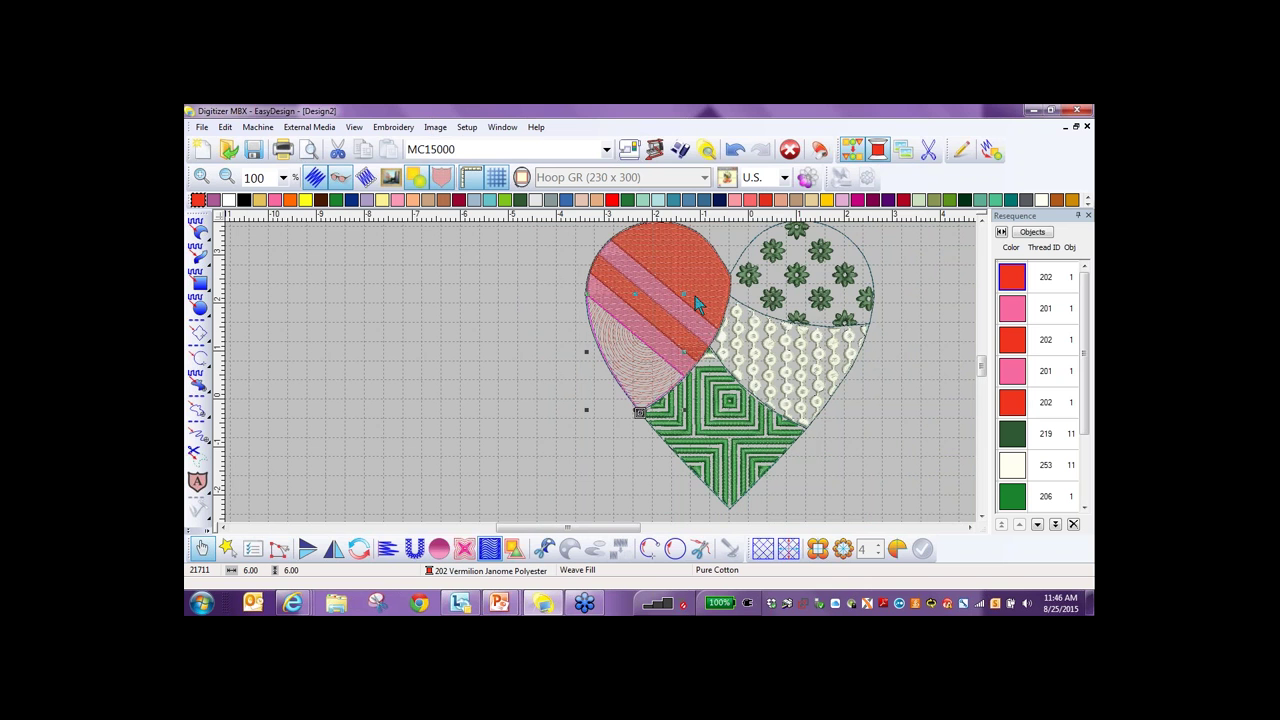
# Set the upper red section's weave fill stitch spacing to 0.1 in and enable Travel On Edge.
pyautogui.click(688, 326)
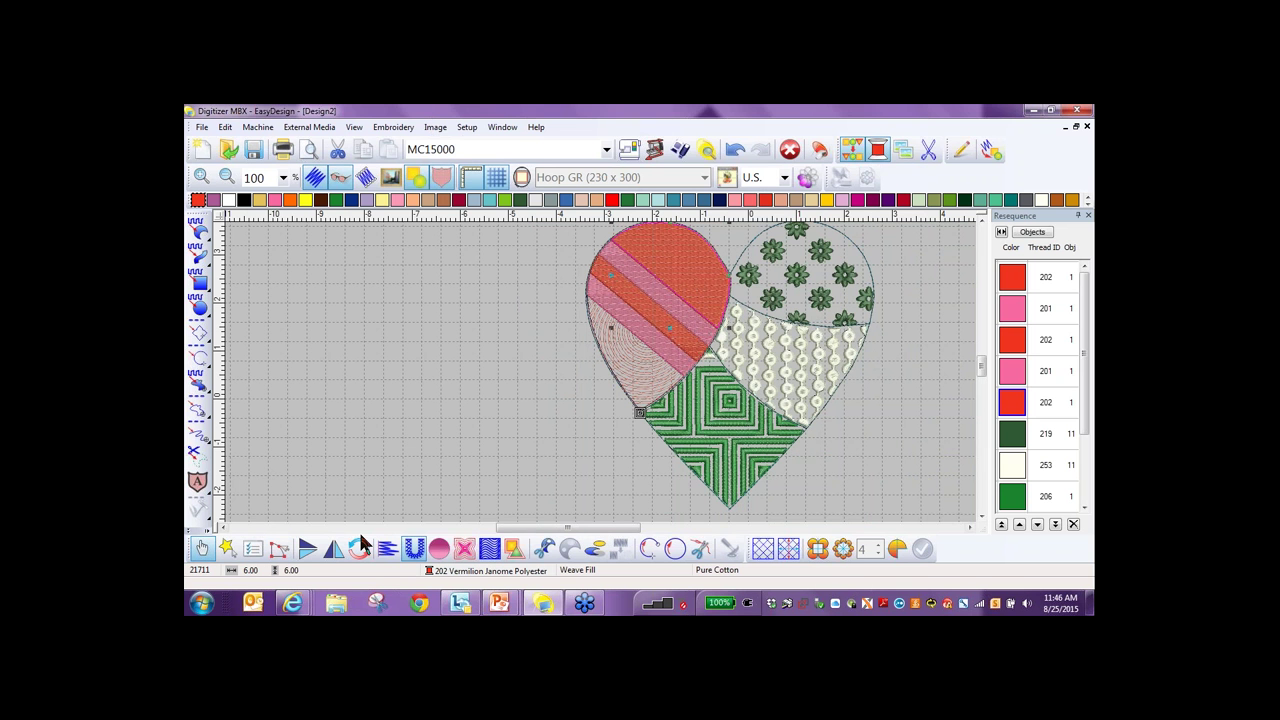
pyautogui.click(252, 549)
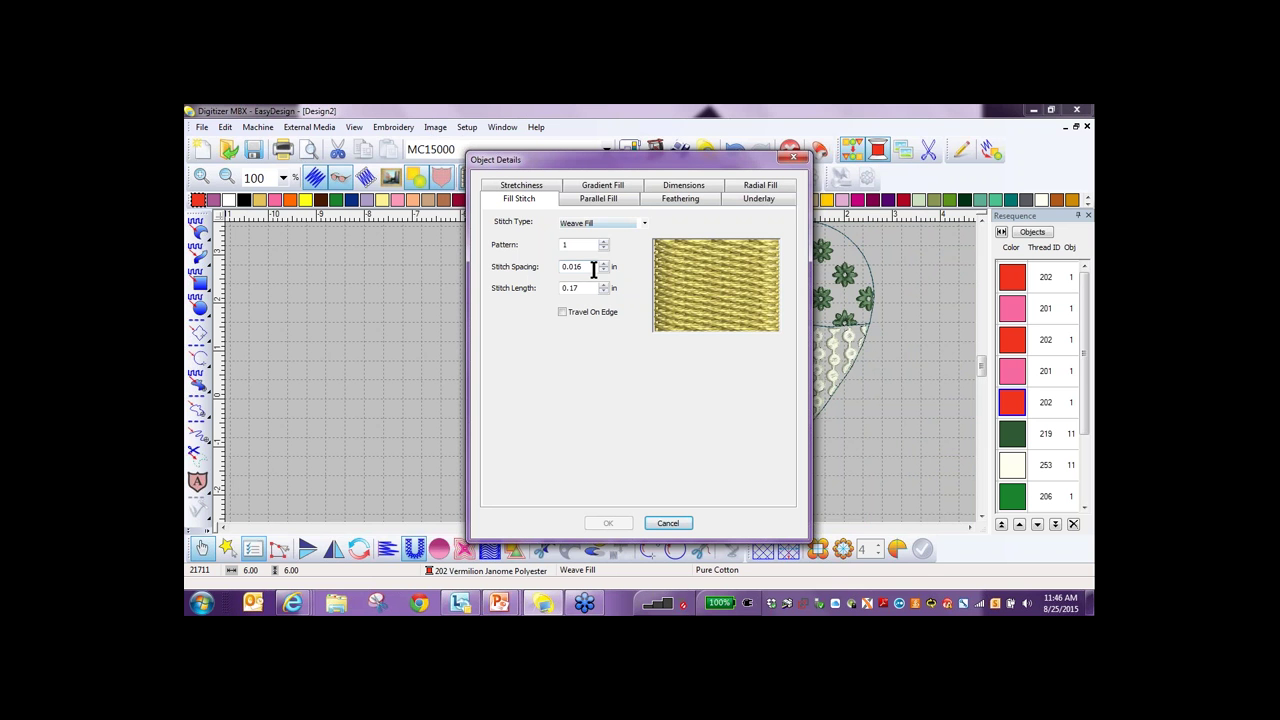
pyautogui.moveTo(593, 267); pyautogui.dragTo(569, 268)
pyautogui.write('1')
pyautogui.click(562, 312)
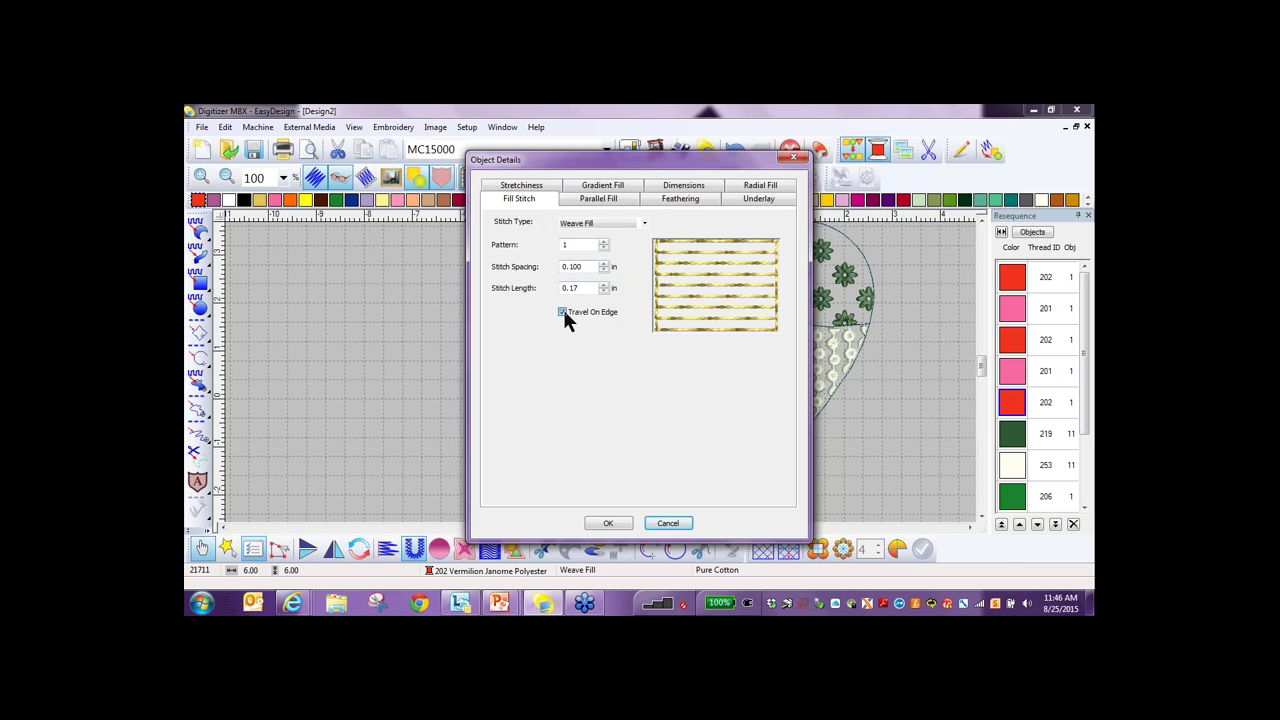
# Turn off the underlay for the upper red section and apply the object details.
pyautogui.click(760, 199)
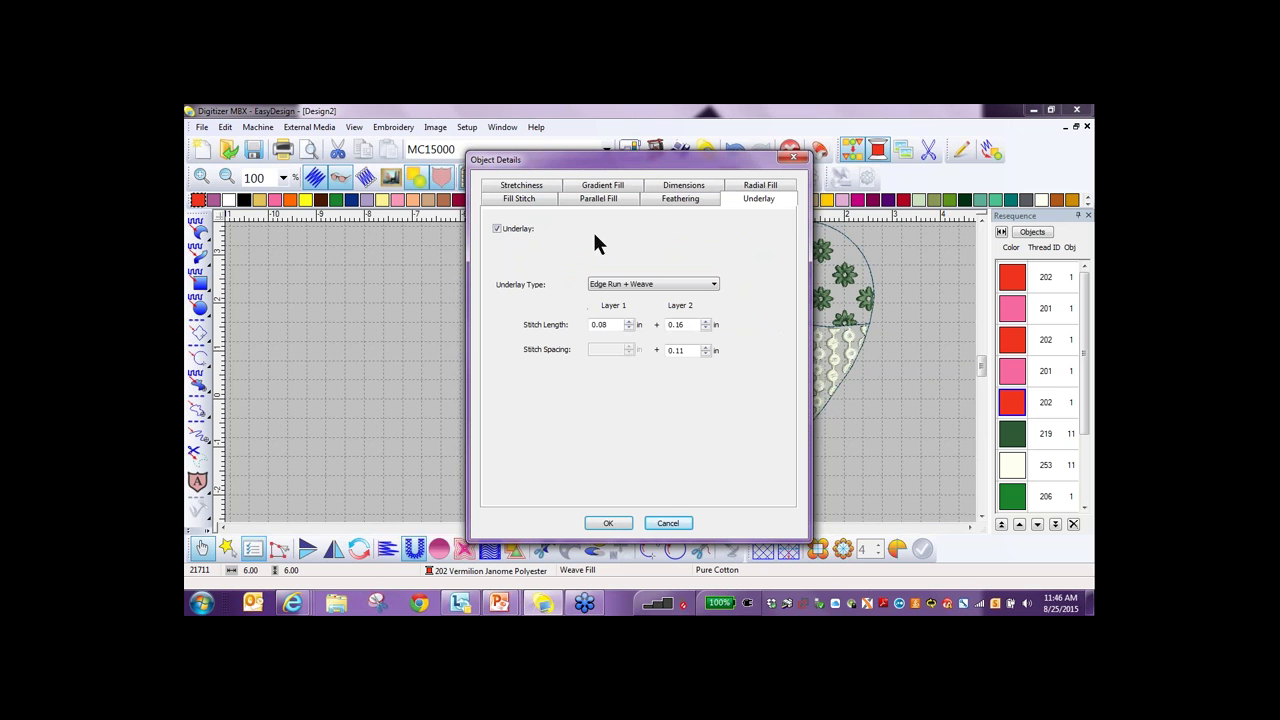
pyautogui.click(504, 229)
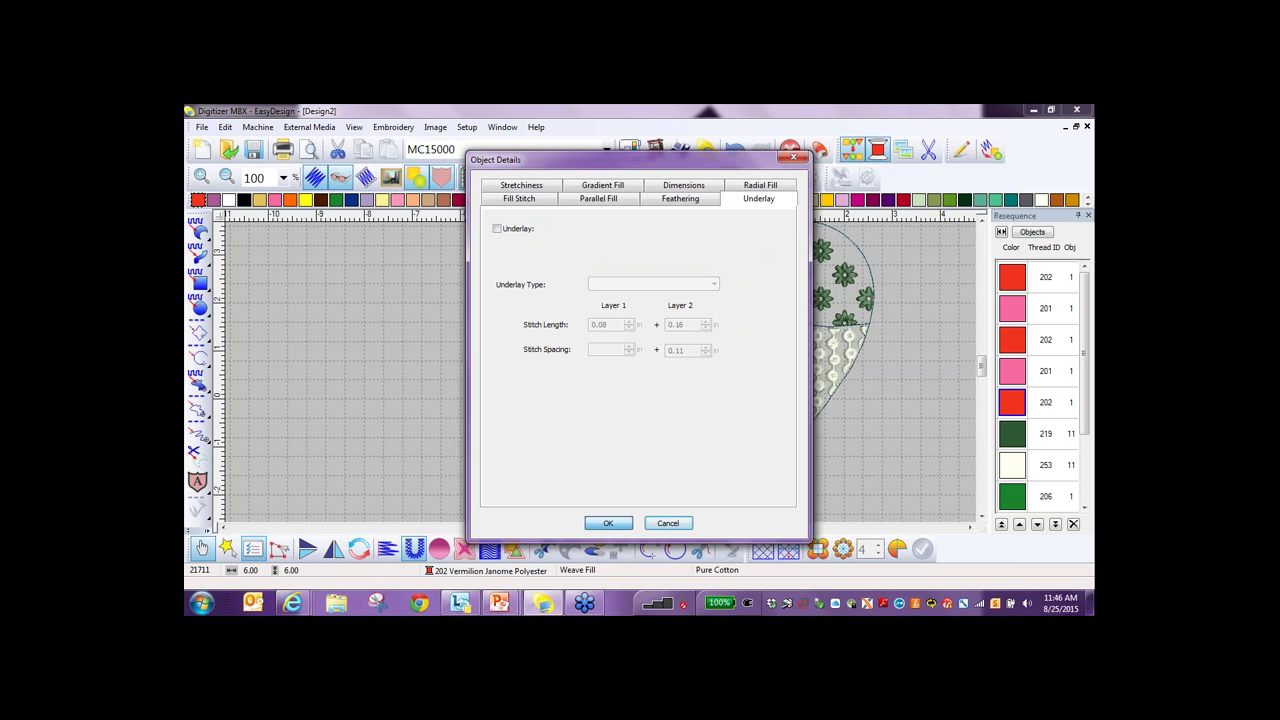
pyautogui.click(608, 523)
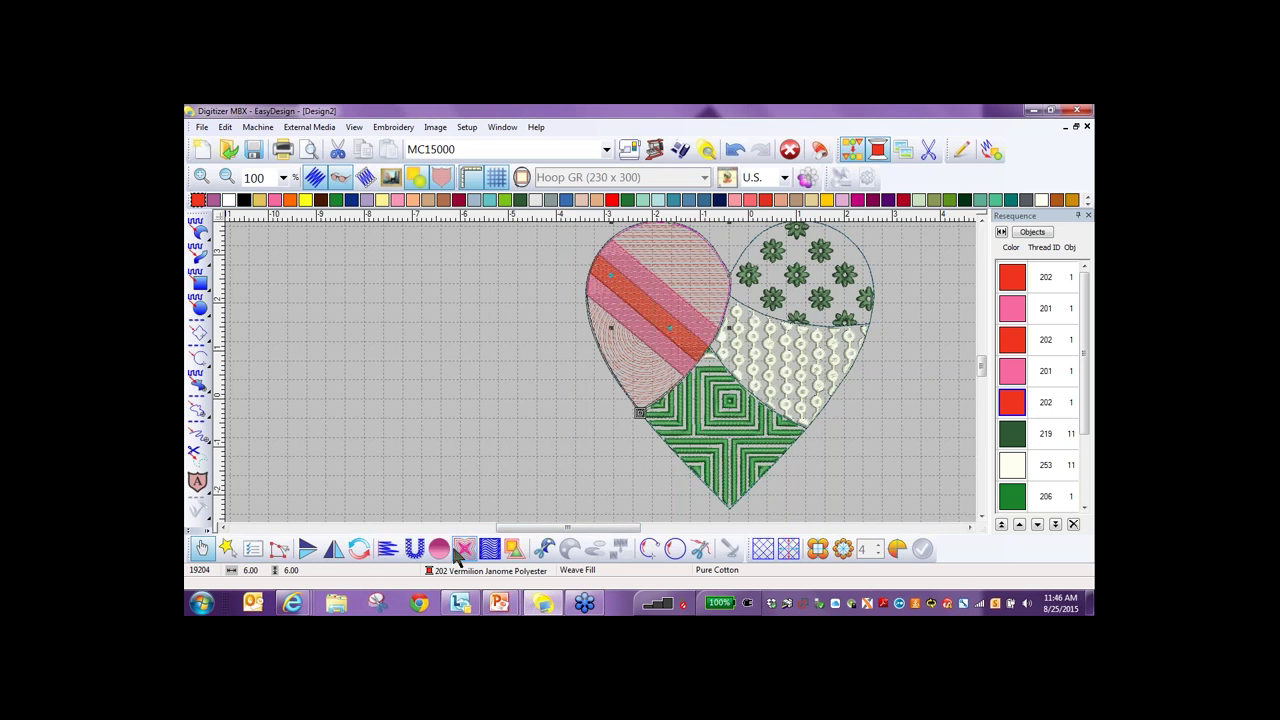
# Apply the curved fill effect to the upper red section and open its shape for reshaping.
pyautogui.click(489, 548)
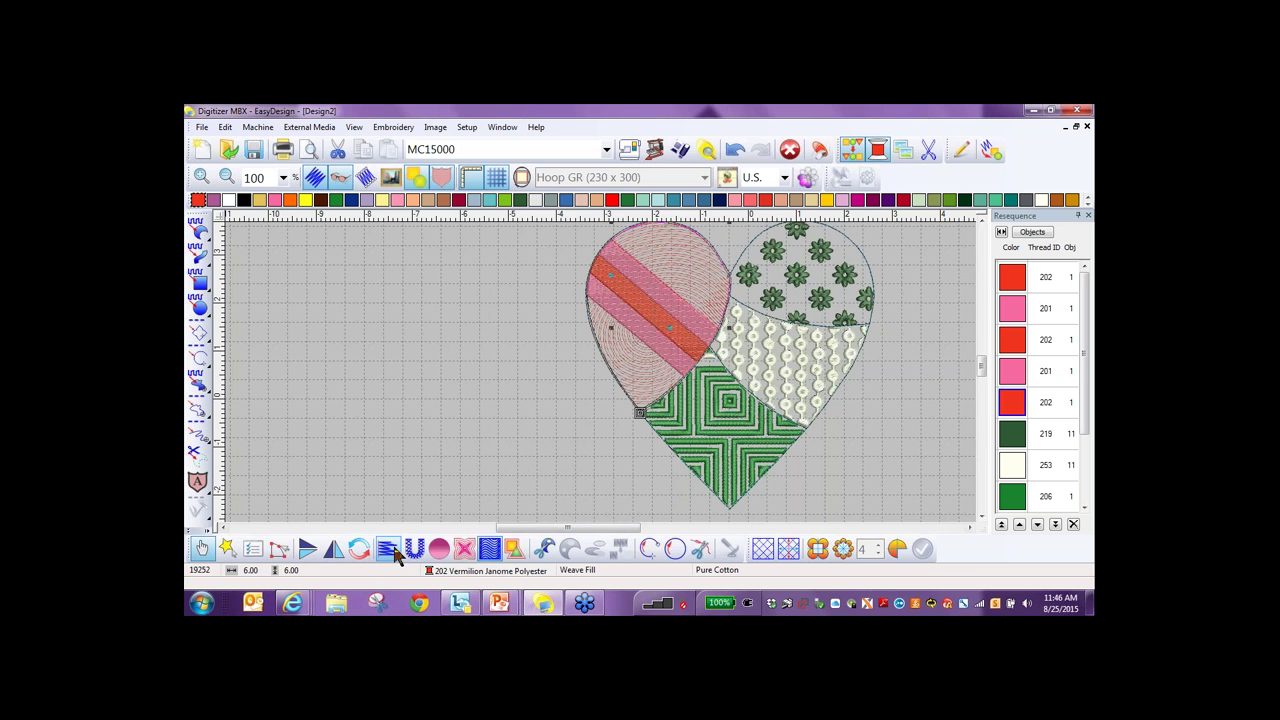
pyautogui.click(279, 548)
pyautogui.click(624, 271)
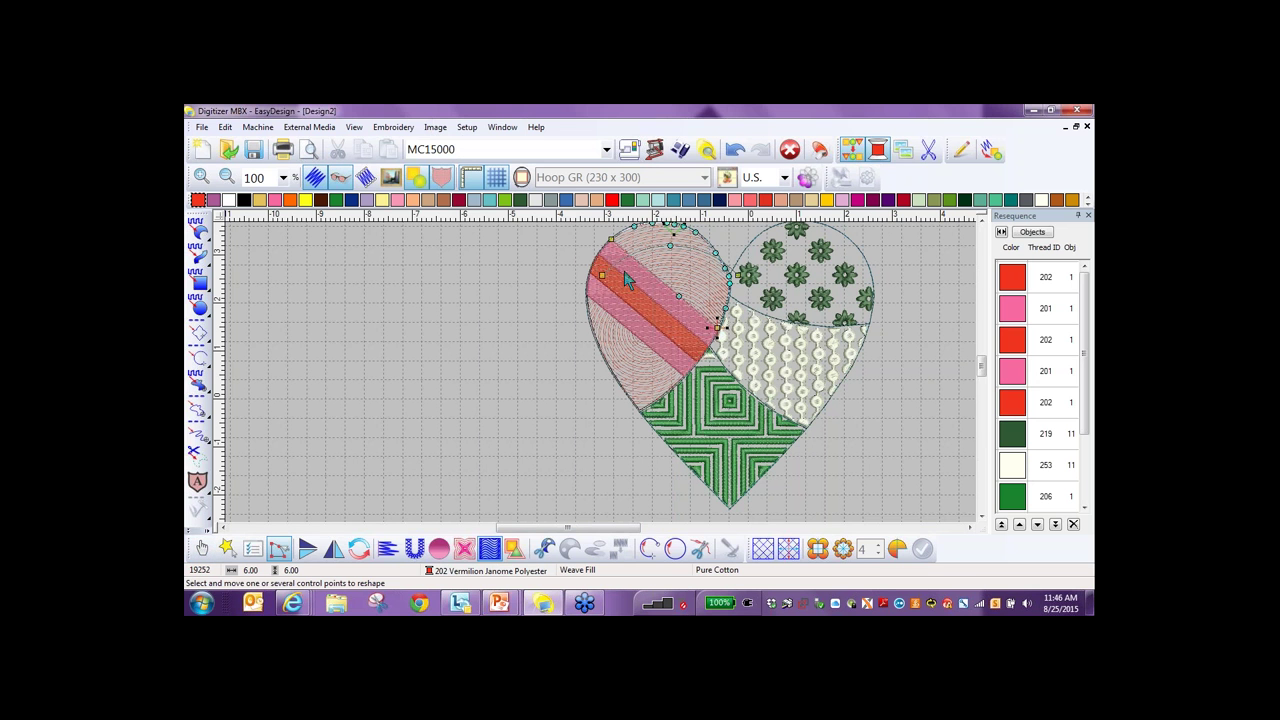
# Try moving the upper red section's guide line ends inward to the pink stripe's edge and shifting its middle point, and undo the changes.
pyautogui.click(702, 314)
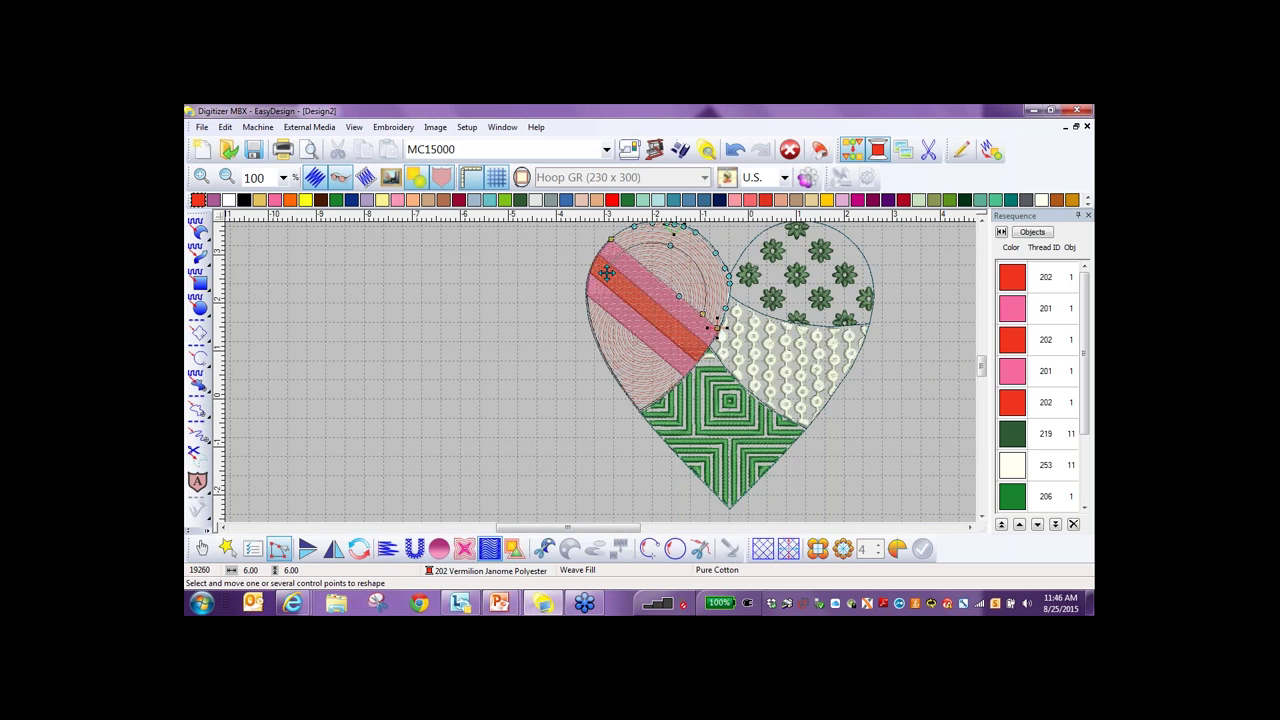
pyautogui.click(641, 261)
pyautogui.click(671, 243)
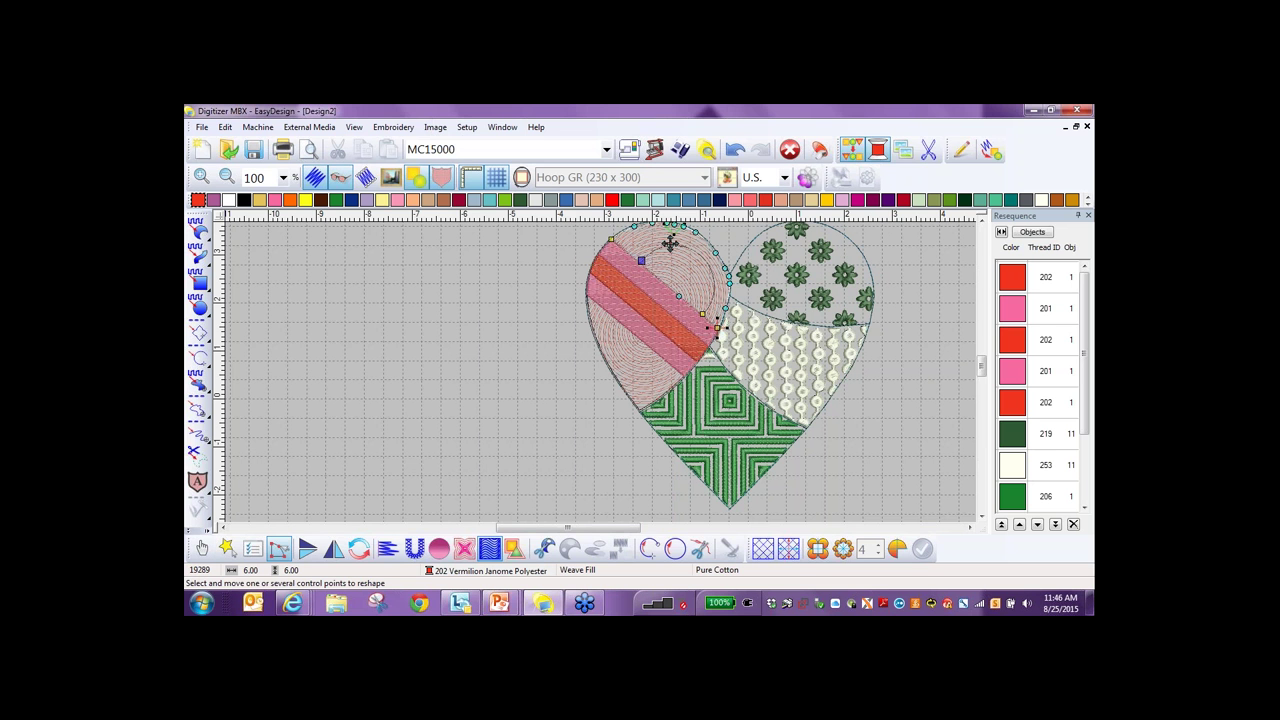
pyautogui.click(693, 259)
pyautogui.click(640, 261)
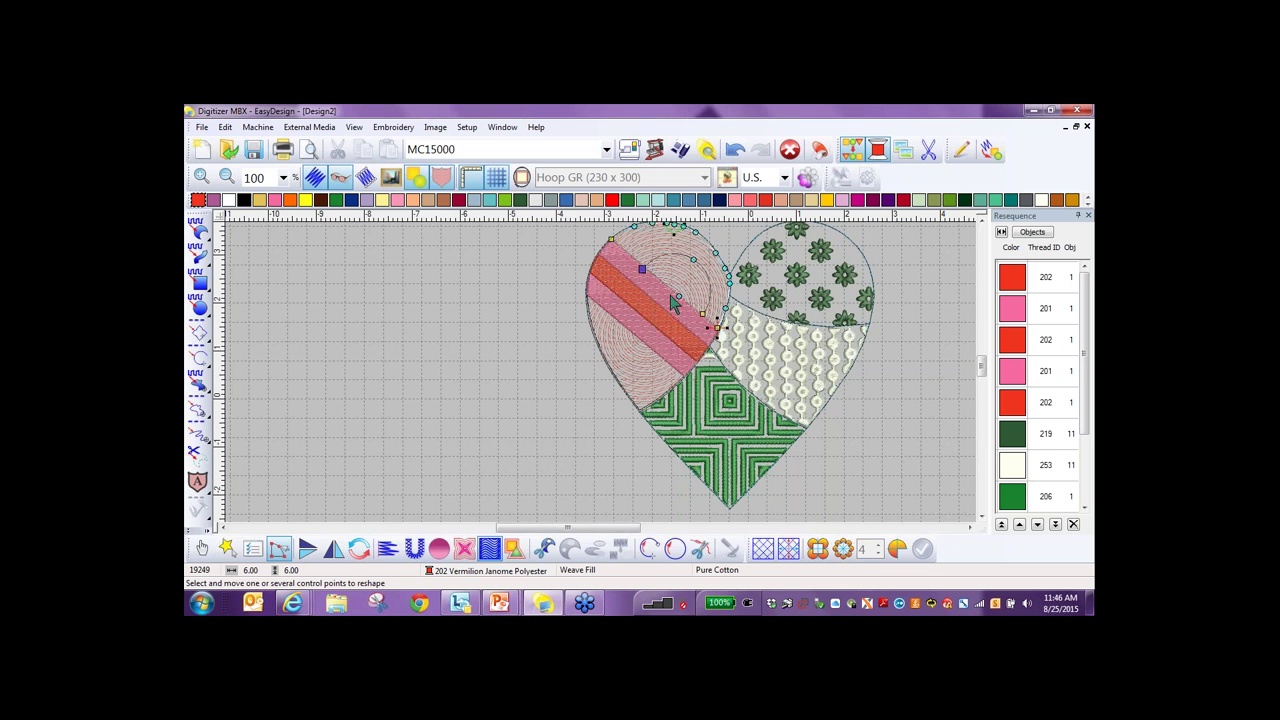
pyautogui.click(703, 313)
pyautogui.click(686, 306)
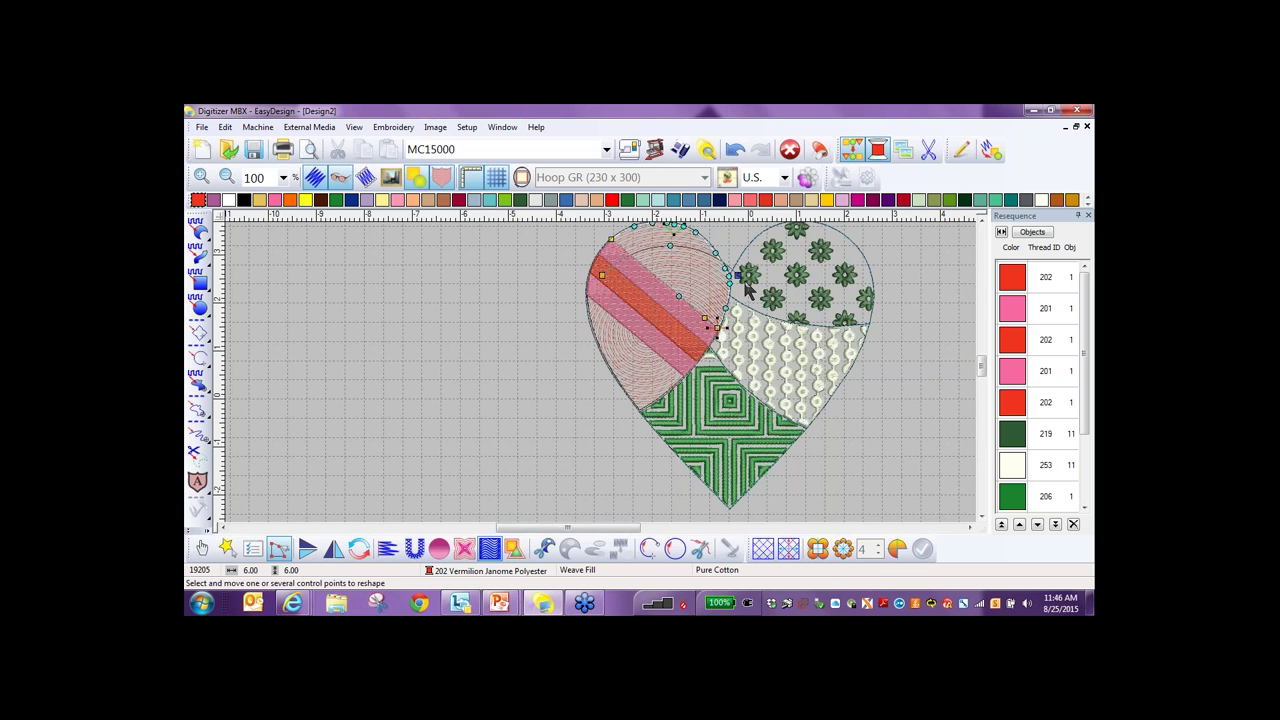
pyautogui.click(699, 306)
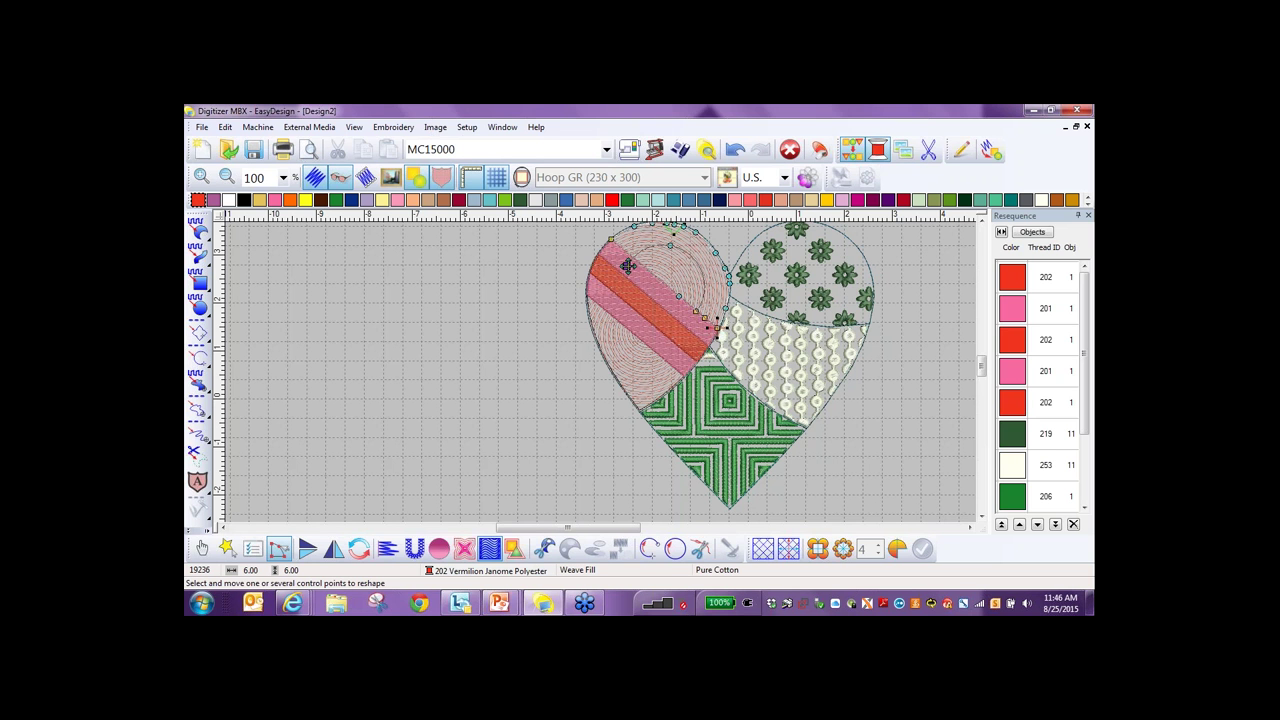
pyautogui.hotkey('ctrl', 'z')
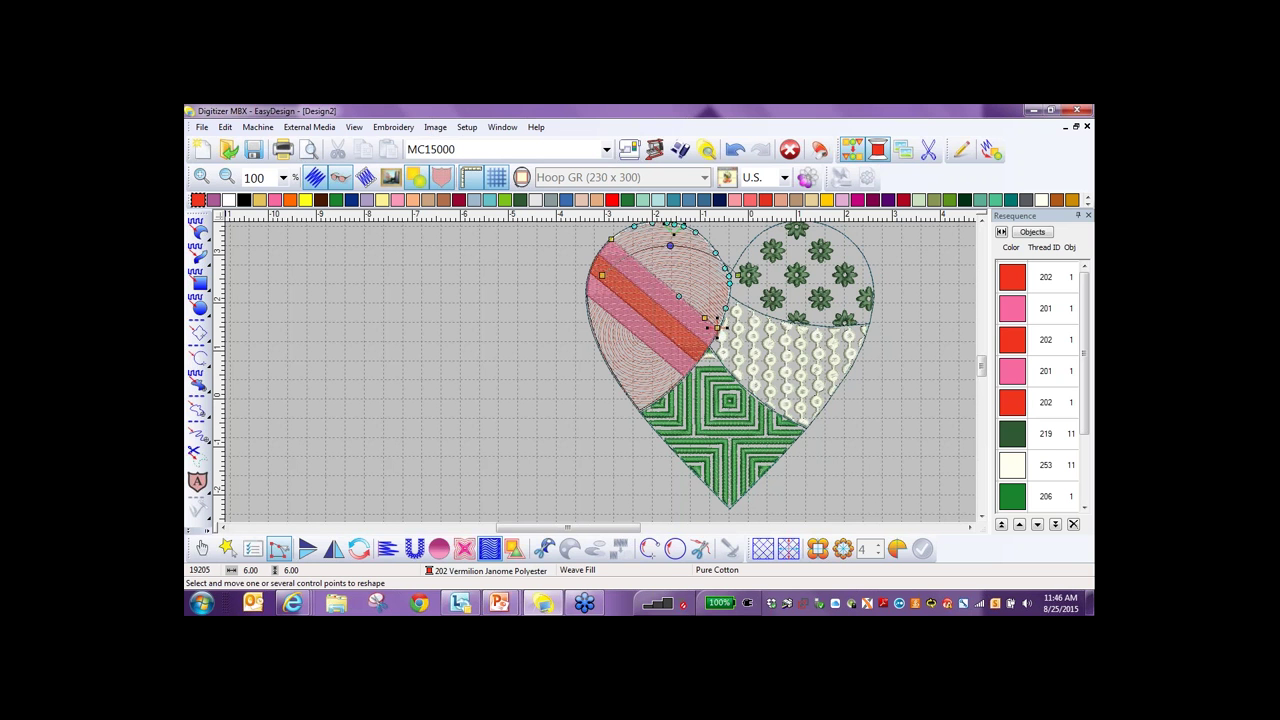
# Reshape the upper red section's guide line into a tight arc, with both ends on the pink stripe's edge and the middle moved inward, and finish reshaping.
pyautogui.moveTo(675, 257); pyautogui.dragTo(692, 302)
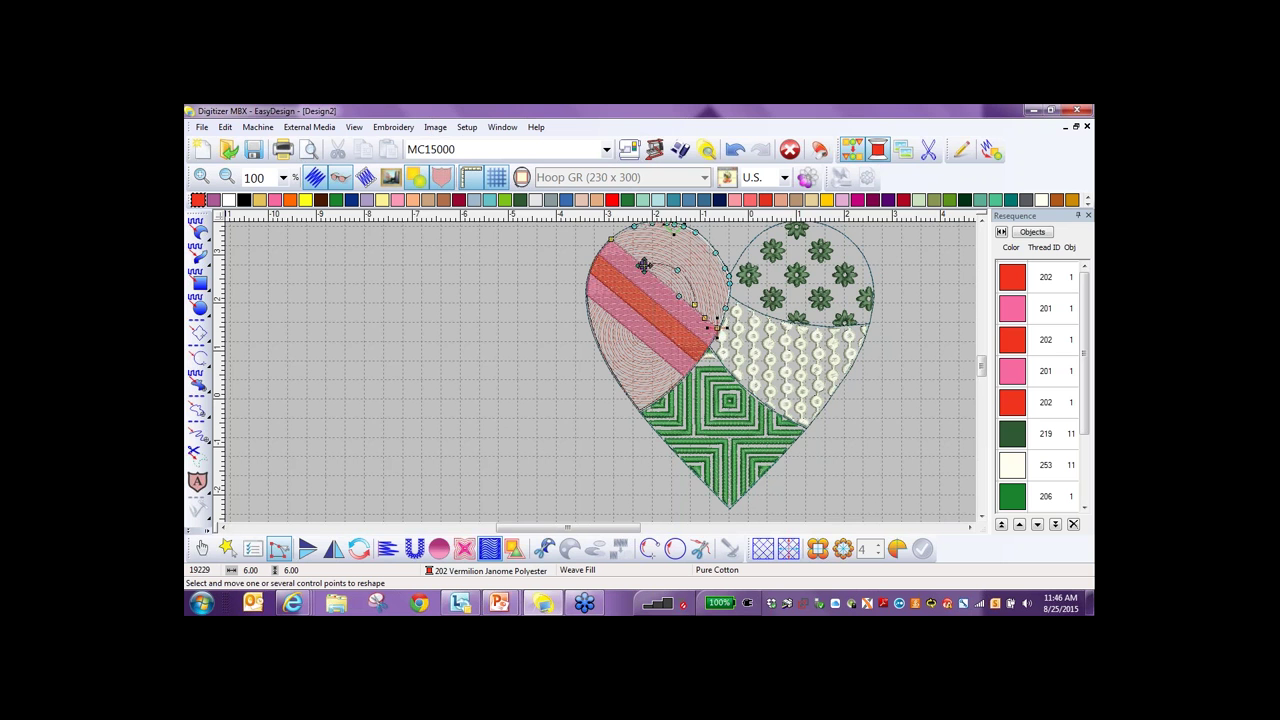
pyautogui.click(644, 265)
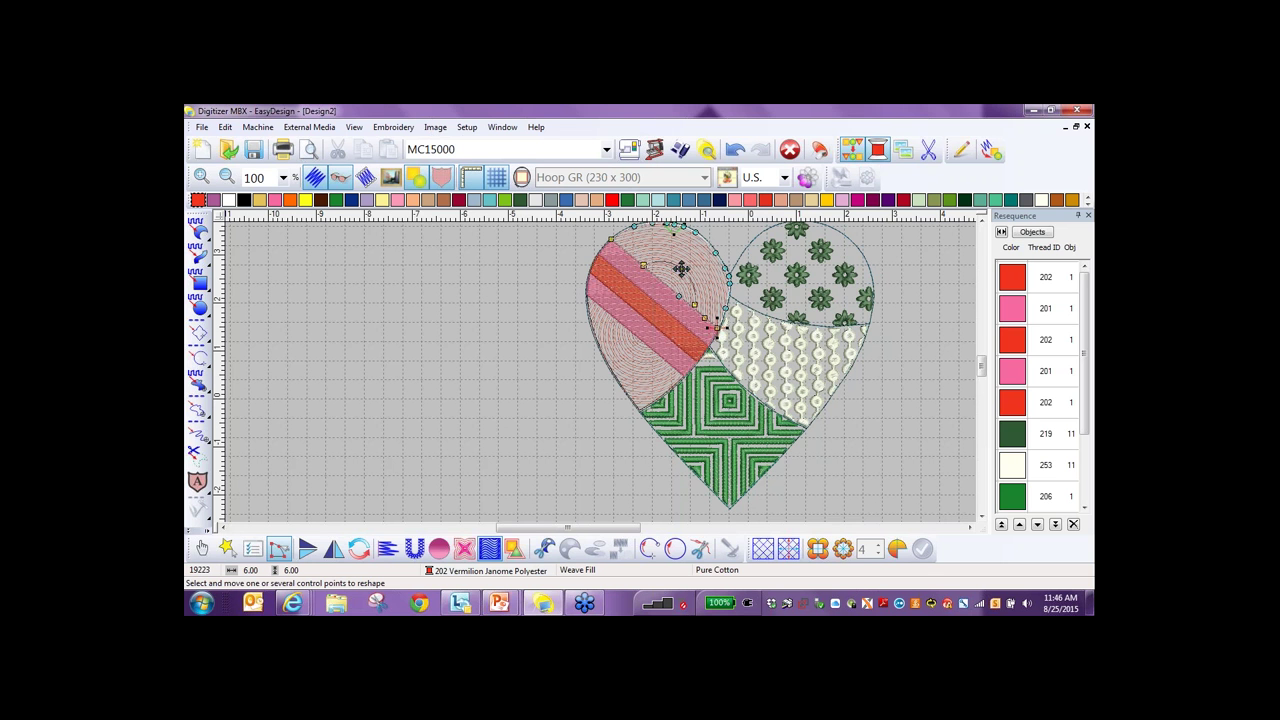
pyautogui.press('Delete')
pyautogui.click(648, 268)
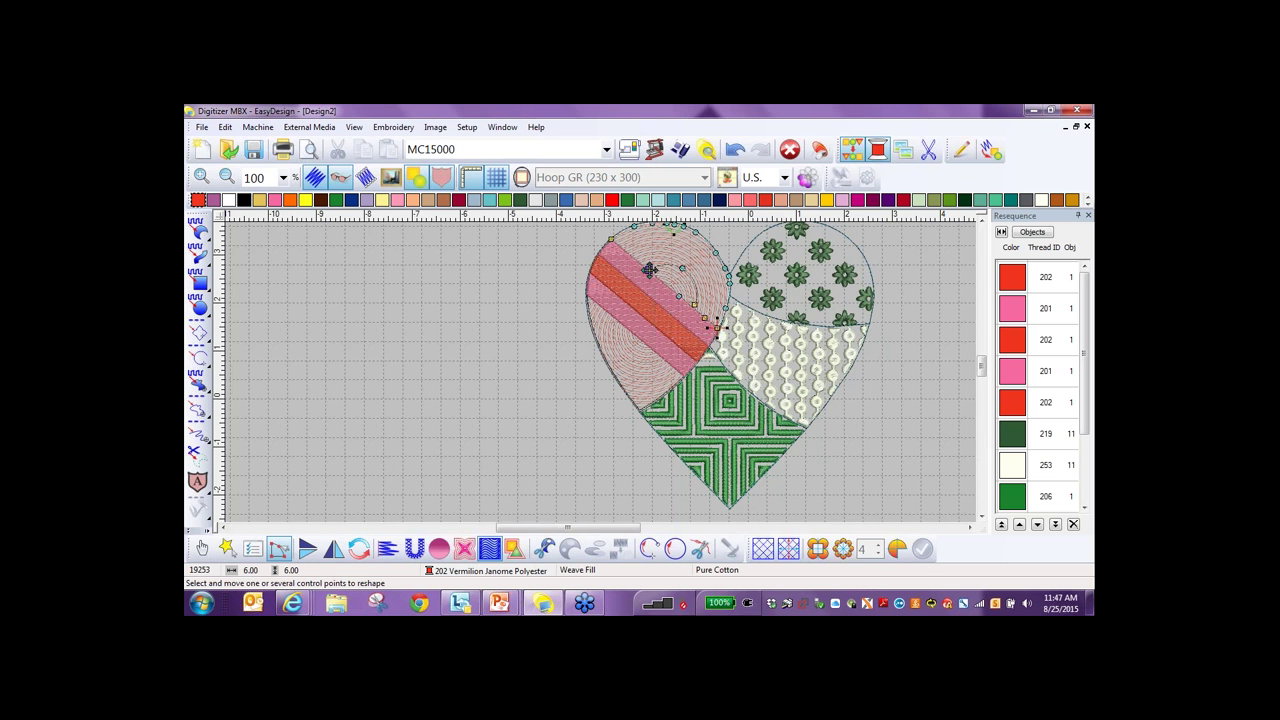
pyautogui.click(649, 270)
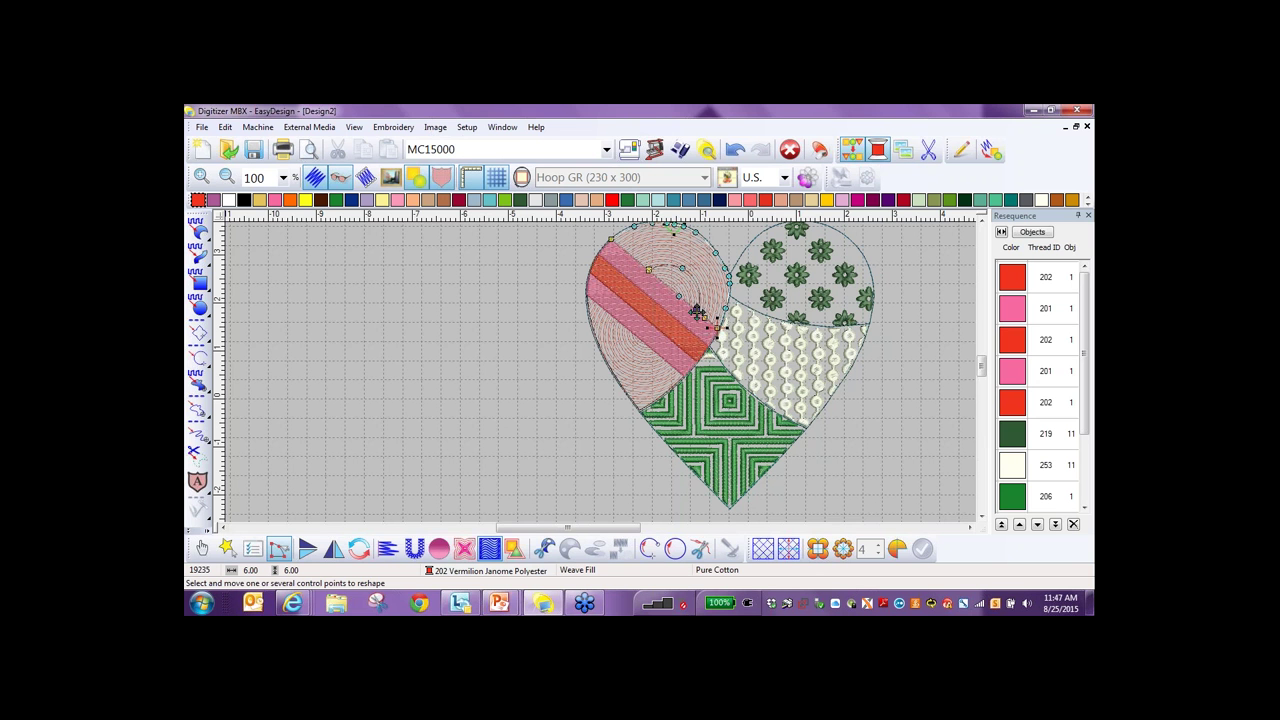
pyautogui.click(688, 307)
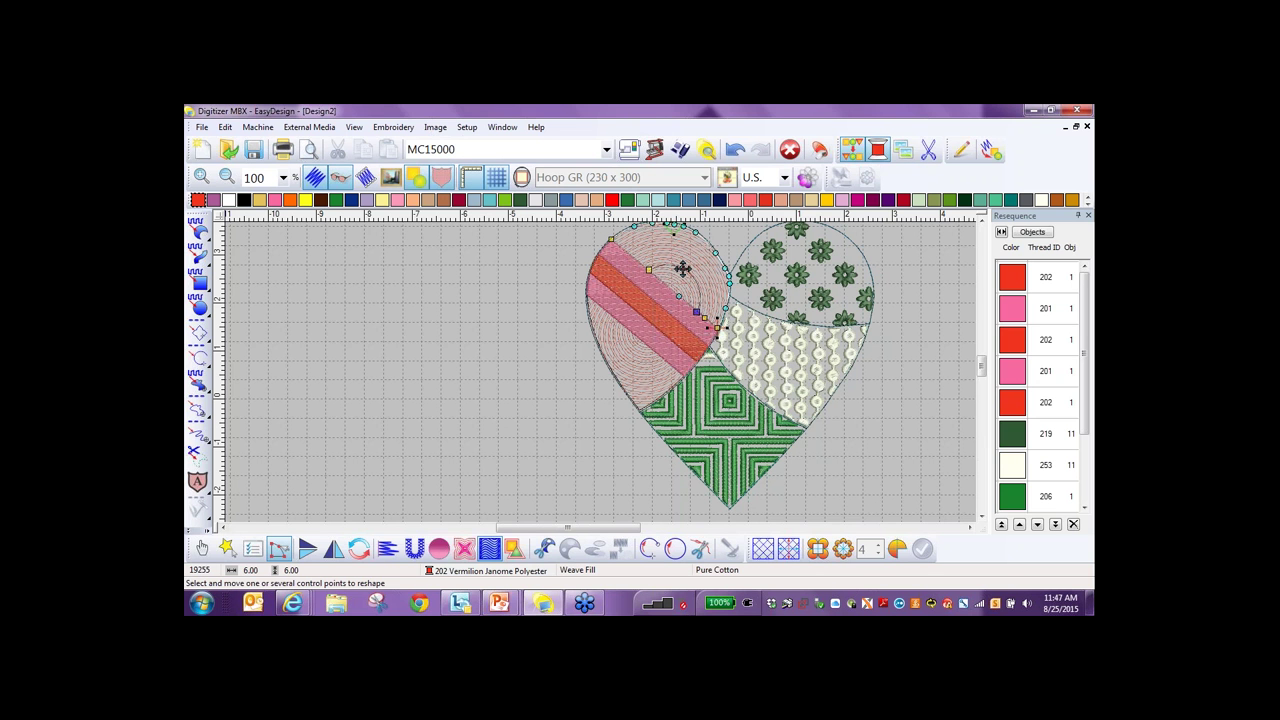
pyautogui.click(686, 264)
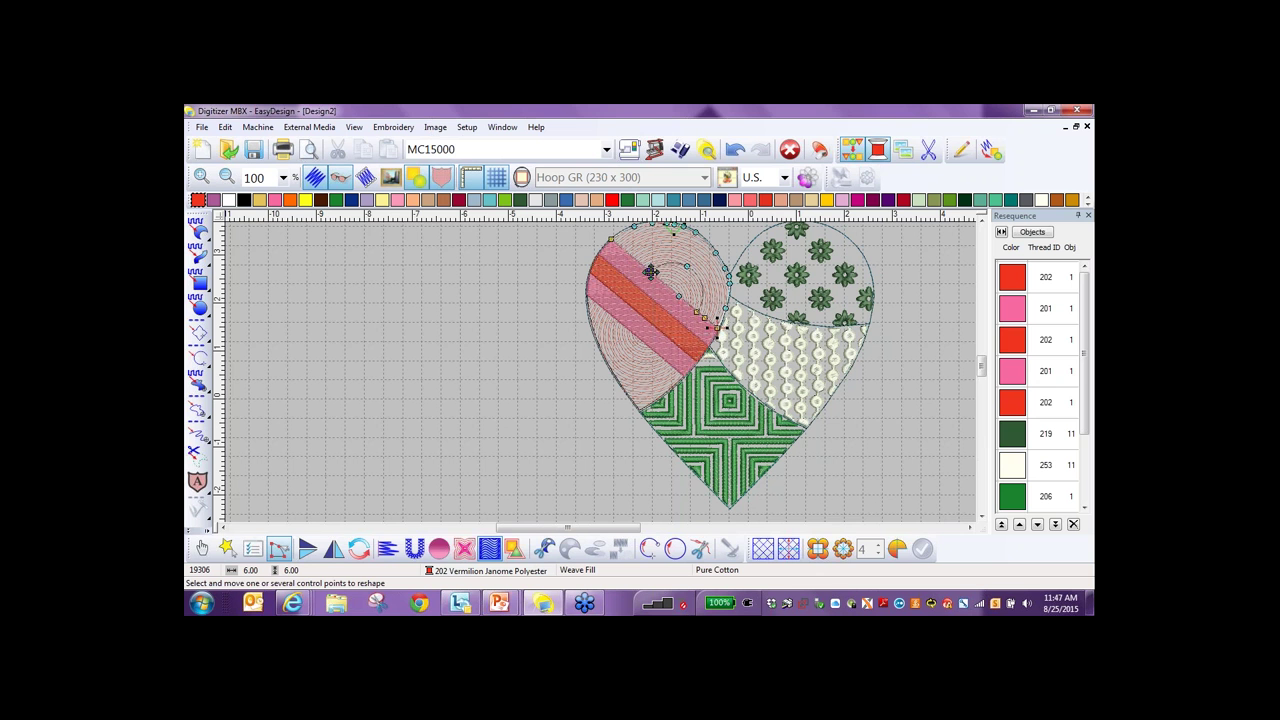
pyautogui.moveTo(650, 270); pyautogui.dragTo(651, 272)
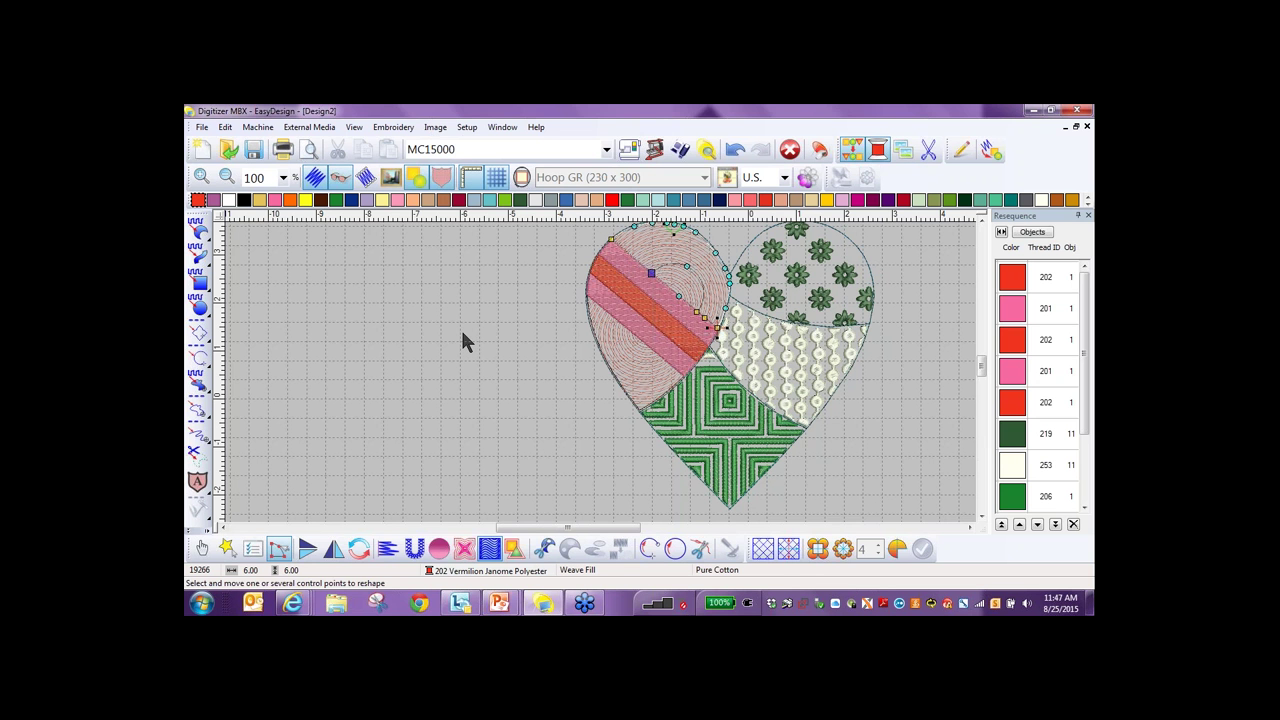
pyautogui.click(460, 327)
pyautogui.click(201, 548)
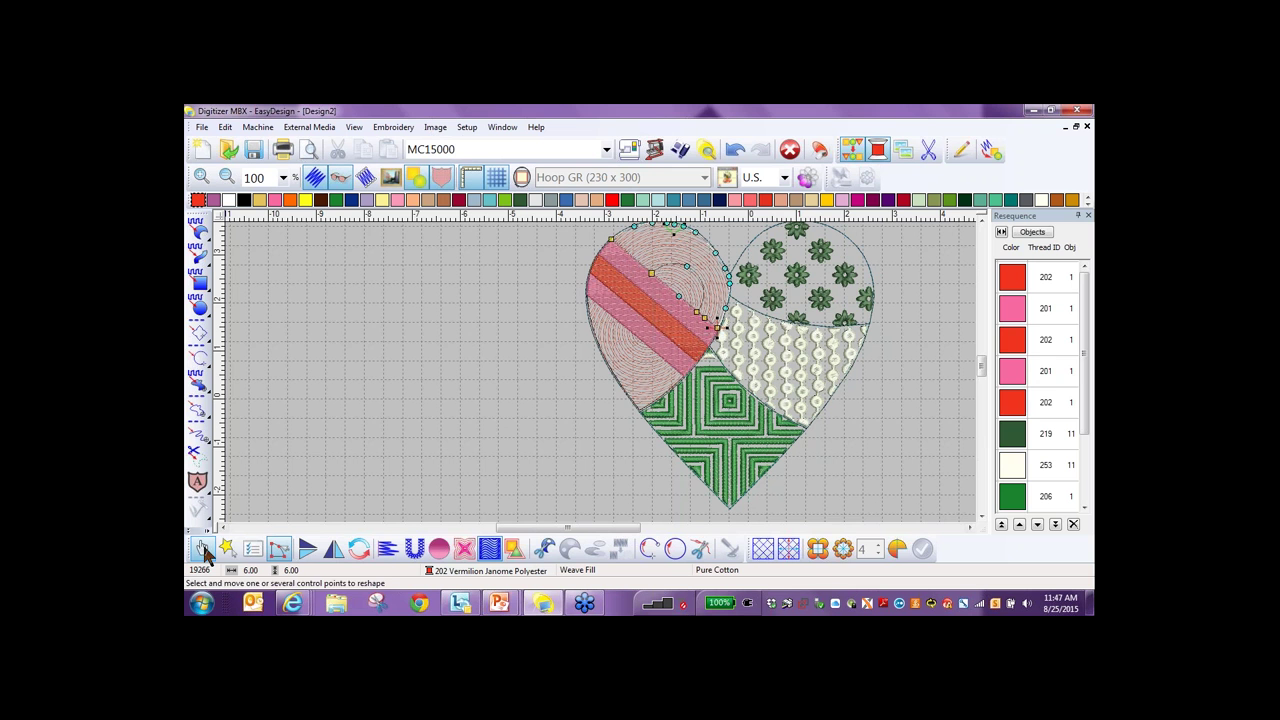
# Change the middle red stripe's stitch type to Motif Fill with the Cross09 pattern from EmbGallery and apply it.
pyautogui.click(634, 295)
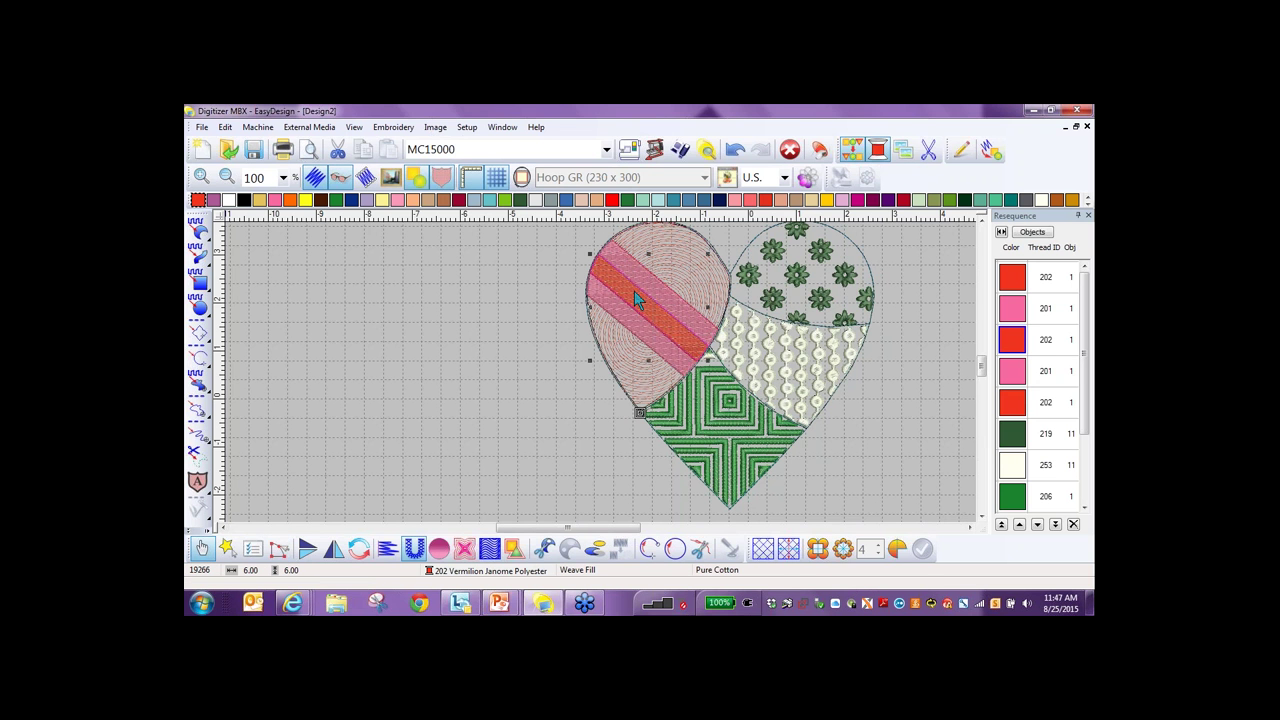
pyautogui.click(252, 551)
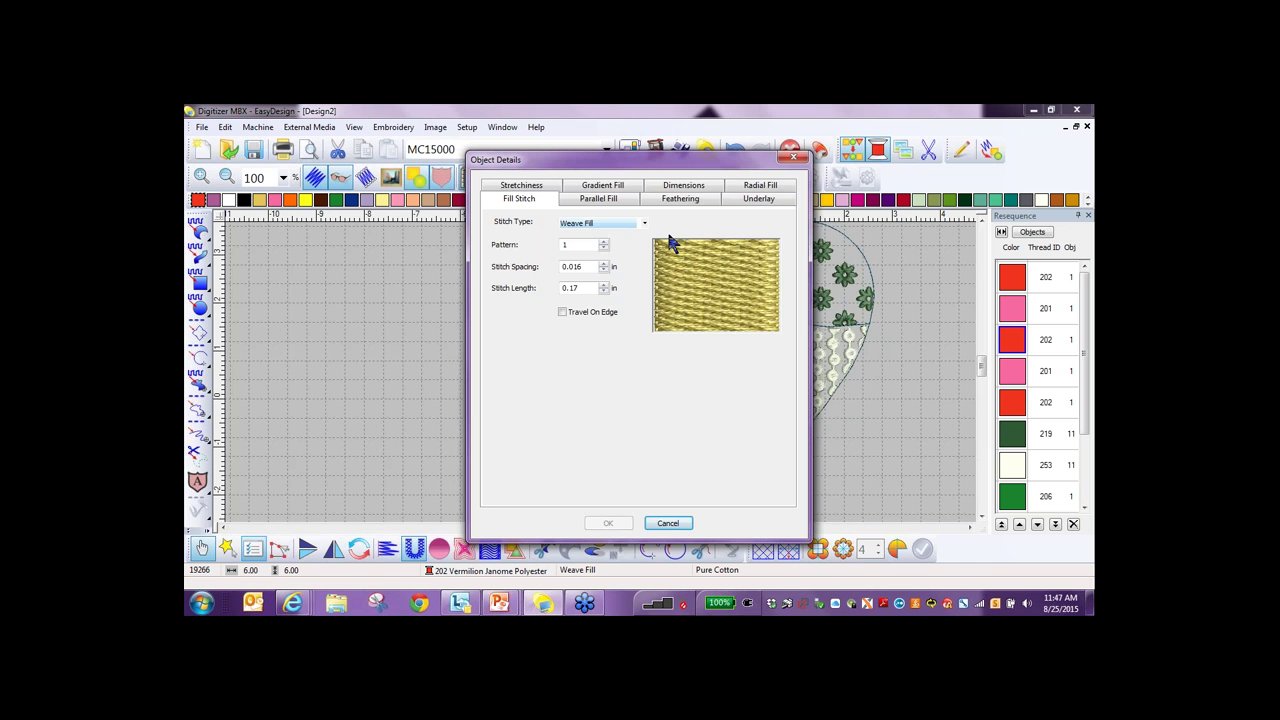
pyautogui.click(644, 223)
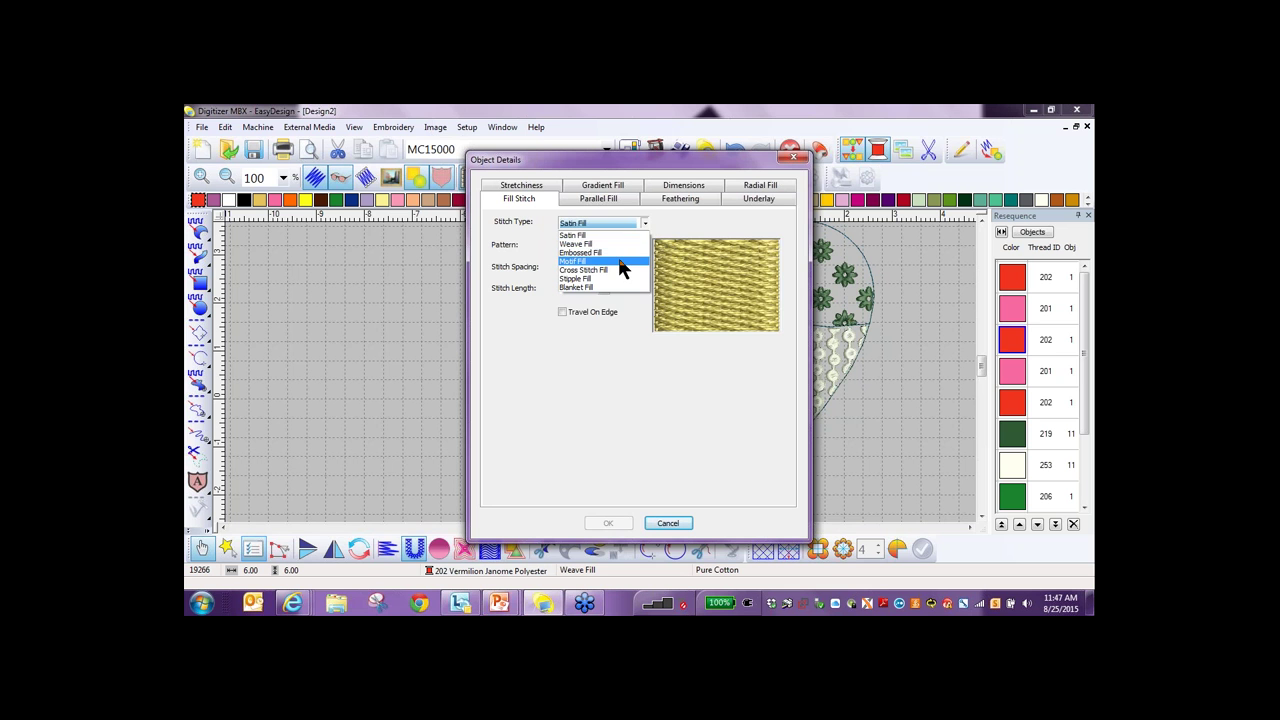
pyautogui.click(619, 261)
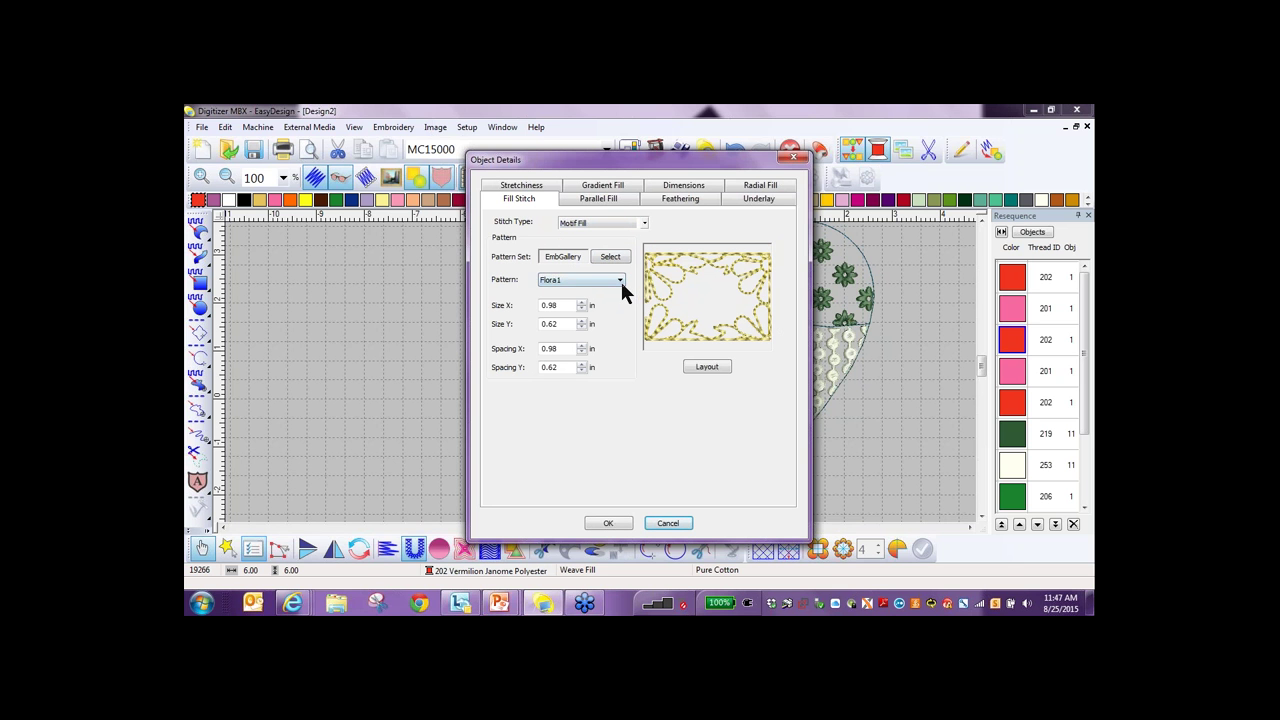
pyautogui.click(620, 278)
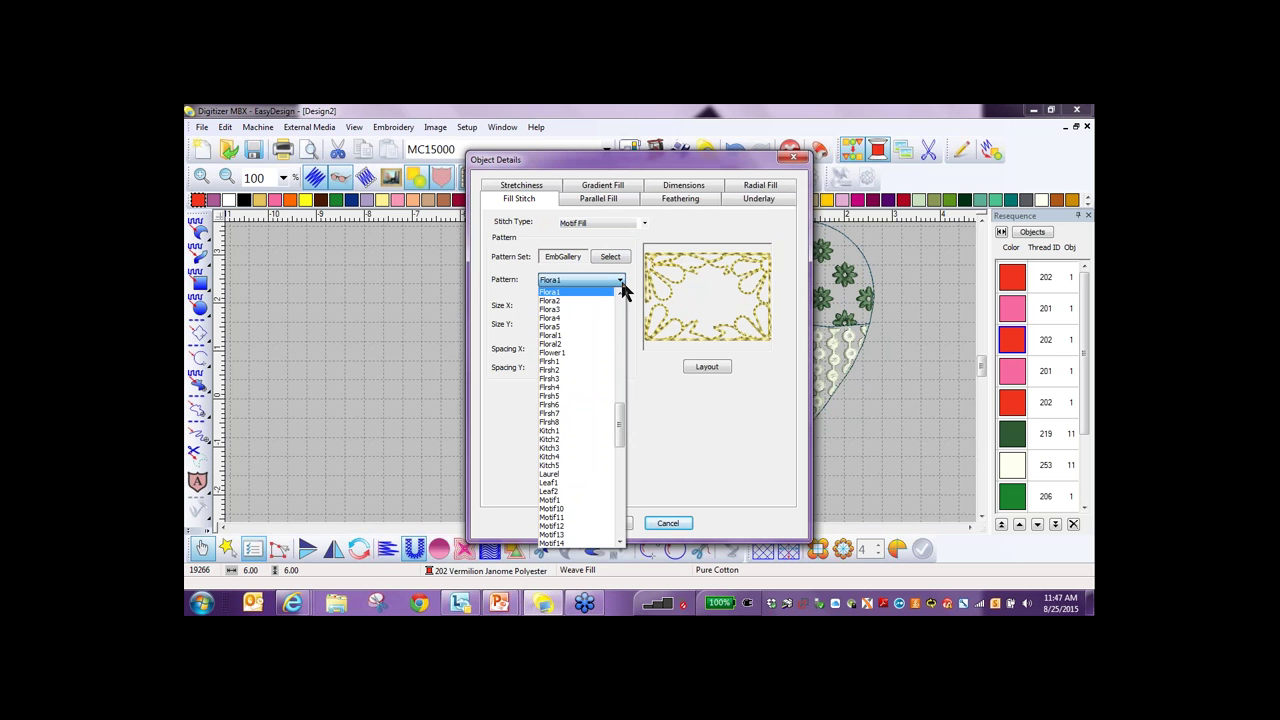
pyautogui.moveTo(620, 425); pyautogui.dragTo(622, 348)
pyautogui.click(555, 391)
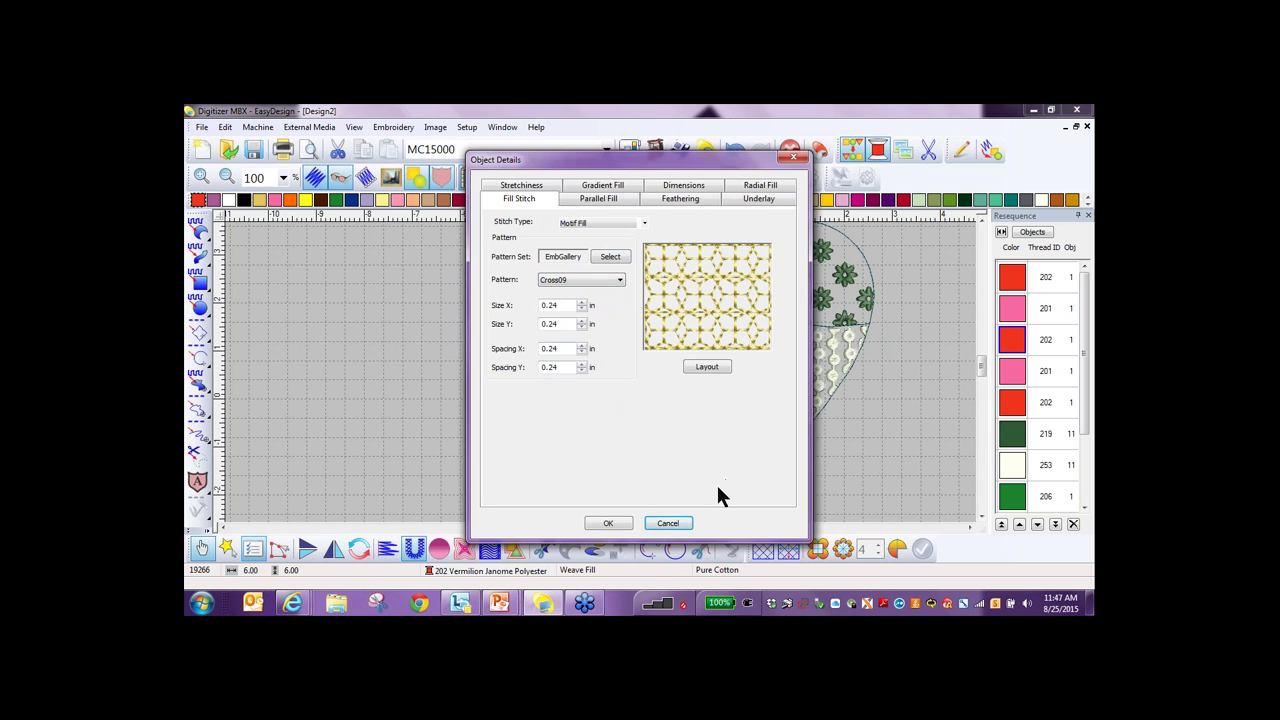
pyautogui.click(608, 524)
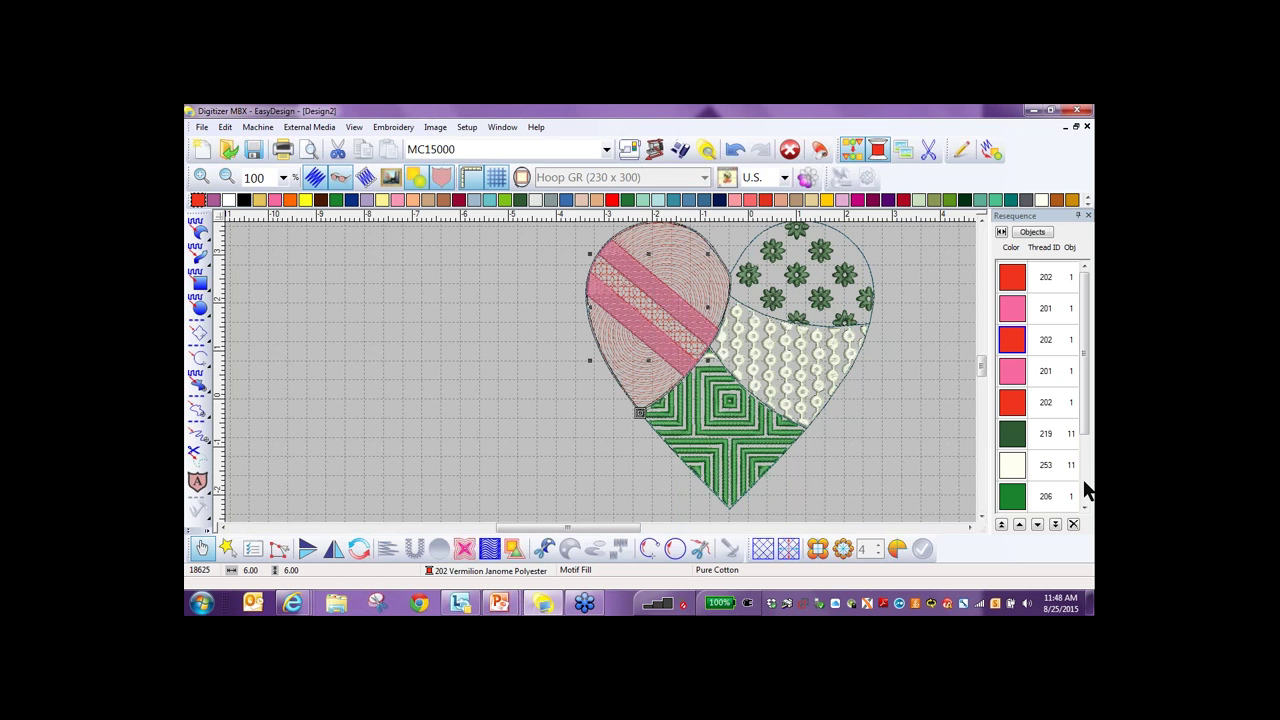
# Change the blue outline's stitch type to Satin Line, increase its width by two increments, and apply the object details.
pyautogui.click(873, 480)
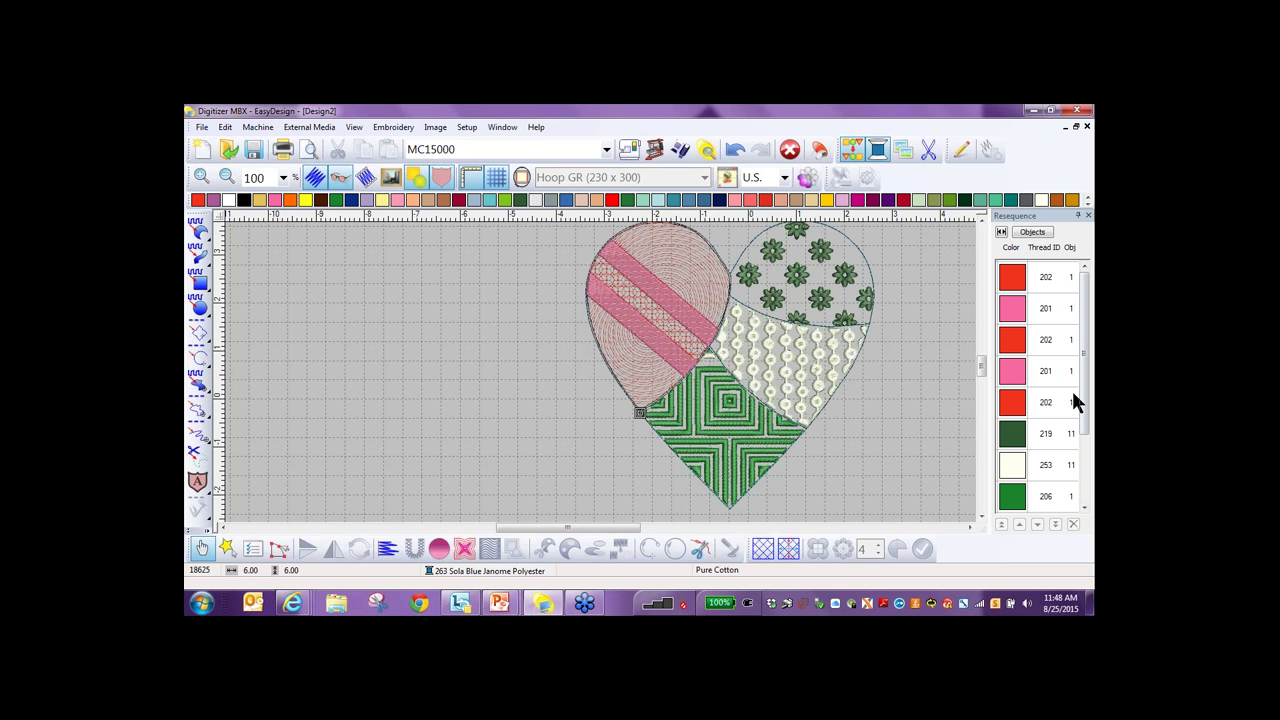
pyautogui.moveTo(1084, 400); pyautogui.dragTo(1082, 457)
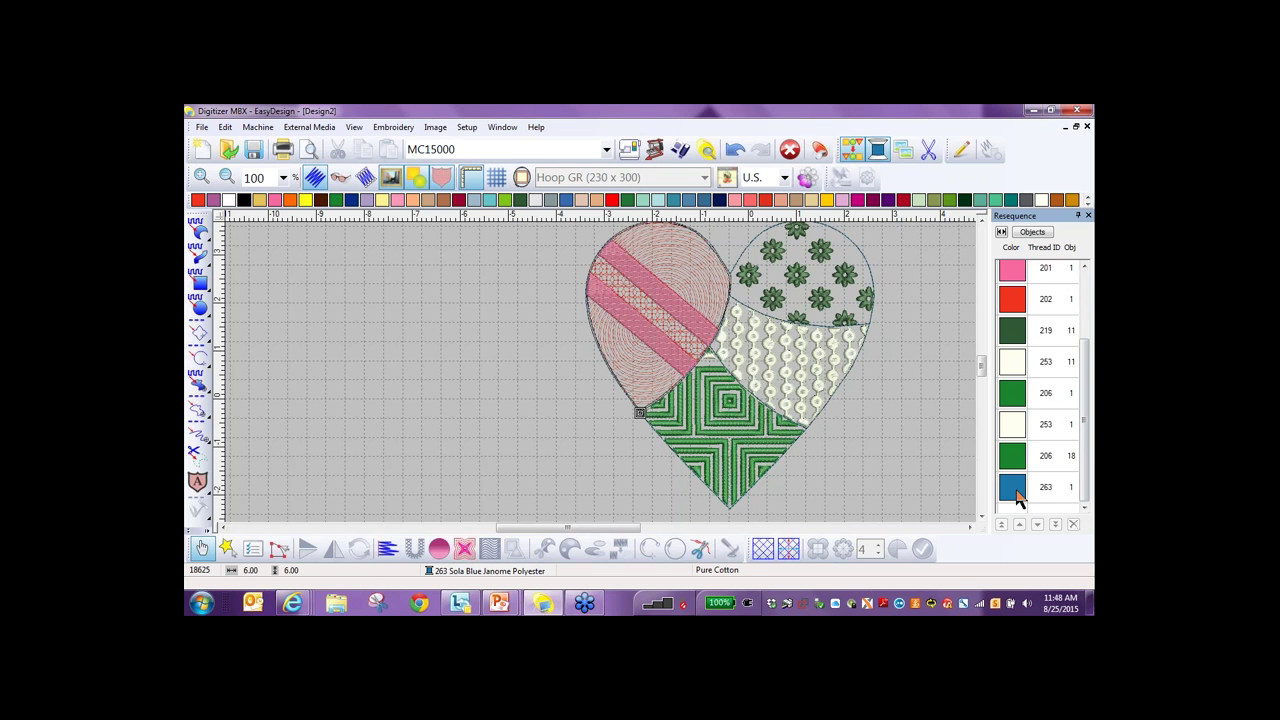
pyautogui.click(1014, 490)
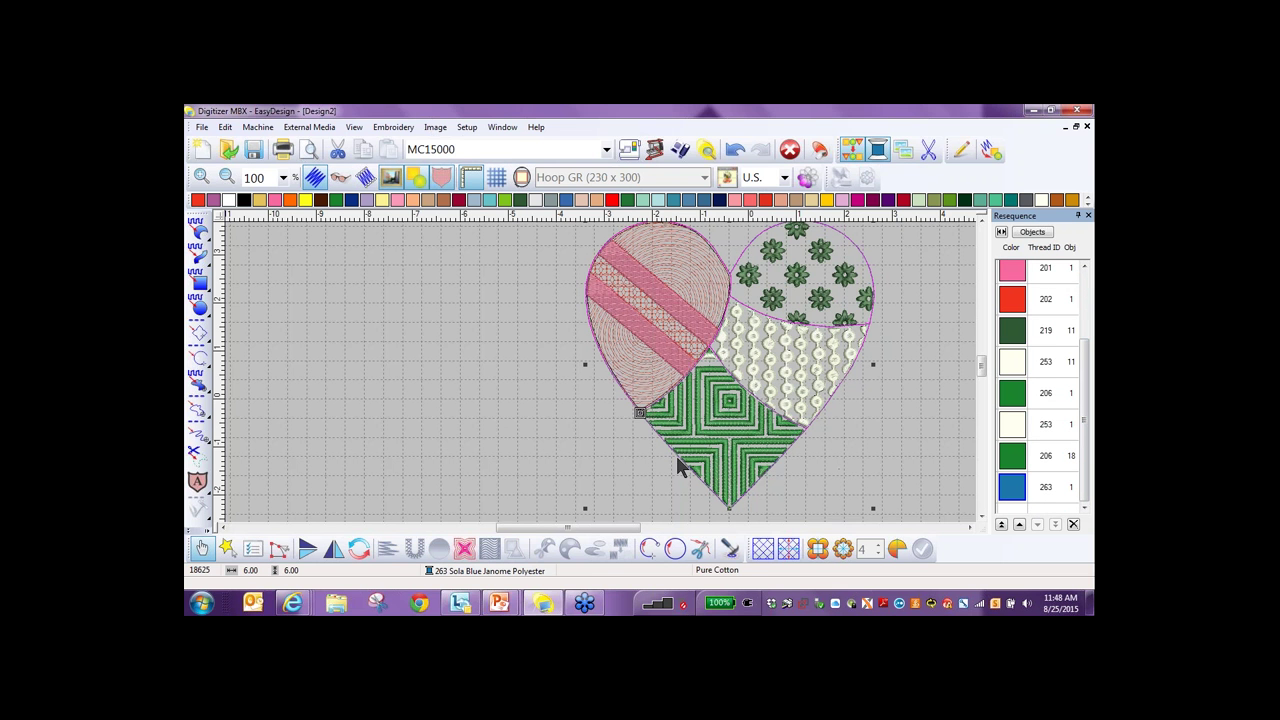
pyautogui.click(255, 553)
pyautogui.click(645, 210)
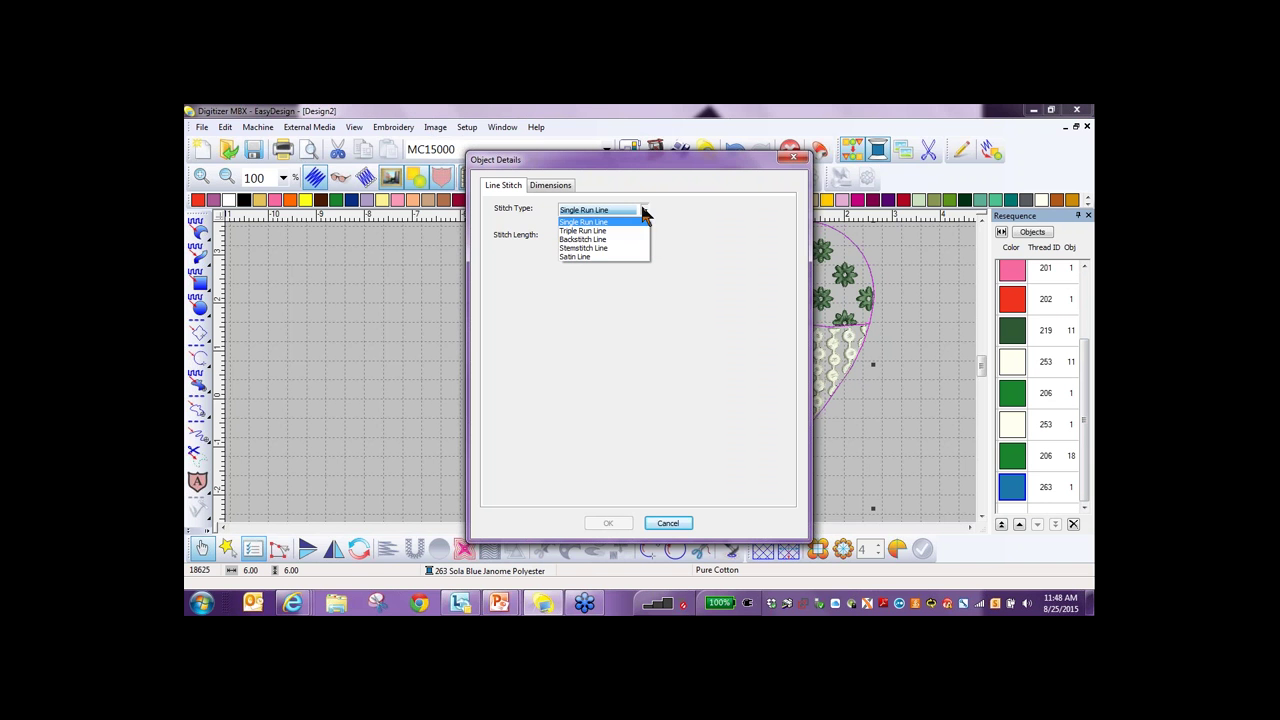
pyautogui.click(636, 262)
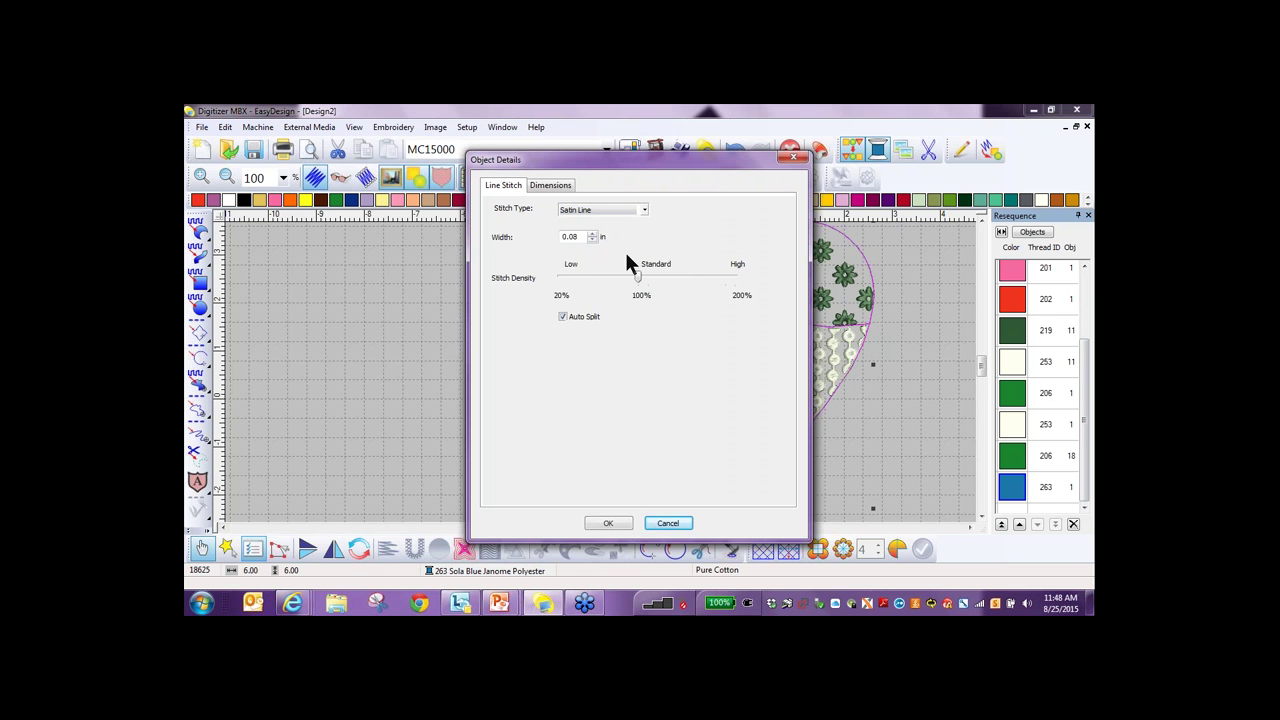
pyautogui.click(593, 234)
pyautogui.click(592, 233)
pyautogui.click(617, 521)
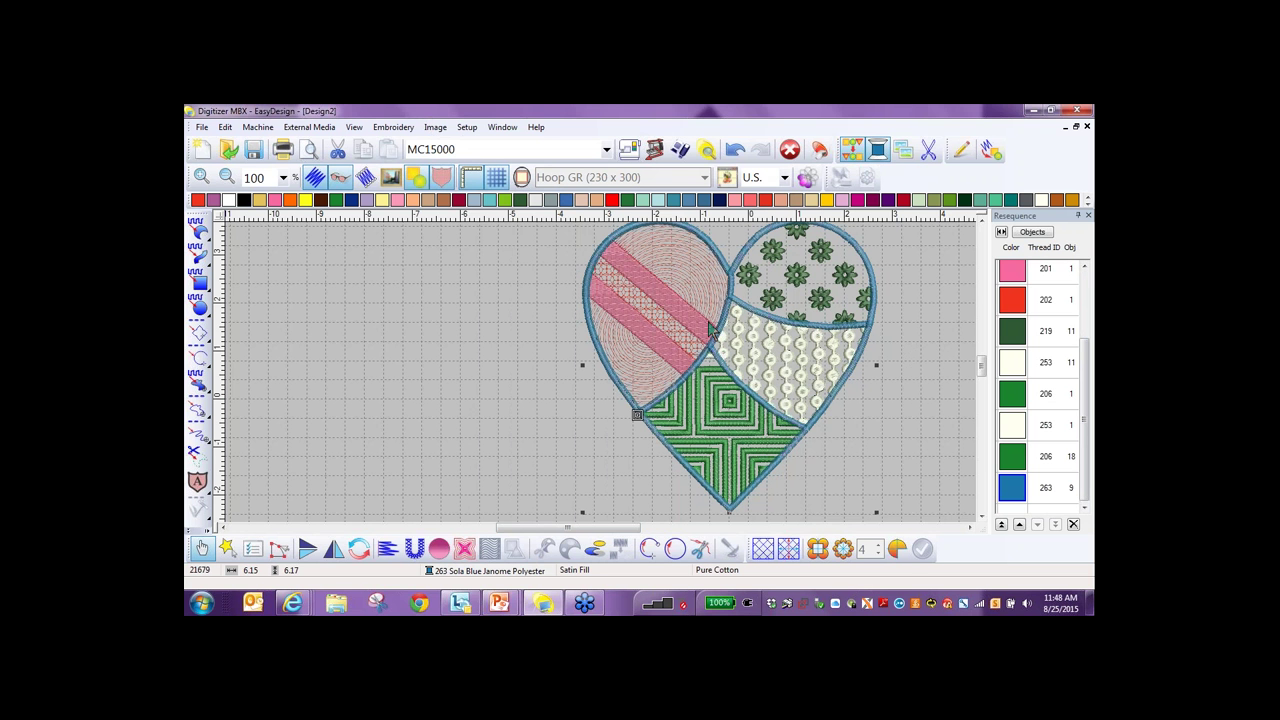
# Branch the selected blue outlines into one object, with both the entry and exit points at the peak of the heart's striped lobe.
pyautogui.click(362, 180)
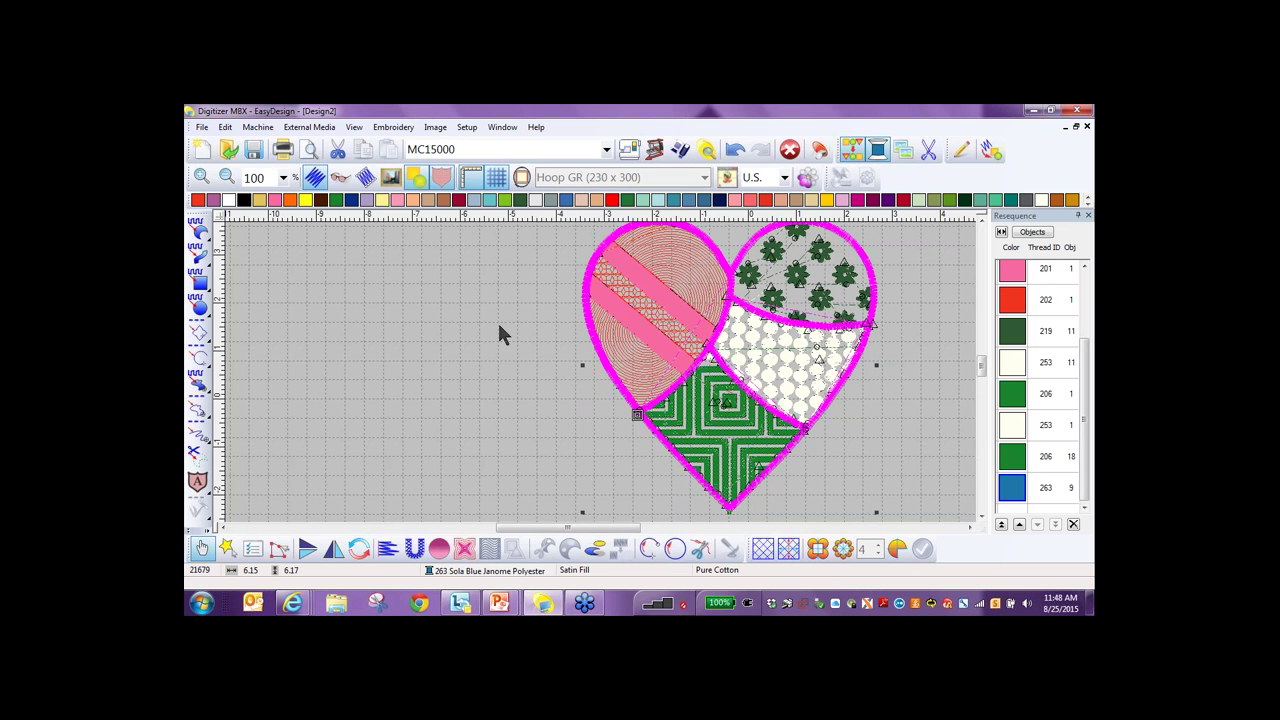
pyautogui.click(225, 128)
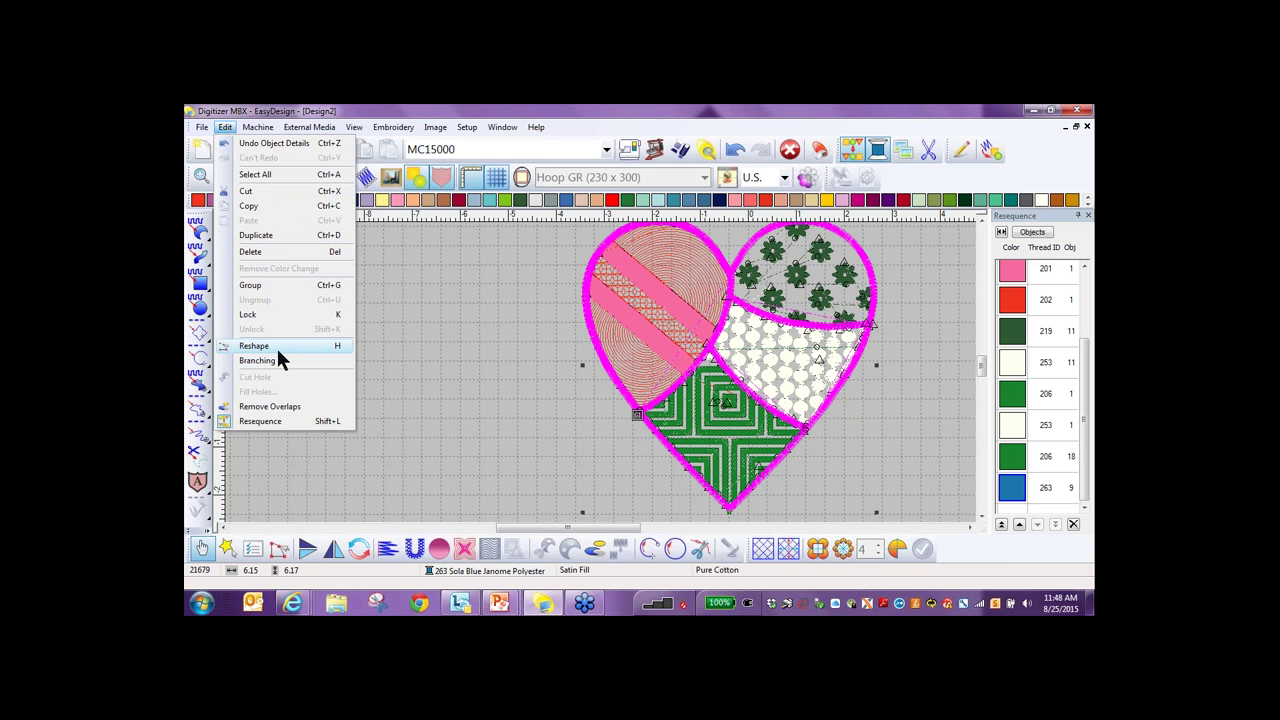
pyautogui.click(258, 361)
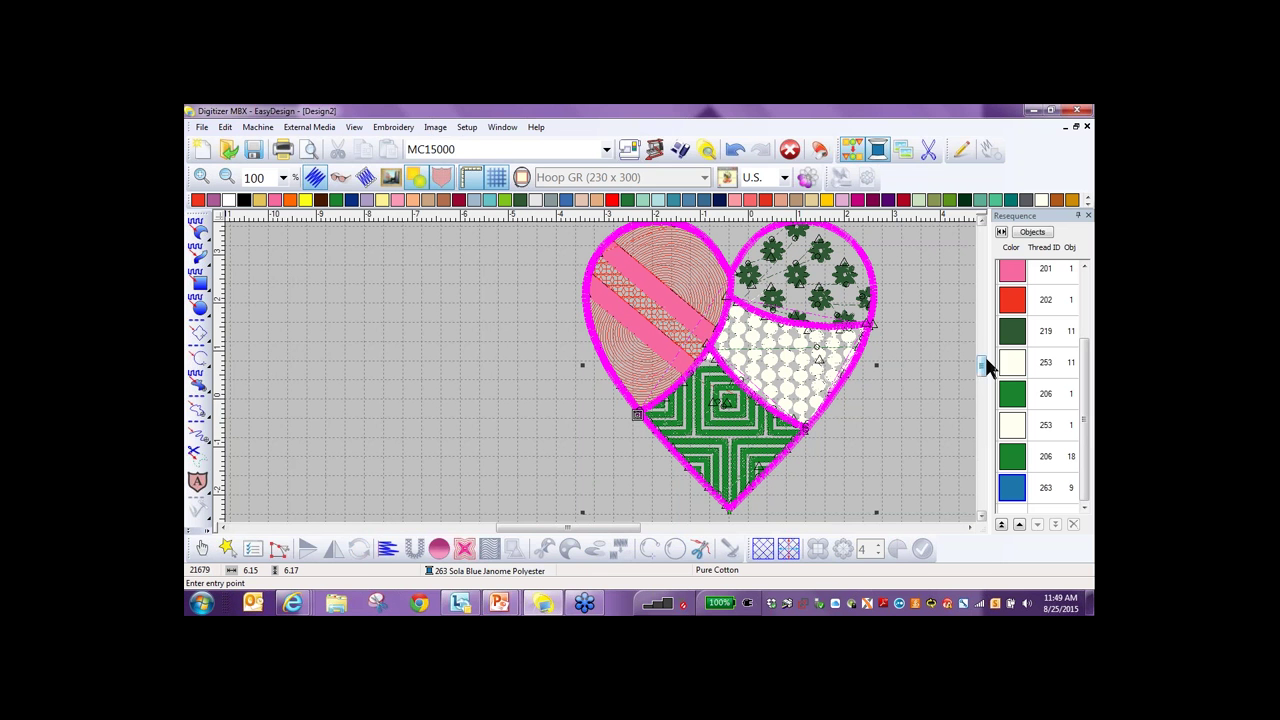
pyautogui.scroll(2, 980, 370)
pyautogui.scroll(2, 977, 360)
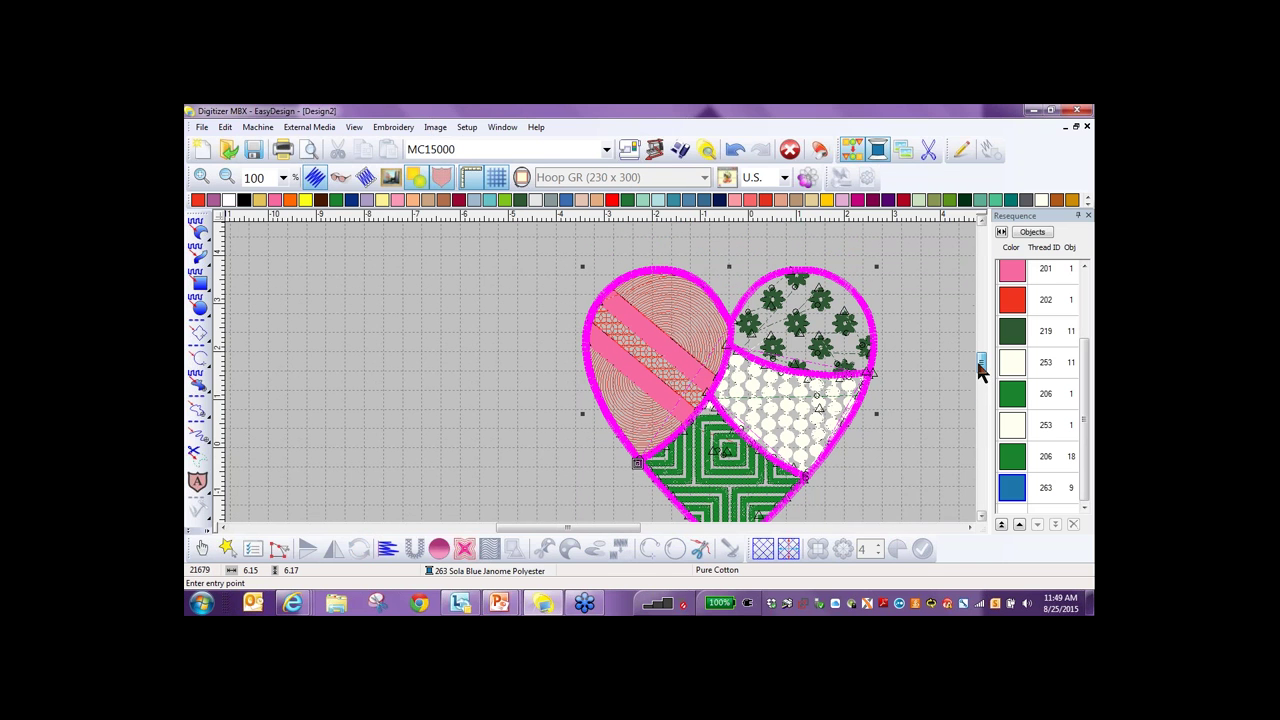
pyautogui.click(659, 287)
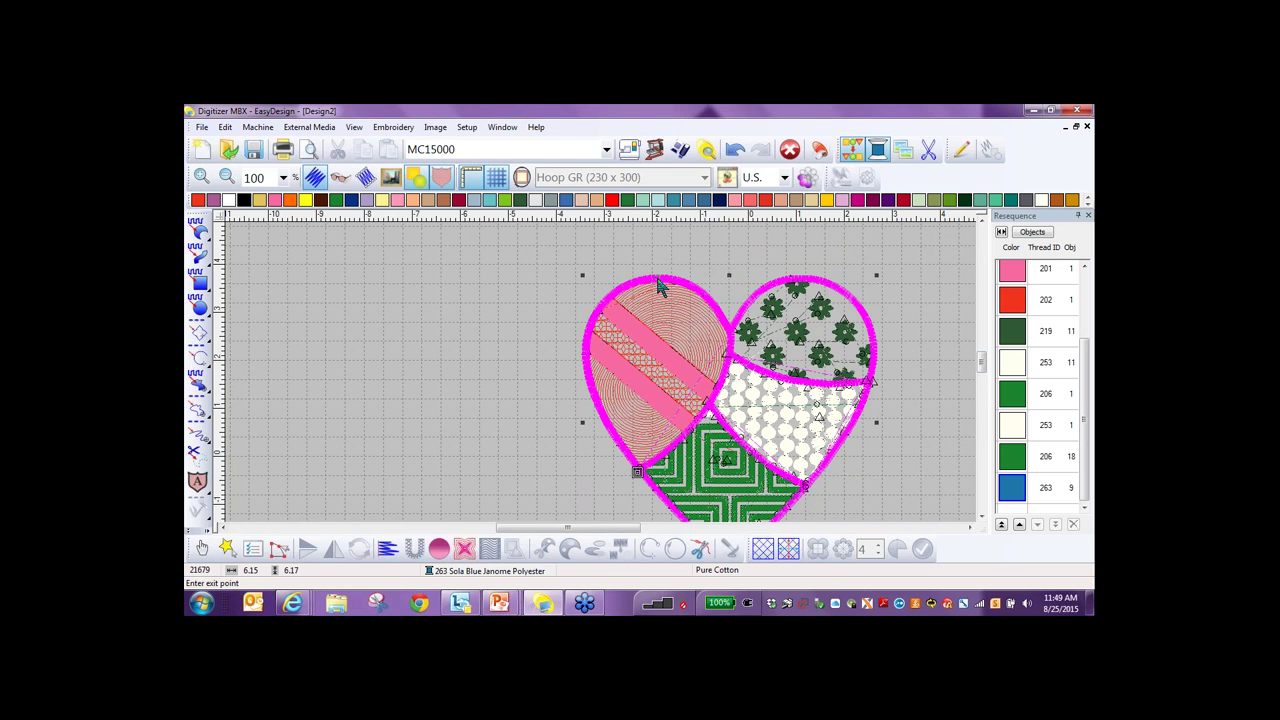
pyautogui.click(659, 286)
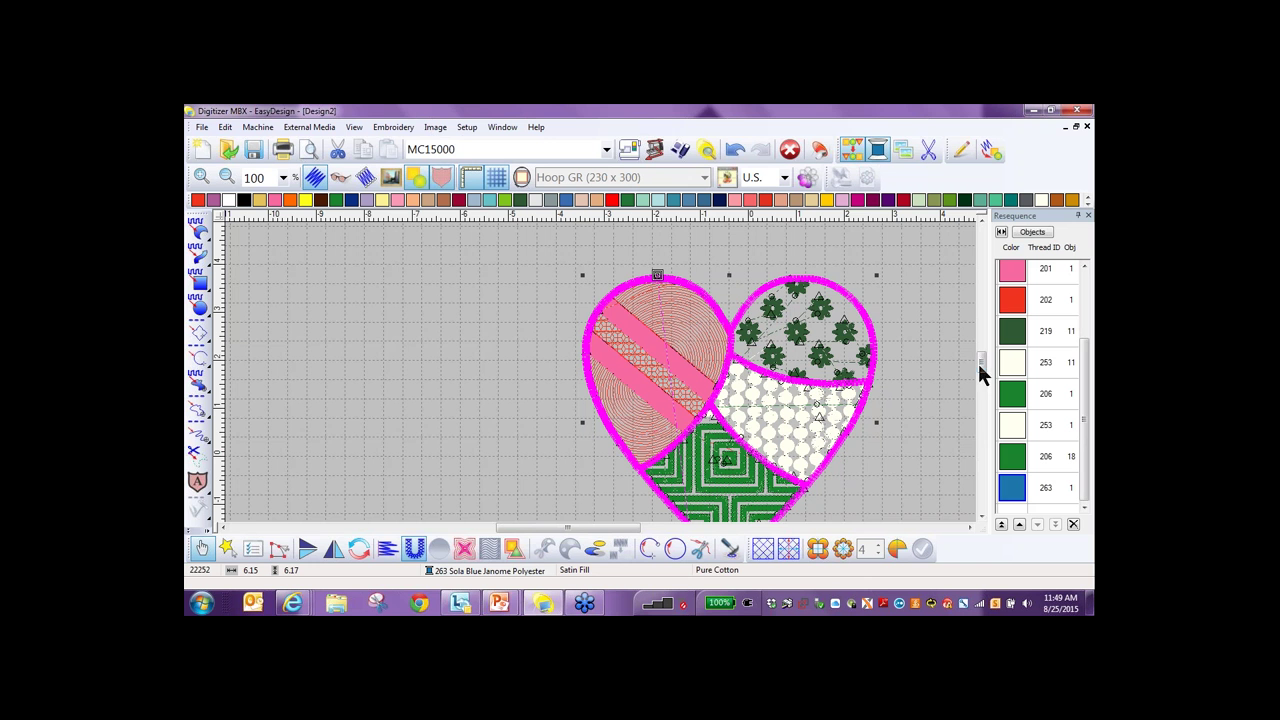
pyautogui.moveTo(980, 364); pyautogui.dragTo(981, 369)
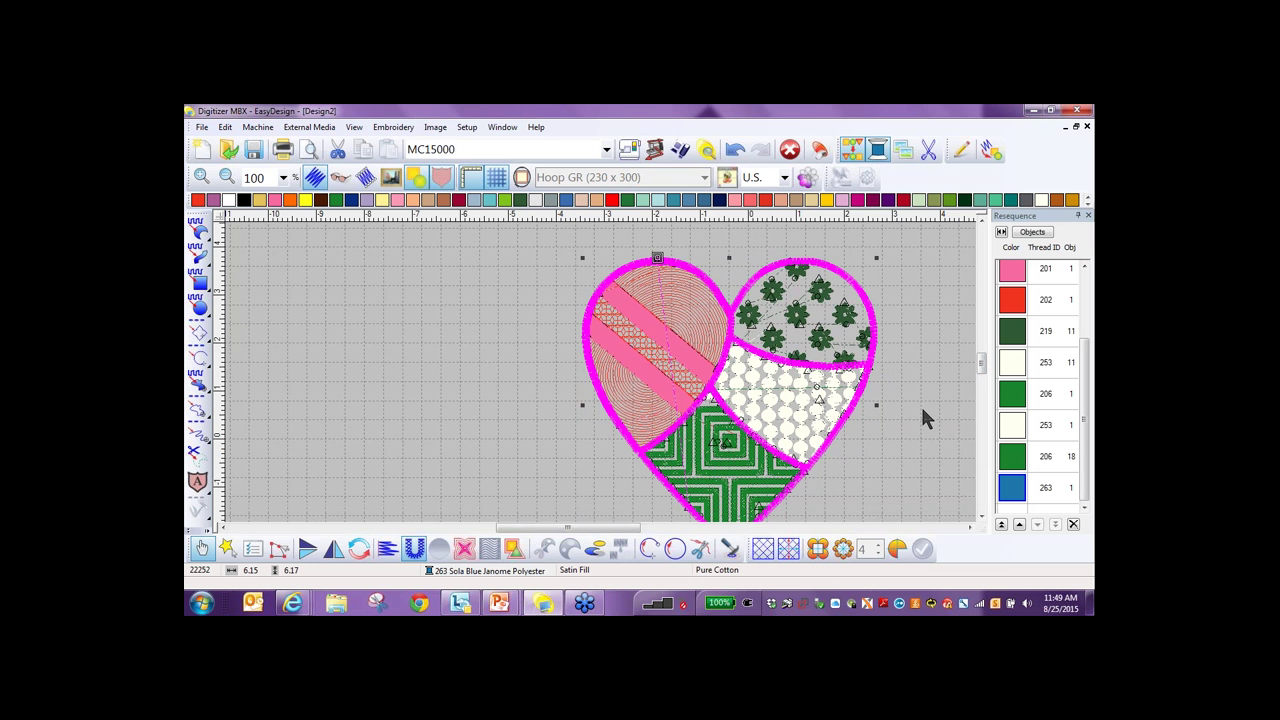
pyautogui.scroll(-1, 386, 386)
pyautogui.click(386, 386)
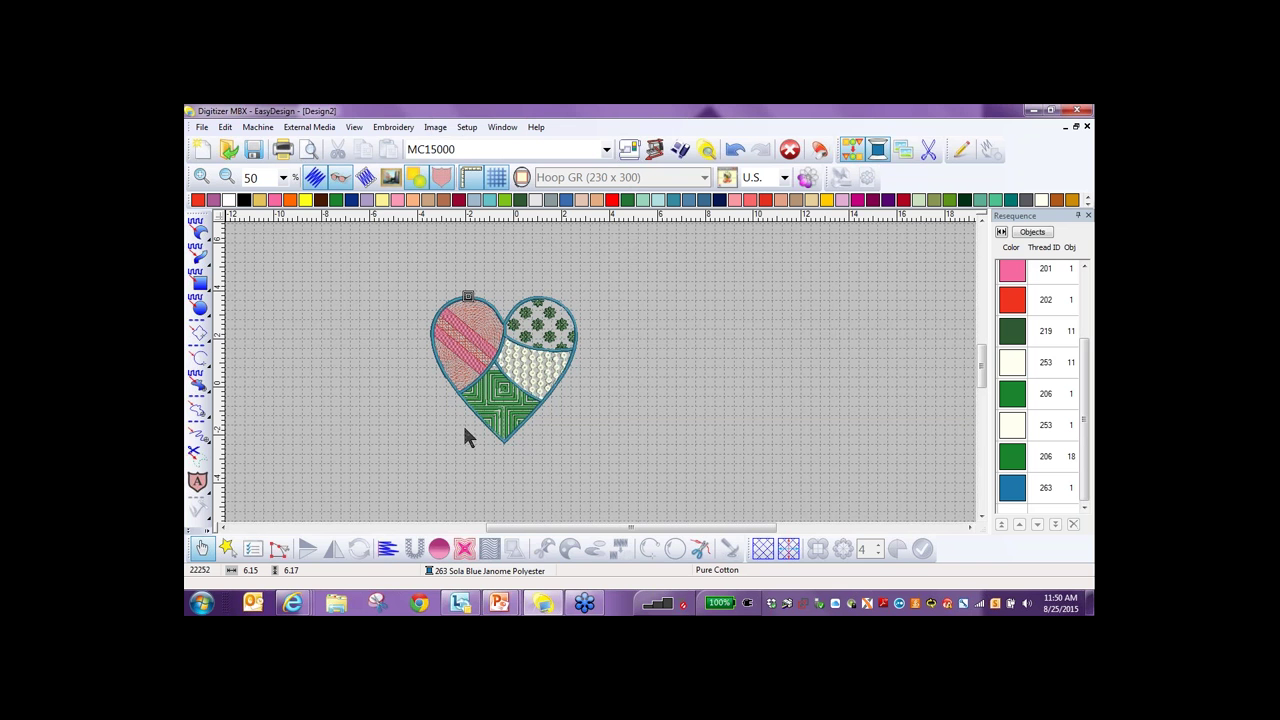
# Create one offset outline from the branched blue outline, 0.100 in away, as a Motif Line in 002 Janome Polyester.
pyautogui.click(1013, 490)
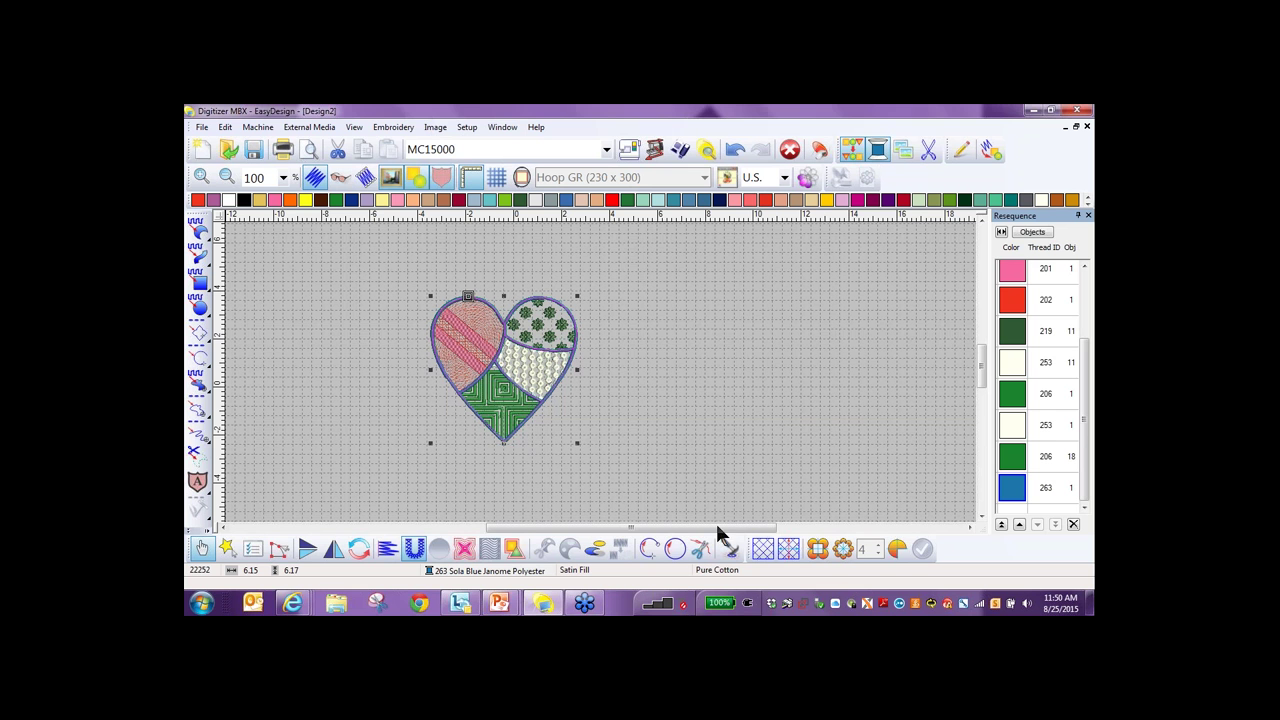
pyautogui.click(513, 549)
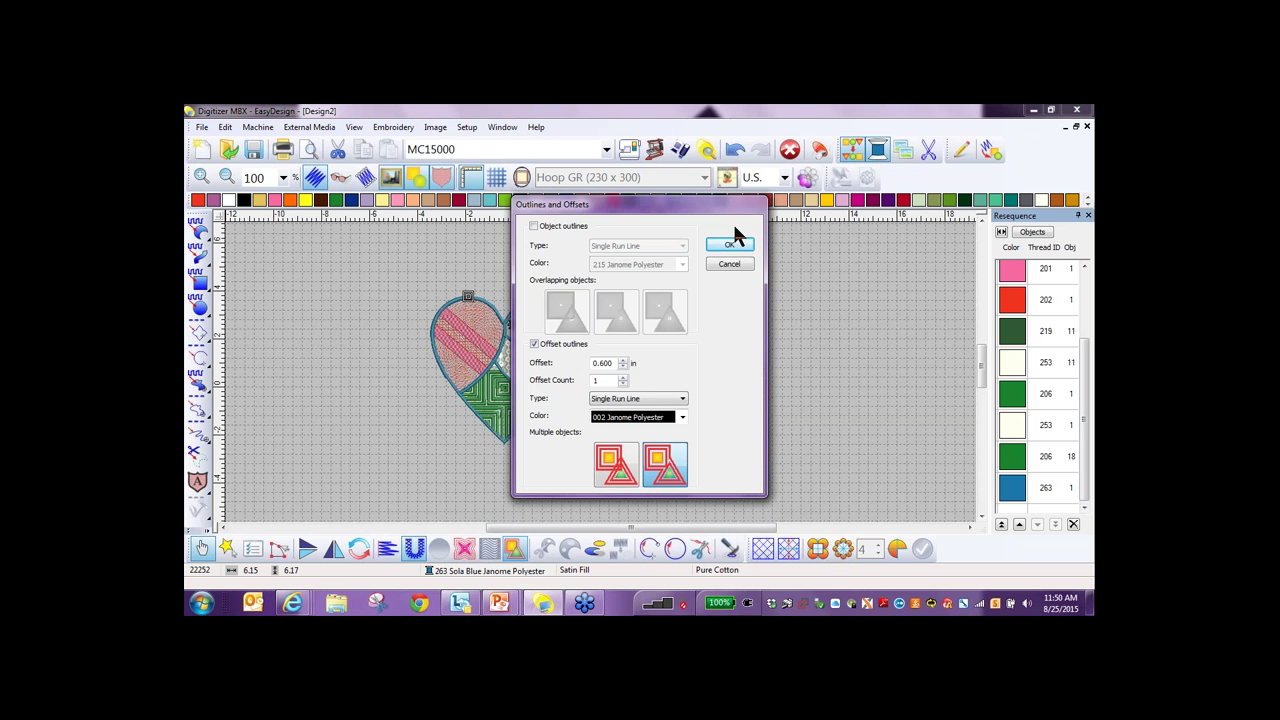
pyautogui.click(535, 341)
pyautogui.moveTo(599, 363); pyautogui.dragTo(614, 363)
pyautogui.write('1')
pyautogui.click(683, 399)
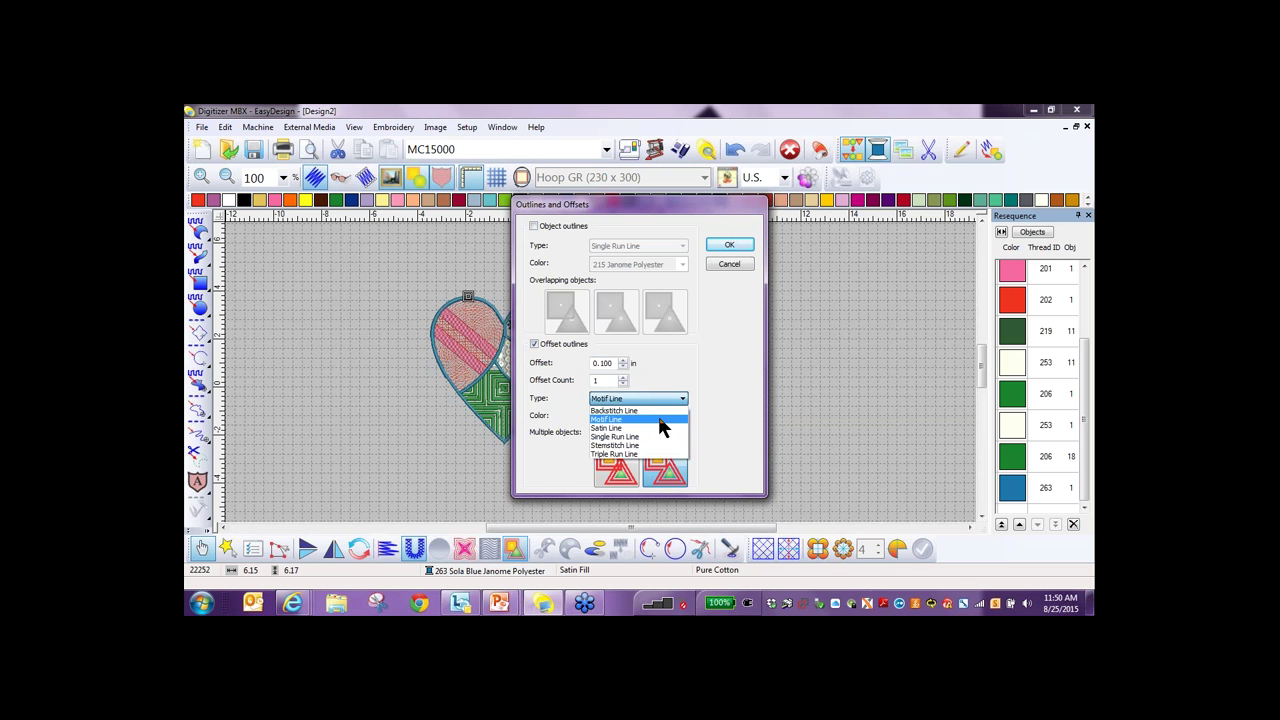
pyautogui.click(657, 418)
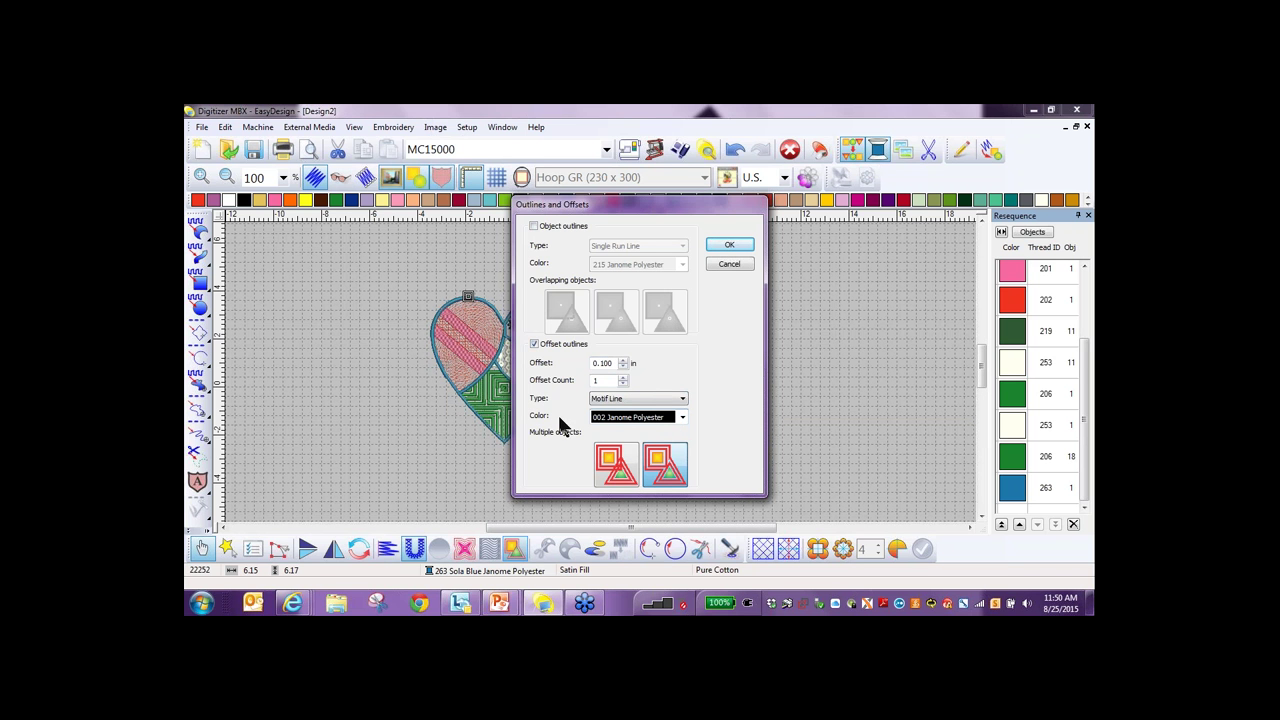
pyautogui.click(733, 249)
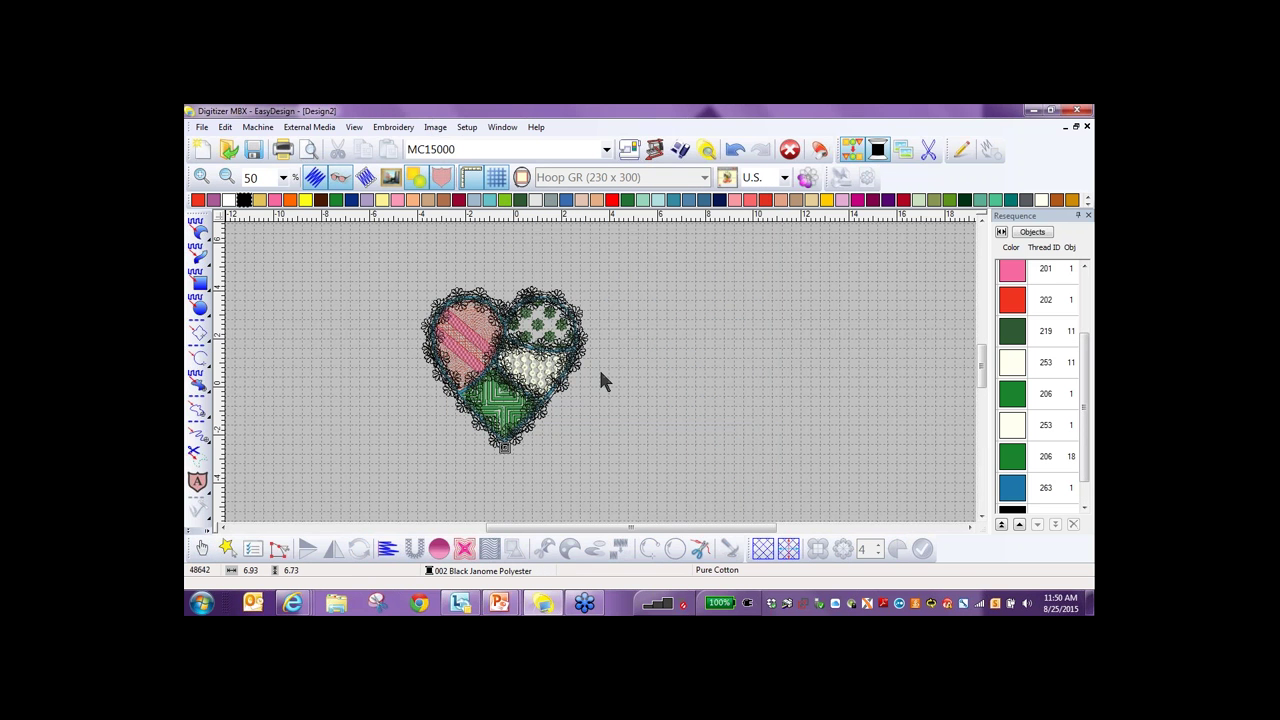
# Delete the inner black motif outlines from the striped, flower-filled and cream sections of the heart.
pyautogui.scroll(2, 600, 378)
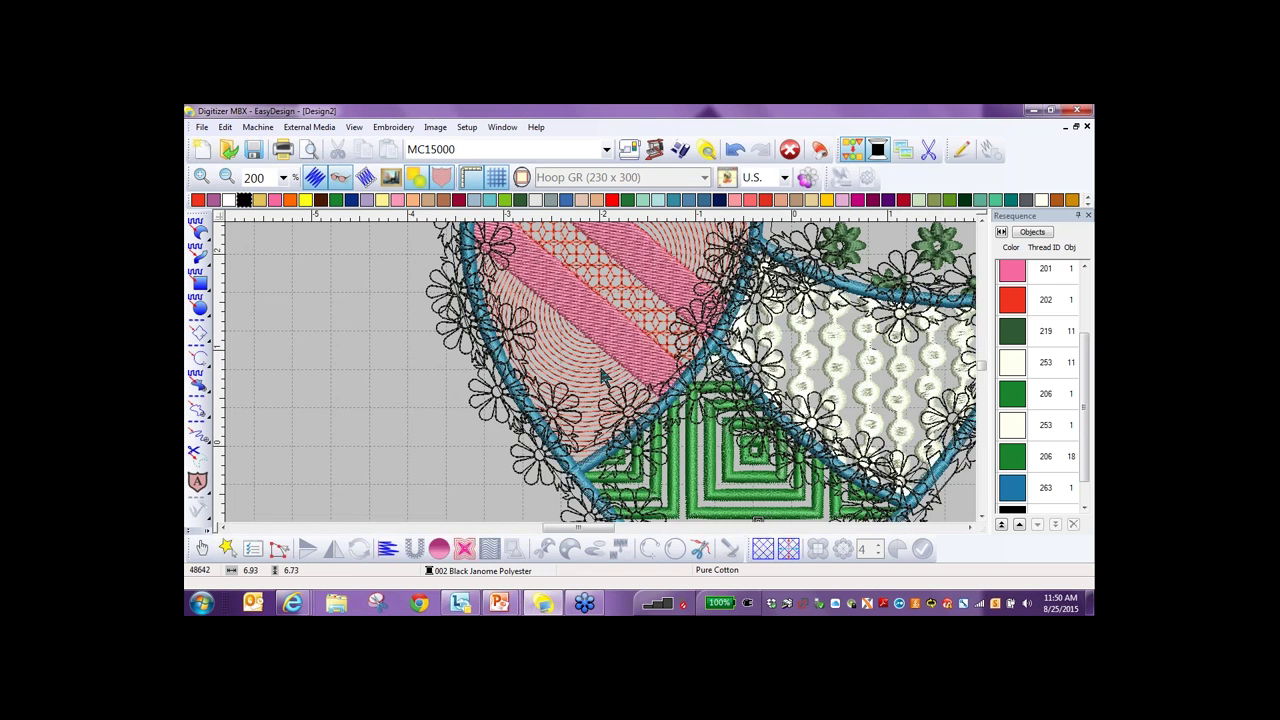
pyautogui.scroll(1, 603, 377)
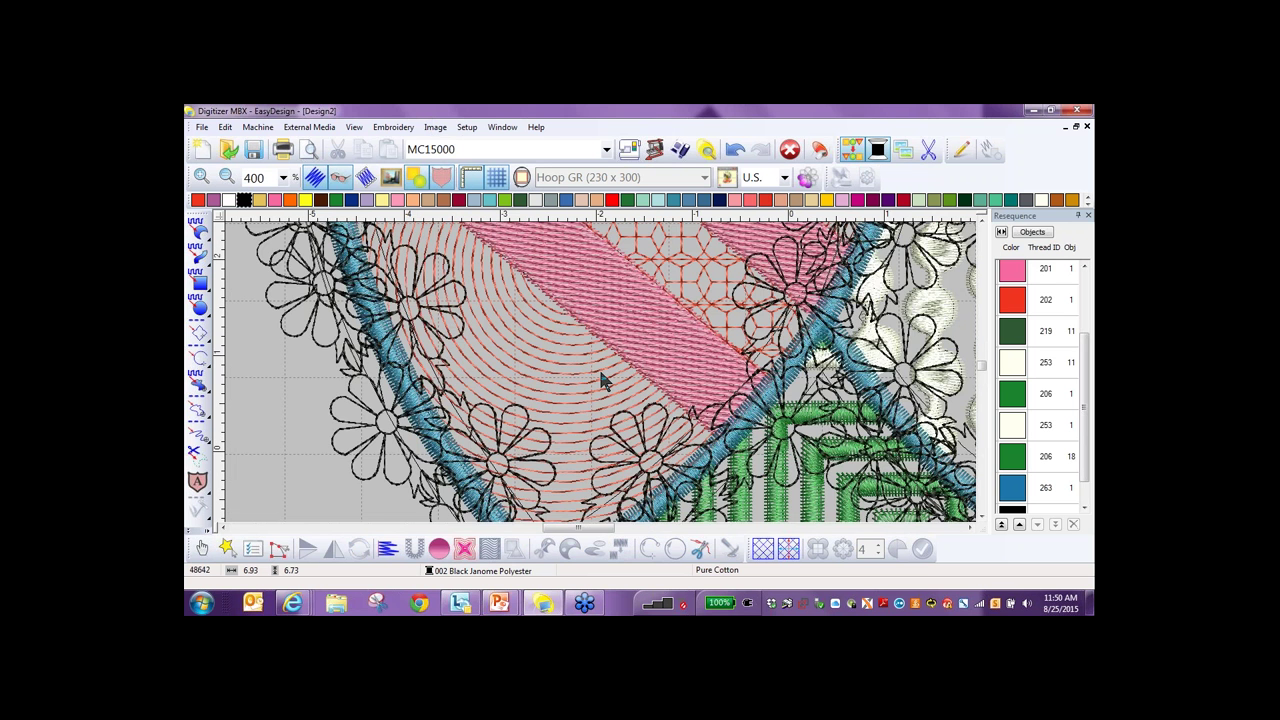
pyautogui.scroll(-2, 603, 378)
pyautogui.click(567, 362)
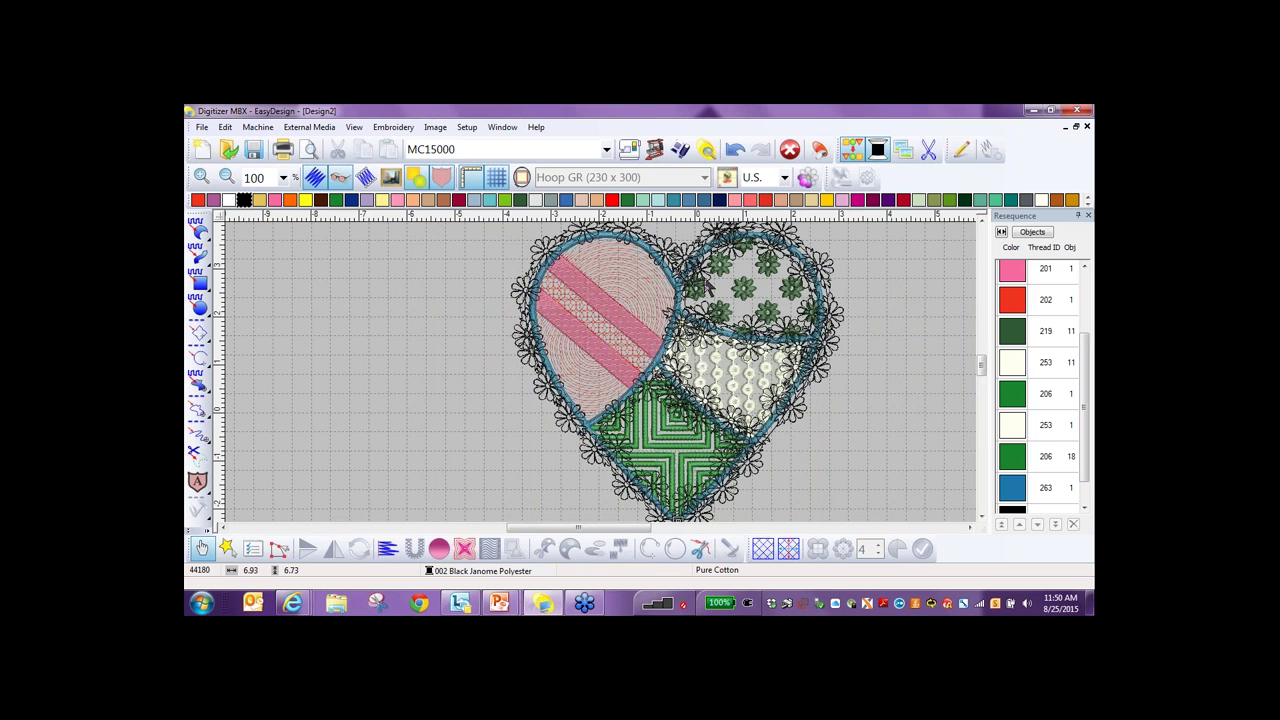
pyautogui.click(735, 262)
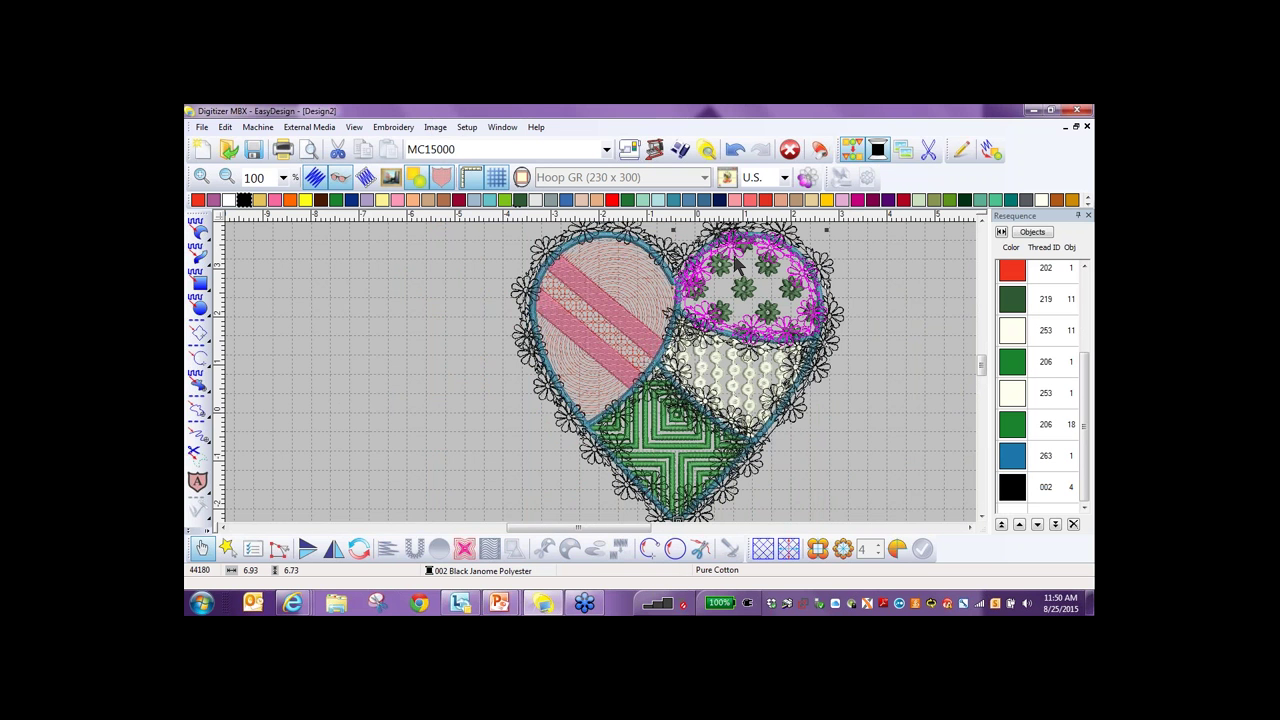
pyautogui.press('Delete')
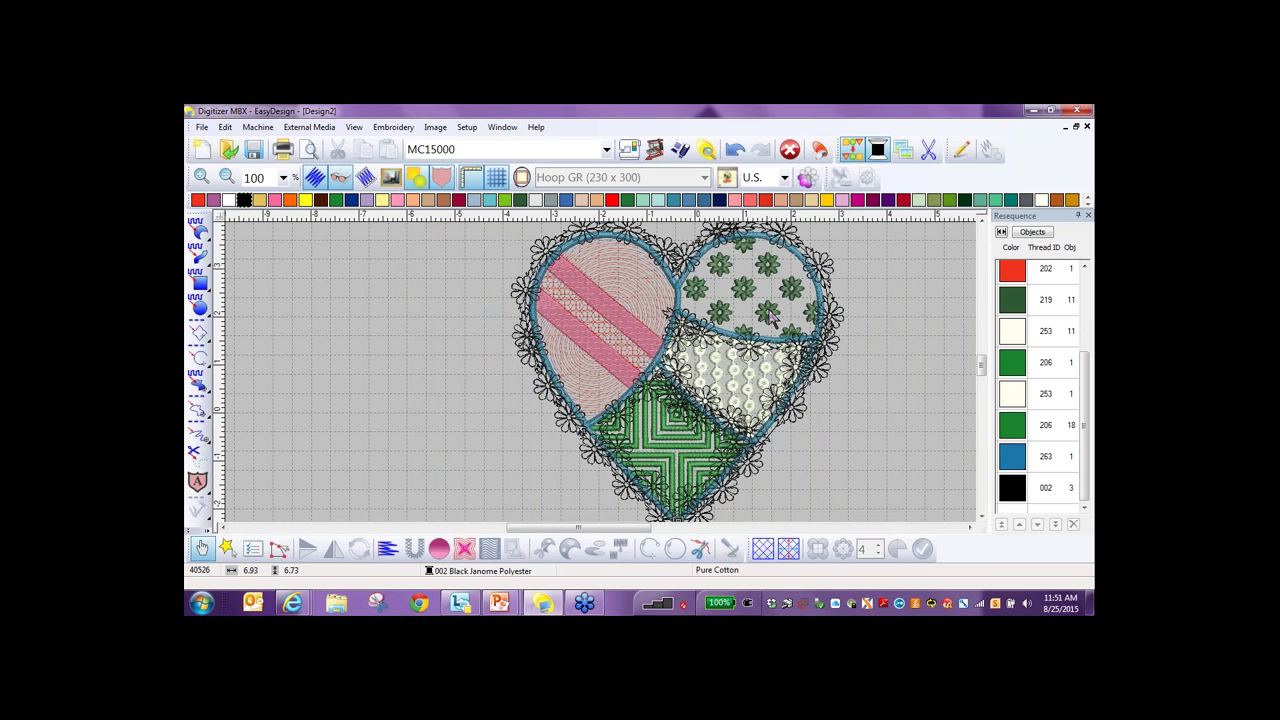
pyautogui.click(745, 365)
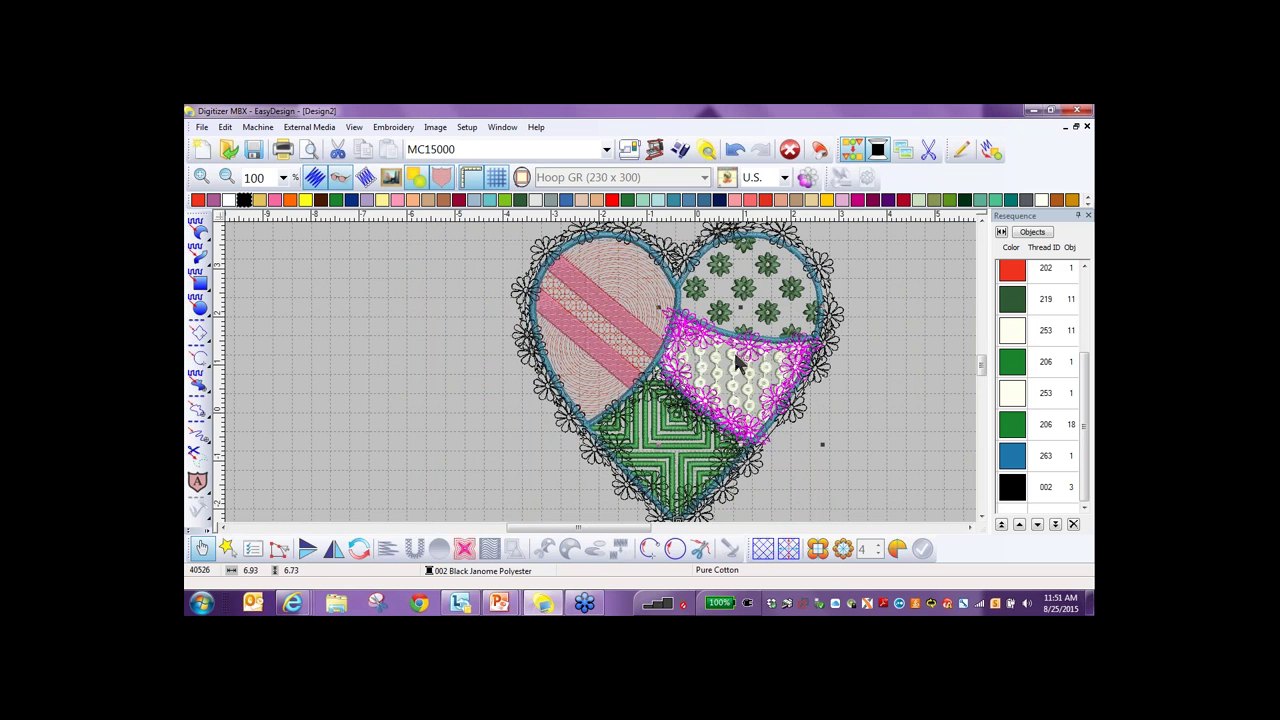
pyautogui.press('Delete')
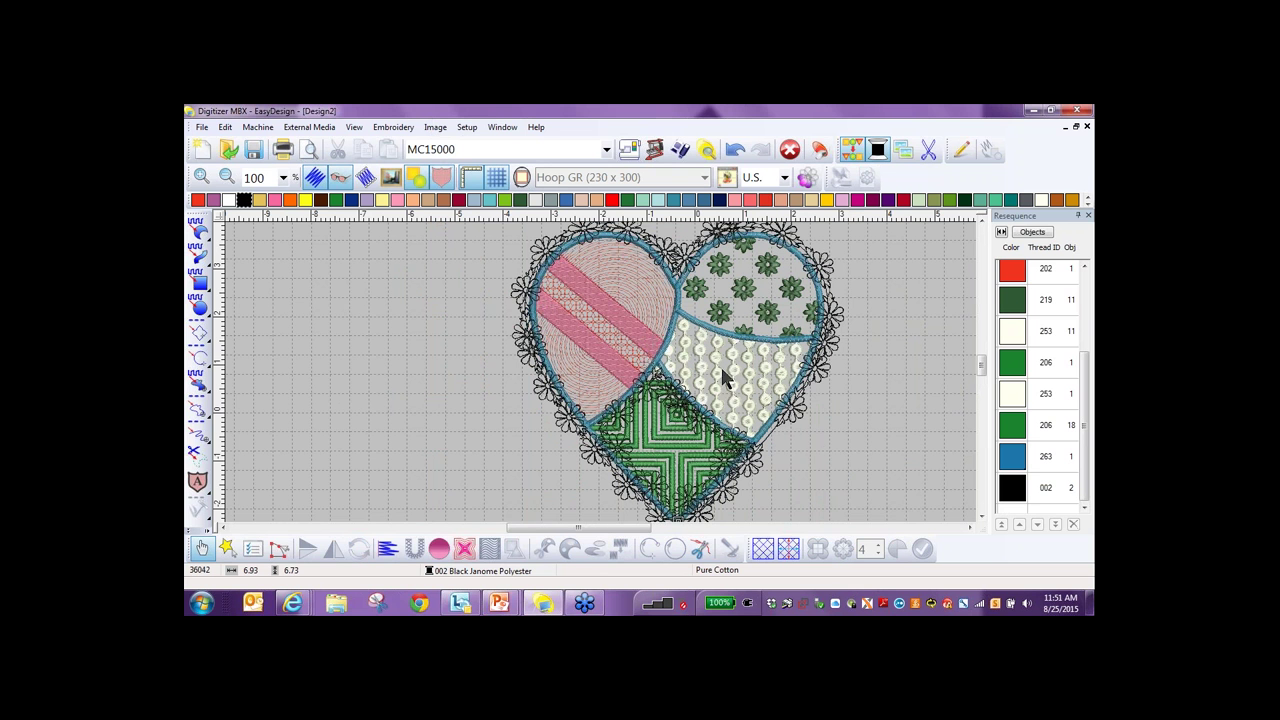
# Delete the inner black motif outline from the green section, keeping the one around the outside of the heart.
pyautogui.click(641, 427)
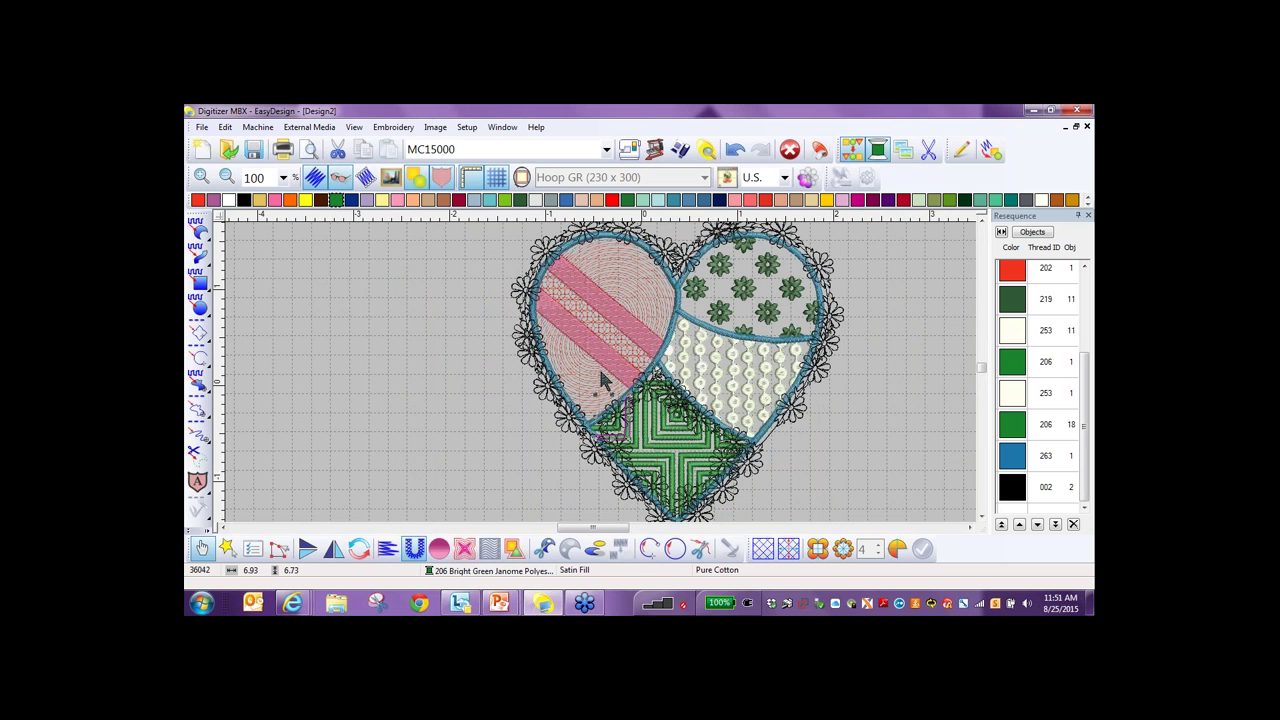
pyautogui.scroll(4, 603, 380)
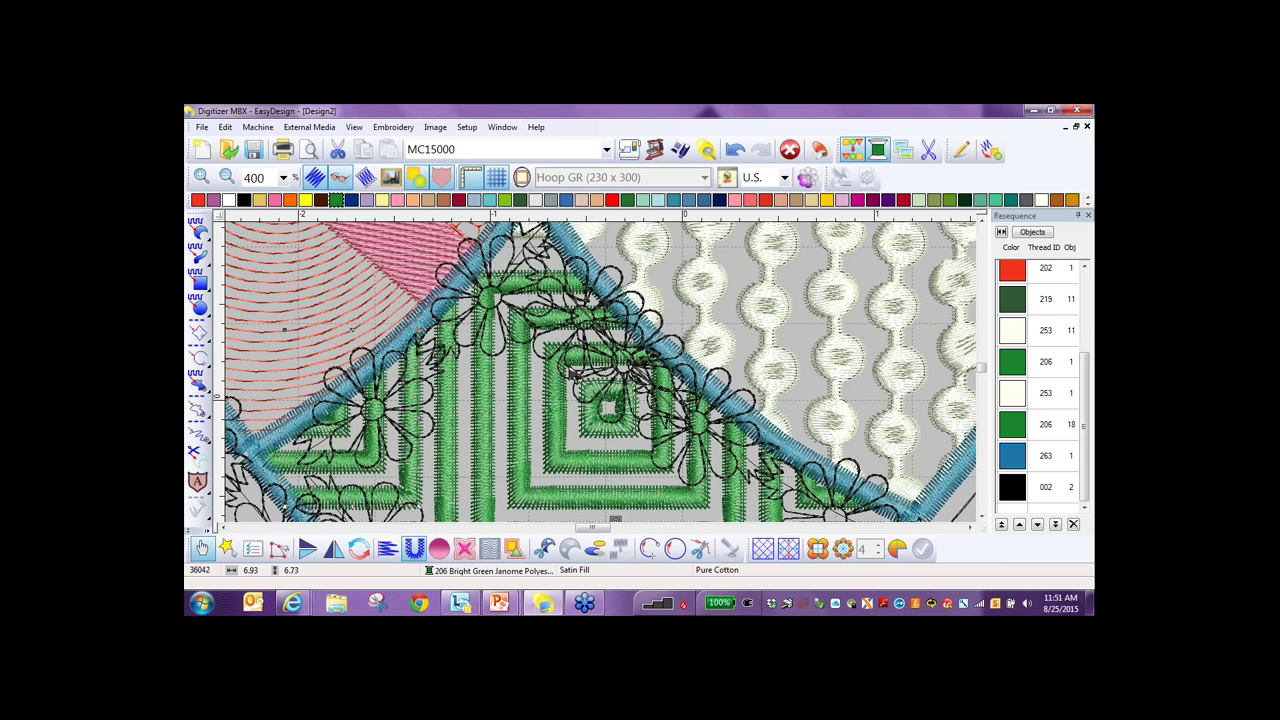
pyautogui.click(734, 411)
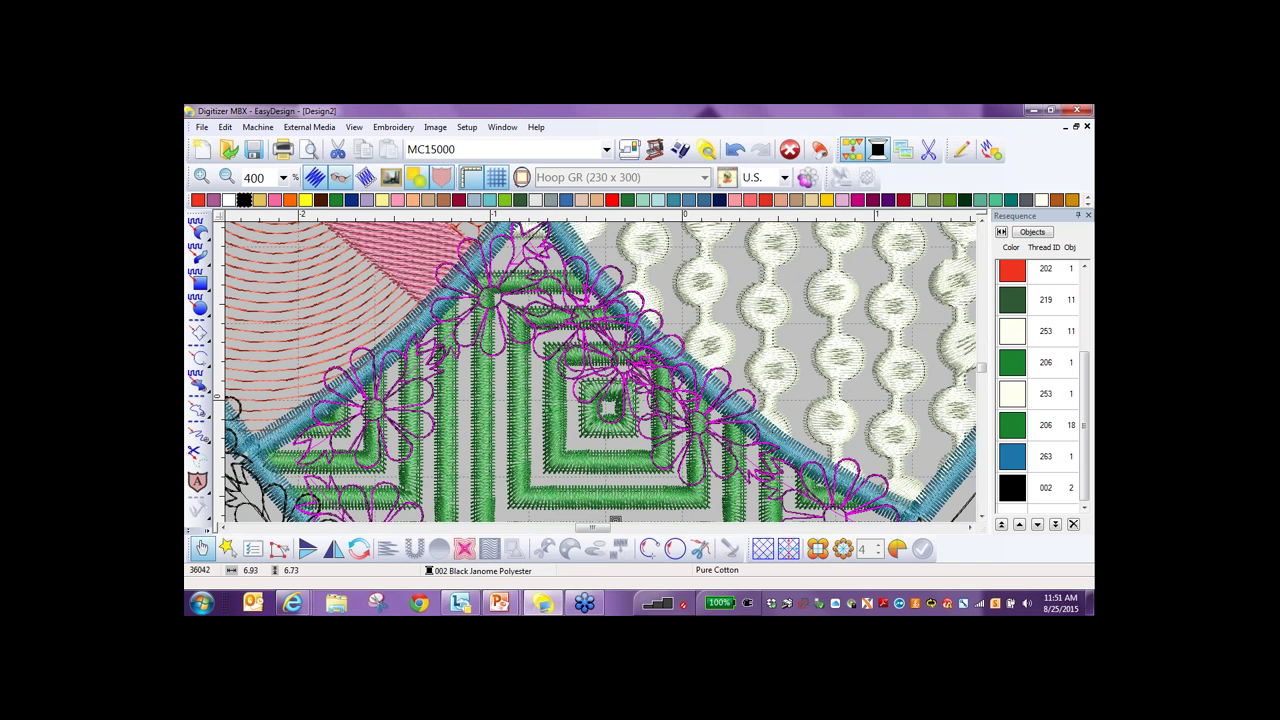
pyautogui.press('Delete')
pyautogui.scroll(-4, 656, 433)
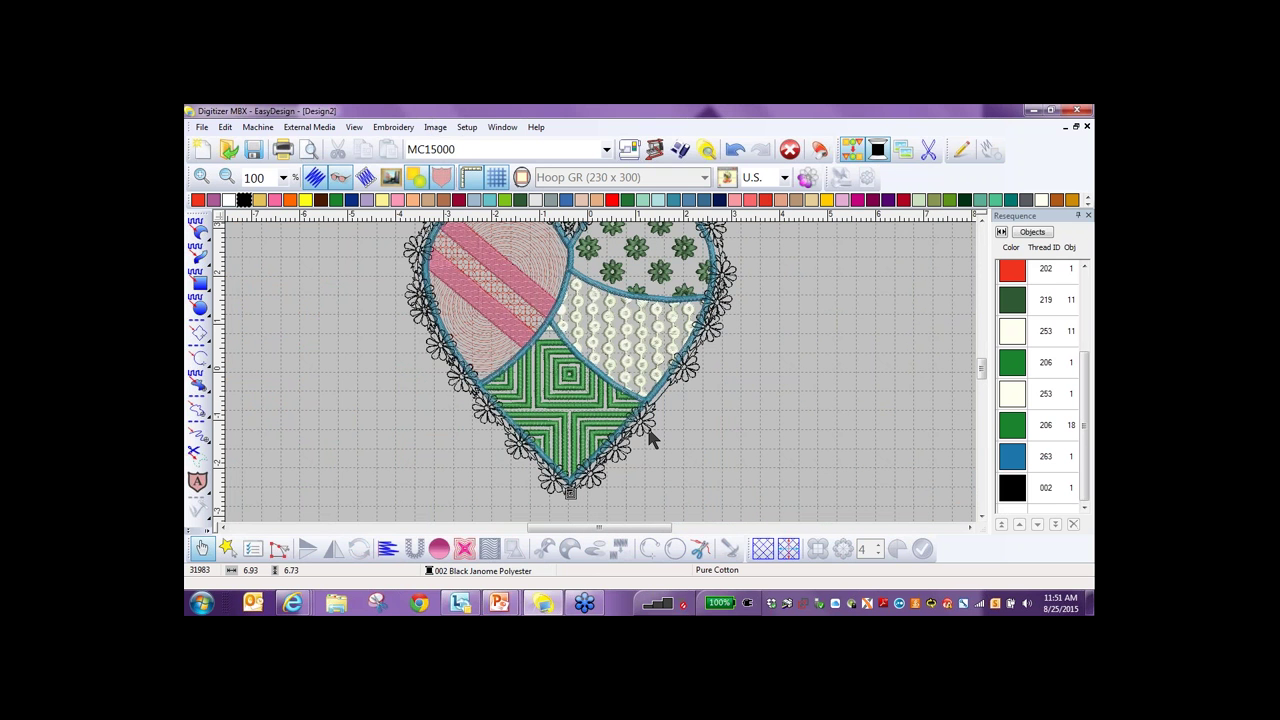
# Change the outer black motif outline's pattern to Des002 from EmbGallery and apply the object details.
pyautogui.click(647, 430)
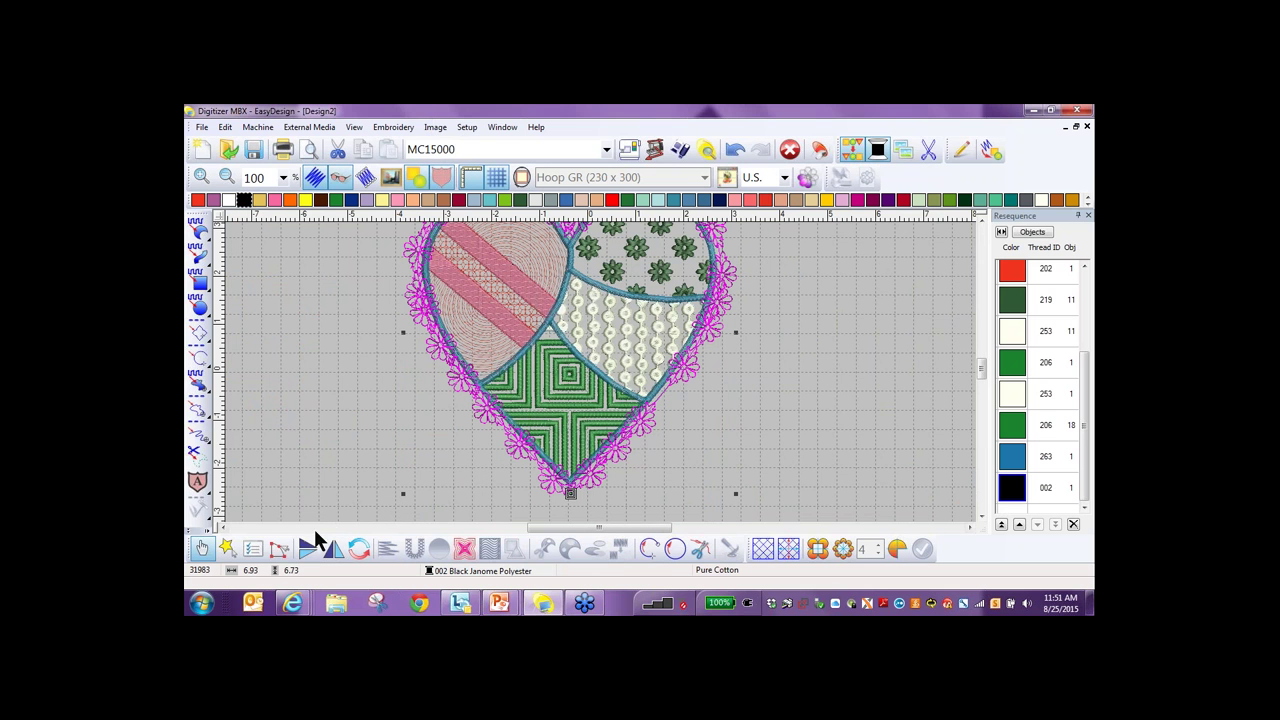
pyautogui.rightClick(451, 384)
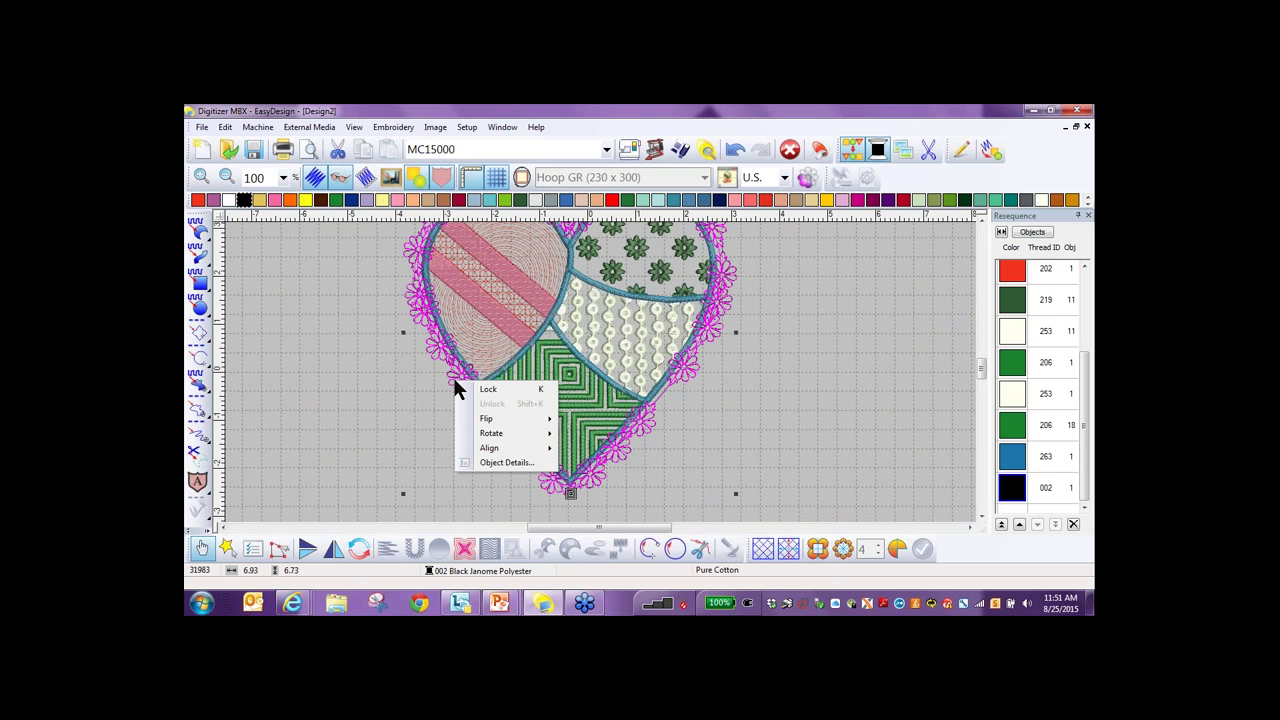
pyautogui.click(482, 463)
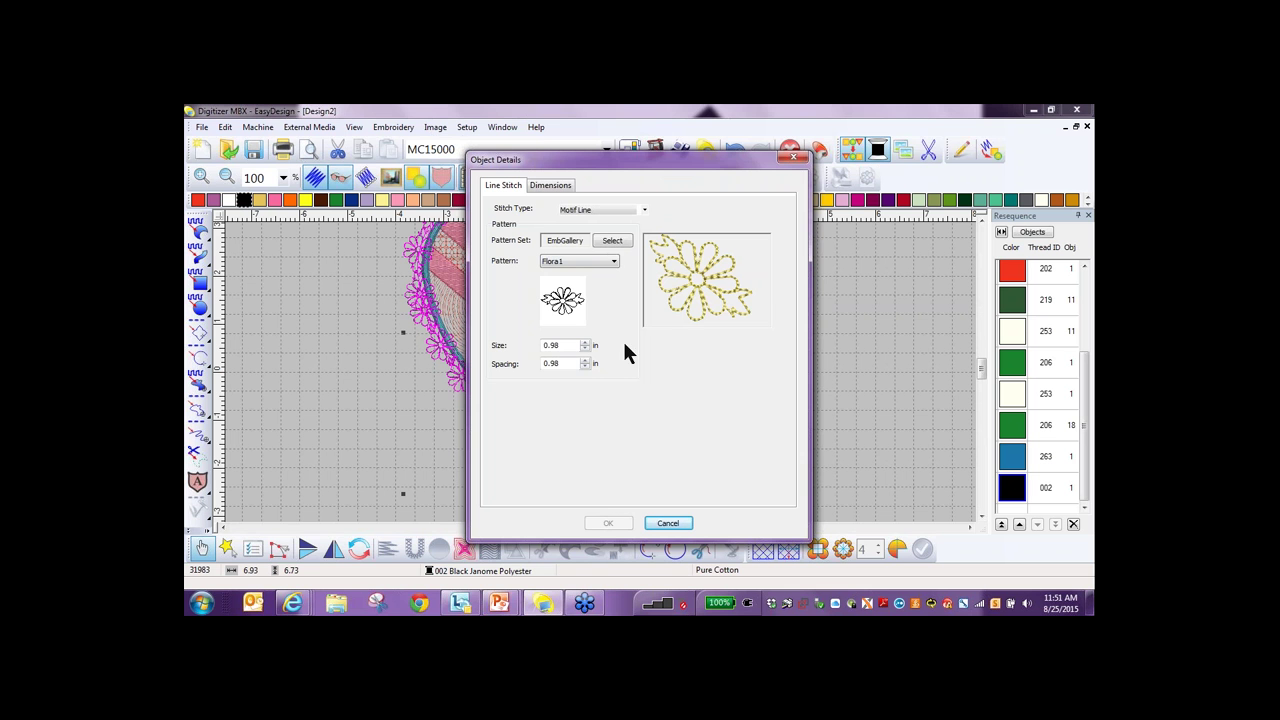
pyautogui.click(615, 264)
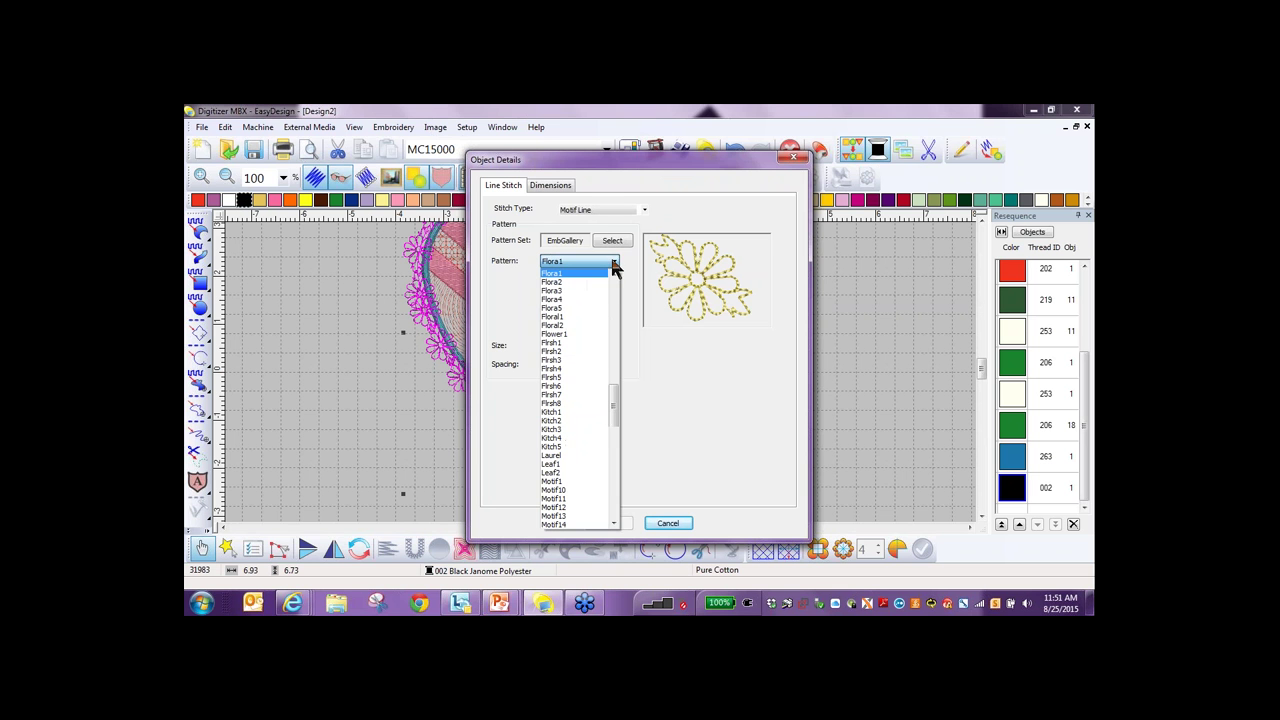
pyautogui.moveTo(615, 406); pyautogui.dragTo(610, 340)
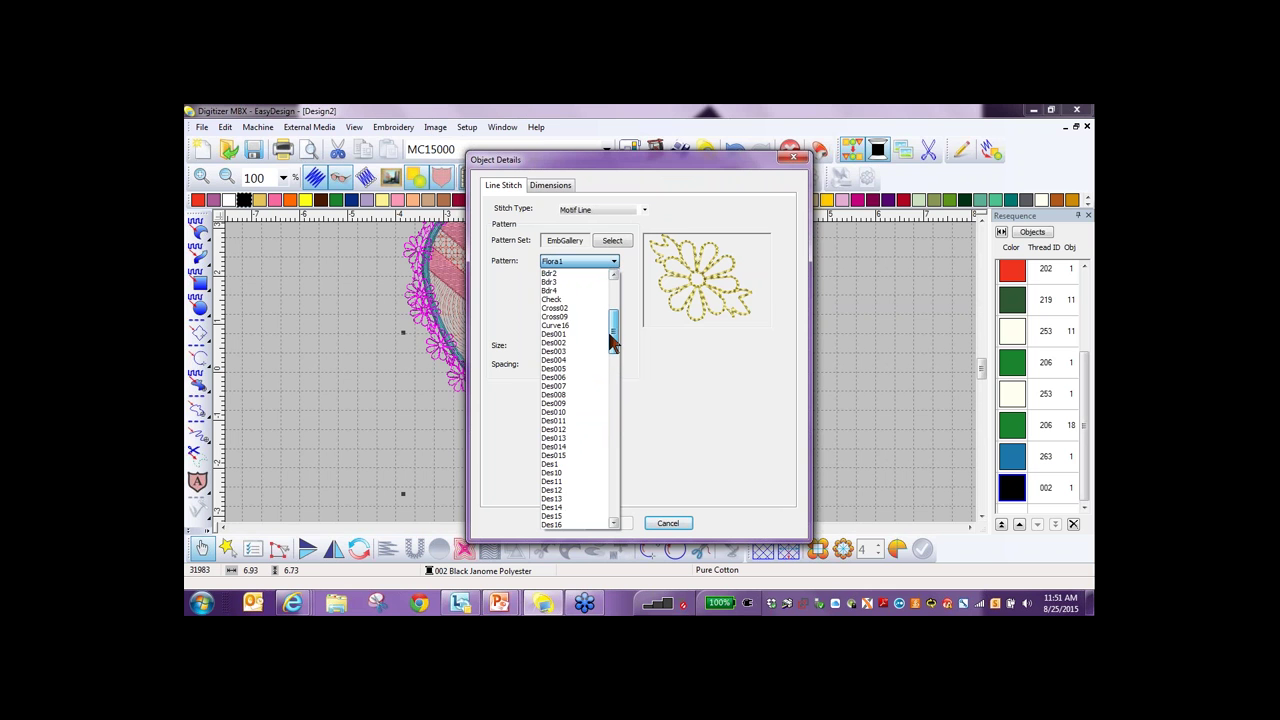
pyautogui.click(552, 344)
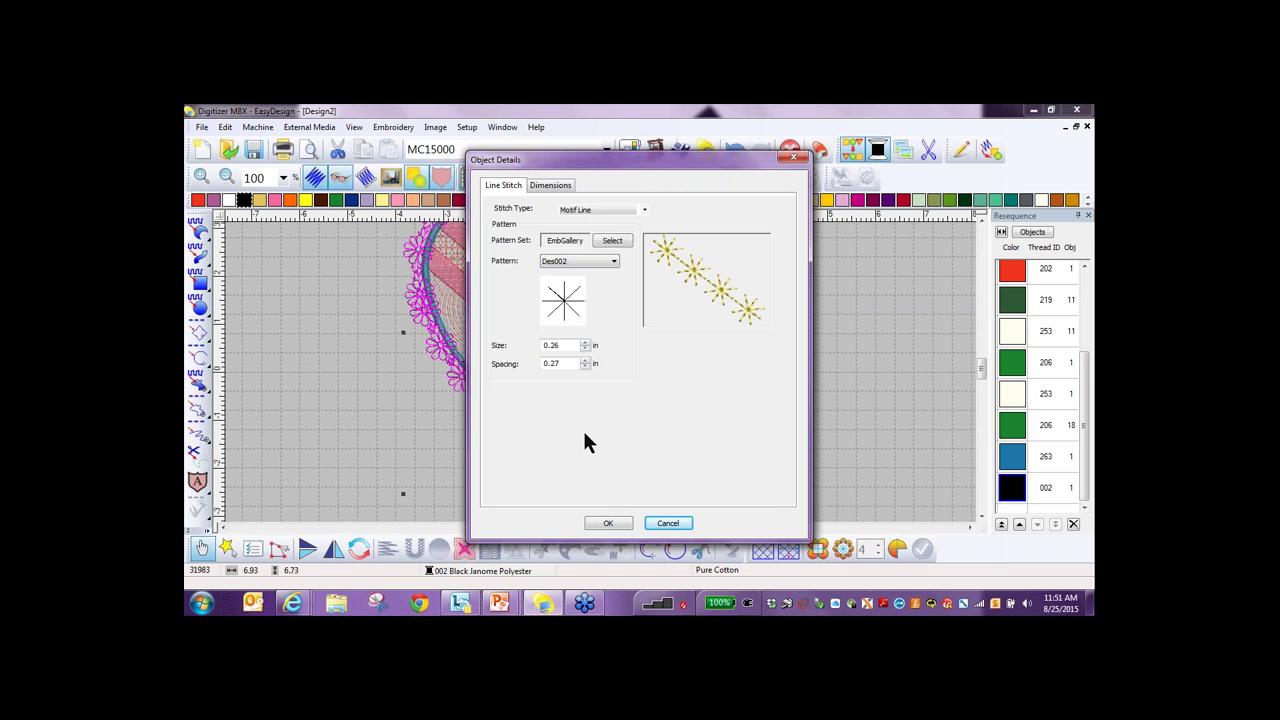
pyautogui.click(609, 523)
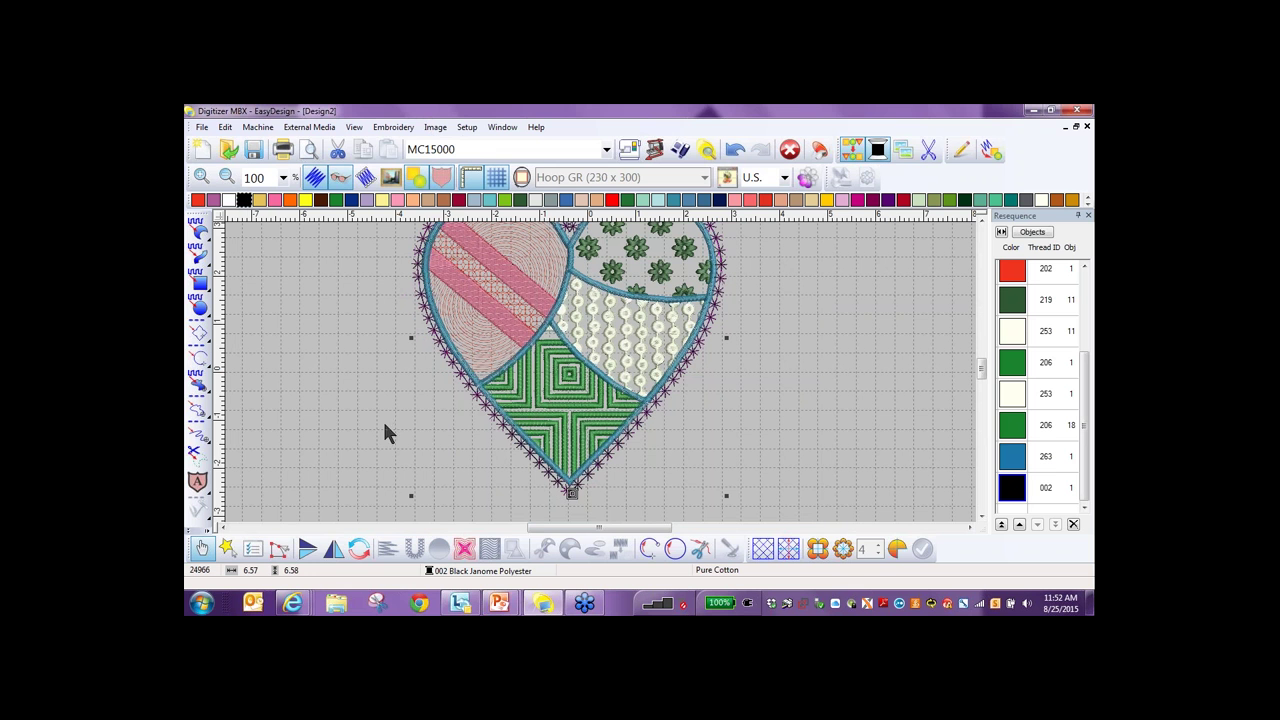
pyautogui.click(913, 470)
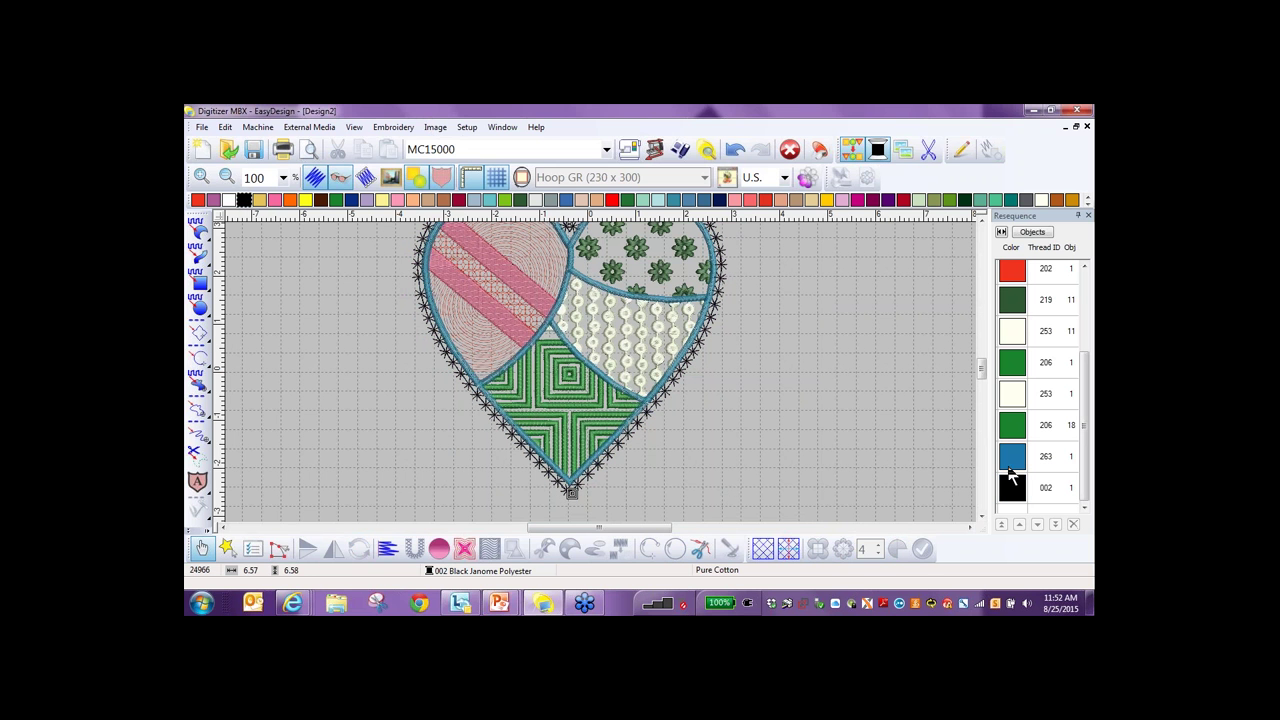
# Create one offset outline from the branched blue outline, 0.300 in away, as a Single Run Line in 002 Janome Polyester.
pyautogui.click(1012, 460)
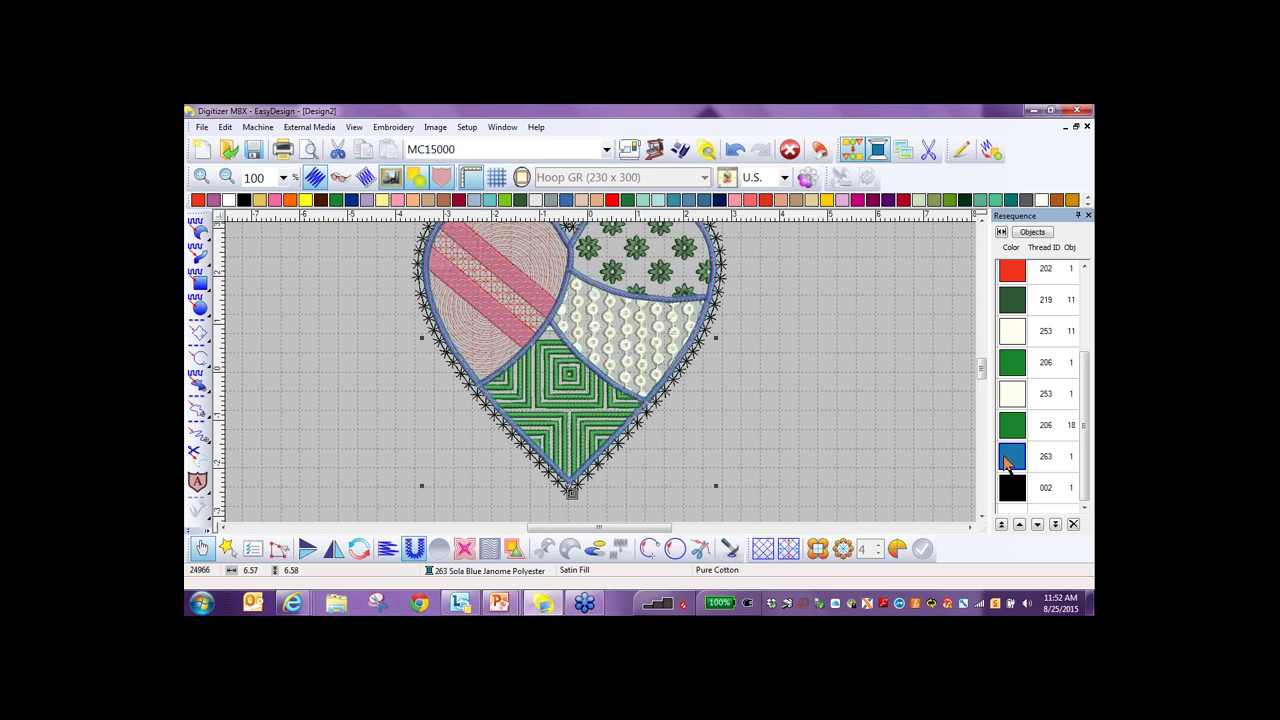
pyautogui.click(514, 550)
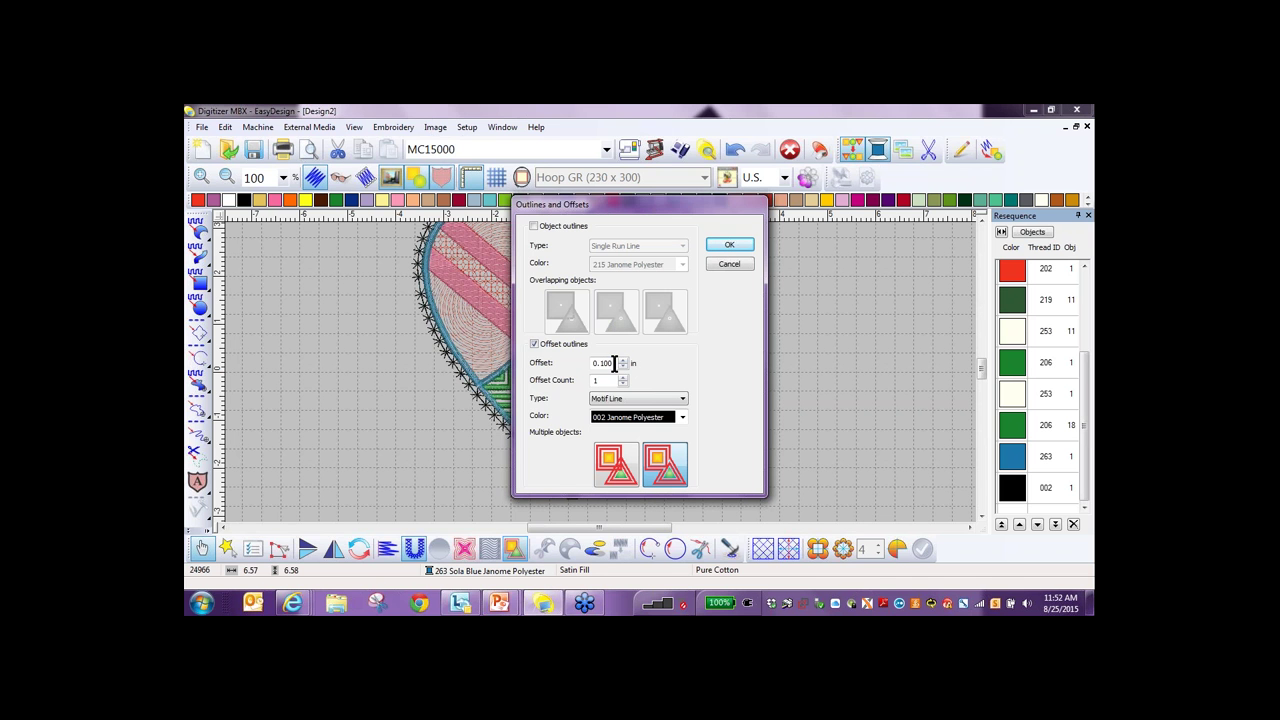
pyautogui.press('BackSpace')
pyautogui.press('BackSpace')
pyautogui.write('3')
pyautogui.click(681, 398)
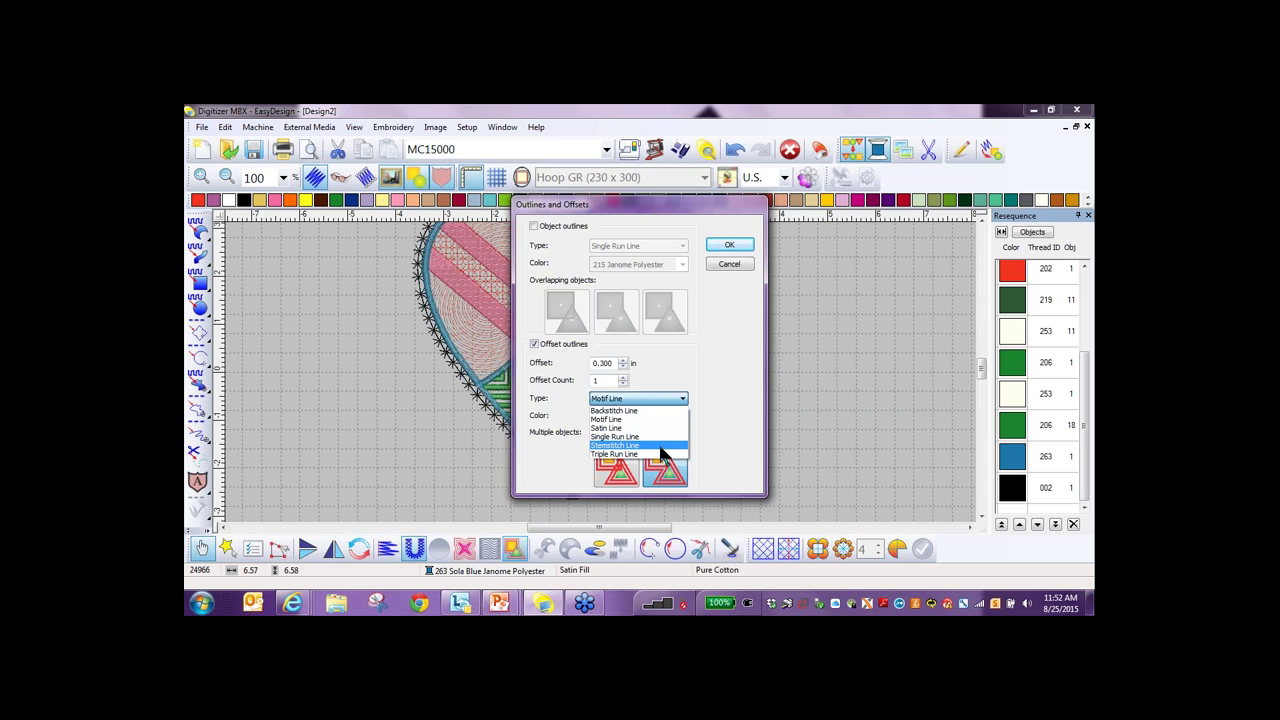
pyautogui.click(660, 438)
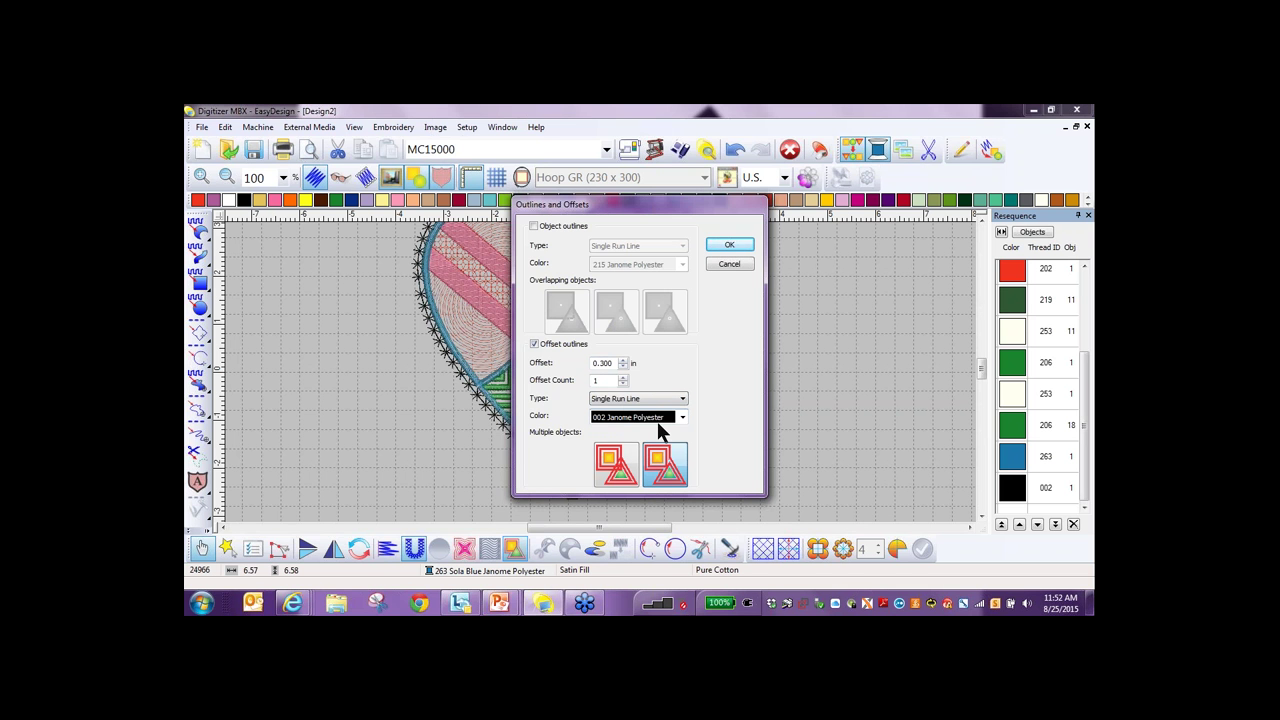
pyautogui.click(731, 247)
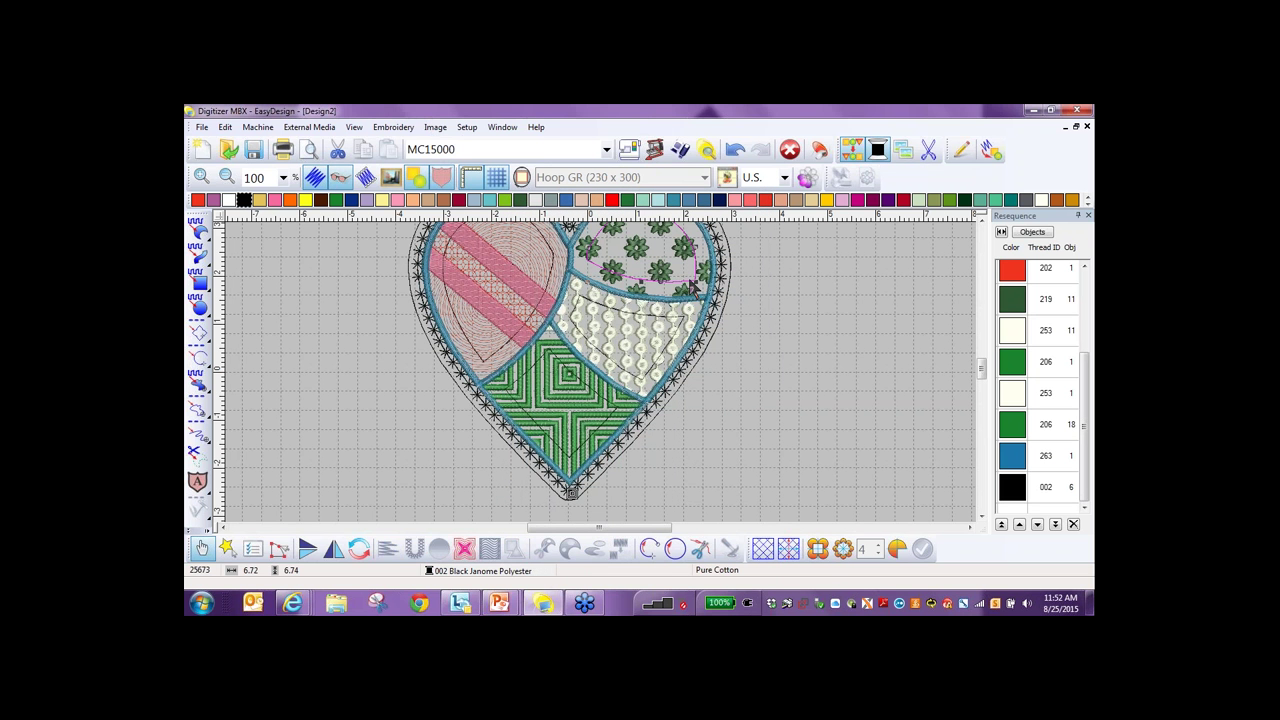
# Delete the inner black run outlines from the flower-filled, cream, green and striped sections, keeping the one around the heart.
pyautogui.press('Delete')
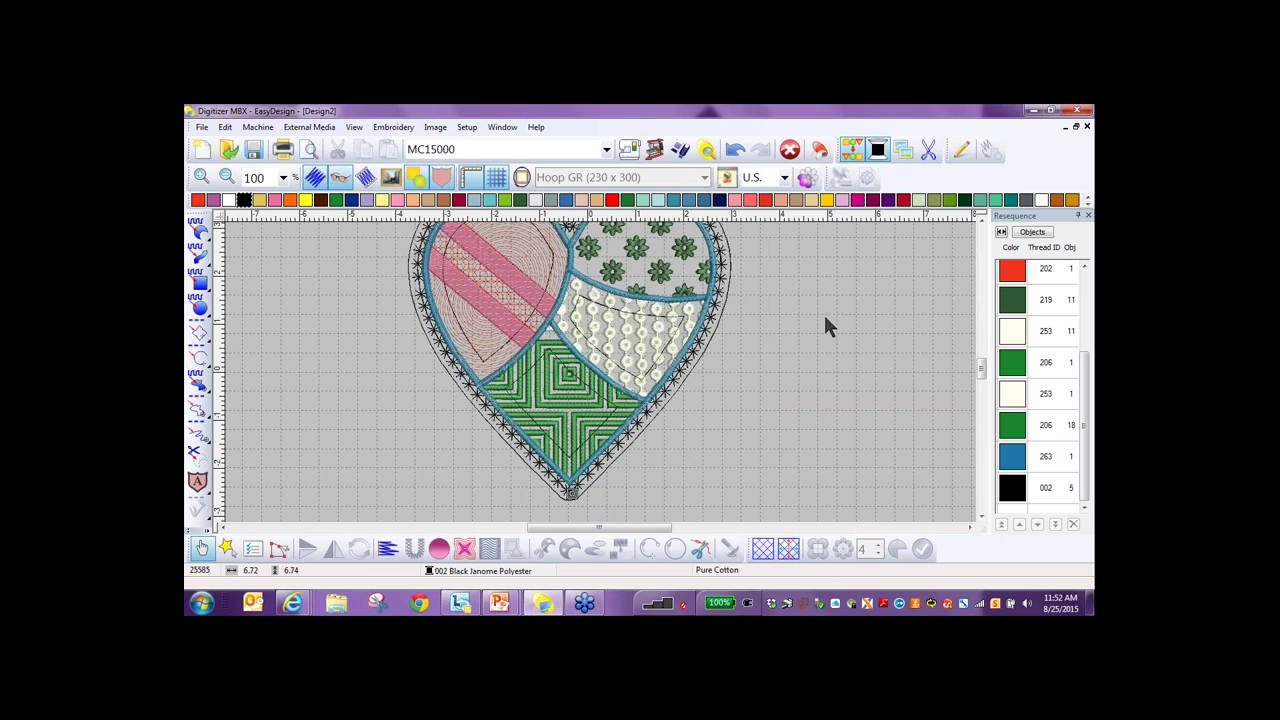
pyautogui.click(660, 320)
pyautogui.press('Delete')
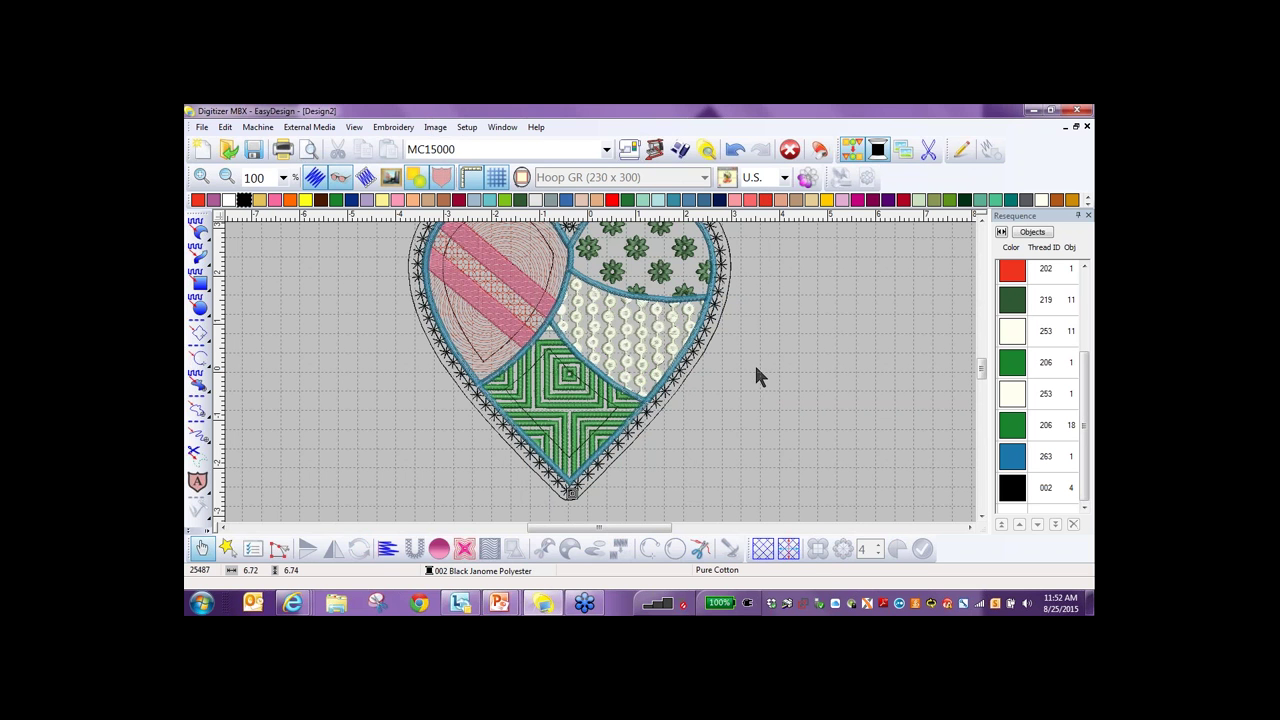
pyautogui.click(567, 380)
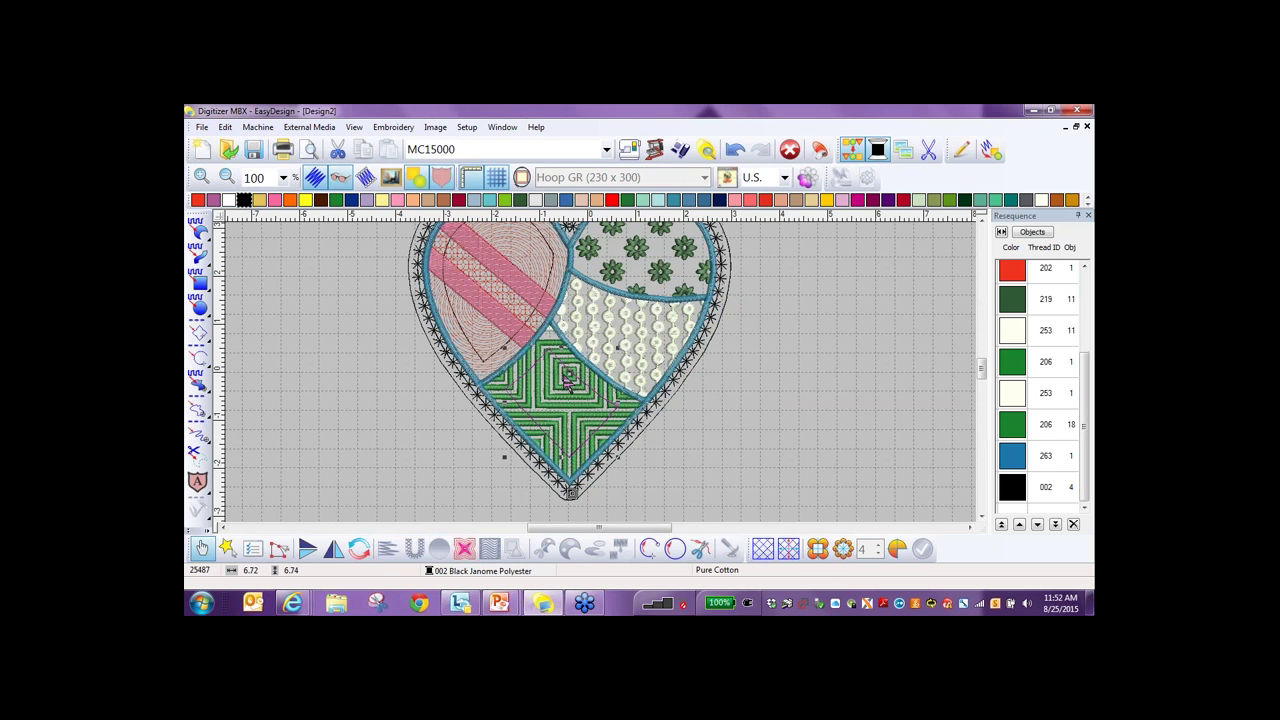
pyautogui.press('Delete')
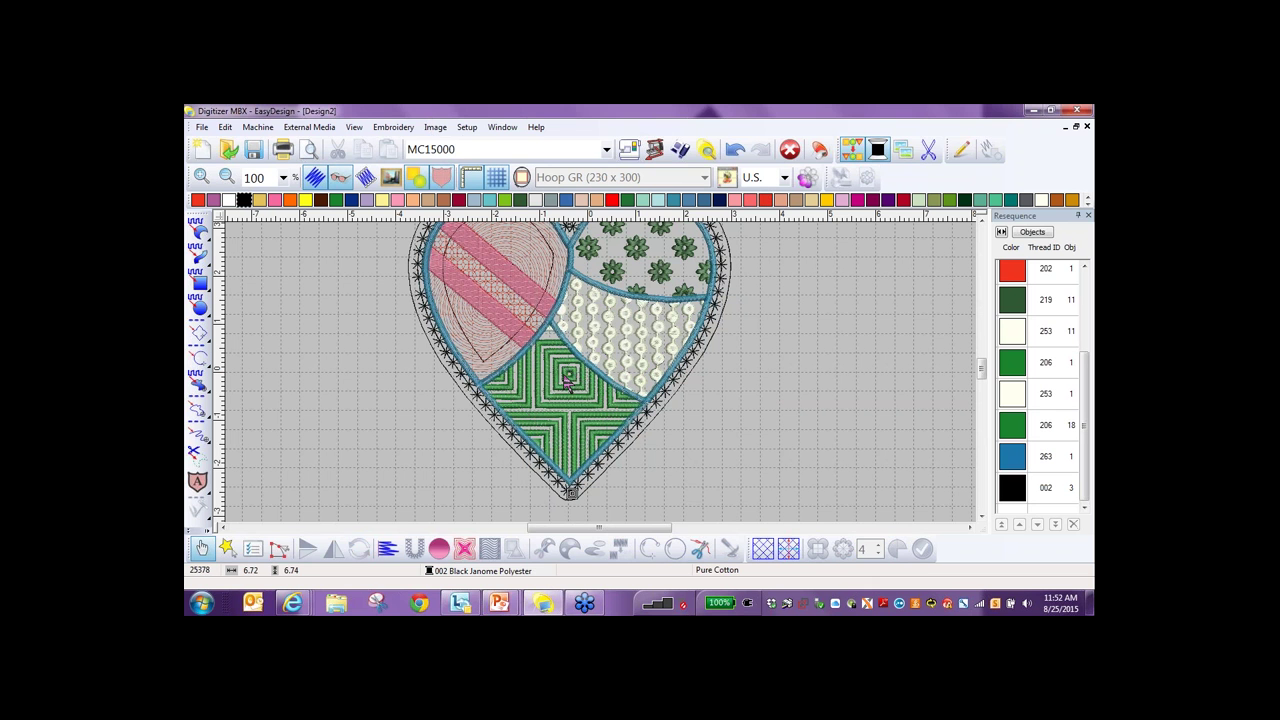
pyautogui.click(504, 350)
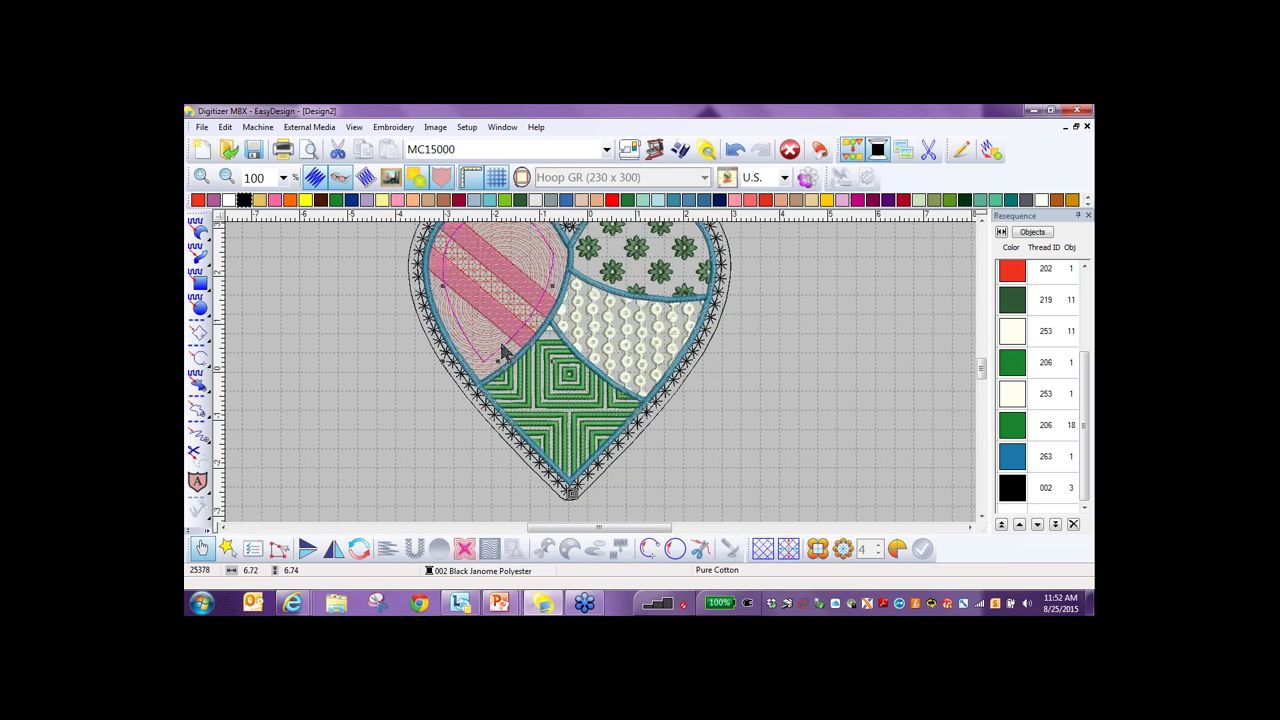
pyautogui.press('Delete')
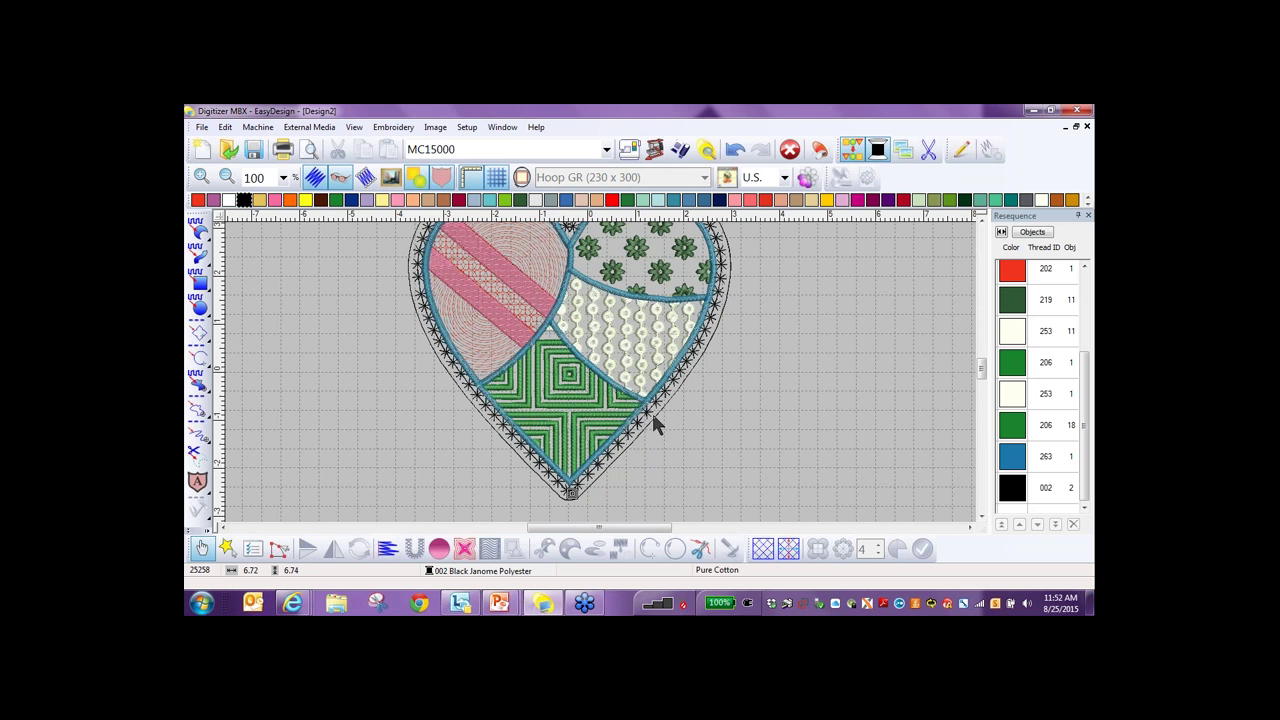
# Change the stitch type of the outermost run outline around the heart to Candlewicking Line.
pyautogui.click(651, 412)
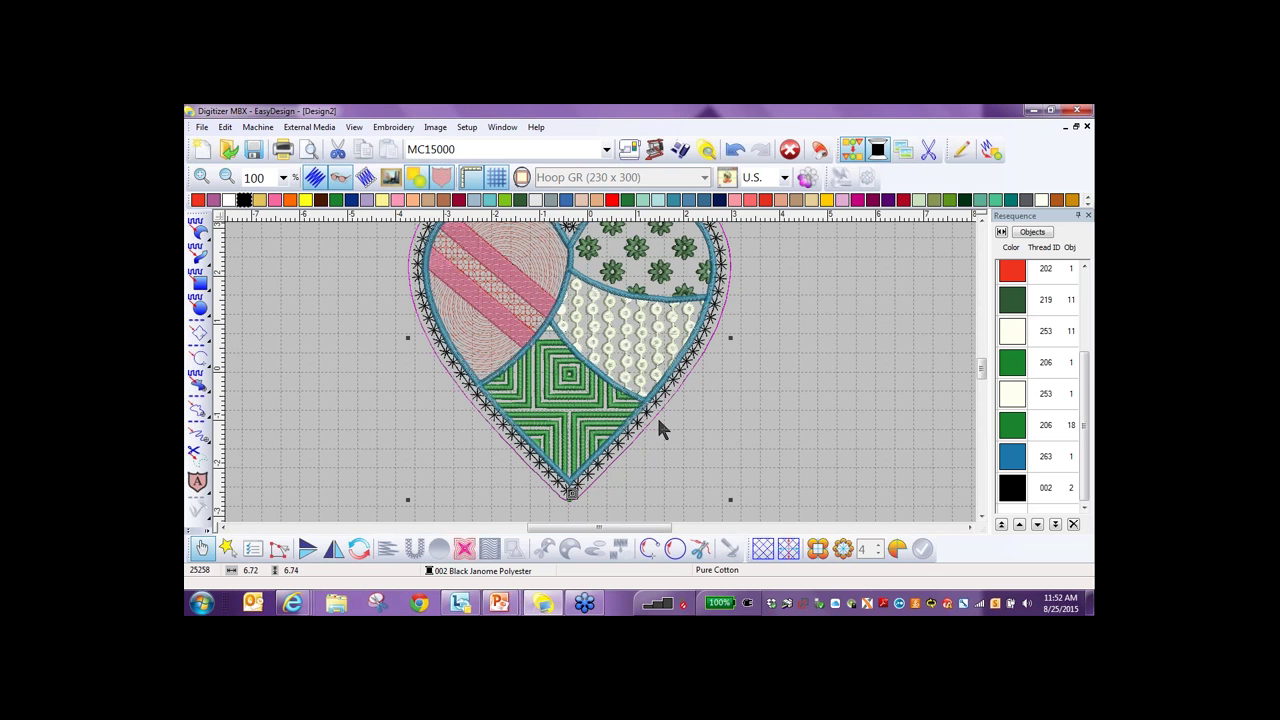
pyautogui.rightClick(659, 415)
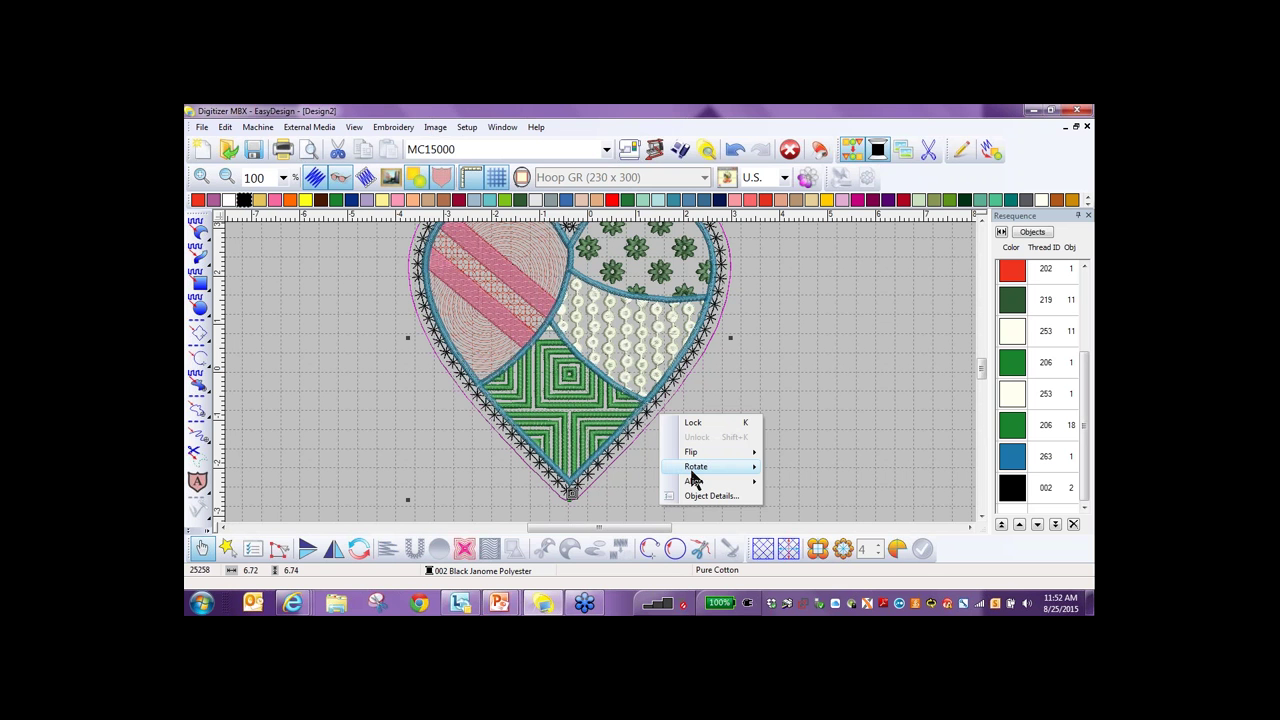
pyautogui.click(712, 496)
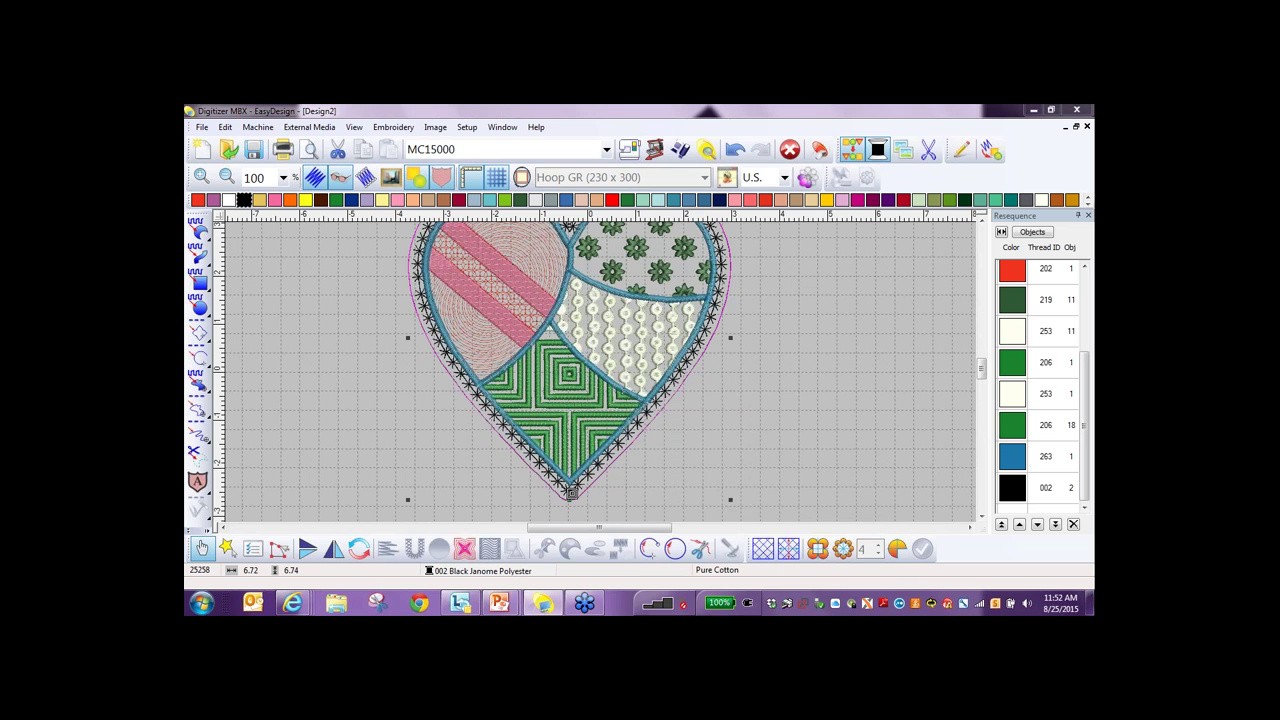
pyautogui.click(645, 212)
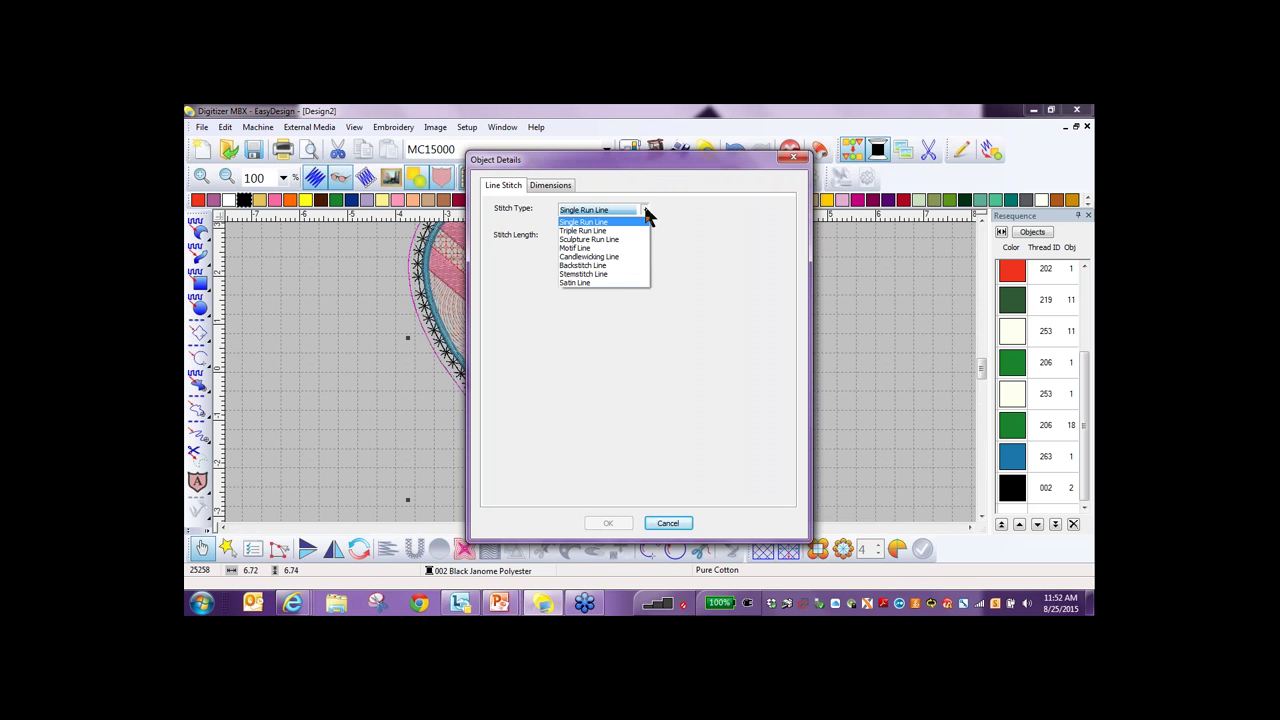
pyautogui.click(624, 254)
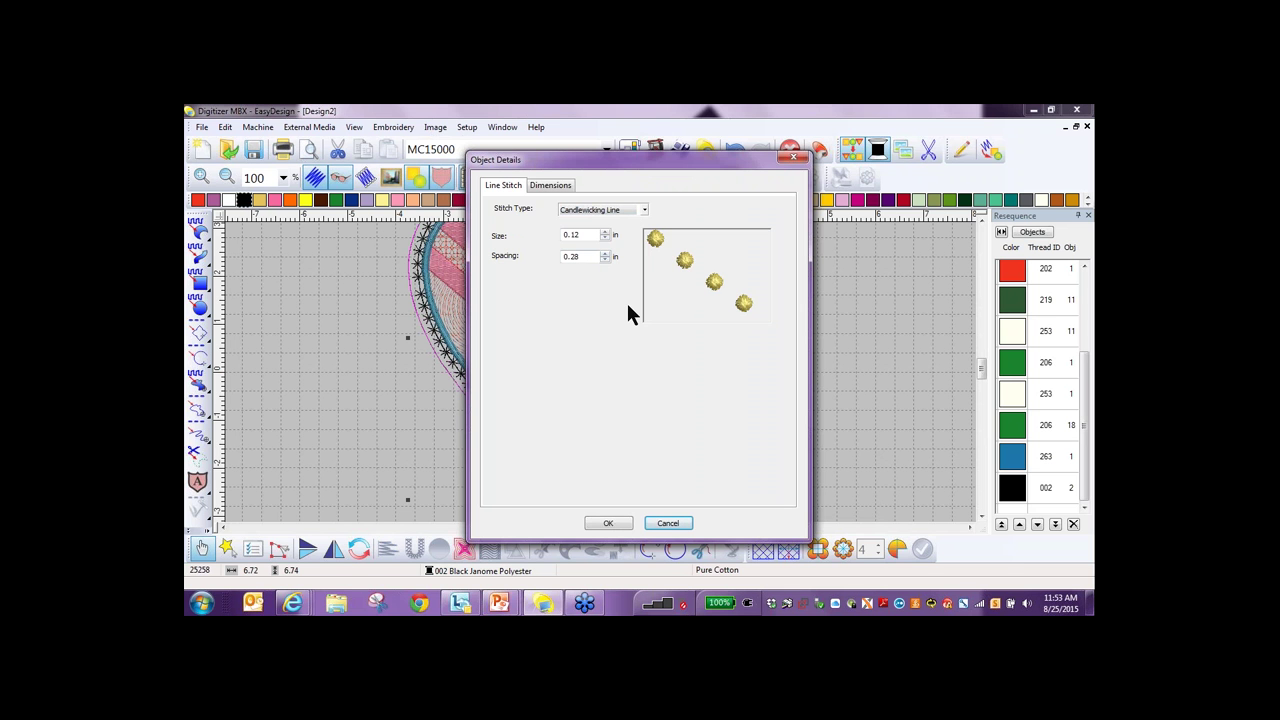
# Set the candlewicking size to 0.22 in and the spacing to 0.22 in, and apply the object details.
pyautogui.click(592, 234)
pyautogui.press('BackSpace')
pyautogui.press('BackSpace')
pyautogui.write('22')
pyautogui.click(594, 258)
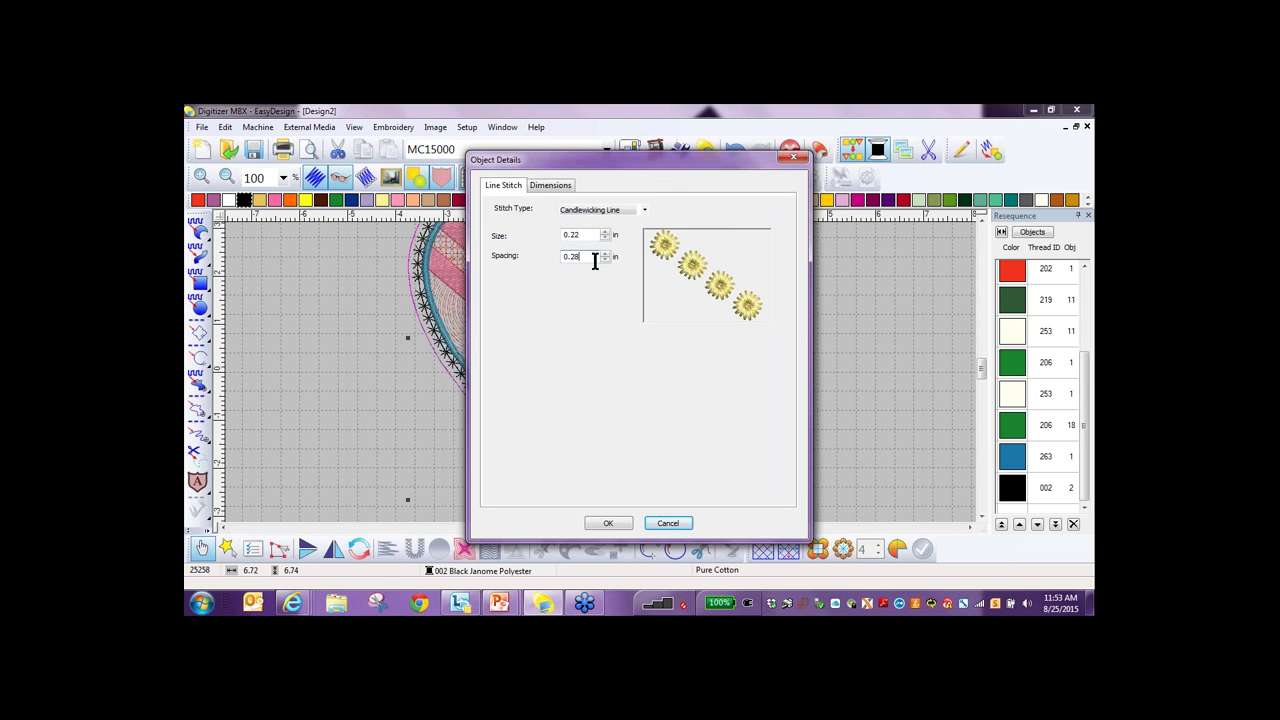
pyautogui.press('BackSpace')
pyautogui.write('2')
pyautogui.click(607, 525)
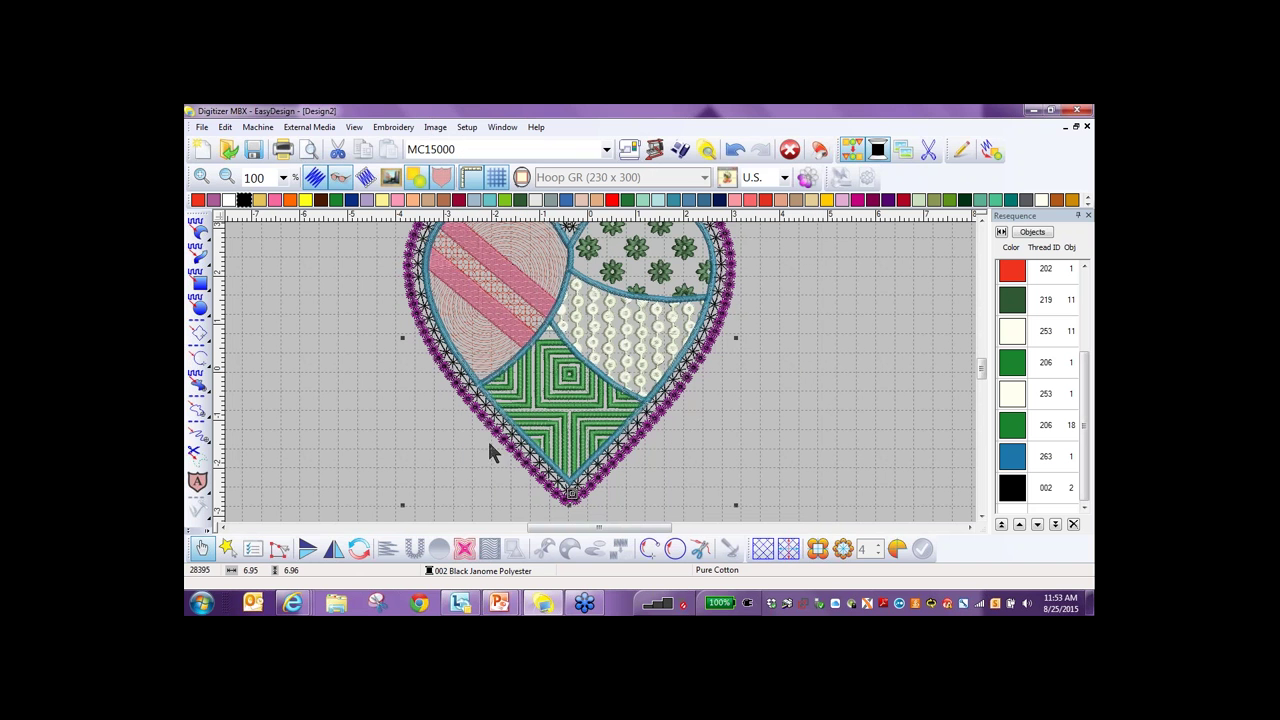
# Select the branched blue outline in thread 263 Sola Blue Janome Polyester.
pyautogui.click(687, 396)
pyautogui.click(1010, 460)
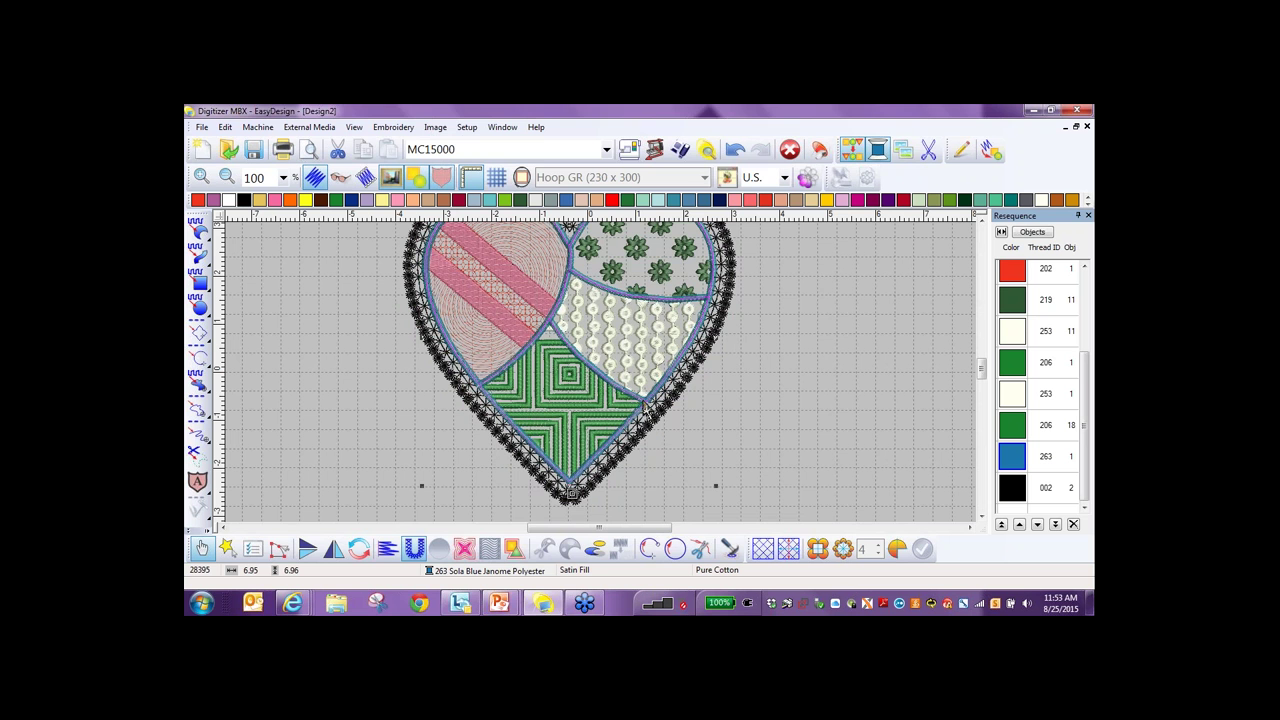
pyautogui.click(569, 338)
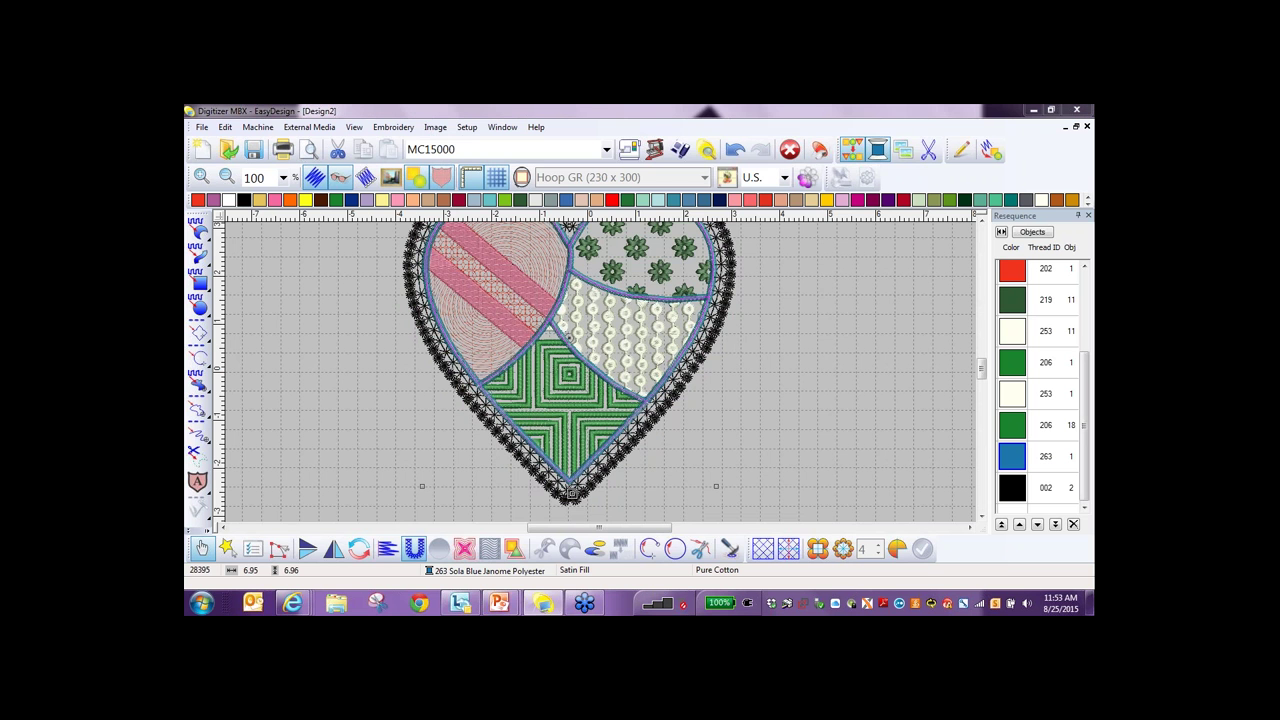
pyautogui.doubleClick(569, 338)
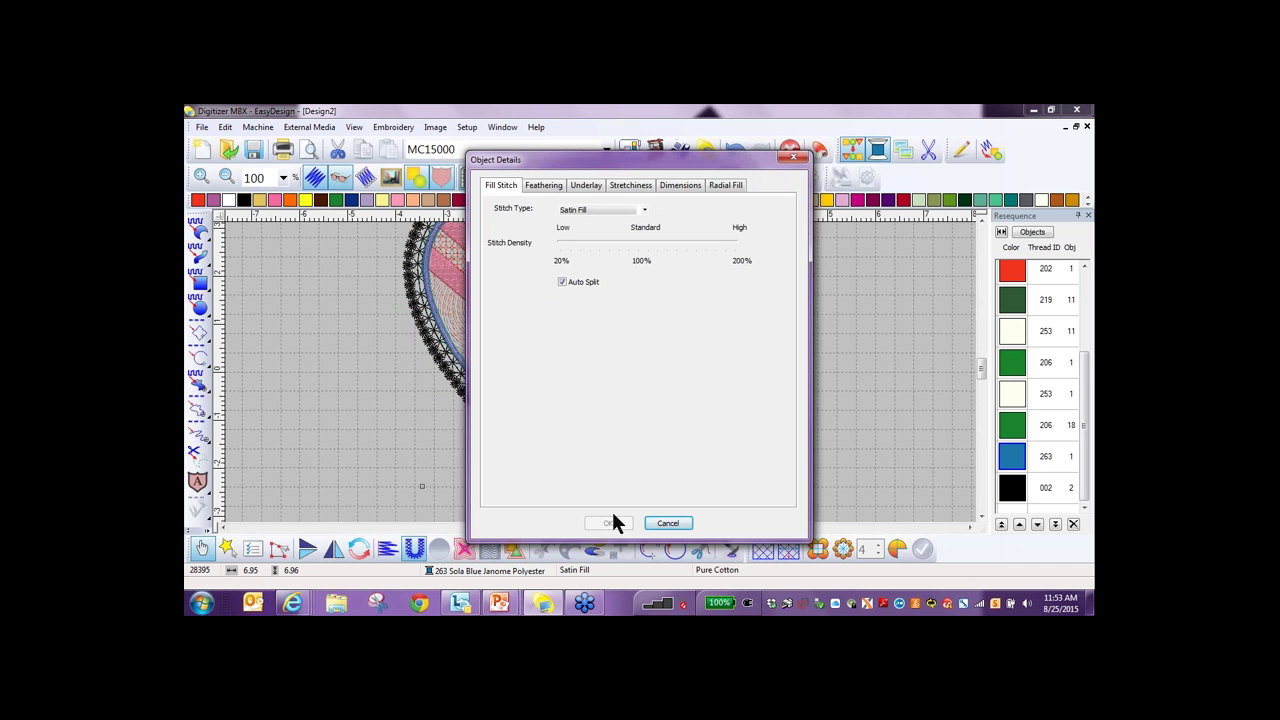
pyautogui.click(794, 160)
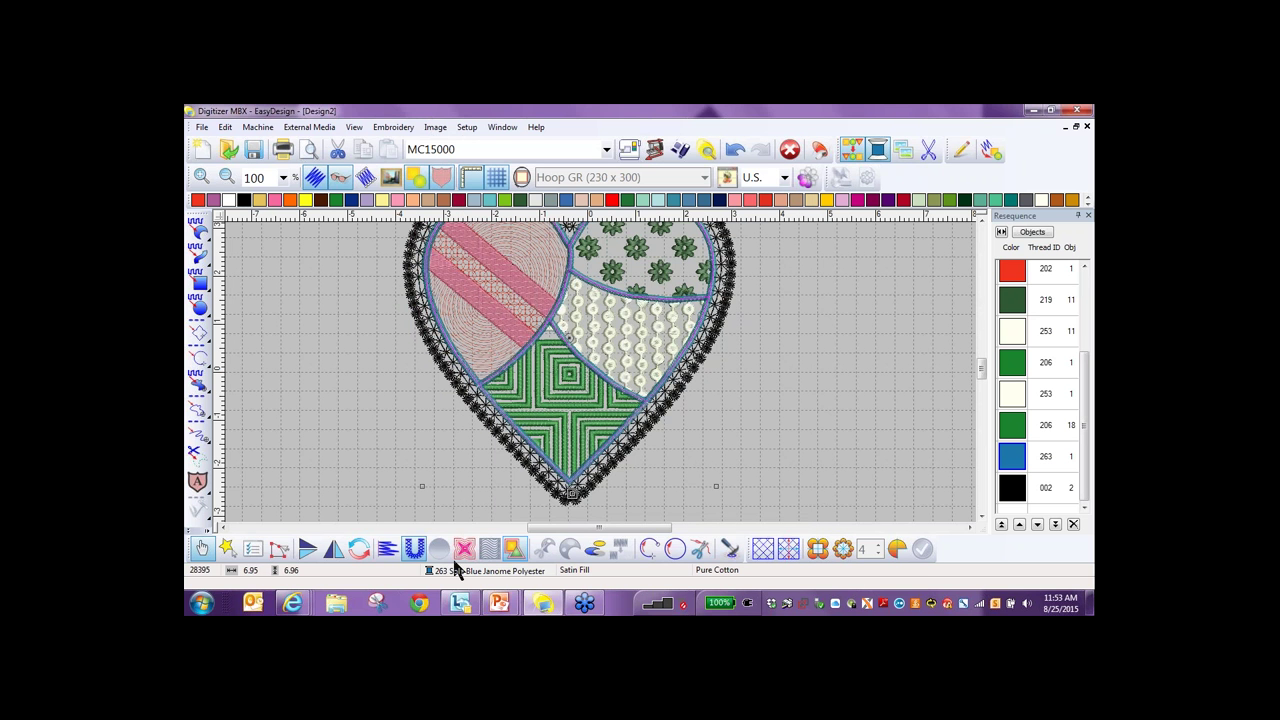
# Create one offset outline 0.600 in from the blue outline as a Single Run Line in 002 Janome Polyester.
pyautogui.click(513, 549)
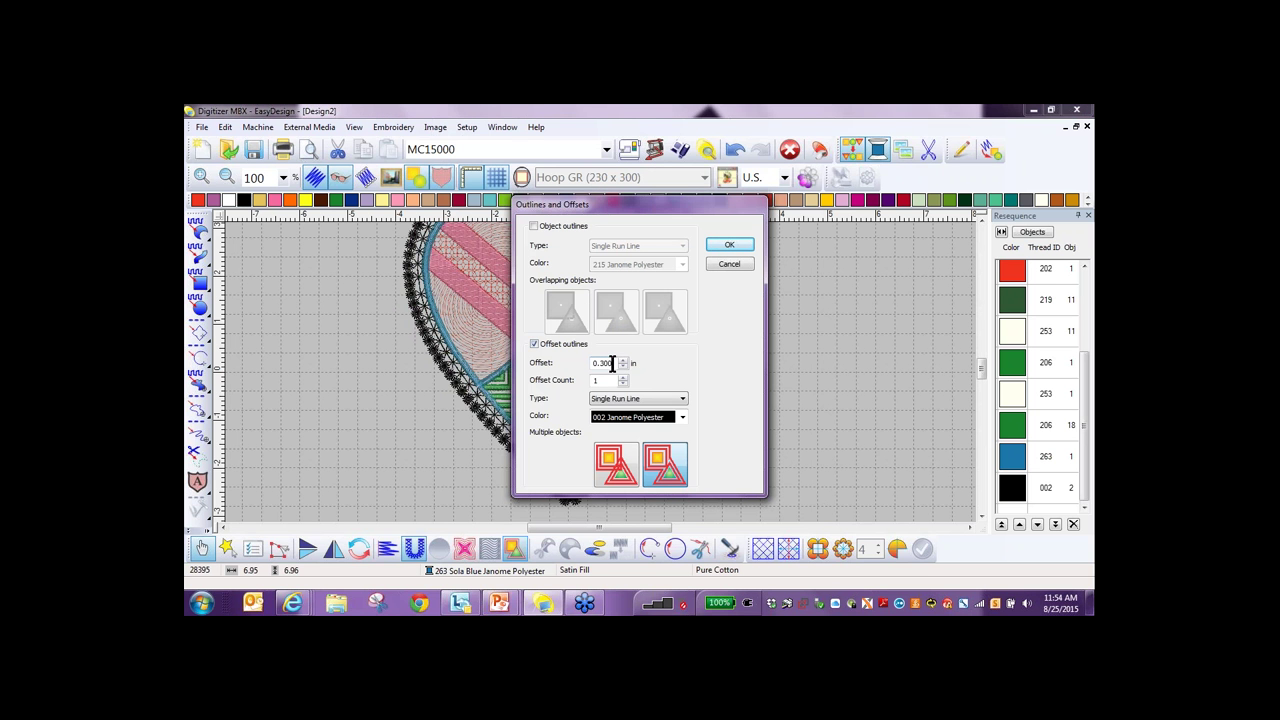
pyautogui.press('BackSpace')
pyautogui.press('BackSpace')
pyautogui.write('6')
pyautogui.click(738, 248)
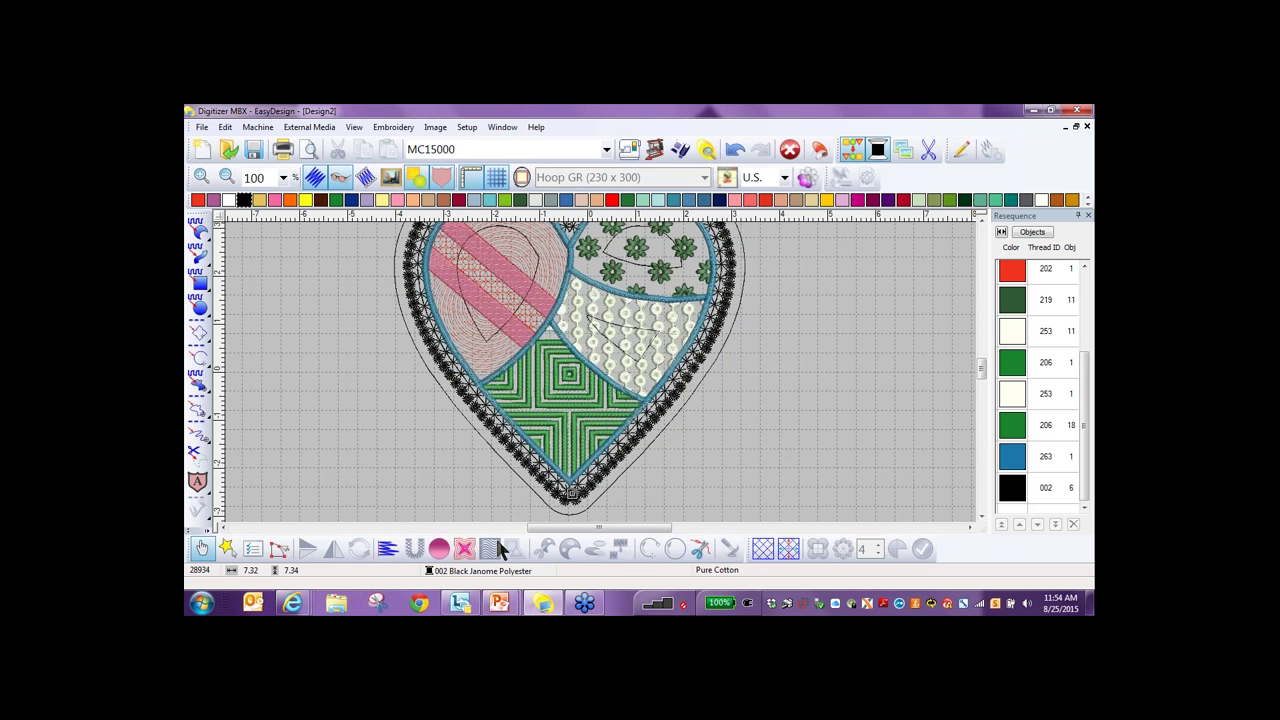
# Delete the new inner black run outlines from the cream, flower-filled and striped sections of the heart.
pyautogui.click(620, 333)
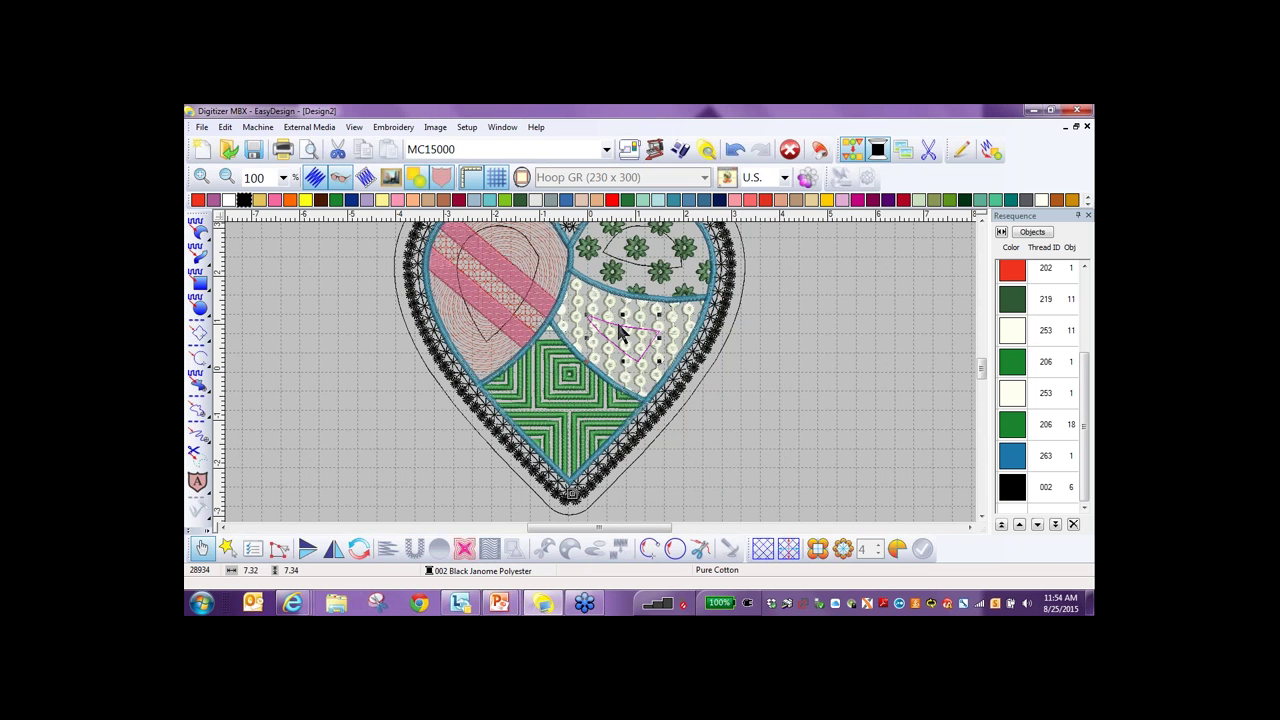
pyautogui.press('Delete')
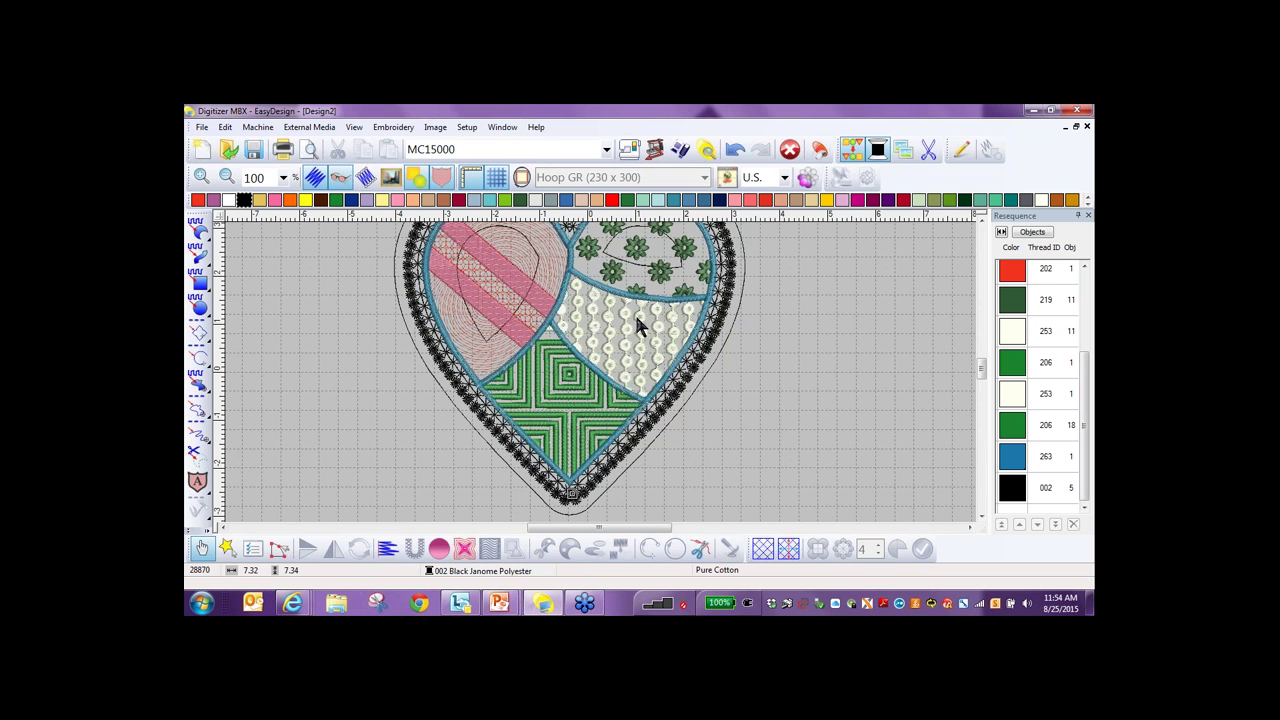
pyautogui.click(644, 268)
pyautogui.press('Delete')
pyautogui.click(537, 284)
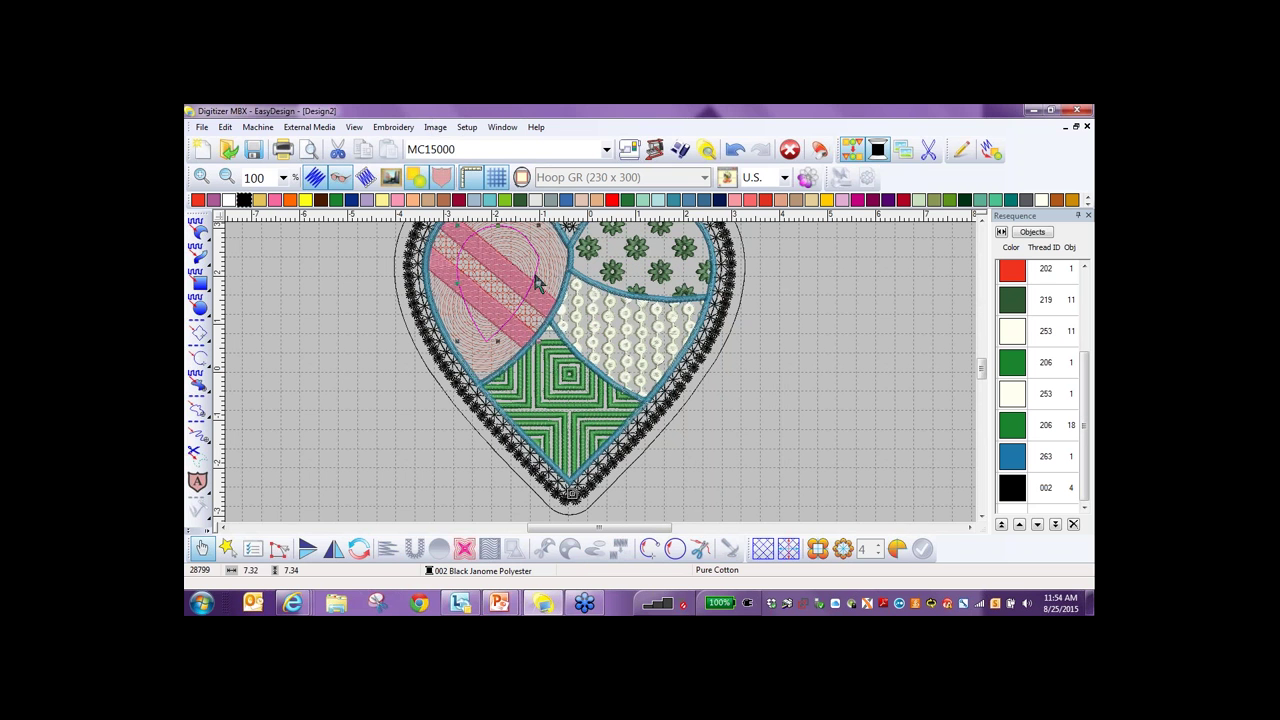
pyautogui.press('Delete')
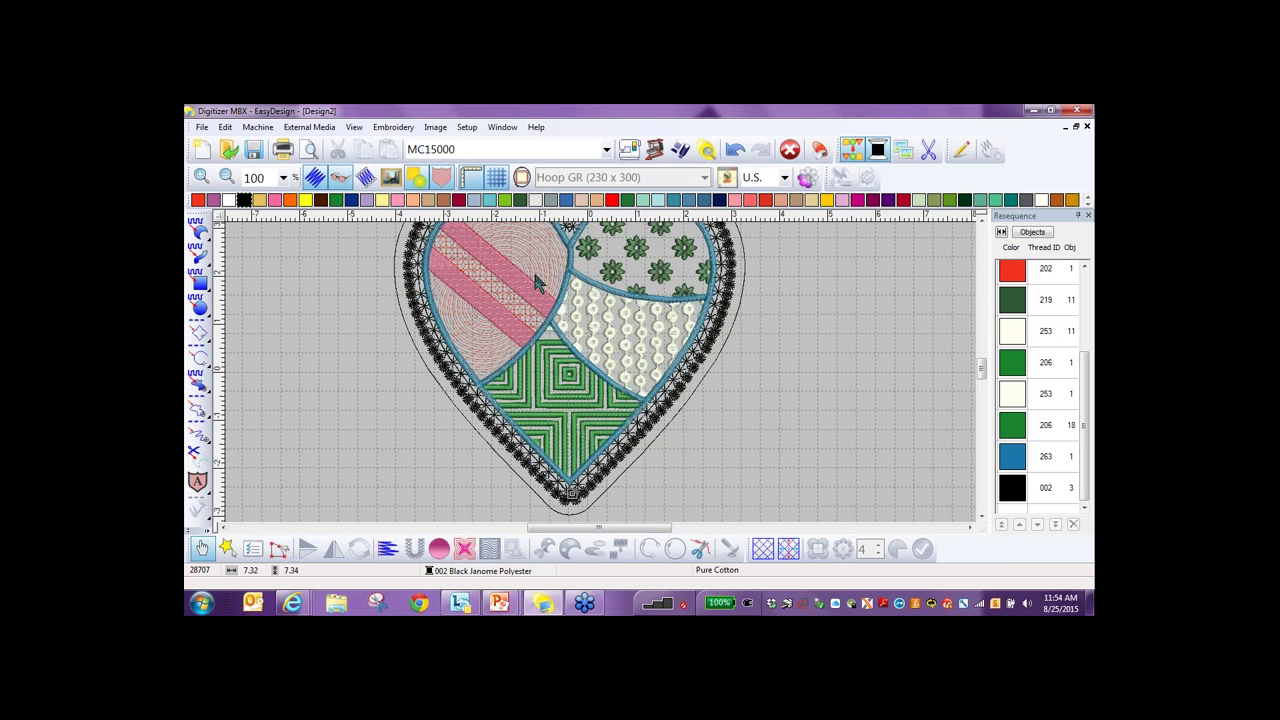
# Change the outermost run outline to a Motif Line with the Shapes35 pattern from EmbGallery.
pyautogui.click(683, 396)
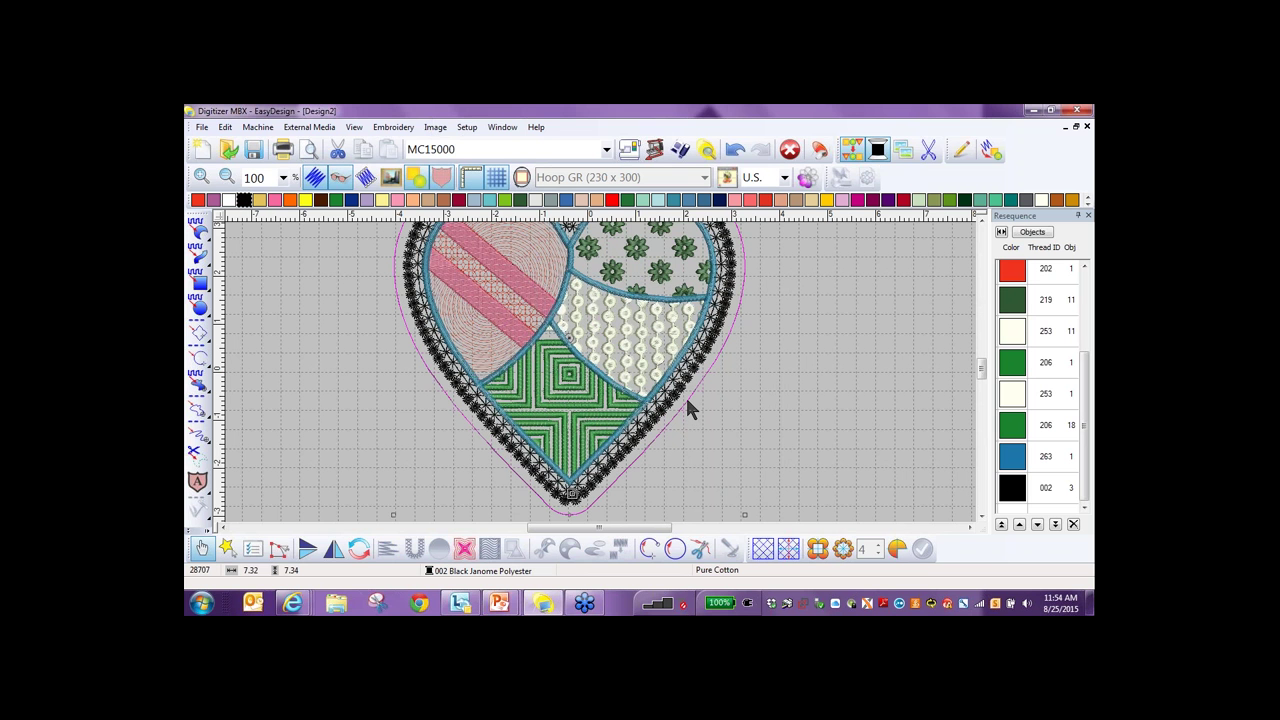
pyautogui.doubleClick(685, 394)
pyautogui.click(643, 210)
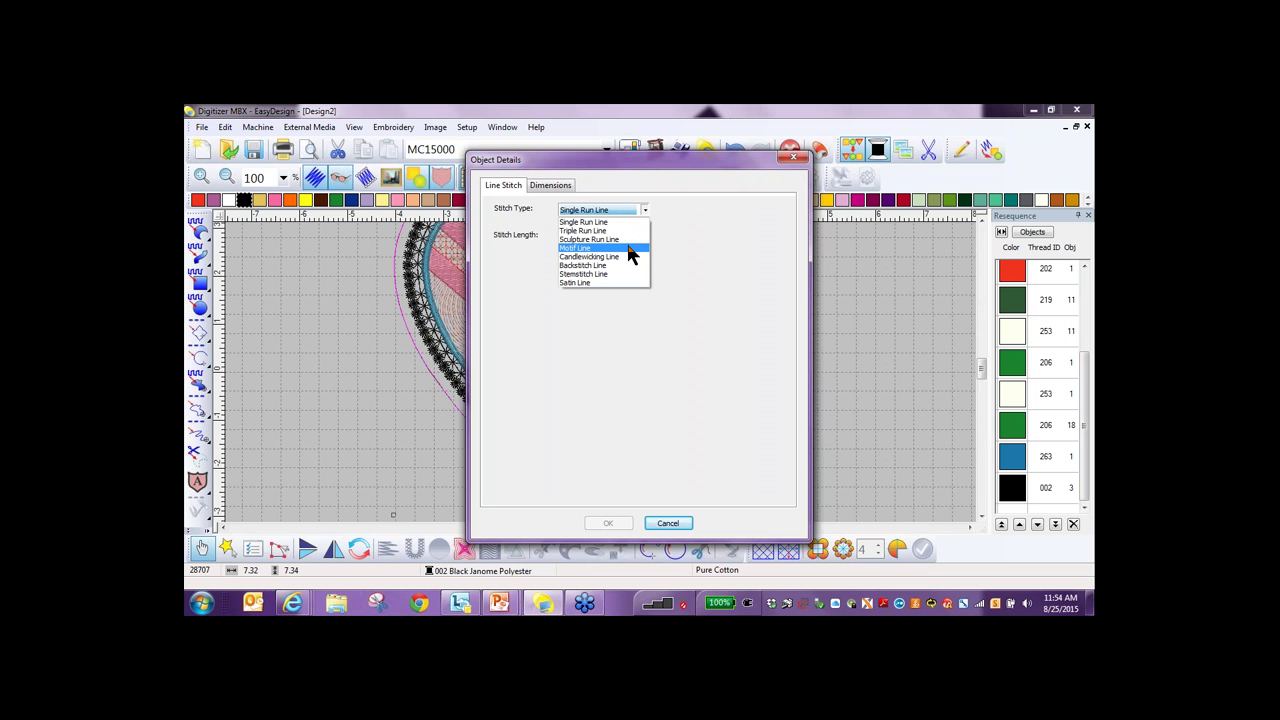
pyautogui.click(630, 249)
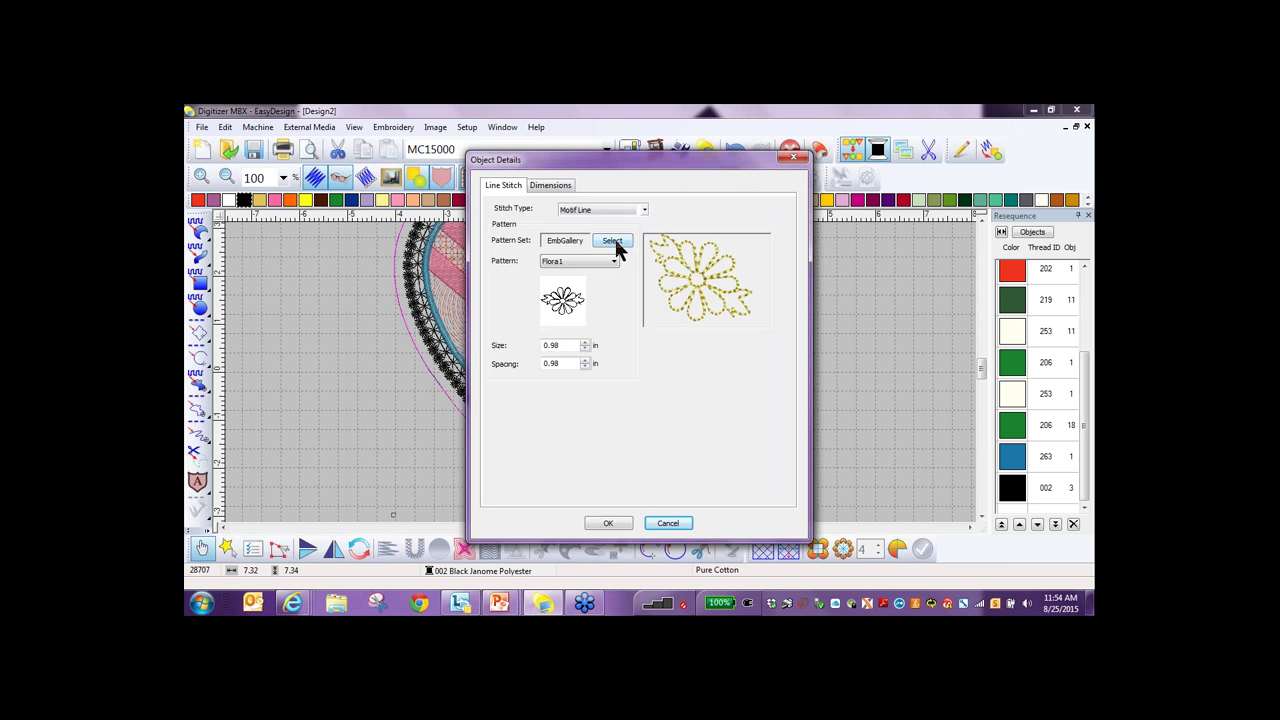
pyautogui.click(614, 260)
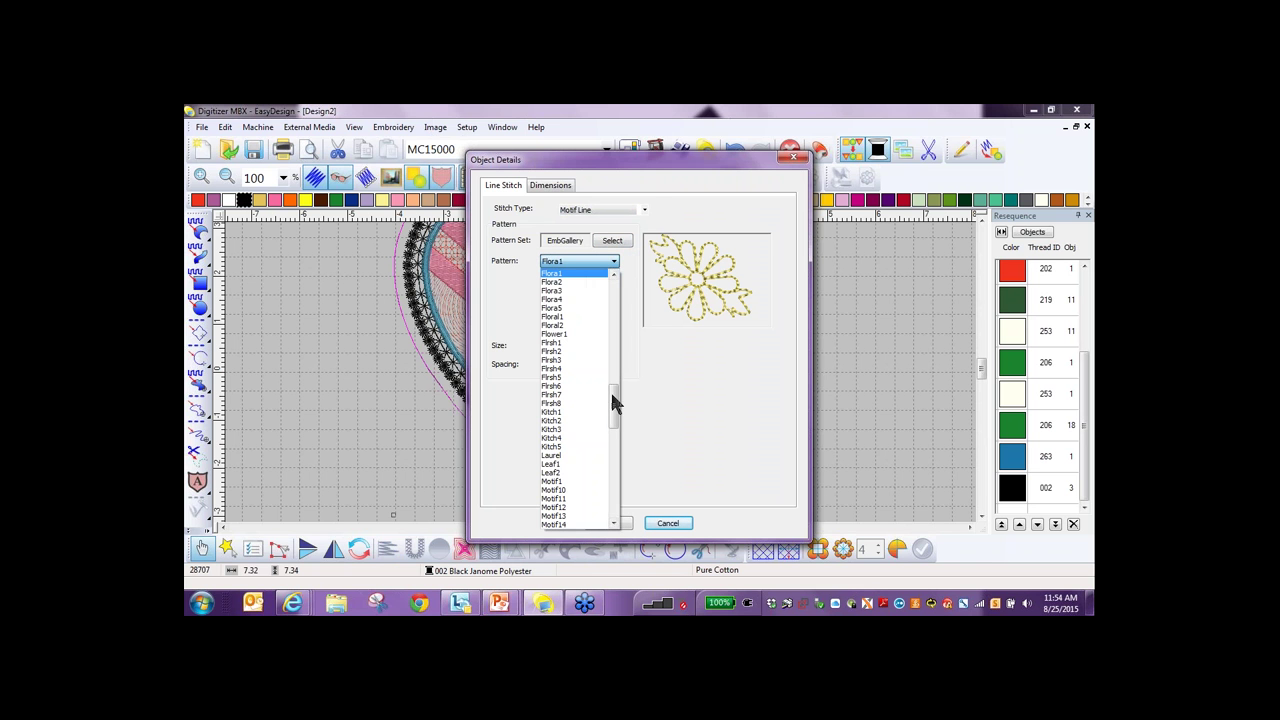
pyautogui.scroll(-5, 612, 415)
pyautogui.moveTo(613, 421); pyautogui.dragTo(613, 505)
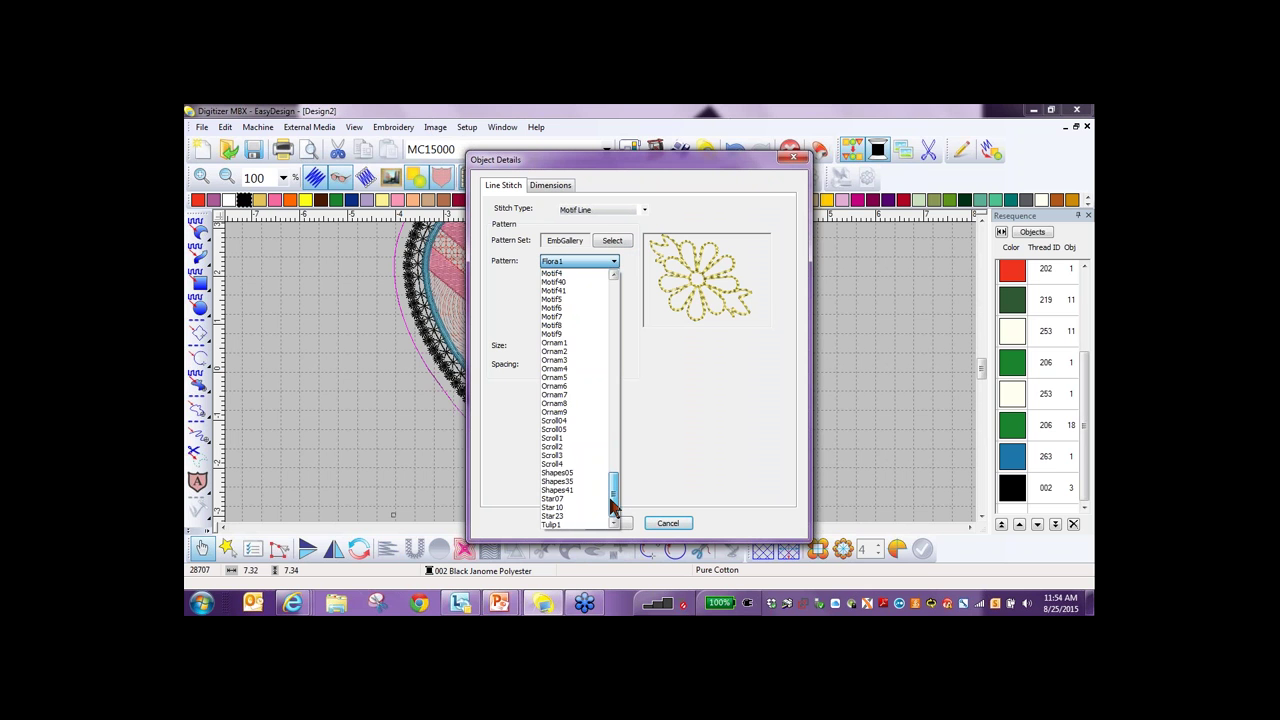
pyautogui.click(556, 482)
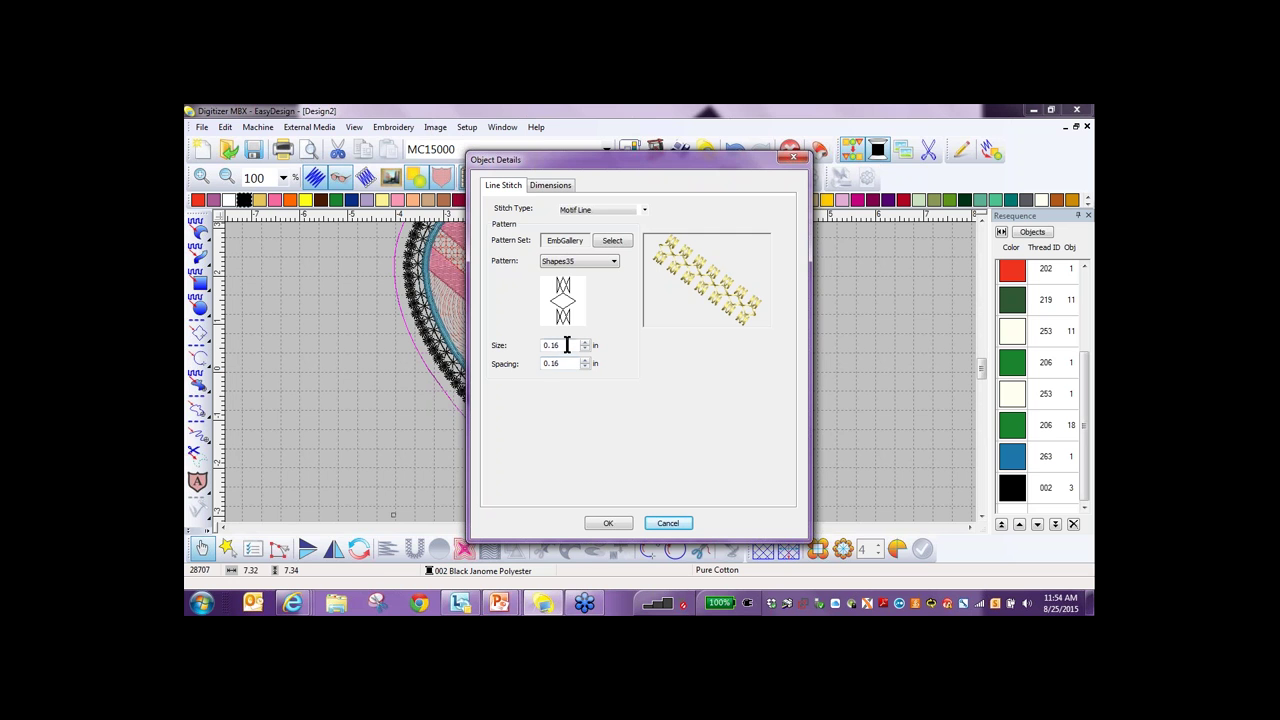
# Set the outermost Shapes35 motif line's size and spacing both to 0.26 in and apply the change.
pyautogui.press('BackSpace')
pyautogui.write('26')
pyautogui.click(563, 363)
pyautogui.press('BackSpace')
pyautogui.press('BackSpace')
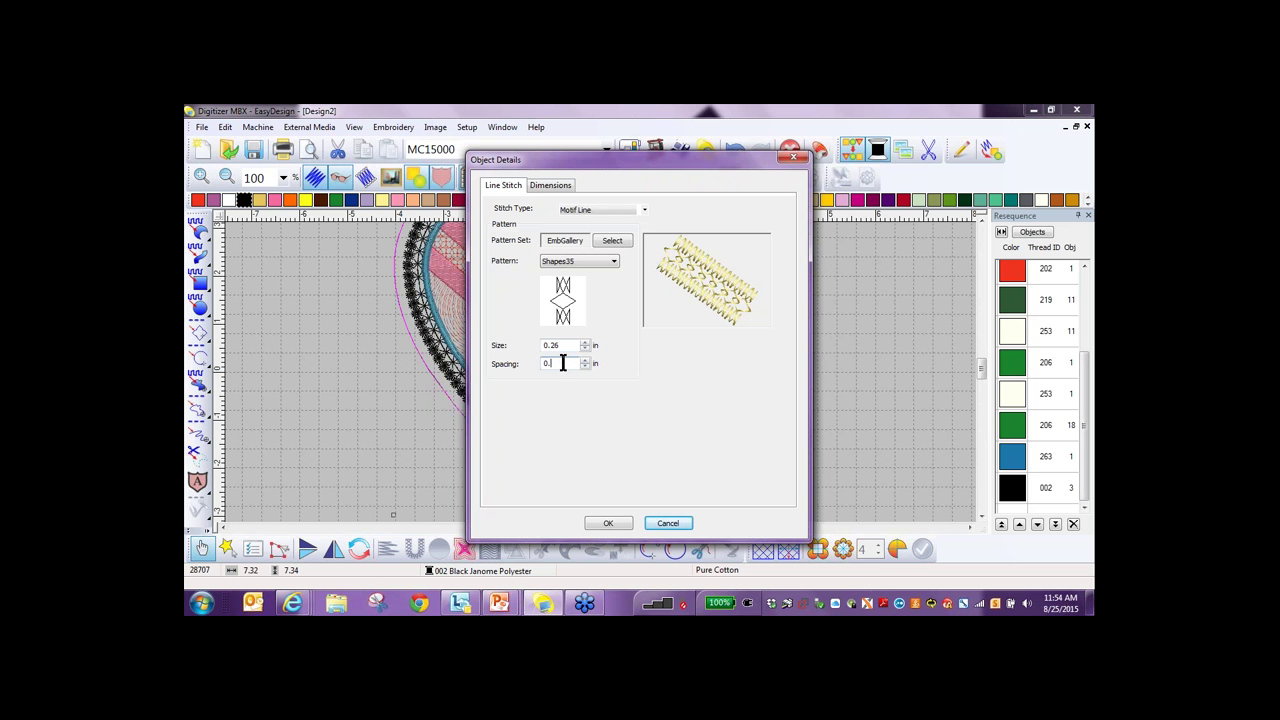
pyautogui.write('26')
pyautogui.click(608, 523)
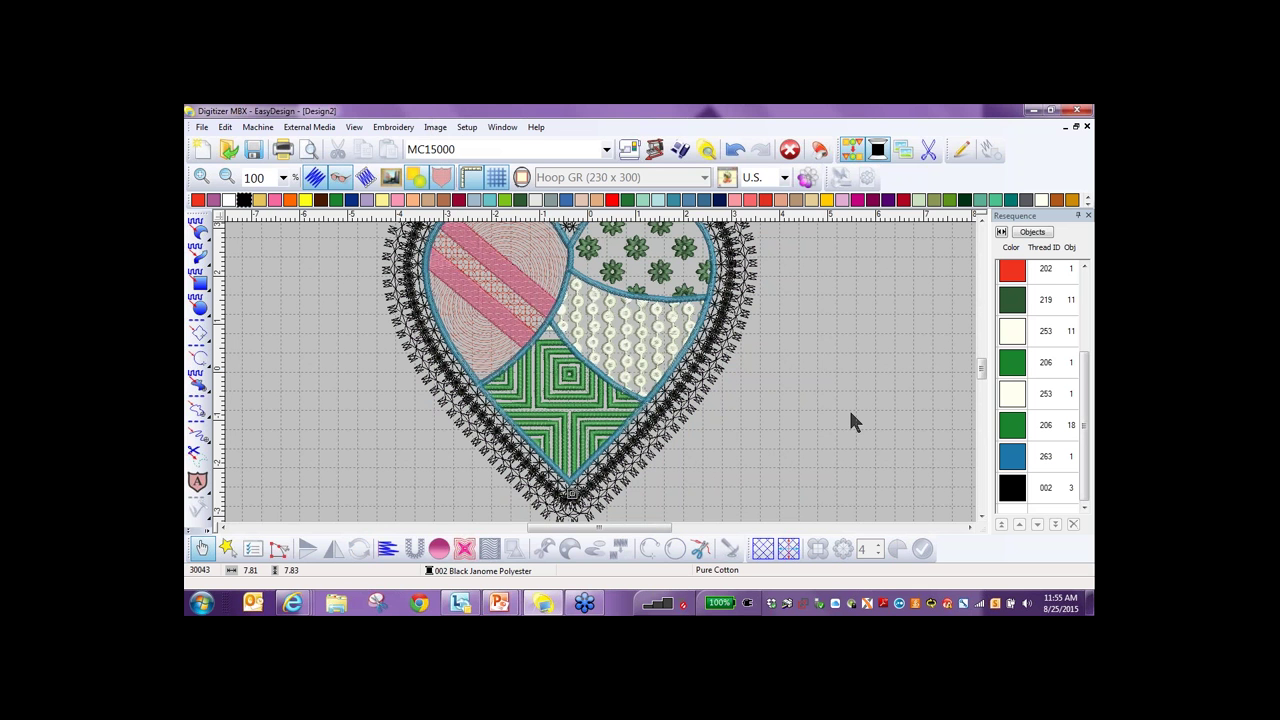
# Duplicate the branched blue 263 outline and break the copy apart into separate objects.
pyautogui.click(1016, 458)
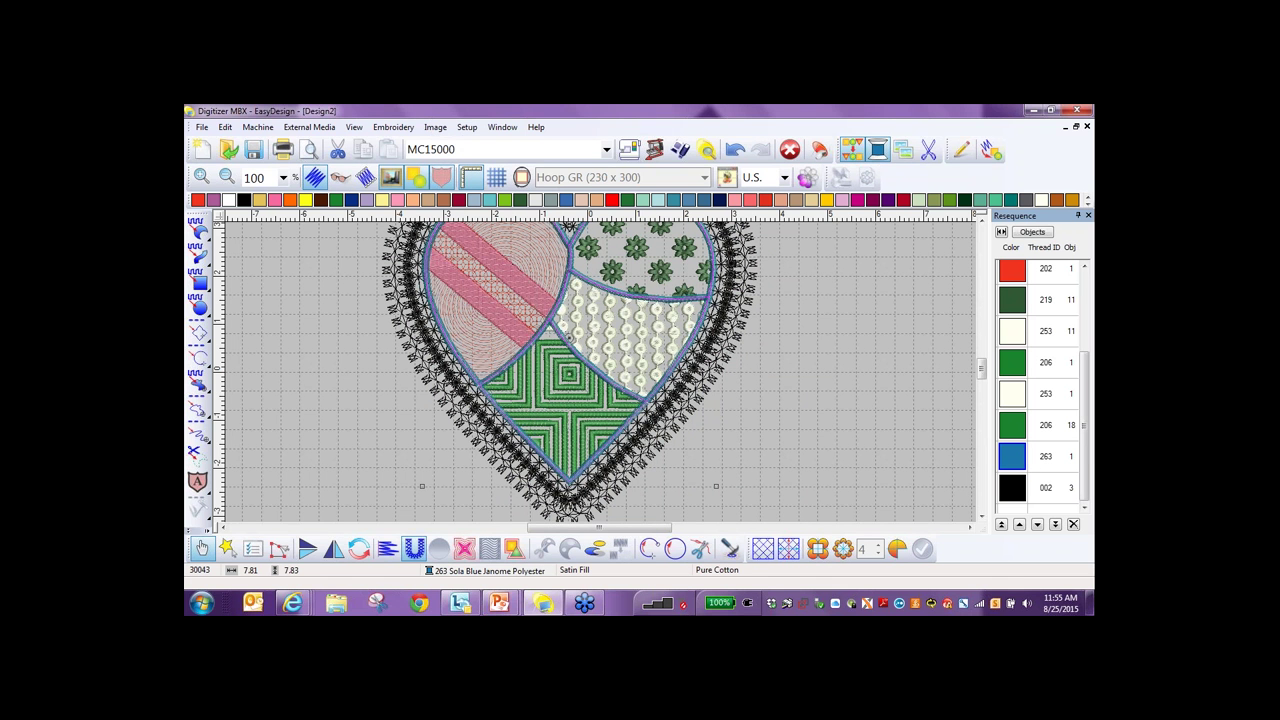
pyautogui.scroll(-1, 1084, 455)
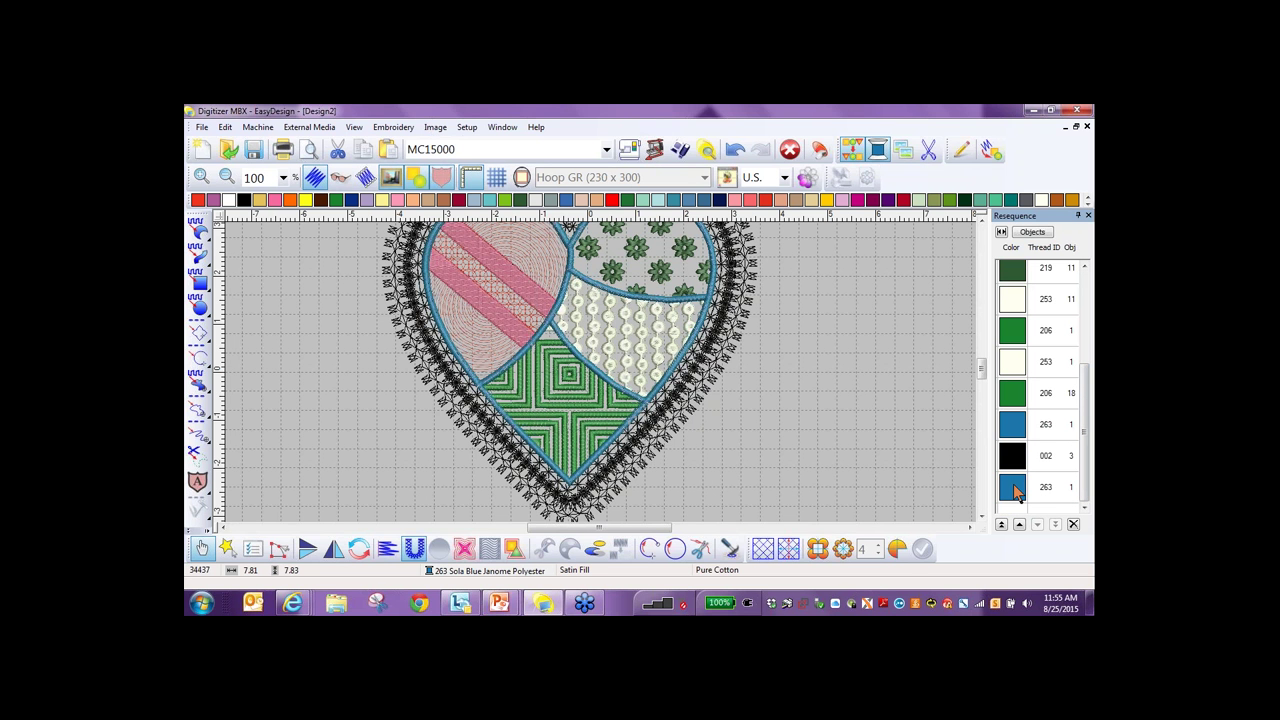
pyautogui.click(1014, 489)
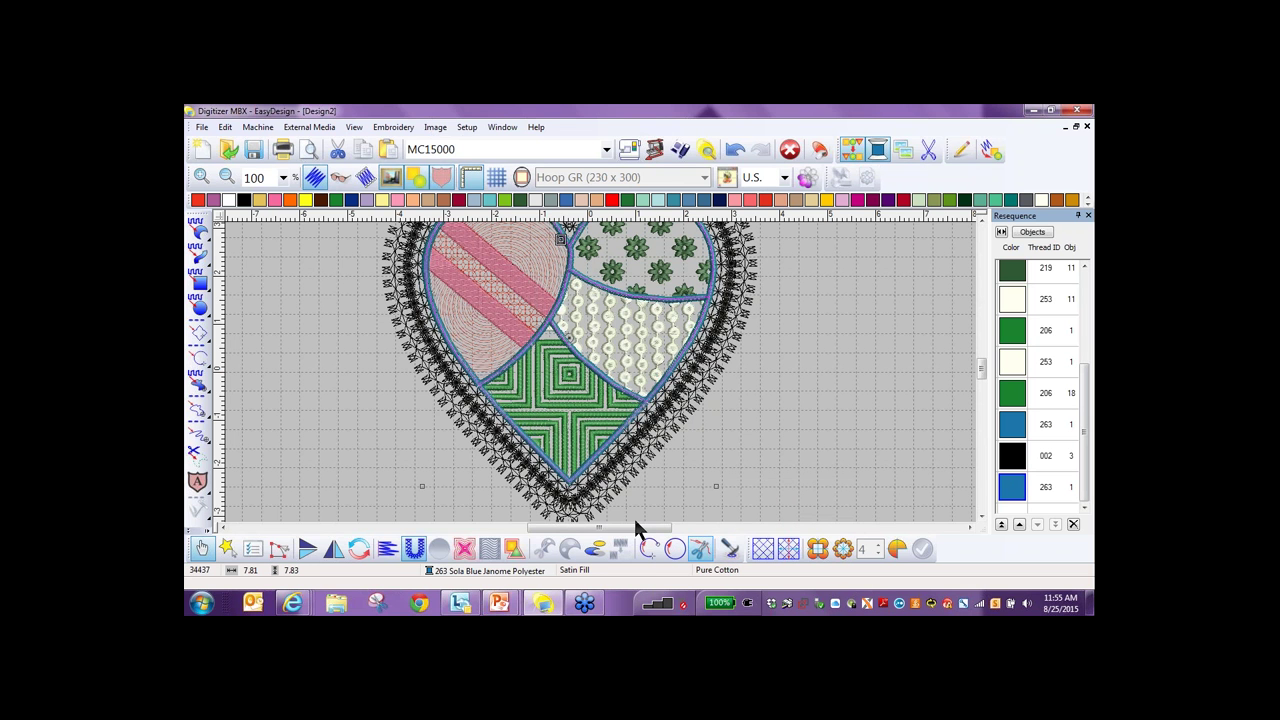
pyautogui.click(731, 548)
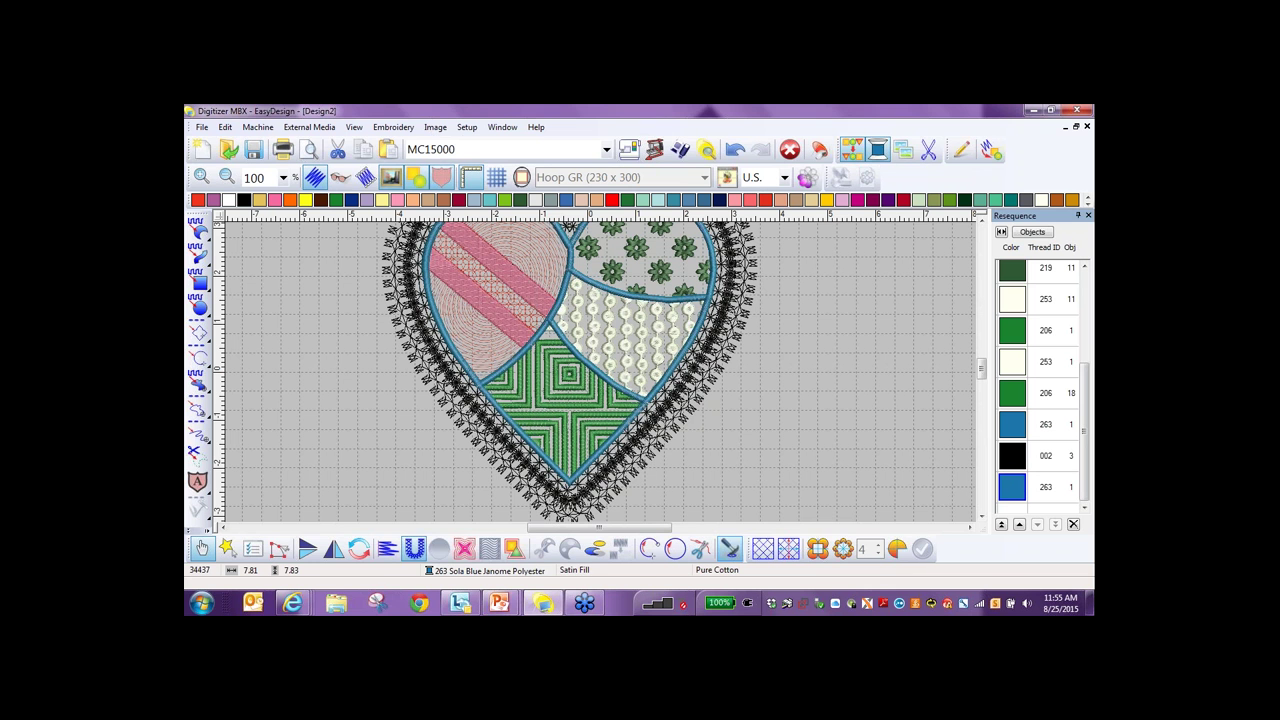
pyautogui.click(1005, 500)
pyautogui.click(1005, 498)
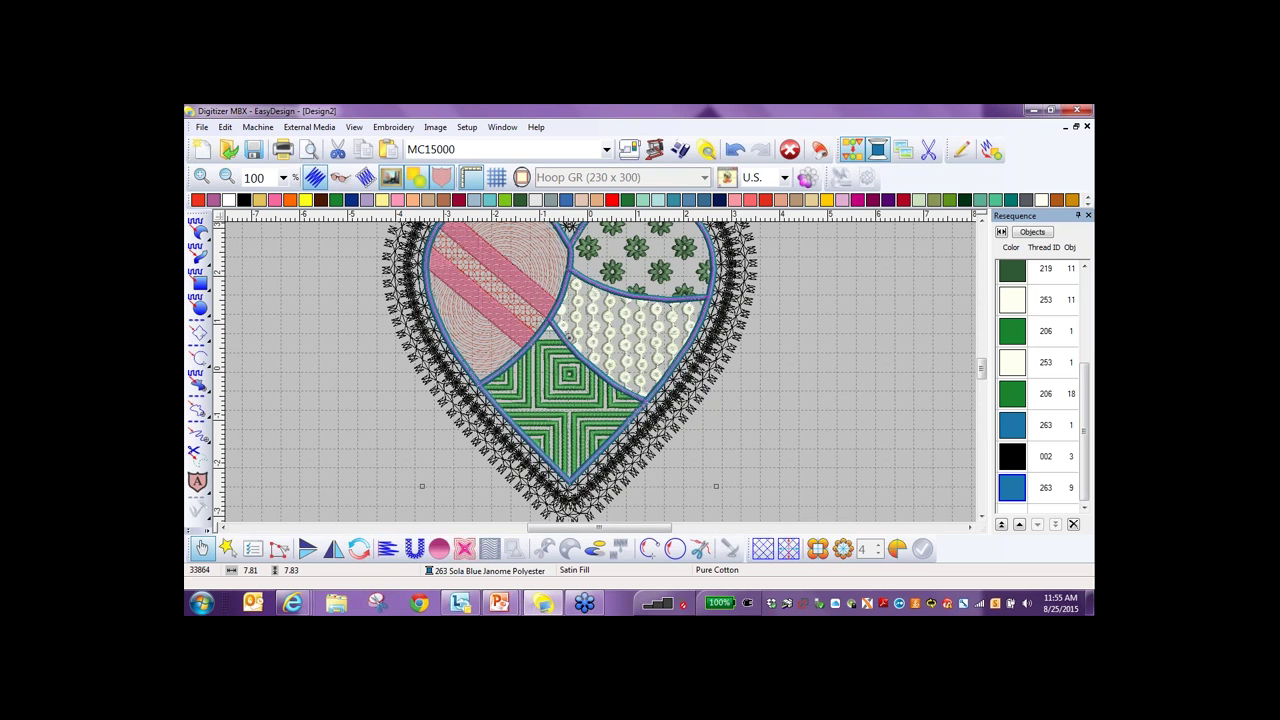
# Recolor the separated outline copy in 204 Yellow Janome Polyester and change it to a Motif Line with the EmbGallery pattern Motif21.
pyautogui.click(306, 200)
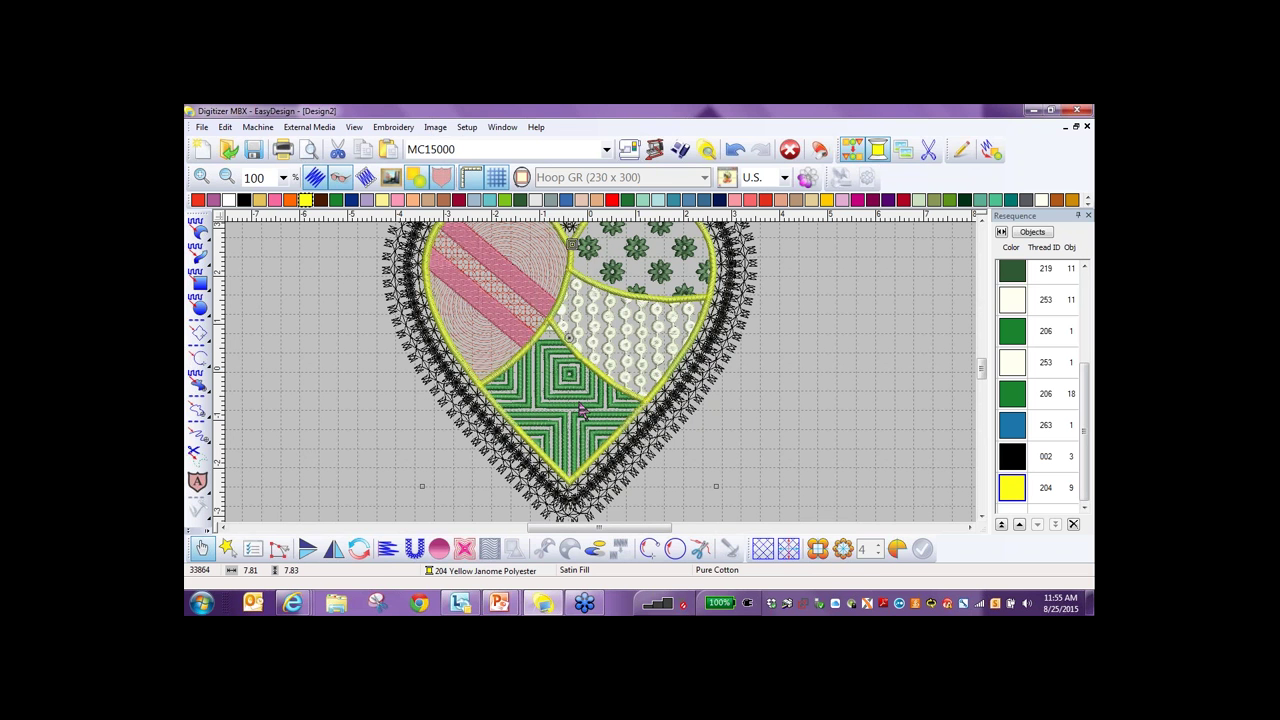
pyautogui.doubleClick(549, 333)
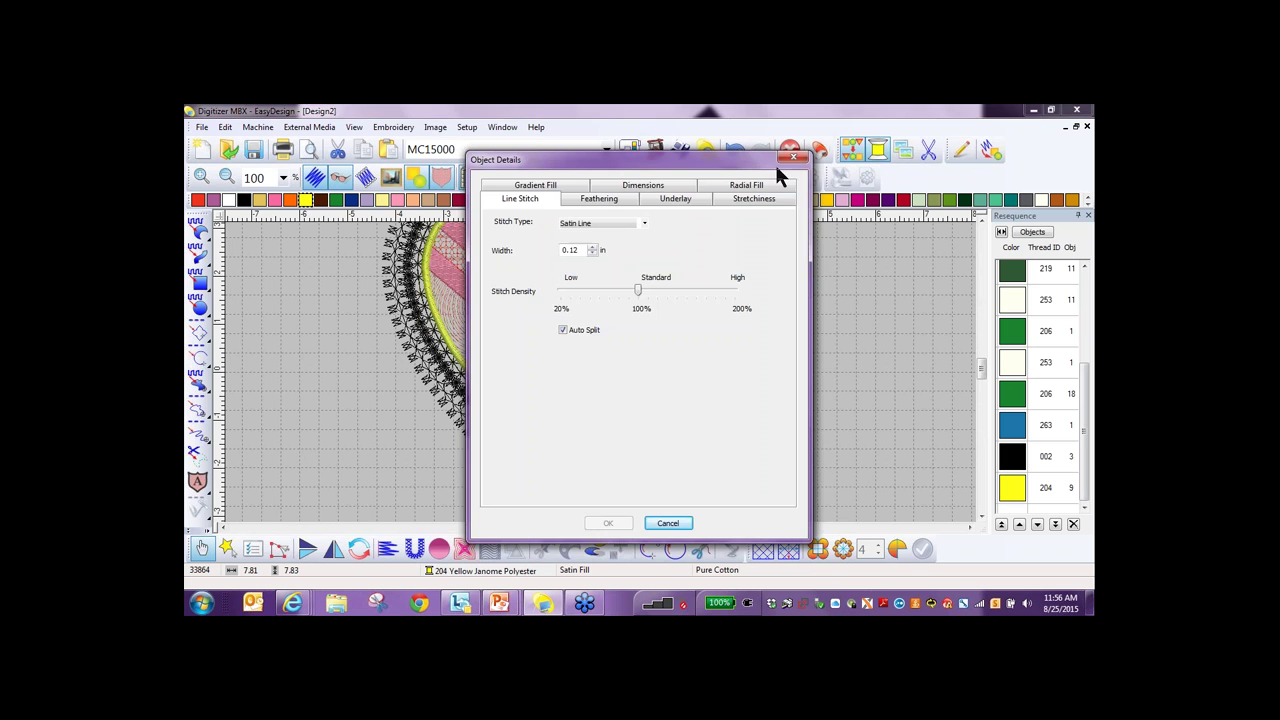
pyautogui.click(790, 160)
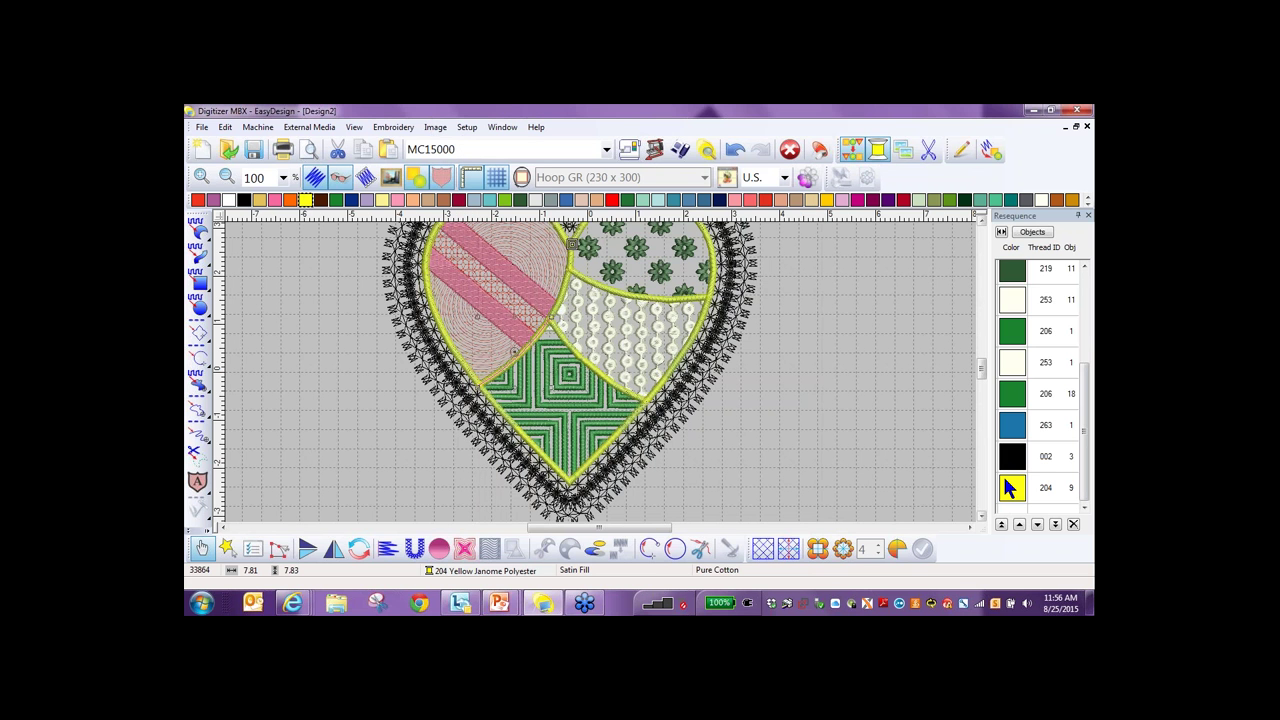
pyautogui.click(1010, 484)
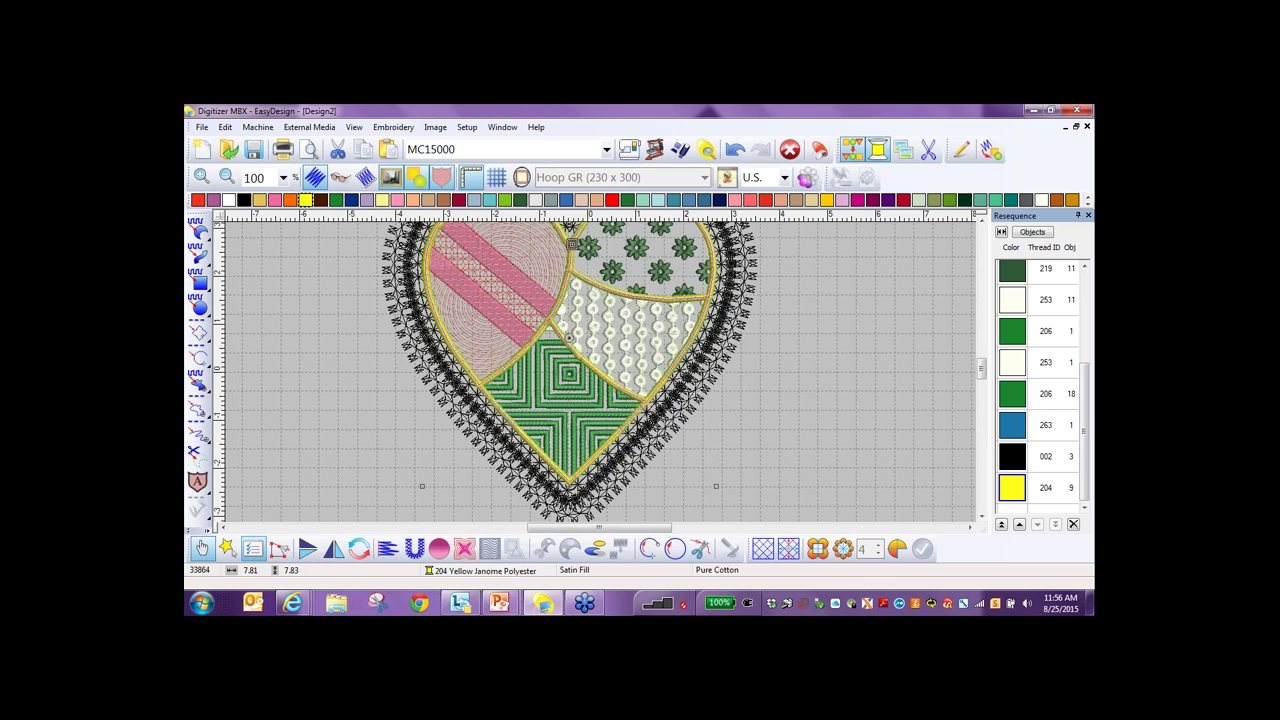
pyautogui.click(253, 549)
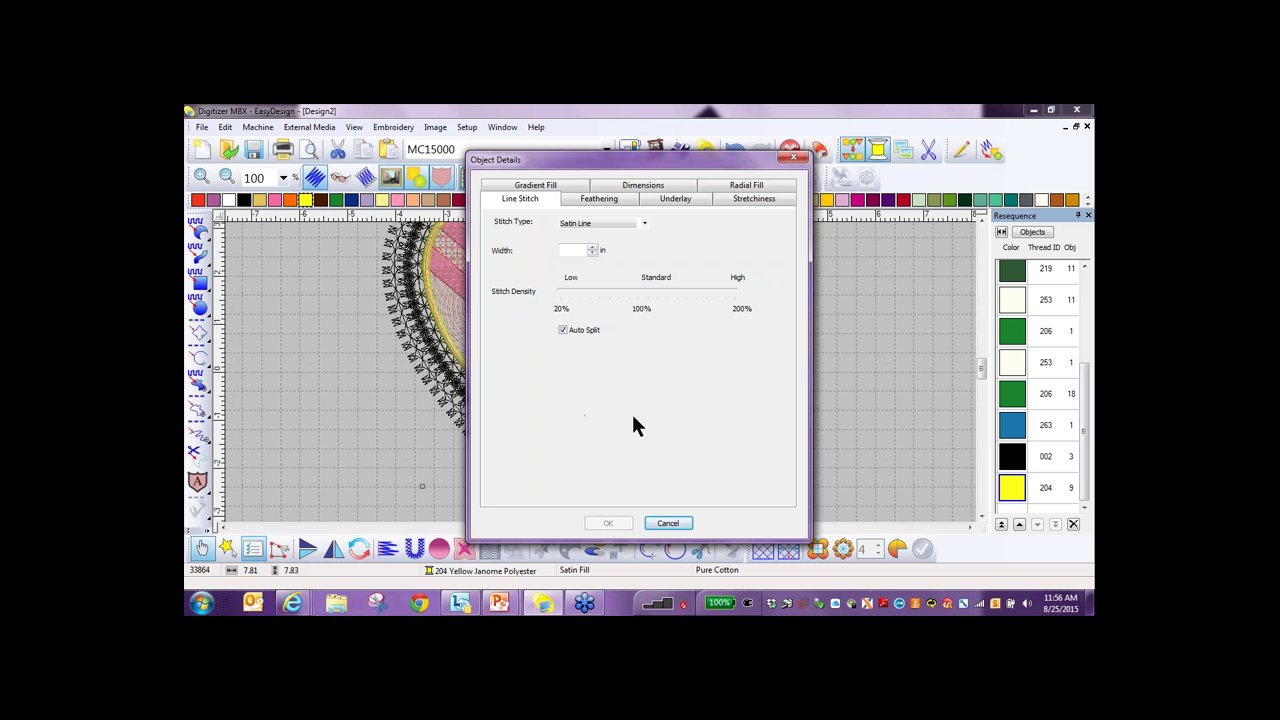
pyautogui.click(643, 224)
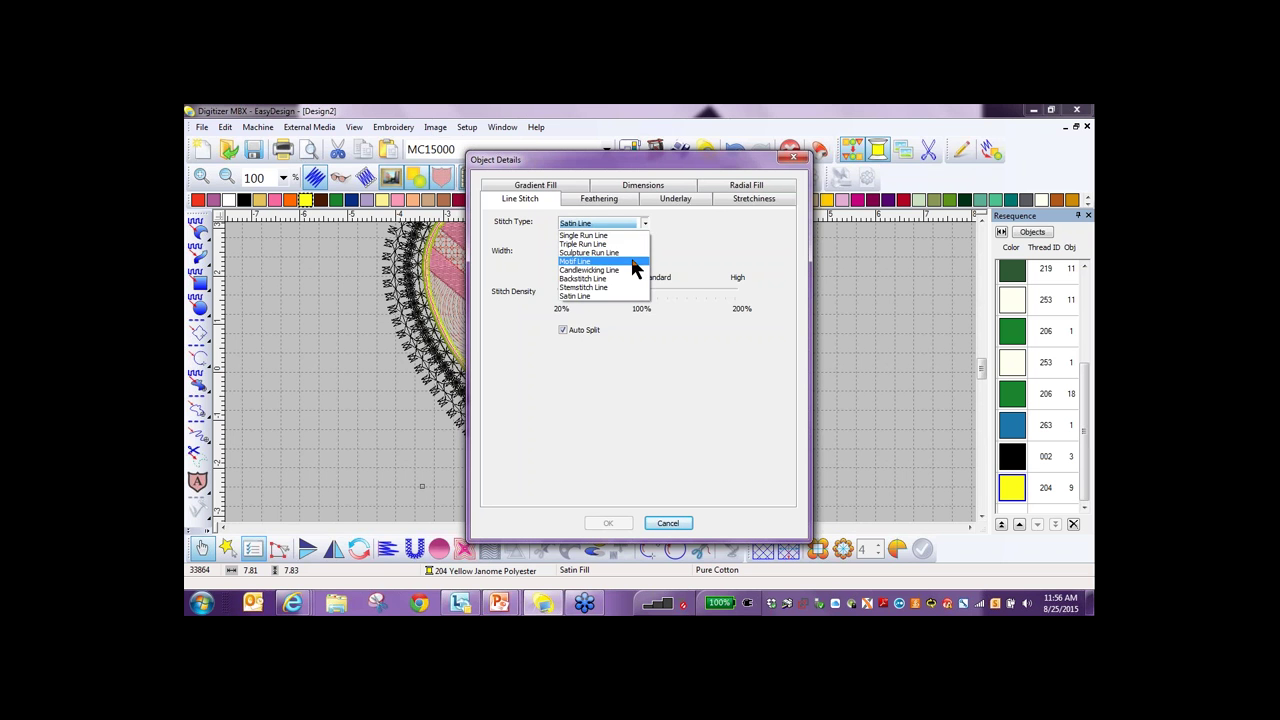
pyautogui.click(632, 264)
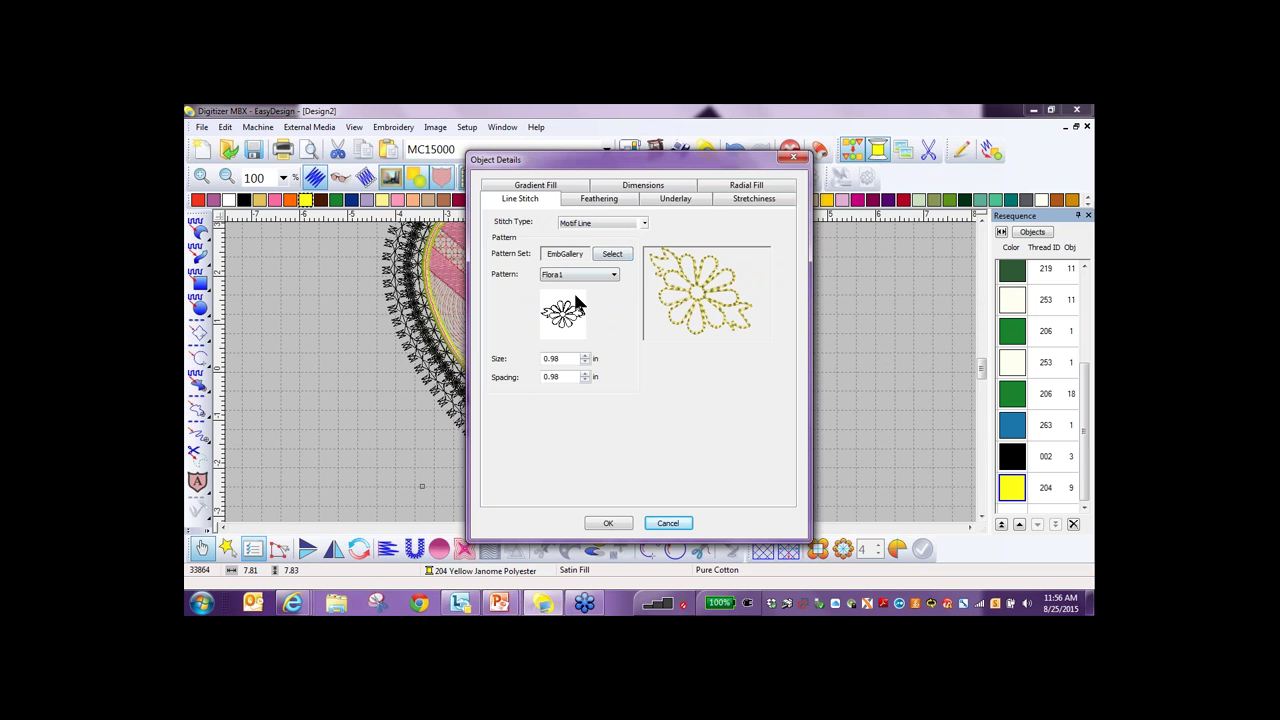
pyautogui.click(613, 275)
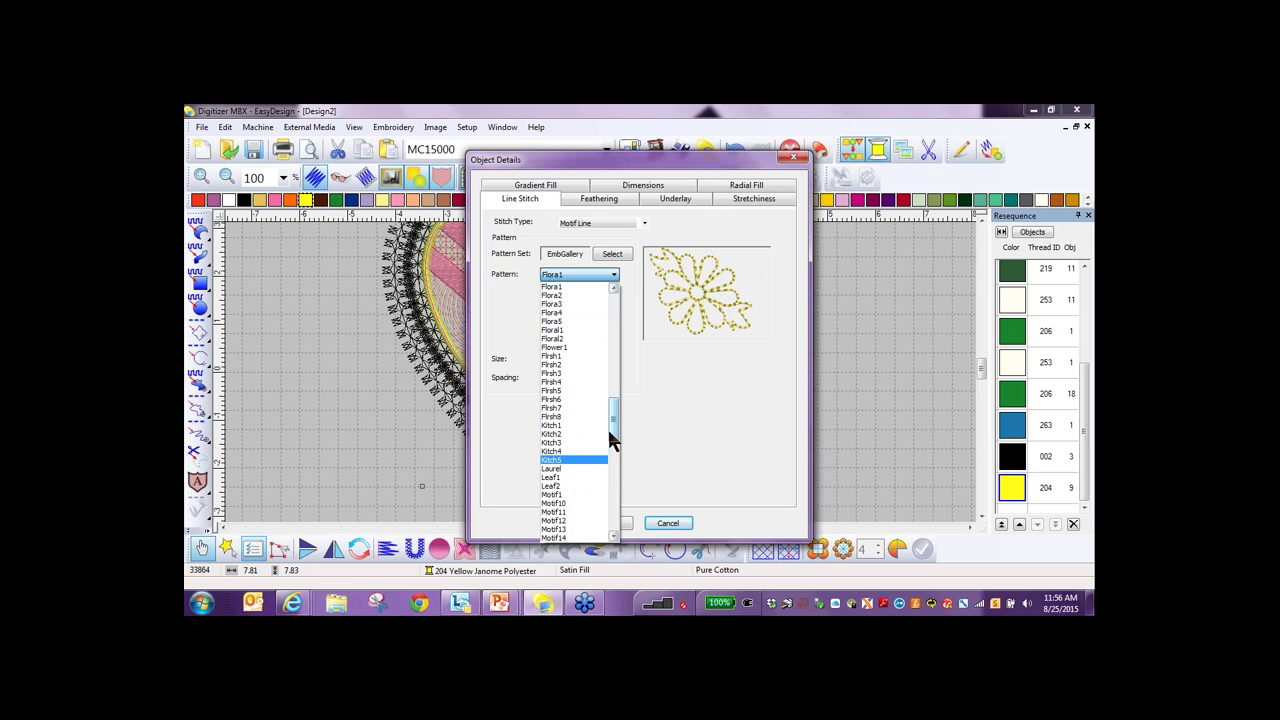
pyautogui.scroll(-1, 607, 426)
pyautogui.scroll(-2, 610, 440)
pyautogui.click(576, 451)
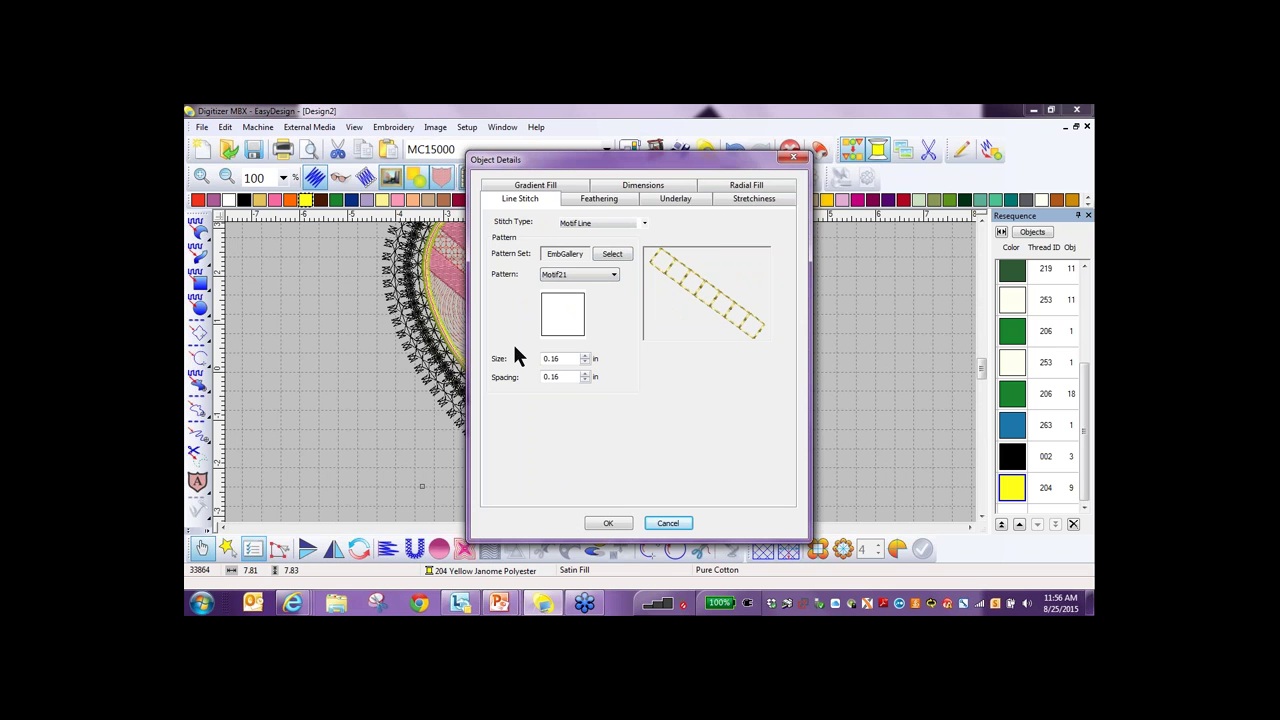
pyautogui.click(610, 527)
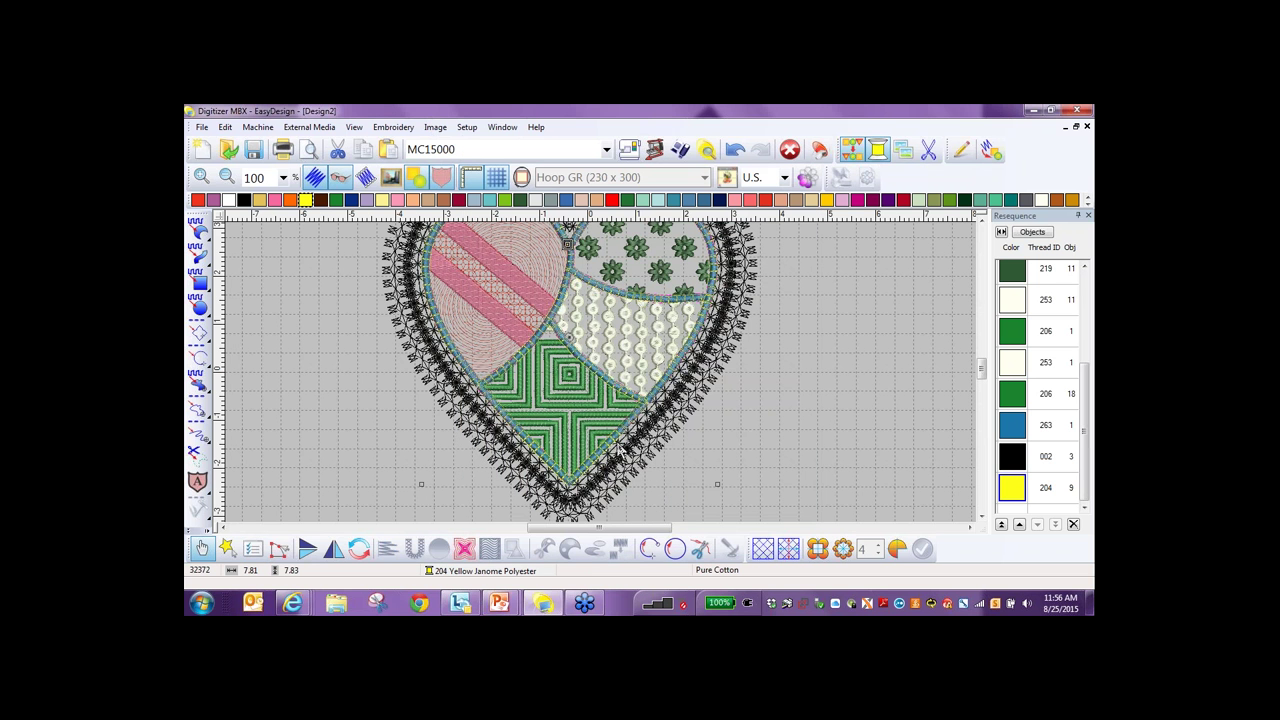
# Examine the yellow motif stitching over the blue satin outline, up close and across the whole heart.
pyautogui.scroll(2, 618, 448)
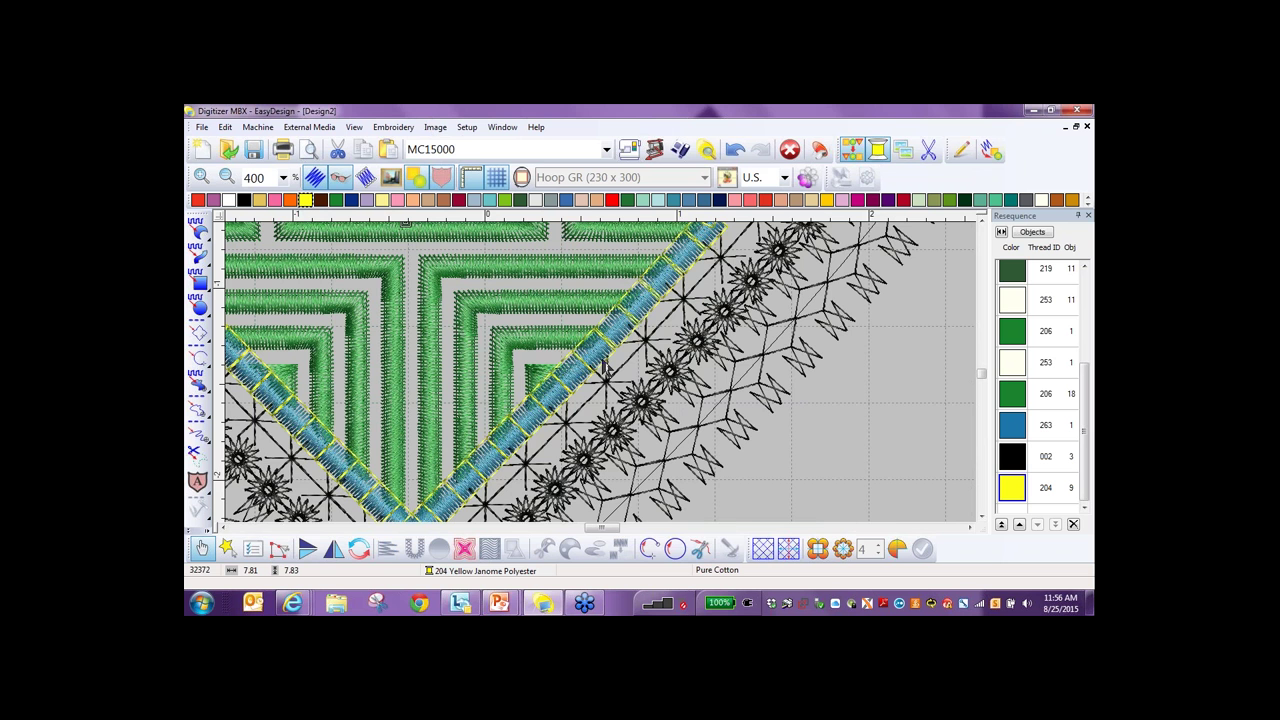
pyautogui.scroll(-1, 604, 380)
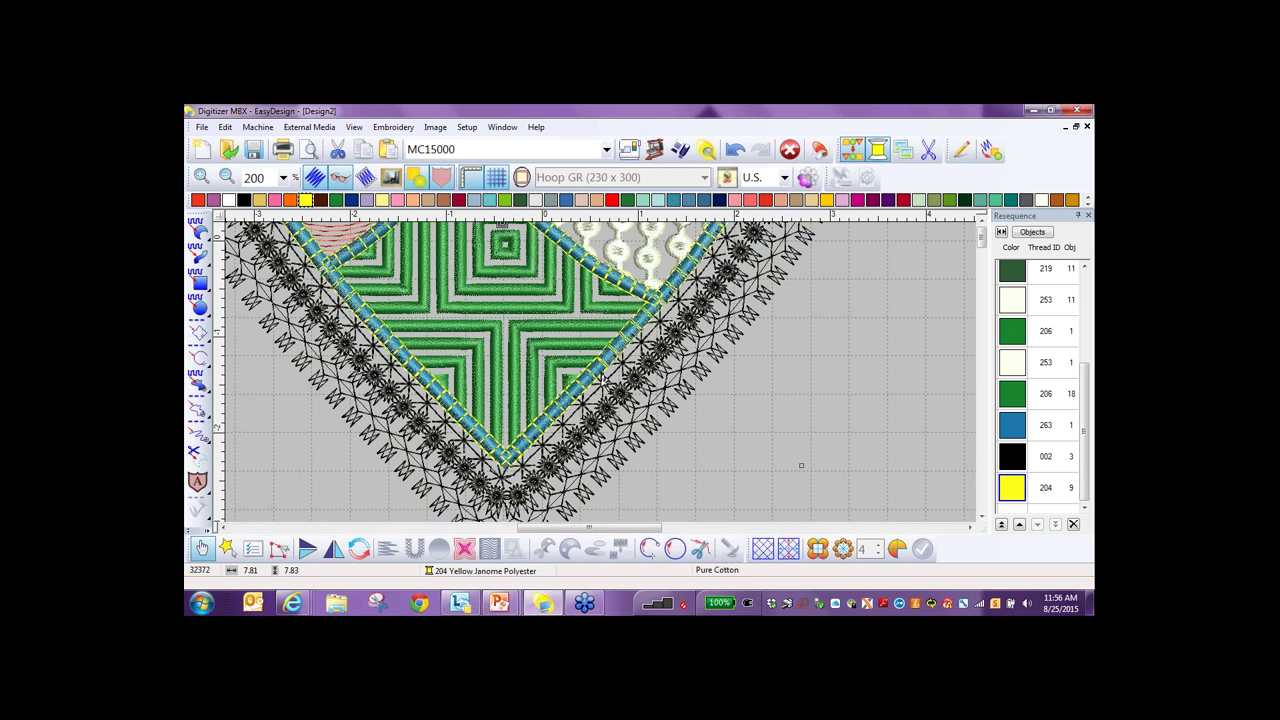
pyautogui.scroll(-1, 660, 355)
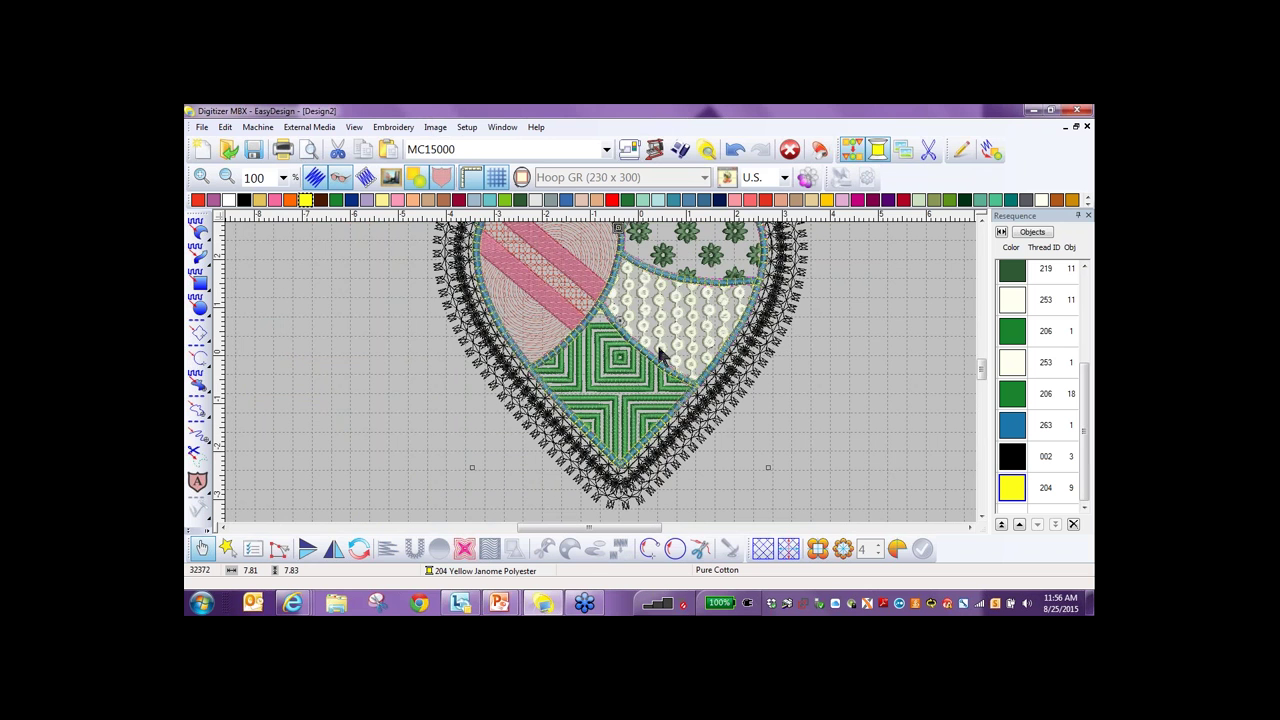
pyautogui.scroll(1, 660, 355)
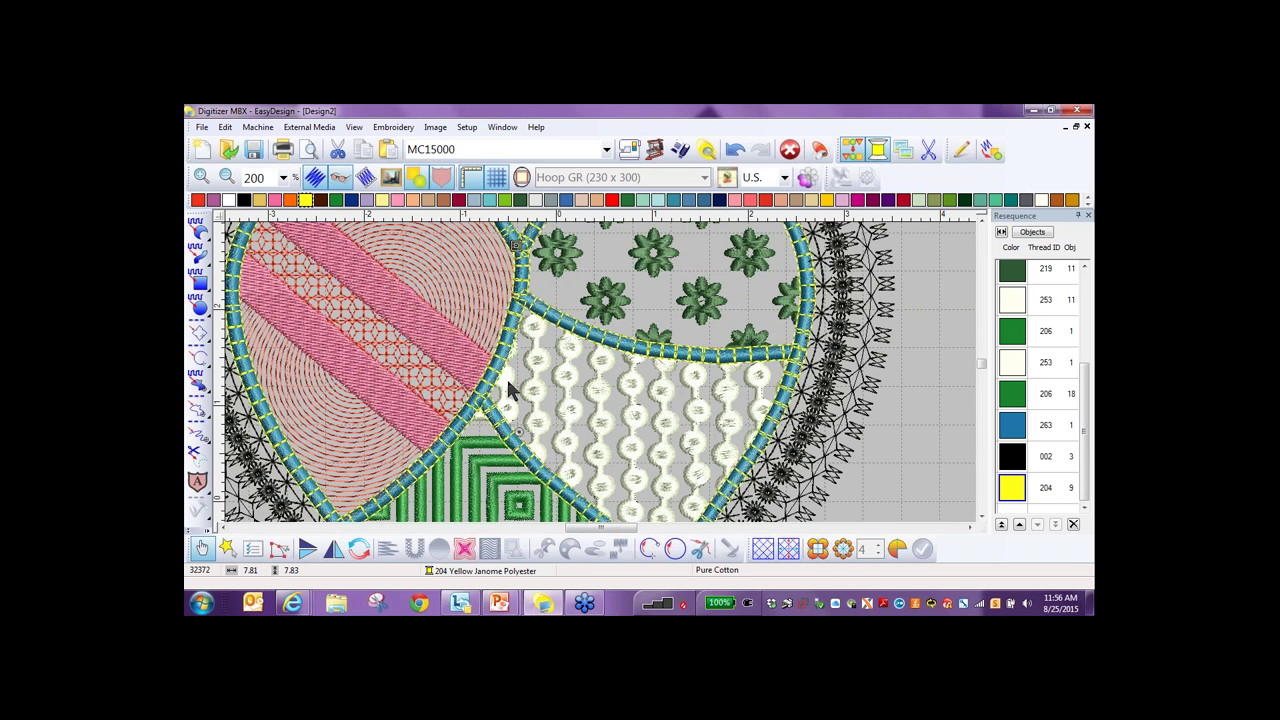
pyautogui.scroll(-1, 506, 376)
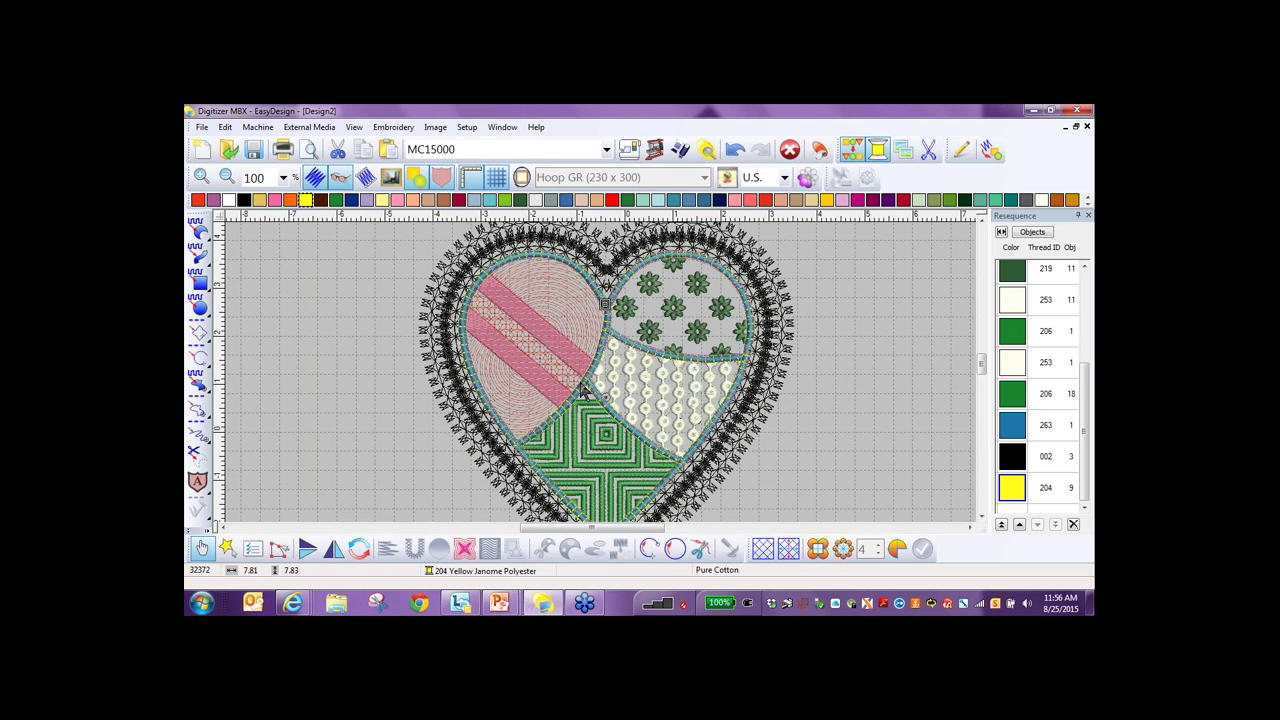
pyautogui.scroll(1, 583, 389)
pyautogui.scroll(-2, 603, 382)
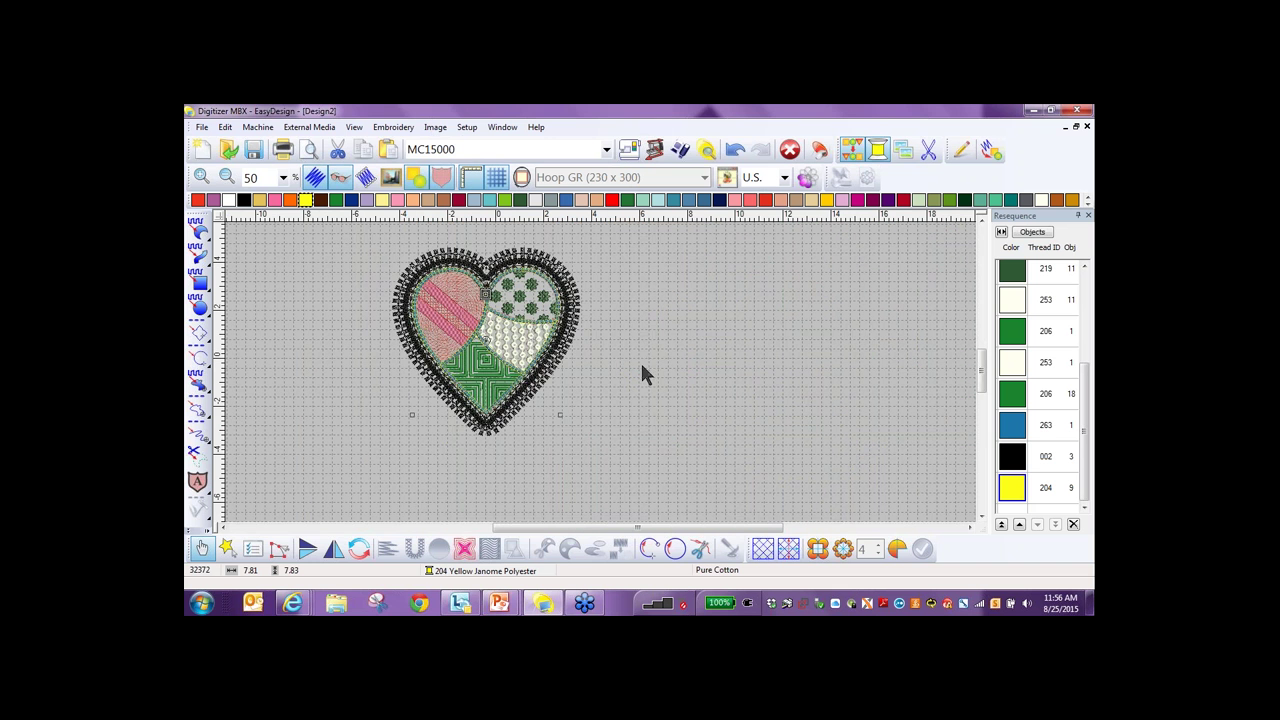
# Move the blue 263 outline one place later in the stitching sequence, after the black 002 outlines.
pyautogui.click(1013, 428)
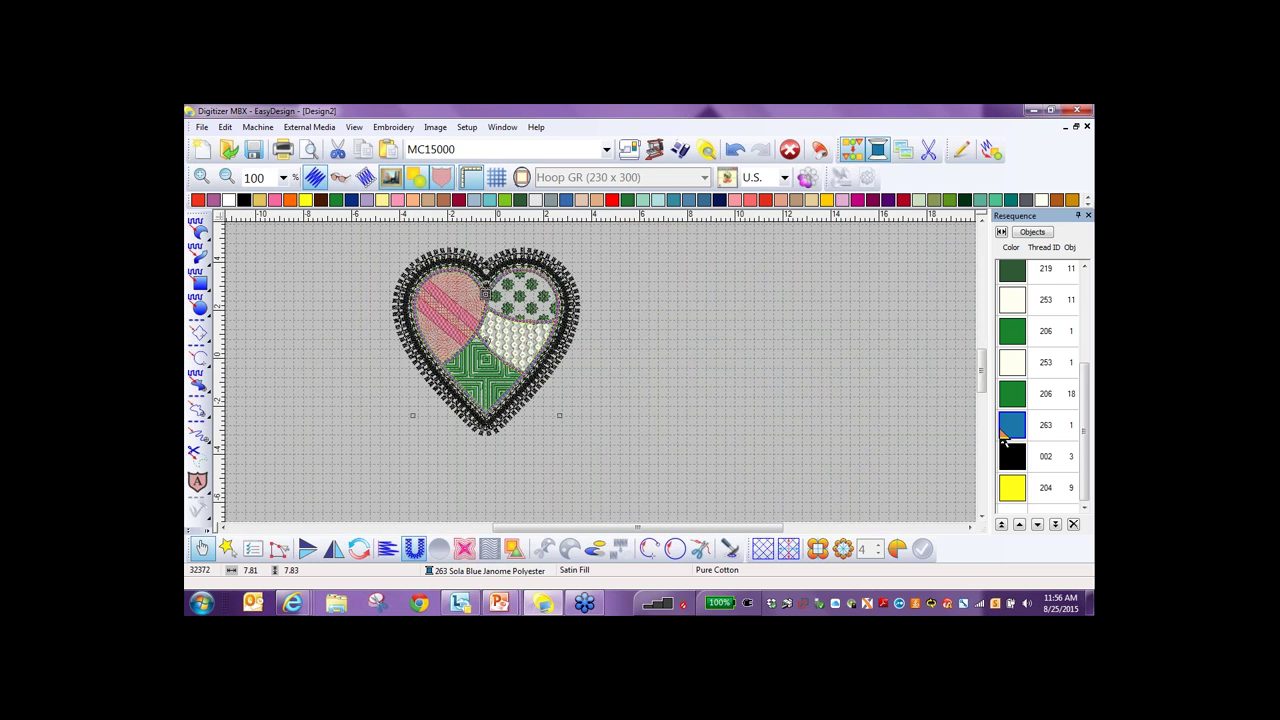
pyautogui.click(1037, 525)
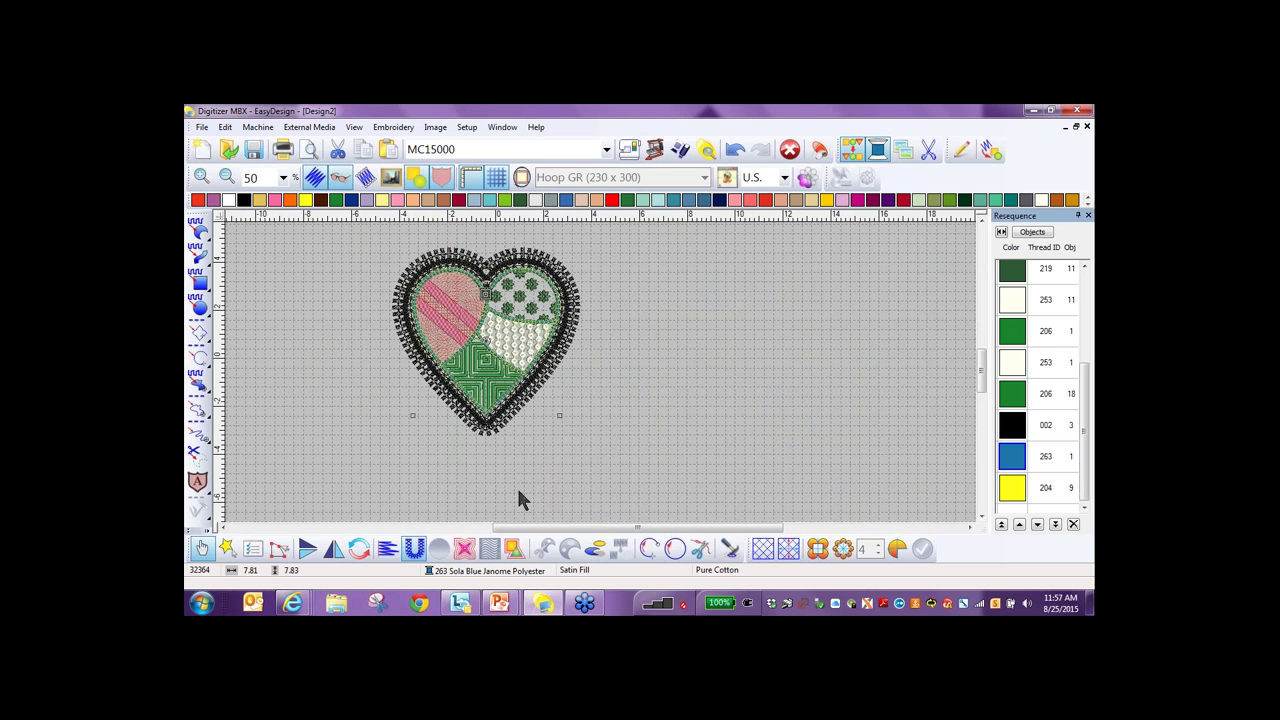
# Surround the heart with Stipple ambience quilting in a 9.000 in square block, 0.200 in line spacing, using 207 Janome Polyester.
pyautogui.click(467, 549)
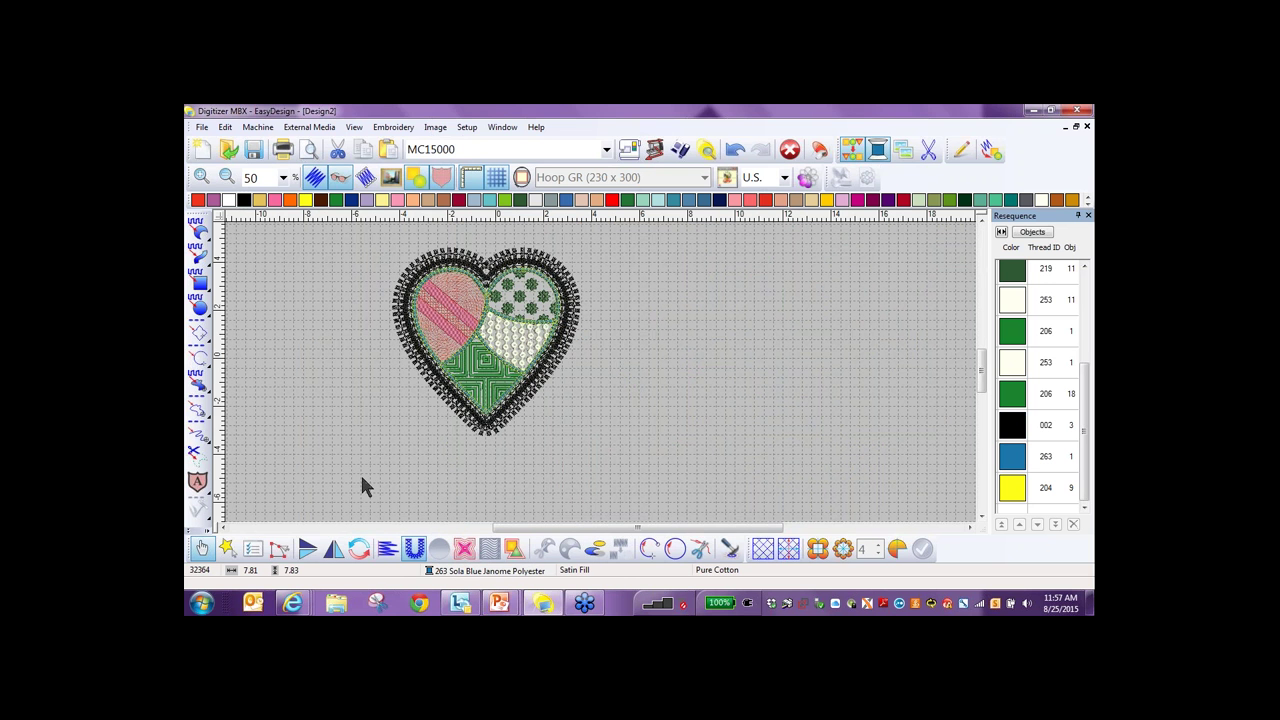
pyautogui.click(464, 549)
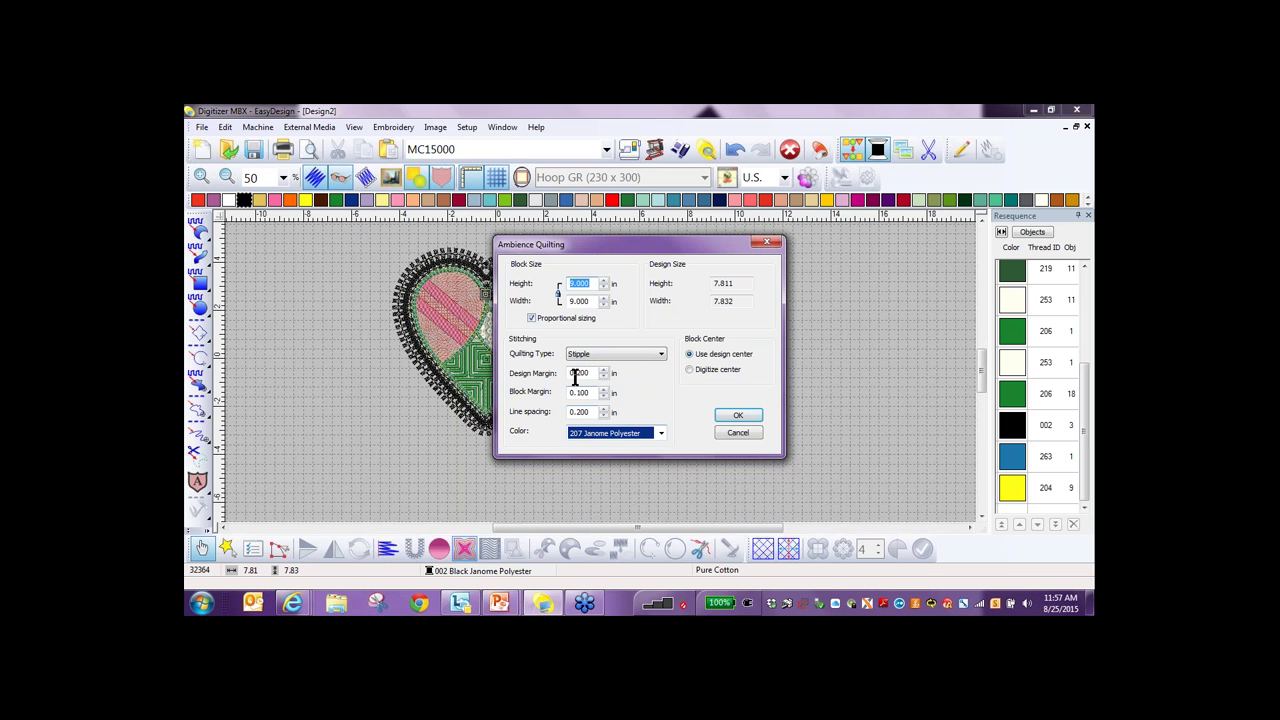
pyautogui.click(737, 417)
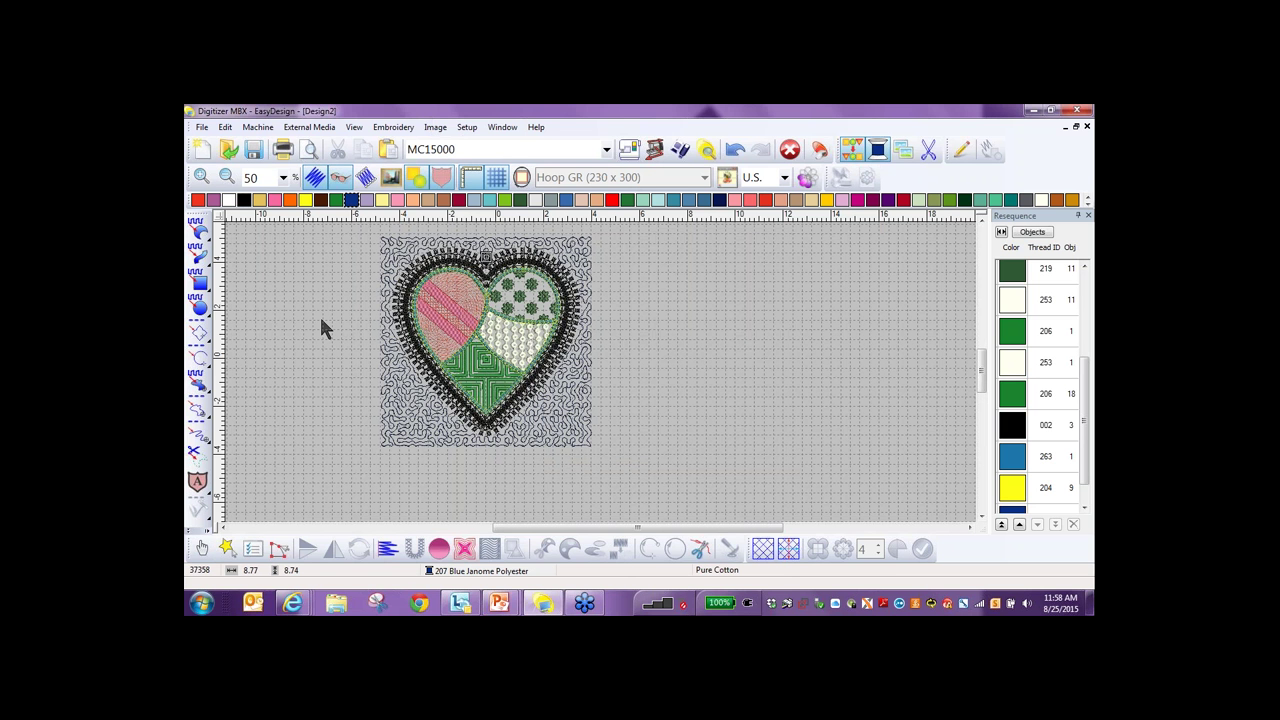
# Digitize a Weave Fill rectangle about 8.83 in square over the quilting block in 207 Blue Janome Polyester, and select it.
pyautogui.click(199, 285)
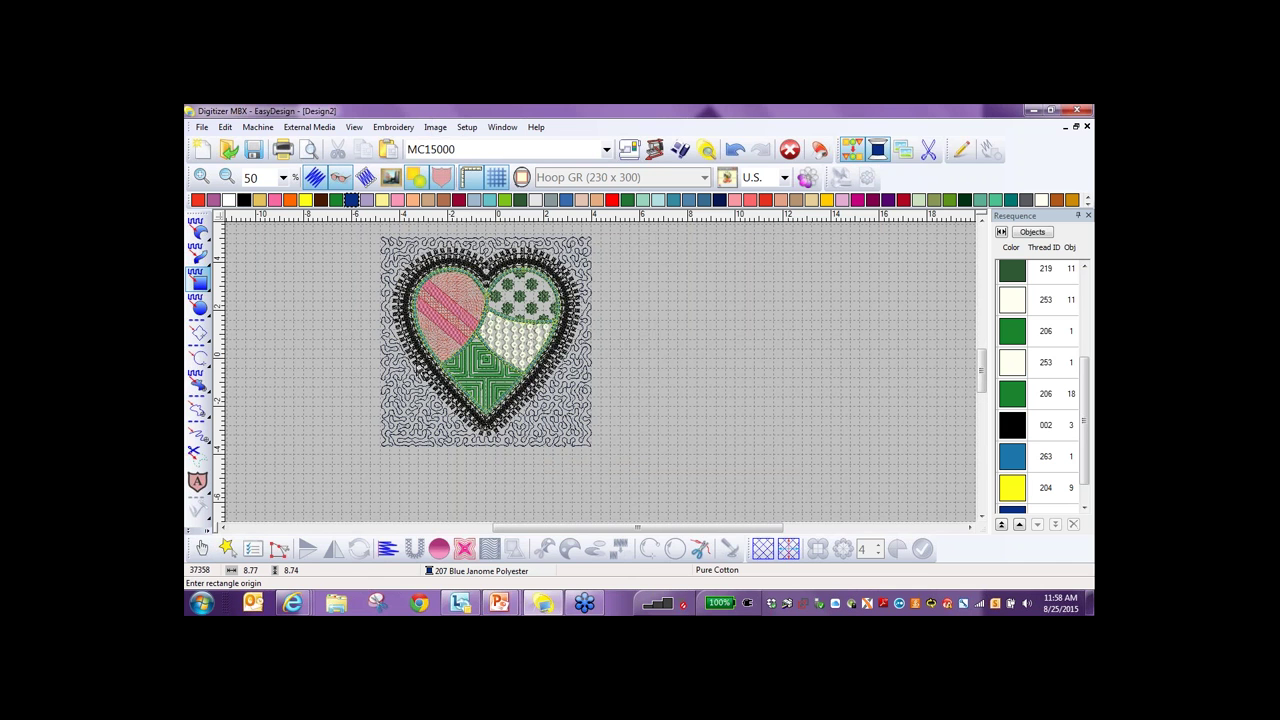
pyautogui.click(382, 244)
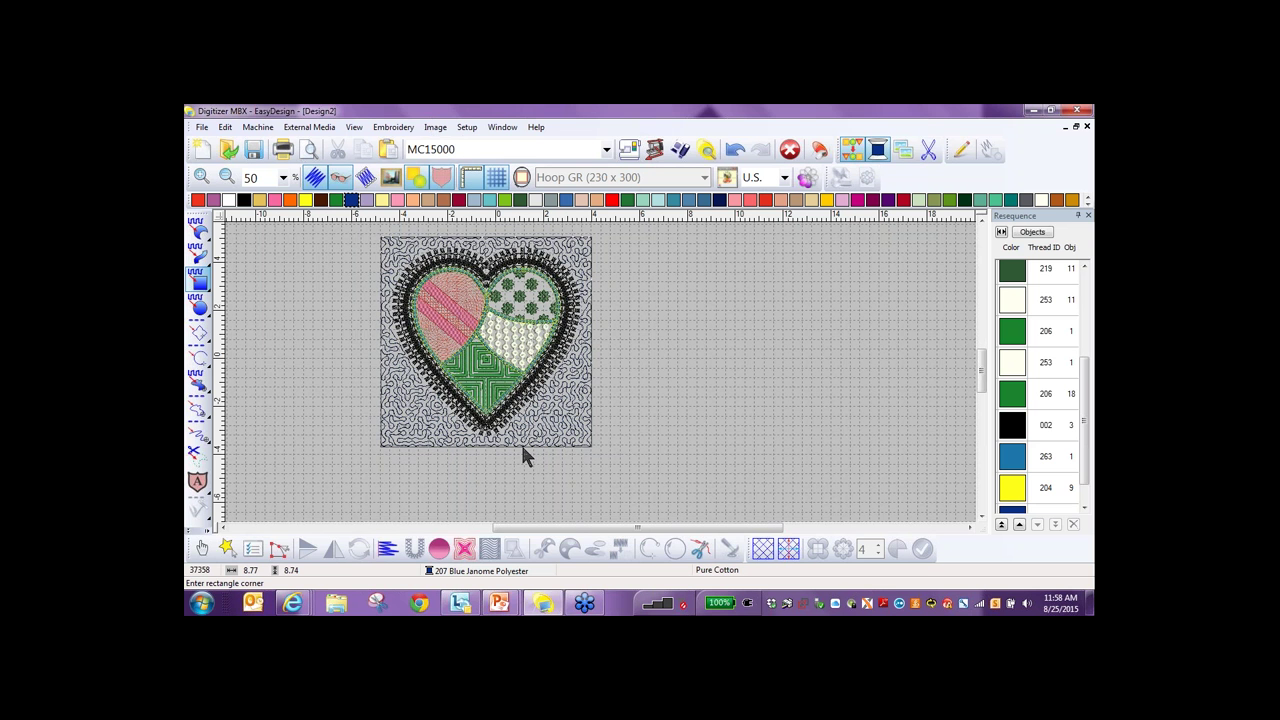
pyautogui.click(527, 456)
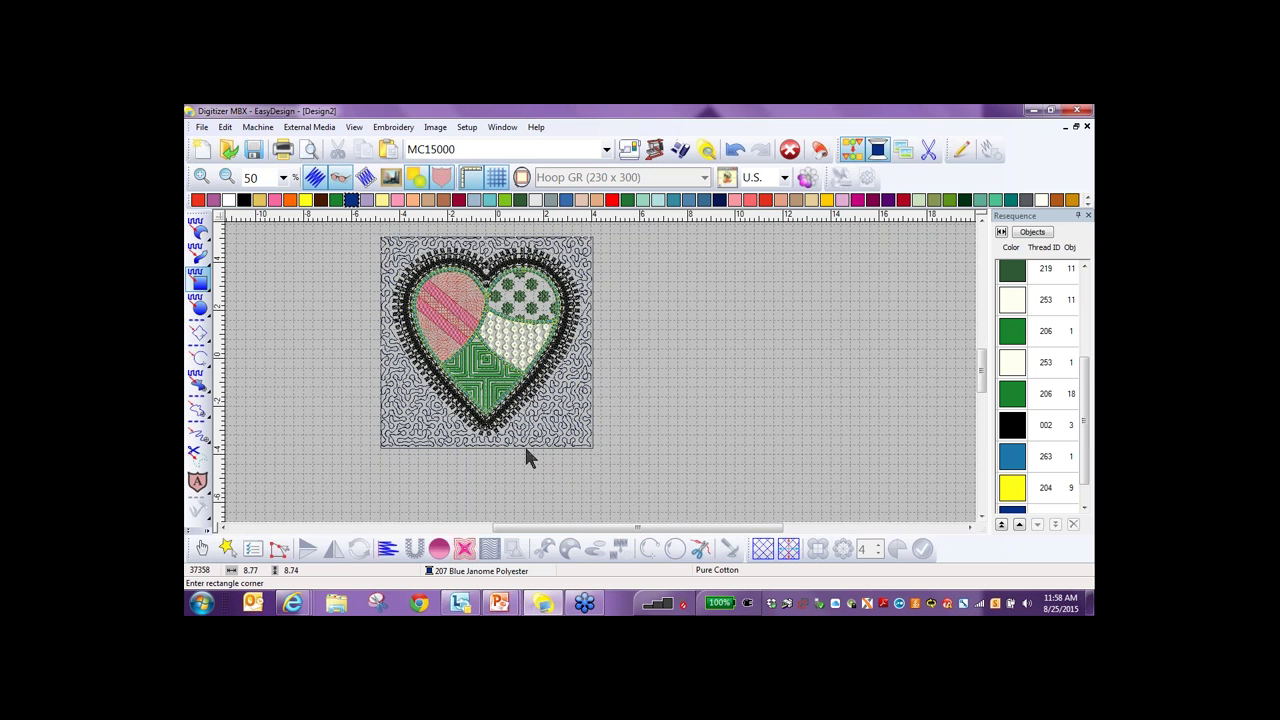
pyautogui.click(735, 152)
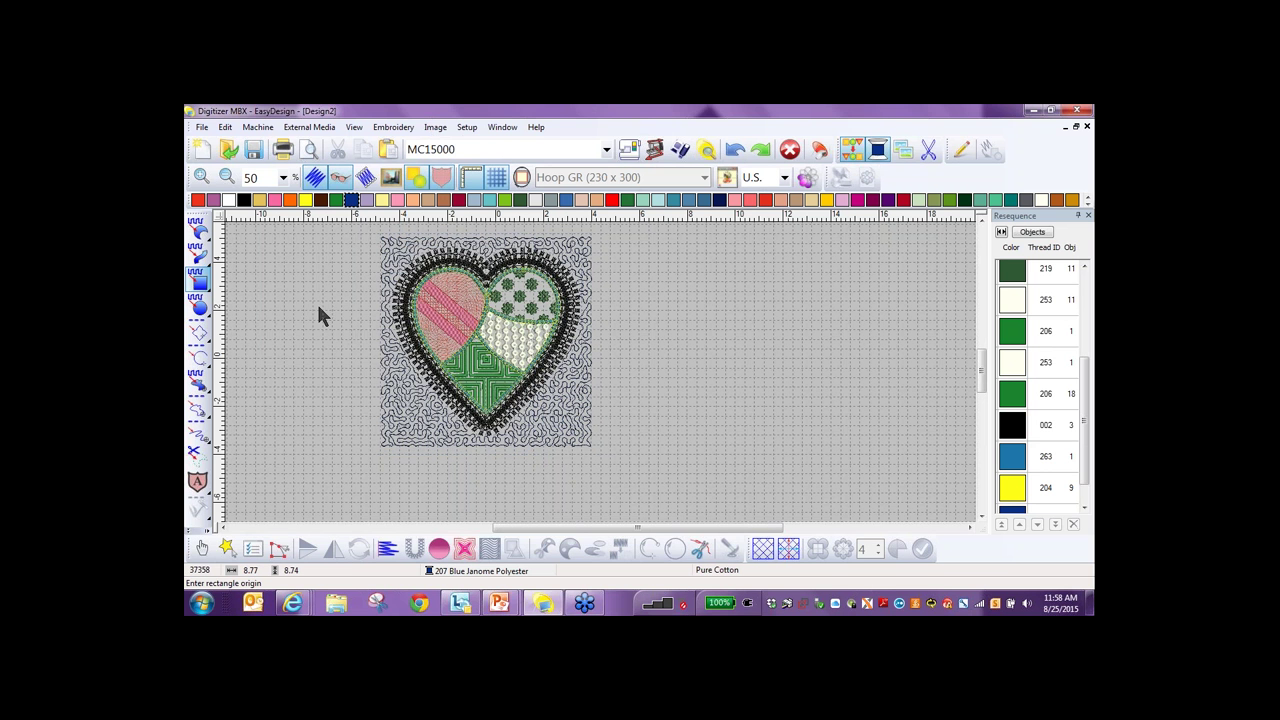
pyautogui.click(383, 246)
pyautogui.click(578, 450)
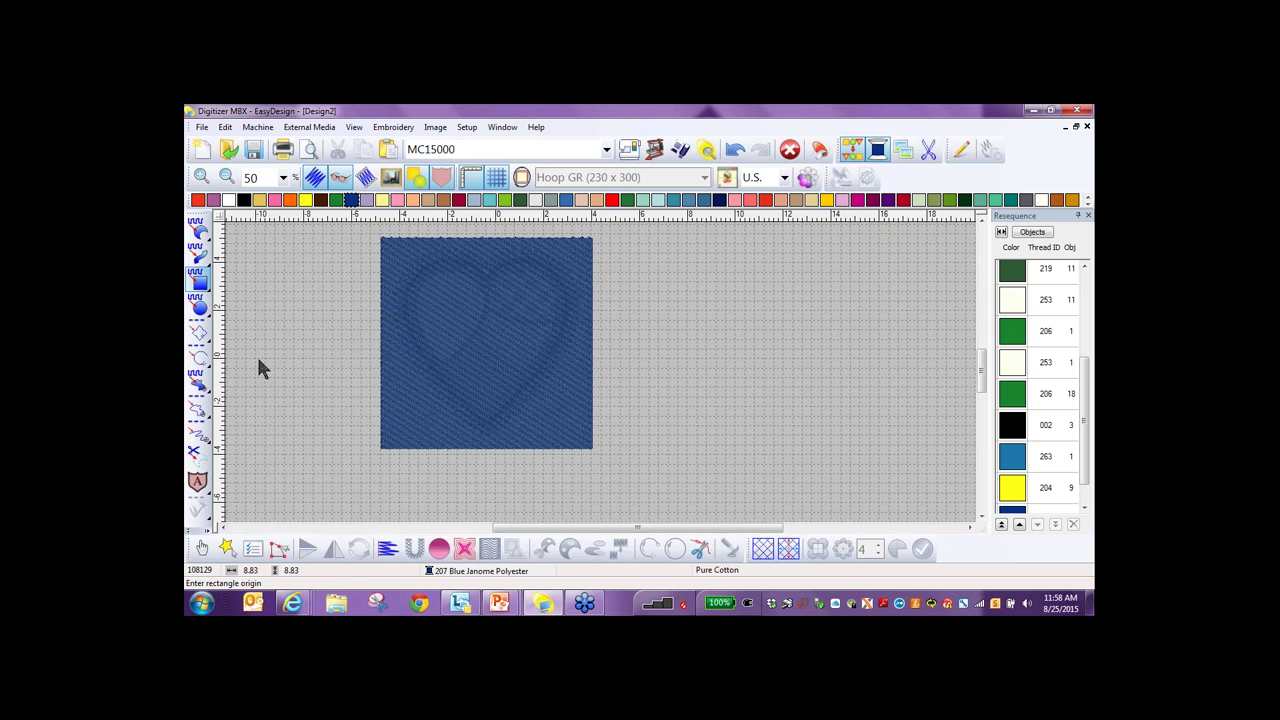
pyautogui.press('Escape')
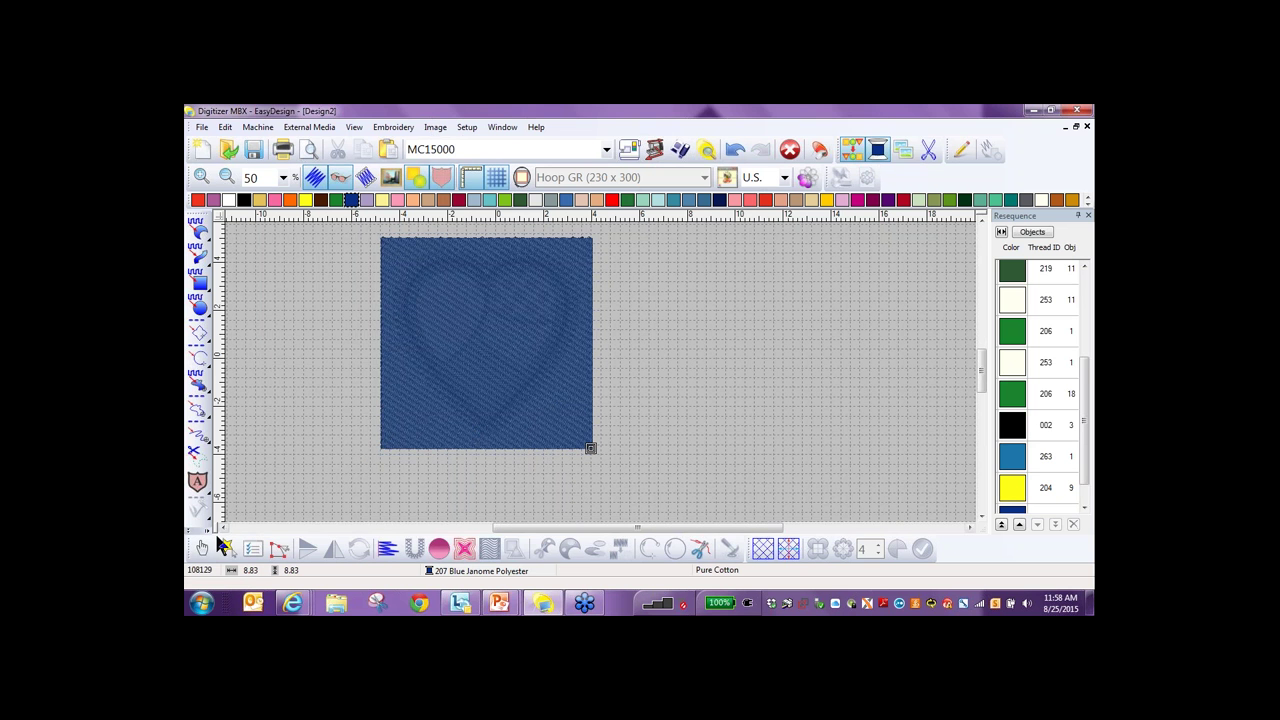
pyautogui.hotkey('ctrl', 'a')
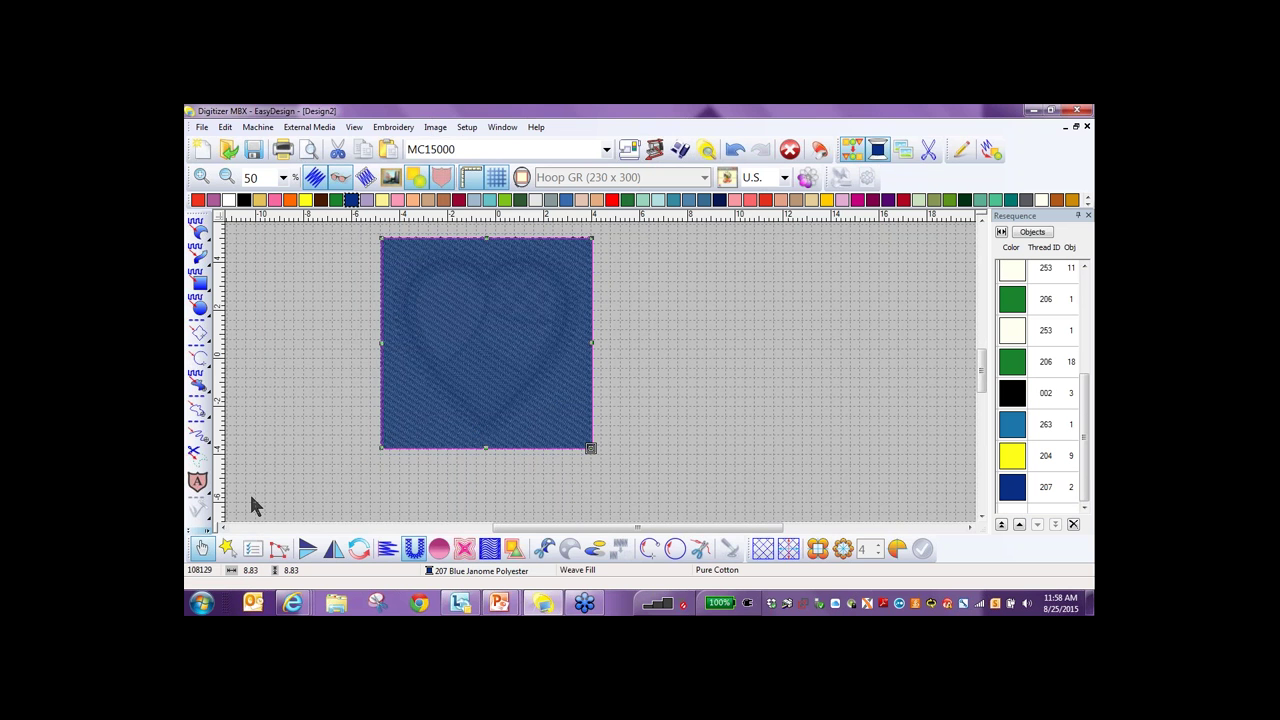
# Add a Single Run Line object outline in 215 Janome Polyester around the blue fill square, with offset outlines turned off.
pyautogui.click(513, 549)
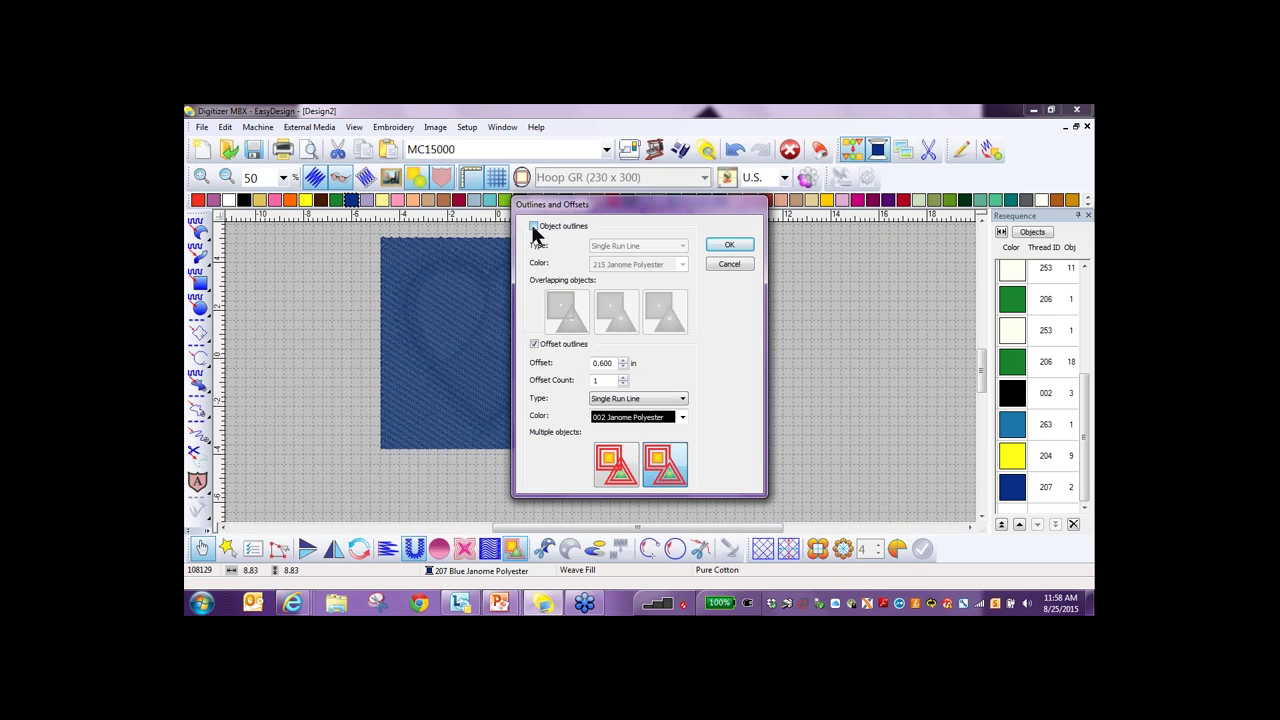
pyautogui.click(533, 226)
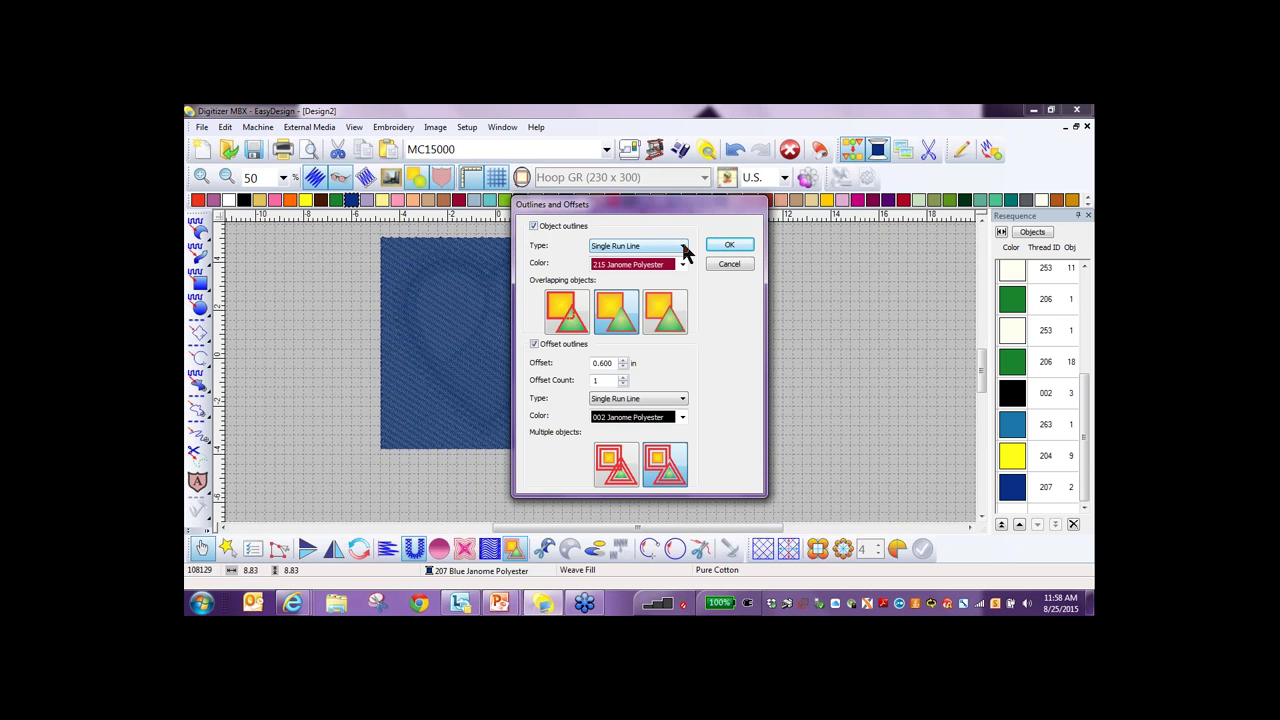
pyautogui.click(535, 344)
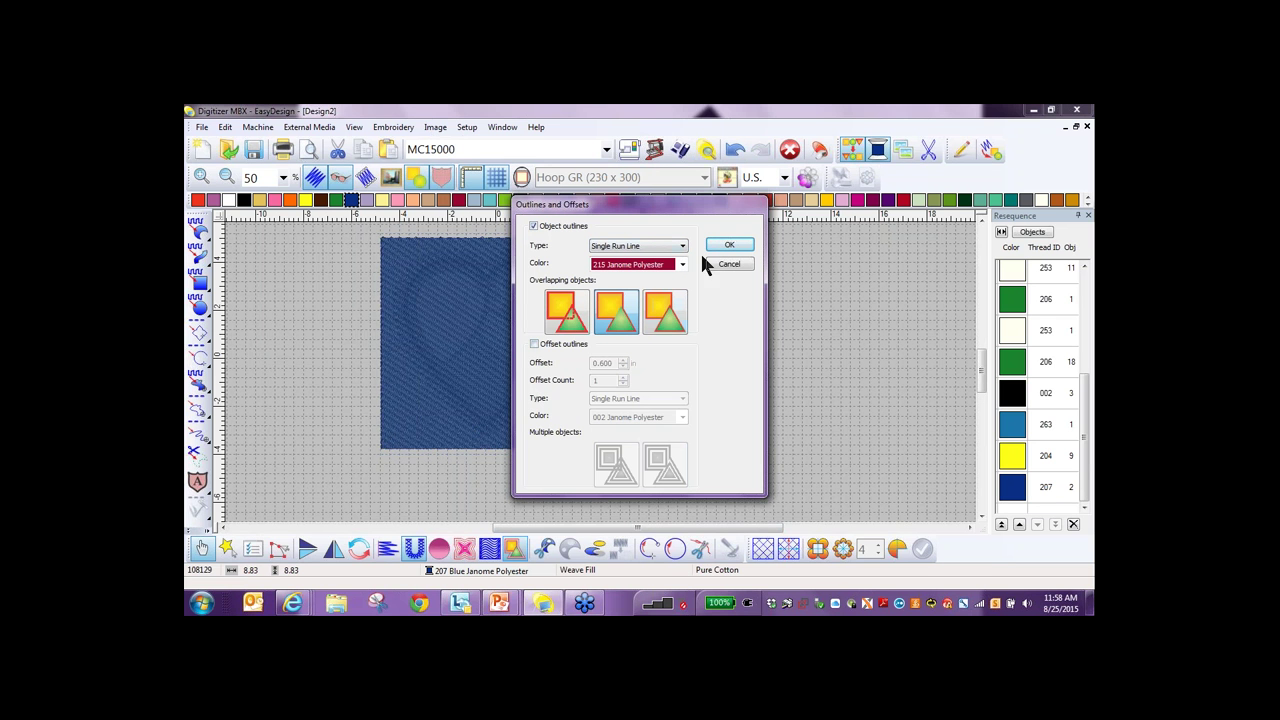
pyautogui.click(727, 247)
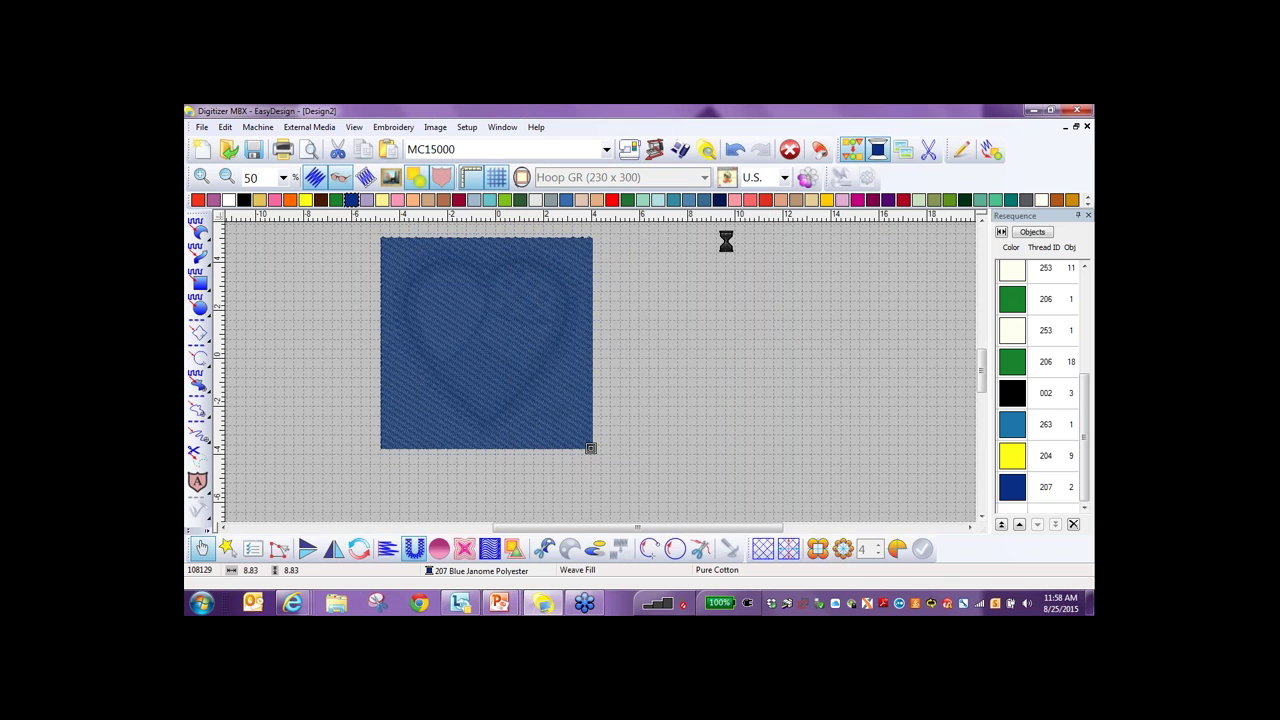
# Find the 207 Weave Fill square in the object-by-object stitching sequence and delete it.
pyautogui.click(537, 345)
pyautogui.scroll(-1, 1010, 420)
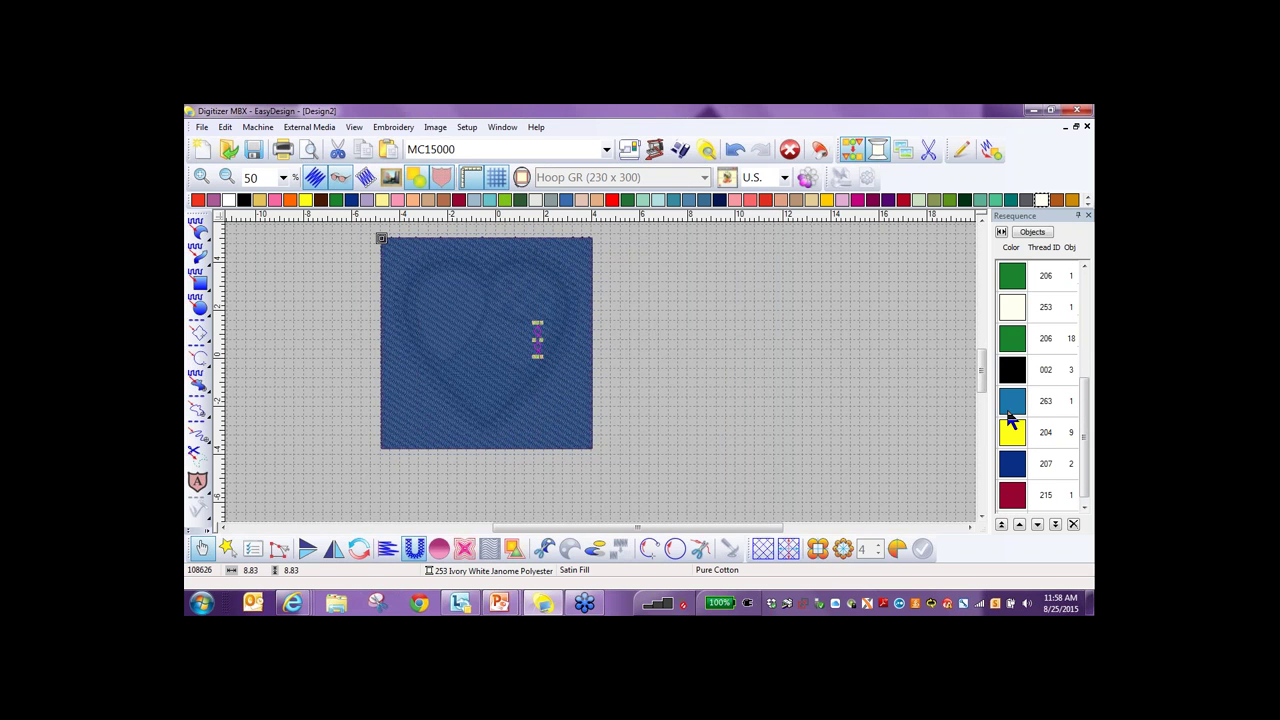
pyautogui.click(1032, 232)
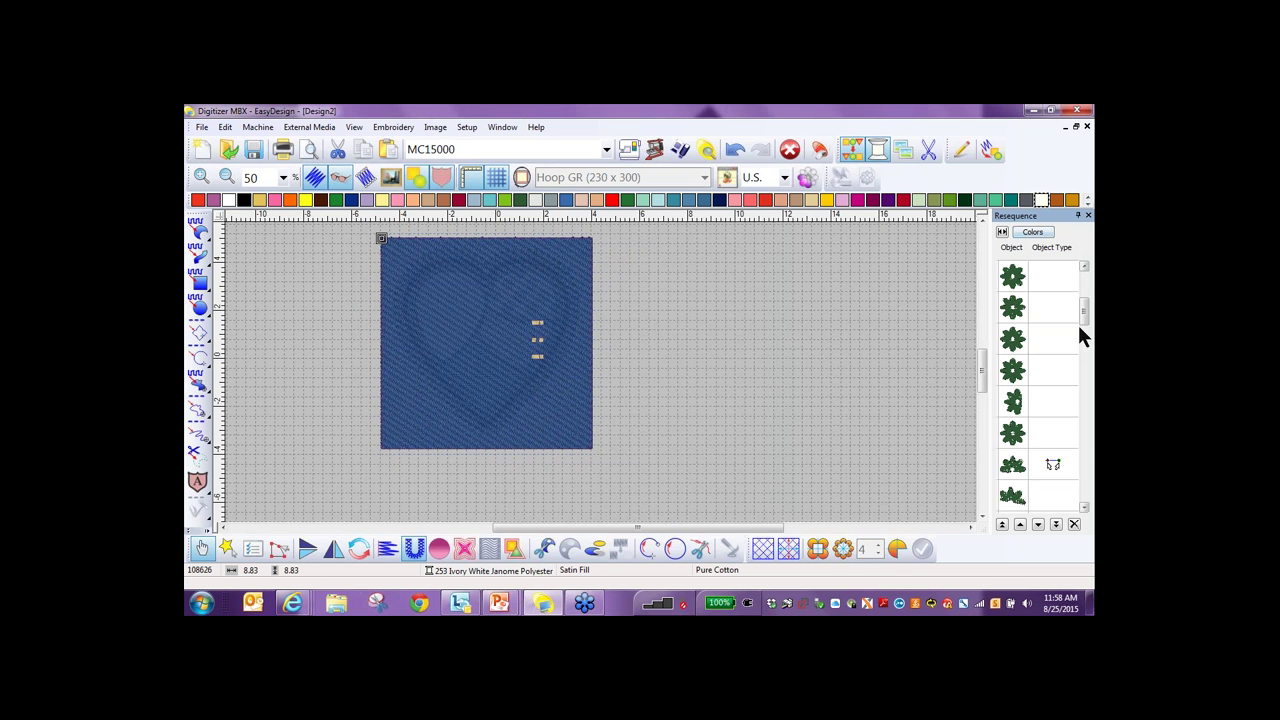
pyautogui.moveTo(1084, 312); pyautogui.dragTo(1086, 490)
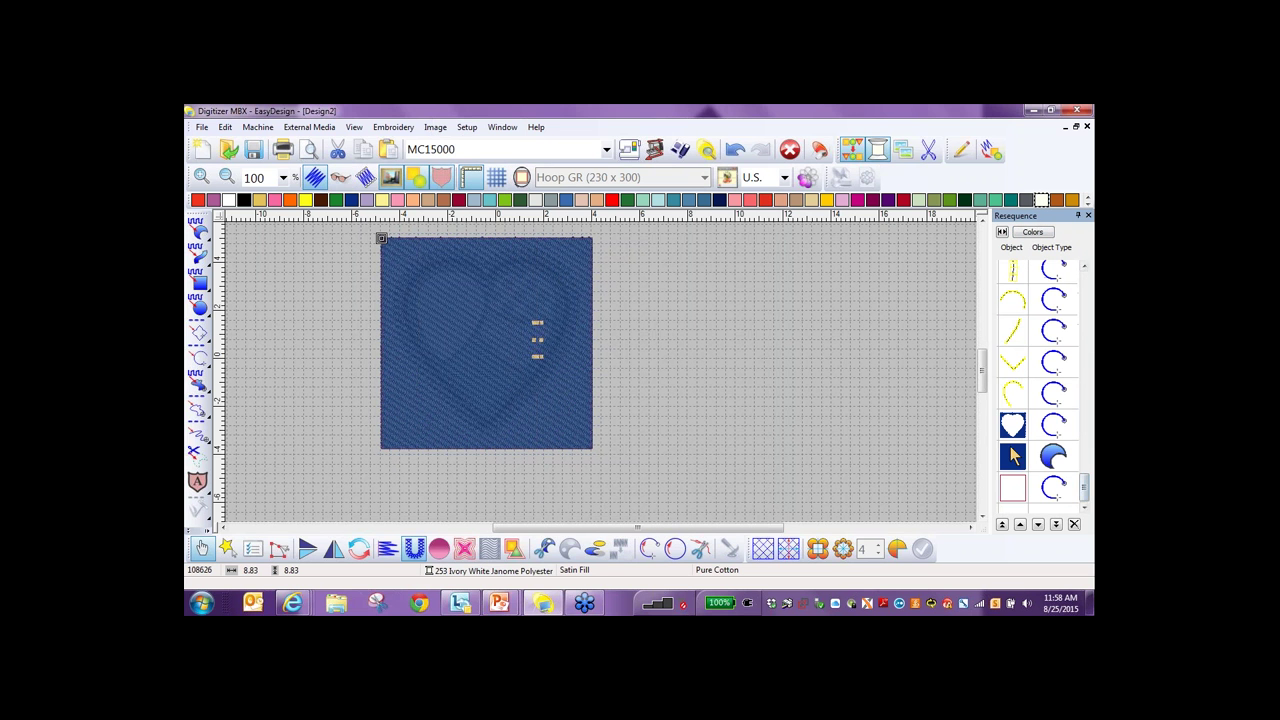
pyautogui.click(1012, 456)
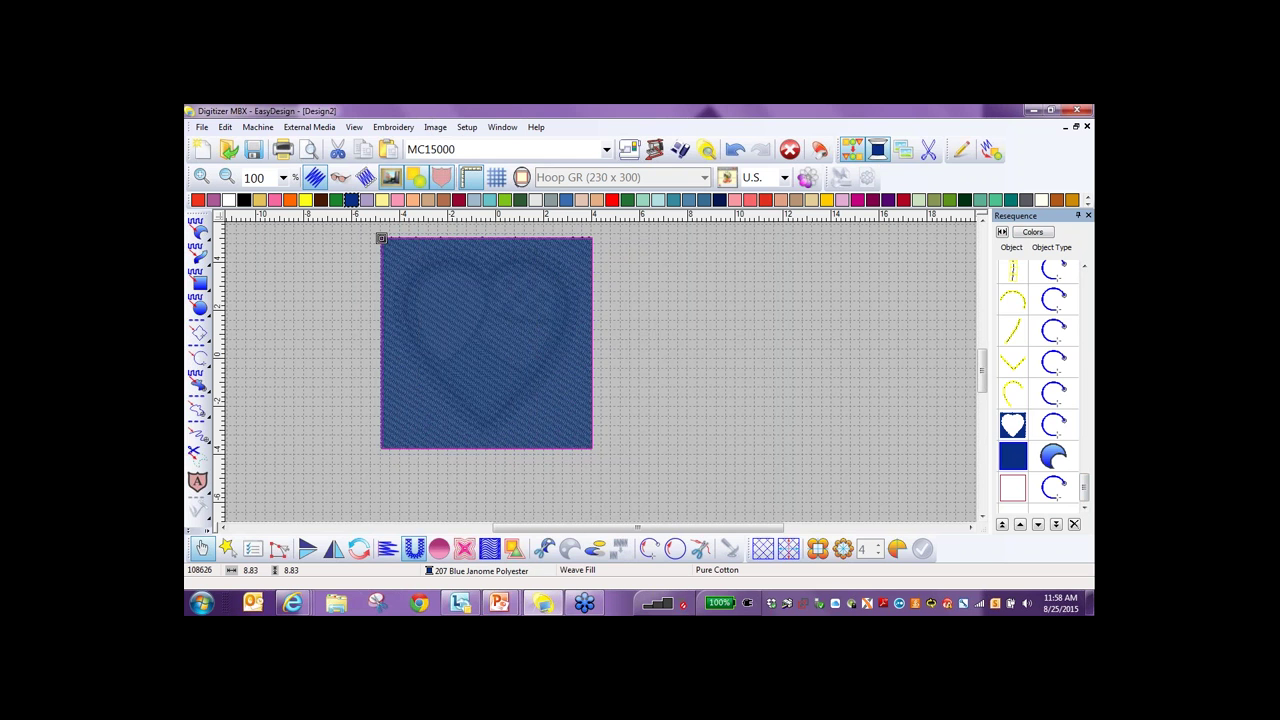
pyautogui.press('Delete')
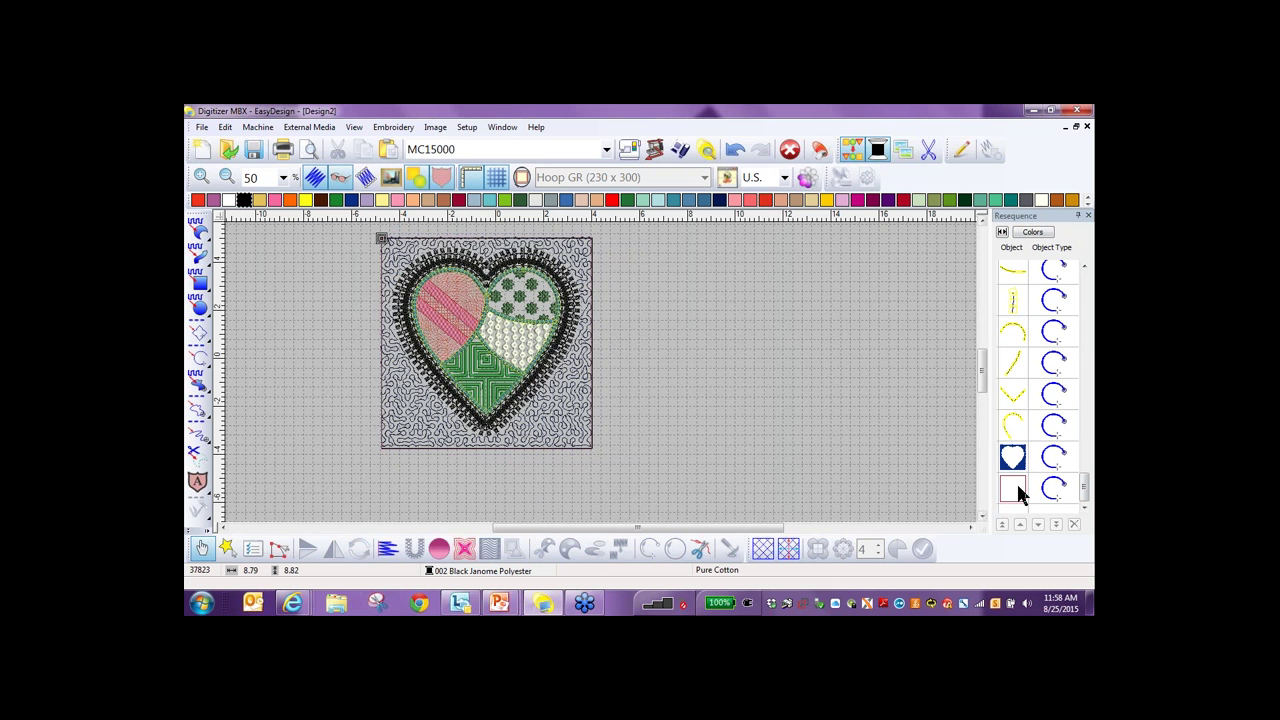
# Set the 215 Wine Red square outline's width and height to 9 in.
pyautogui.click(1015, 490)
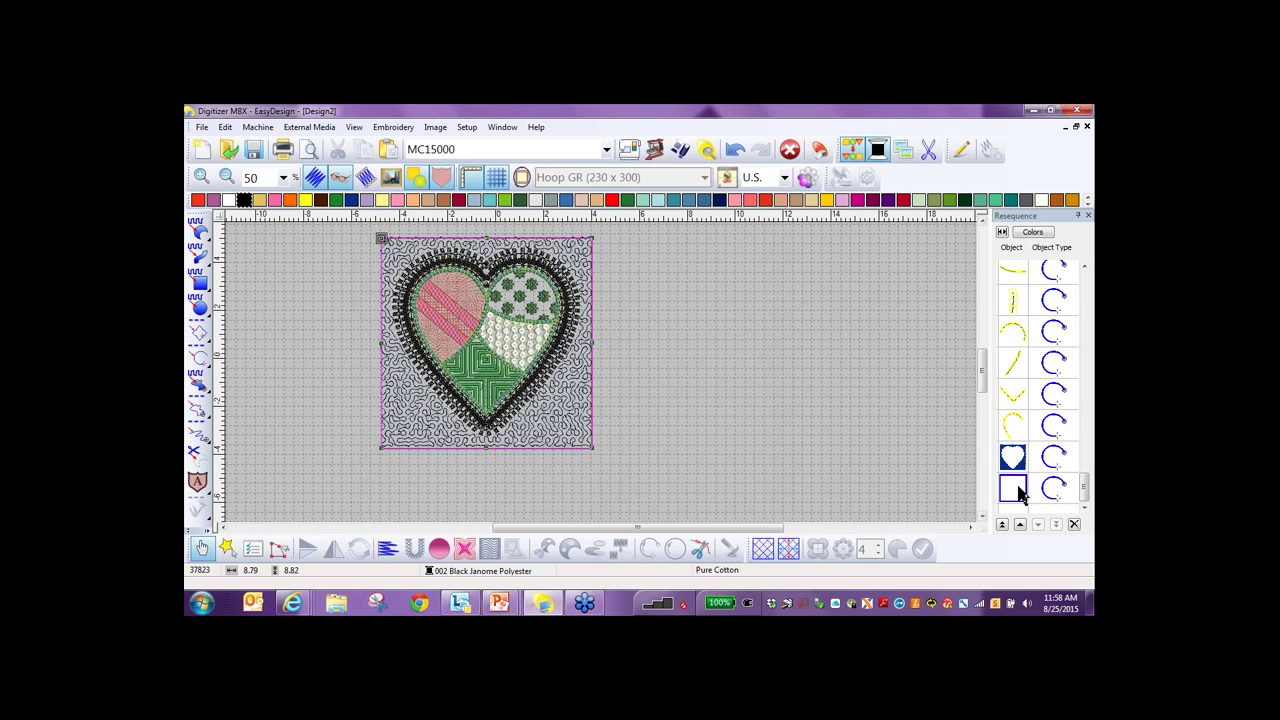
pyautogui.doubleClick(1018, 494)
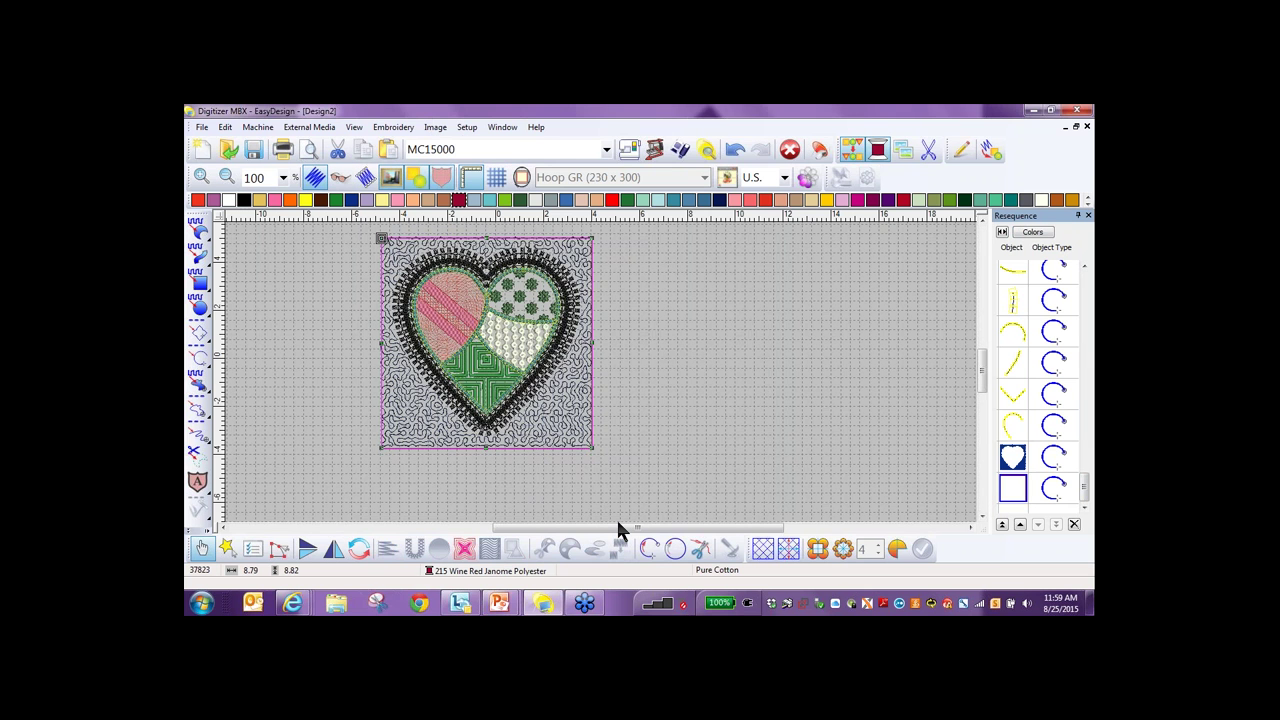
pyautogui.click(565, 186)
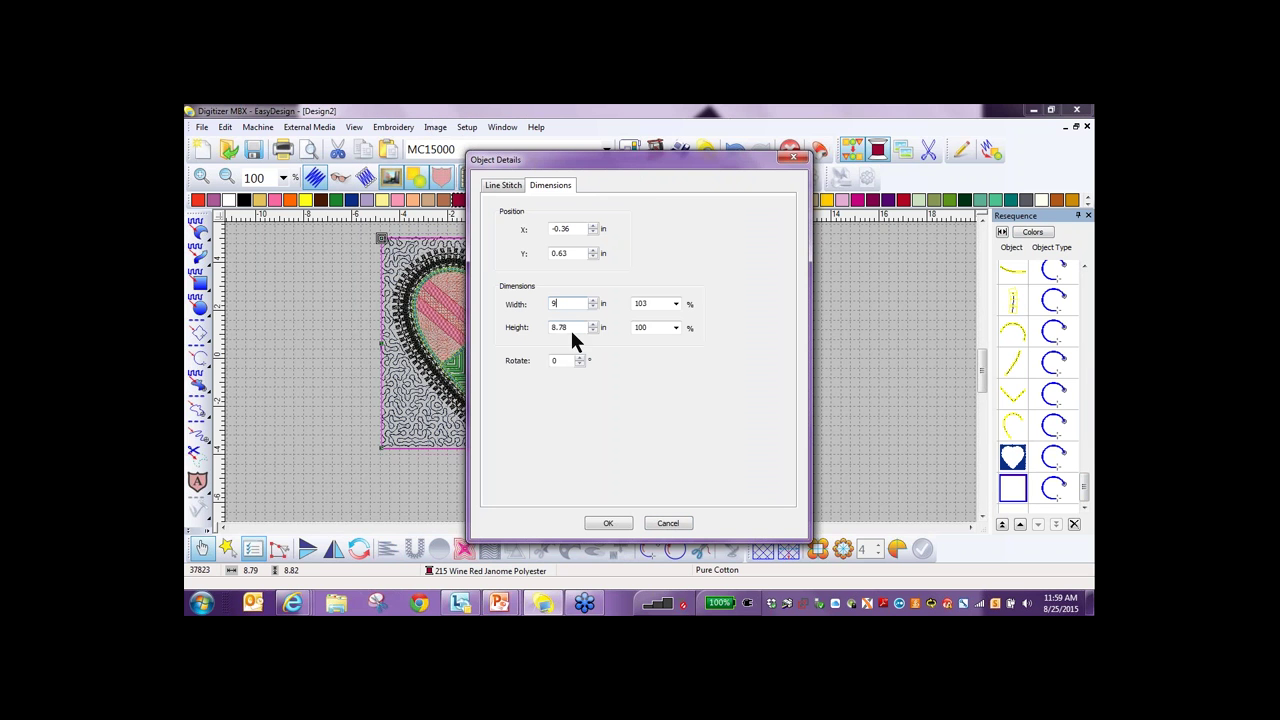
pyautogui.moveTo(570, 328); pyautogui.dragTo(512, 336)
pyautogui.write('9')
pyautogui.click(608, 523)
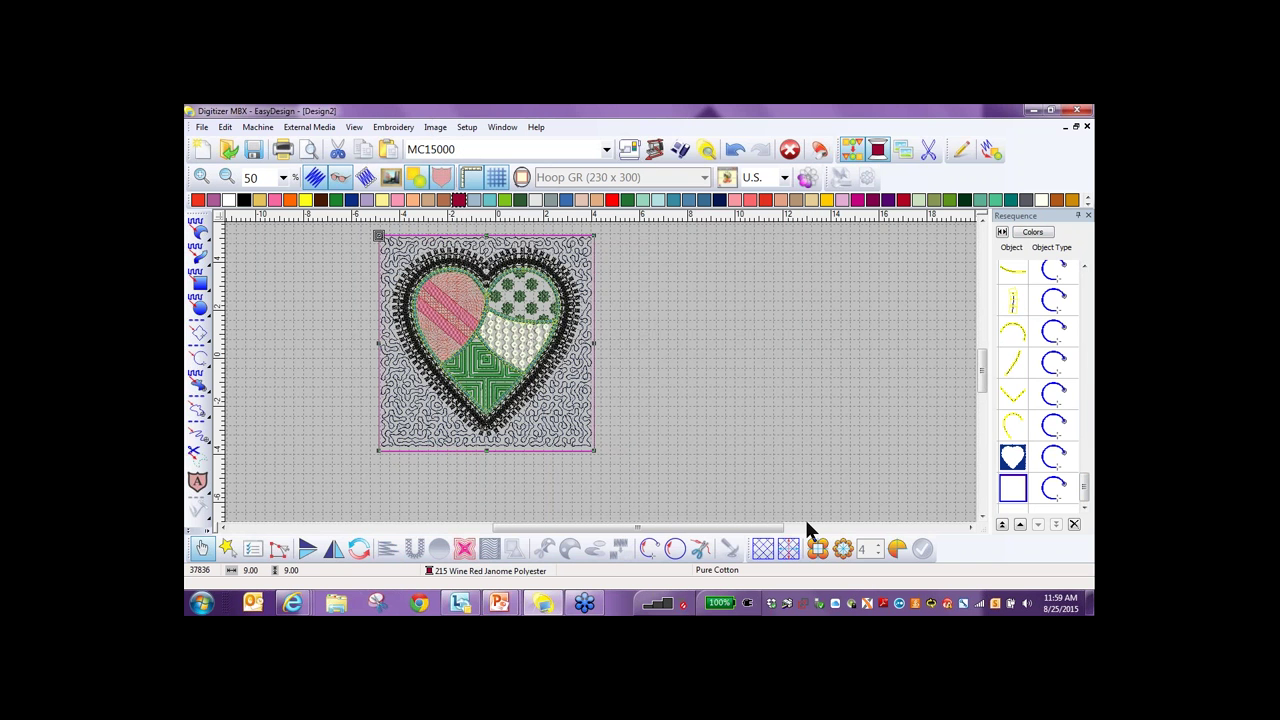
# Center the wine red square outline on the origin, and move it clear of the heart design, to its right.
pyautogui.click(896, 550)
pyautogui.press('Return')
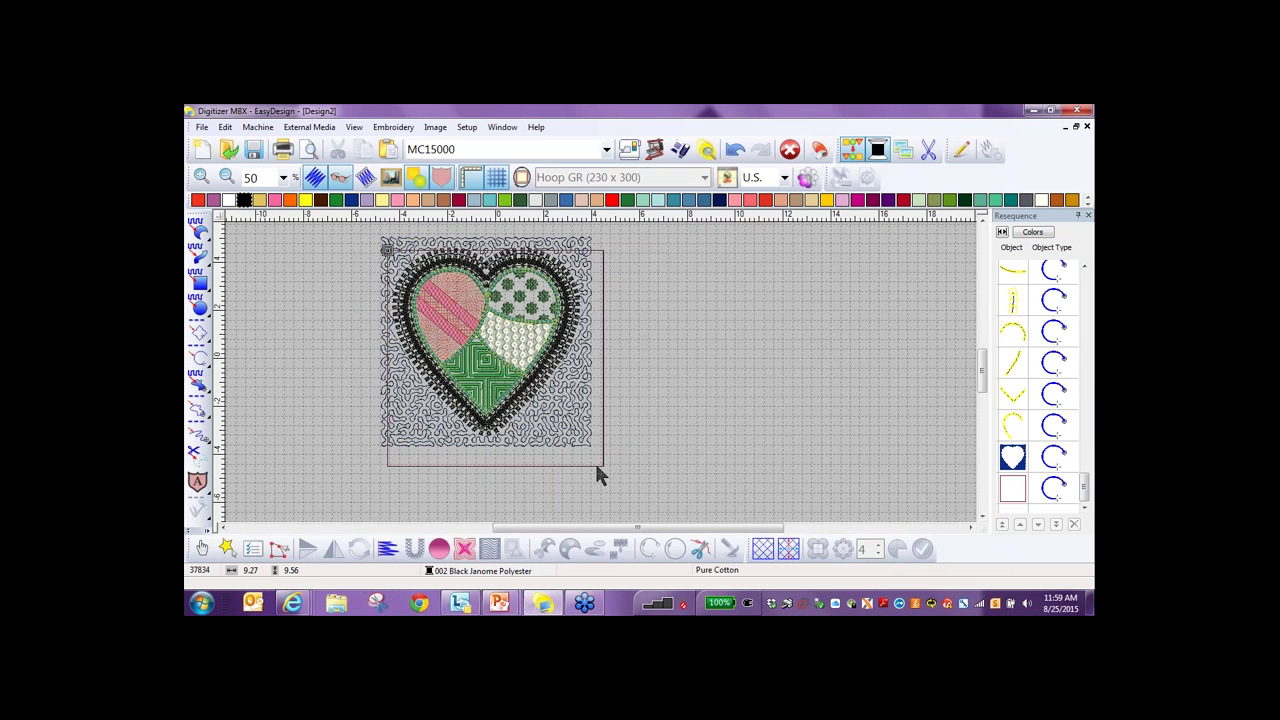
pyautogui.moveTo(597, 475); pyautogui.dragTo(863, 438)
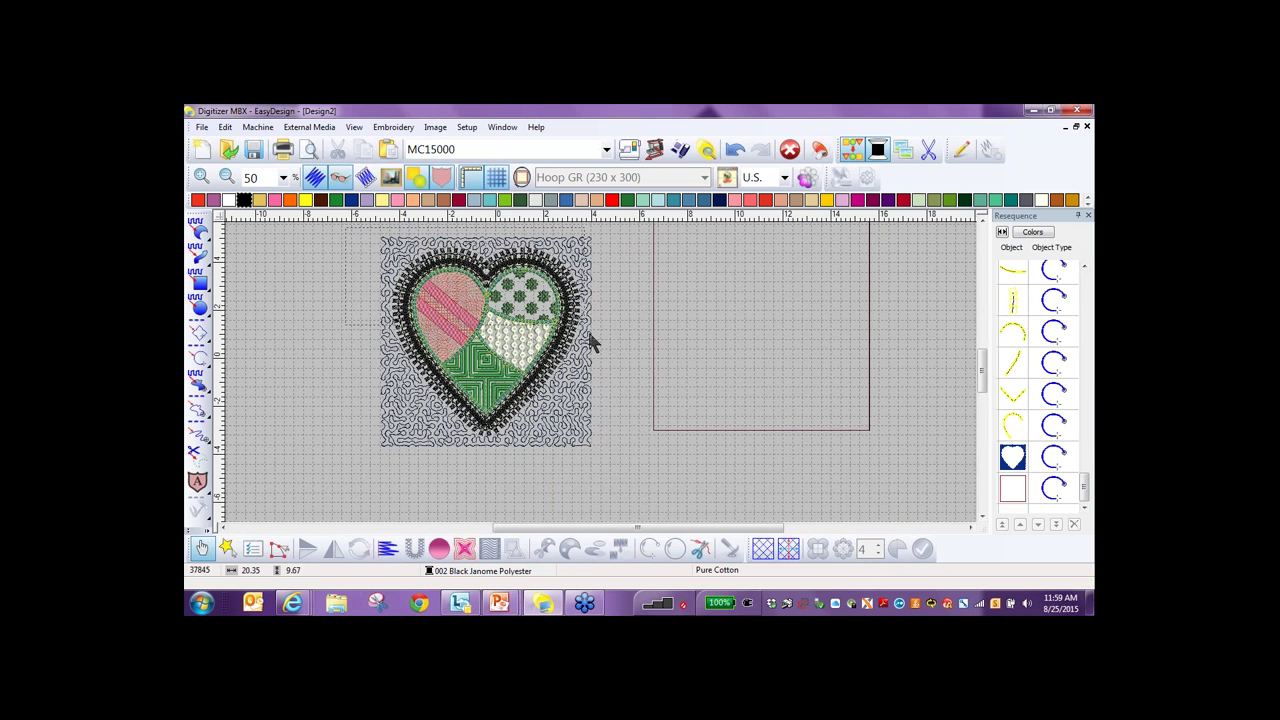
# Select the whole heart with its stipple quilting and group all of these objects.
pyautogui.moveTo(345, 228); pyautogui.dragTo(621, 482)
pyautogui.click(225, 128)
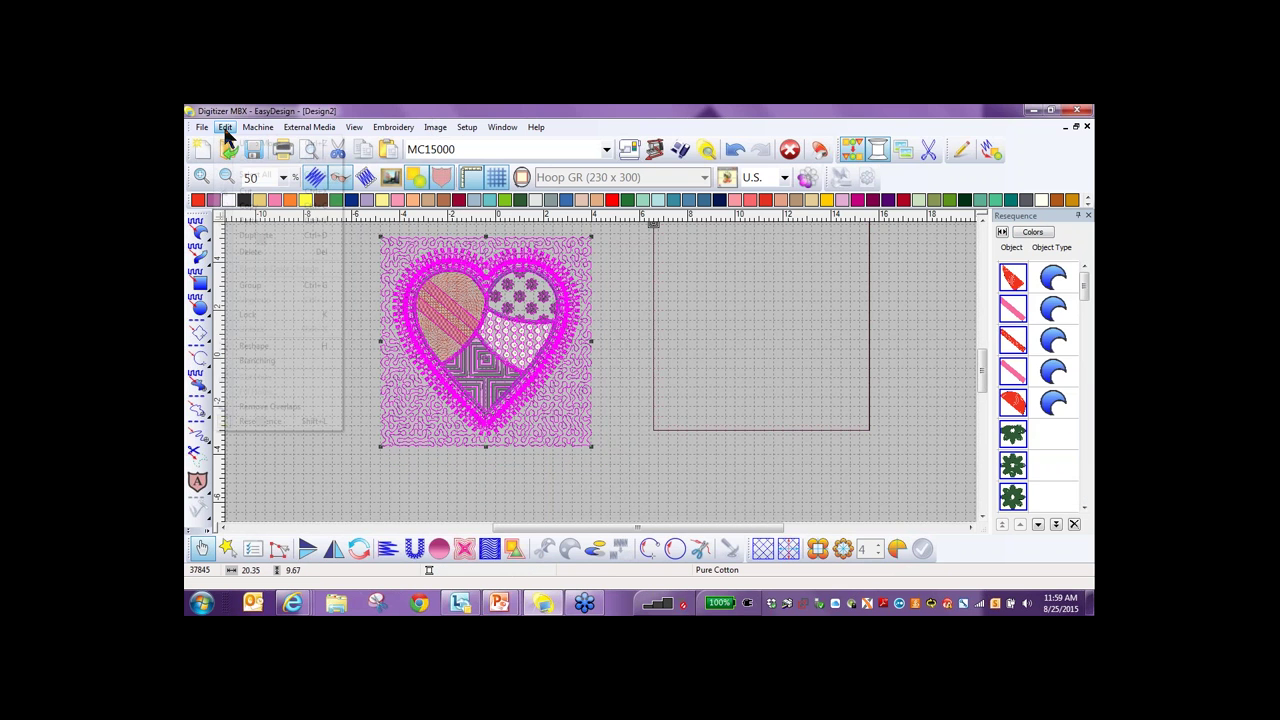
pyautogui.click(259, 285)
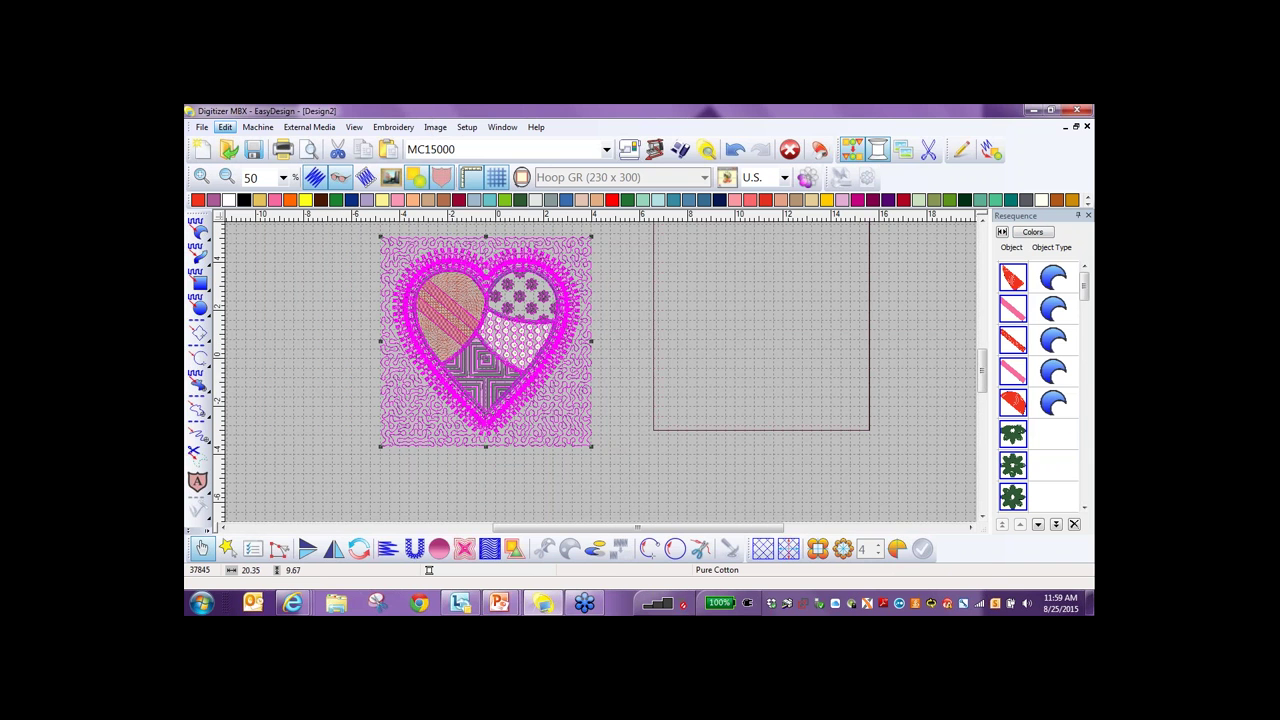
# Center the grouped heart on the origin, and center the wine red square outline over it.
pyautogui.click(895, 549)
pyautogui.press('Return')
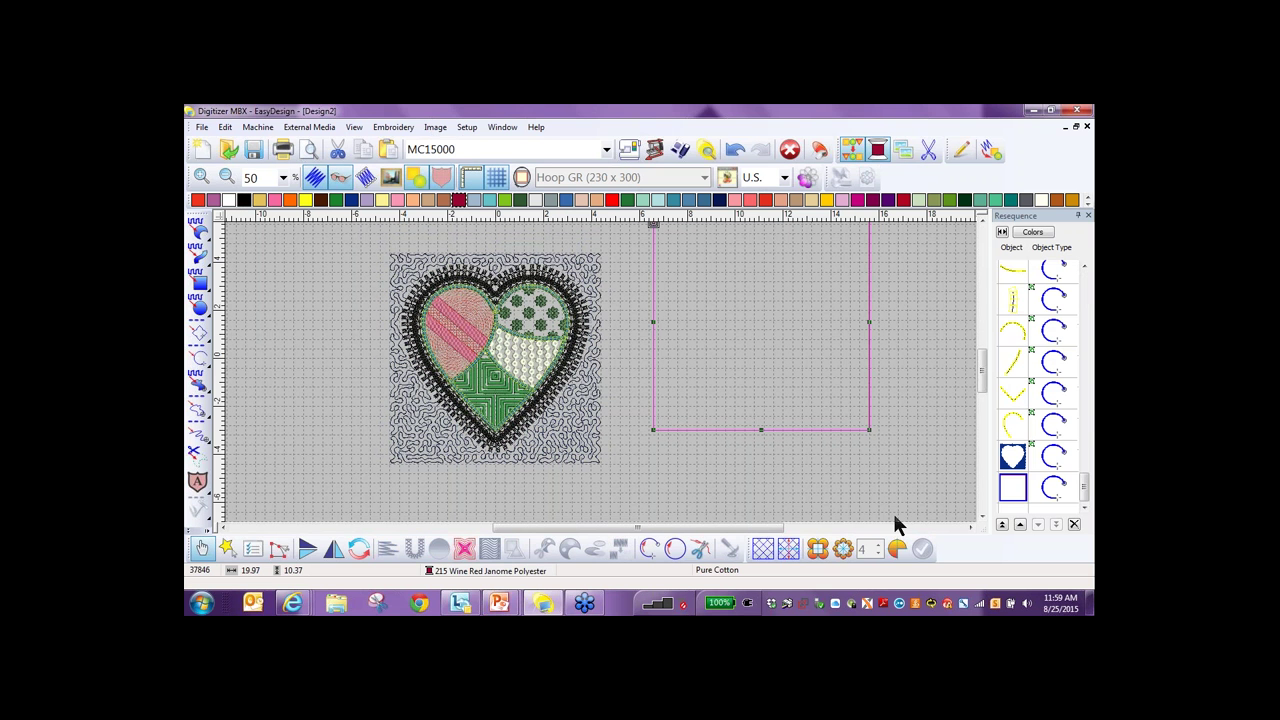
pyautogui.click(896, 549)
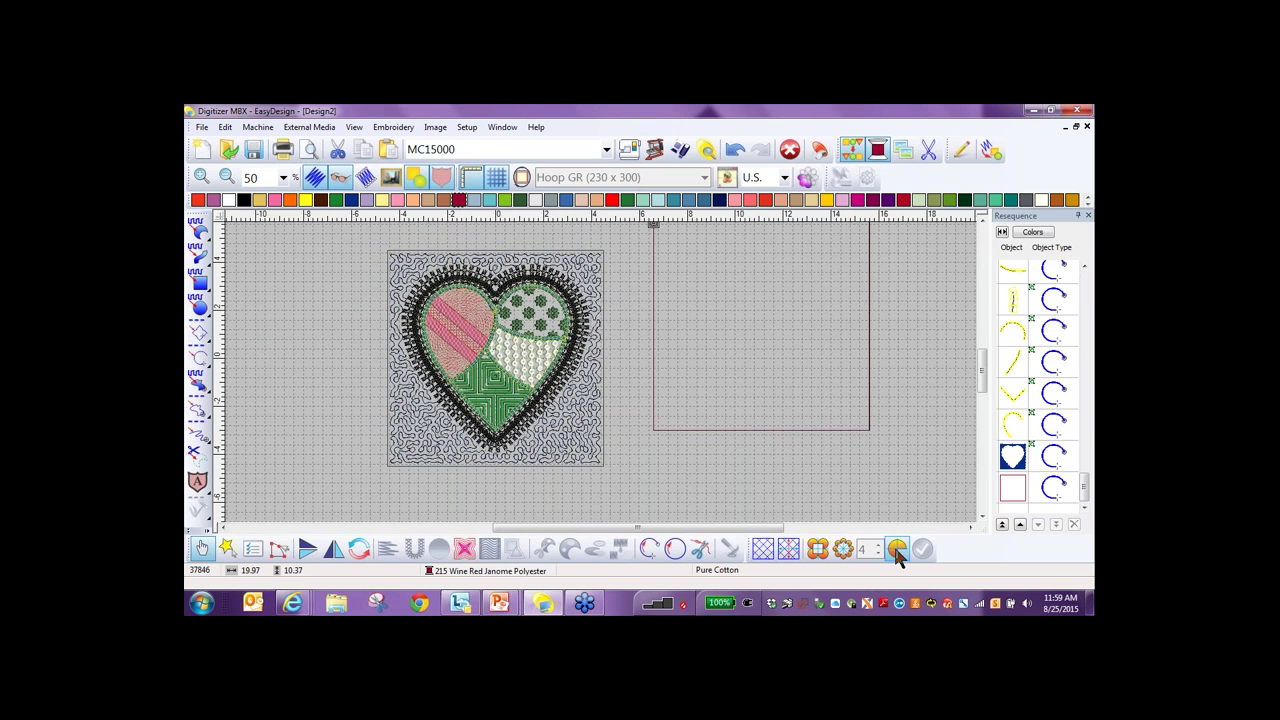
pyautogui.press('Return')
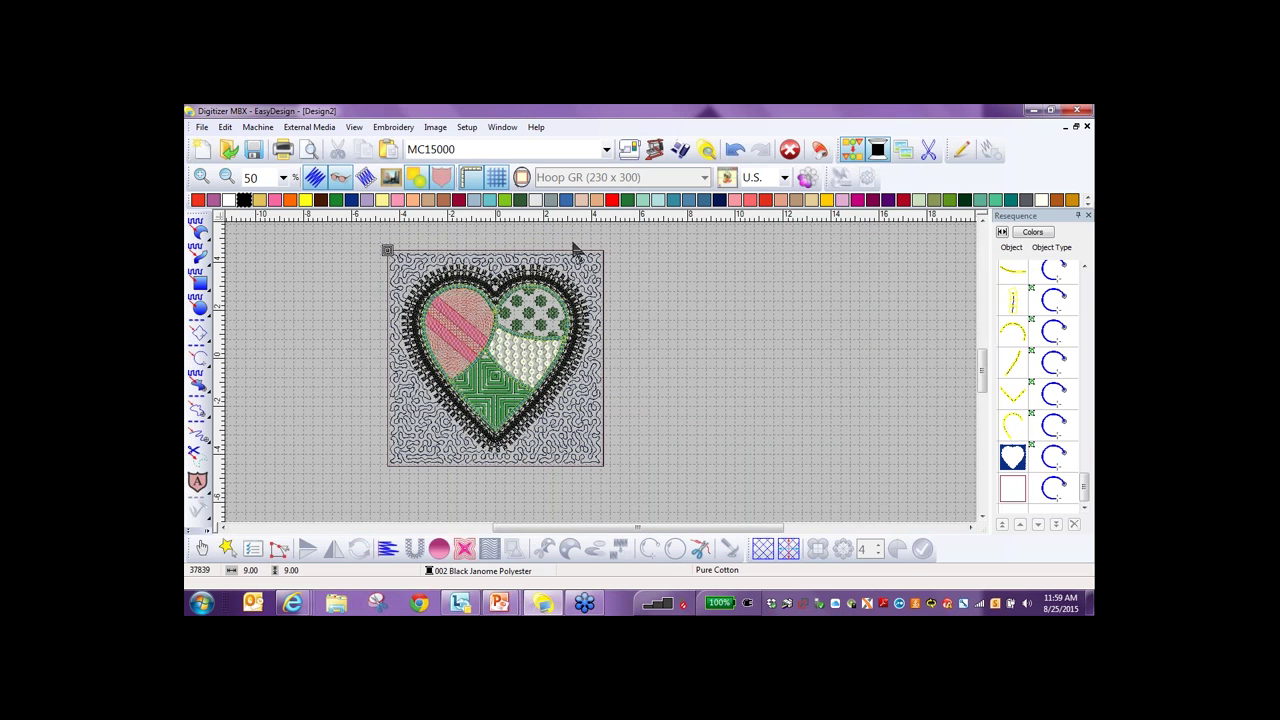
# Display the hoop around the design and set it to Hoop SQ23 (230 x 230).
pyautogui.click(521, 177)
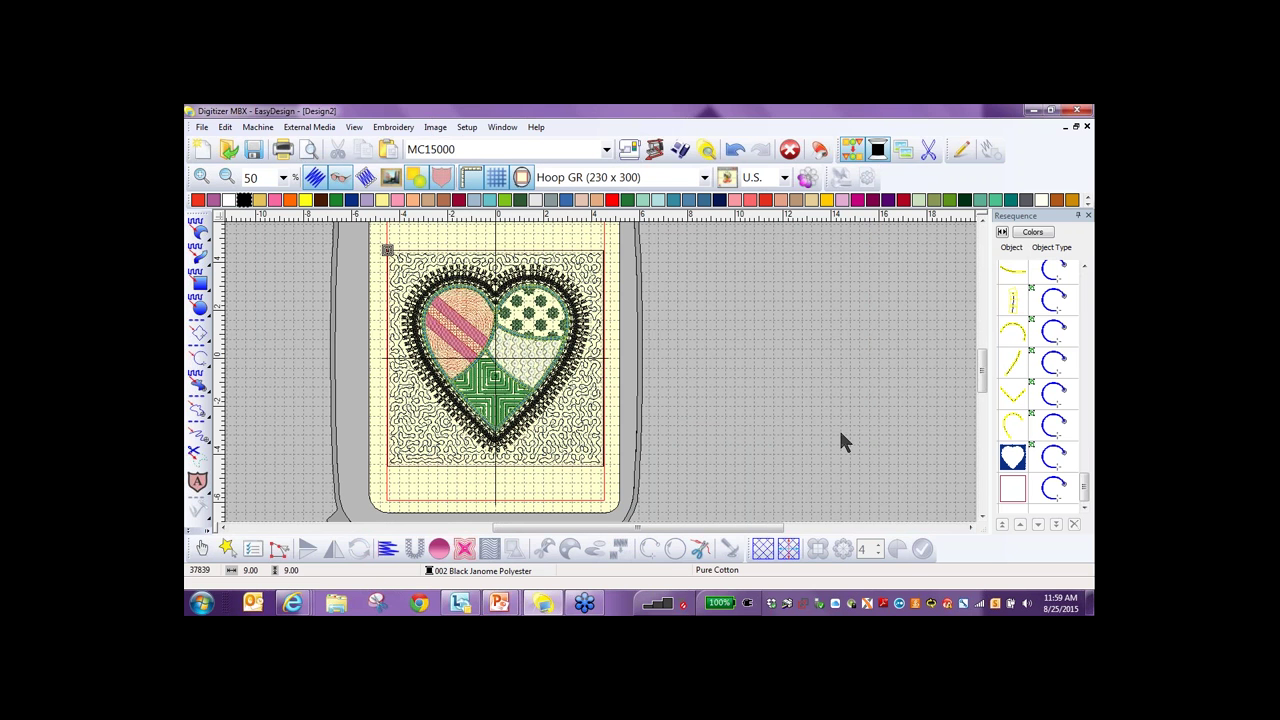
pyautogui.click(704, 177)
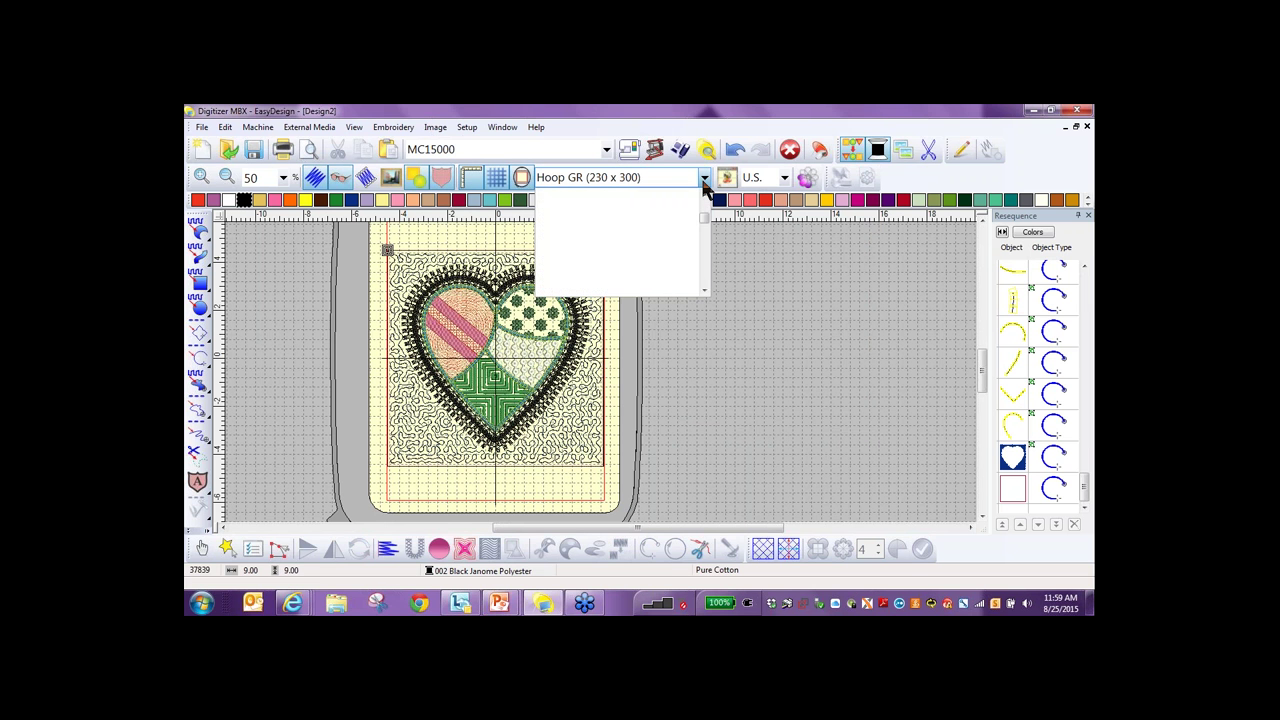
pyautogui.click(659, 212)
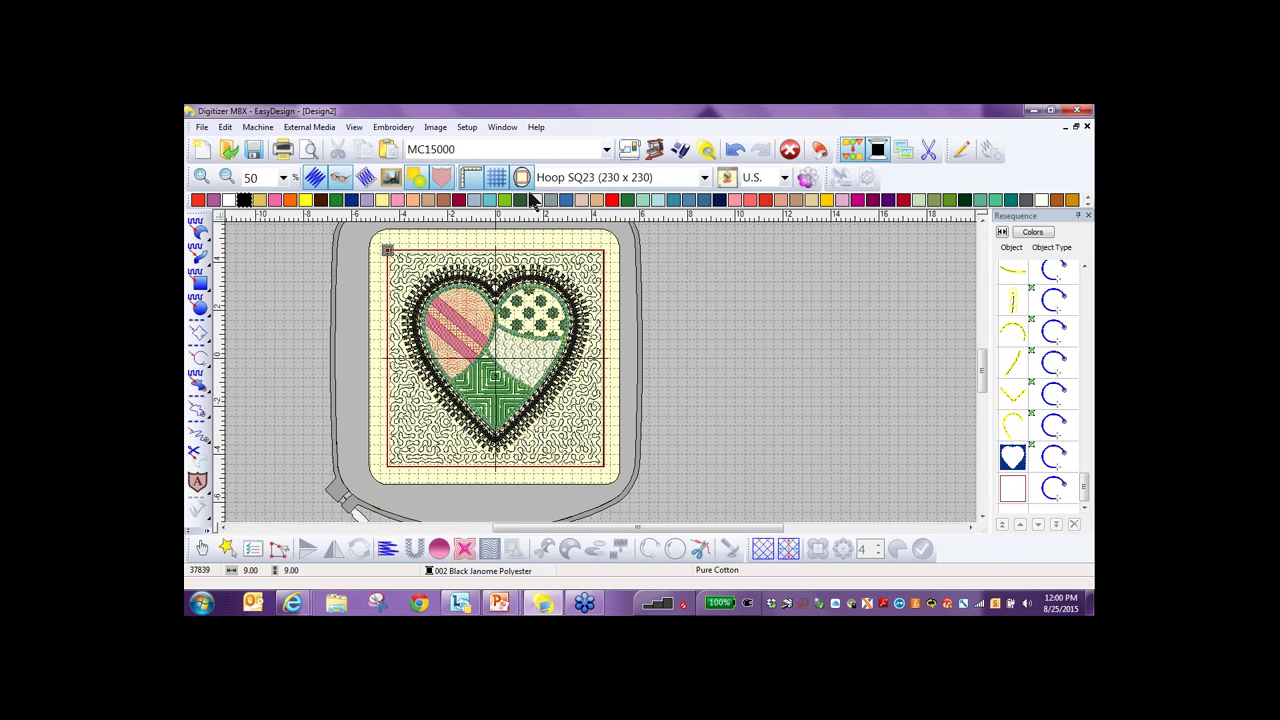
# Switch to the samples design and recolor the tan floral-patterned oval in blue.
pyautogui.click(500, 127)
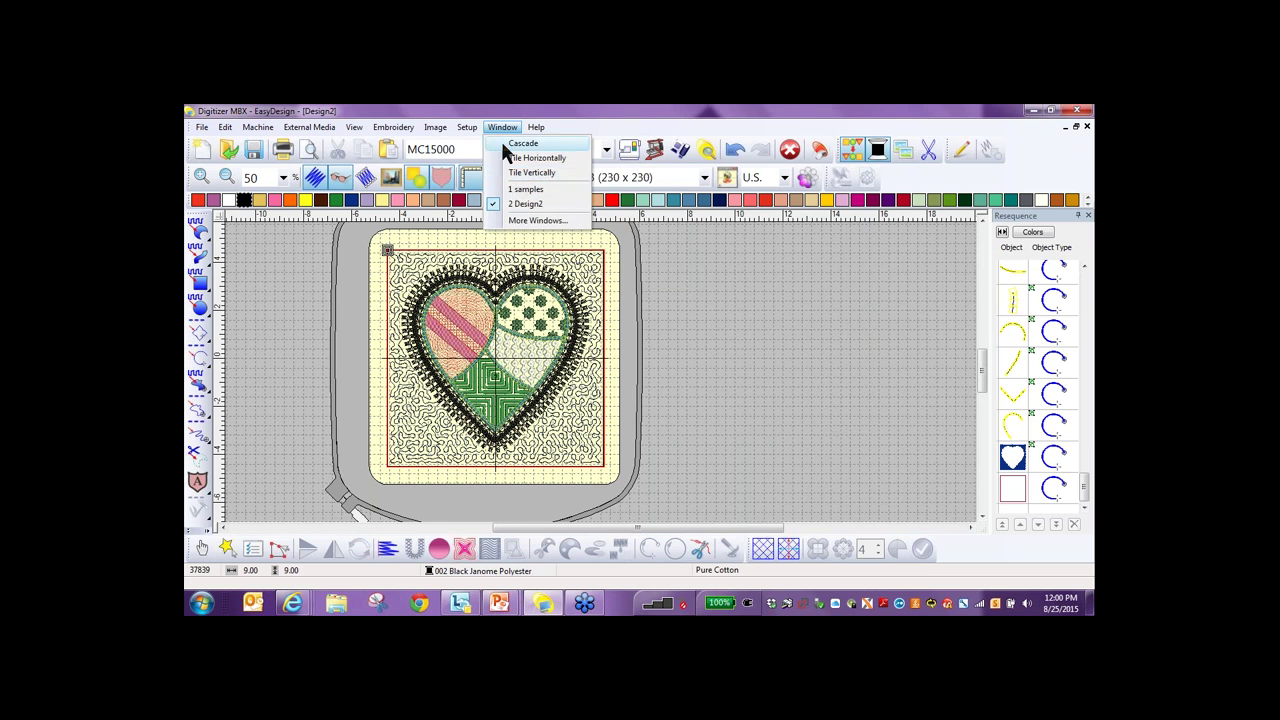
pyautogui.click(522, 189)
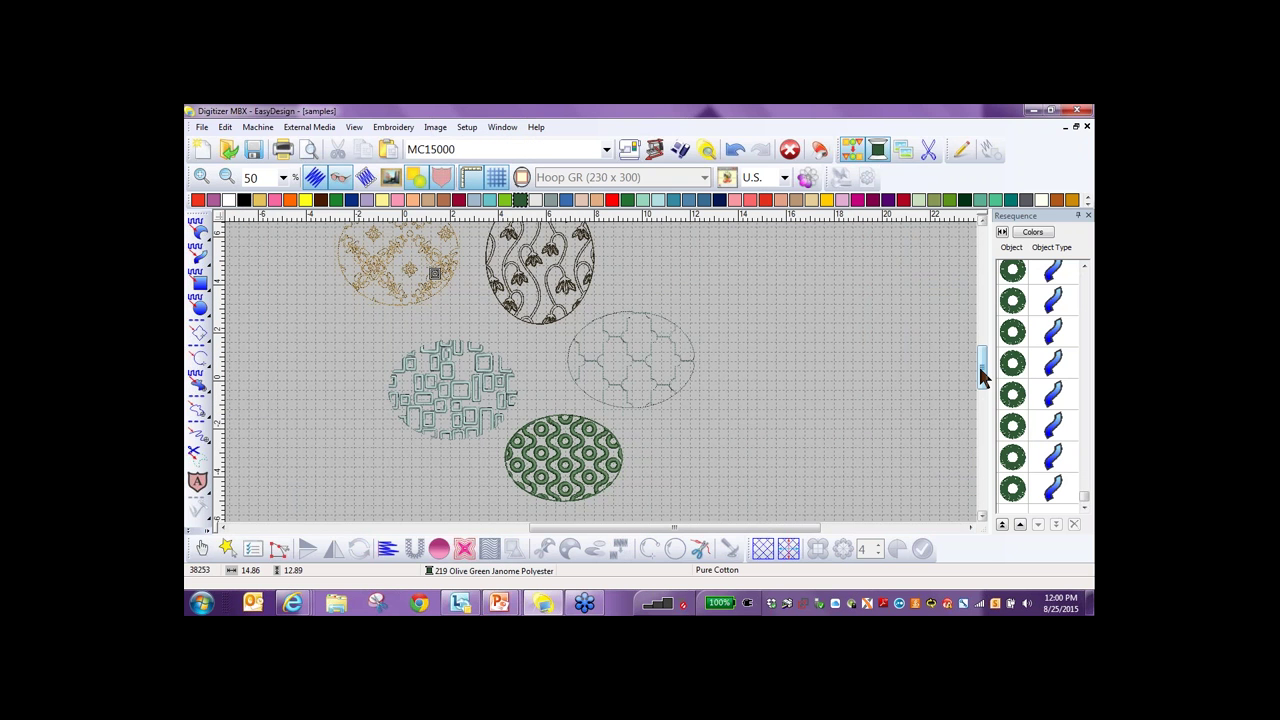
pyautogui.scroll(3, 980, 375)
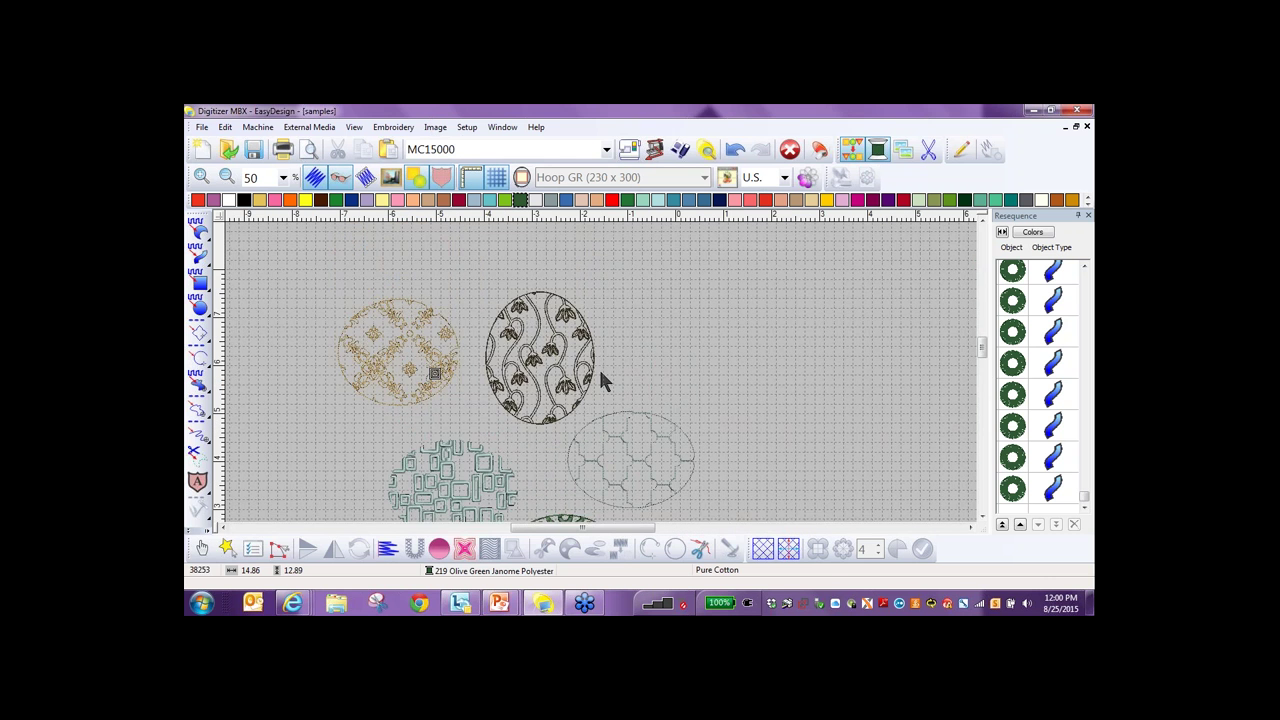
pyautogui.scroll(1, 598, 366)
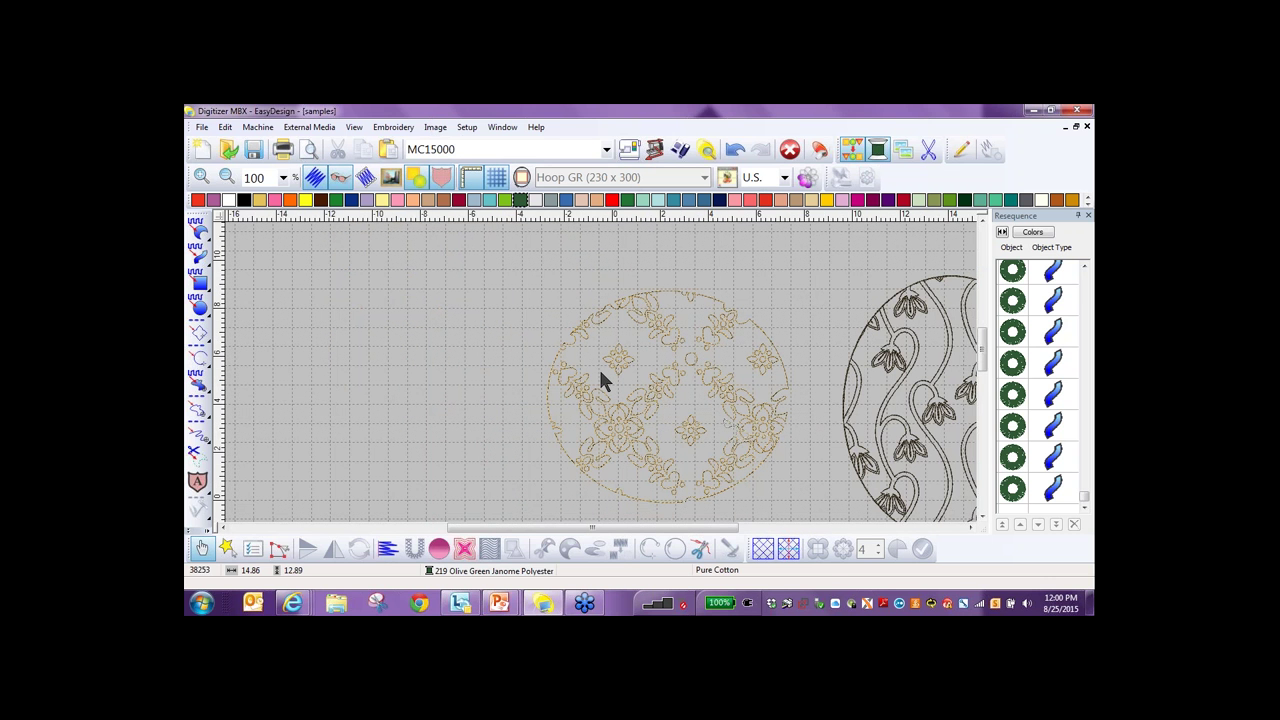
pyautogui.scroll(-1, 598, 366)
pyautogui.moveTo(518, 316); pyautogui.dragTo(684, 432)
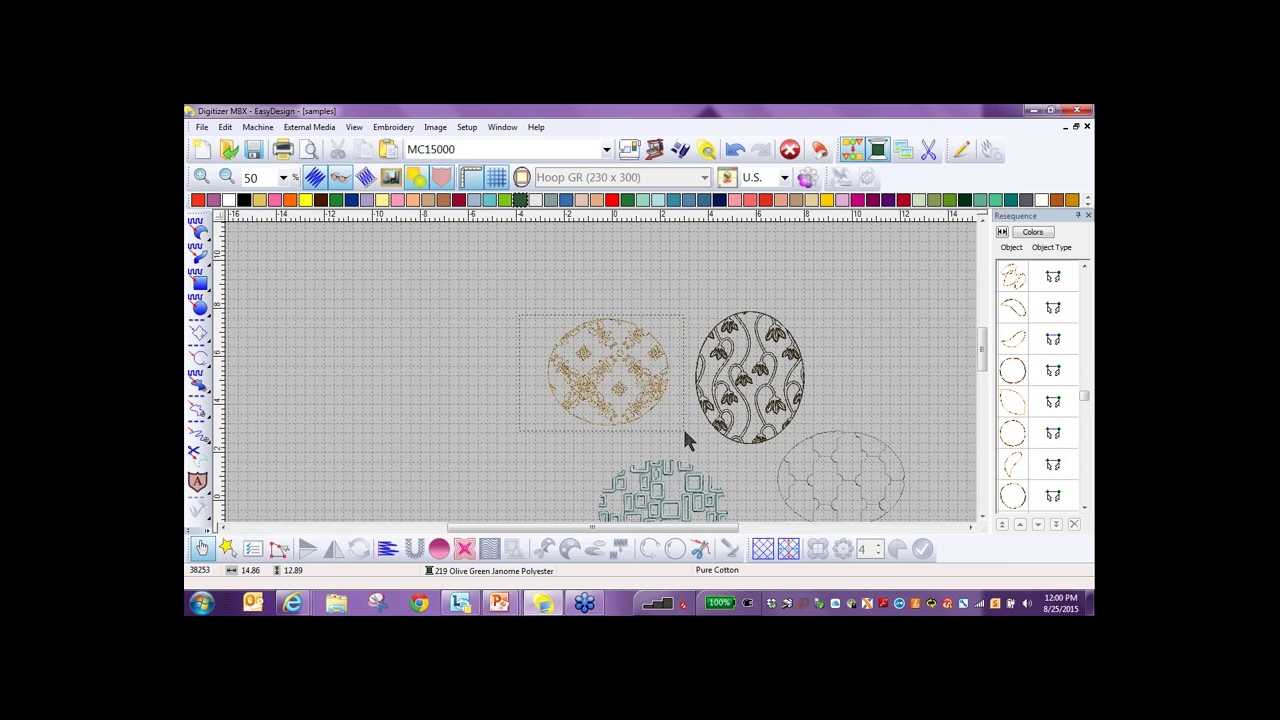
pyautogui.click(478, 294)
# Examine the pattern-filled sample ovals up close, from the floral ones to the rectangle, puzzle-like and green circle patterns.
pyautogui.scroll(1, 603, 378)
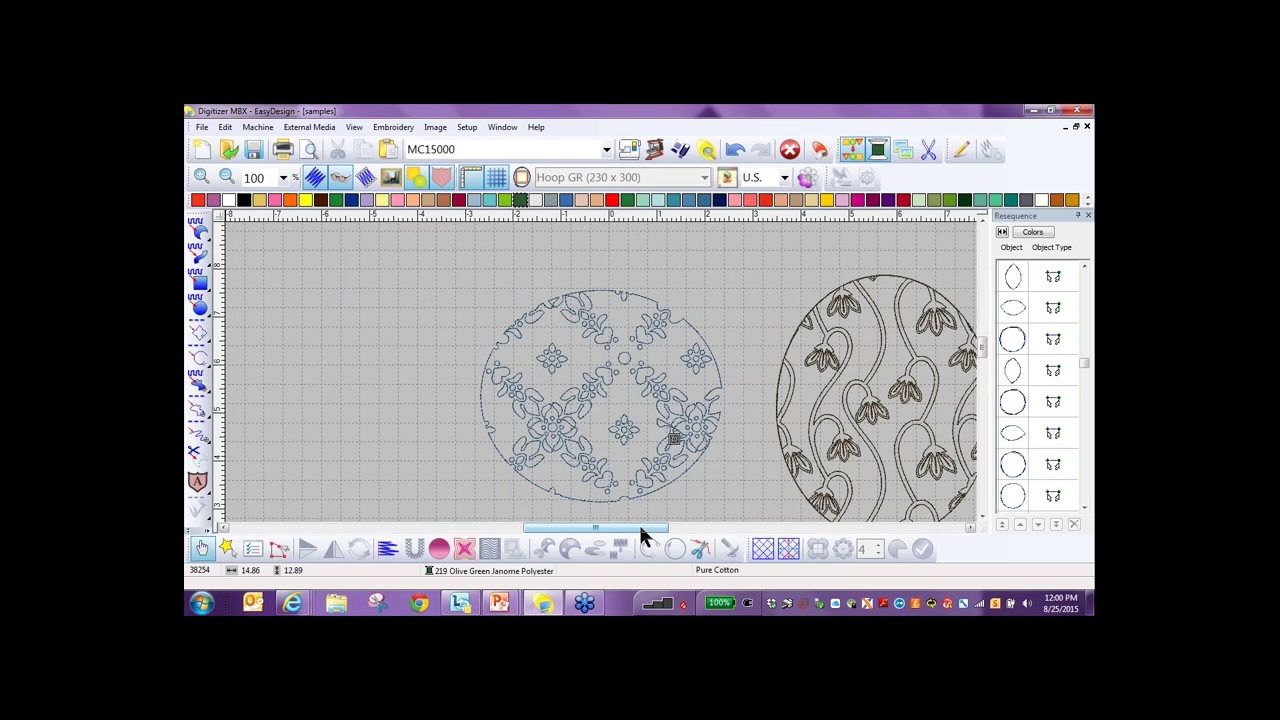
pyautogui.moveTo(641, 529); pyautogui.dragTo(672, 531)
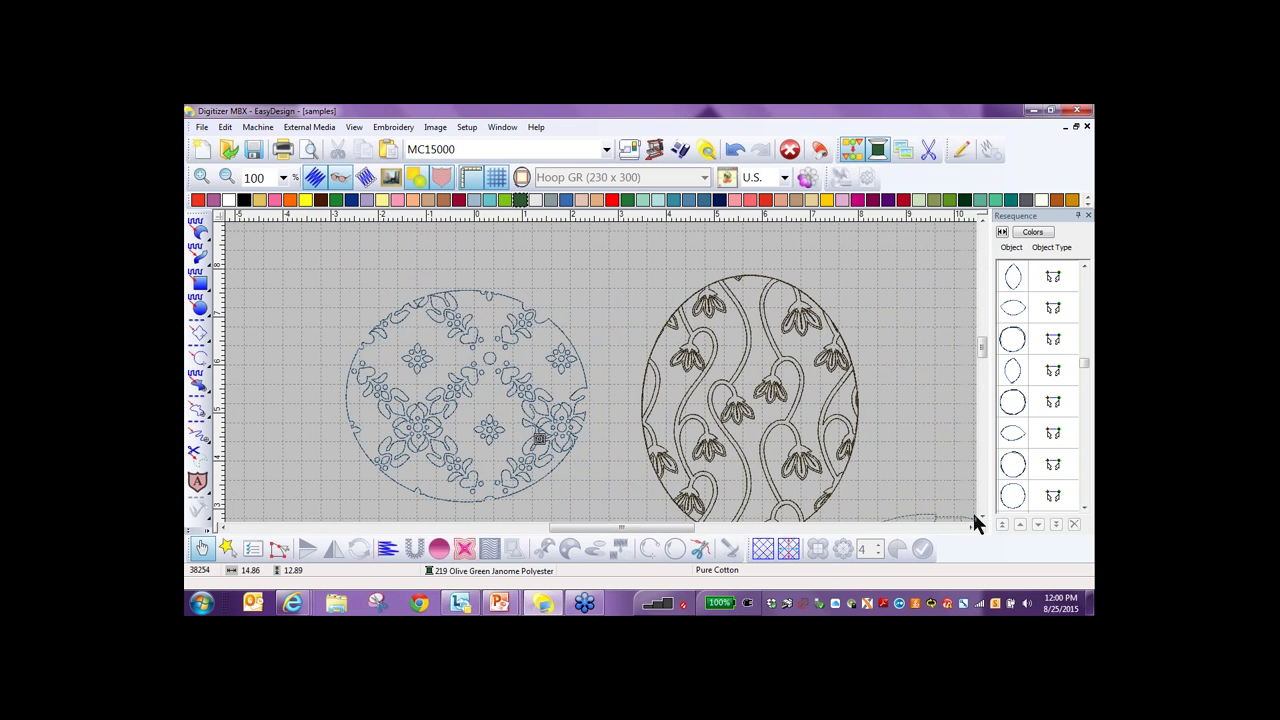
pyautogui.click(980, 515)
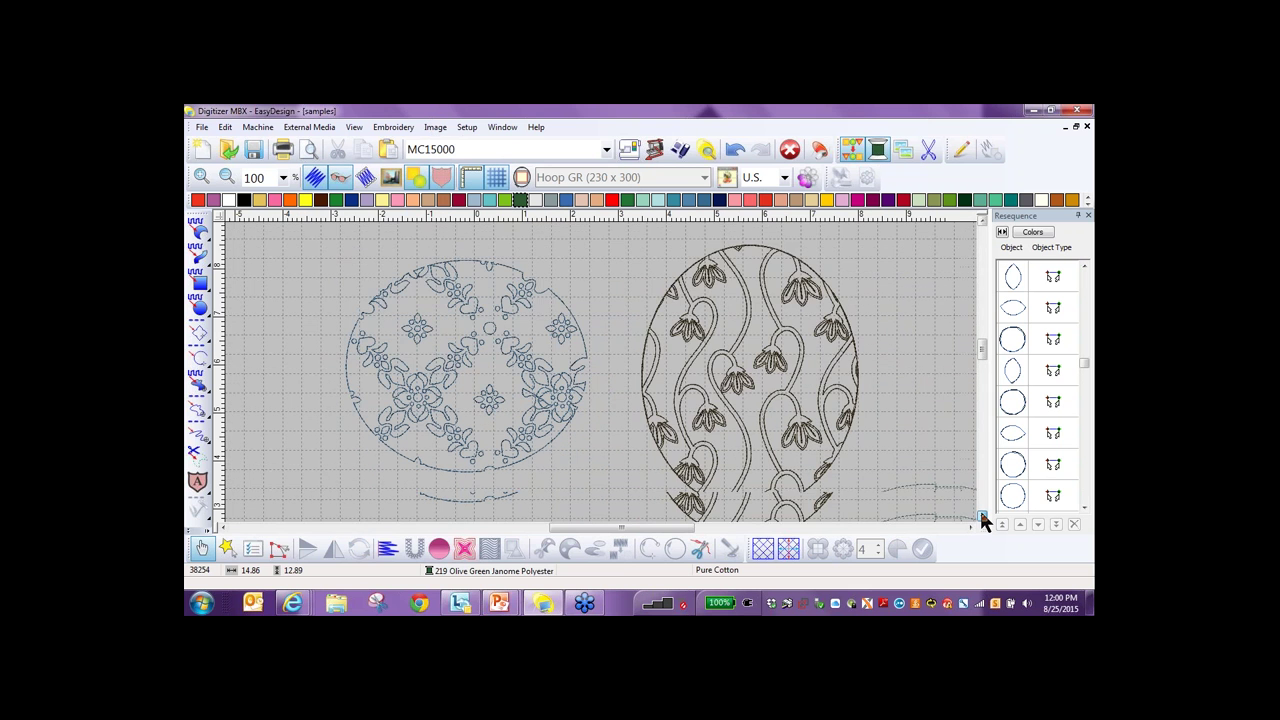
pyautogui.click(980, 515)
pyautogui.click(980, 516)
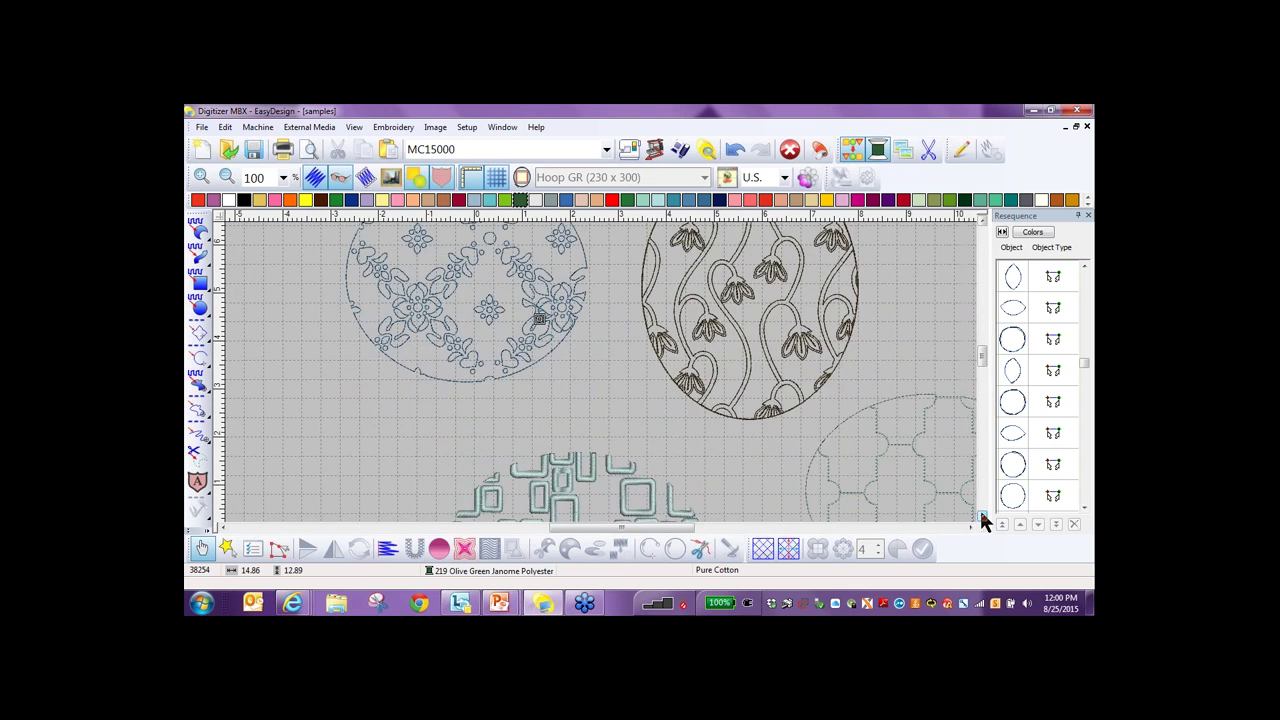
pyautogui.click(980, 516)
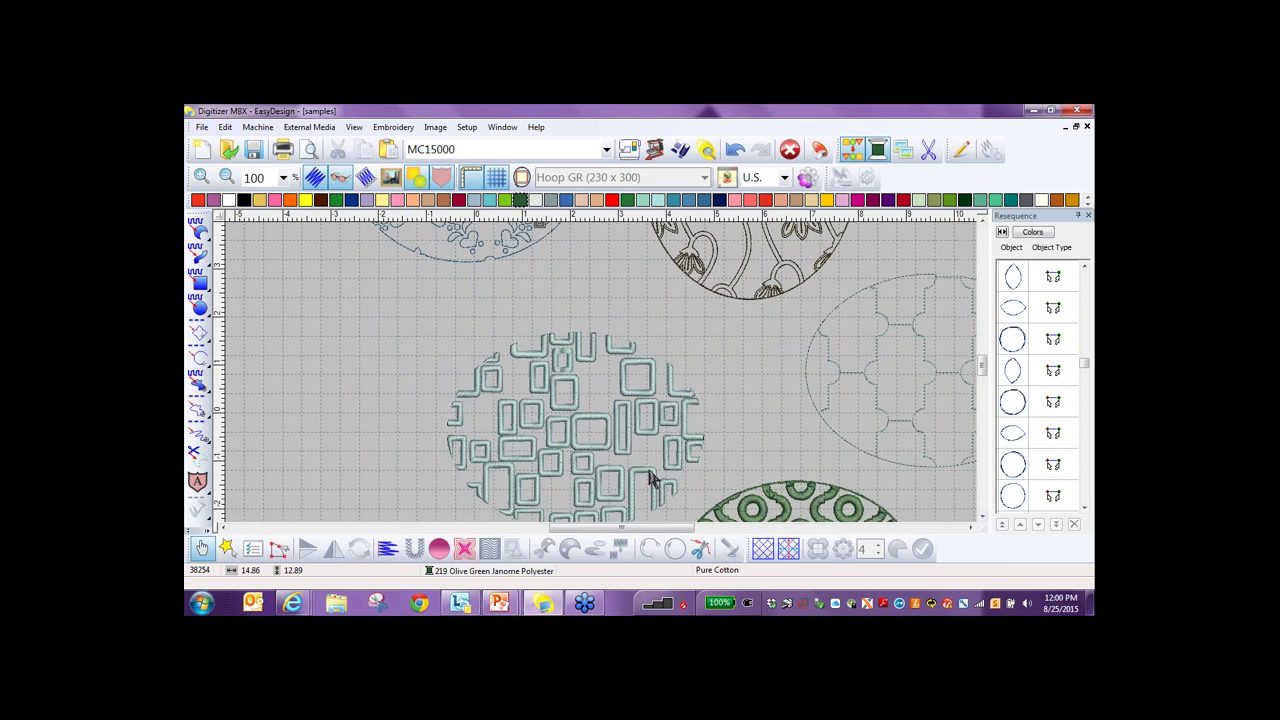
pyautogui.click(982, 517)
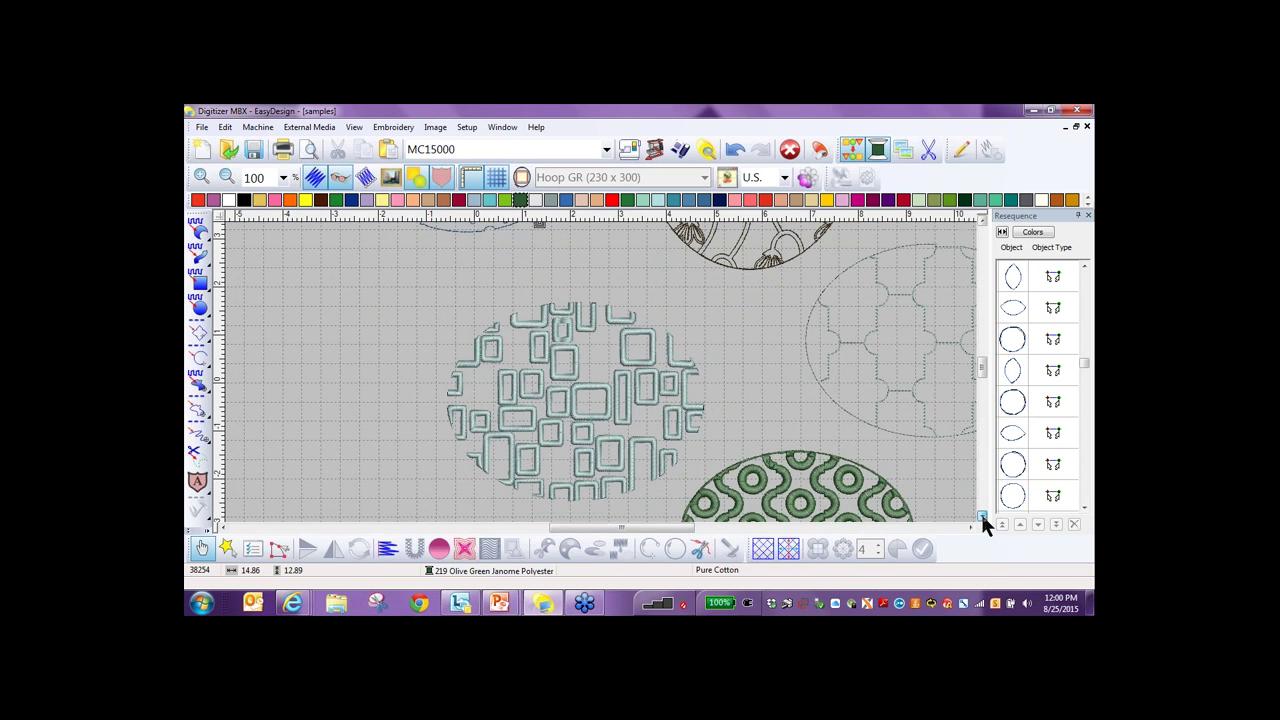
pyautogui.click(982, 517)
pyautogui.moveTo(684, 531); pyautogui.dragTo(710, 535)
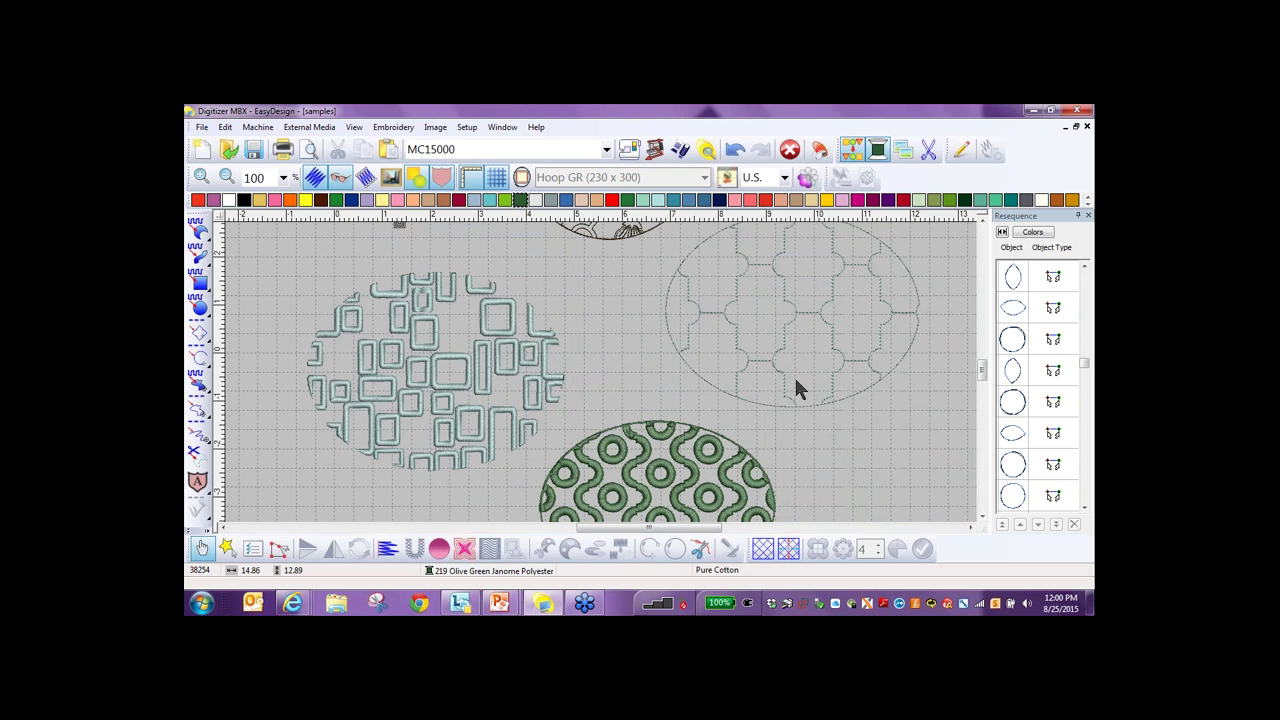
pyautogui.click(981, 515)
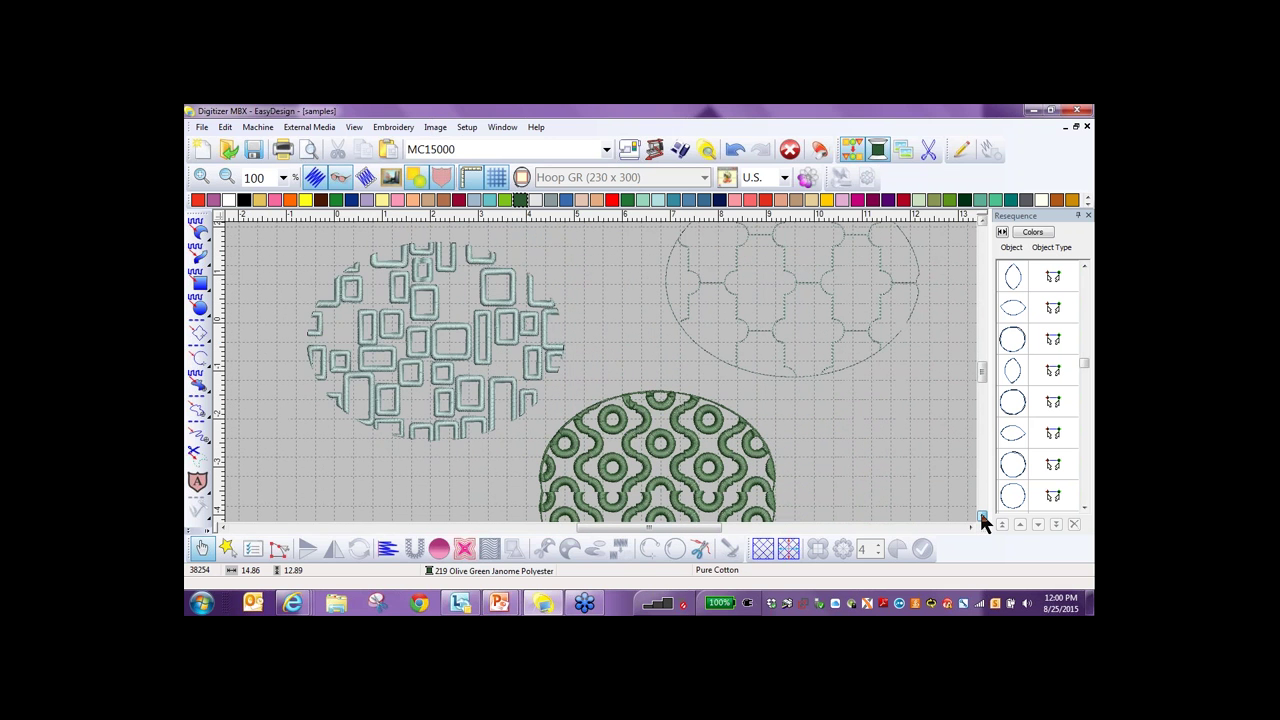
pyautogui.click(981, 515)
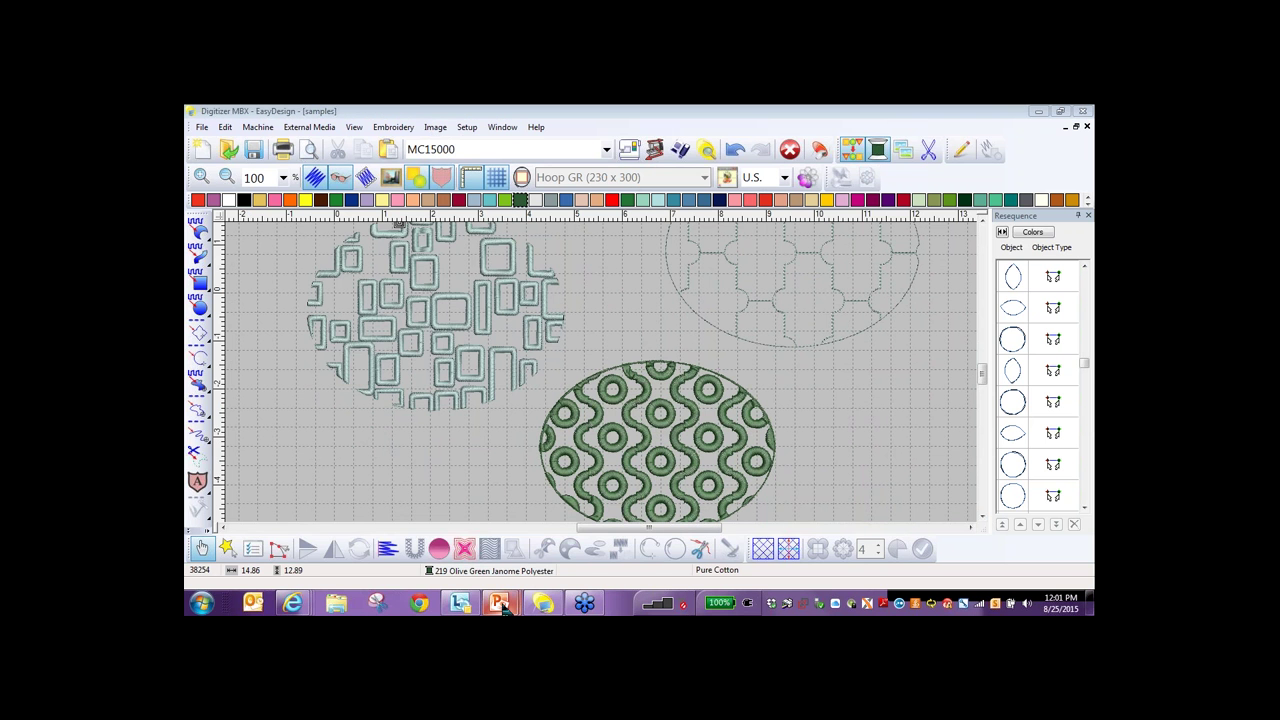
# Switch to the PowerPoint slide show and advance to the slide with the block completion and couching instructions.
pyautogui.moveTo(500, 606)
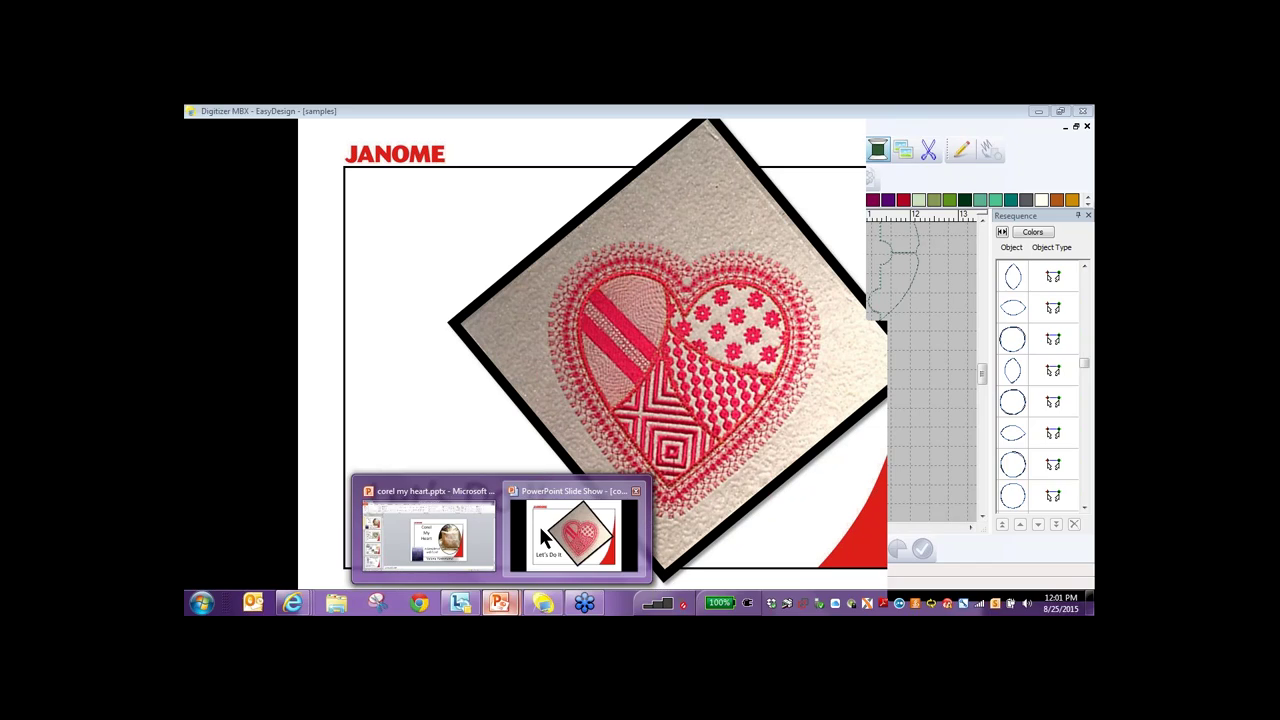
pyautogui.click(539, 526)
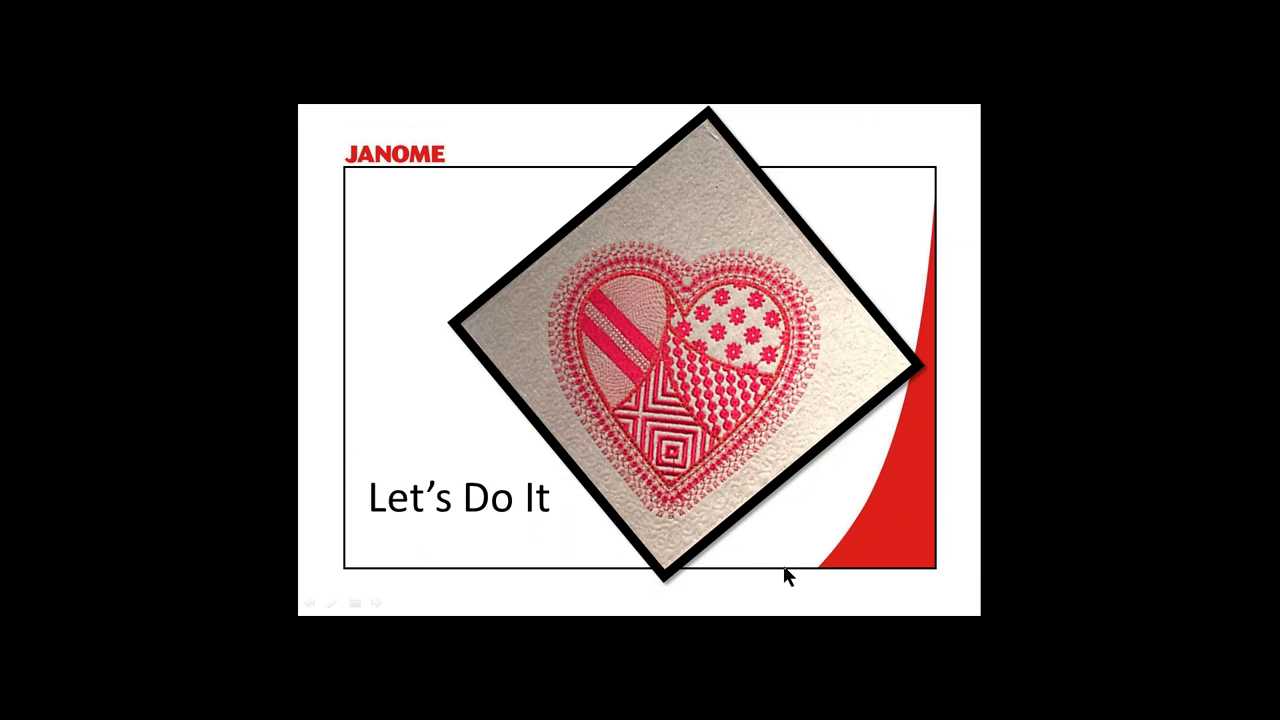
pyautogui.click(761, 523)
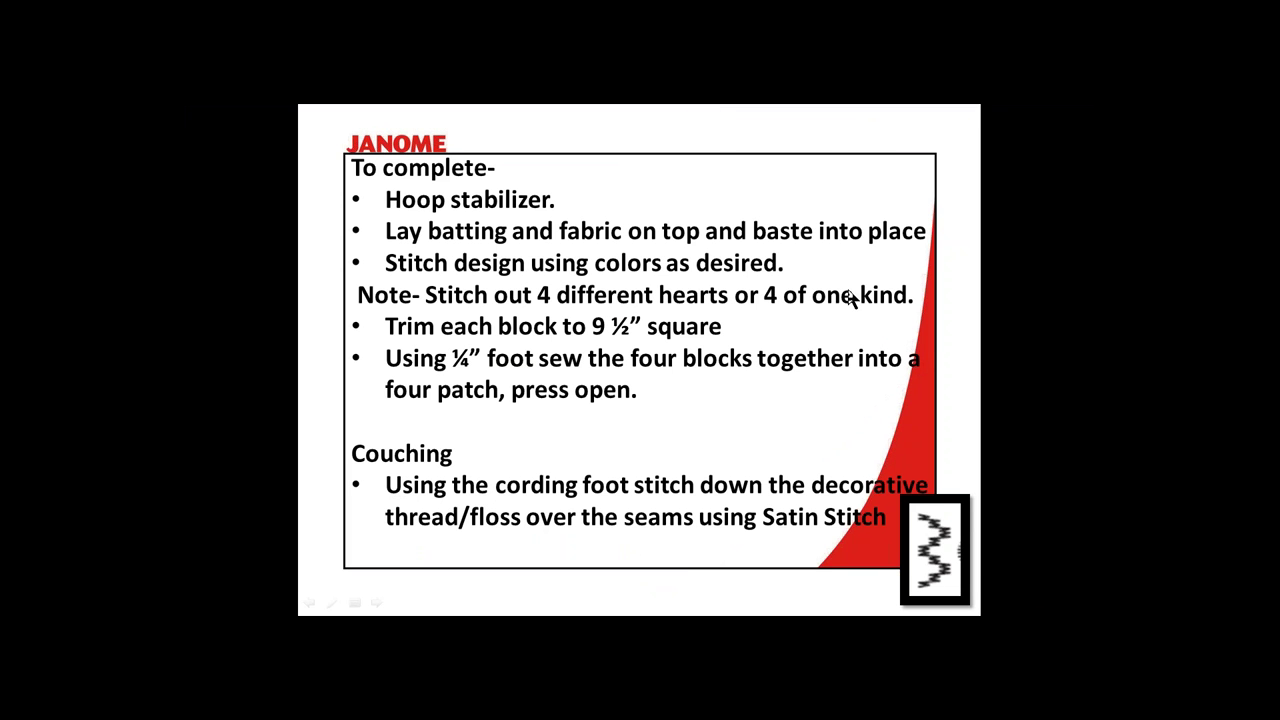